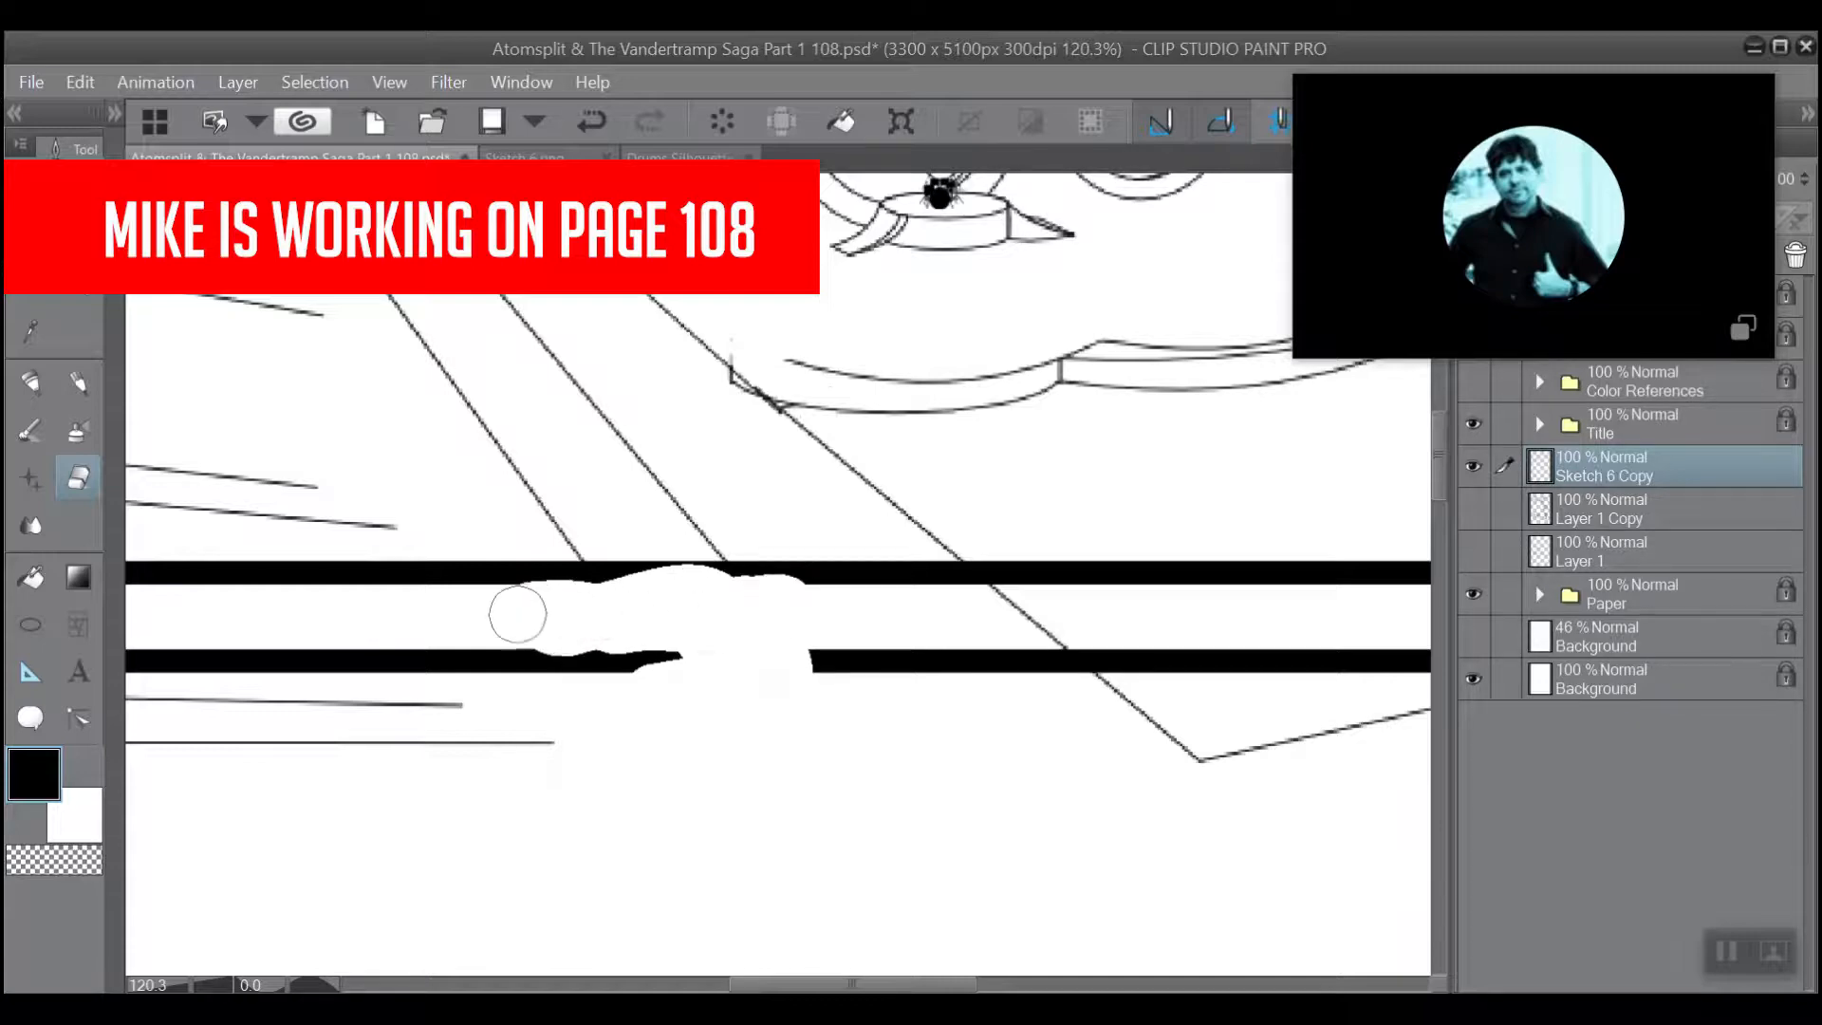
Erase the perspective lines that cross the gutter and spill into the lower panel, on the left half of the page.
{"action": "key", "text": "ctrl+z"}
{"action": "mouse_move", "coordinate": [480, 715]}
{"action": "left_mouse_down"}
{"action": "mouse_move", "coordinate": [553, 724]}
{"action": "mouse_move", "coordinate": [396, 726]}
{"action": "mouse_move", "coordinate": [349, 693]}
{"action": "mouse_move", "coordinate": [291, 716]}
{"action": "mouse_move", "coordinate": [304, 743]}
{"action": "mouse_move", "coordinate": [333, 688]}
{"action": "left_mouse_up"}
{"action": "scroll", "coordinate": [968, 368], "scroll_direction": "down", "scroll_amount": 1}
{"action": "scroll", "coordinate": [968, 368], "scroll_direction": "down", "scroll_amount": 4}
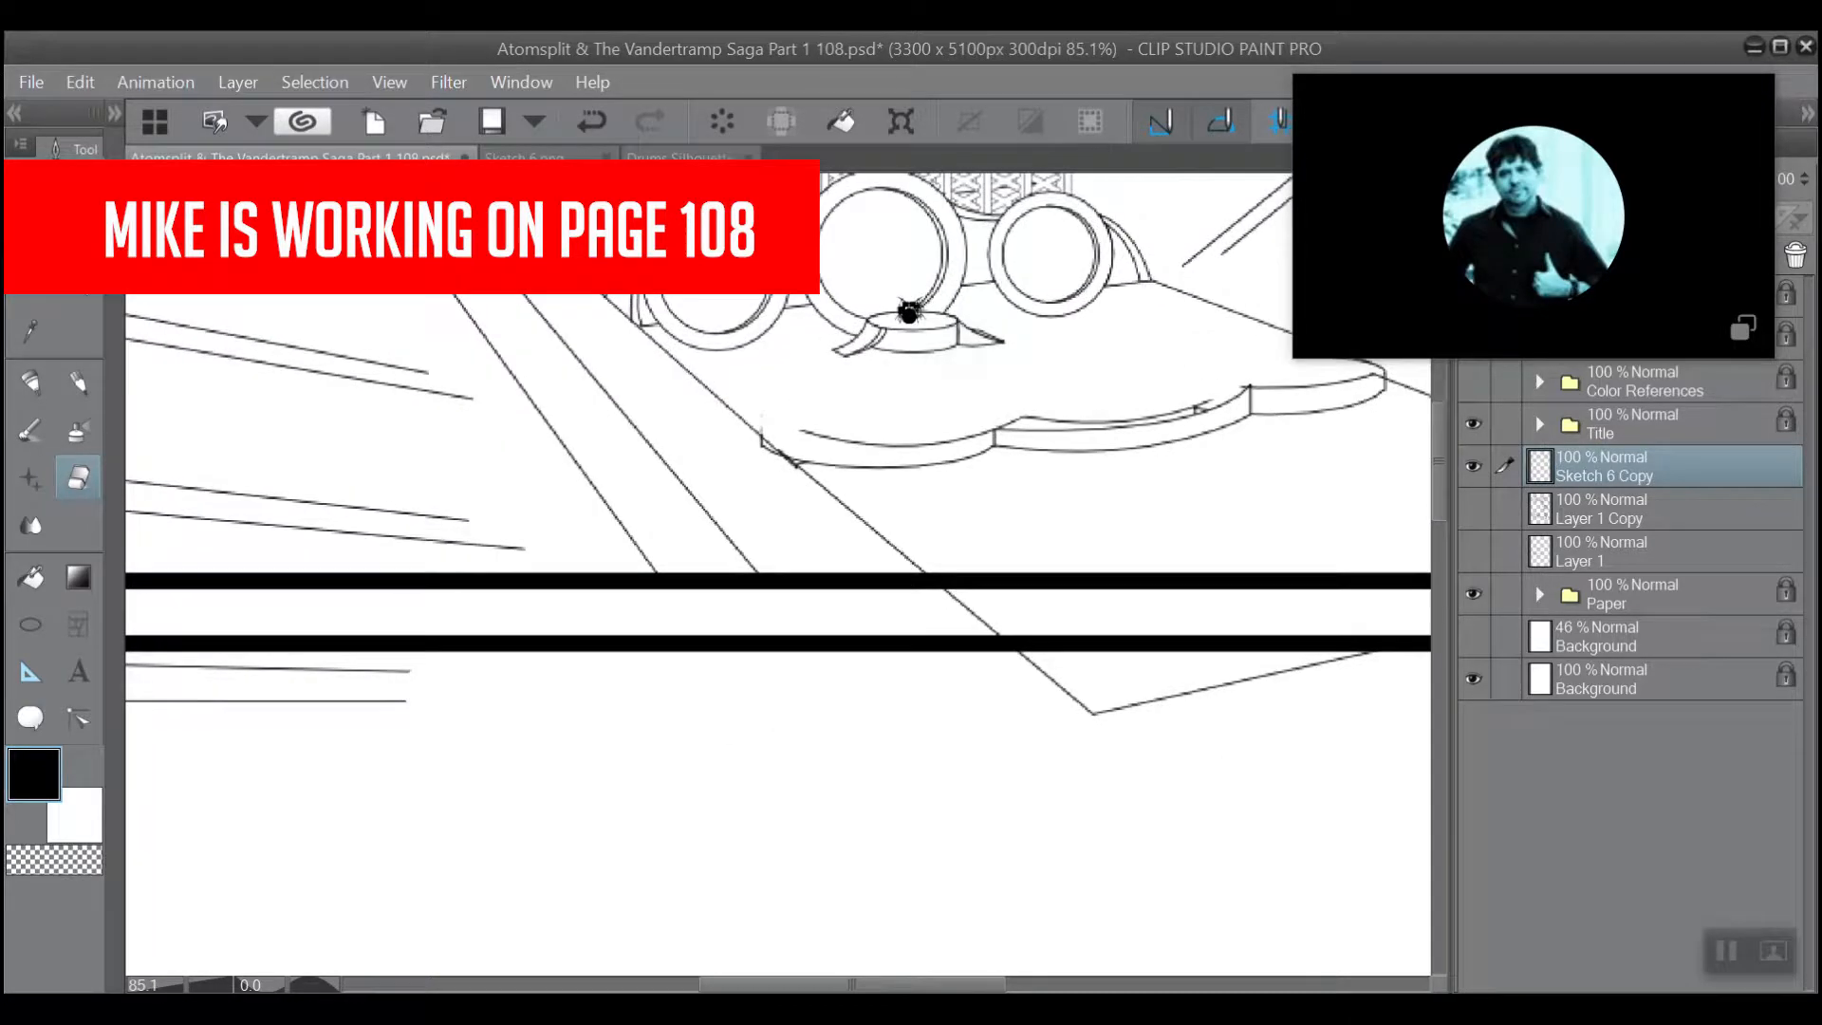
{"action": "left_click_drag", "start_coordinate": [1014, 400], "coordinate": [1097, 428]}
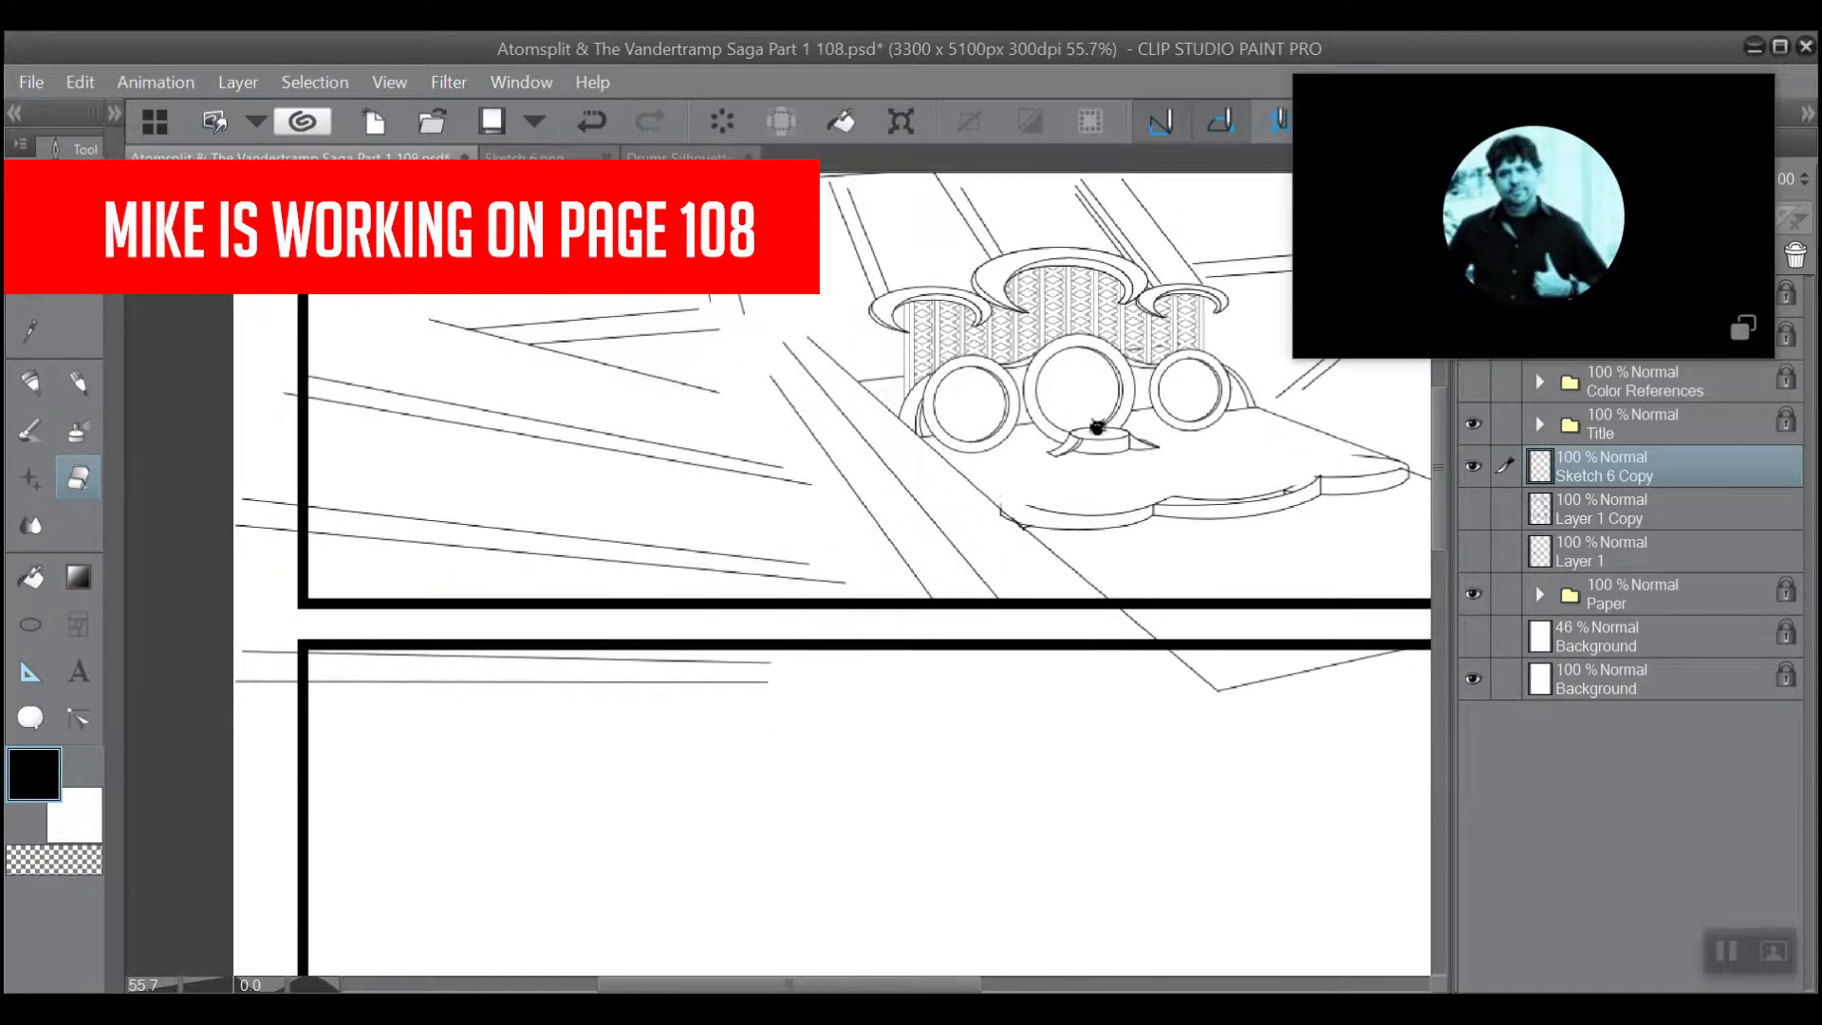
{"action": "mouse_move", "coordinate": [761, 683]}
{"action": "left_mouse_down"}
{"action": "mouse_move", "coordinate": [573, 690]}
{"action": "mouse_move", "coordinate": [759, 662]}
{"action": "mouse_move", "coordinate": [428, 650]}
{"action": "mouse_move", "coordinate": [598, 658]}
{"action": "mouse_move", "coordinate": [288, 689]}
{"action": "mouse_move", "coordinate": [282, 672]}
{"action": "mouse_move", "coordinate": [405, 652]}
{"action": "mouse_move", "coordinate": [248, 648]}
{"action": "left_mouse_up"}
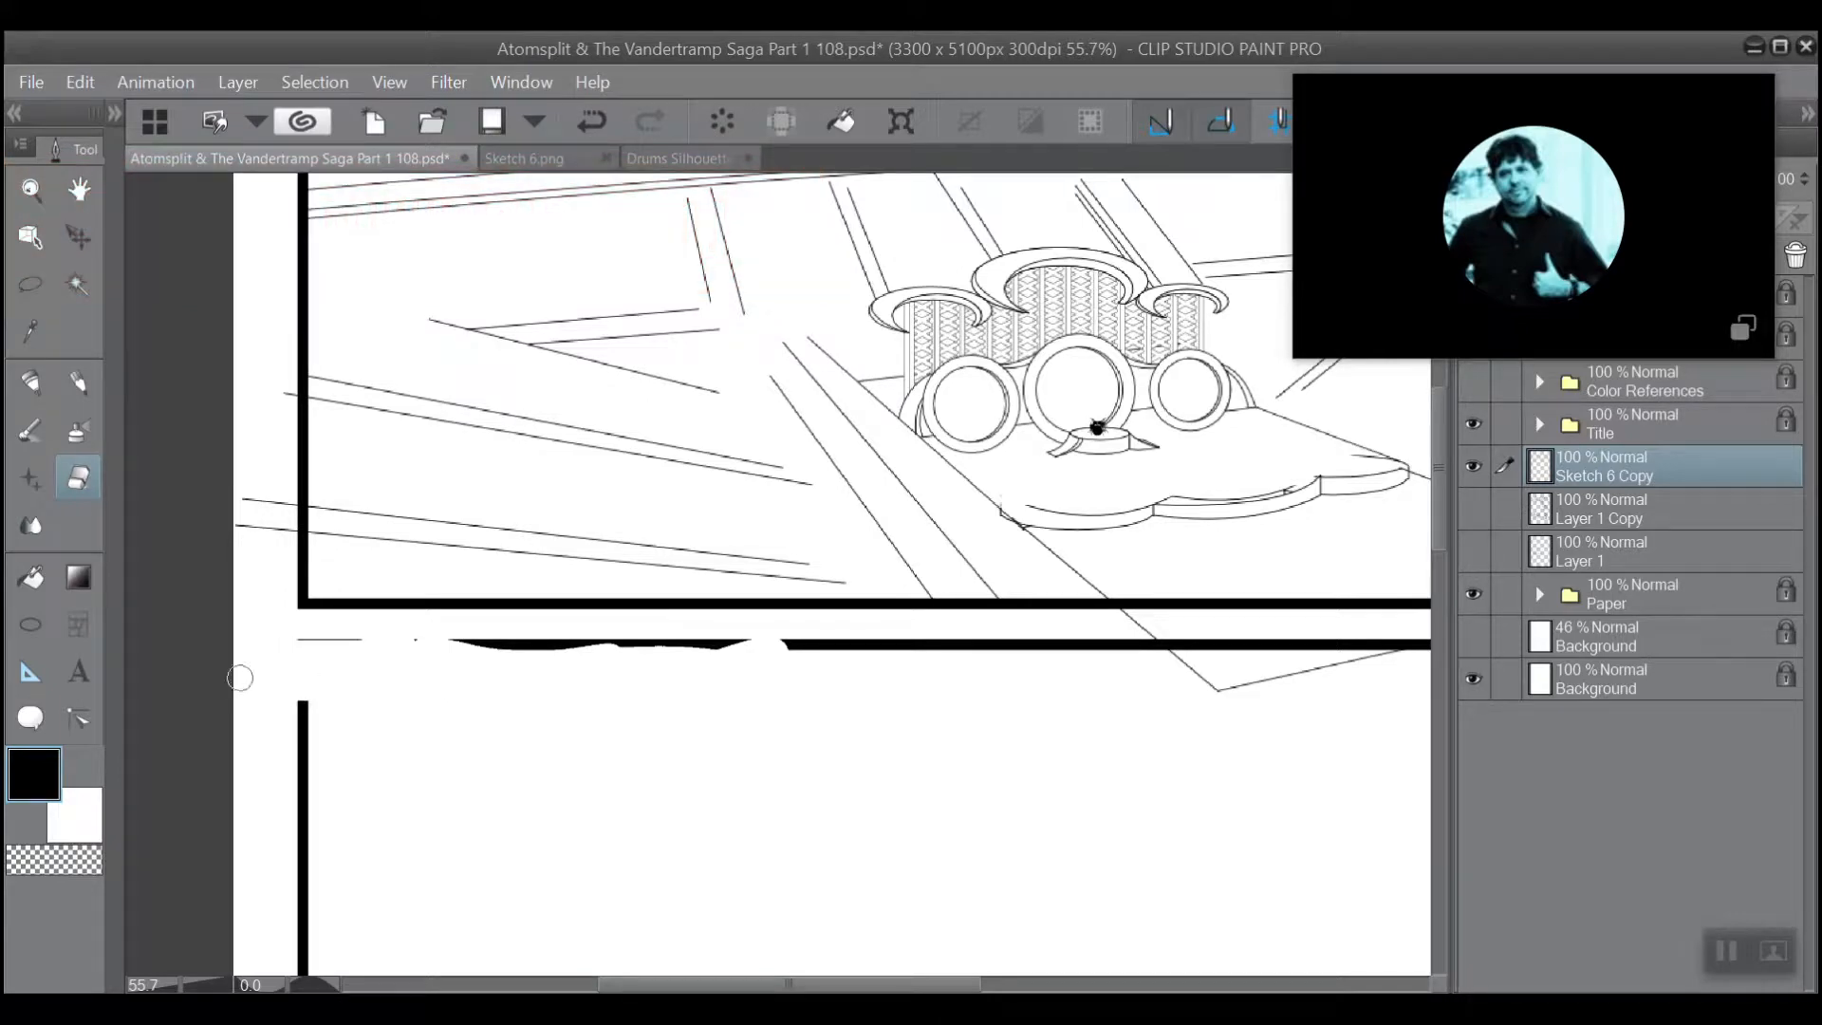
{"action": "key", "text": "ctrl+z"}
{"action": "key", "text": "ctrl+minus"}
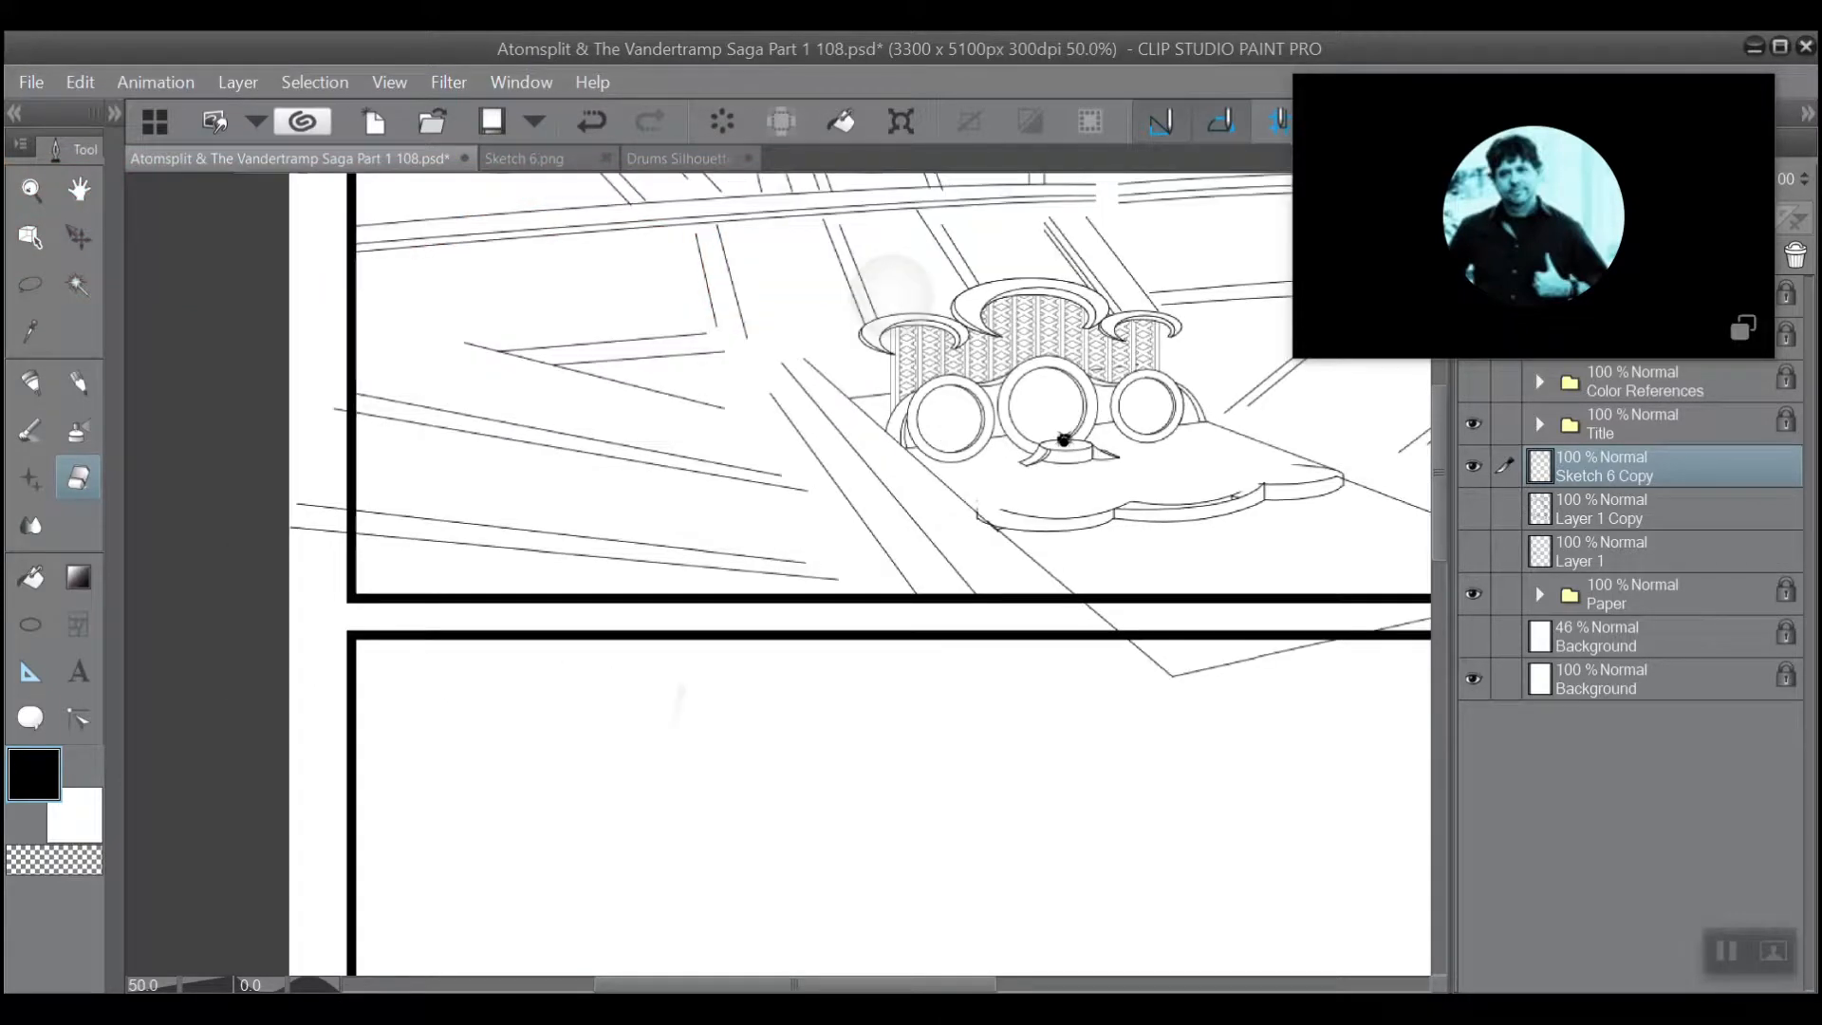
Erase the front corner lines of the platform where they extend through the gutter into the lower panel.
{"action": "left_click_drag", "start_coordinate": [1050, 501], "coordinate": [612, 444]}
{"action": "scroll", "coordinate": [612, 444], "scroll_direction": "up", "scroll_amount": 3}
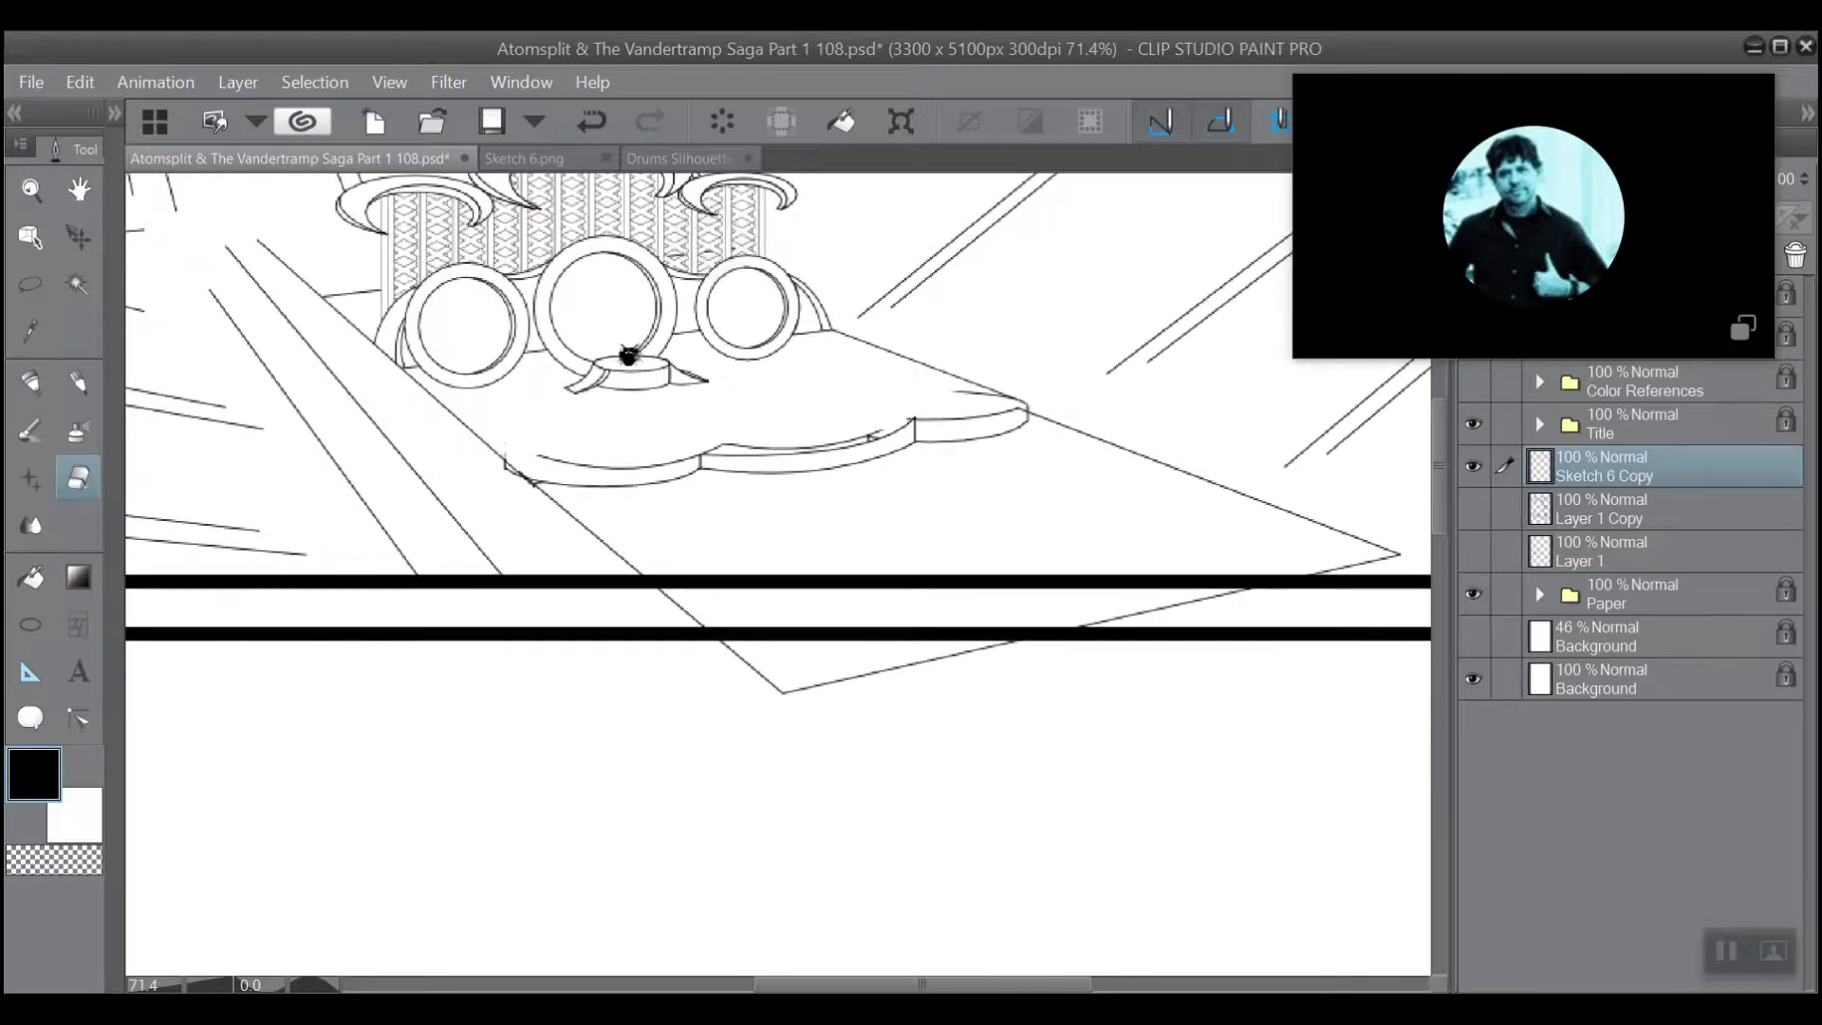
{"action": "mouse_move", "coordinate": [678, 596]}
{"action": "left_mouse_down"}
{"action": "mouse_move", "coordinate": [705, 624]}
{"action": "mouse_move", "coordinate": [629, 610]}
{"action": "mouse_move", "coordinate": [675, 600]}
{"action": "mouse_move", "coordinate": [607, 616]}
{"action": "mouse_move", "coordinate": [659, 621]}
{"action": "mouse_move", "coordinate": [745, 687]}
{"action": "mouse_move", "coordinate": [782, 694]}
{"action": "mouse_move", "coordinate": [843, 666]}
{"action": "left_mouse_up"}
{"action": "key", "text": "ctrl+z"}
{"action": "mouse_move", "coordinate": [992, 648]}
{"action": "left_mouse_down"}
{"action": "mouse_move", "coordinate": [903, 663]}
{"action": "mouse_move", "coordinate": [1233, 602]}
{"action": "mouse_move", "coordinate": [948, 659]}
{"action": "mouse_move", "coordinate": [993, 644]}
{"action": "left_mouse_up"}
{"action": "key", "text": "ctrl+z"}
{"action": "key", "text": "ctrl+z"}
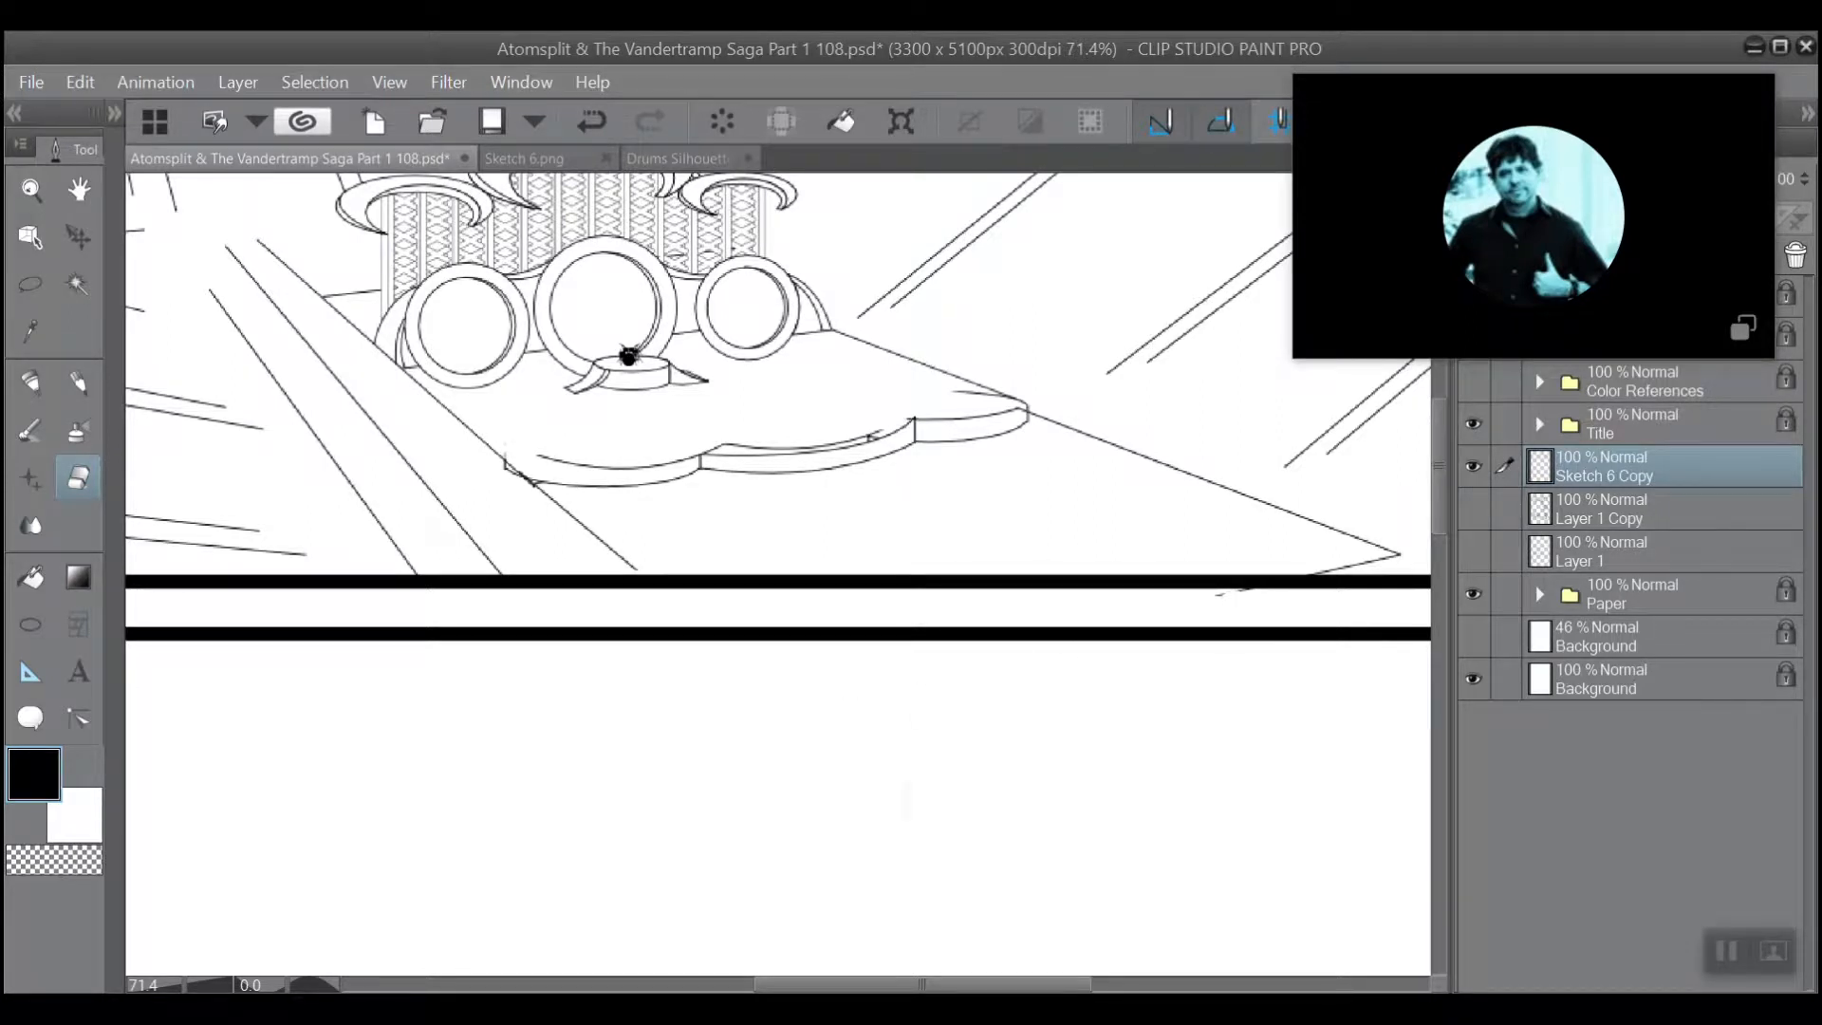
Erase the slanted double lines that run past the upper panel's right border into the page margin.
{"action": "left_click_drag", "start_coordinate": [627, 356], "coordinate": [157, 309]}
{"action": "mouse_move", "coordinate": [157, 309]}
{"action": "left_mouse_down"}
{"action": "mouse_move", "coordinate": [241, 173]}
{"action": "mouse_move", "coordinate": [187, 345]}
{"action": "mouse_move", "coordinate": [247, 199]}
{"action": "mouse_move", "coordinate": [214, 283]}
{"action": "left_mouse_up"}
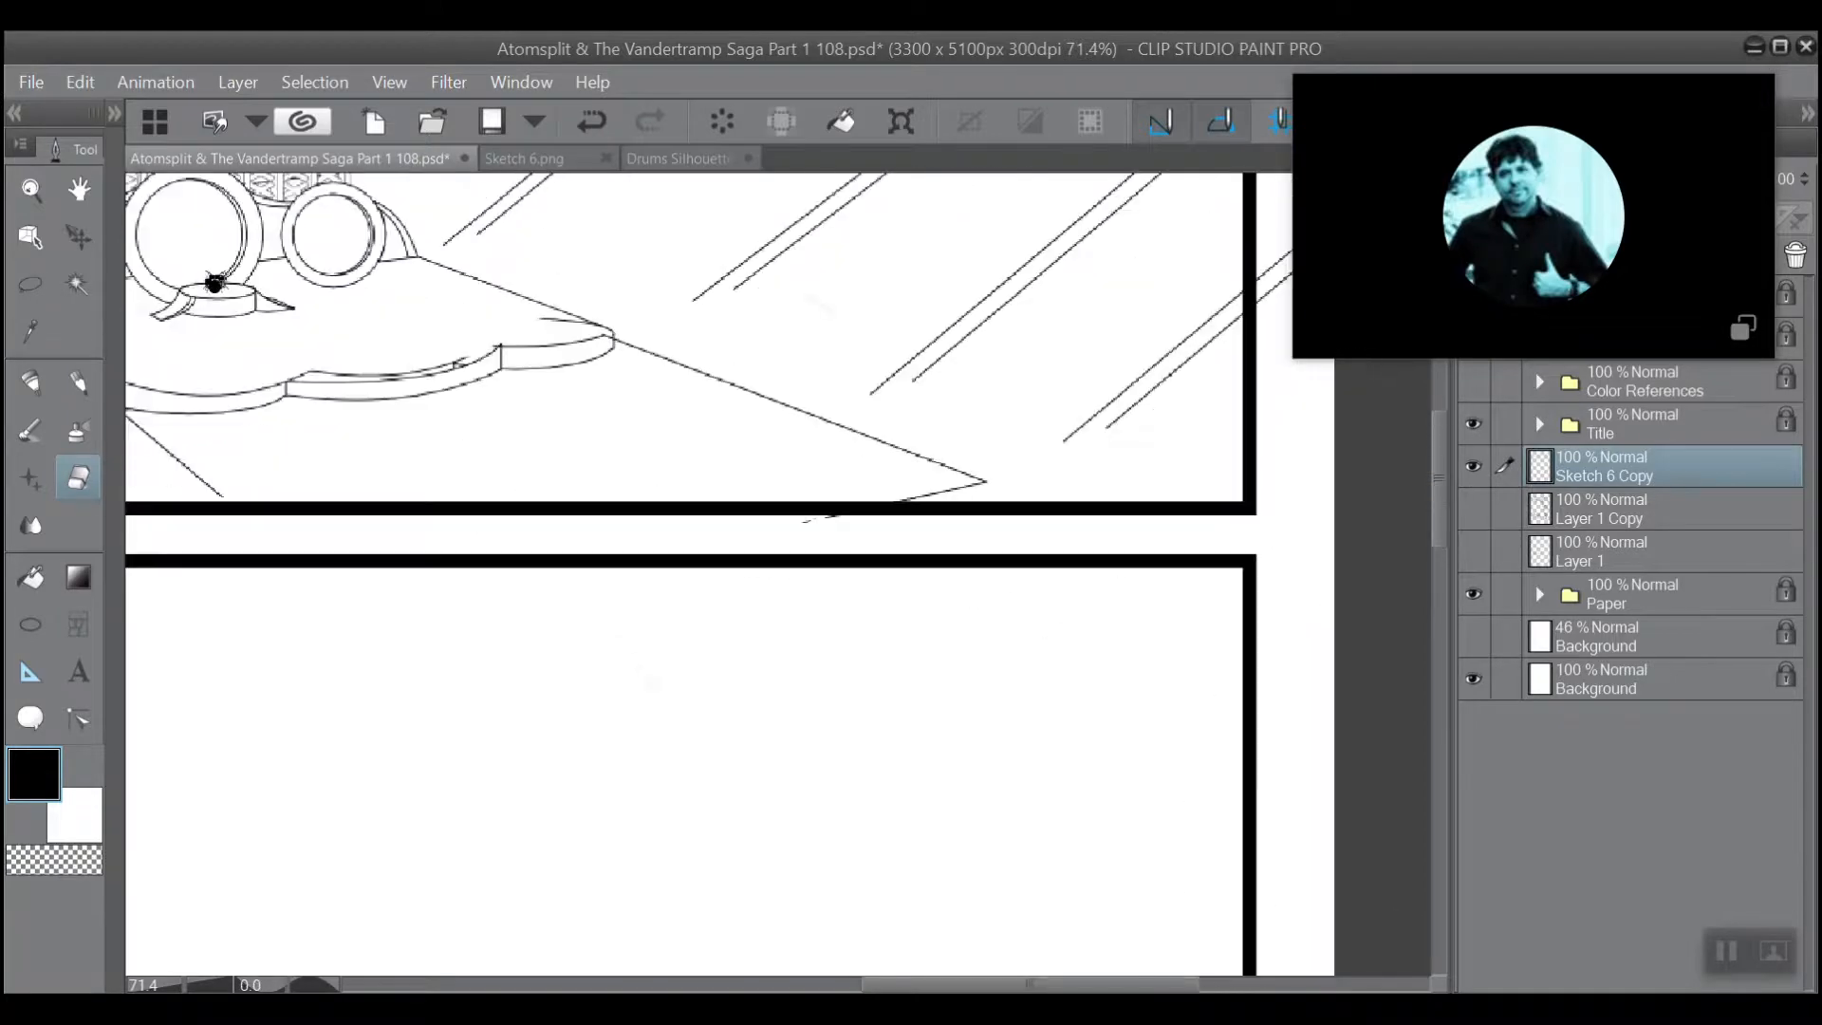
{"action": "left_click_drag", "start_coordinate": [806, 304], "coordinate": [518, 633]}
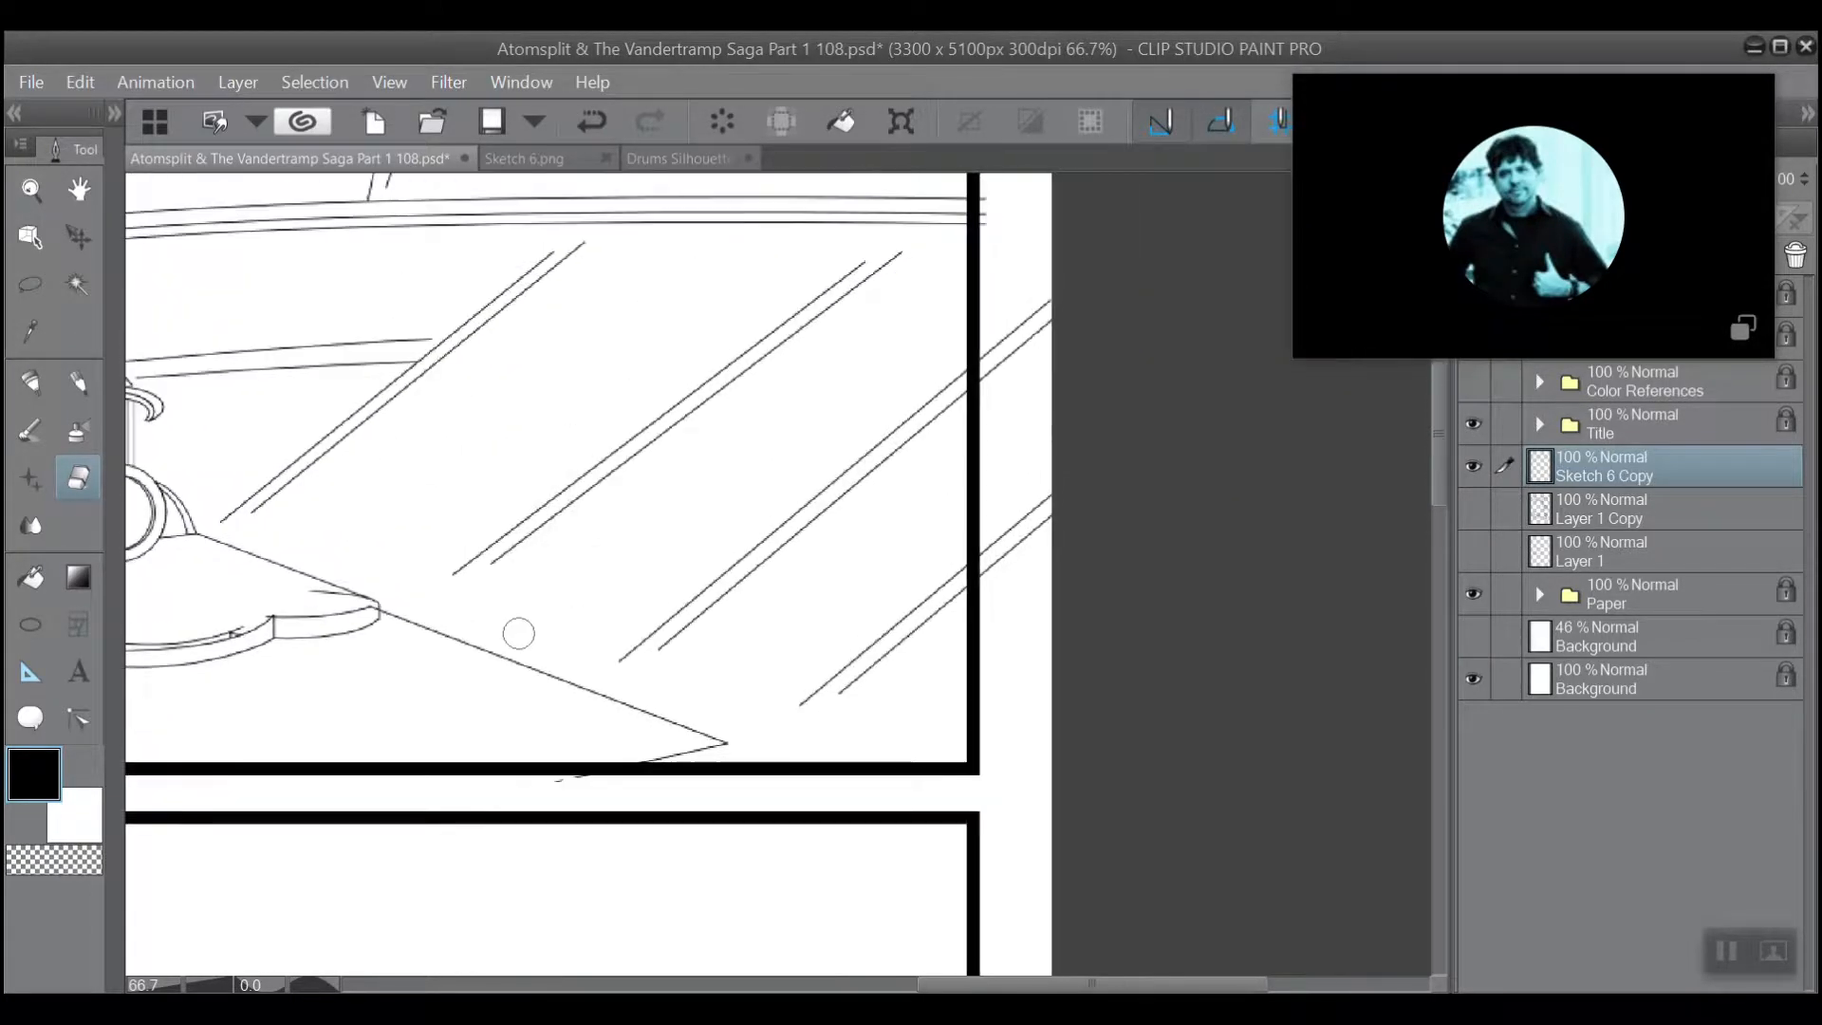
{"action": "scroll", "coordinate": [518, 633], "scroll_direction": "up", "scroll_amount": 2}
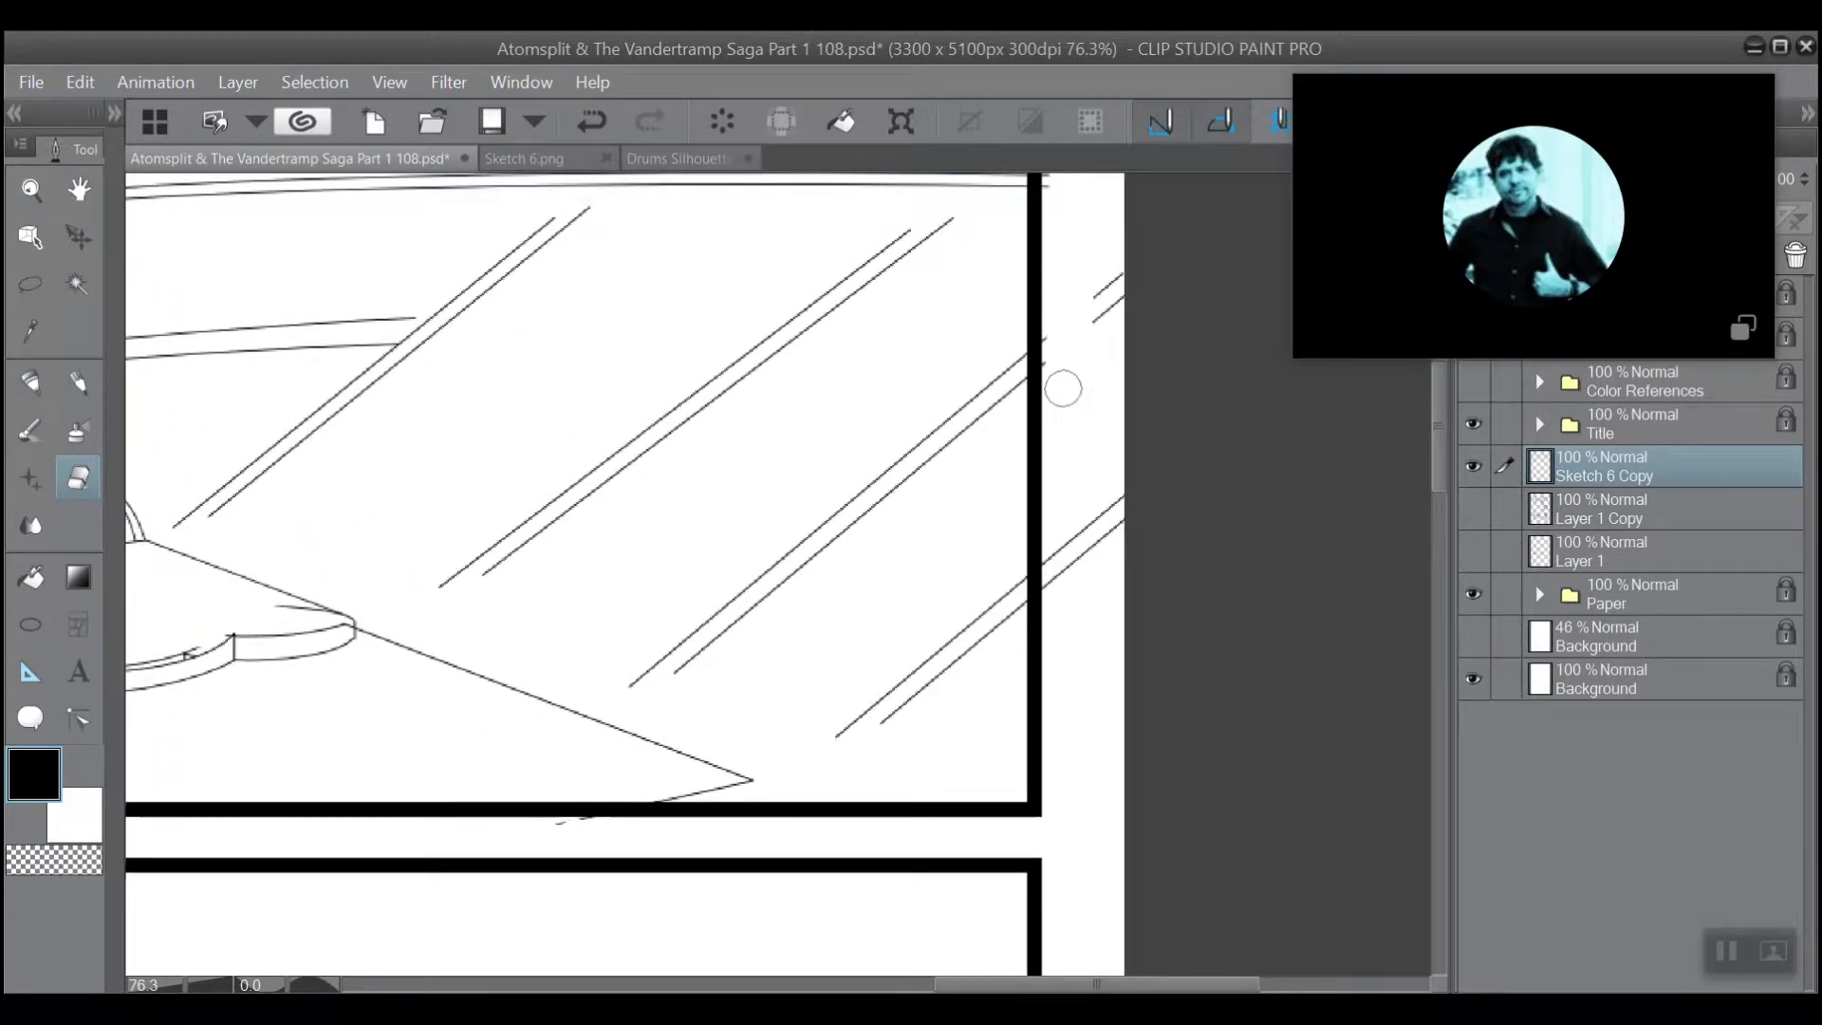
{"action": "mouse_move", "coordinate": [1063, 388]}
{"action": "left_mouse_down"}
{"action": "mouse_move", "coordinate": [1111, 226]}
{"action": "mouse_move", "coordinate": [1079, 628]}
{"action": "mouse_move", "coordinate": [1101, 438]}
{"action": "mouse_move", "coordinate": [1121, 421]}
{"action": "mouse_move", "coordinate": [1080, 415]}
{"action": "mouse_move", "coordinate": [1057, 653]}
{"action": "mouse_move", "coordinate": [1058, 336]}
{"action": "left_mouse_up"}
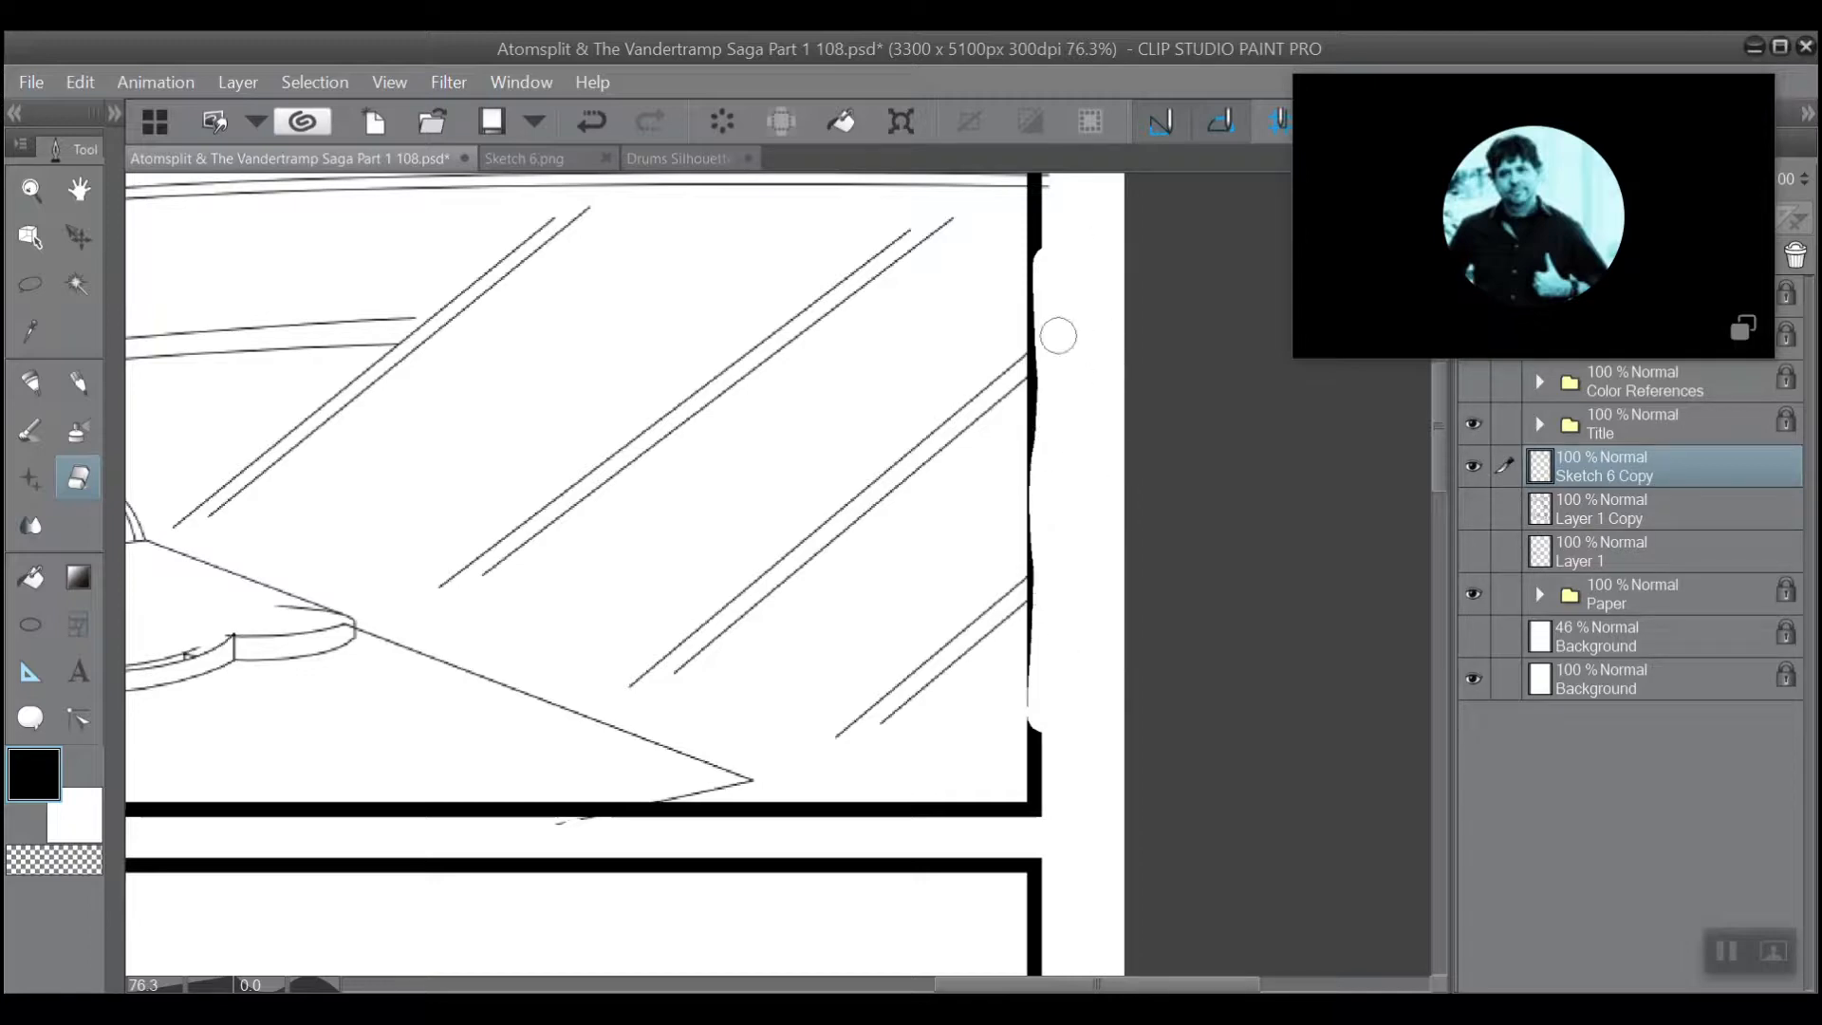
{"action": "key", "text": "ctrl+z"}
Erase the beam and rail line ends sticking out around the upper panel's top-right corner.
{"action": "scroll", "coordinate": [476, 555], "scroll_direction": "down", "scroll_amount": 5}
{"action": "left_click_drag", "start_coordinate": [180, 561], "coordinate": [451, 830]}
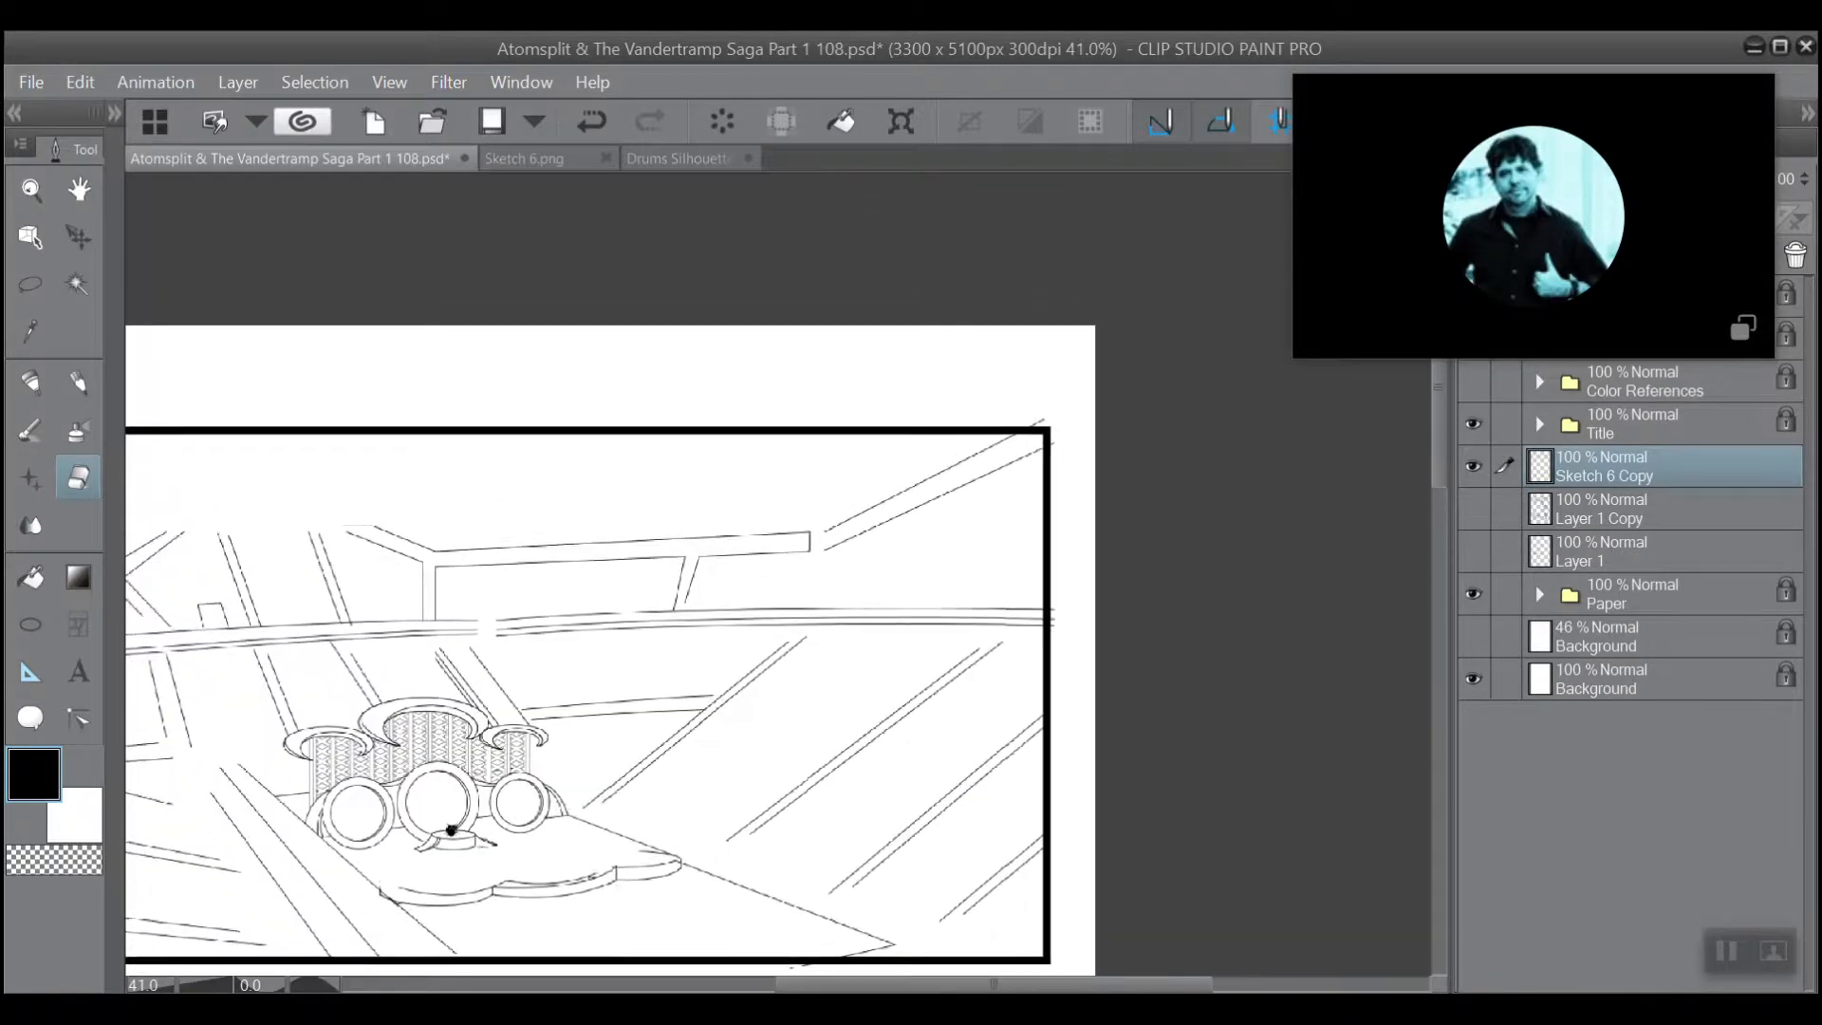
{"action": "scroll", "coordinate": [524, 531], "scroll_direction": "up", "scroll_amount": 5}
{"action": "left_click_drag", "start_coordinate": [966, 586], "coordinate": [590, 570]}
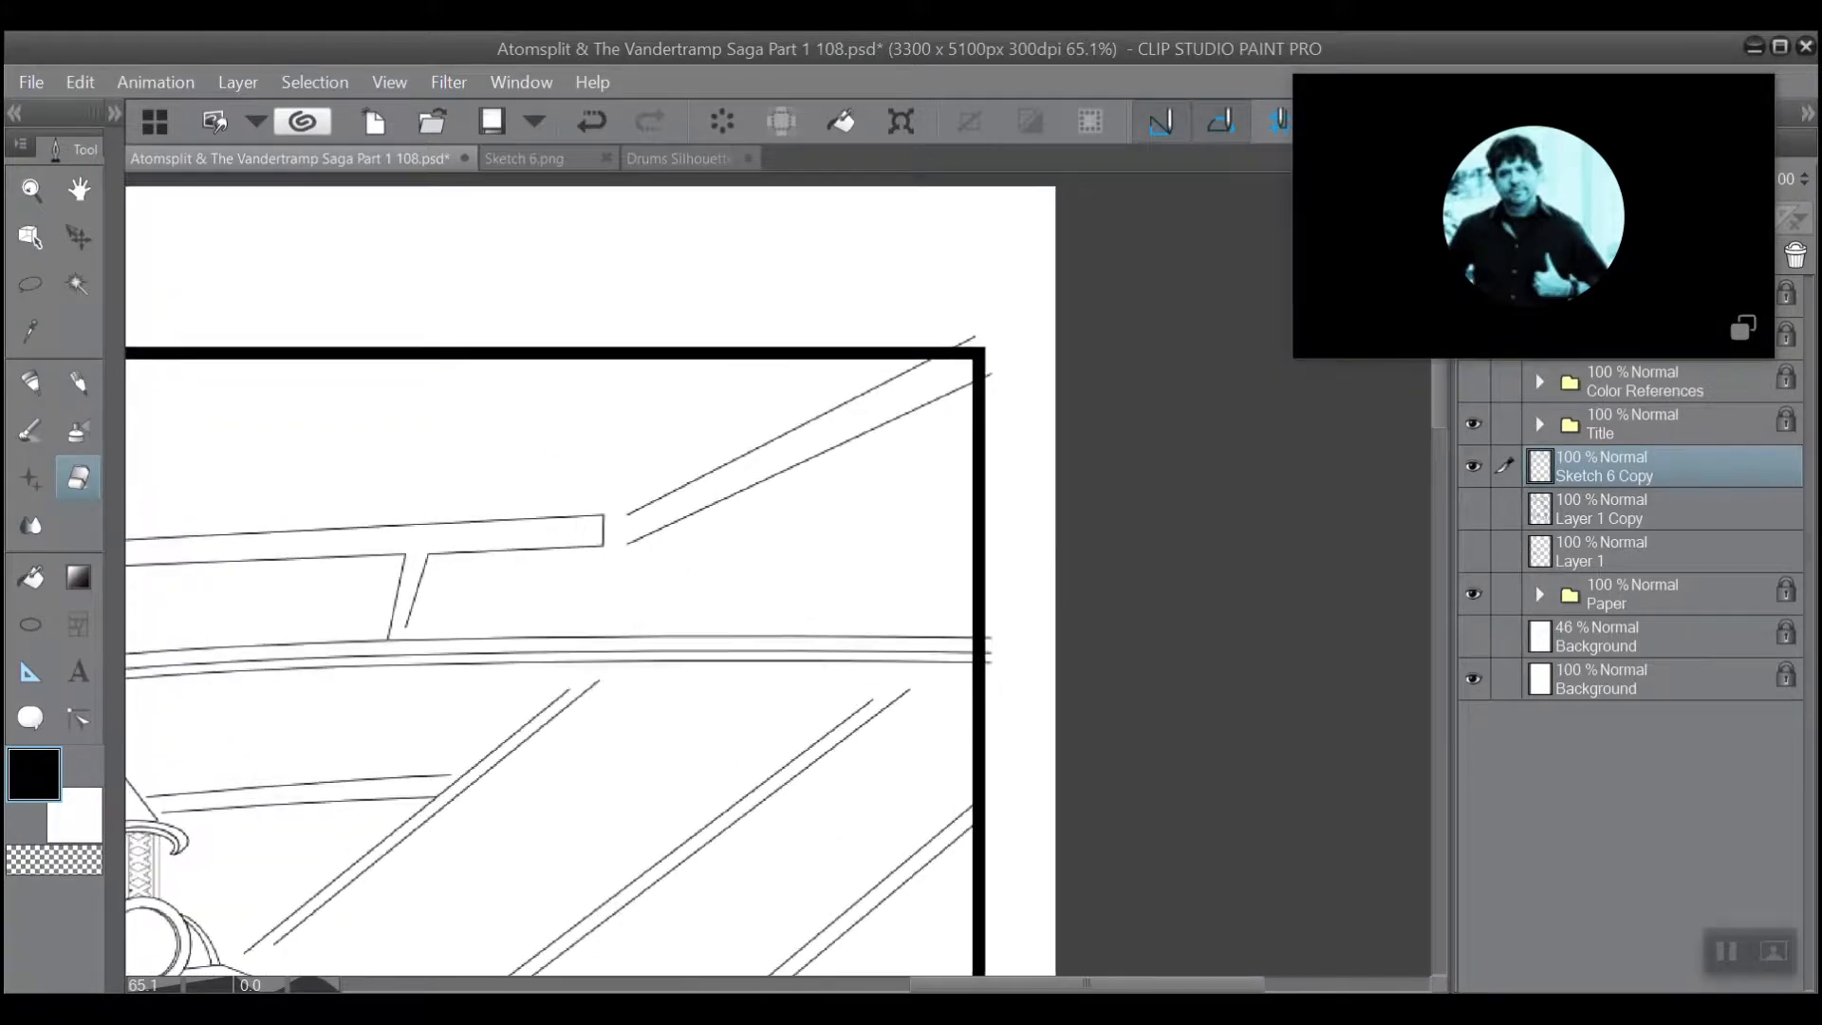
{"action": "scroll", "coordinate": [598, 406], "scroll_direction": "up", "scroll_amount": 1}
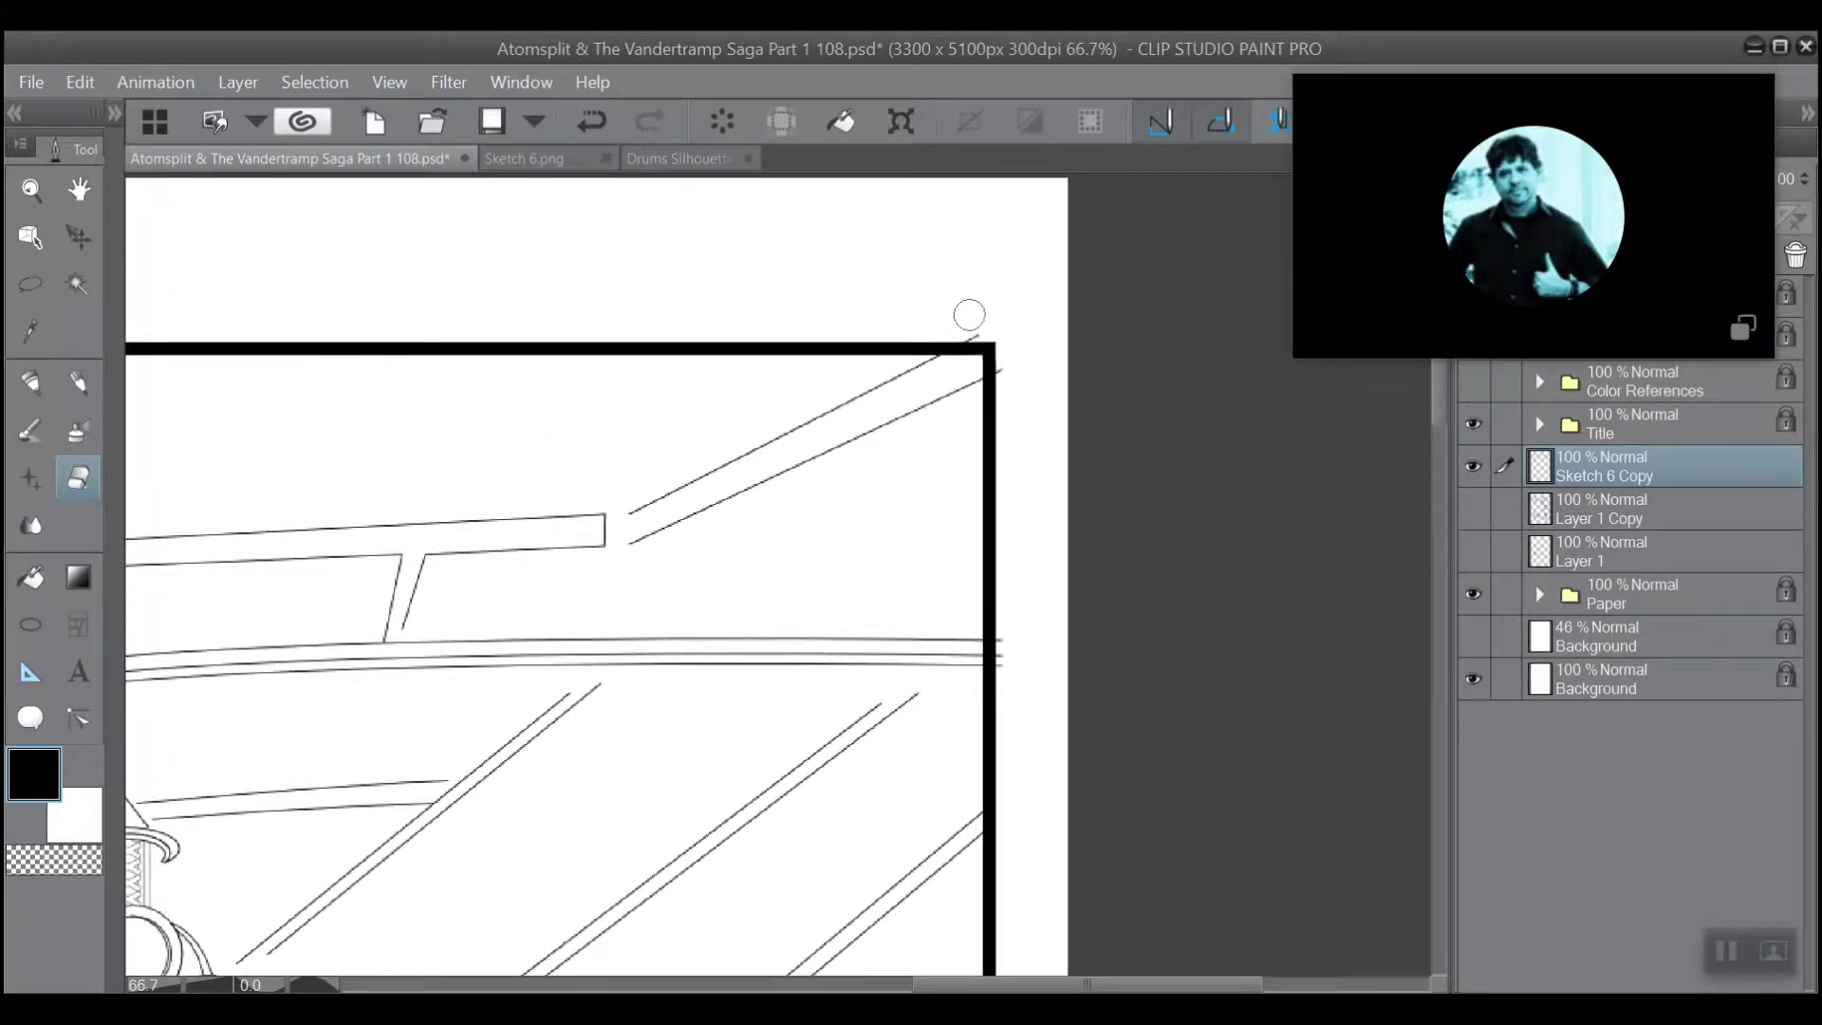
{"action": "mouse_move", "coordinate": [969, 314]}
{"action": "left_mouse_down"}
{"action": "mouse_move", "coordinate": [918, 317]}
{"action": "mouse_move", "coordinate": [1009, 316]}
{"action": "mouse_move", "coordinate": [1011, 695]}
{"action": "mouse_move", "coordinate": [1019, 561]}
{"action": "mouse_move", "coordinate": [1026, 624]}
{"action": "left_mouse_up"}
{"action": "scroll", "coordinate": [468, 608], "scroll_direction": "down", "scroll_amount": 5}
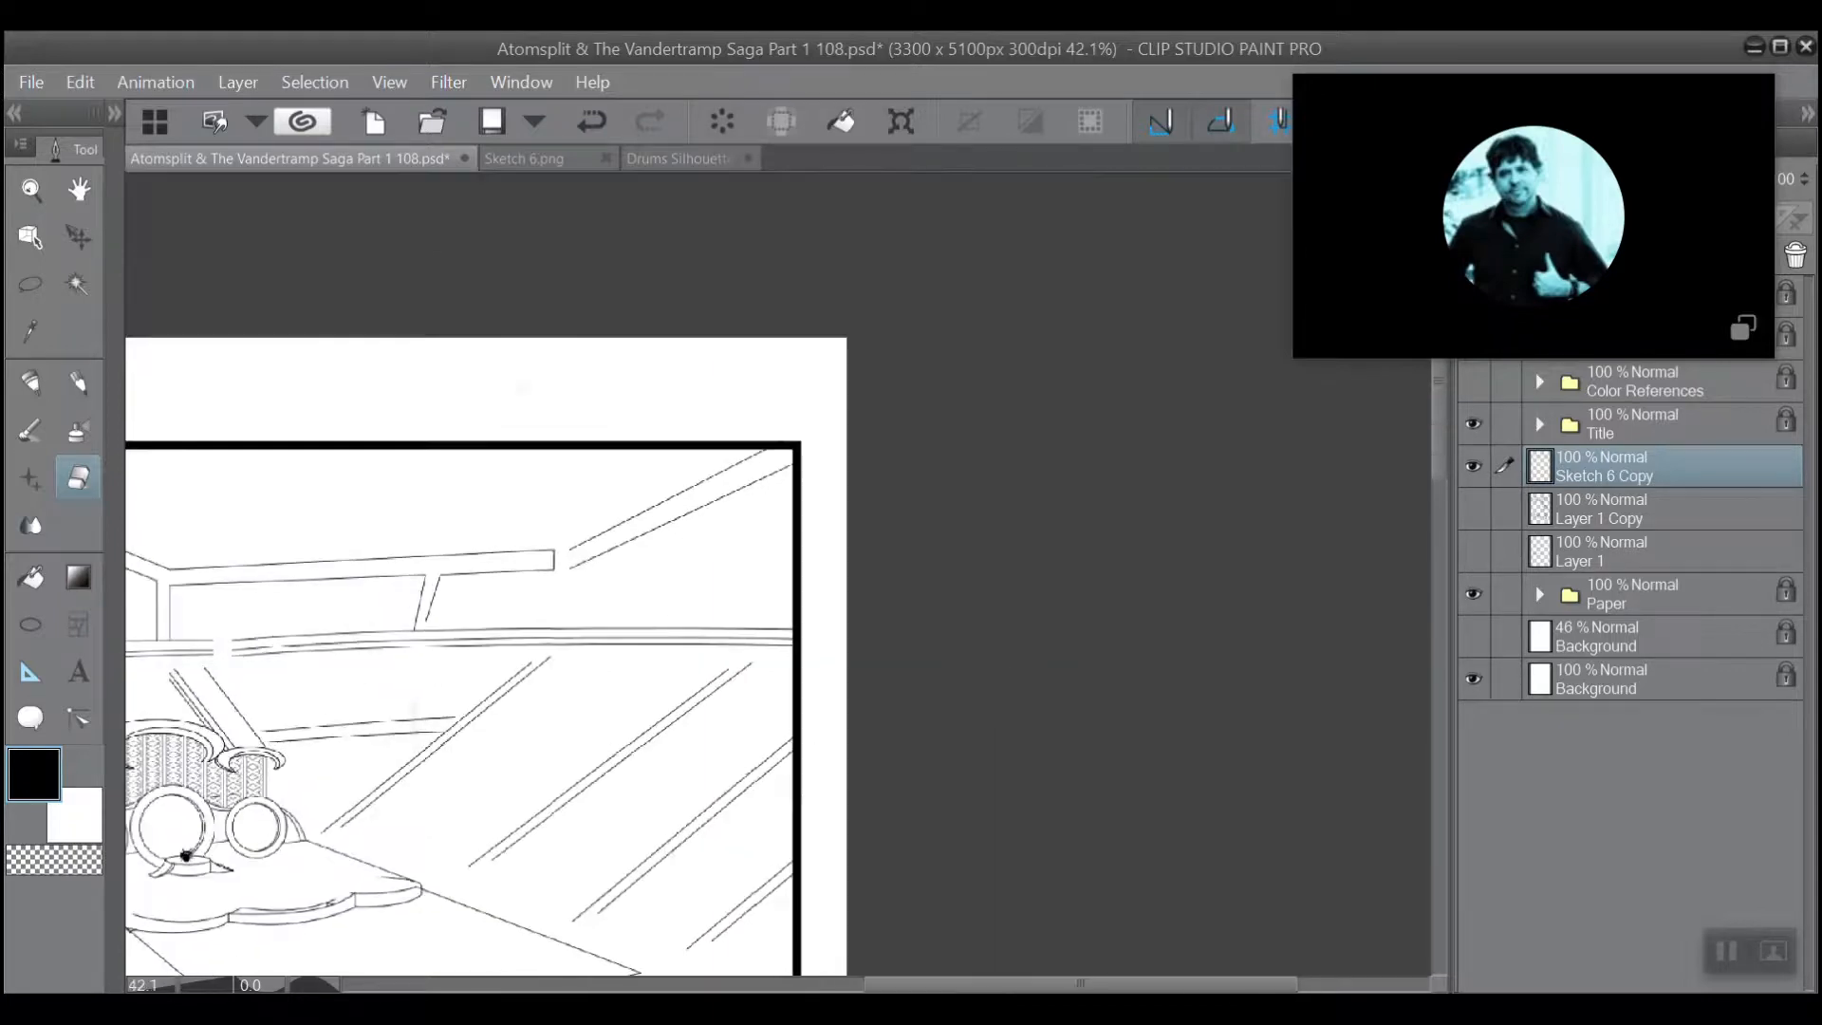
Erase the perspective line ends that extend past the upper panel's left border into the page margin.
{"action": "scroll", "coordinate": [186, 856], "scroll_direction": "down", "scroll_amount": 1}
{"action": "left_click_drag", "start_coordinate": [189, 852], "coordinate": [1087, 679]}
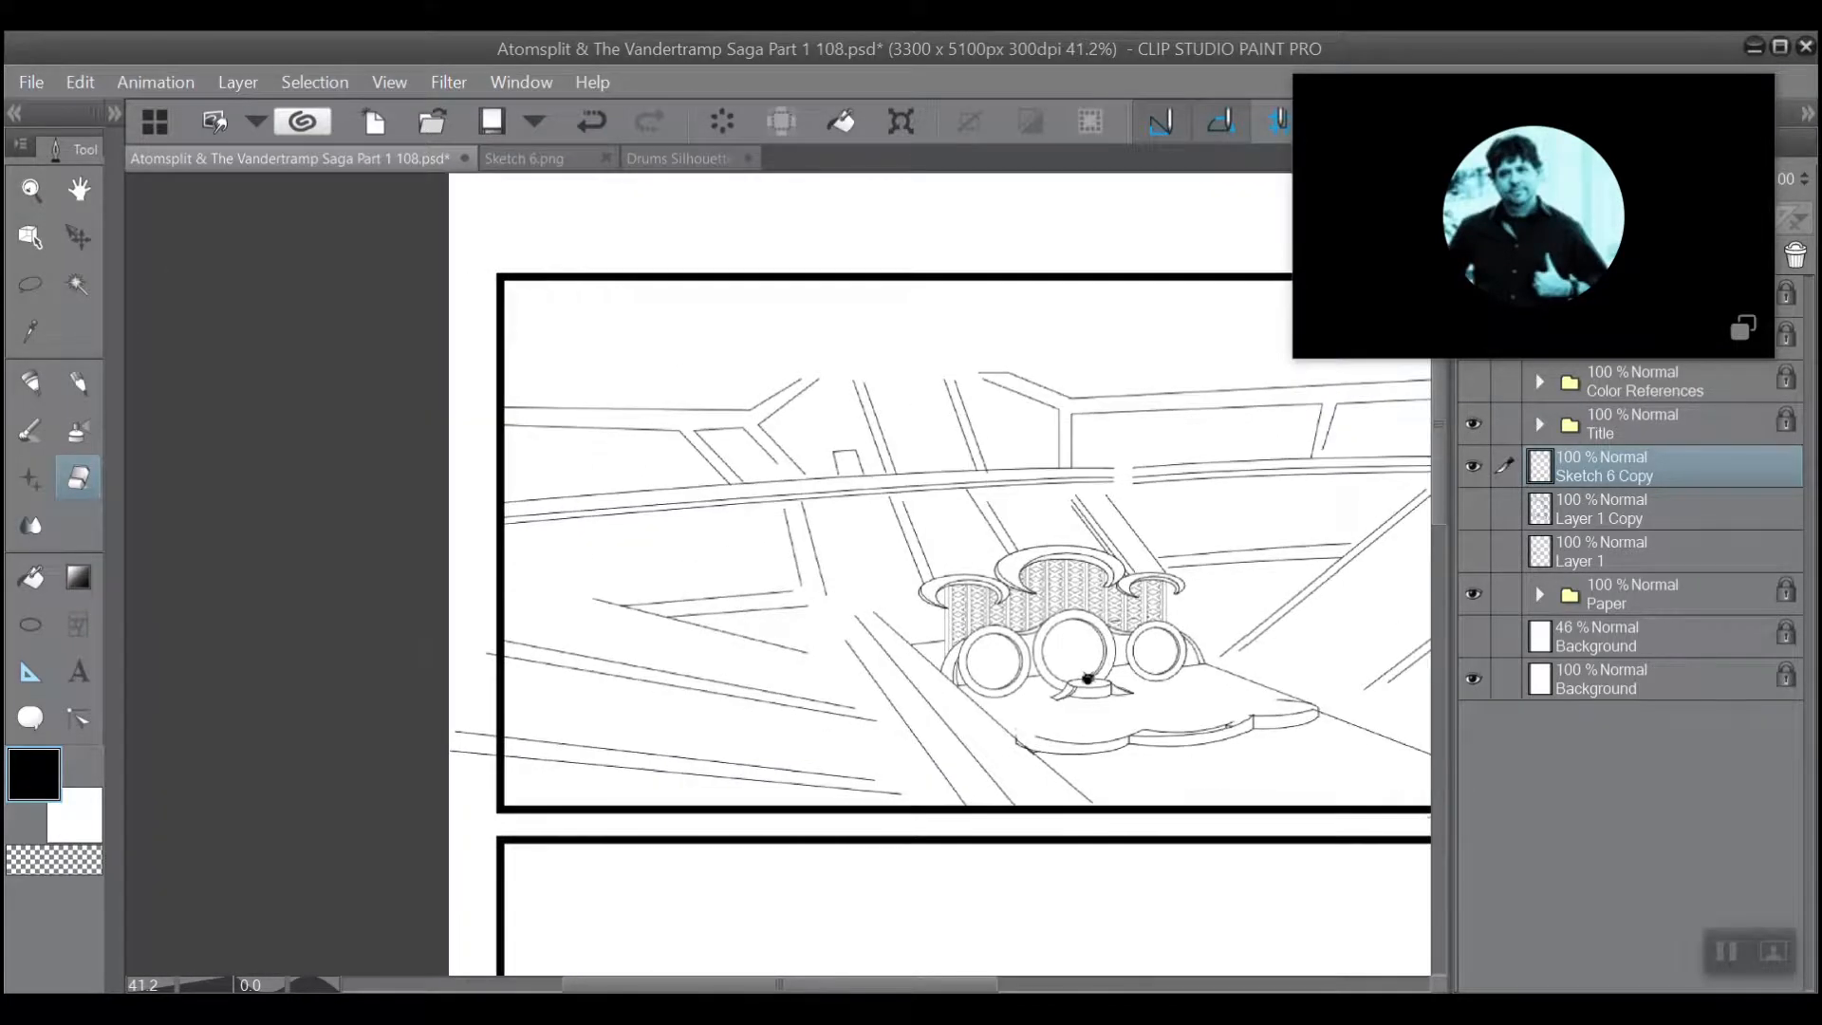
{"action": "scroll", "coordinate": [570, 305], "scroll_direction": "up", "scroll_amount": 1}
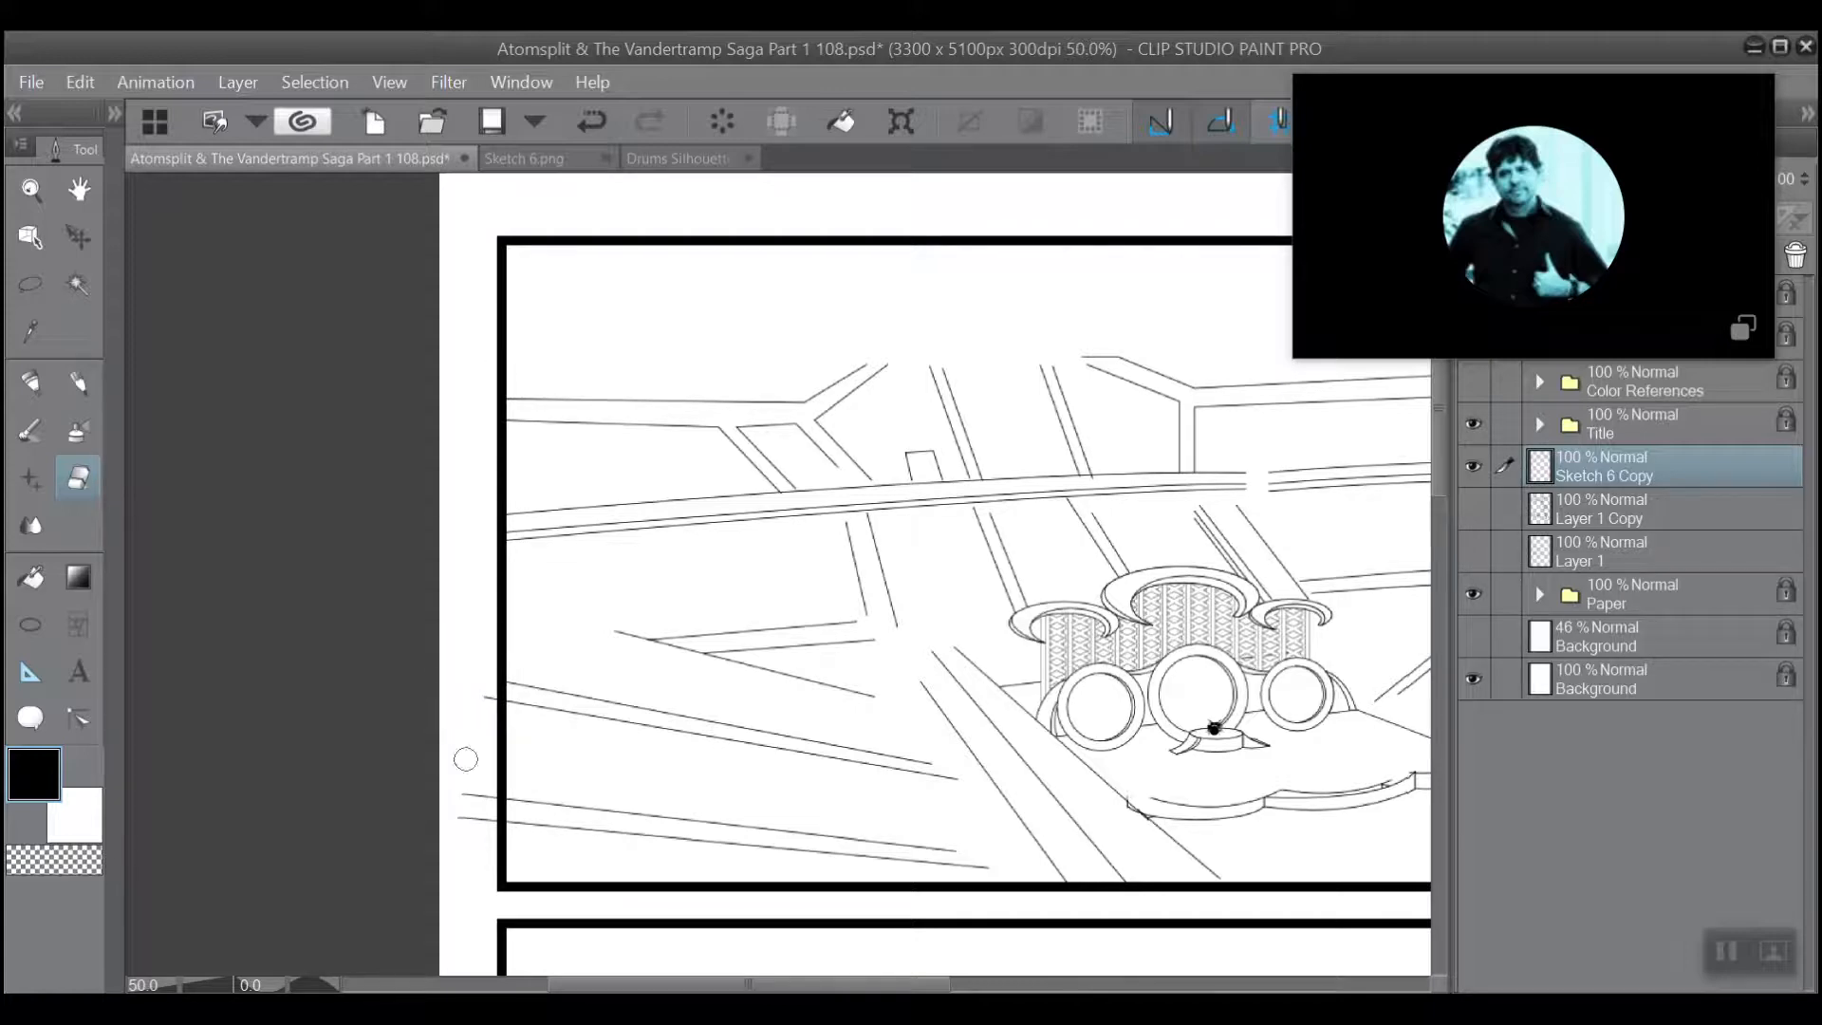
{"action": "left_click_drag", "start_coordinate": [457, 718], "coordinate": [481, 780]}
{"action": "left_click_drag", "start_coordinate": [474, 670], "coordinate": [477, 754]}
Examine the open ends of the diagonal beams and struts above the curved rail in the upper panel.
{"action": "scroll", "coordinate": [463, 656], "scroll_direction": "up", "scroll_amount": 1}
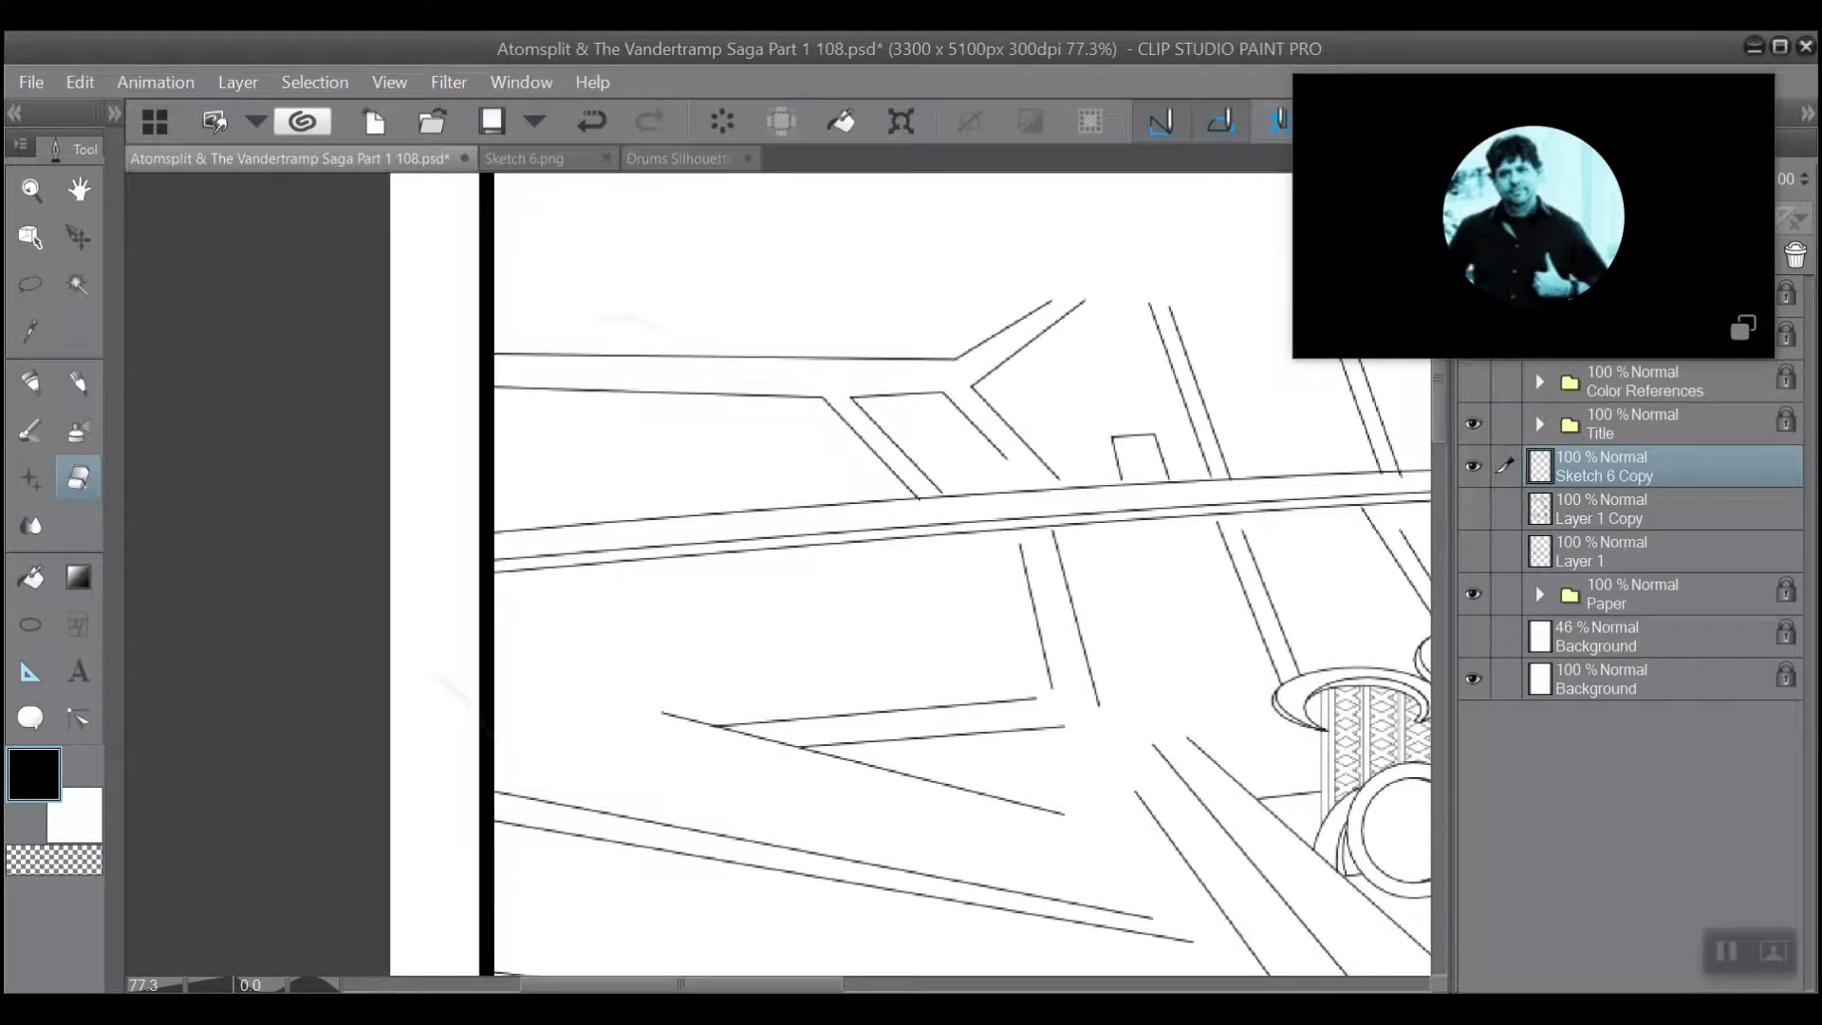
{"action": "left_click_drag", "start_coordinate": [1321, 761], "coordinate": [1147, 1002]}
{"action": "scroll", "coordinate": [570, 629], "scroll_direction": "up", "scroll_amount": 4}
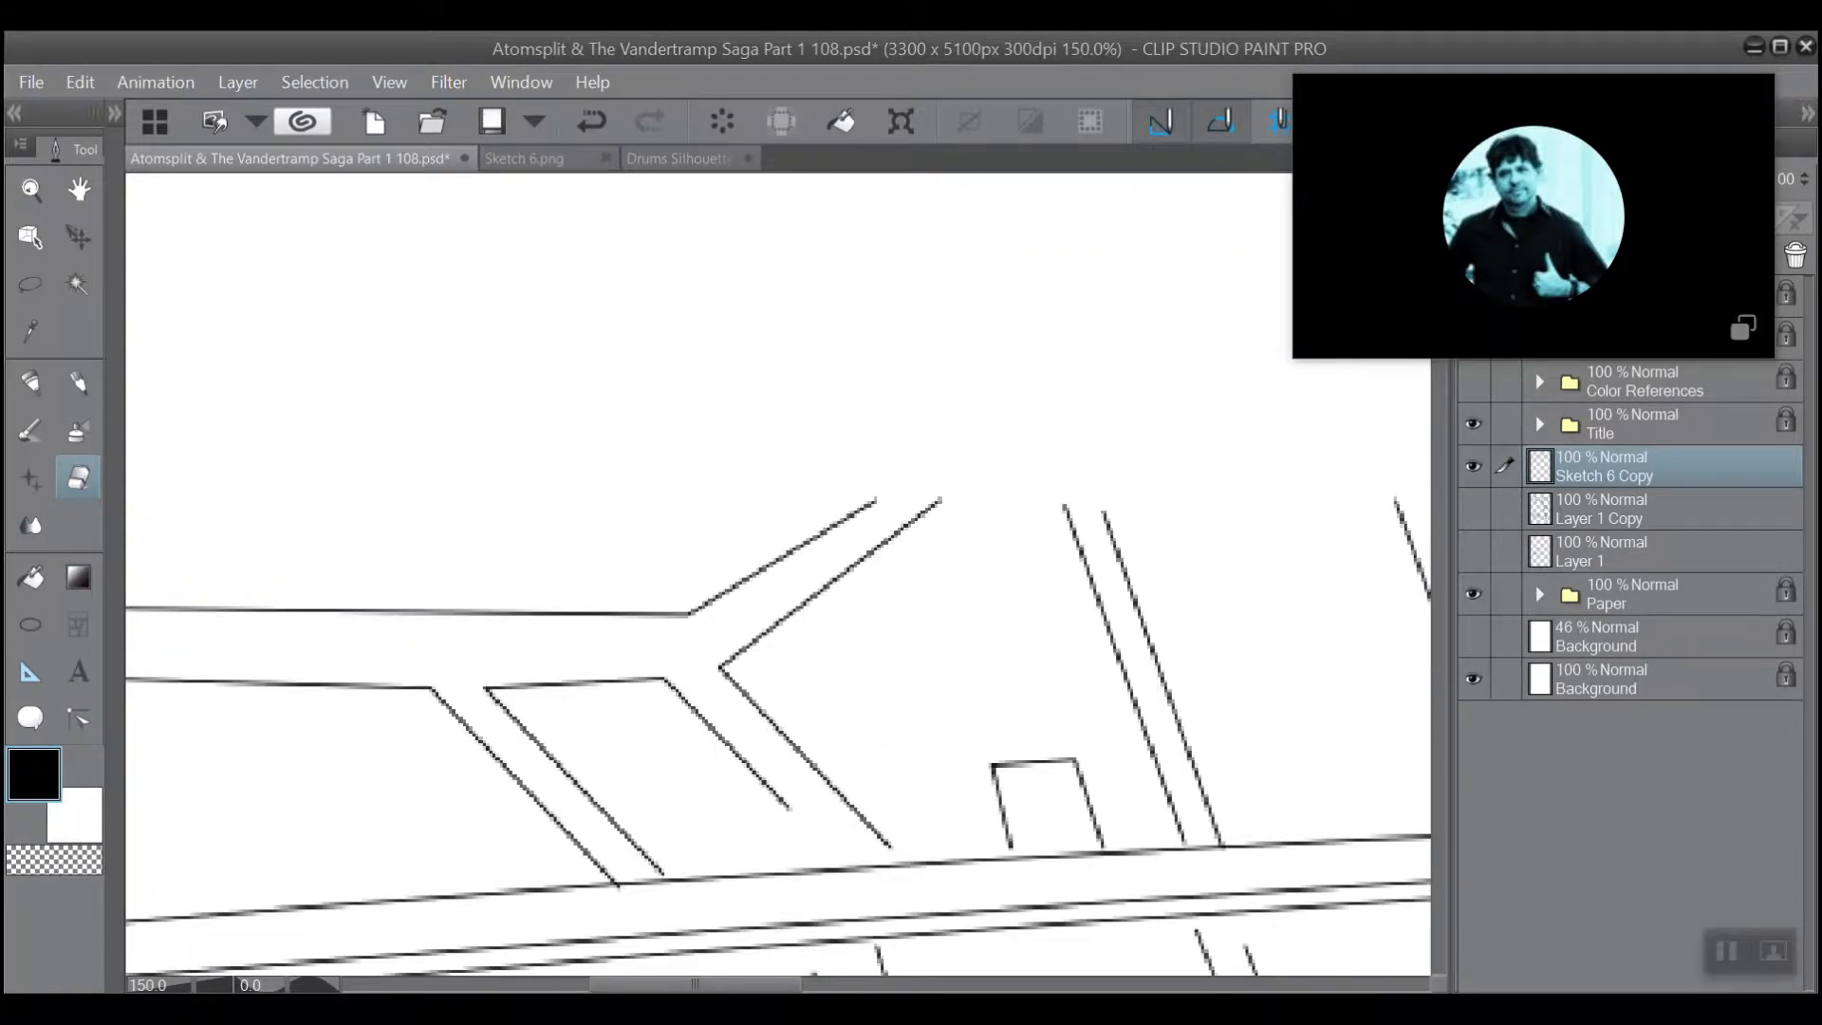
{"action": "scroll", "coordinate": [552, 582], "scroll_direction": "down", "scroll_amount": 2}
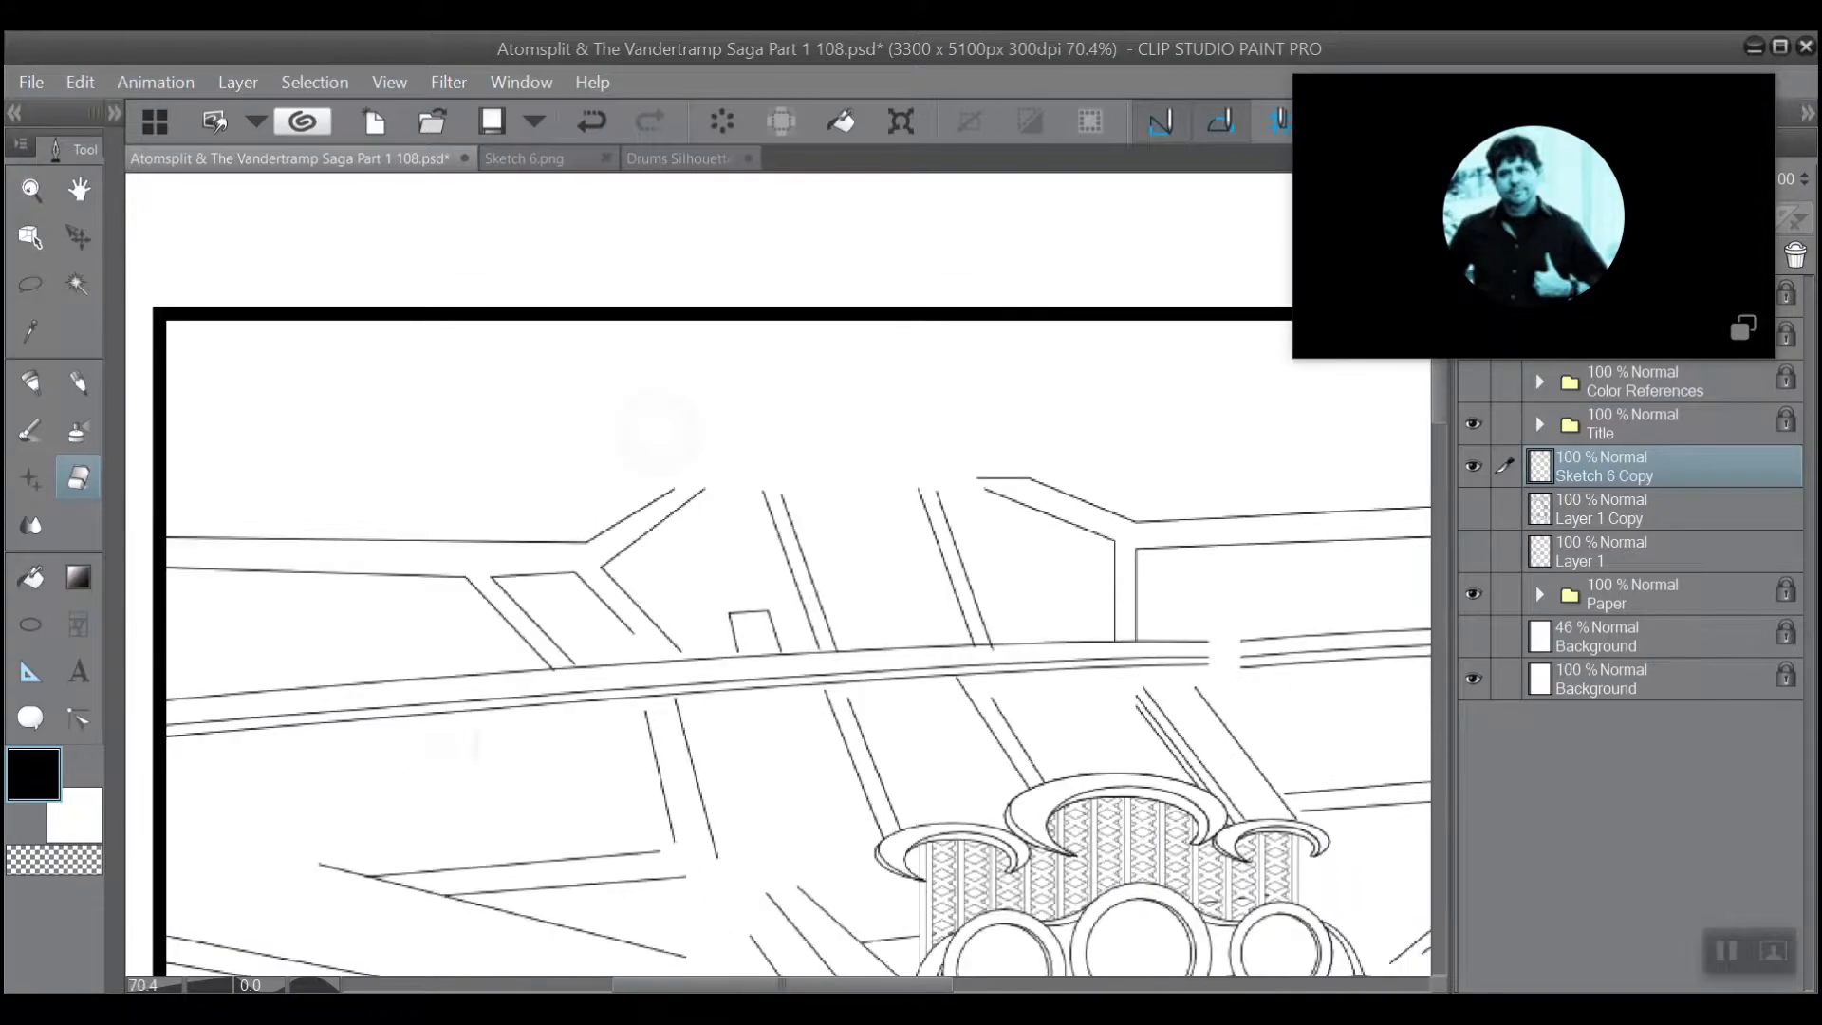
{"action": "left_click_drag", "start_coordinate": [1129, 975], "coordinate": [1079, 832]}
{"action": "scroll", "coordinate": [552, 517], "scroll_direction": "down", "scroll_amount": 2}
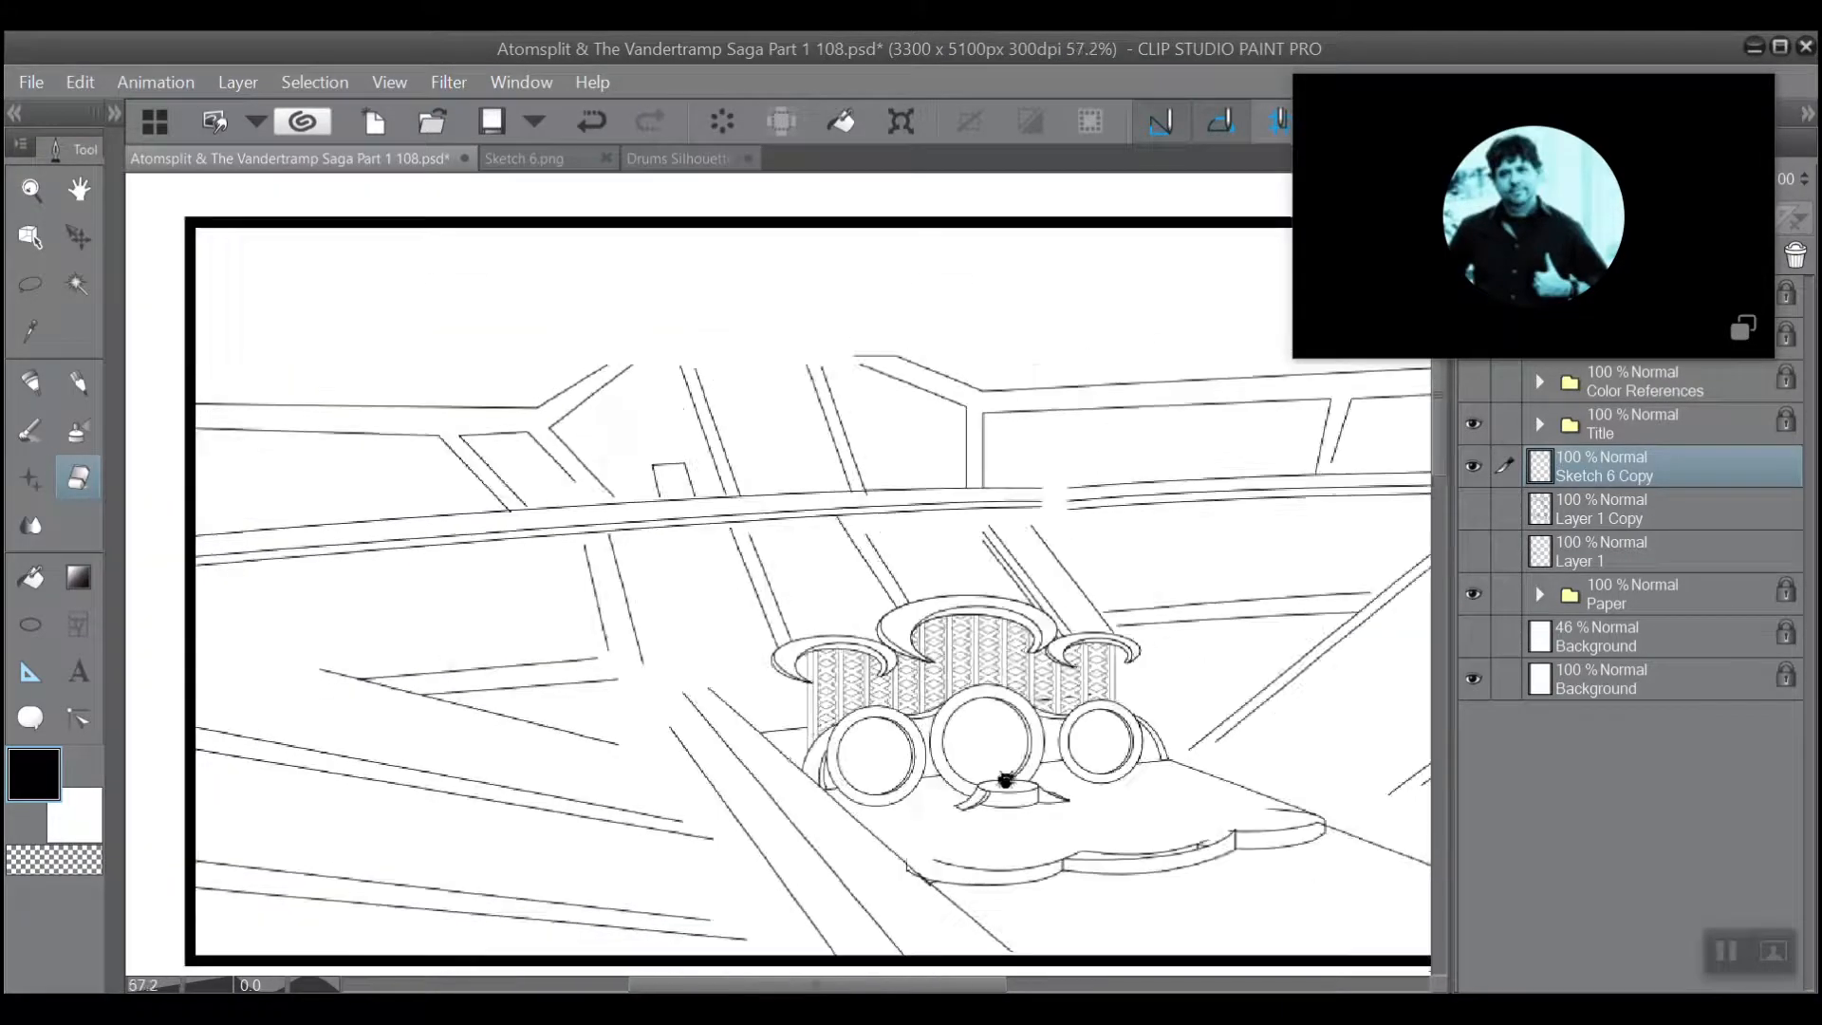
{"action": "scroll", "coordinate": [579, 323], "scroll_direction": "up", "scroll_amount": 4}
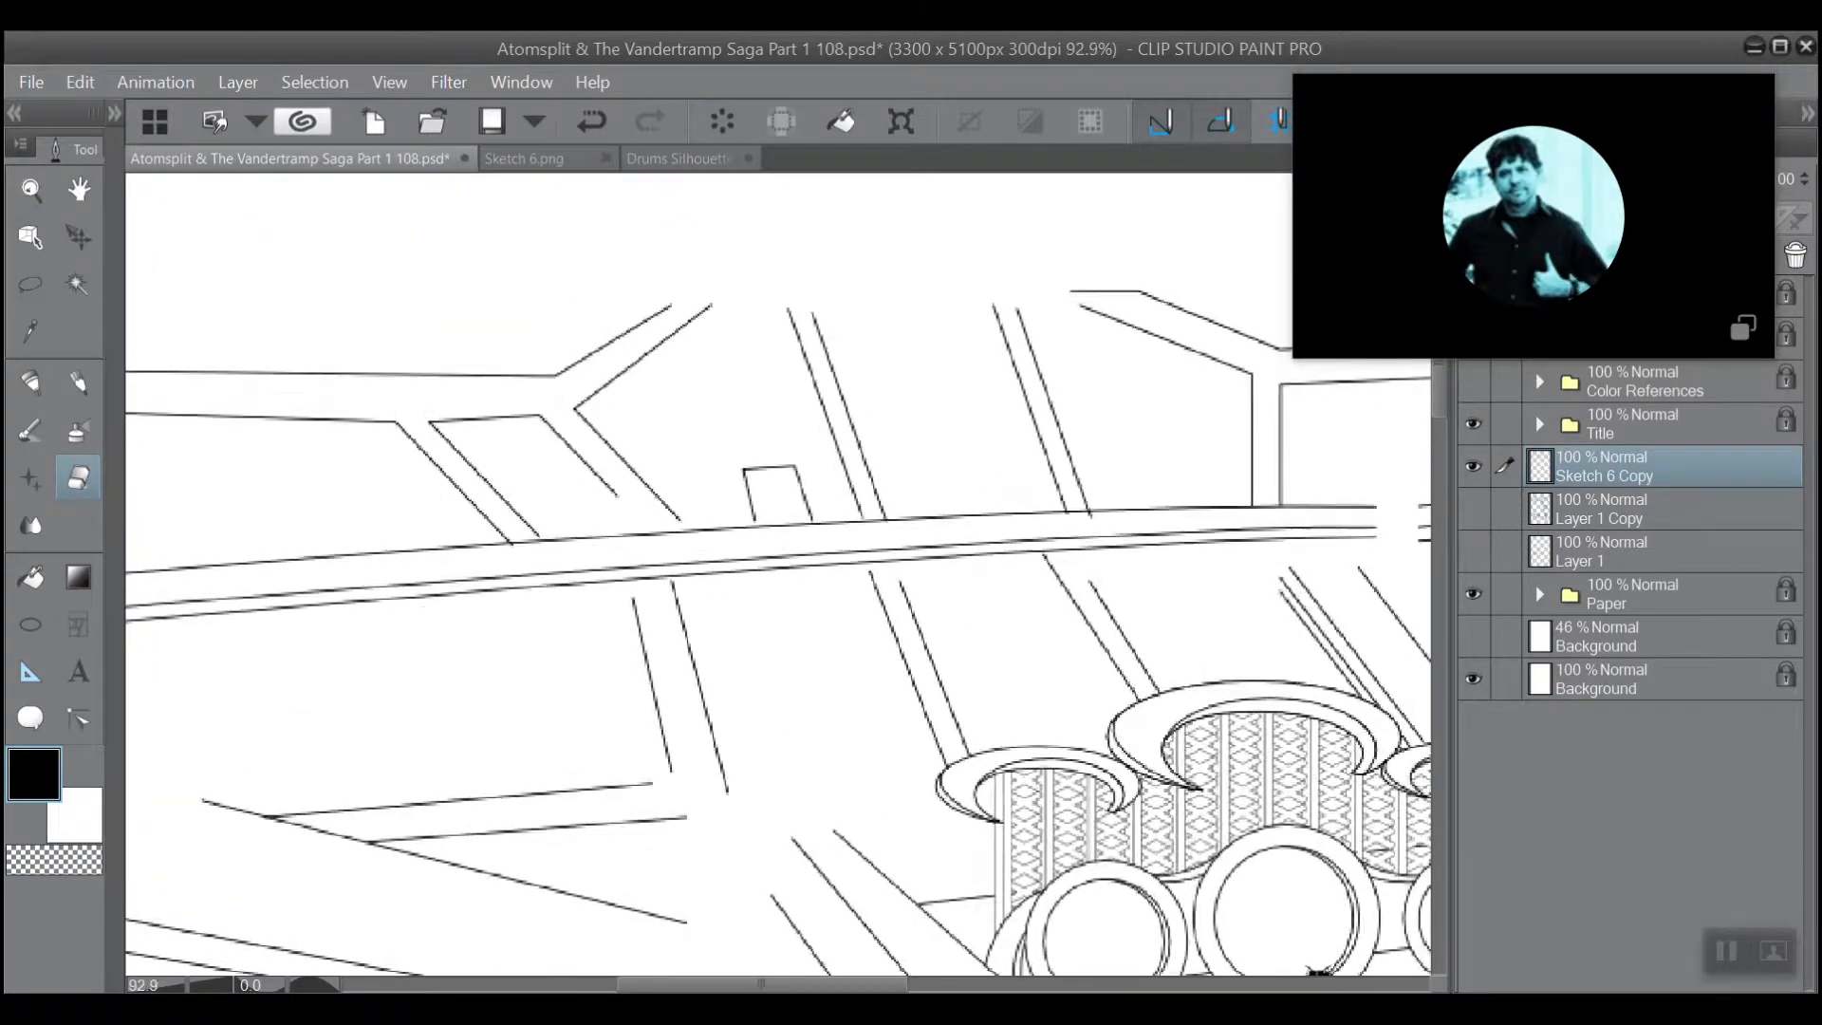
{"action": "scroll", "coordinate": [494, 493], "scroll_direction": "up", "scroll_amount": 1}
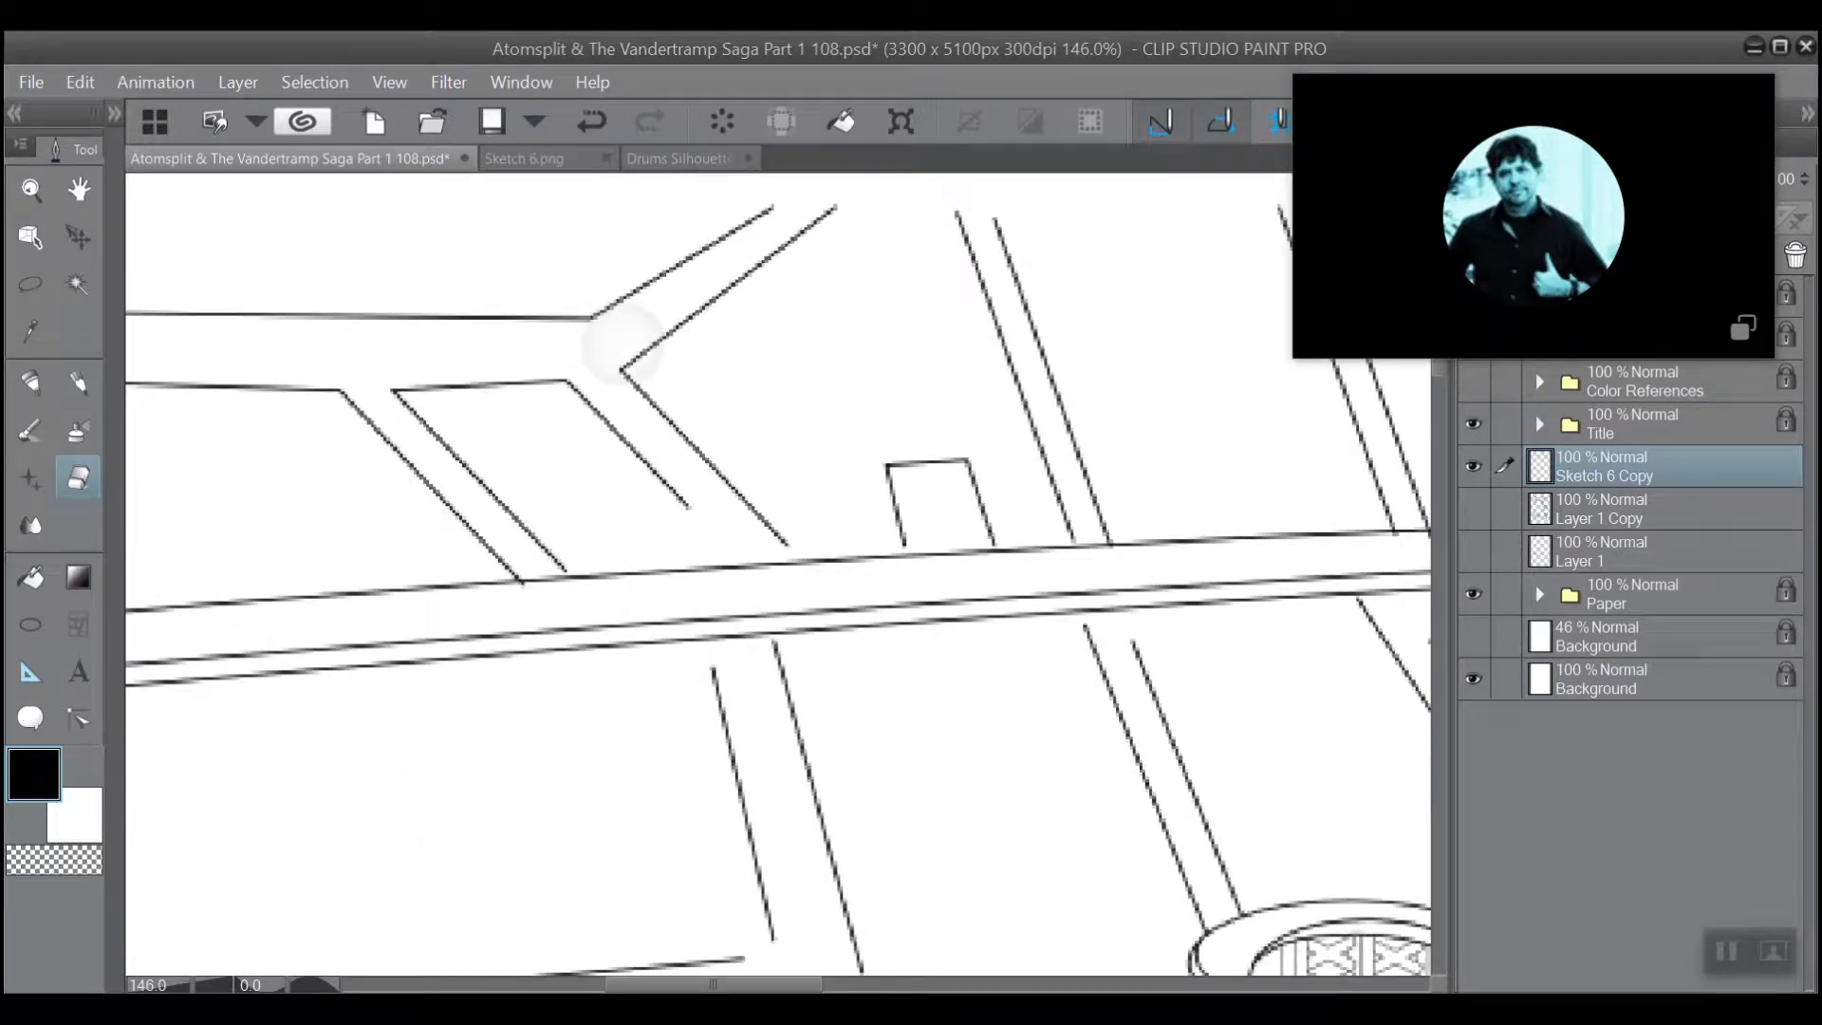
{"action": "scroll", "coordinate": [482, 423], "scroll_direction": "up", "scroll_amount": 2}
{"action": "scroll", "coordinate": [528, 528], "scroll_direction": "down", "scroll_amount": 2}
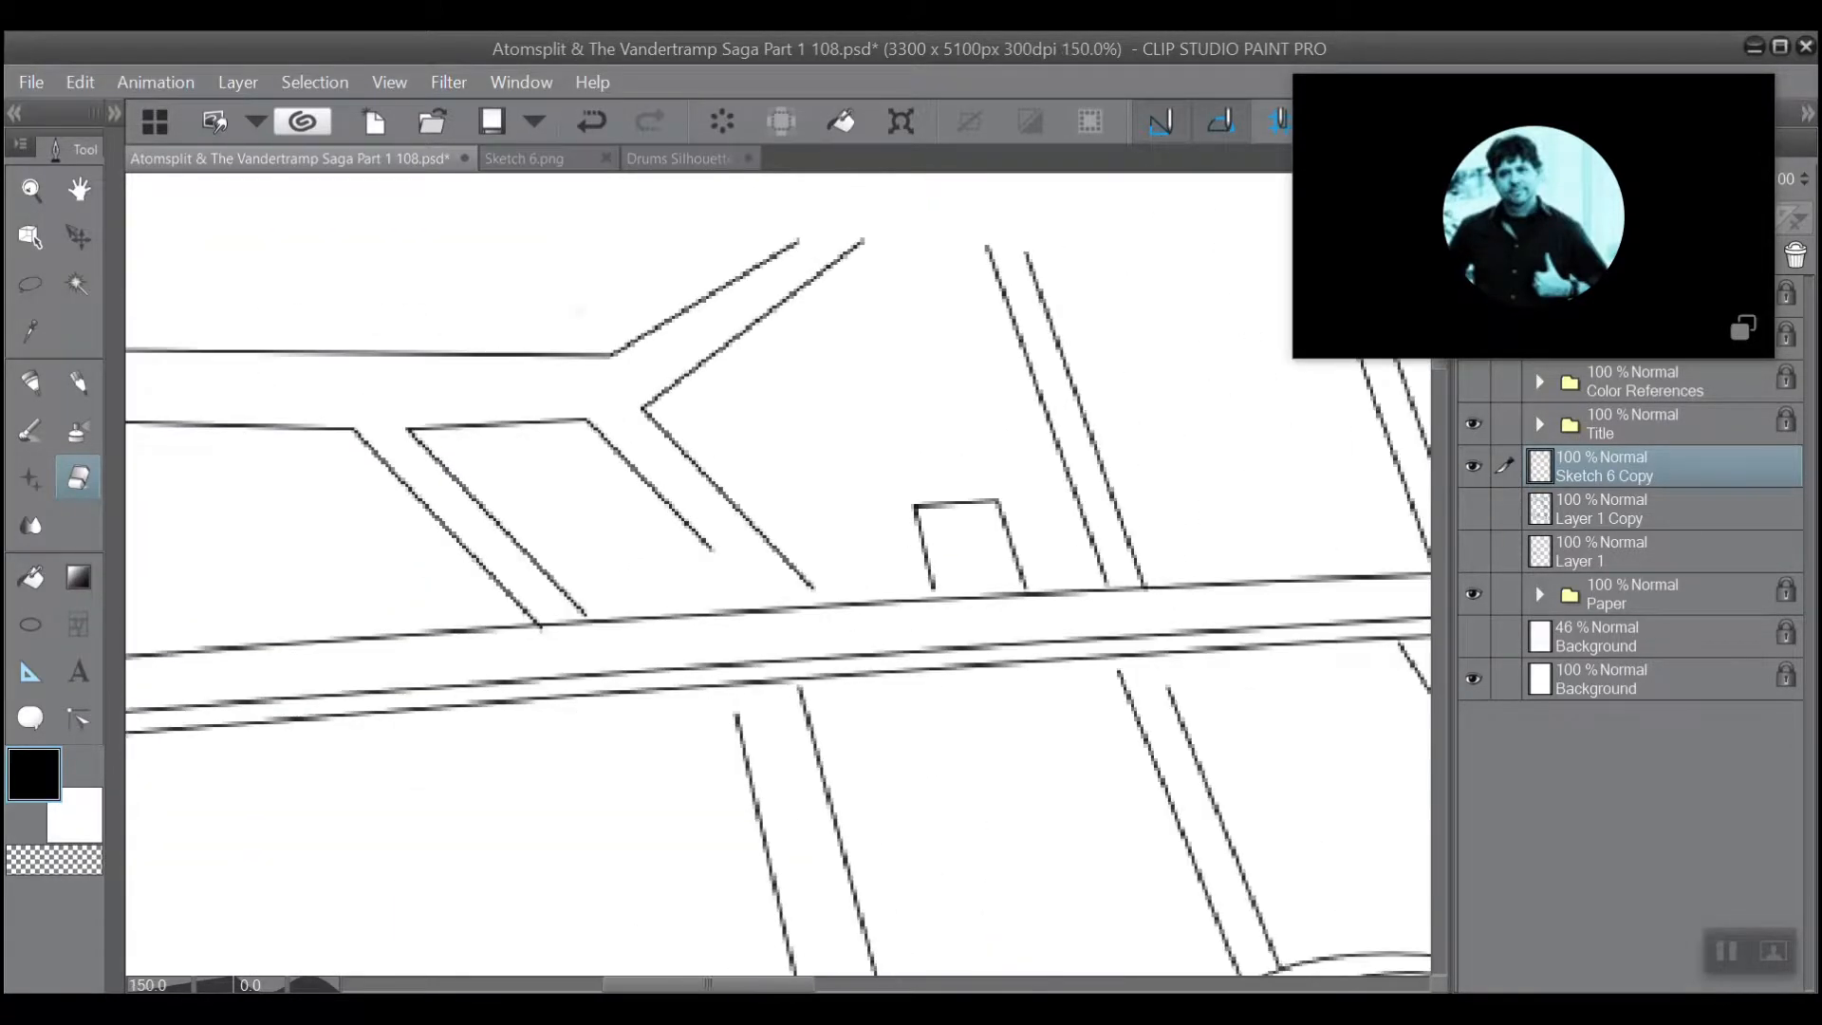
{"action": "scroll", "coordinate": [598, 351], "scroll_direction": "down", "scroll_amount": 4}
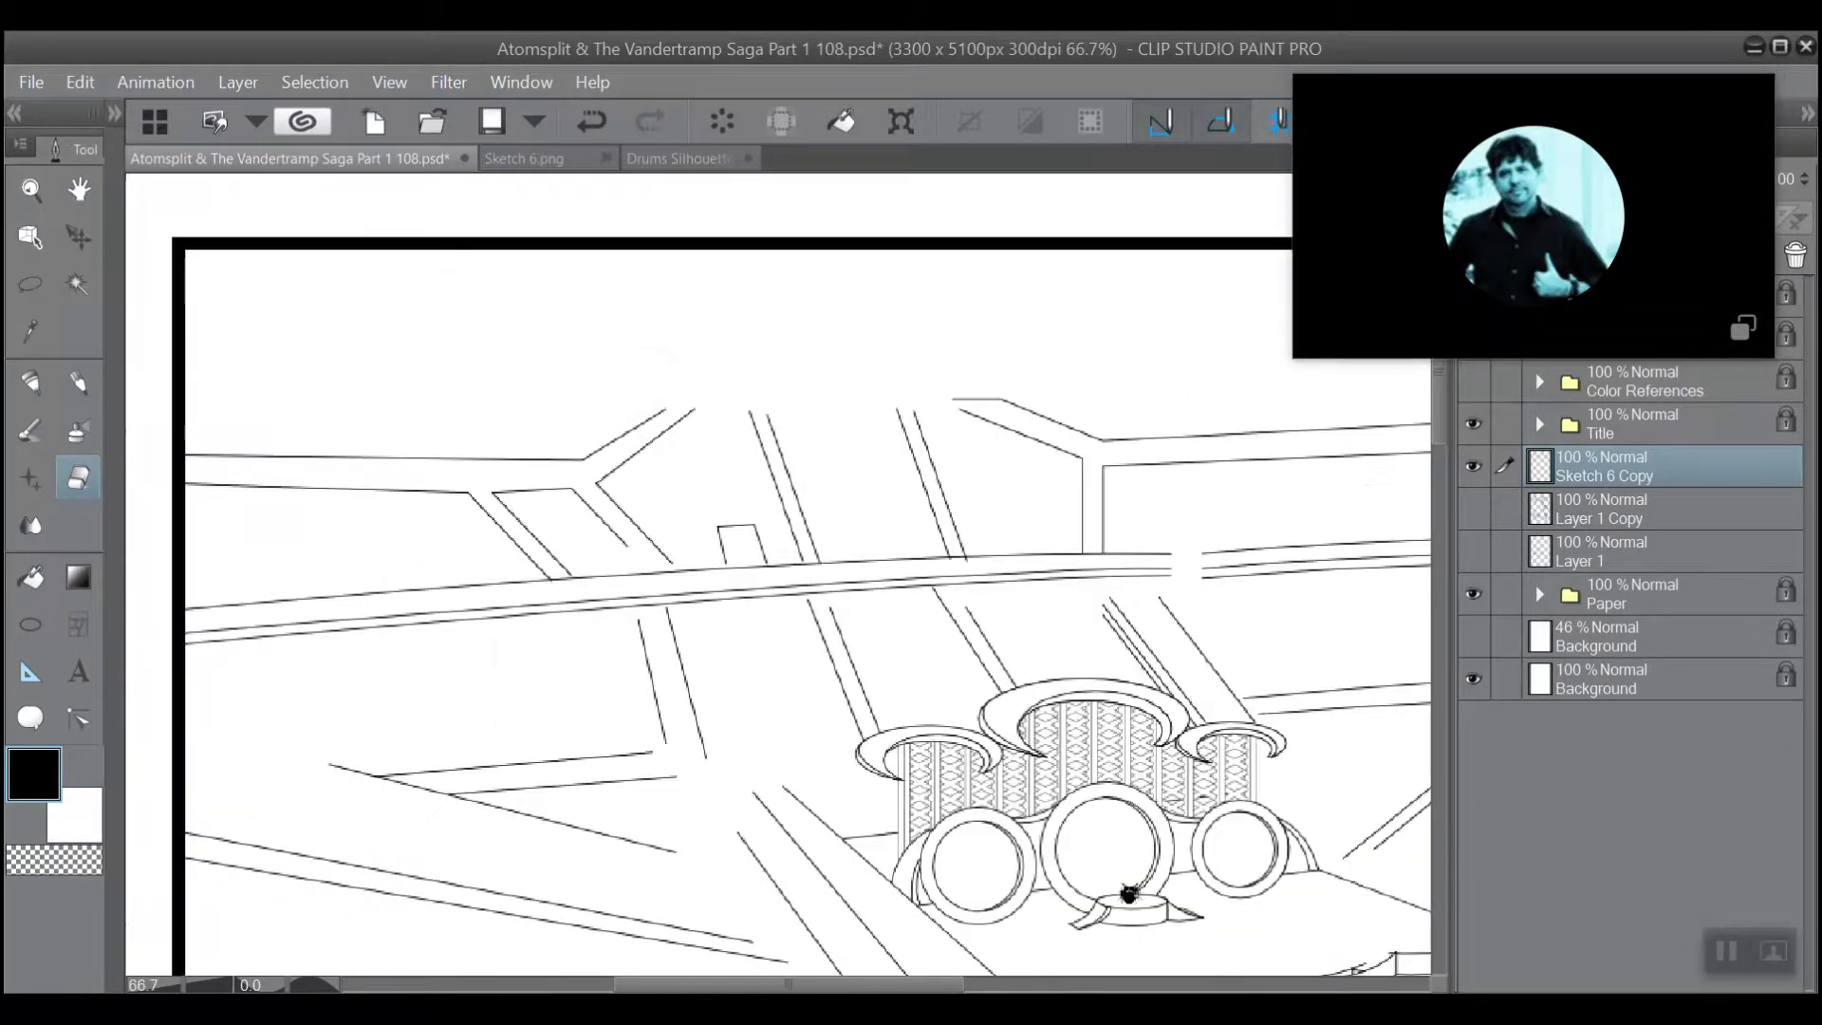
{"action": "scroll", "coordinate": [589, 294], "scroll_direction": "up", "scroll_amount": 4}
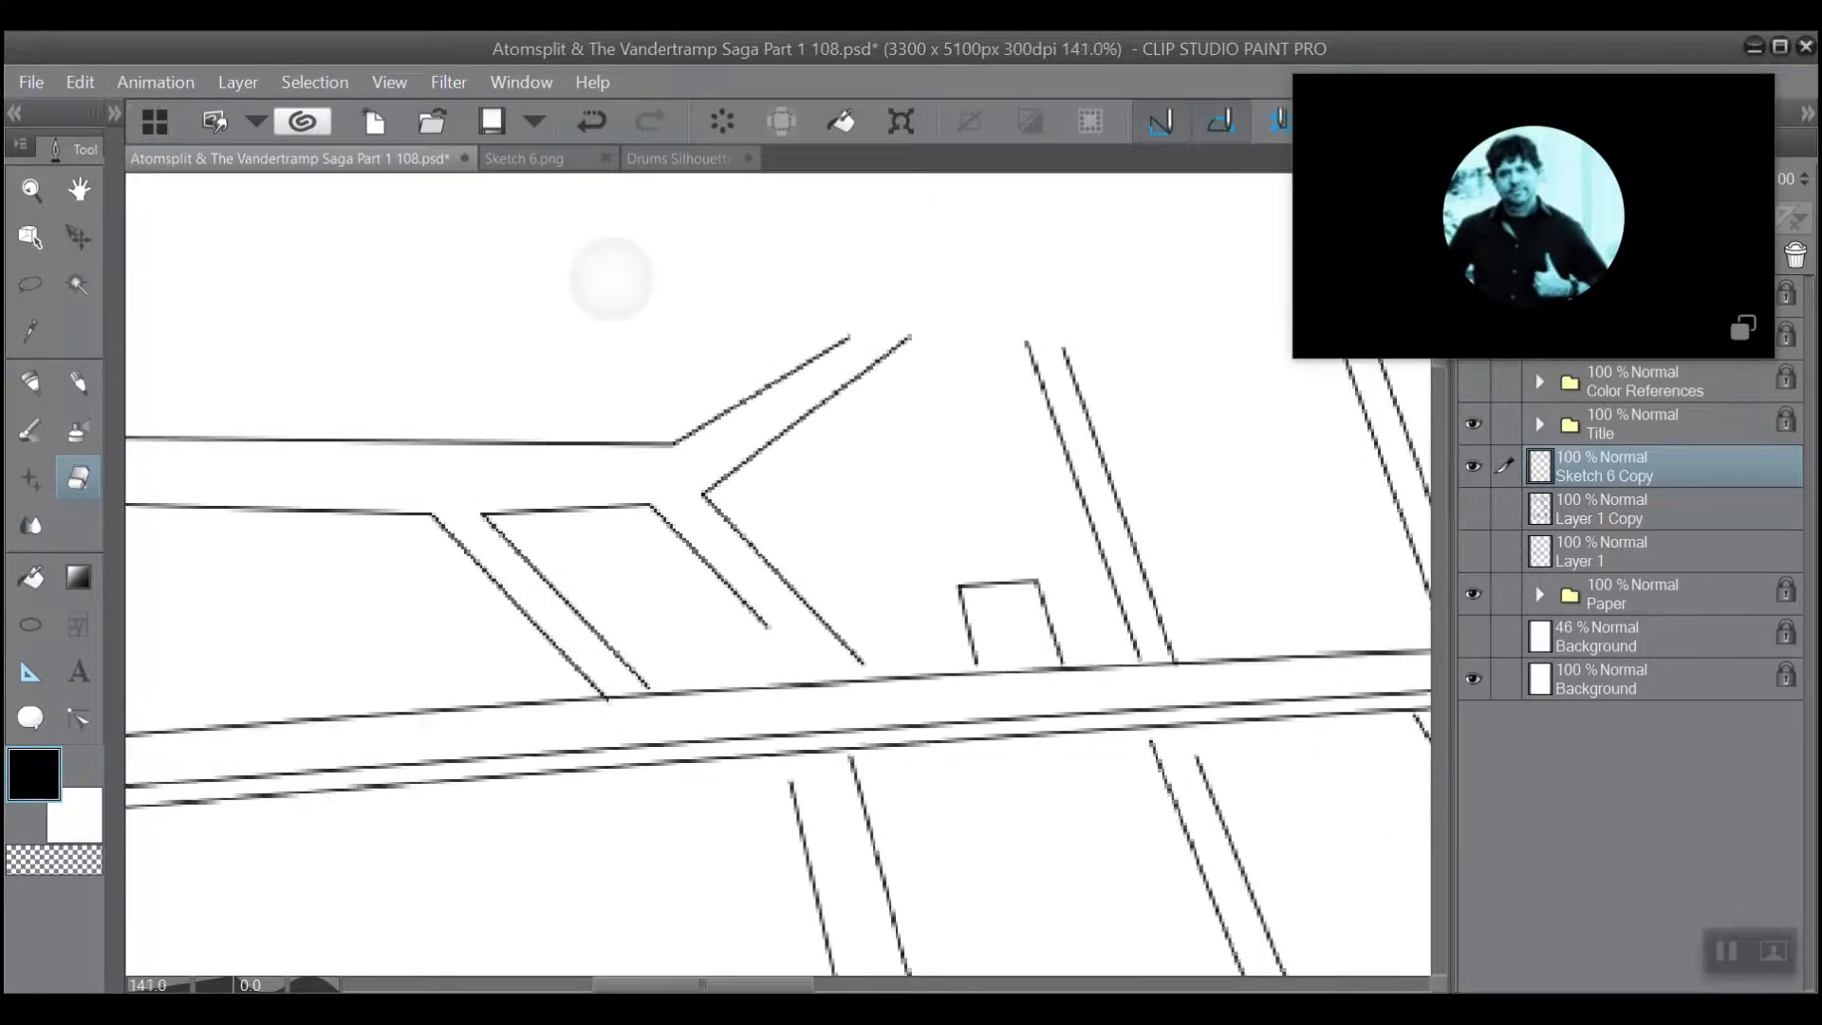
{"action": "scroll", "coordinate": [612, 278], "scroll_direction": "down", "scroll_amount": 3}
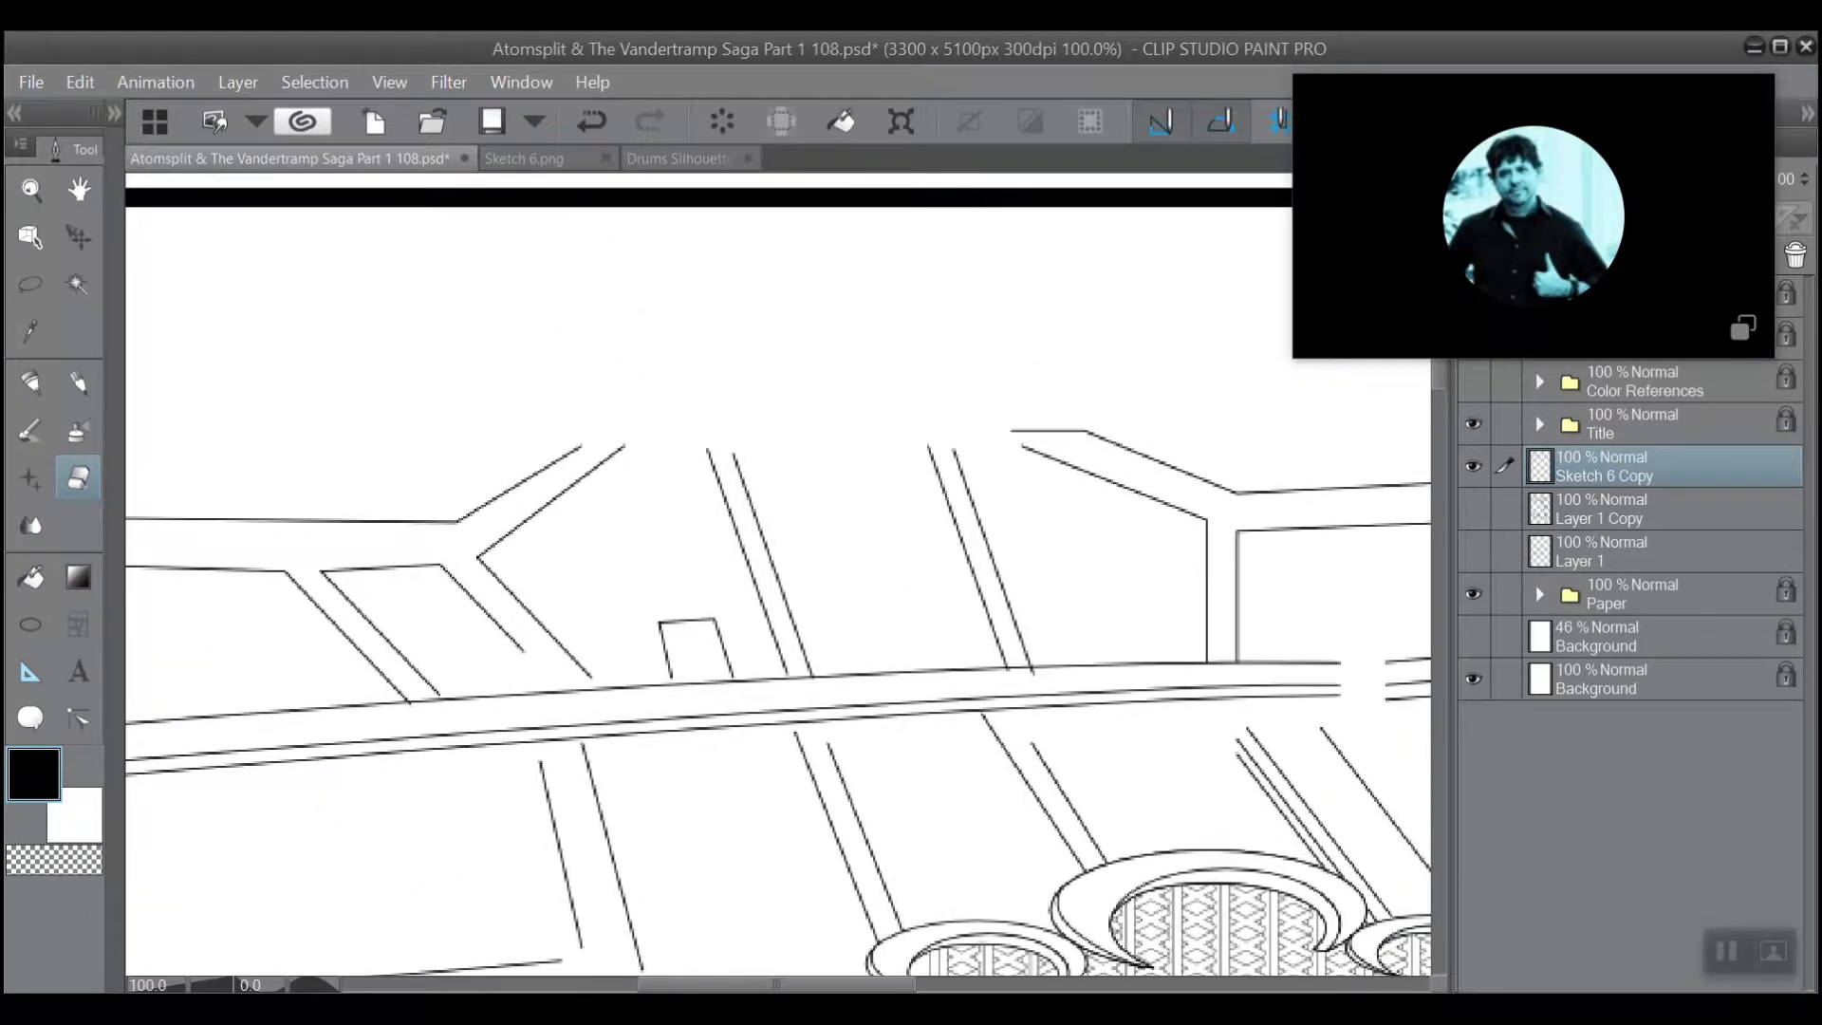
{"action": "scroll", "coordinate": [505, 517], "scroll_direction": "up", "scroll_amount": 4}
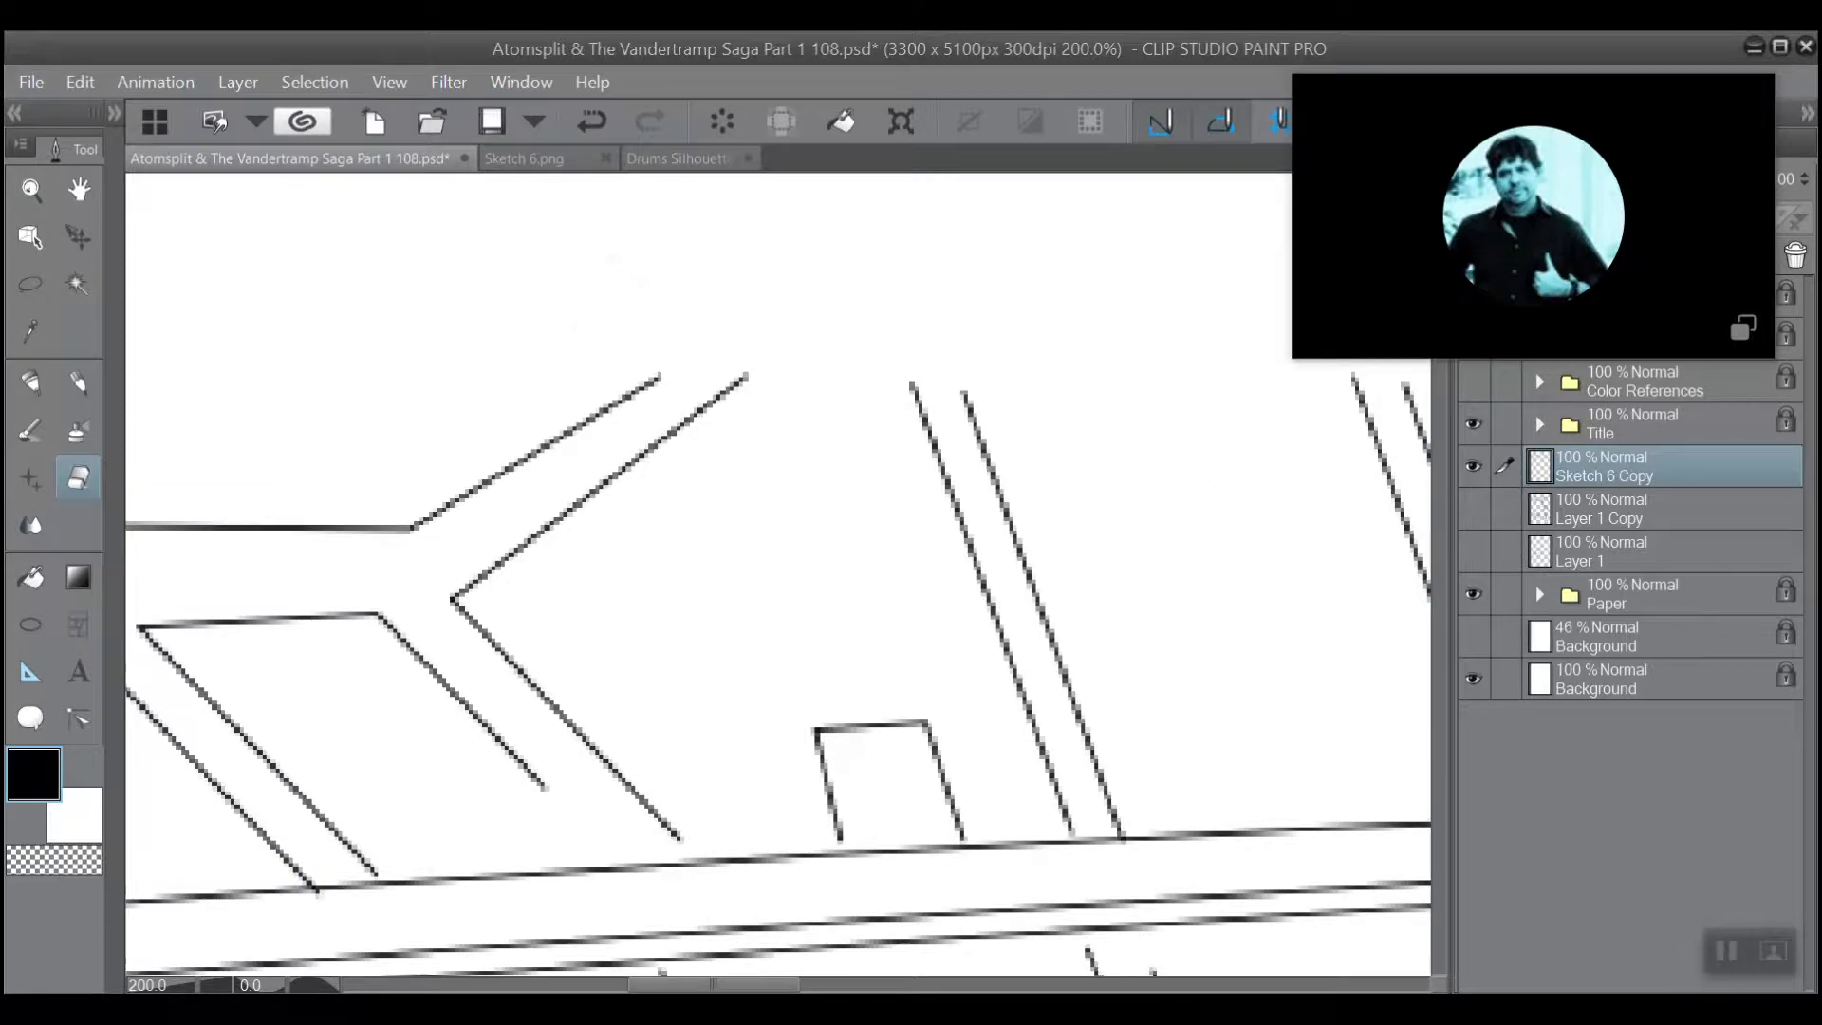
{"action": "left_click_drag", "start_coordinate": [619, 303], "coordinate": [476, 306]}
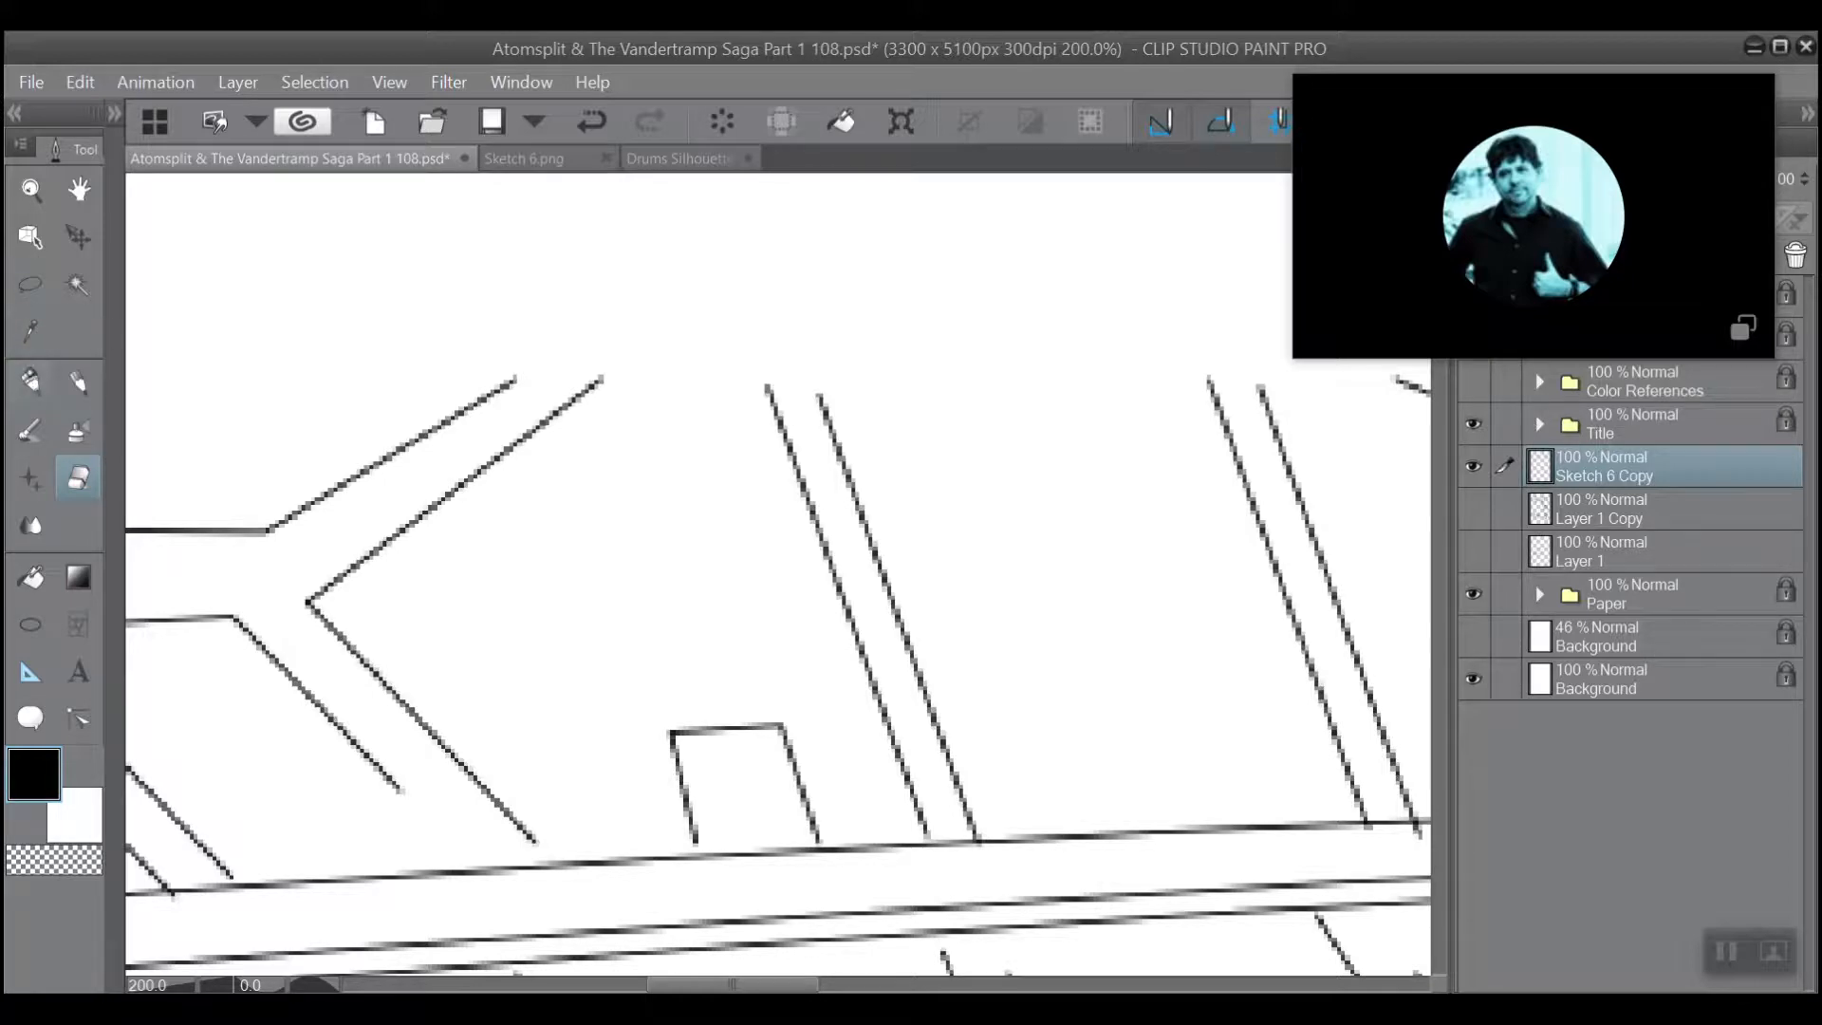
Switch from the eraser to the G-pen for inking on the sketch layer.
{"action": "left_click", "coordinate": [31, 380]}
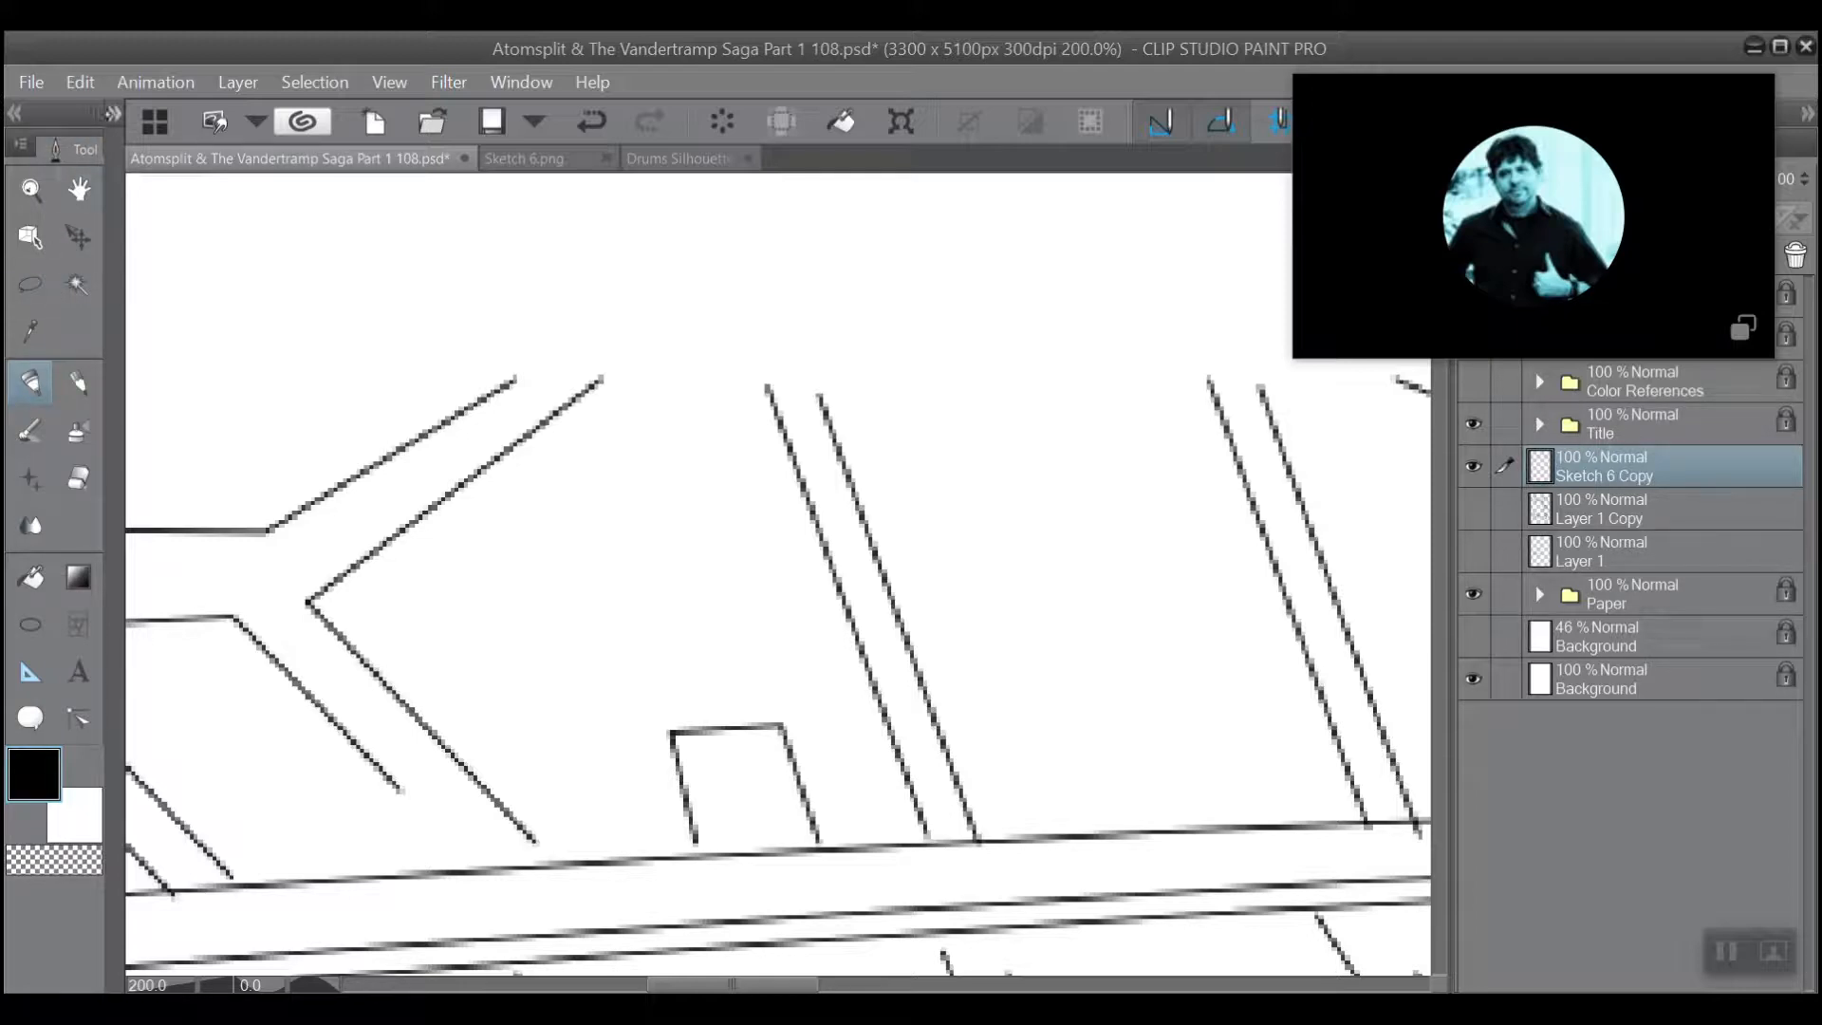
{"action": "left_click", "coordinate": [114, 113]}
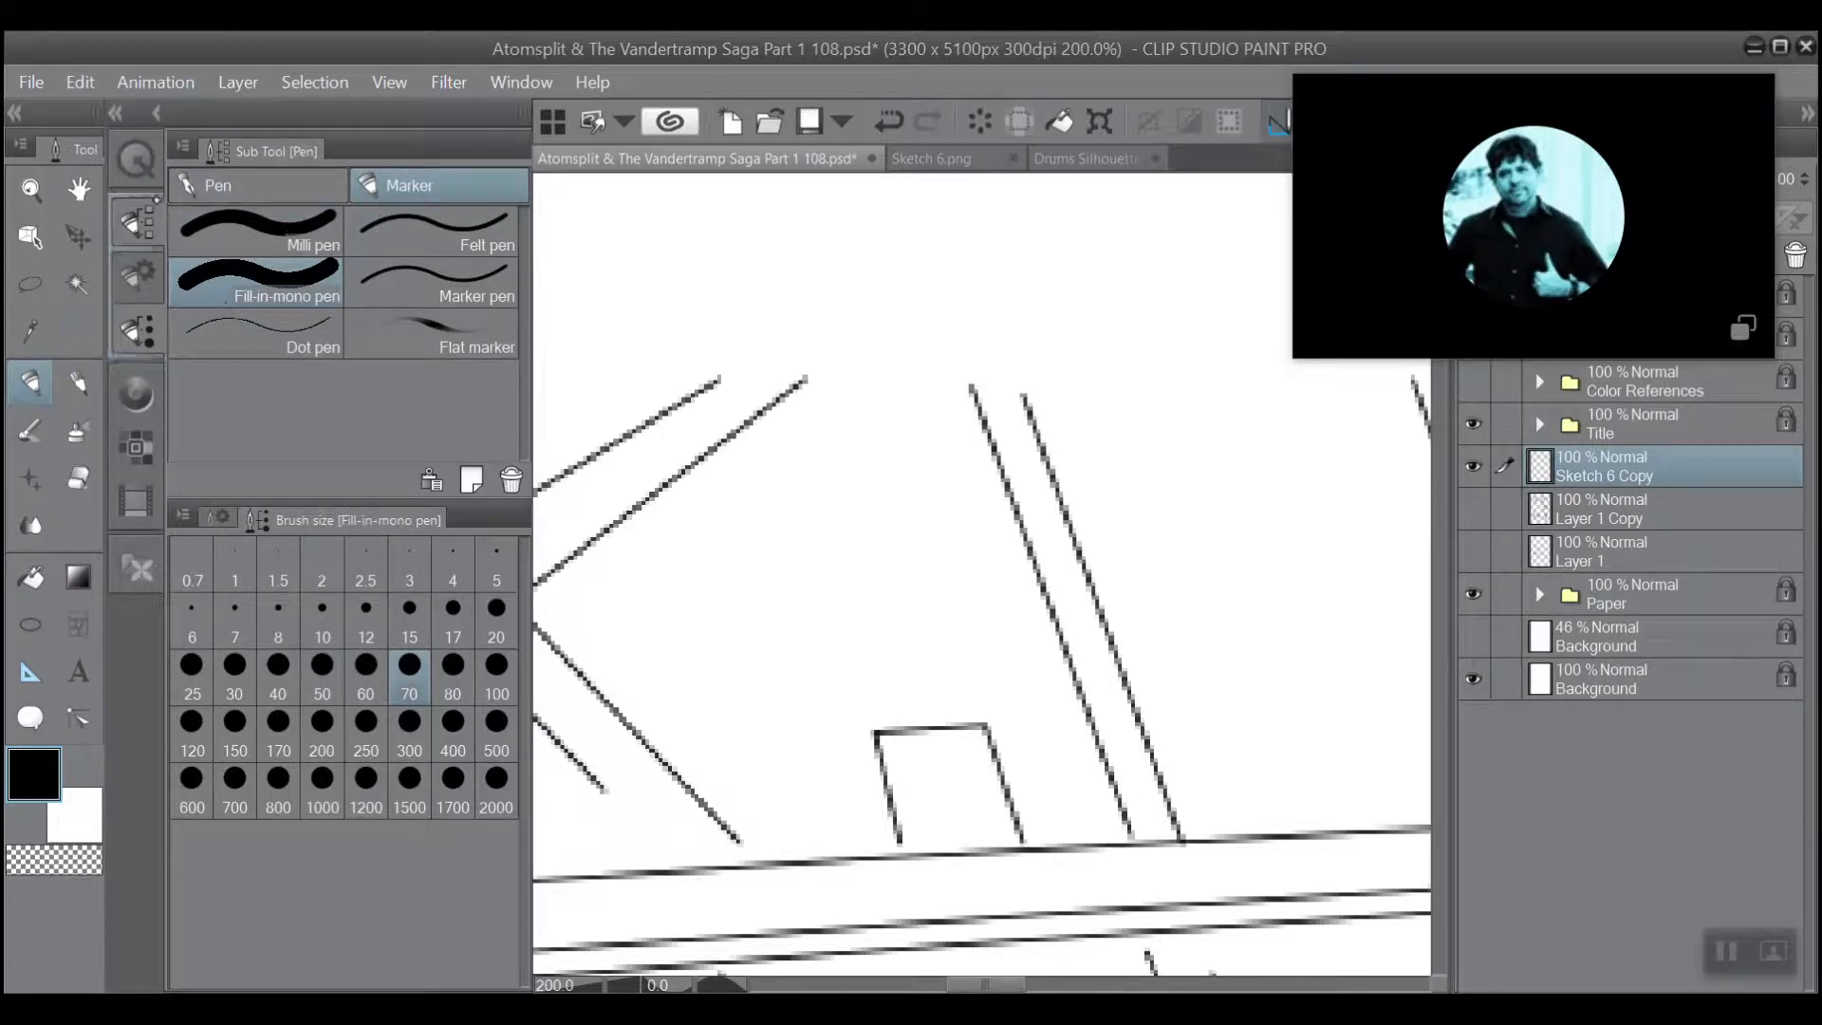
{"action": "left_click", "coordinate": [204, 188]}
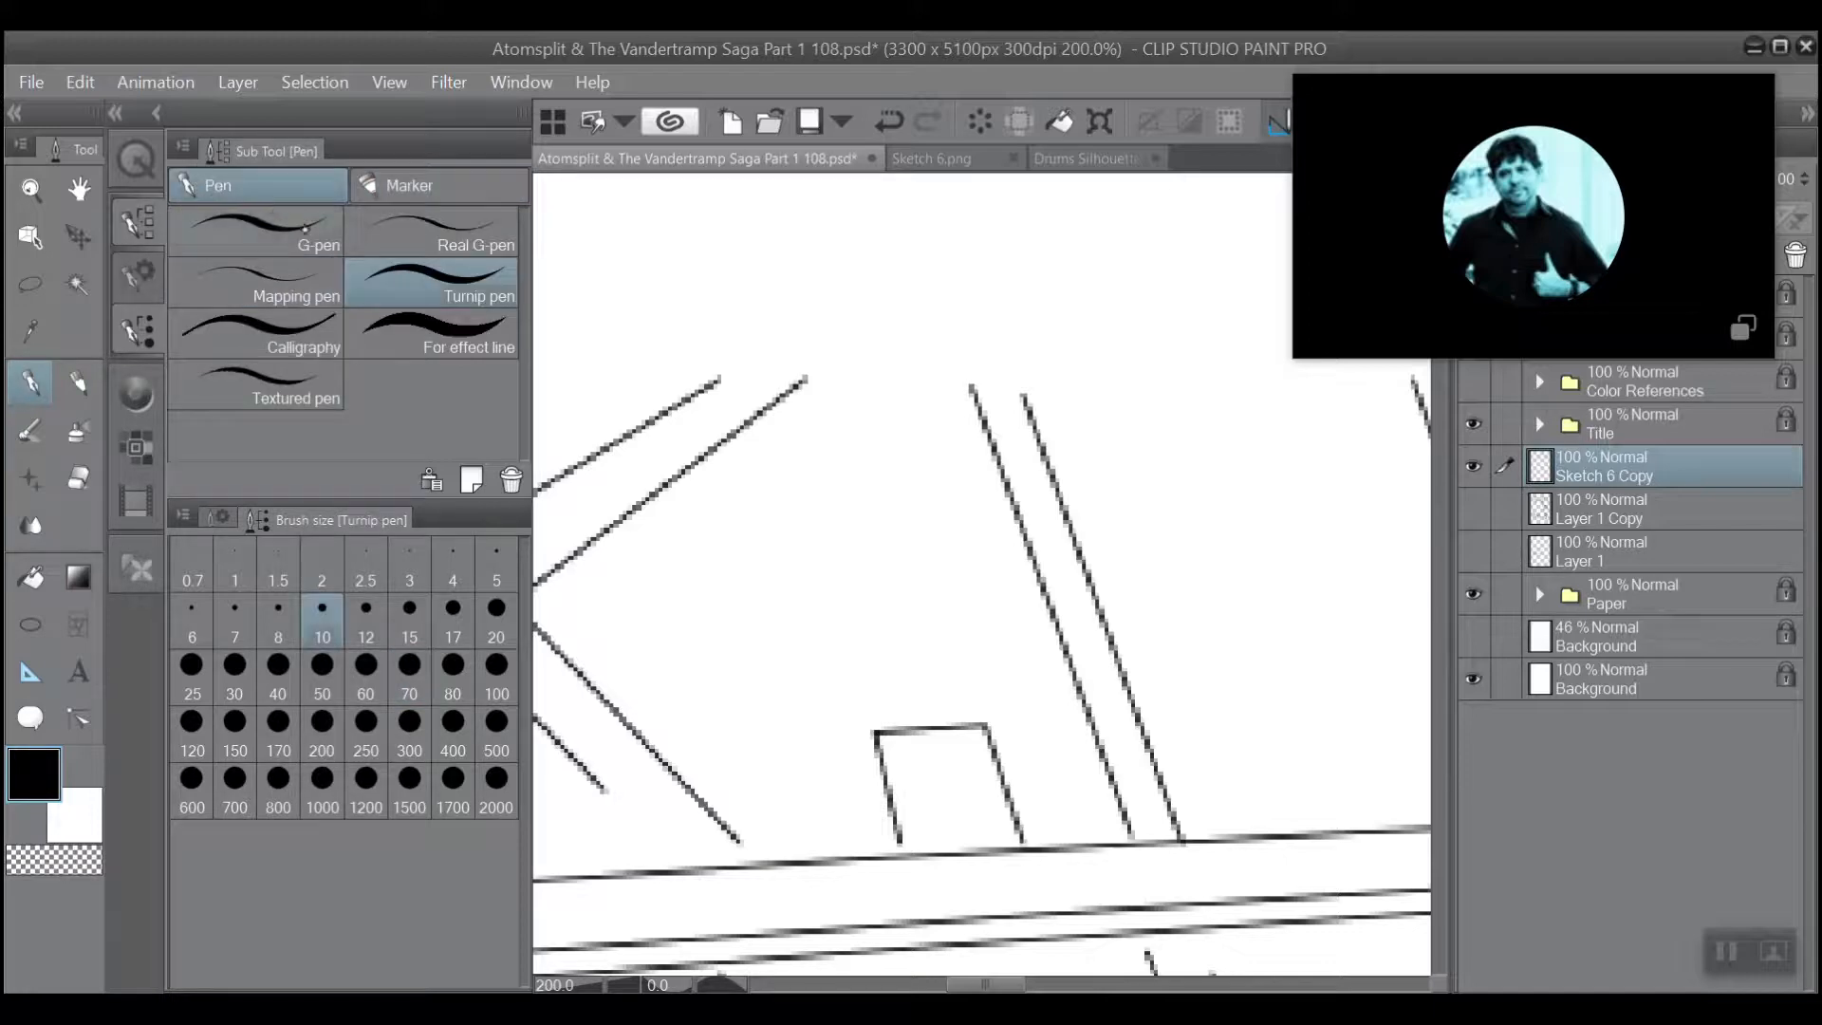
{"action": "left_click", "coordinate": [115, 112]}
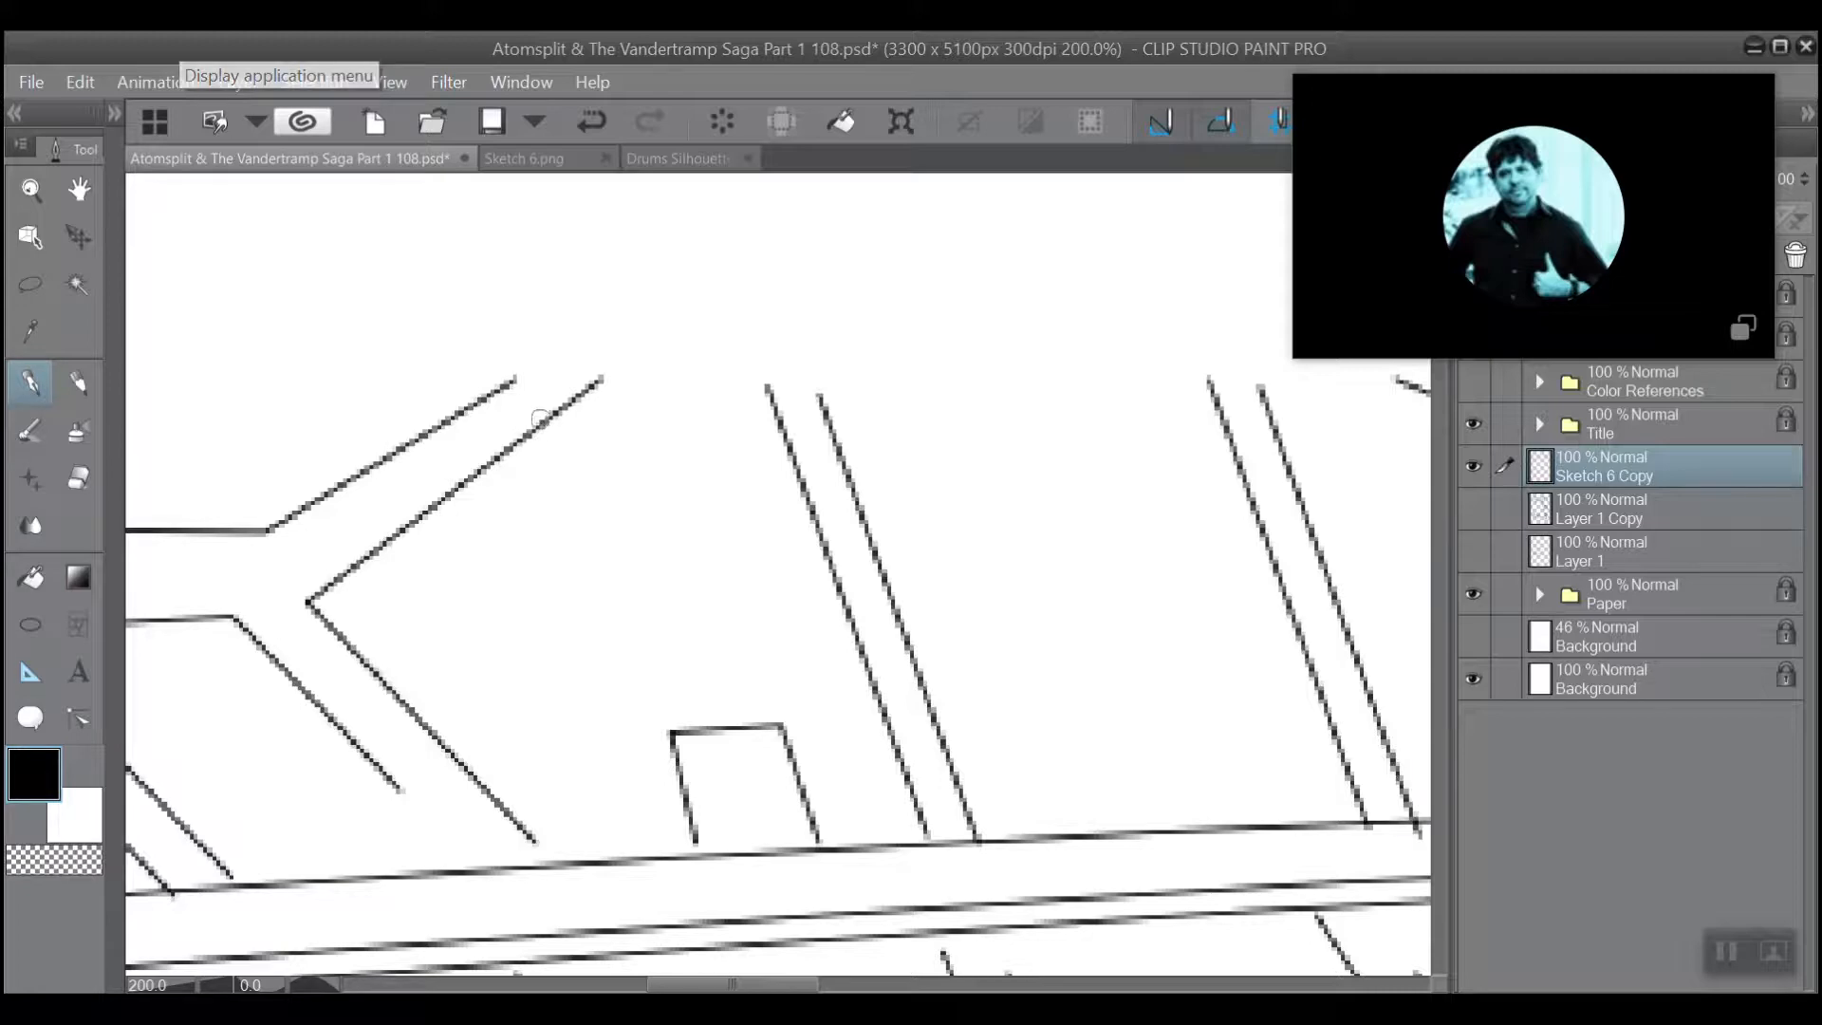
Try a curved pen stroke joining the two open line ends of the upper-left diagonal beam, and undo it.
{"action": "mouse_move", "coordinate": [528, 435]}
{"action": "left_mouse_down"}
{"action": "mouse_move", "coordinate": [535, 392]}
{"action": "mouse_move", "coordinate": [435, 429]}
{"action": "left_mouse_up"}
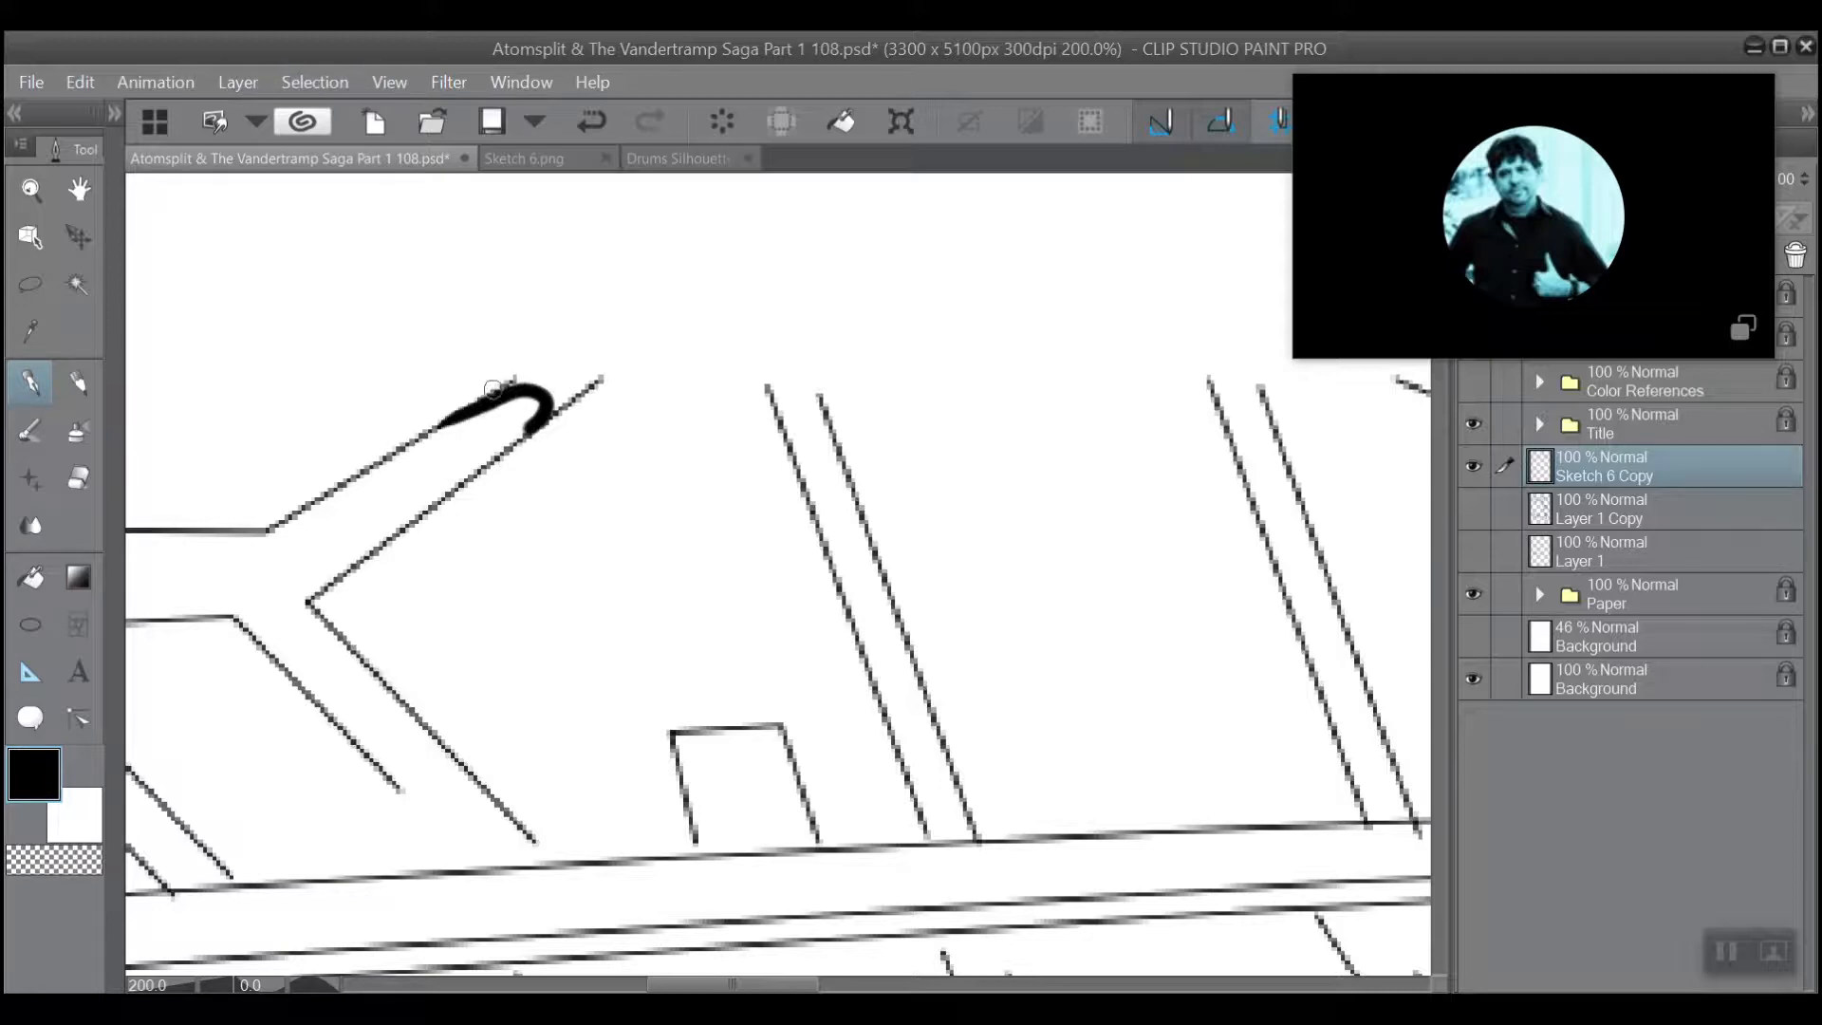
{"action": "left_click", "coordinate": [576, 124]}
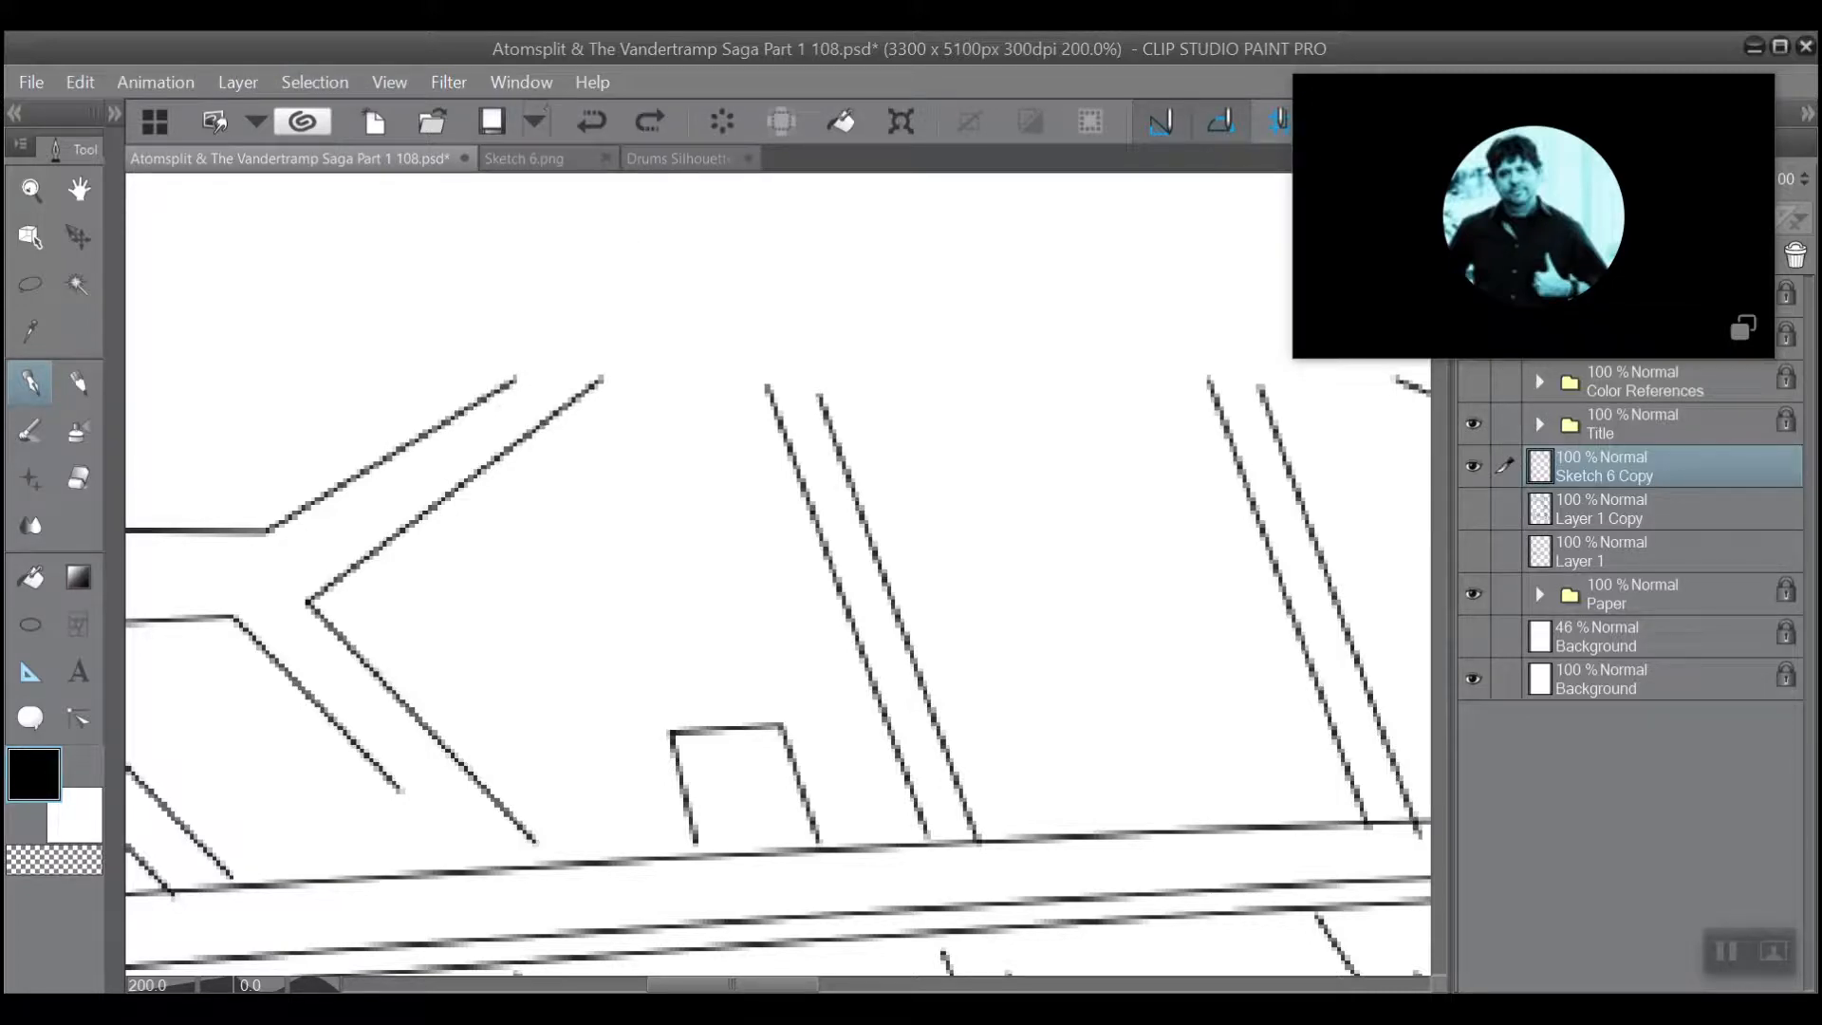
Set the G-pen size to 5 and ink a rounded cap joining the open line ends of the upper-left diagonal beam.
{"action": "left_click", "coordinate": [113, 113]}
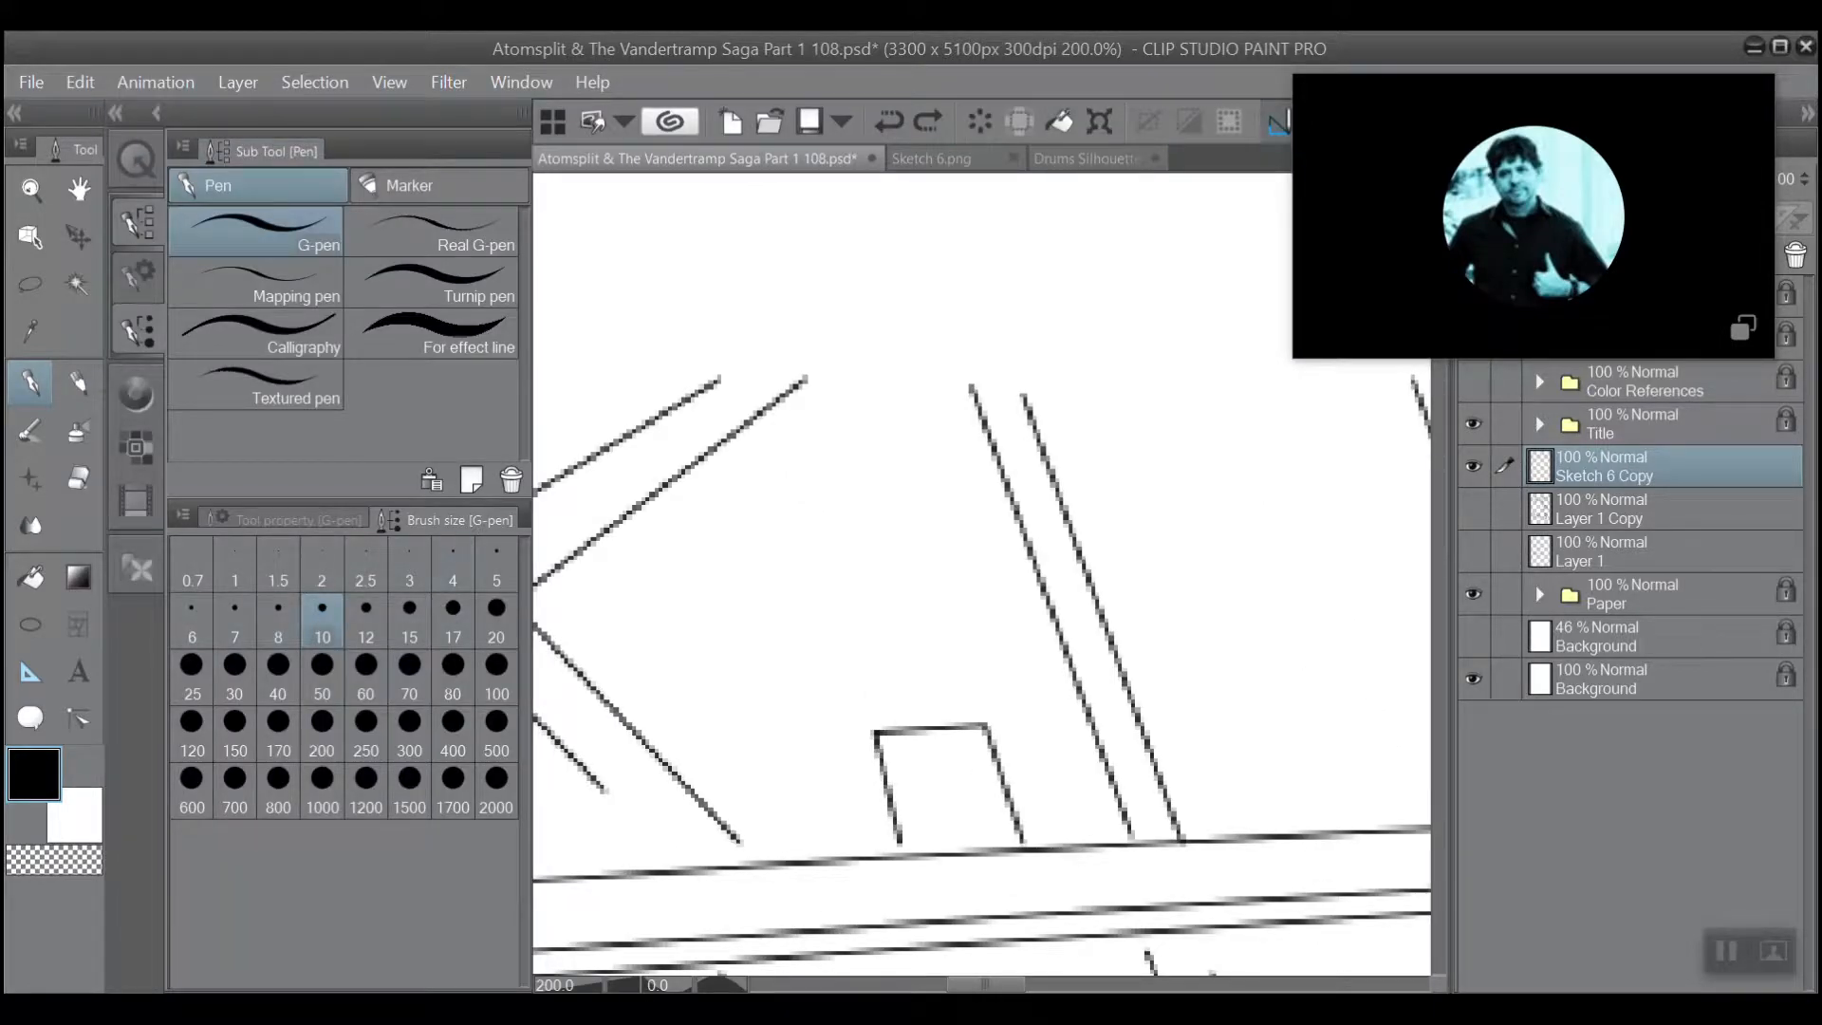
{"action": "left_click", "coordinate": [491, 555]}
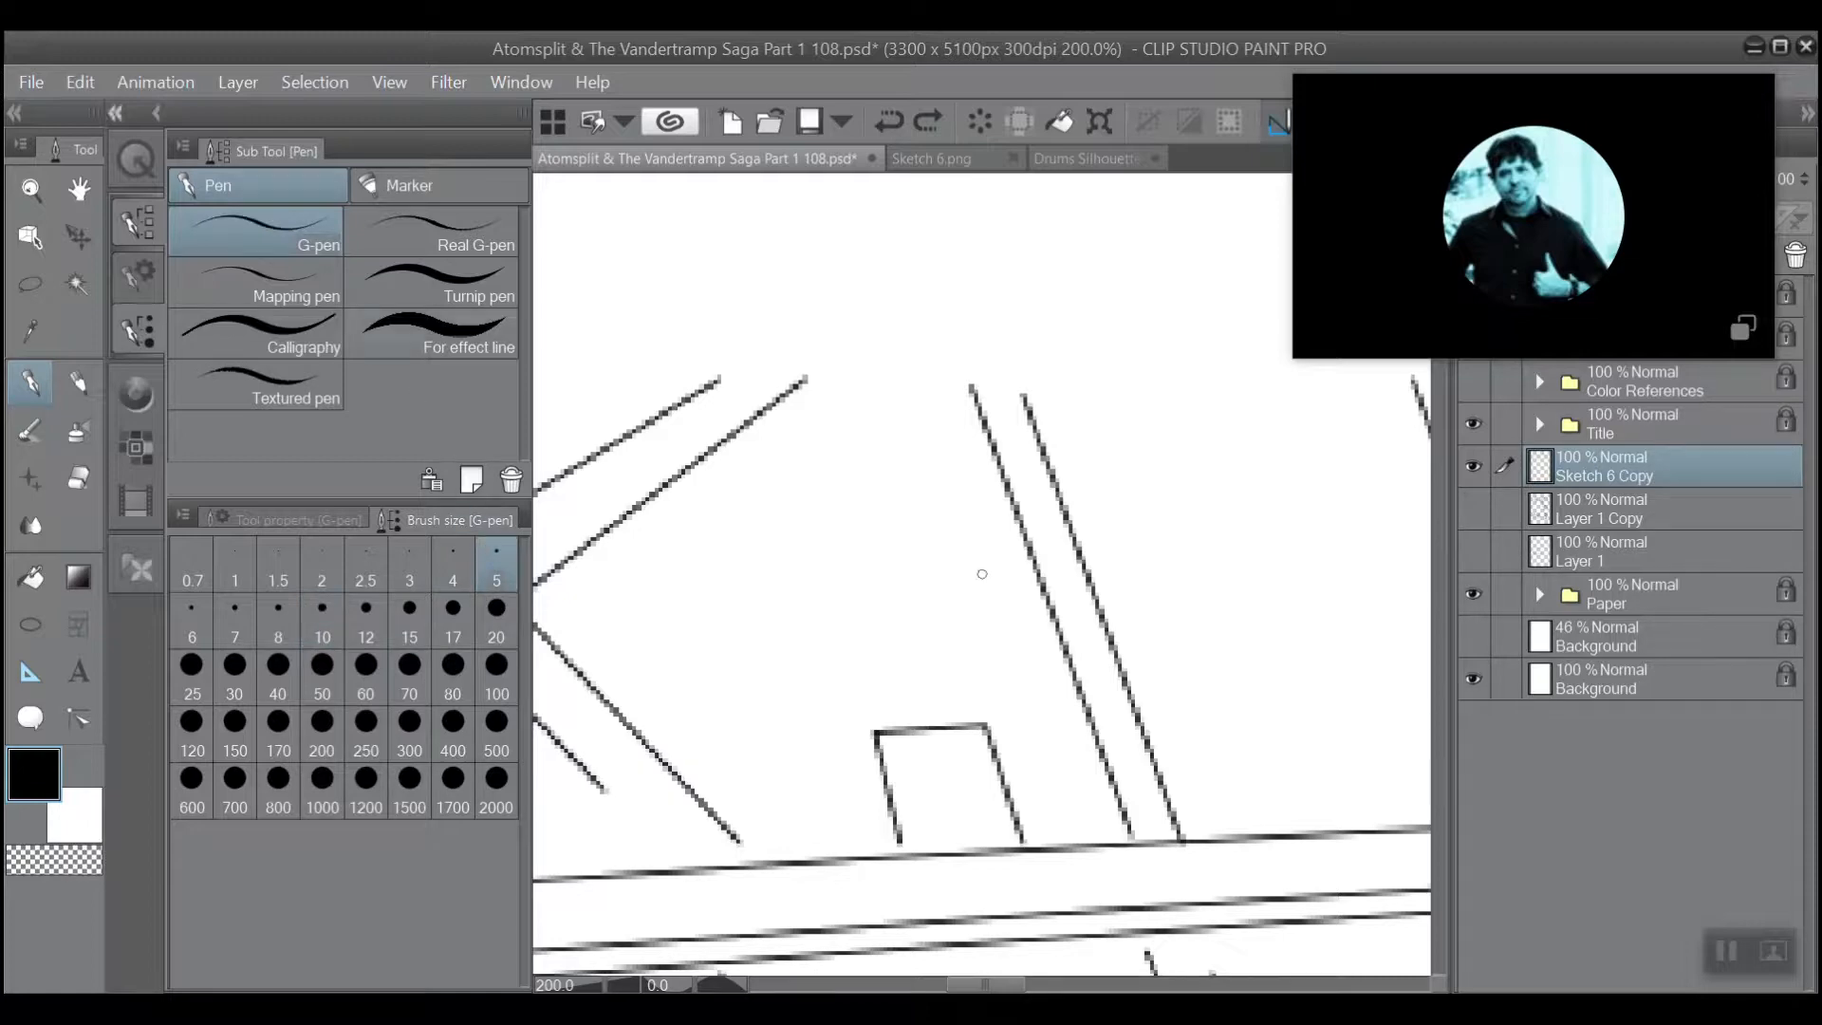
{"action": "left_click", "coordinate": [115, 114]}
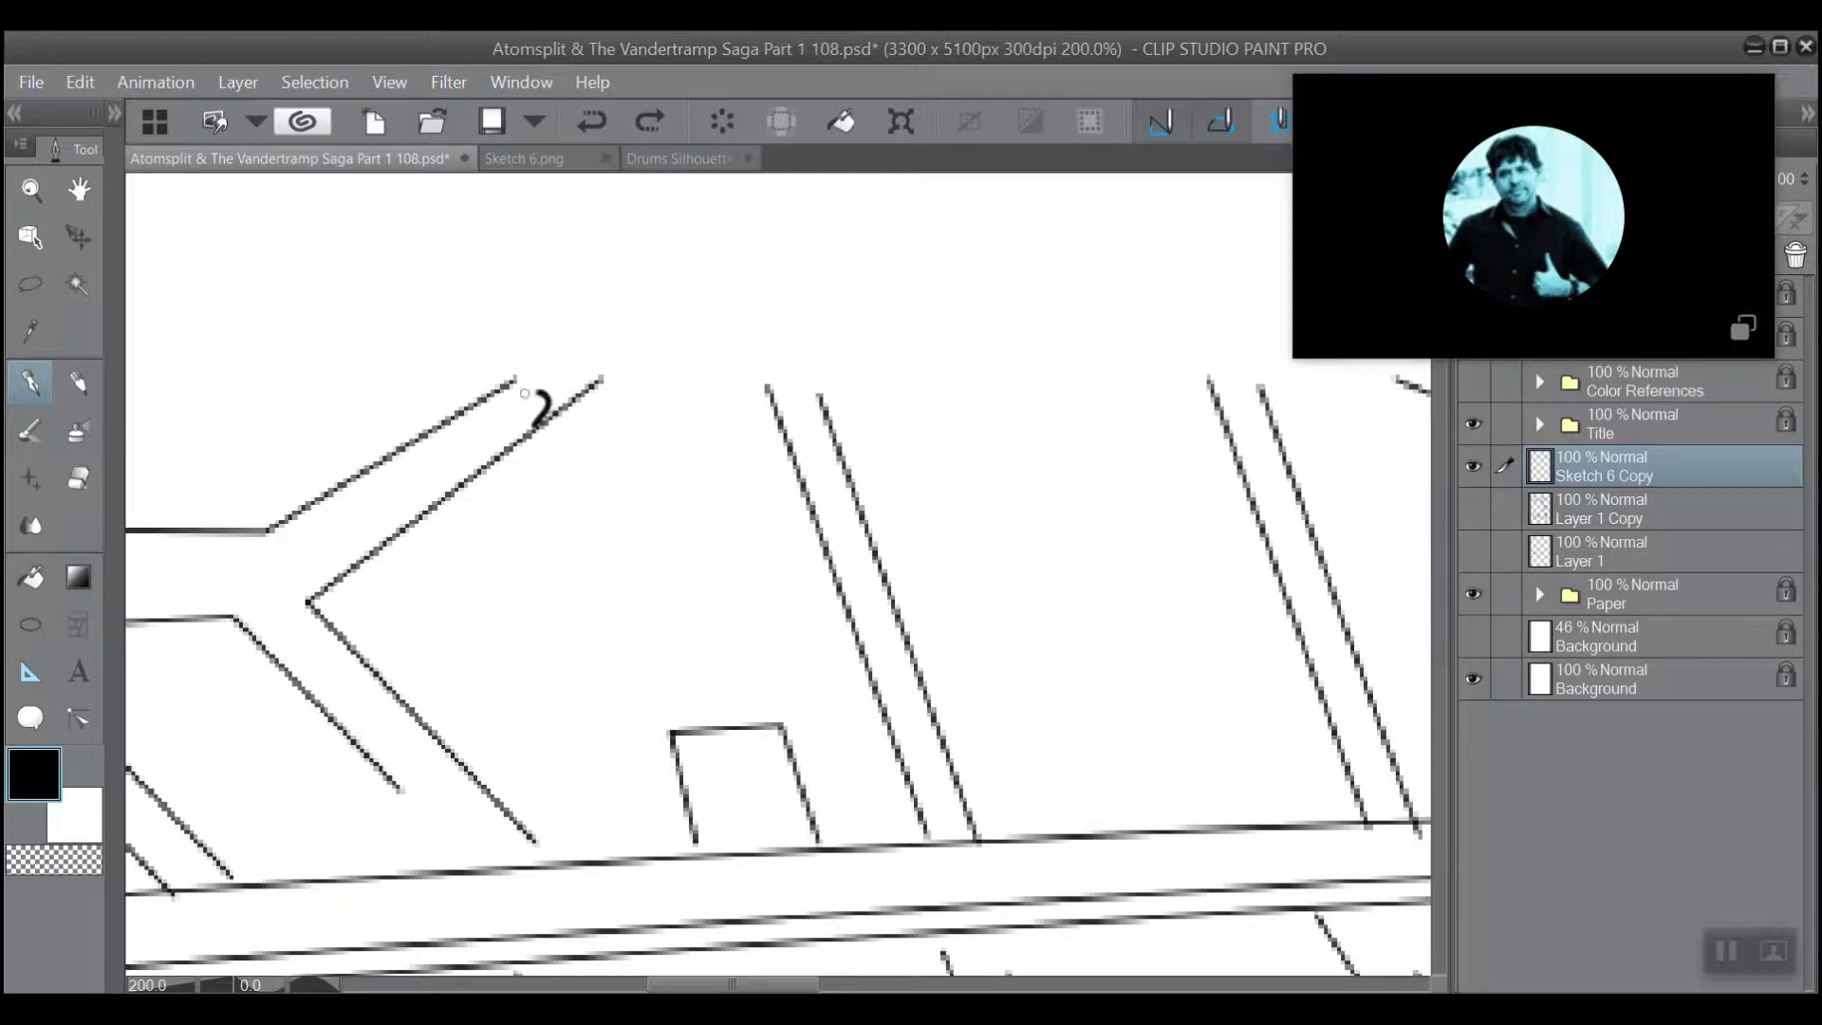
{"action": "left_click_drag", "start_coordinate": [524, 393], "coordinate": [434, 429]}
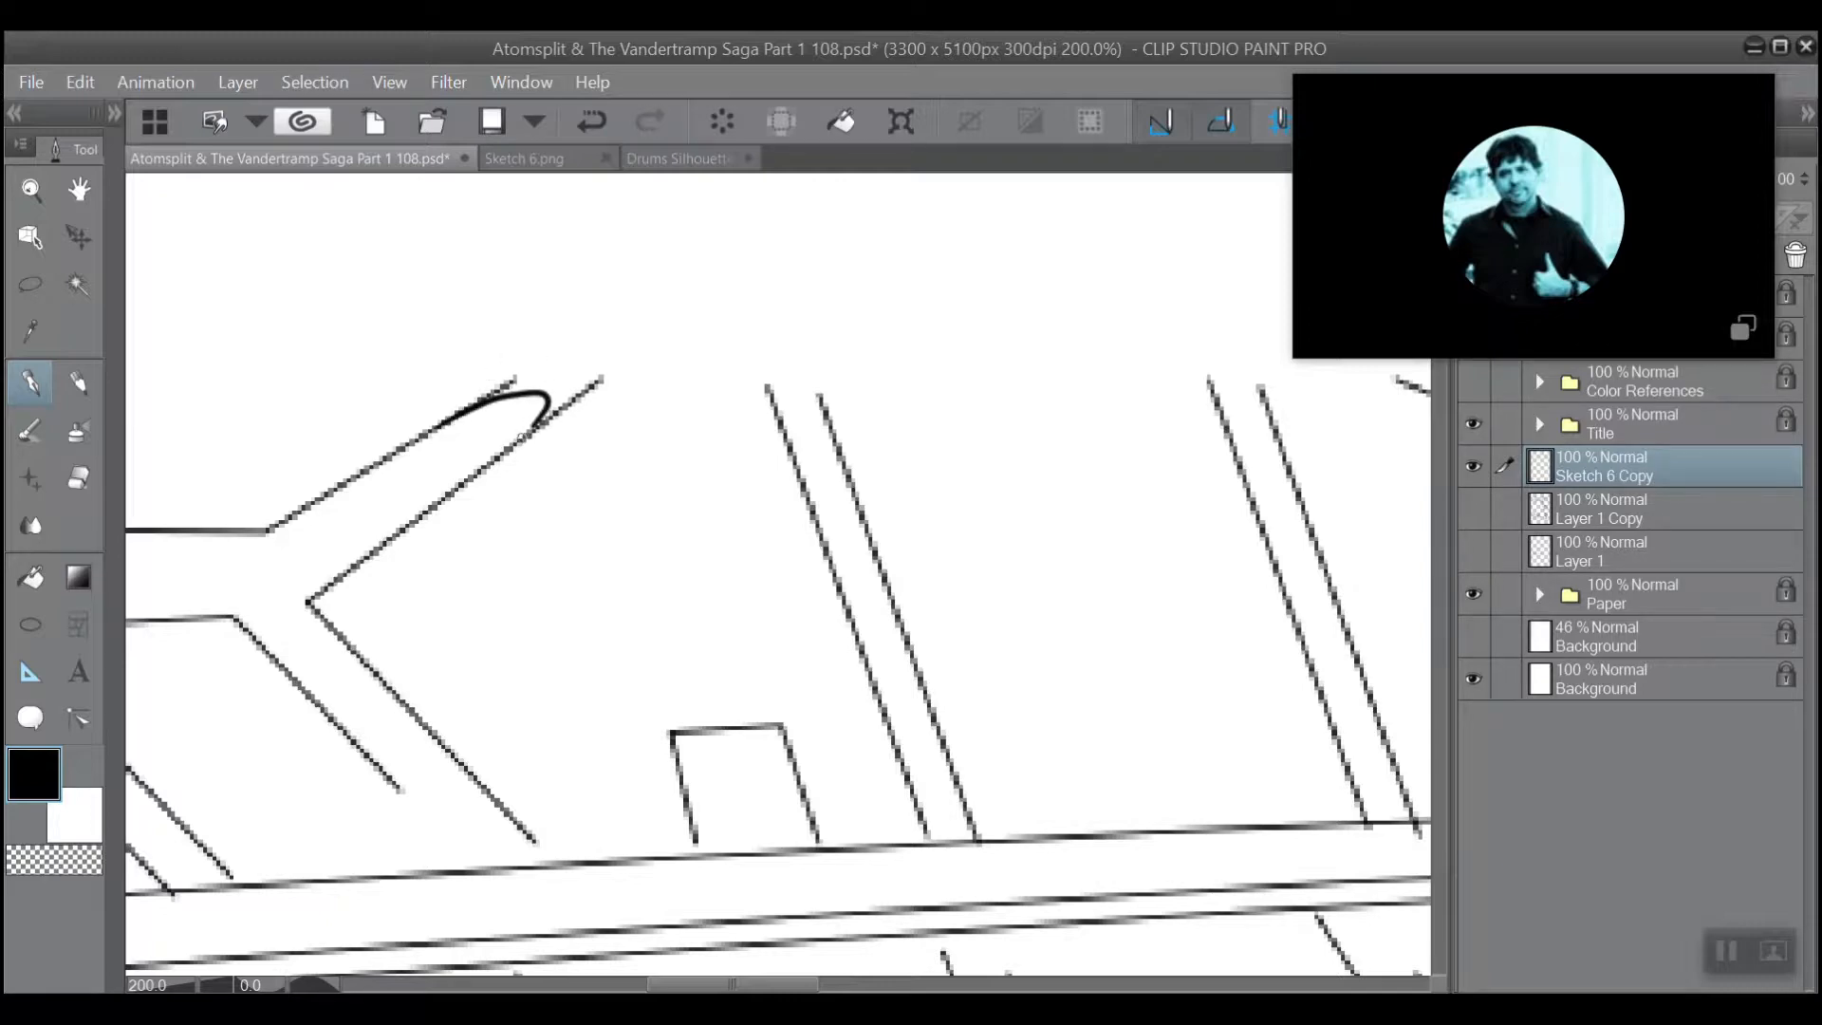
{"action": "mouse_move", "coordinate": [541, 406]}
{"action": "left_mouse_down"}
{"action": "mouse_move", "coordinate": [473, 408]}
{"action": "mouse_move", "coordinate": [545, 403]}
{"action": "left_mouse_up"}
Ink a rounded cap over the open top of the first slanted strut, thickening the lines down both its sides.
{"action": "scroll", "coordinate": [609, 287], "scroll_direction": "down", "scroll_amount": 5}
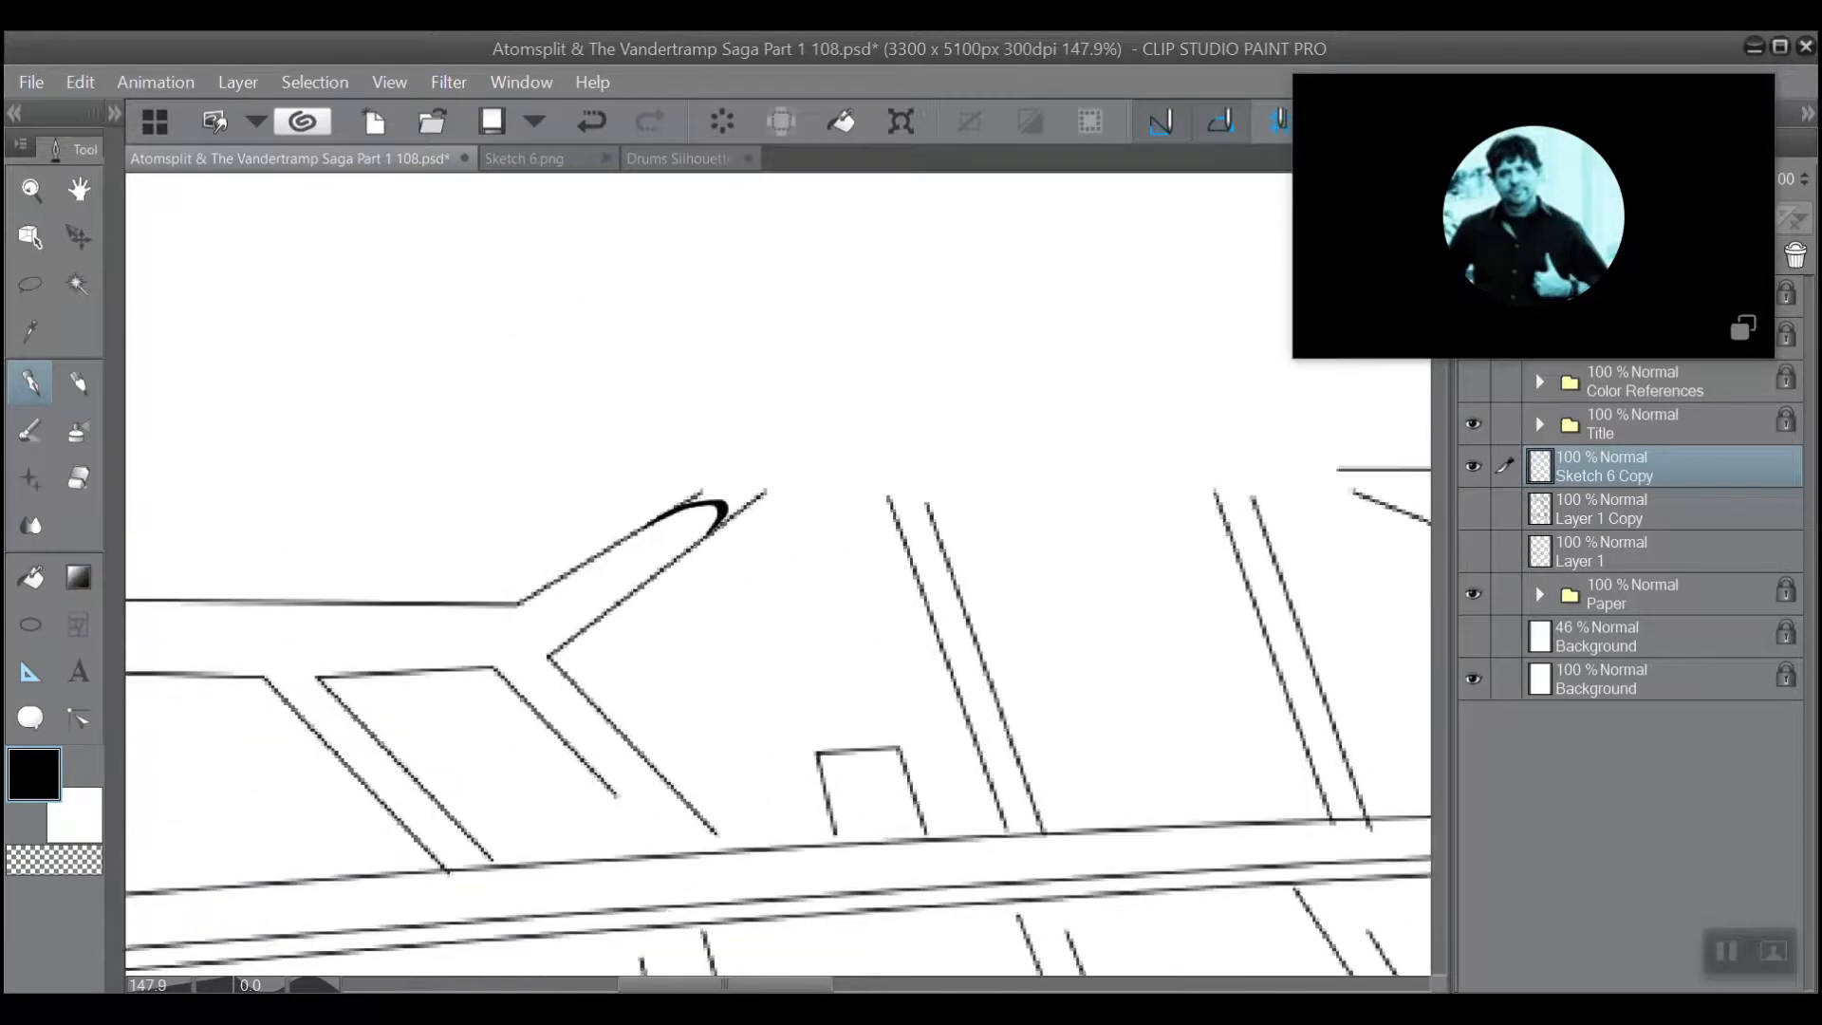
{"action": "scroll", "coordinate": [506, 295], "scroll_direction": "down", "scroll_amount": 3}
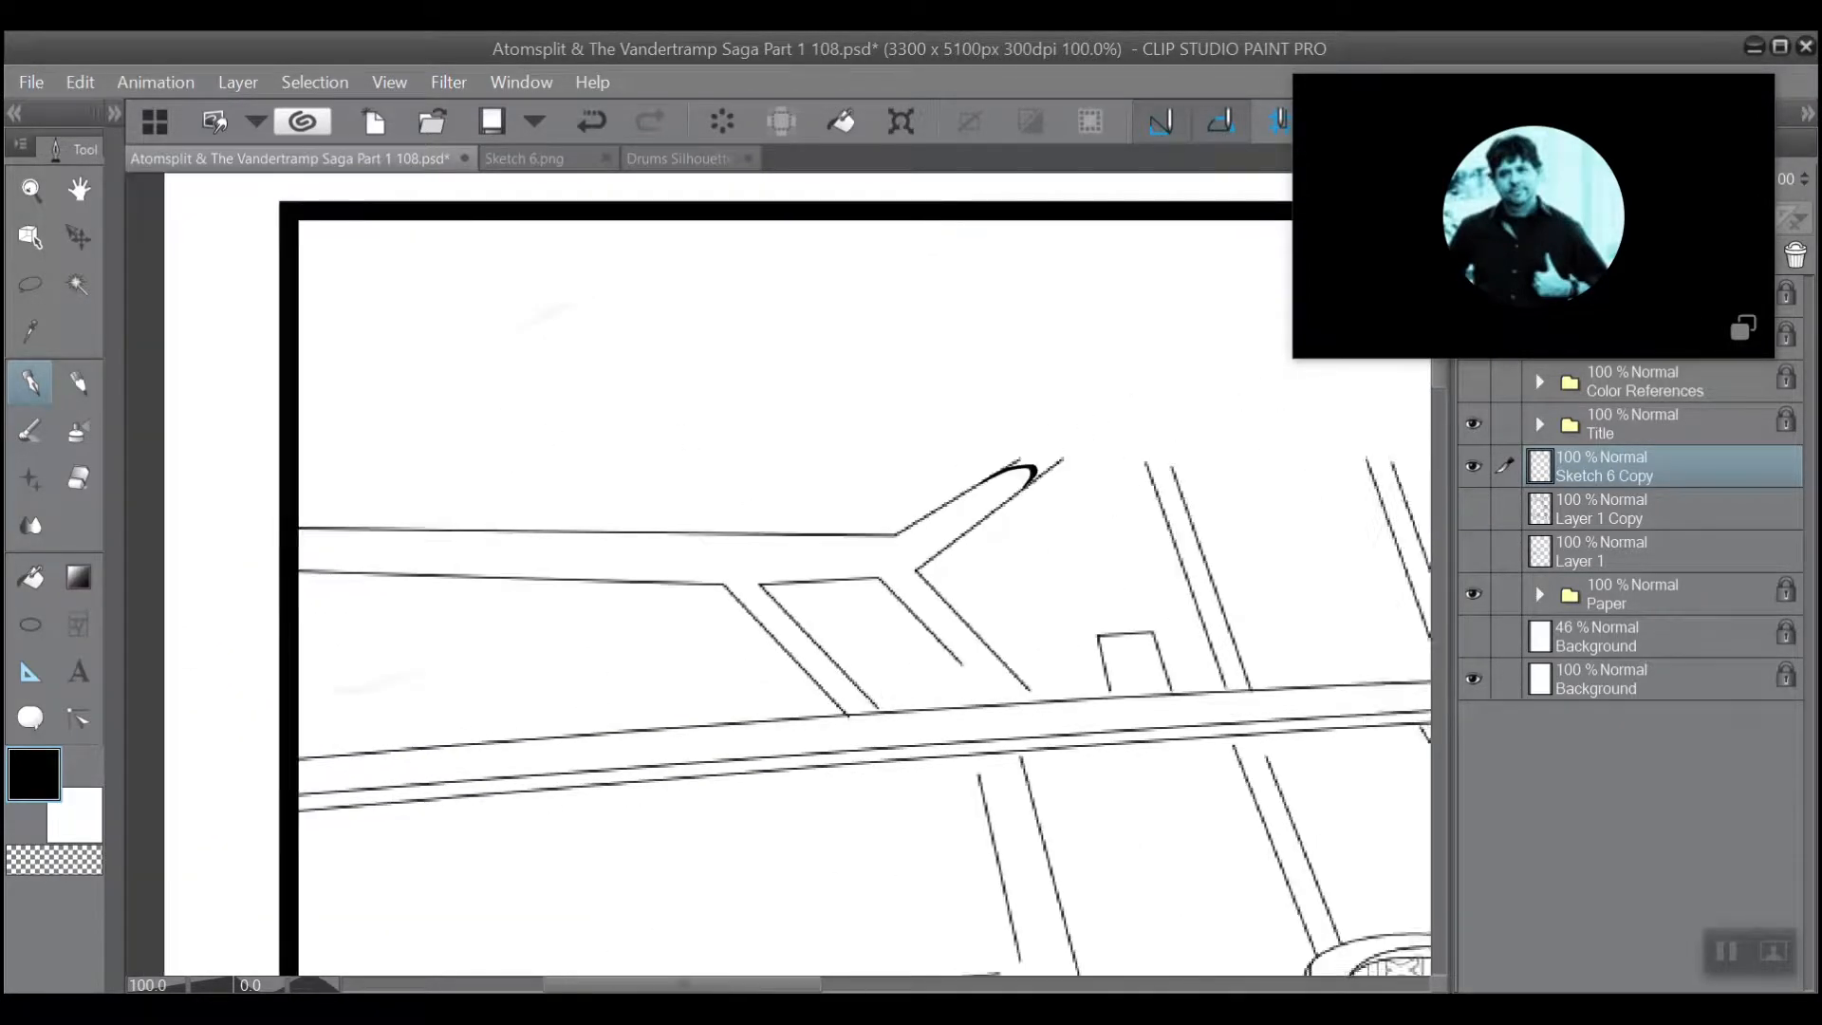
{"action": "mouse_move", "coordinate": [1044, 531]}
{"action": "left_mouse_down"}
{"action": "mouse_move", "coordinate": [686, 489]}
{"action": "mouse_move", "coordinate": [621, 505]}
{"action": "left_mouse_up"}
{"action": "left_click_drag", "start_coordinate": [949, 531], "coordinate": [542, 568]}
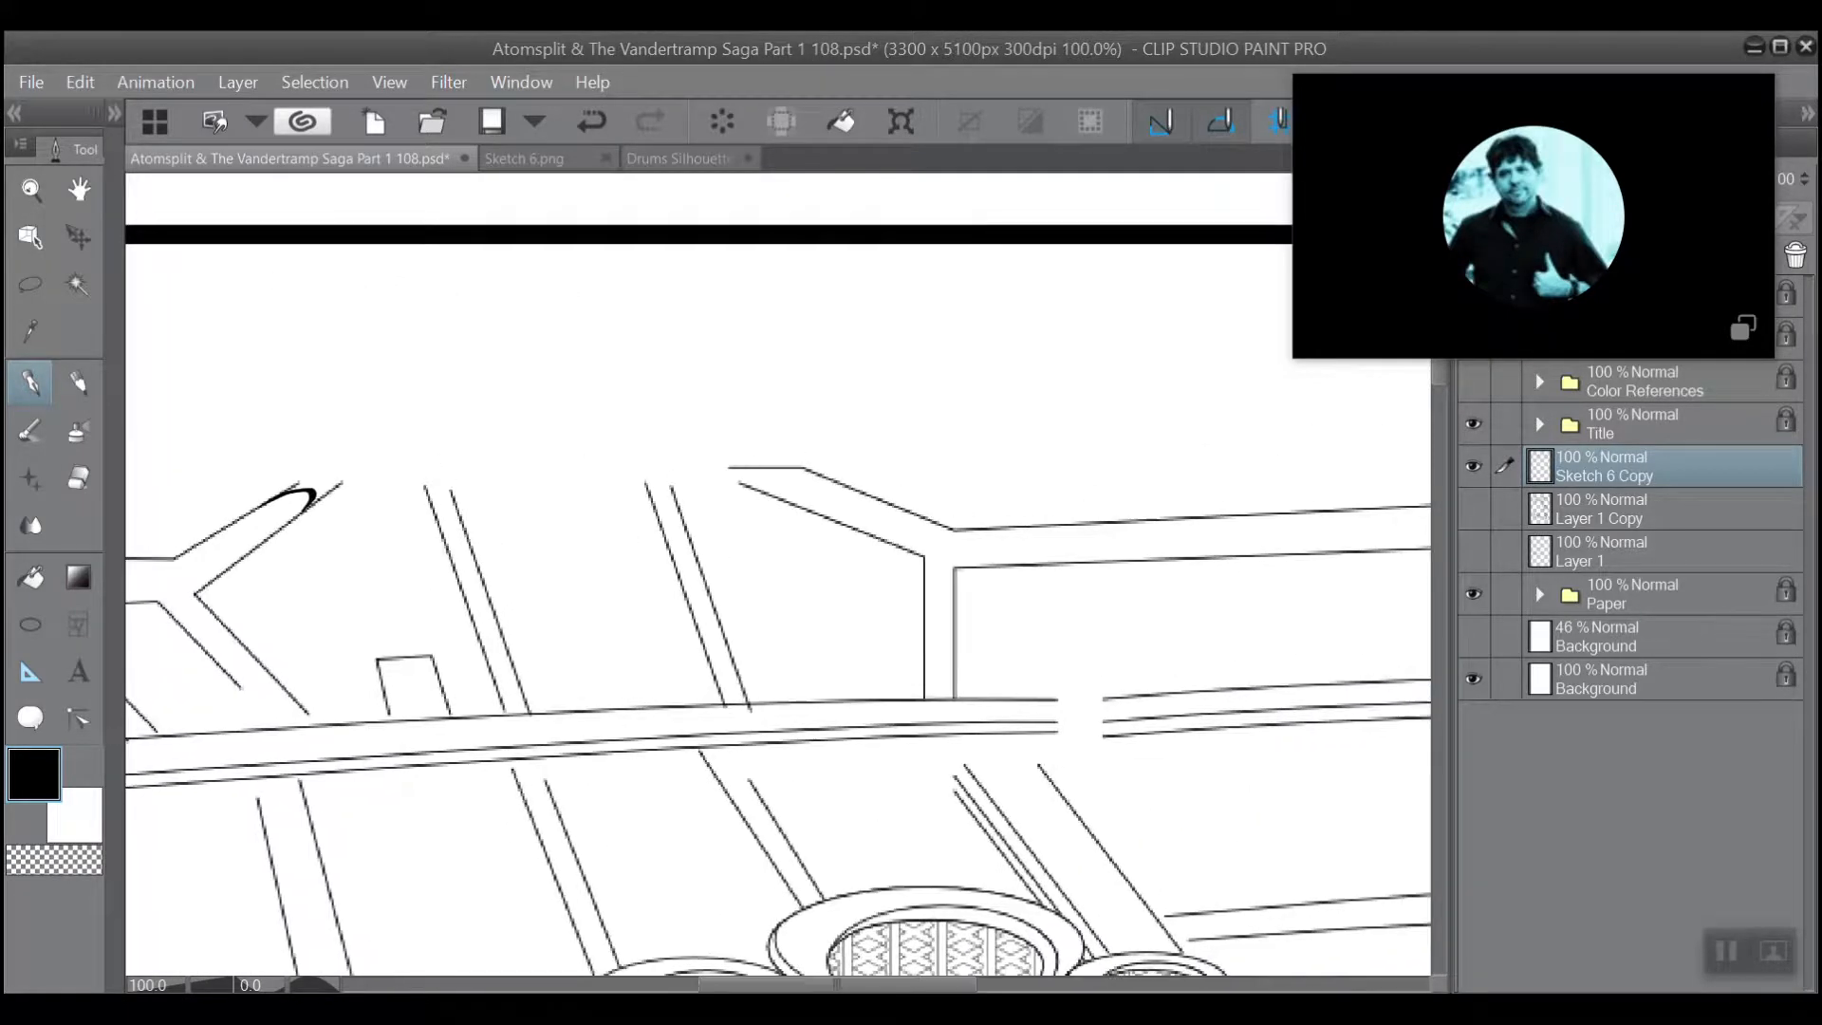
{"action": "scroll", "coordinate": [376, 513], "scroll_direction": "up", "scroll_amount": 3}
{"action": "scroll", "coordinate": [518, 512], "scroll_direction": "up", "scroll_amount": 4}
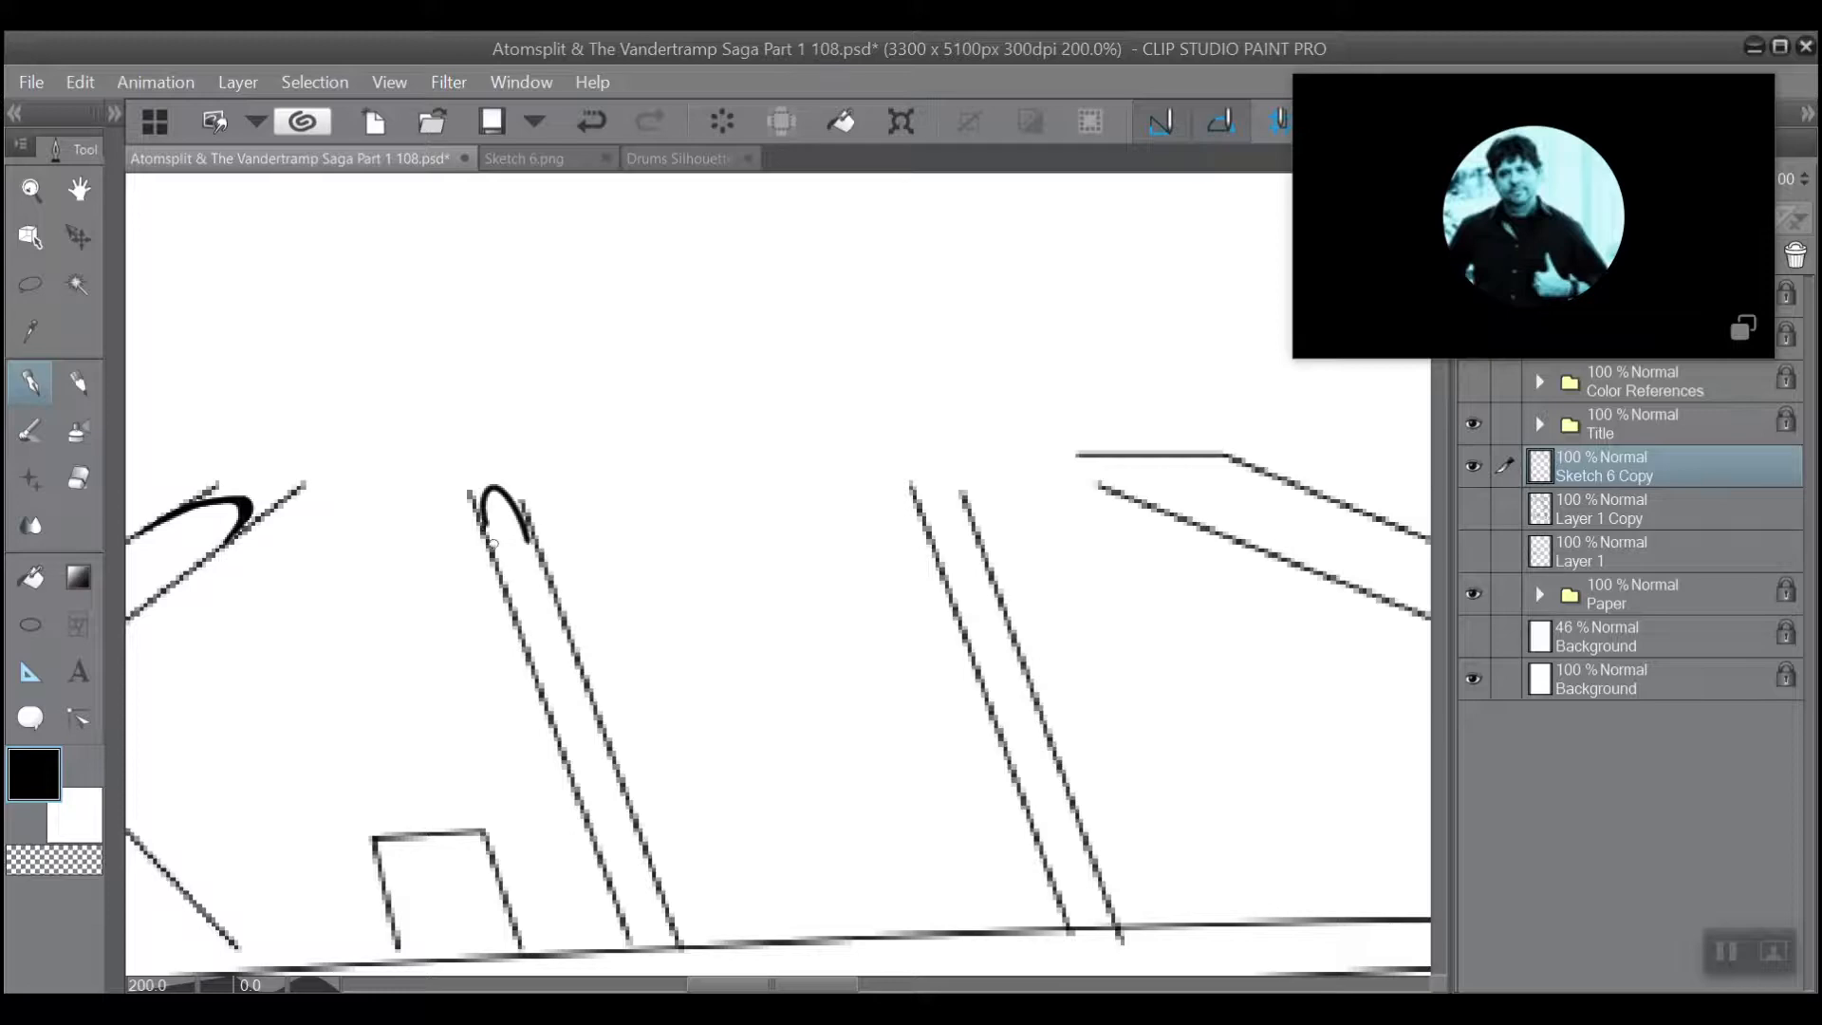
{"action": "mouse_move", "coordinate": [510, 586]}
{"action": "left_mouse_down"}
{"action": "mouse_move", "coordinate": [484, 501]}
{"action": "mouse_move", "coordinate": [504, 596]}
{"action": "left_mouse_up"}
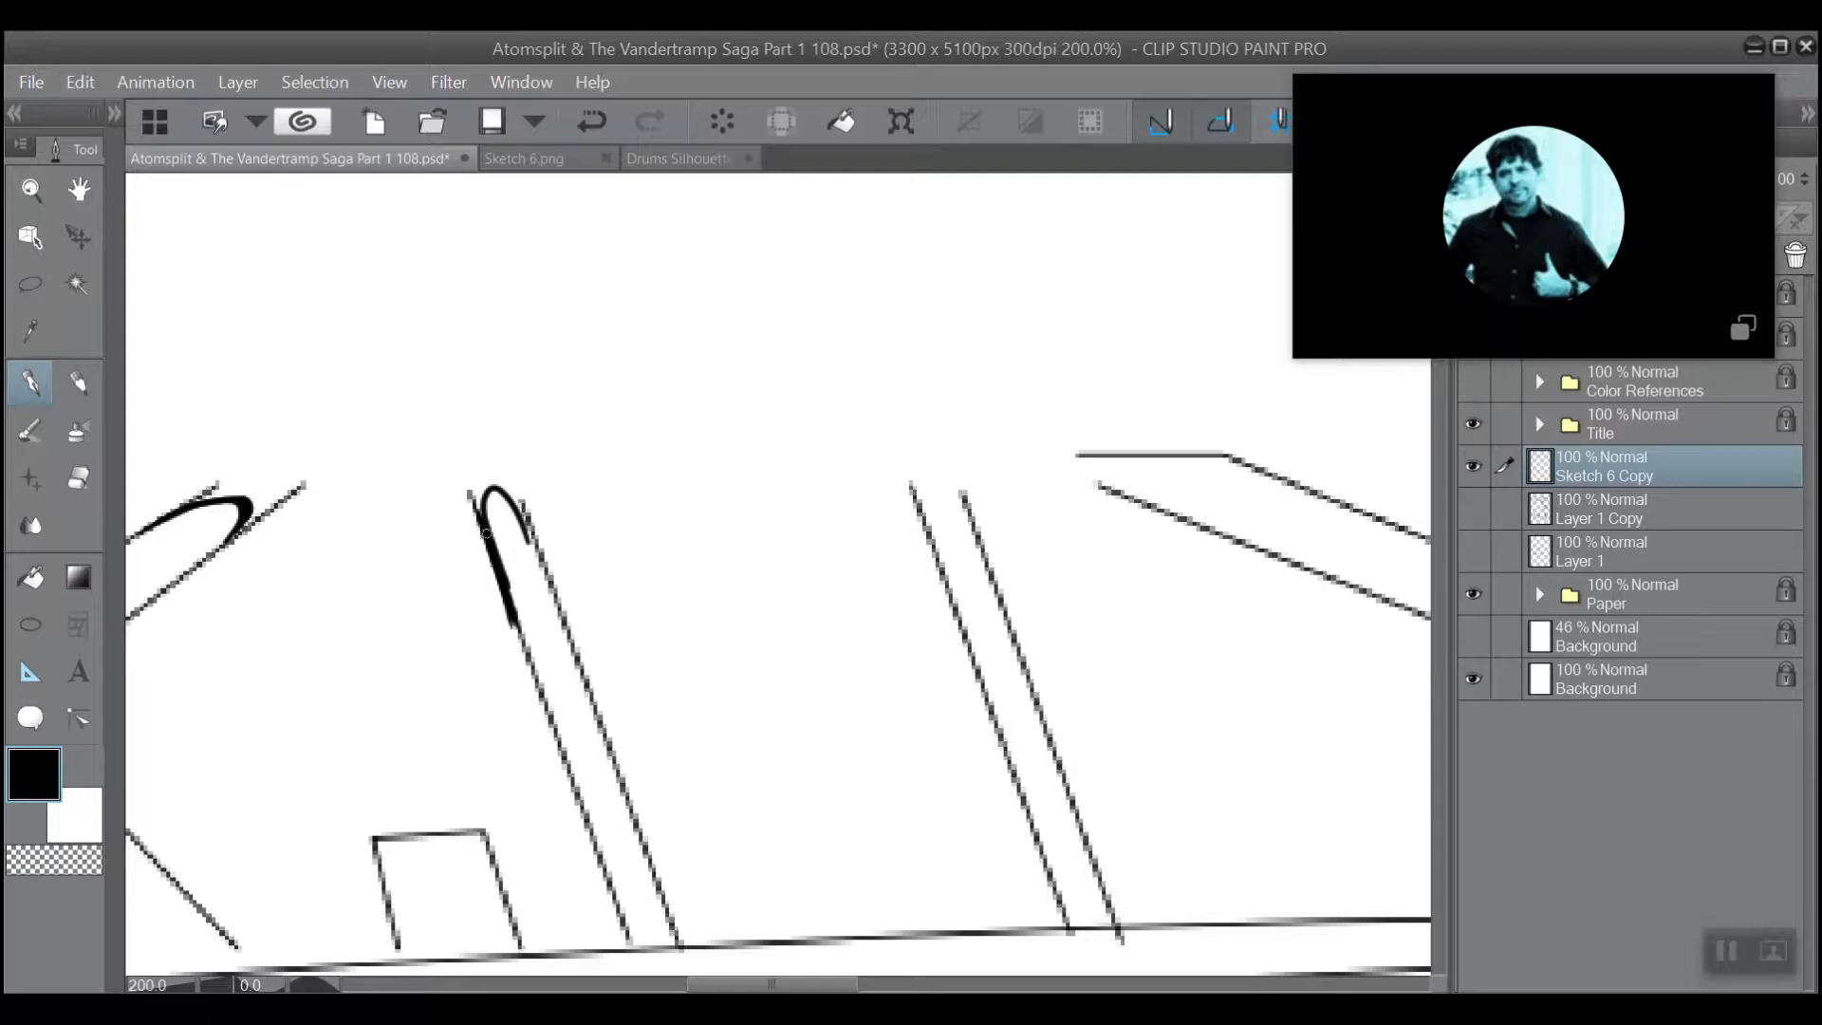
{"action": "mouse_move", "coordinate": [536, 561]}
{"action": "left_mouse_down"}
{"action": "mouse_move", "coordinate": [498, 496]}
{"action": "mouse_move", "coordinate": [482, 520]}
{"action": "mouse_move", "coordinate": [565, 628]}
{"action": "left_mouse_up"}
{"action": "key", "text": "ctrl+z"}
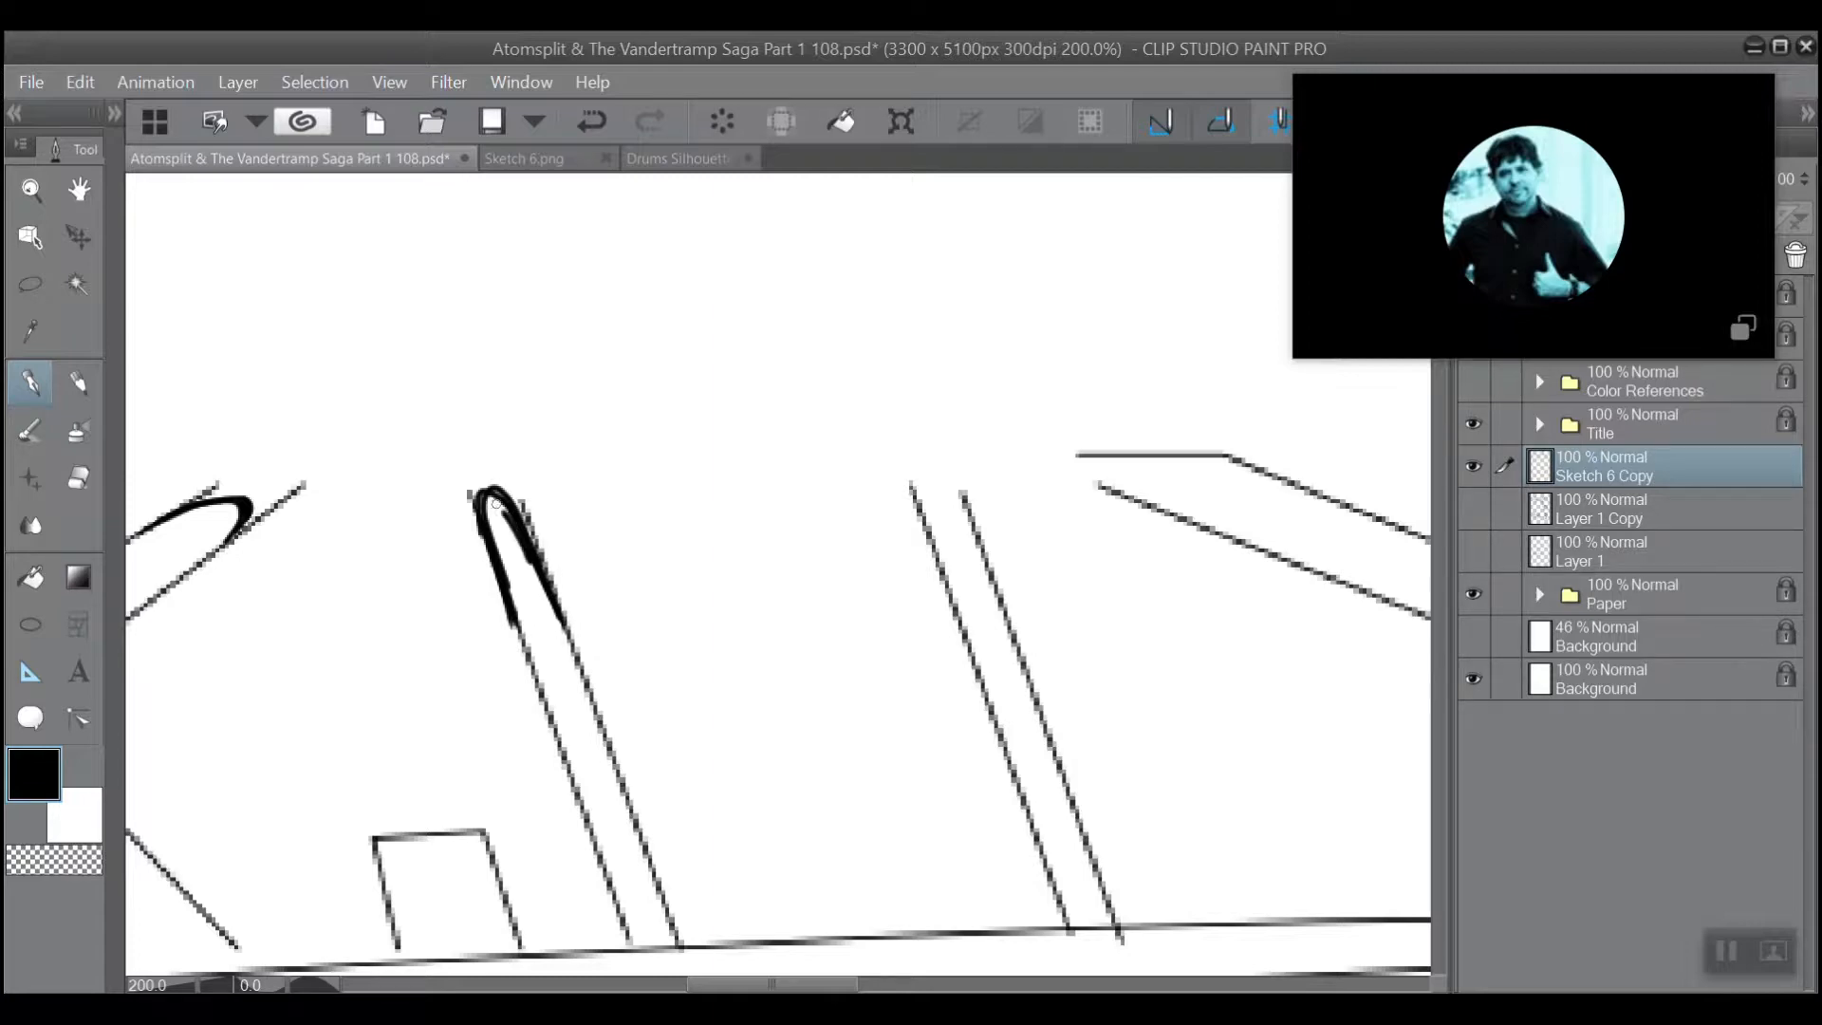
Switch to the Multiple layers eraser at size 7 and trim the excess ink inside the first slanted strut's cap.
{"action": "left_click", "coordinate": [76, 474]}
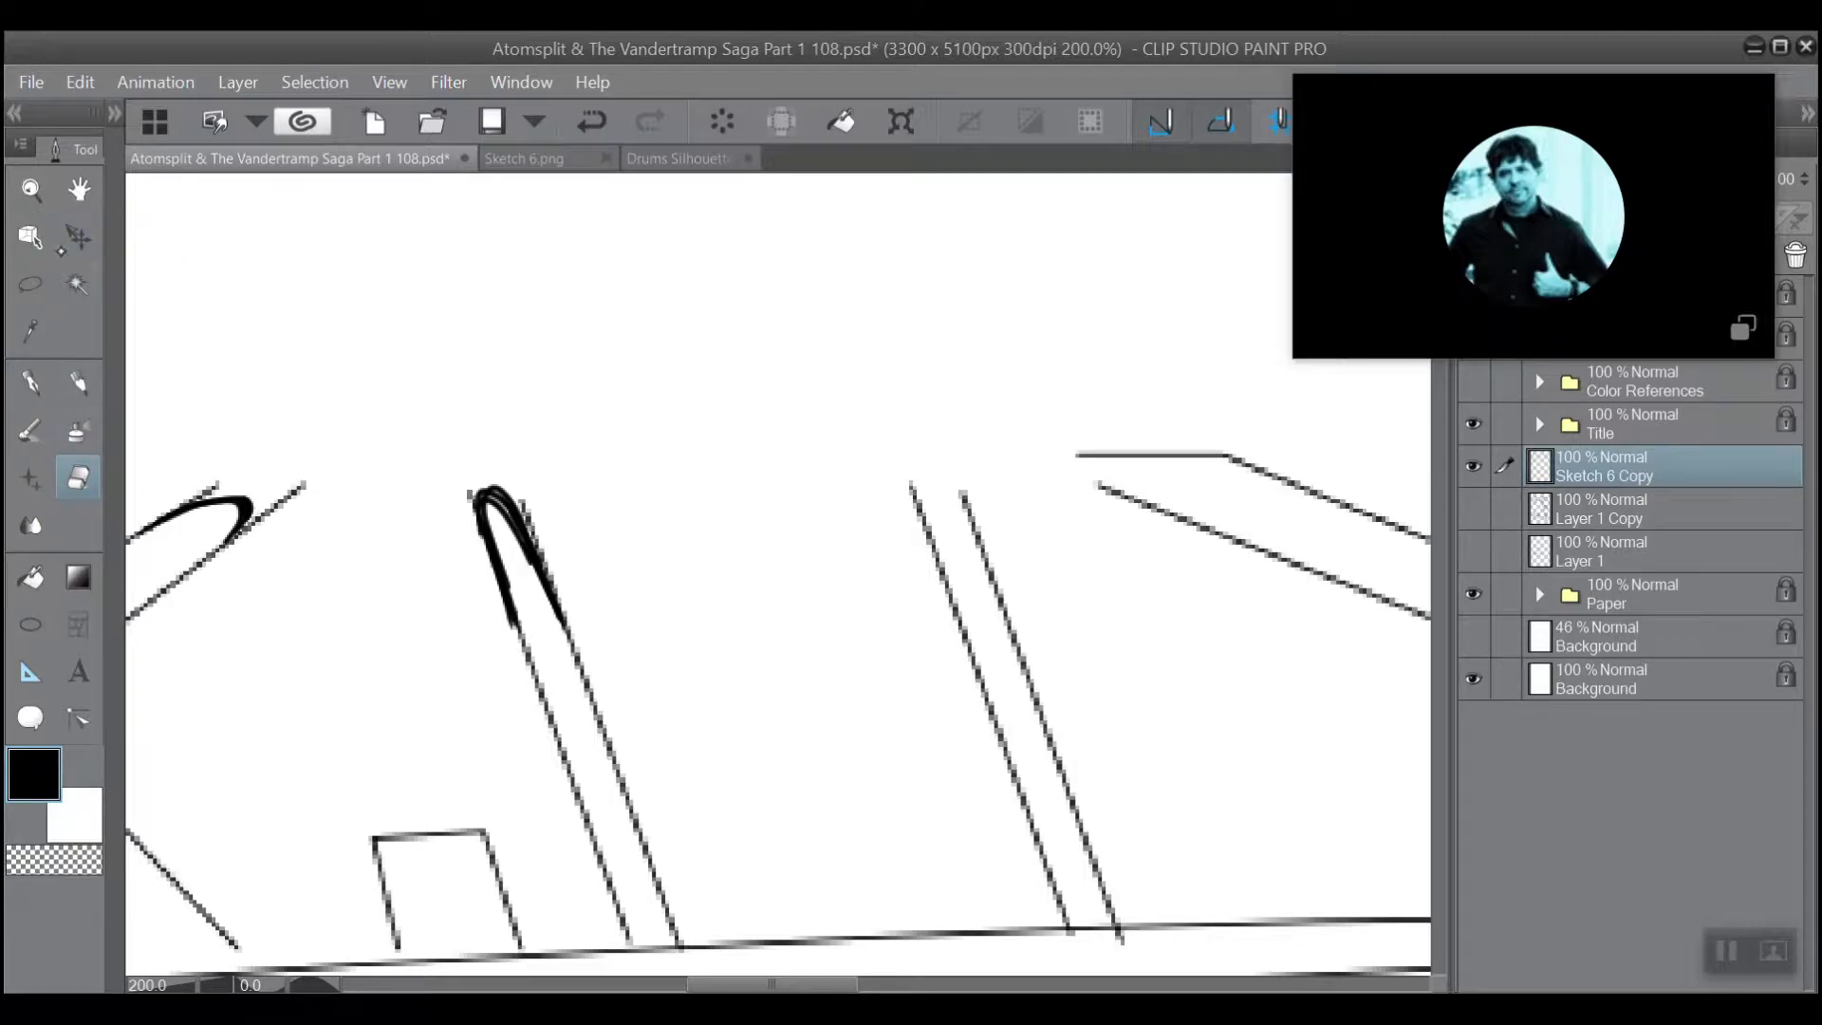
{"action": "left_click", "coordinate": [114, 114]}
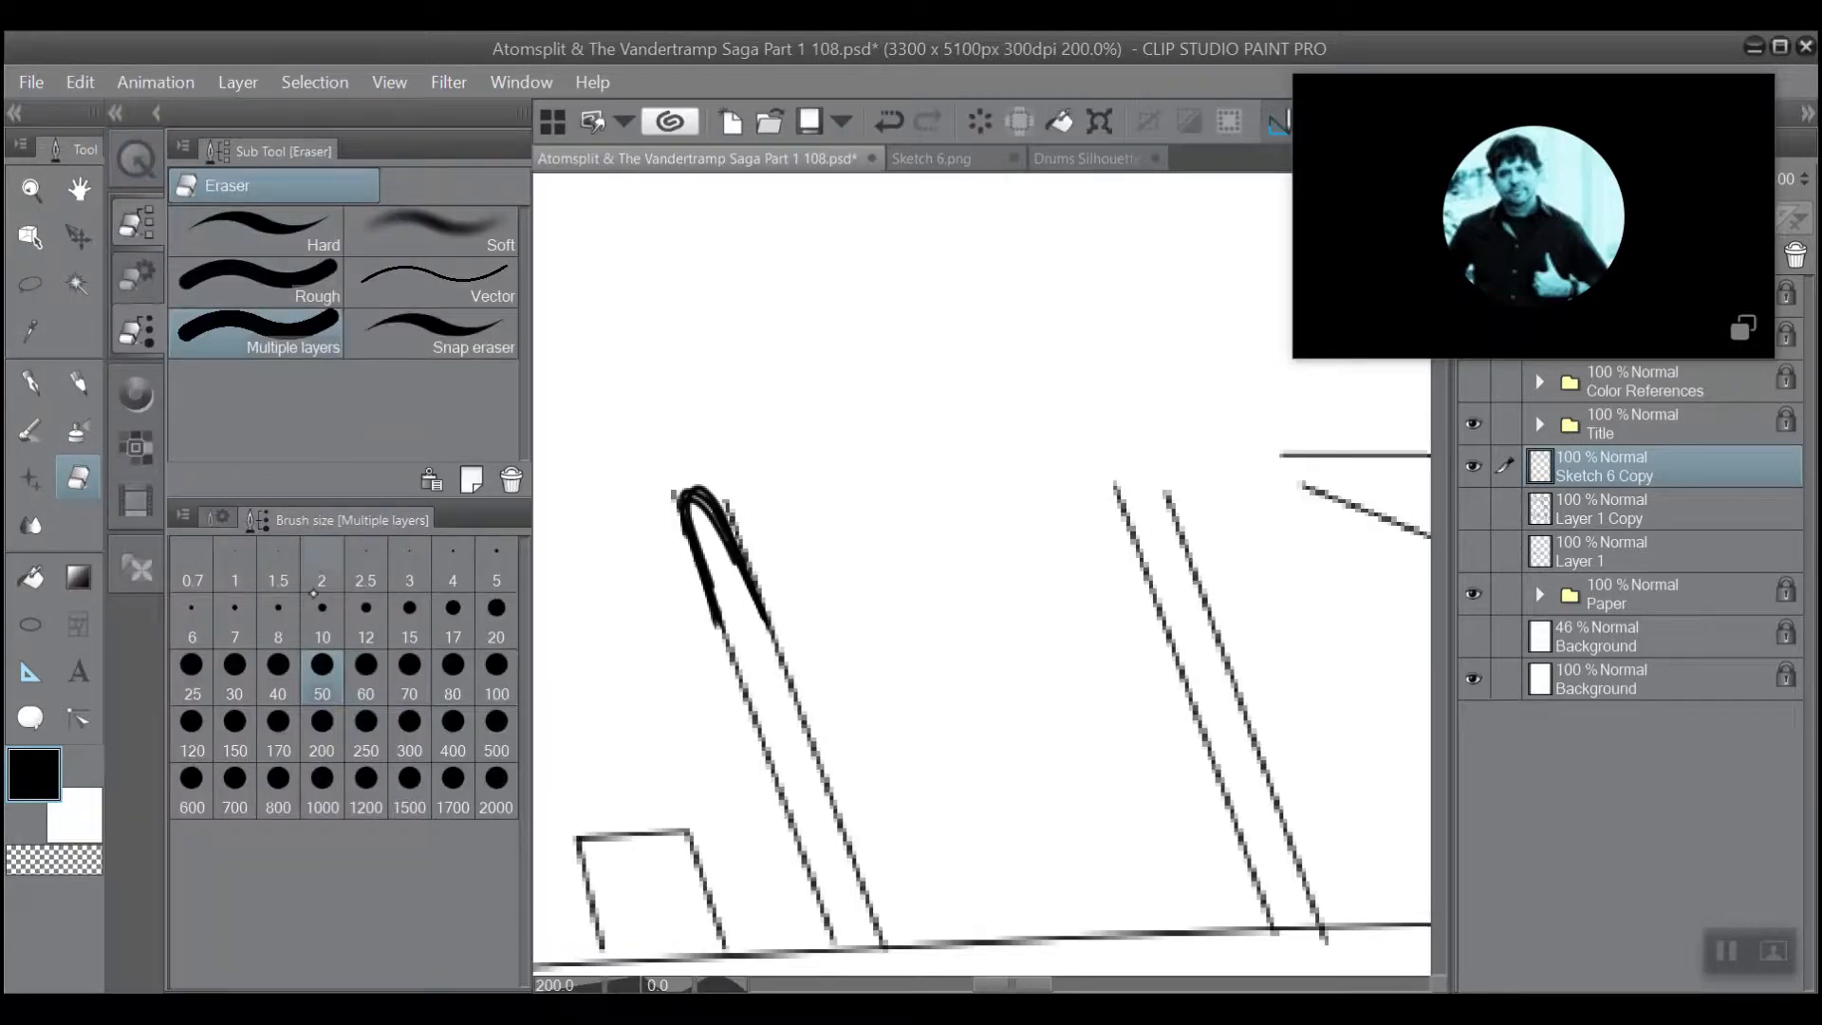
{"action": "left_click", "coordinate": [234, 625]}
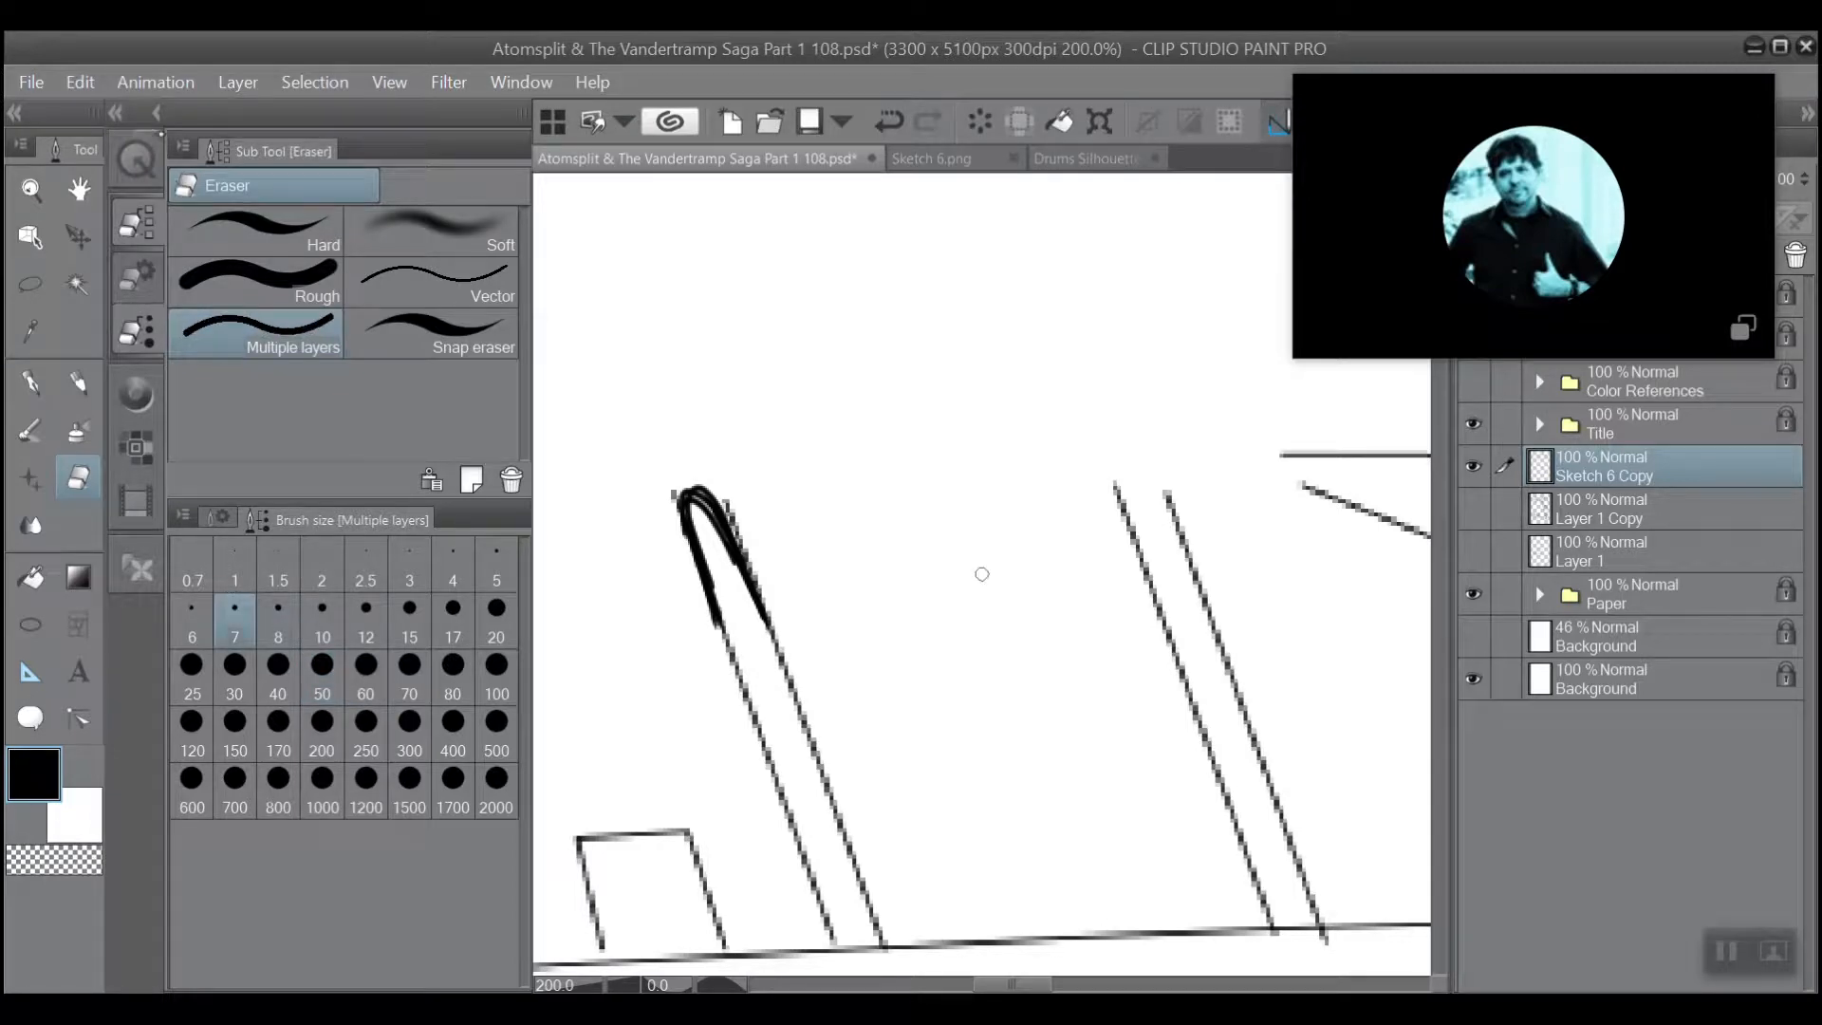
{"action": "left_click", "coordinate": [115, 113]}
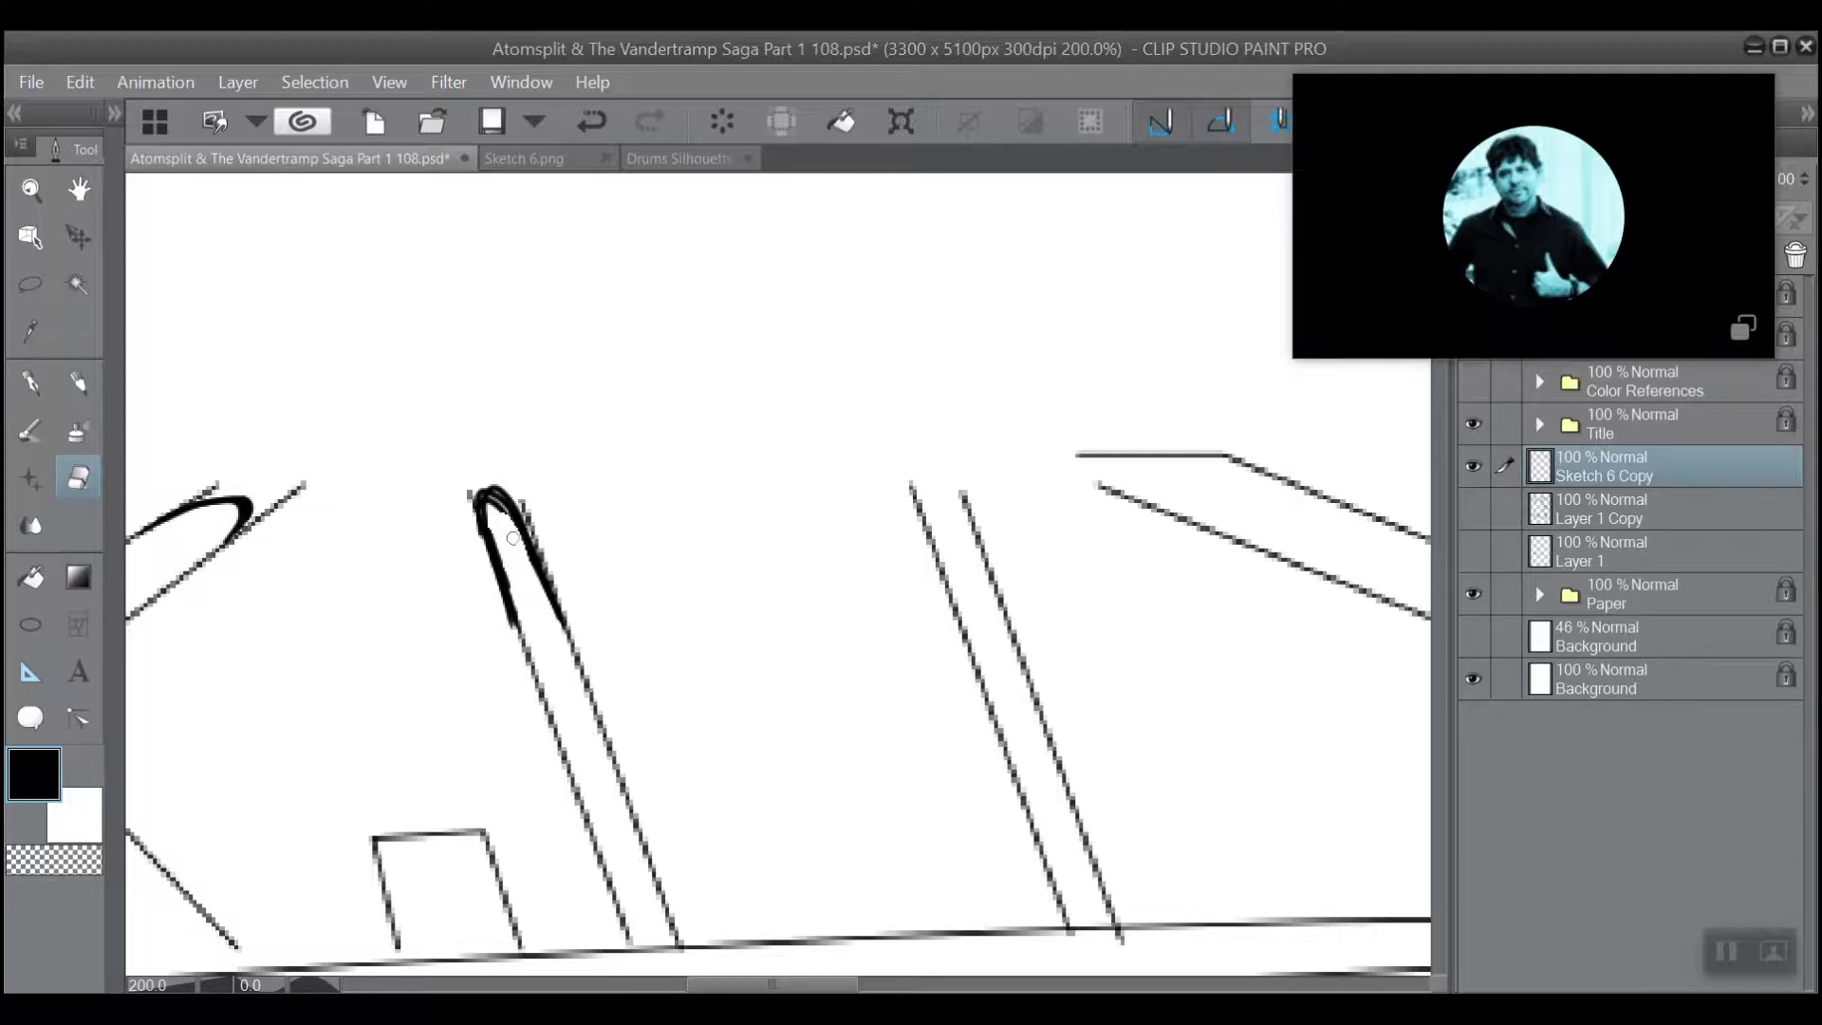
{"action": "left_click_drag", "start_coordinate": [521, 558], "coordinate": [517, 549]}
Return to the G-pen and ink a rounded cap joining the two open line ends atop the second slanted strut.
{"action": "scroll", "coordinate": [487, 532], "scroll_direction": "down", "scroll_amount": 1}
{"action": "left_click_drag", "start_coordinate": [585, 314], "coordinate": [387, 279]}
{"action": "scroll", "coordinate": [445, 508], "scroll_direction": "up", "scroll_amount": 2}
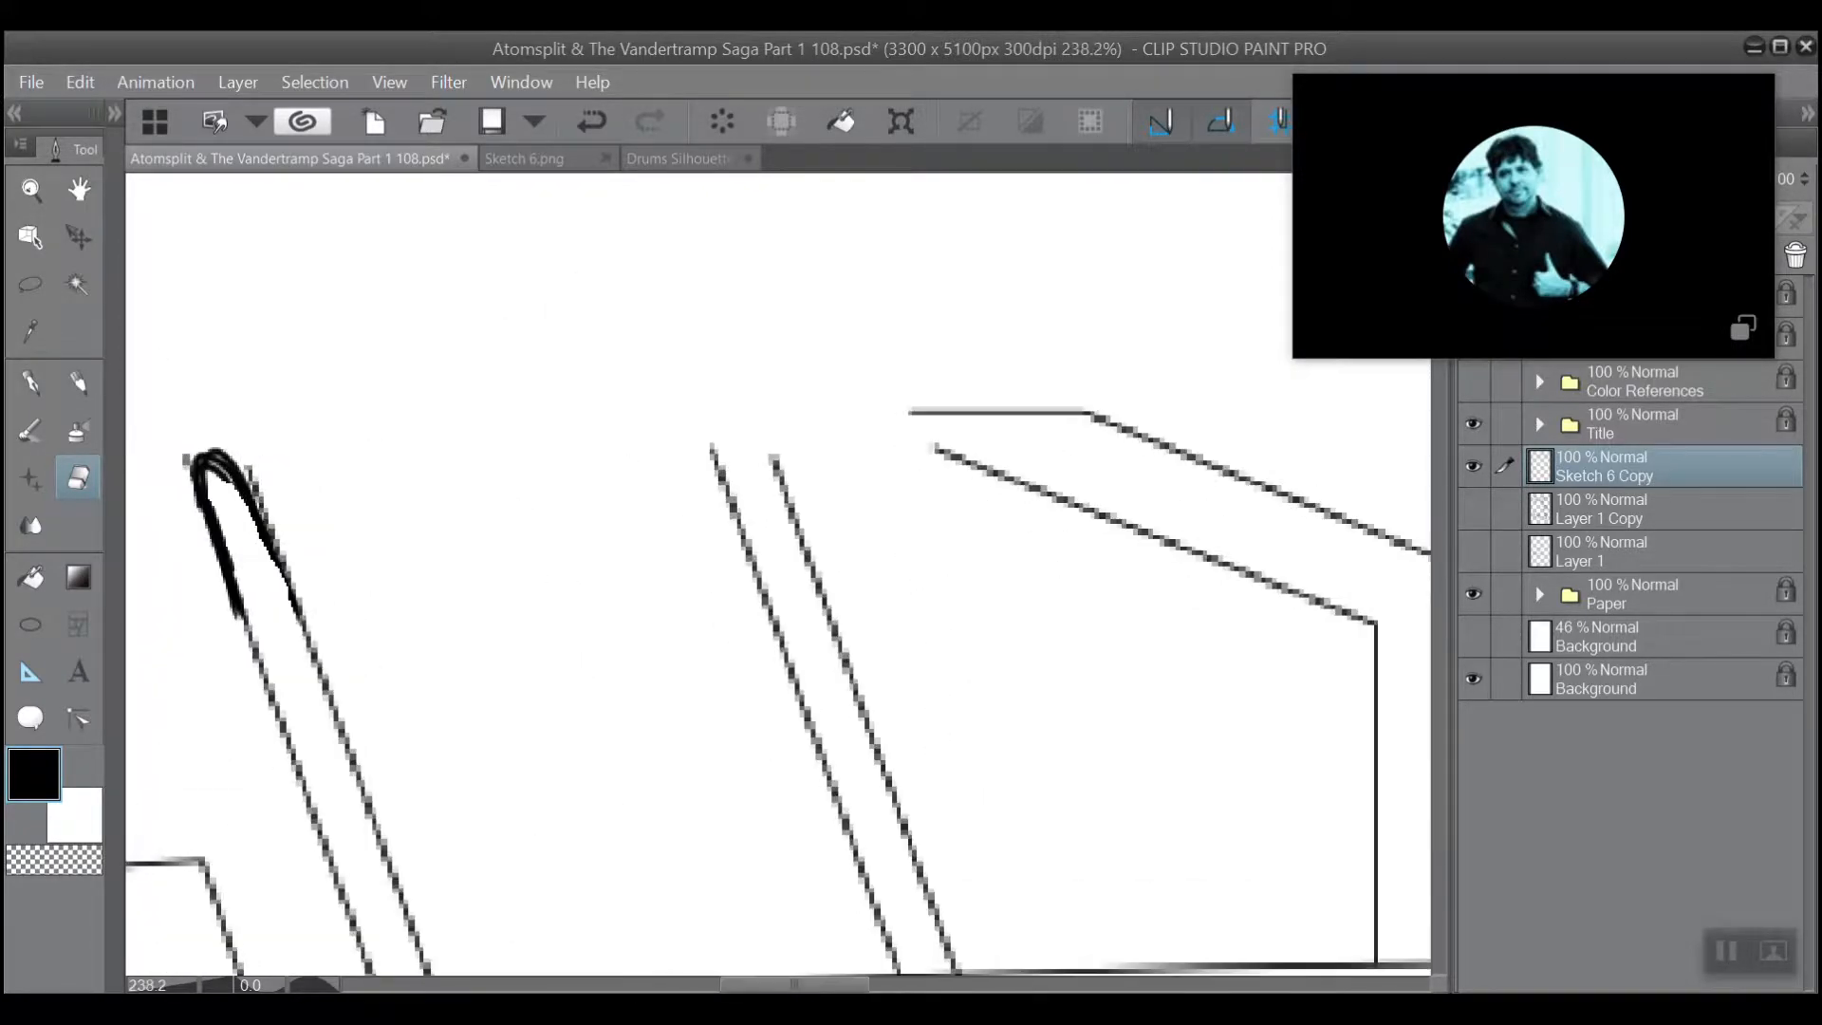
{"action": "scroll", "coordinate": [778, 573], "scroll_direction": "down", "scroll_amount": 1}
{"action": "scroll", "coordinate": [508, 556], "scroll_direction": "down", "scroll_amount": 2}
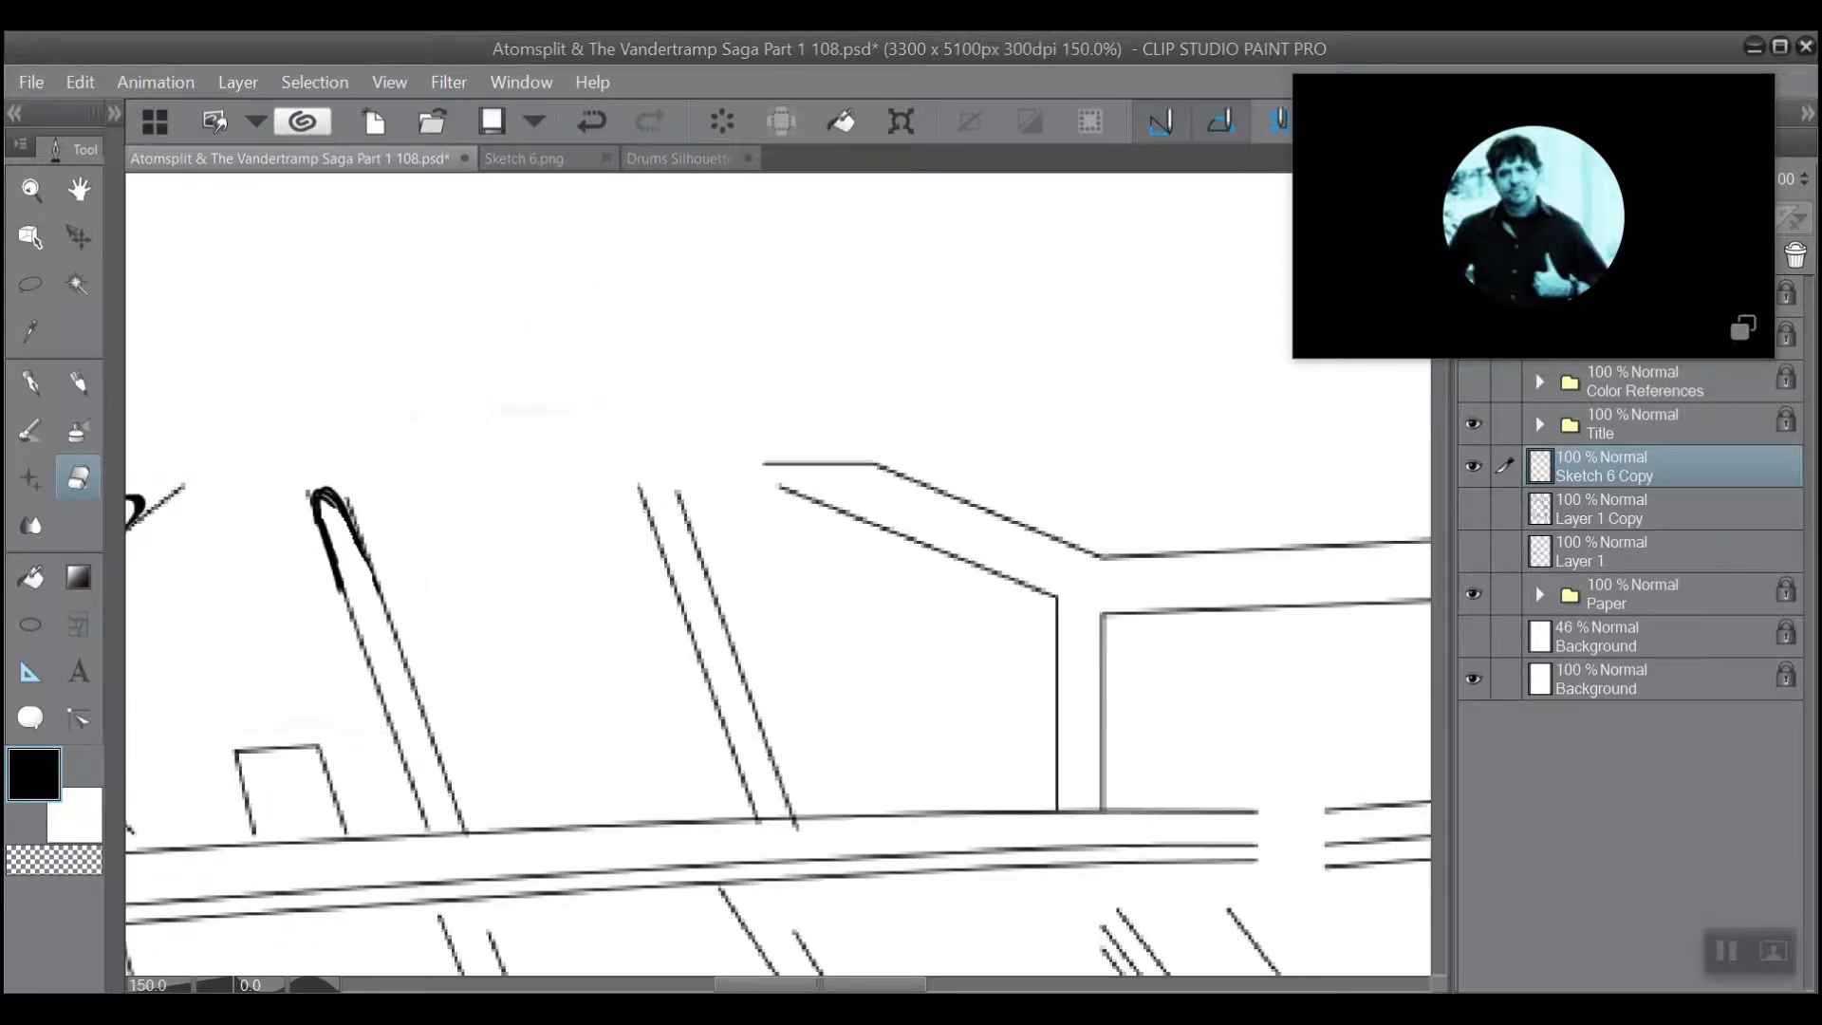
{"action": "left_click_drag", "start_coordinate": [632, 508], "coordinate": [341, 489]}
{"action": "scroll", "coordinate": [341, 489], "scroll_direction": "up", "scroll_amount": 2}
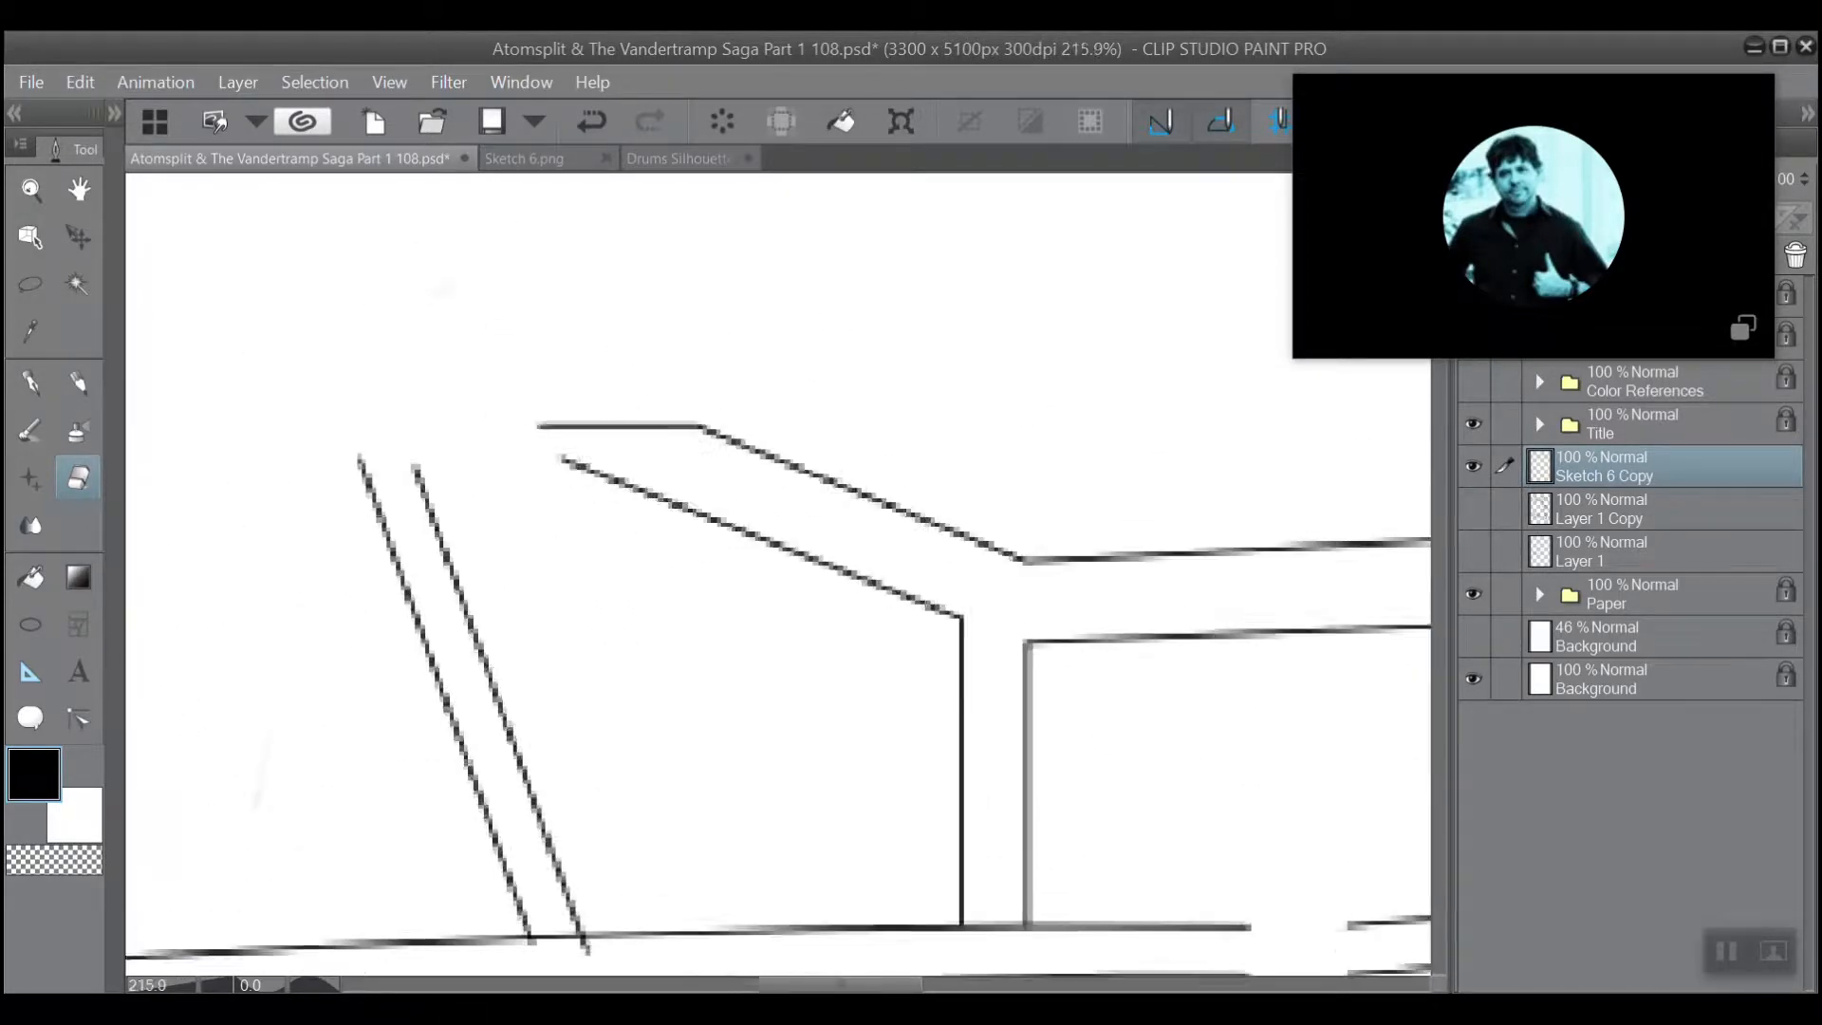
{"action": "left_click_drag", "start_coordinate": [778, 573], "coordinate": [829, 567]}
{"action": "left_click", "coordinate": [94, 369]}
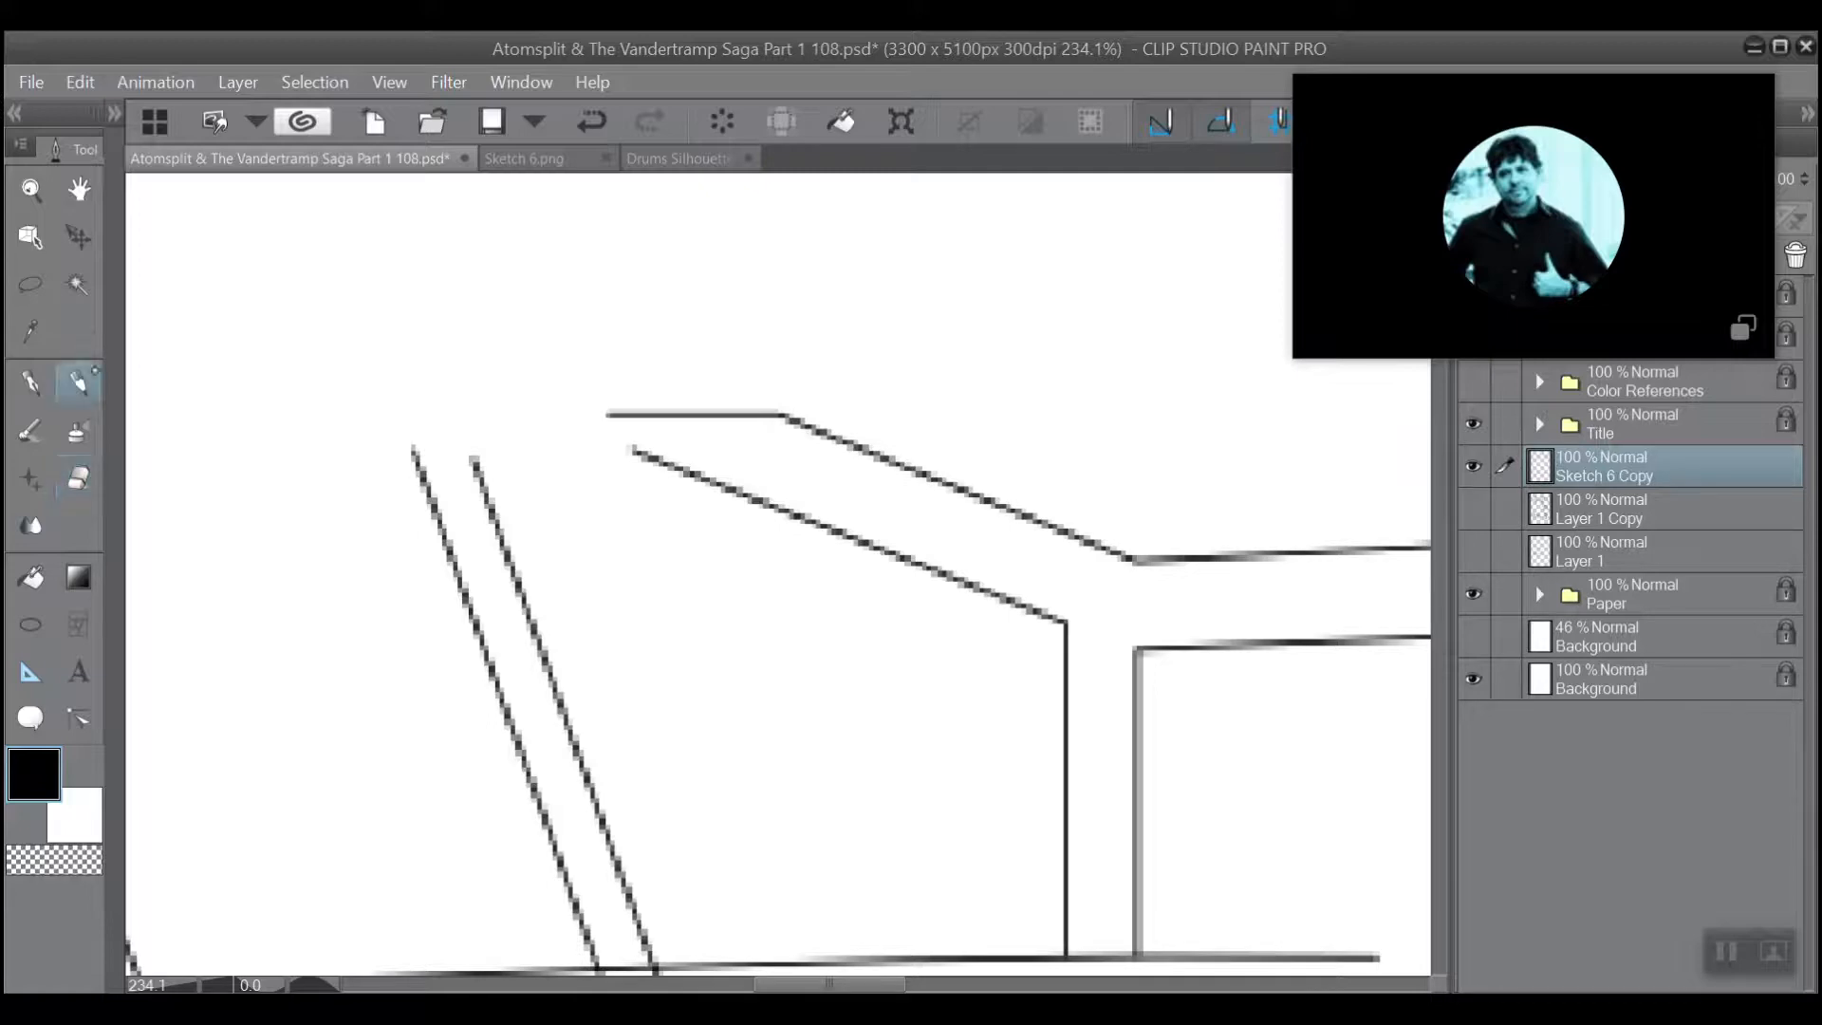
{"action": "left_click", "coordinate": [30, 383]}
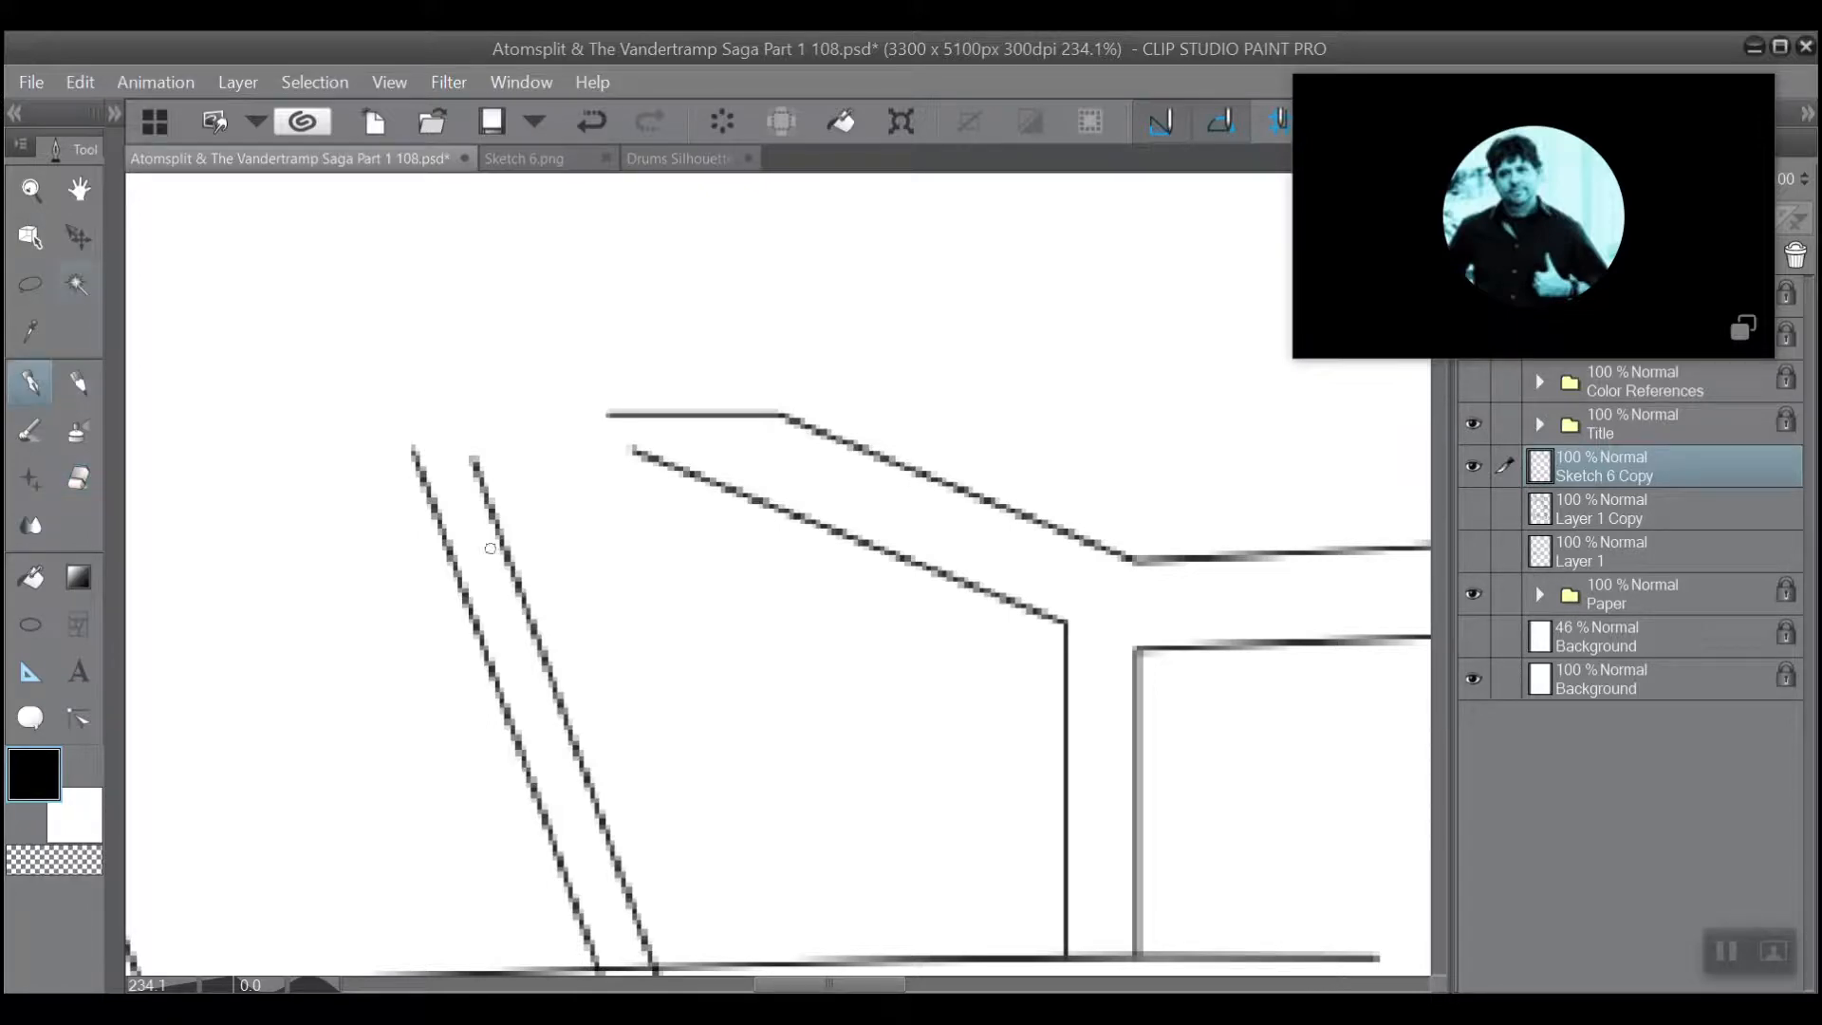
{"action": "mouse_move", "coordinate": [456, 468]}
{"action": "left_mouse_down"}
{"action": "mouse_move", "coordinate": [497, 549]}
{"action": "mouse_move", "coordinate": [462, 481]}
{"action": "left_mouse_up"}
{"action": "key", "text": "ctrl+z"}
{"action": "mouse_move", "coordinate": [500, 550]}
{"action": "left_mouse_down"}
{"action": "mouse_move", "coordinate": [460, 480]}
{"action": "mouse_move", "coordinate": [449, 551]}
{"action": "left_mouse_up"}
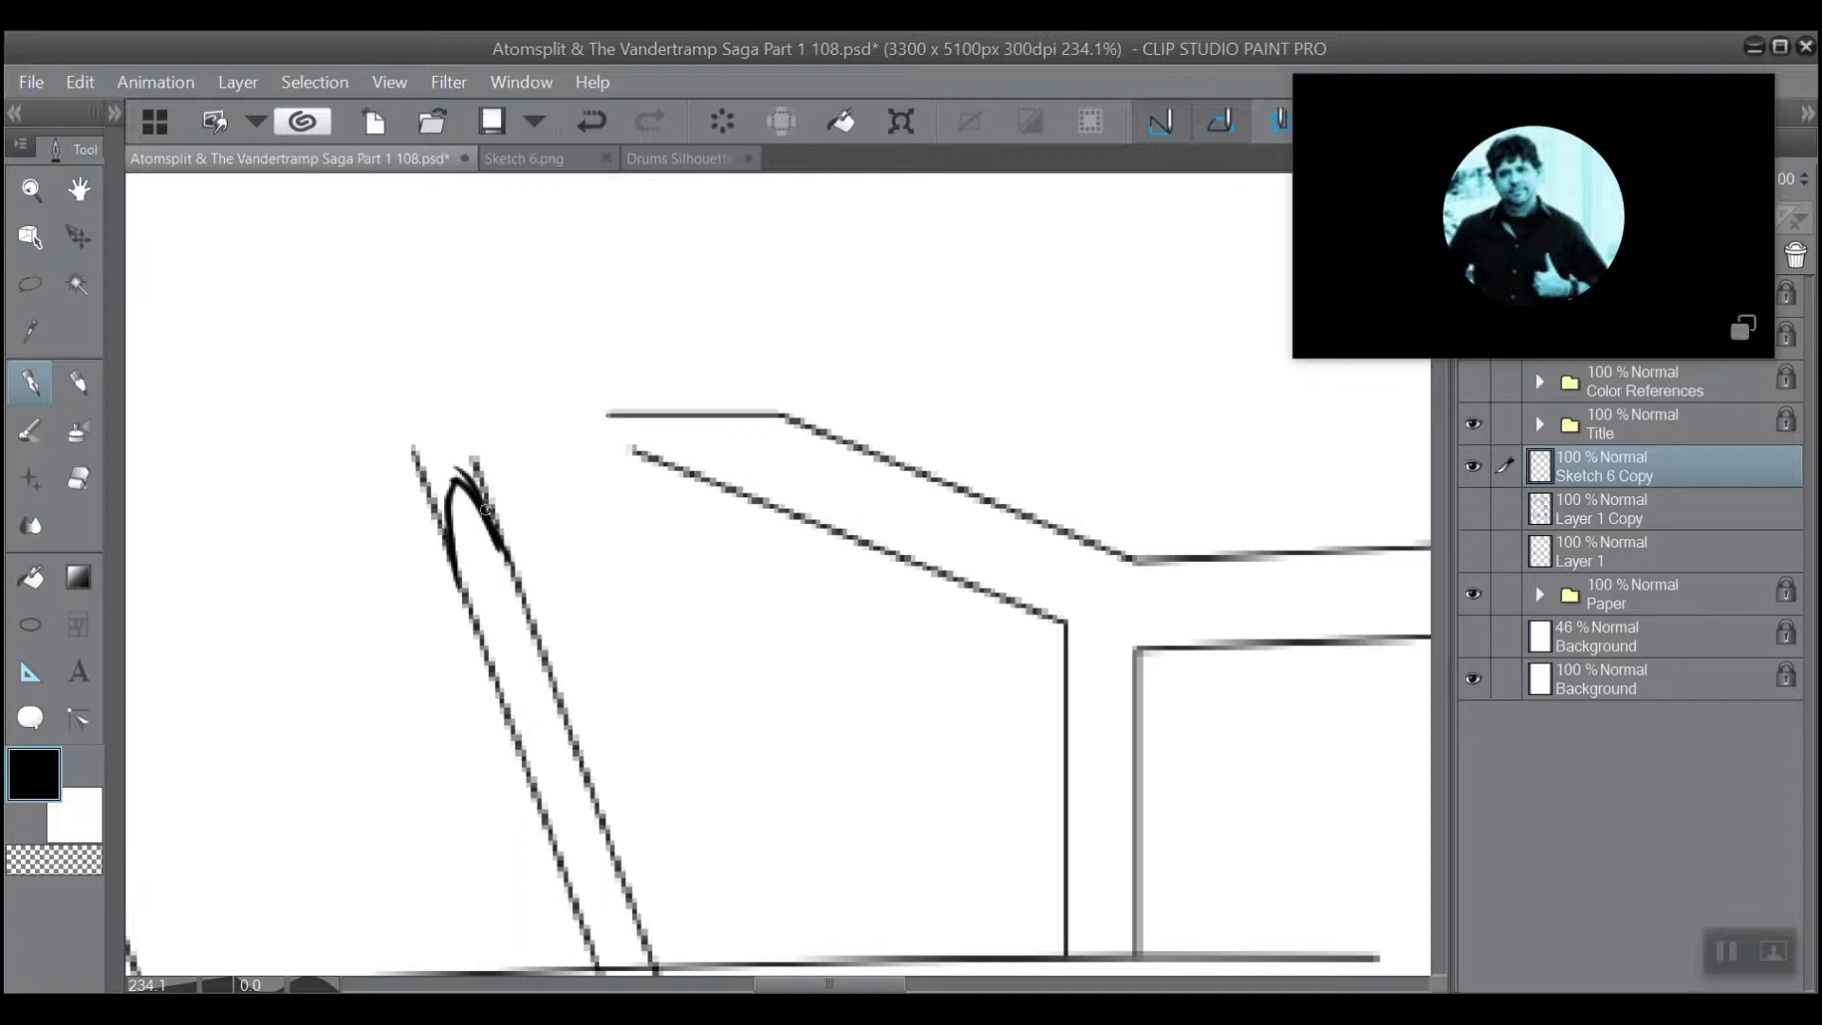
Ink a small curved stroke closing the open left end of the bent beam beside the second slanted strut.
{"action": "scroll", "coordinate": [485, 501], "scroll_direction": "down", "scroll_amount": 3}
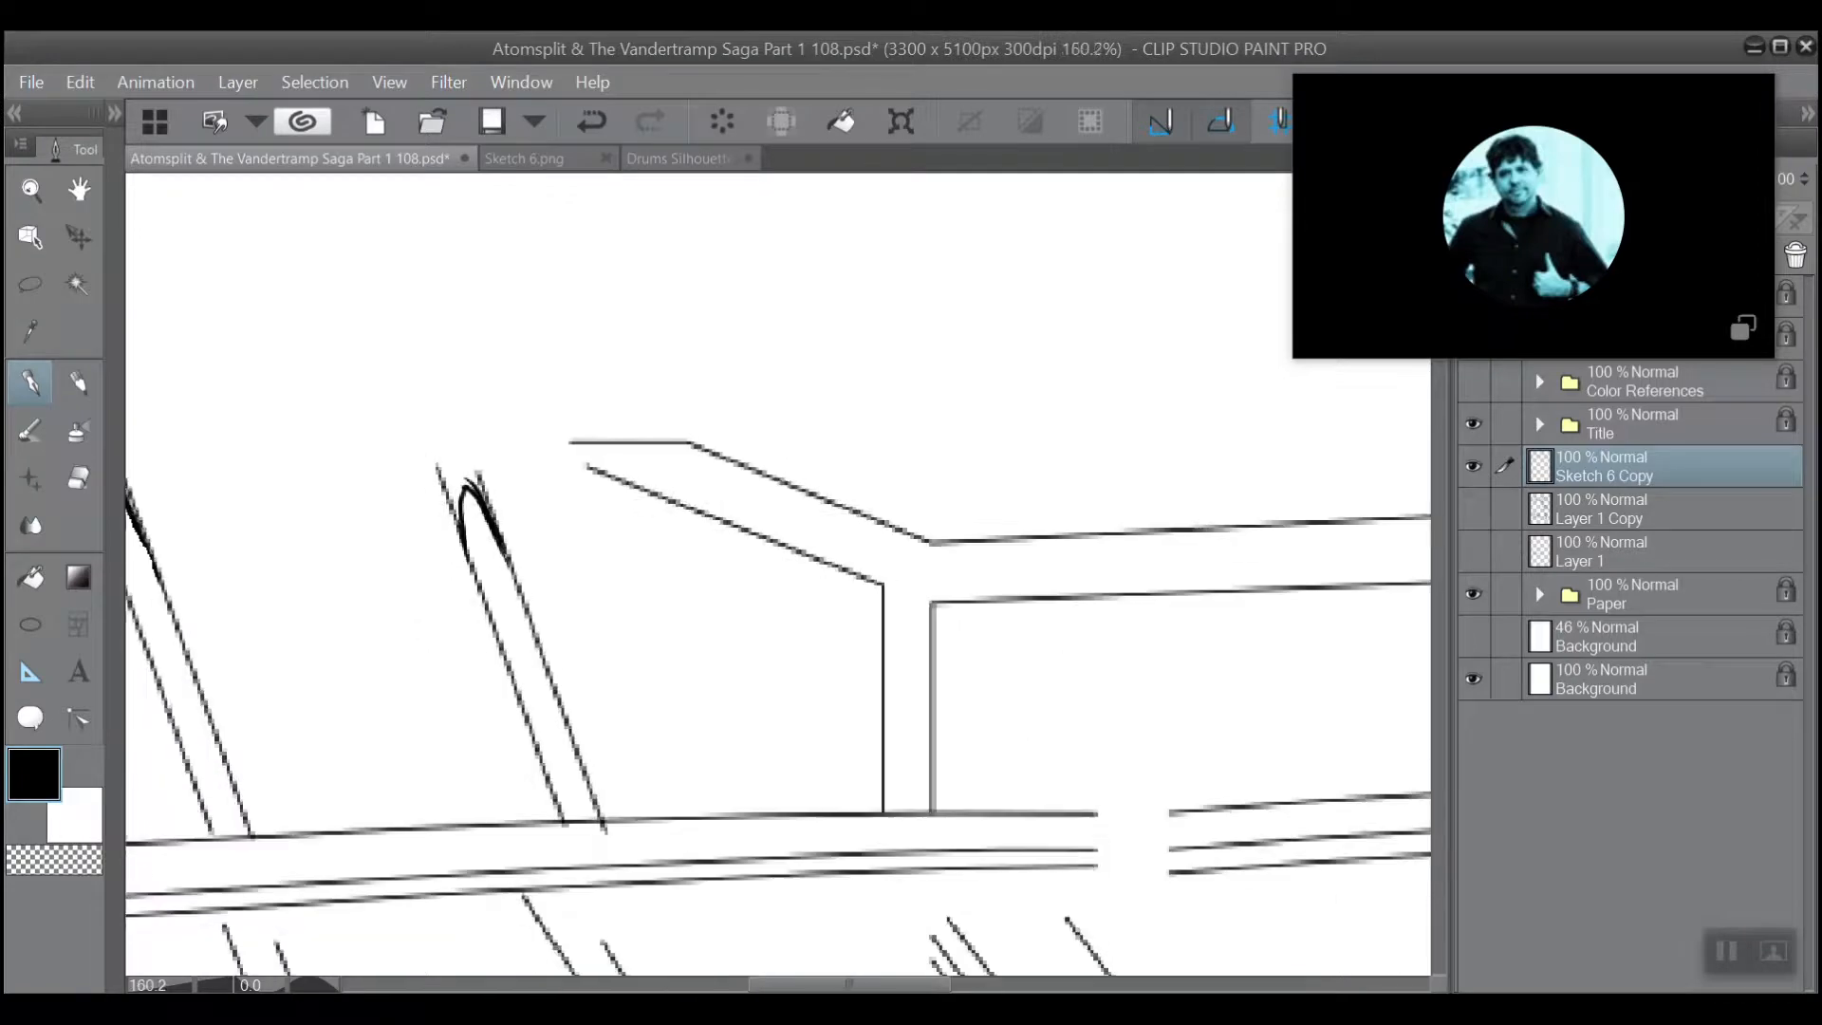
{"action": "scroll", "coordinate": [503, 541], "scroll_direction": "down", "scroll_amount": 3}
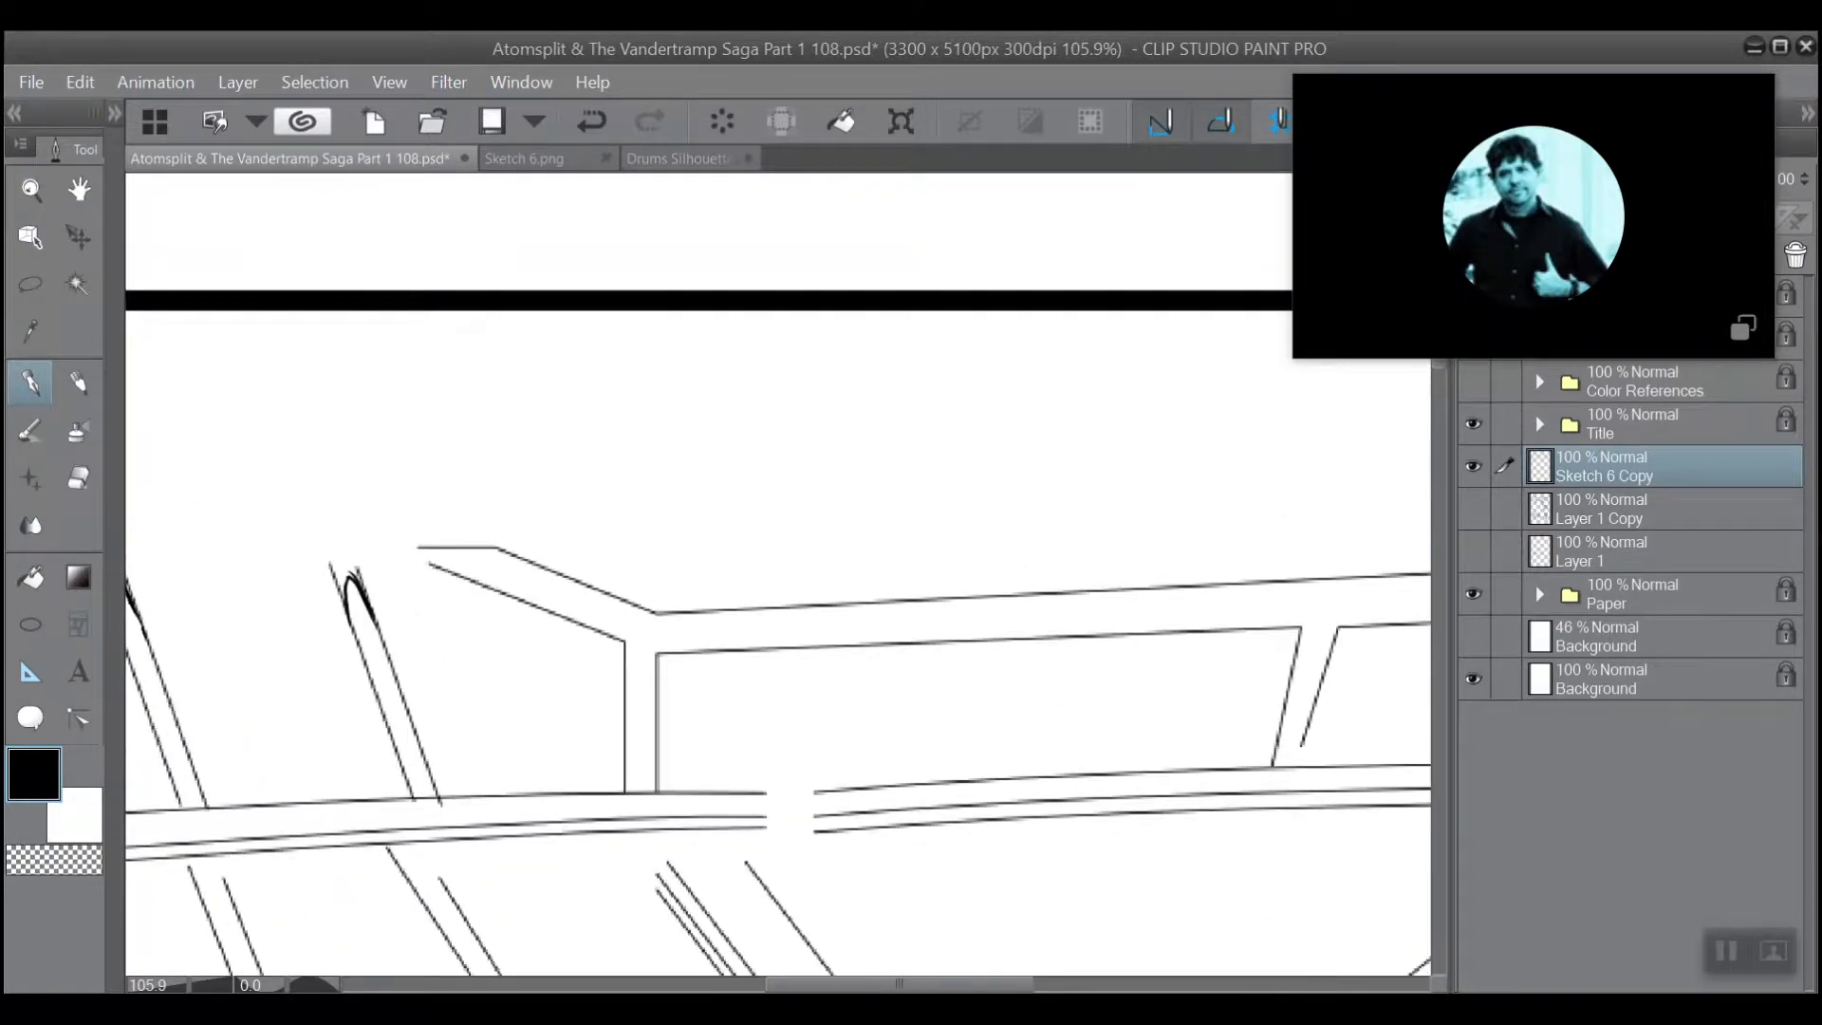
{"action": "scroll", "coordinate": [455, 512], "scroll_direction": "up", "scroll_amount": 2}
{"action": "scroll", "coordinate": [482, 350], "scroll_direction": "up", "scroll_amount": 1}
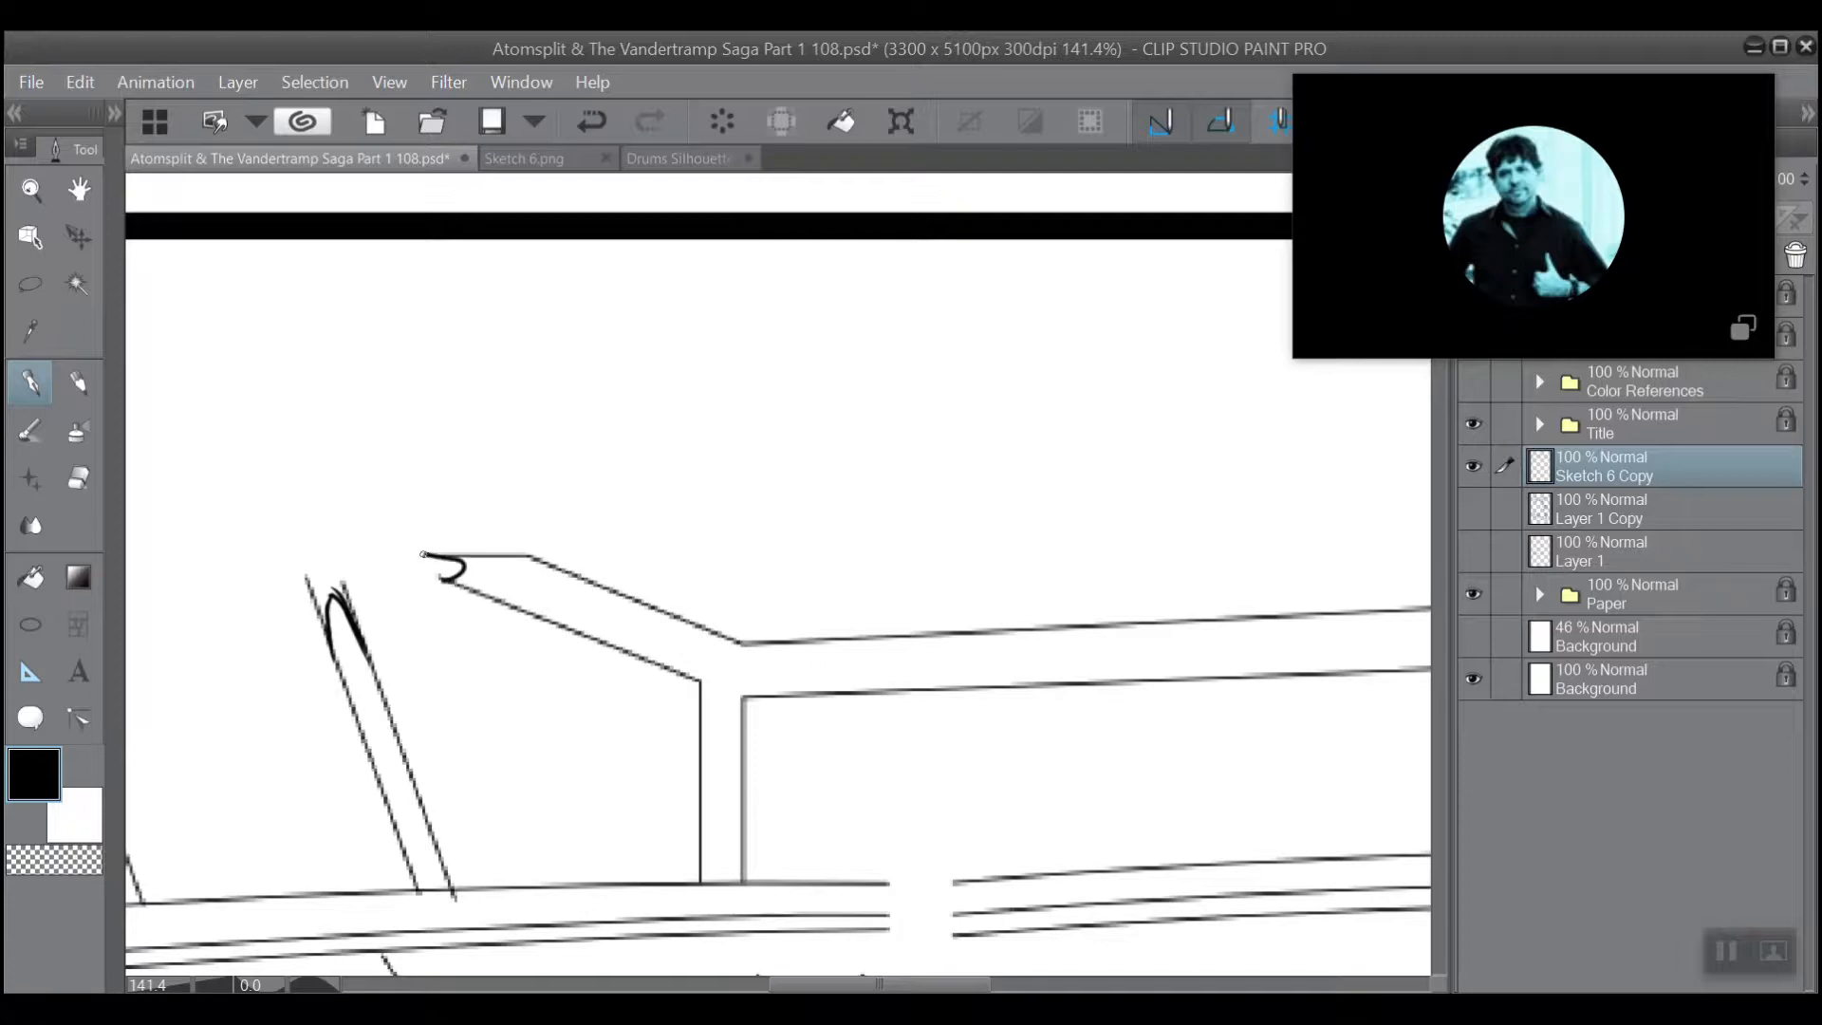
Ink an arched stroke bridging the gap in the curved rail's upper lines, redoing it until it meets both sides.
{"action": "scroll", "coordinate": [907, 383], "scroll_direction": "down", "scroll_amount": 3}
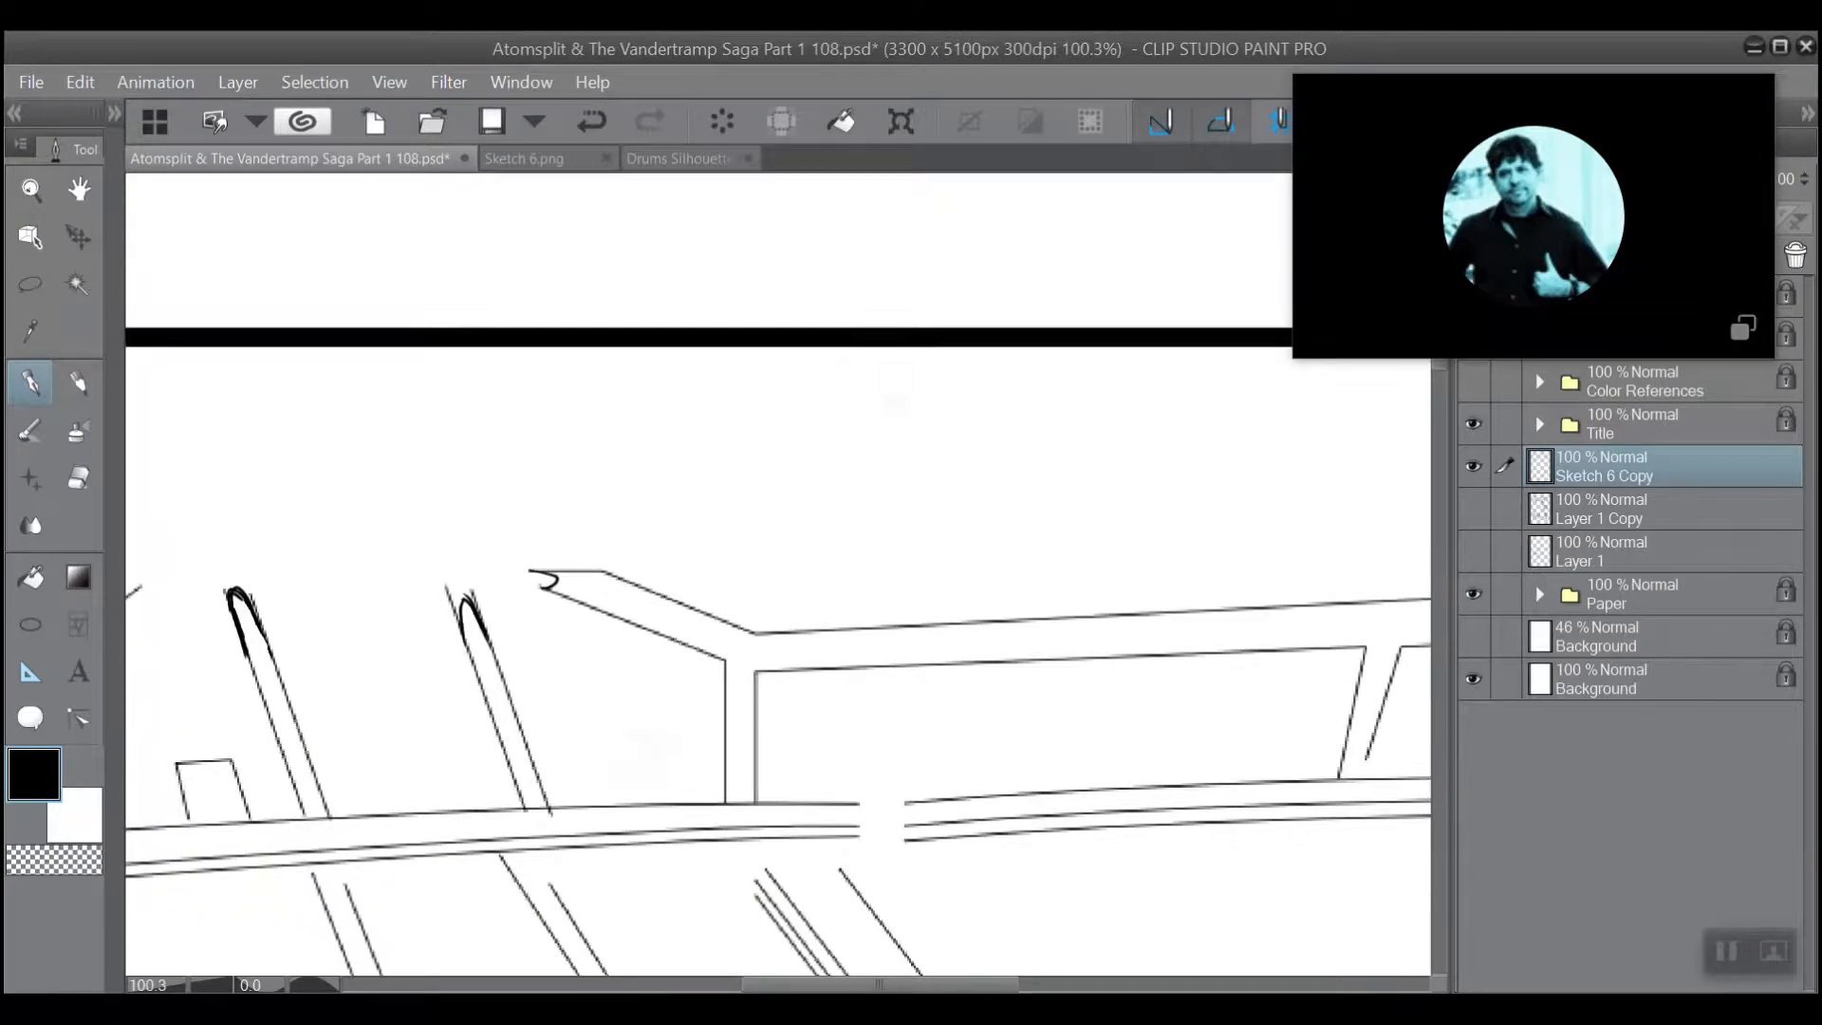
{"action": "left_click_drag", "start_coordinate": [1058, 453], "coordinate": [863, 323]}
{"action": "scroll", "coordinate": [862, 322], "scroll_direction": "up", "scroll_amount": 2}
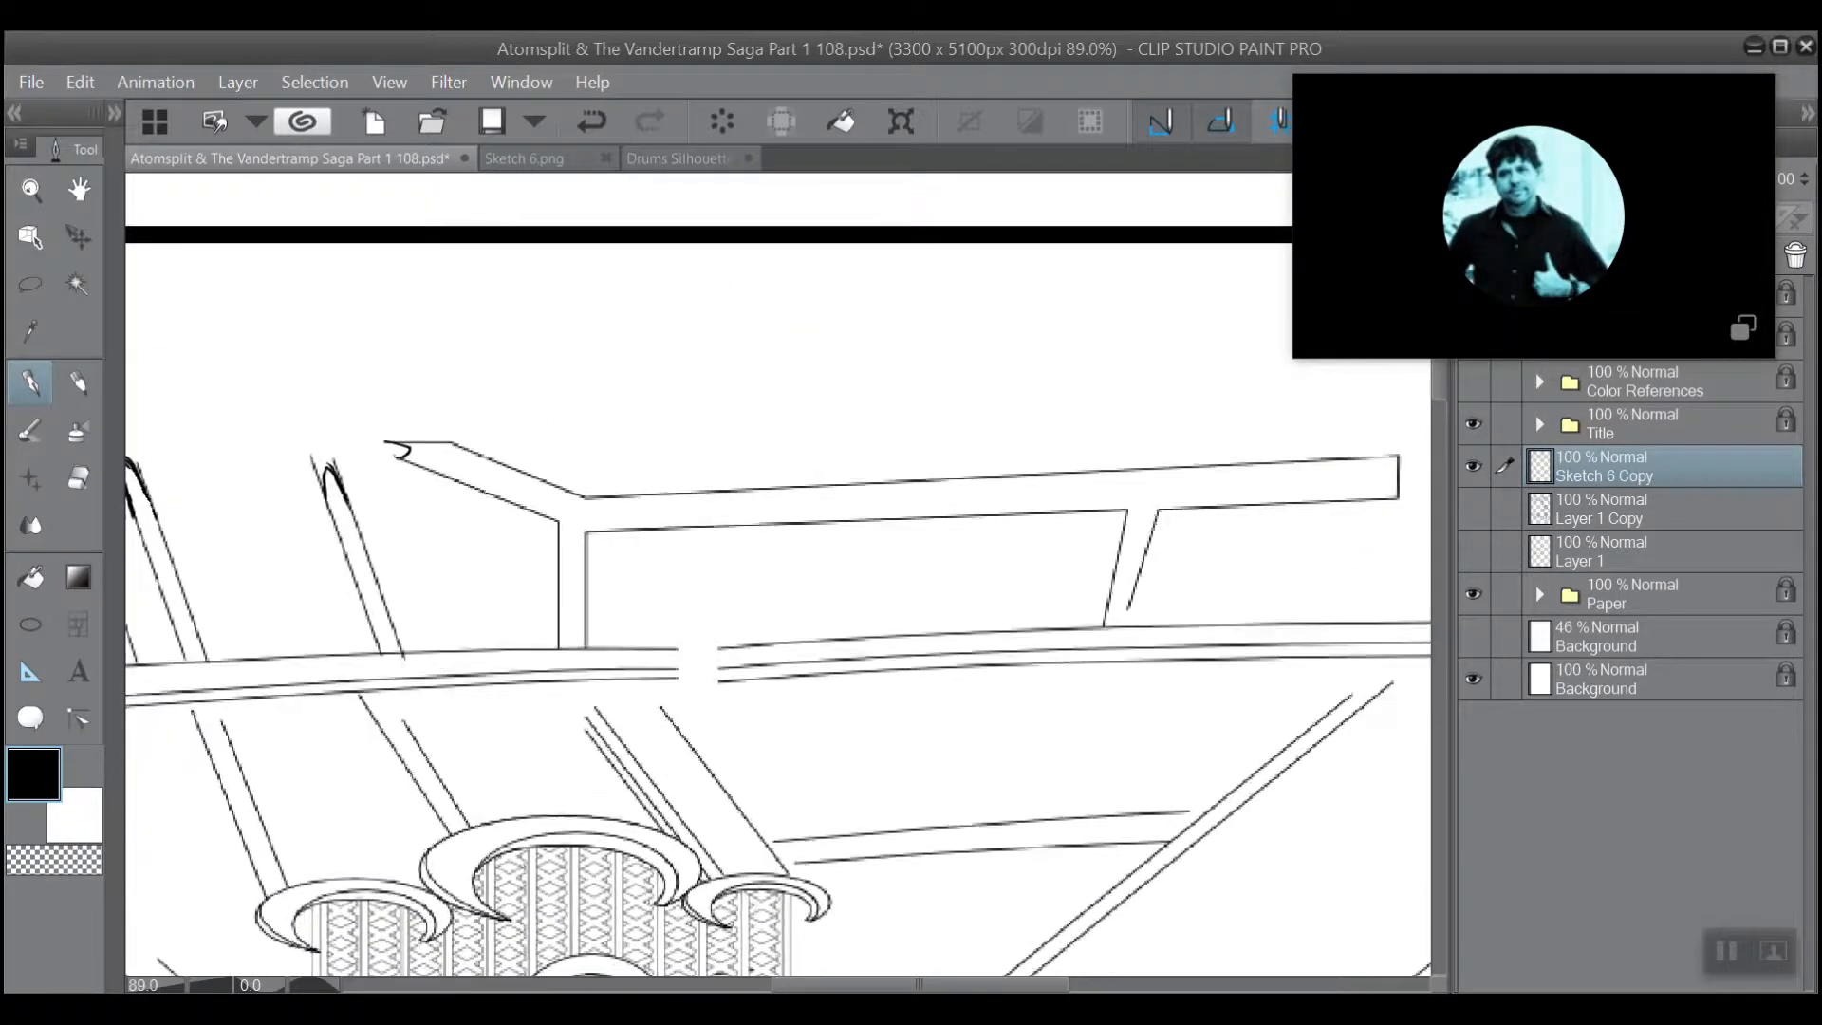
{"action": "scroll", "coordinate": [681, 529], "scroll_direction": "up", "scroll_amount": 3}
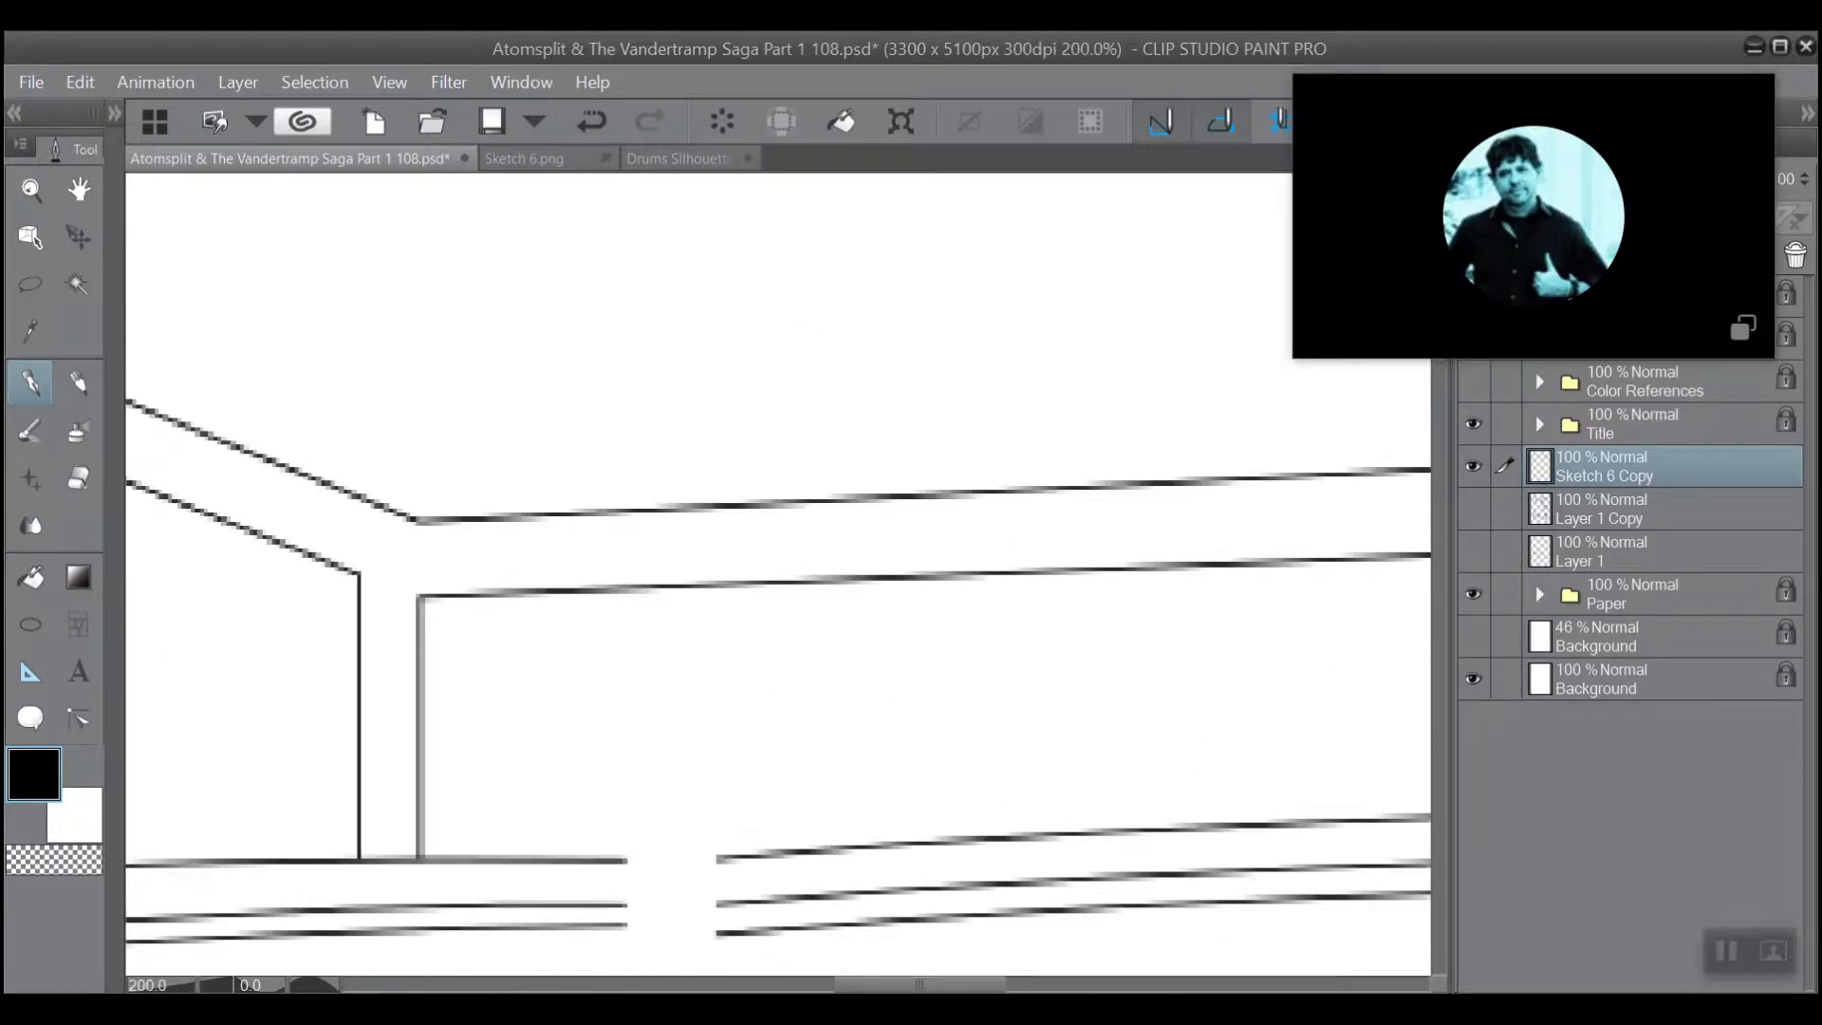
{"action": "mouse_move", "coordinate": [623, 793]}
{"action": "left_mouse_down"}
{"action": "mouse_move", "coordinate": [541, 618]}
{"action": "mouse_move", "coordinate": [558, 621]}
{"action": "left_mouse_up"}
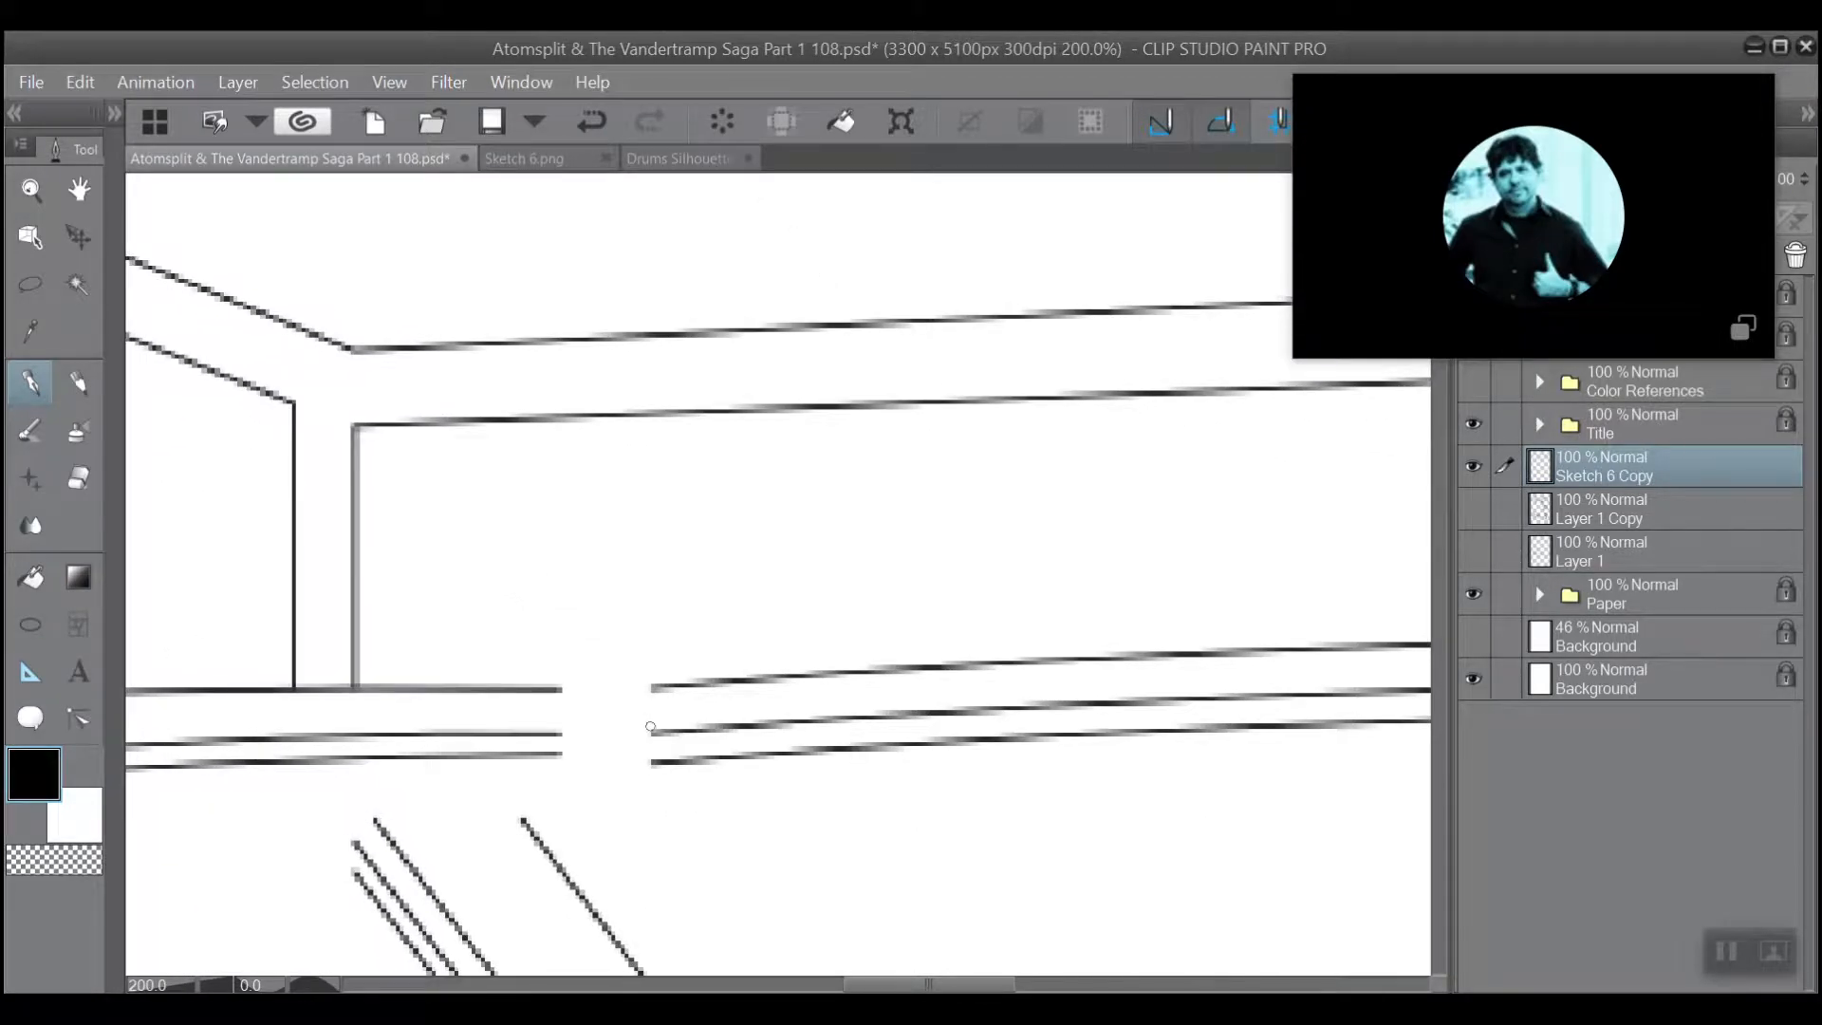
{"action": "left_click_drag", "start_coordinate": [650, 682], "coordinate": [558, 693]}
{"action": "left_click", "coordinate": [583, 124]}
{"action": "mouse_move", "coordinate": [657, 703]}
{"action": "left_mouse_down"}
{"action": "mouse_move", "coordinate": [573, 693]}
{"action": "mouse_move", "coordinate": [548, 731]}
{"action": "left_mouse_up"}
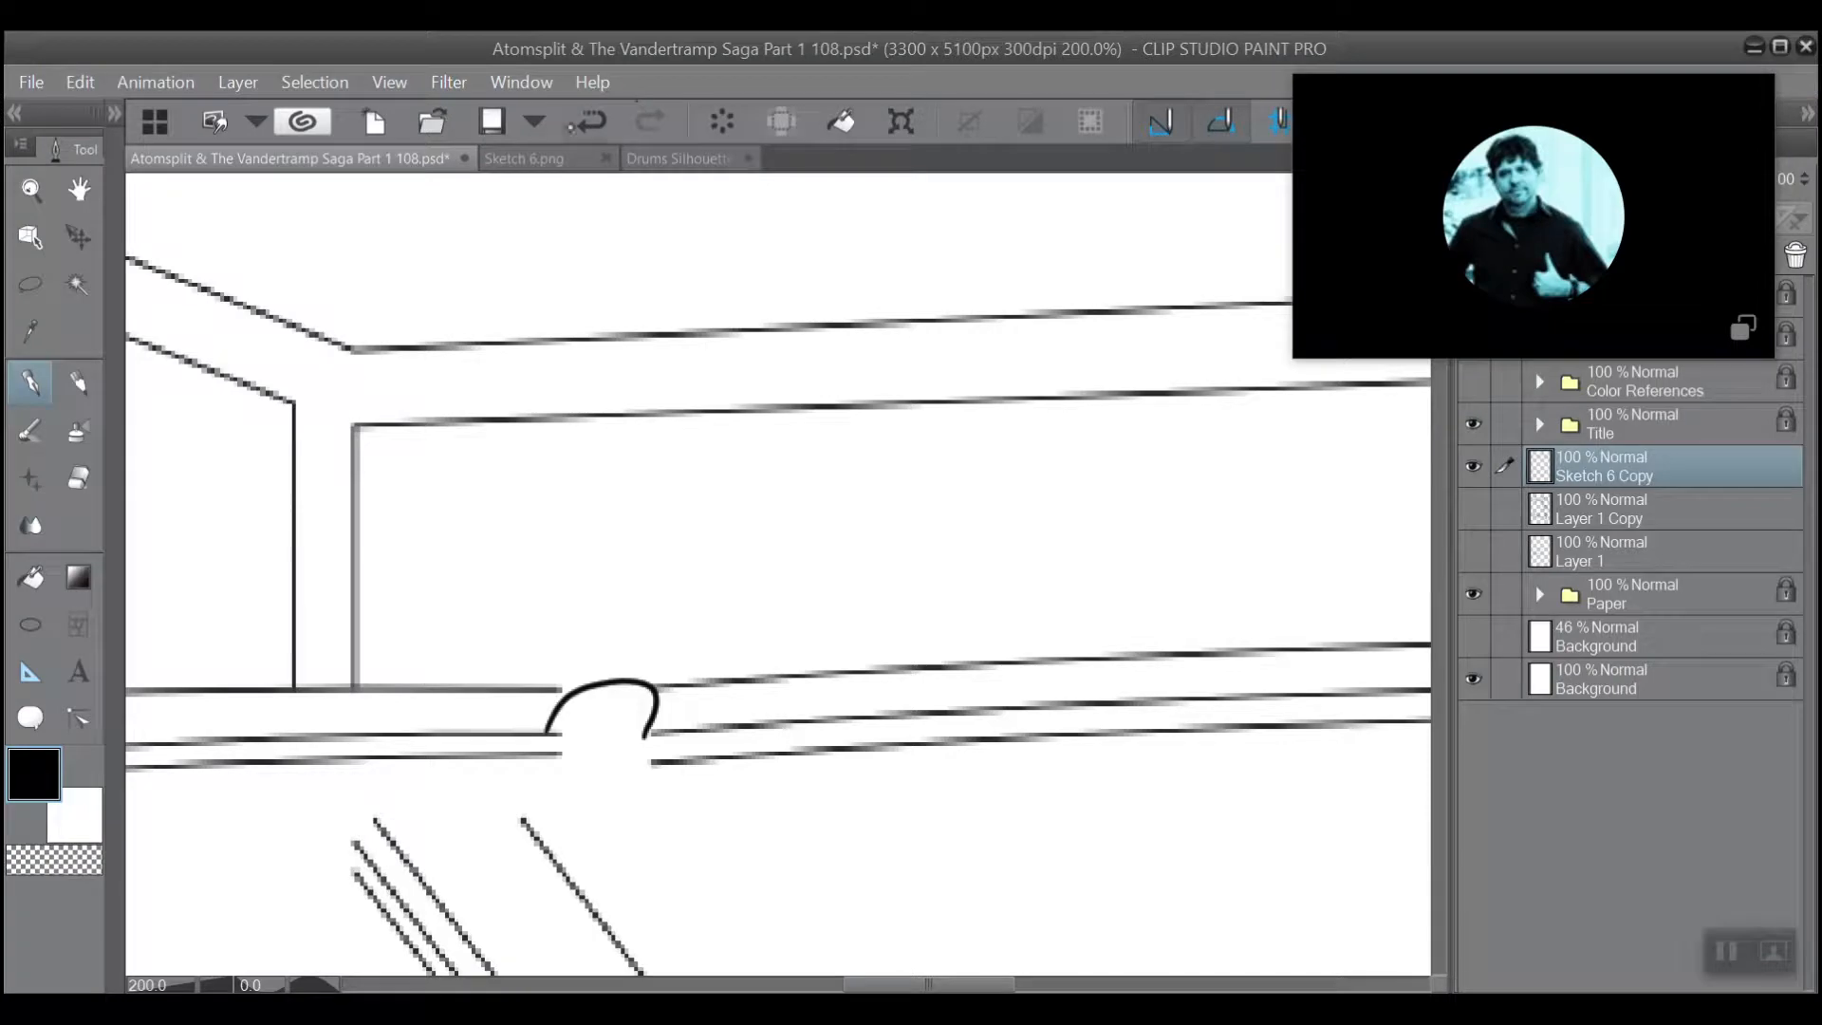
{"action": "left_click", "coordinate": [587, 123]}
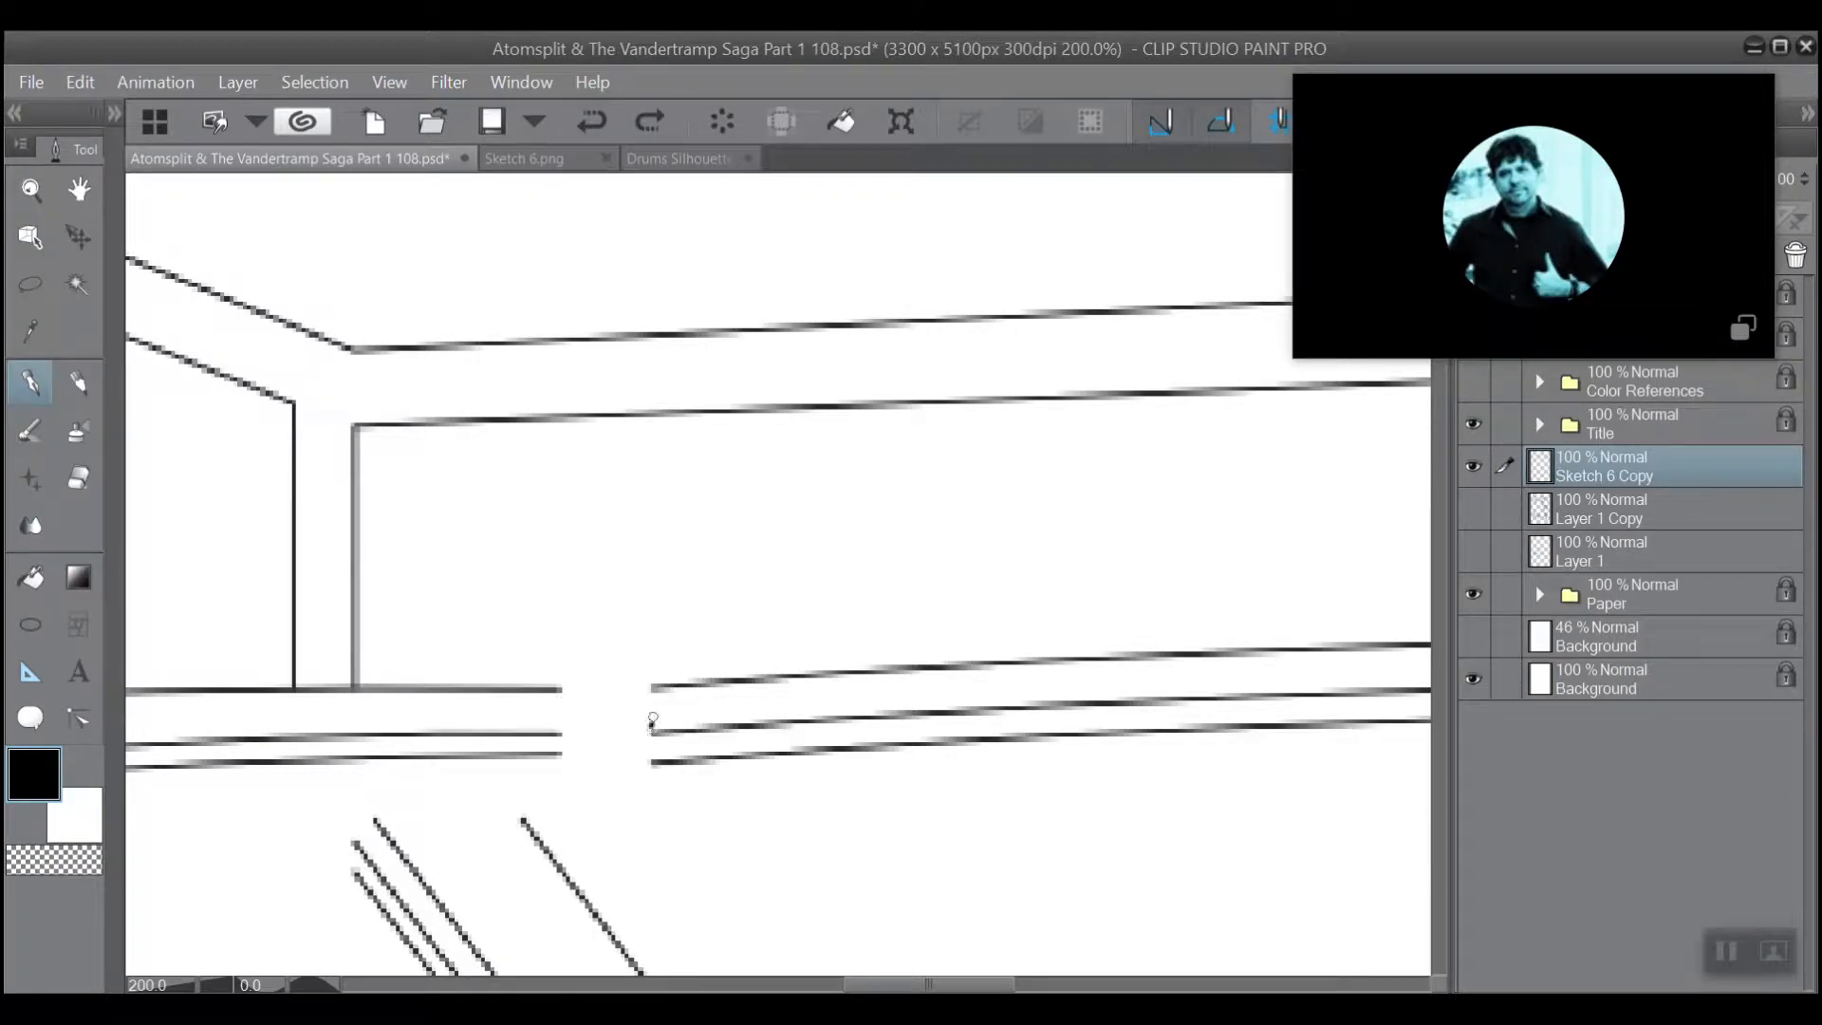
{"action": "mouse_move", "coordinate": [653, 722]}
{"action": "left_mouse_down"}
{"action": "mouse_move", "coordinate": [641, 682]}
{"action": "mouse_move", "coordinate": [531, 734]}
{"action": "left_mouse_up"}
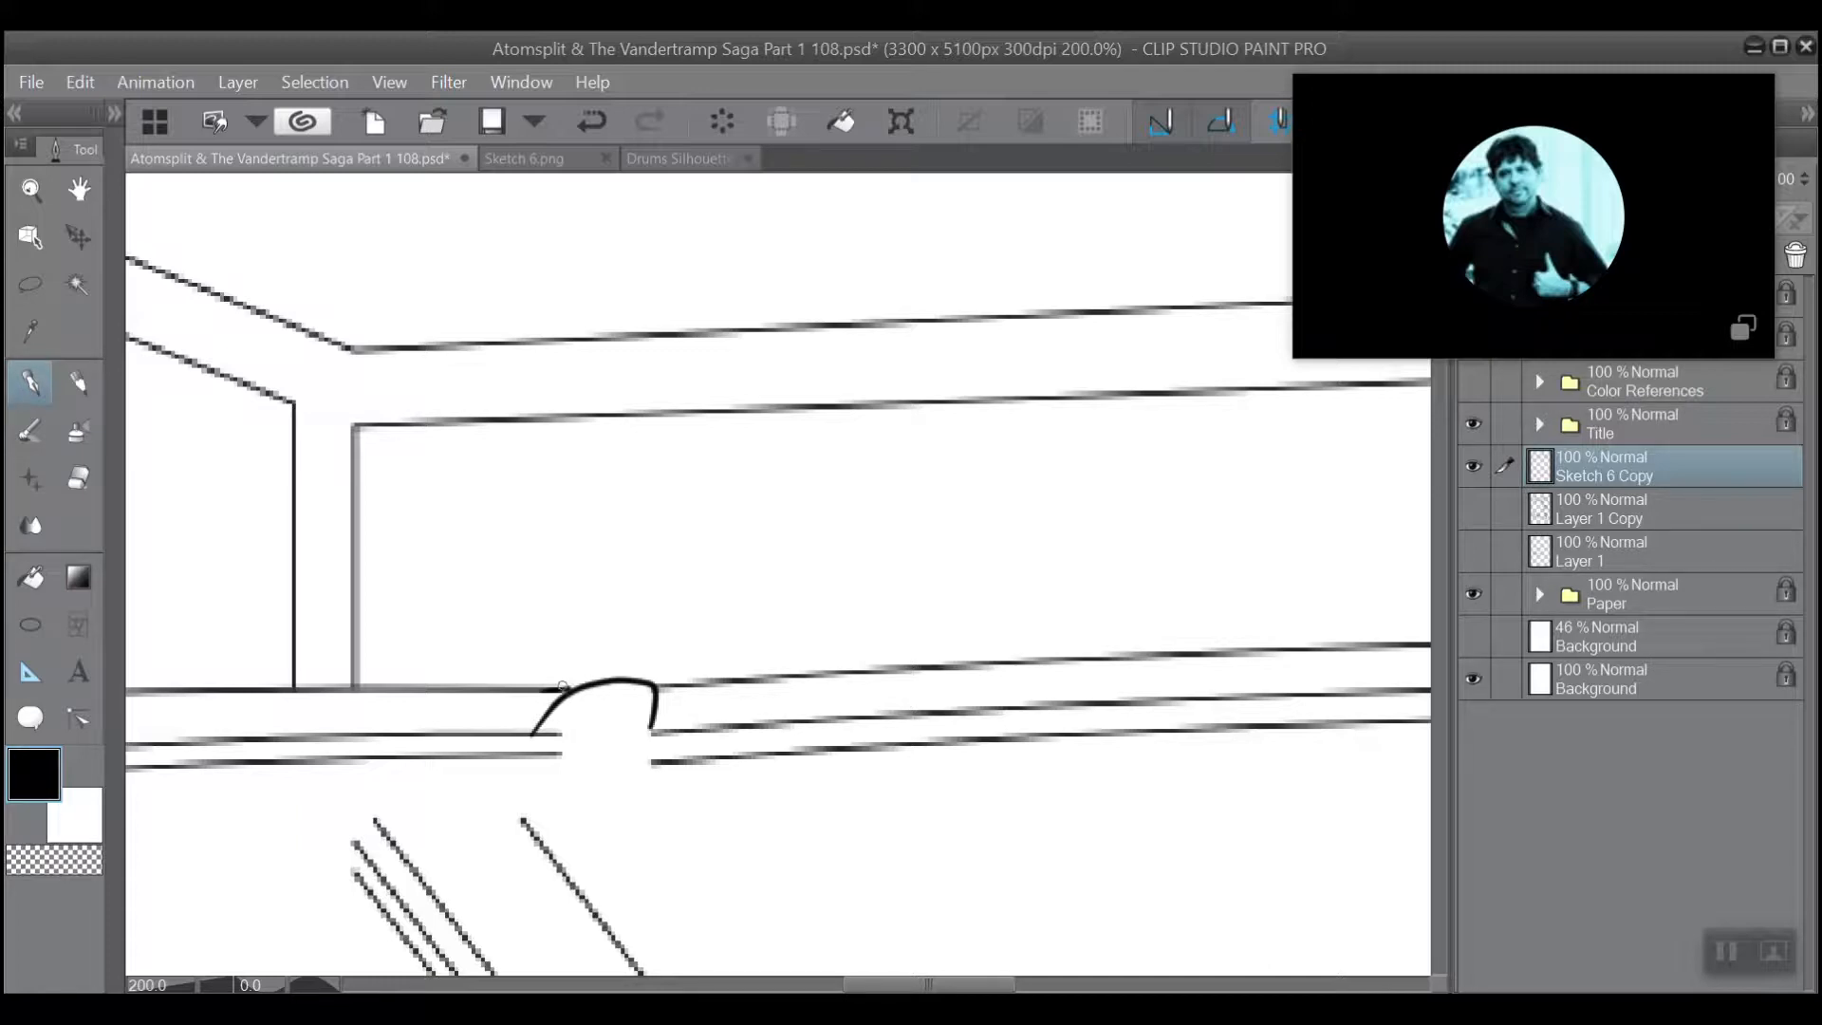
{"action": "left_click_drag", "start_coordinate": [563, 687], "coordinate": [580, 684]}
Ink a curved stroke joining the two open line ends at the foot of the short slanted support, redoing it until it fits.
{"action": "scroll", "coordinate": [753, 441], "scroll_direction": "down", "scroll_amount": 5}
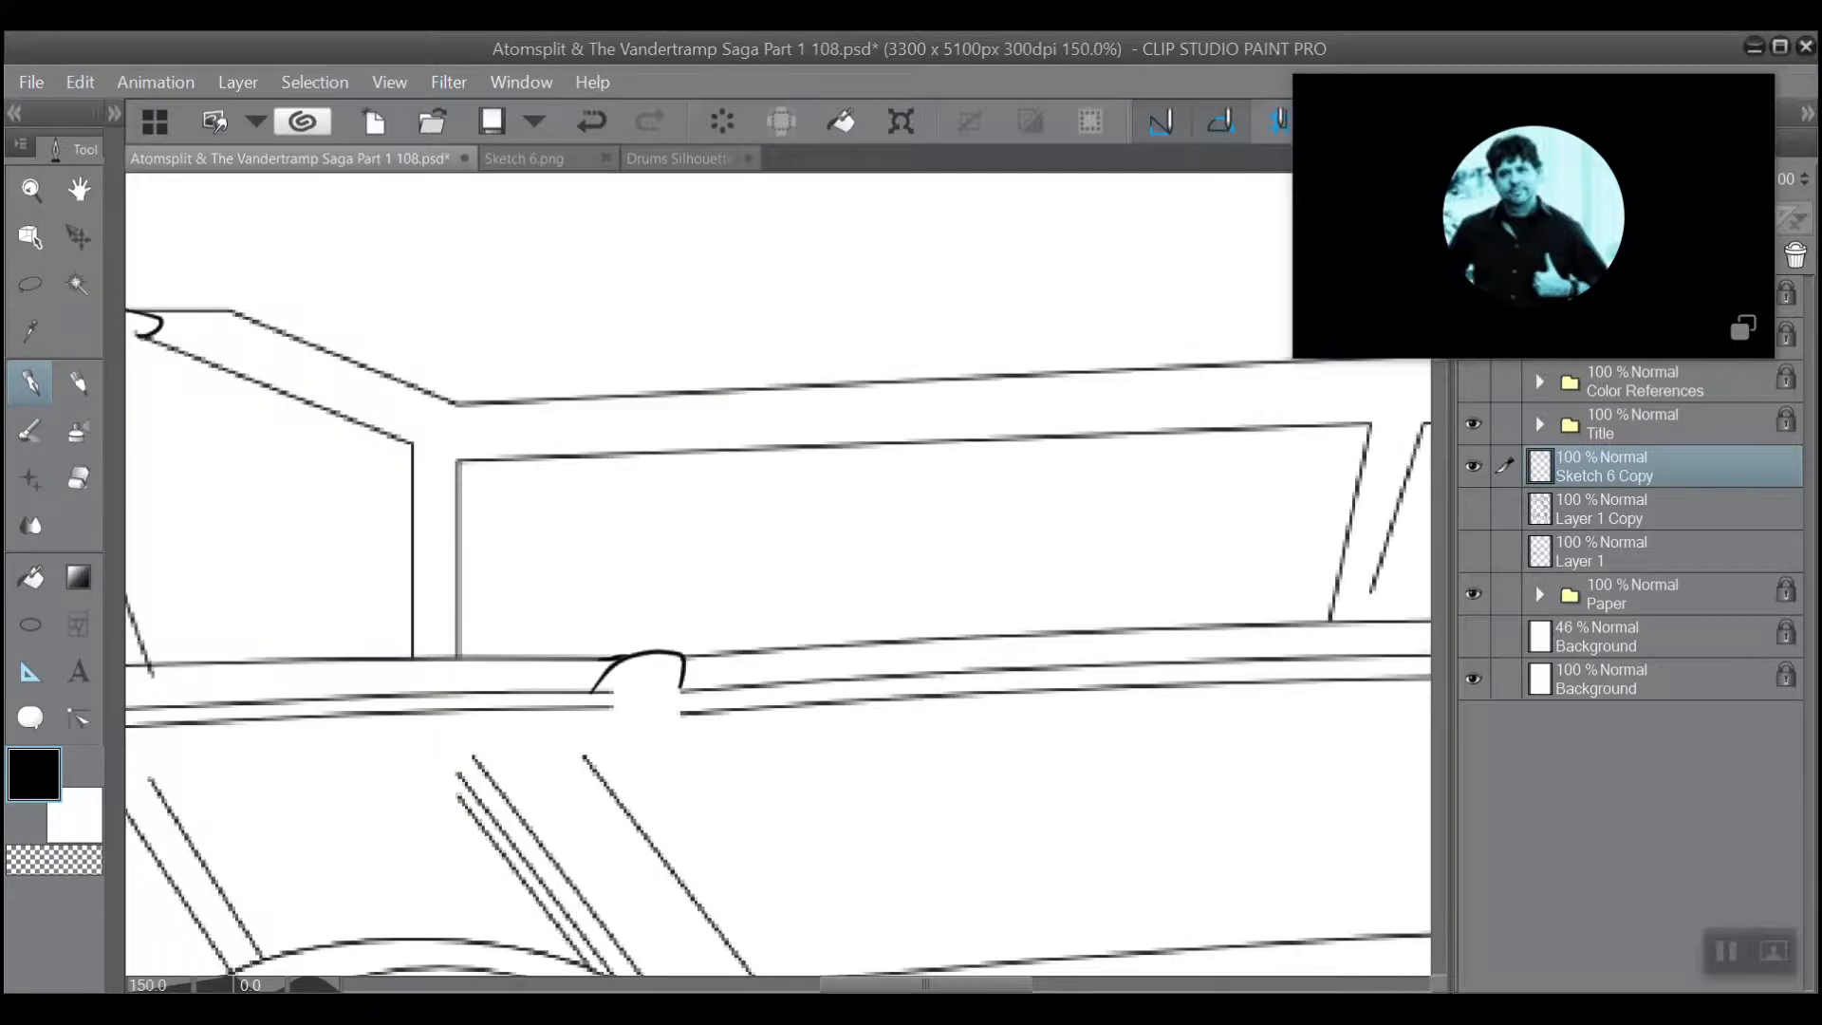
{"action": "scroll", "coordinate": [1268, 484], "scroll_direction": "up", "scroll_amount": 5}
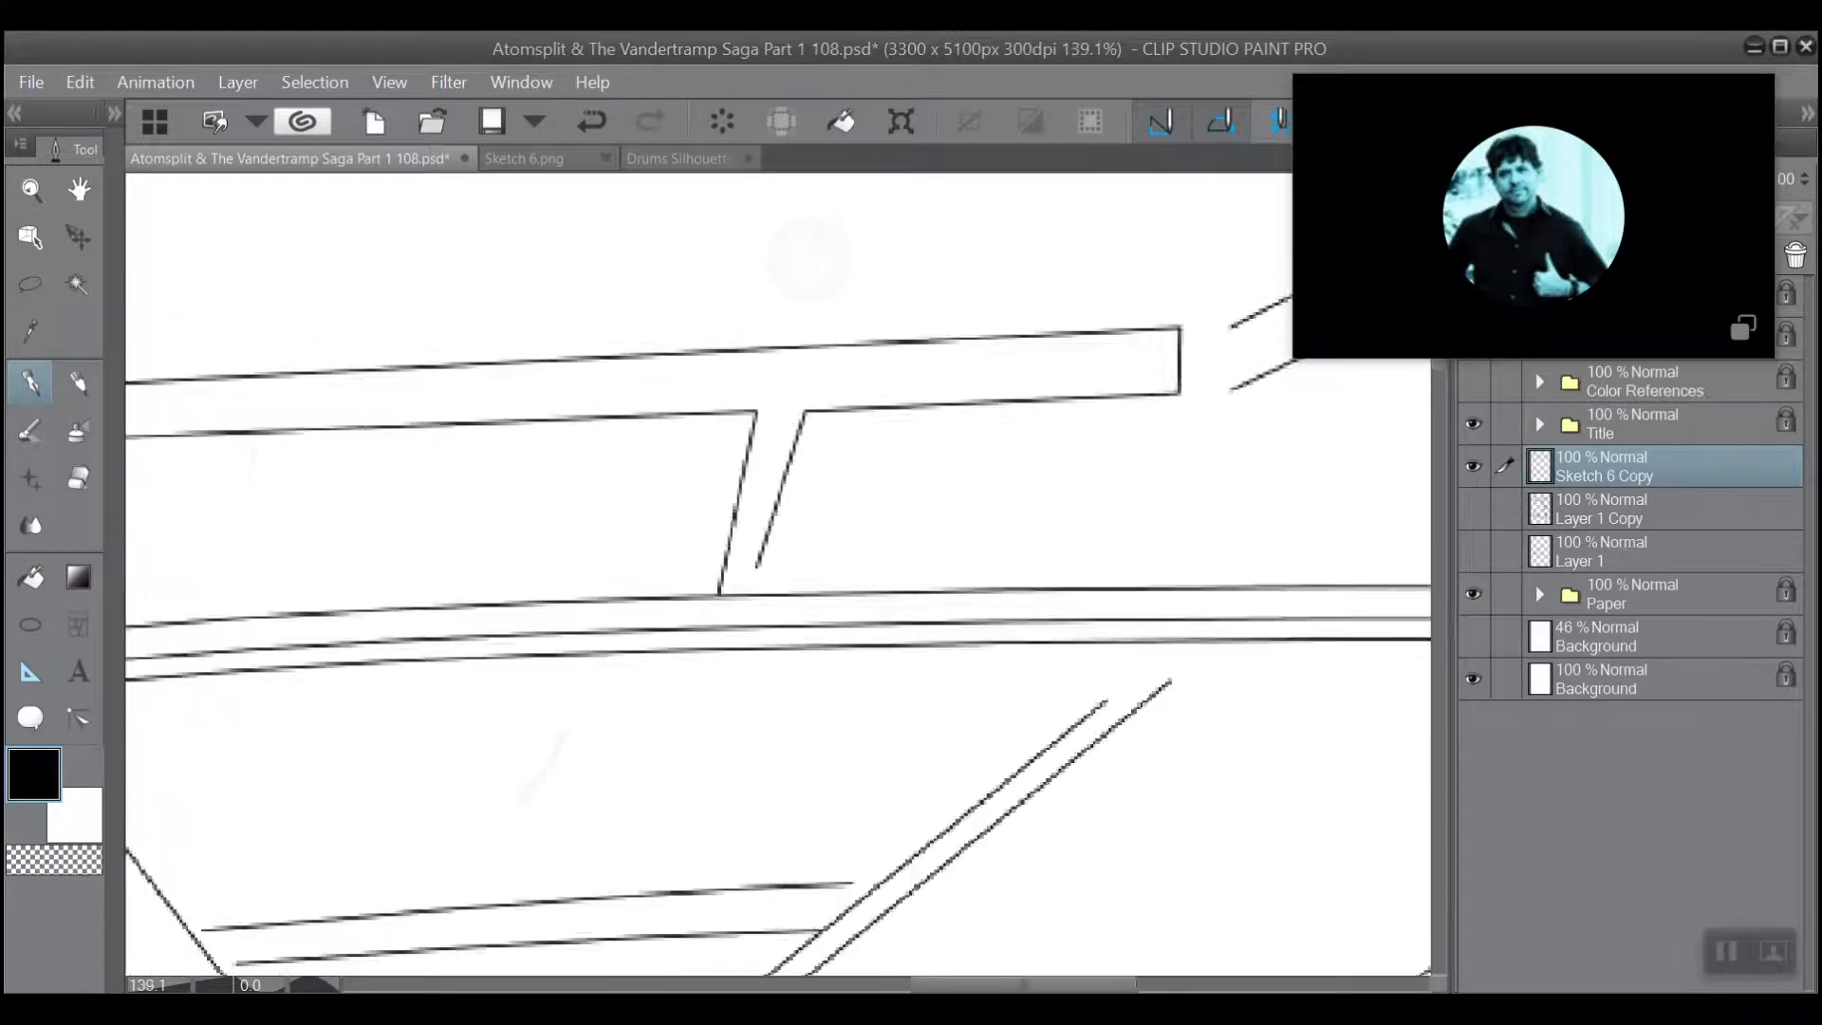
{"action": "scroll", "coordinate": [809, 657], "scroll_direction": "up", "scroll_amount": 1}
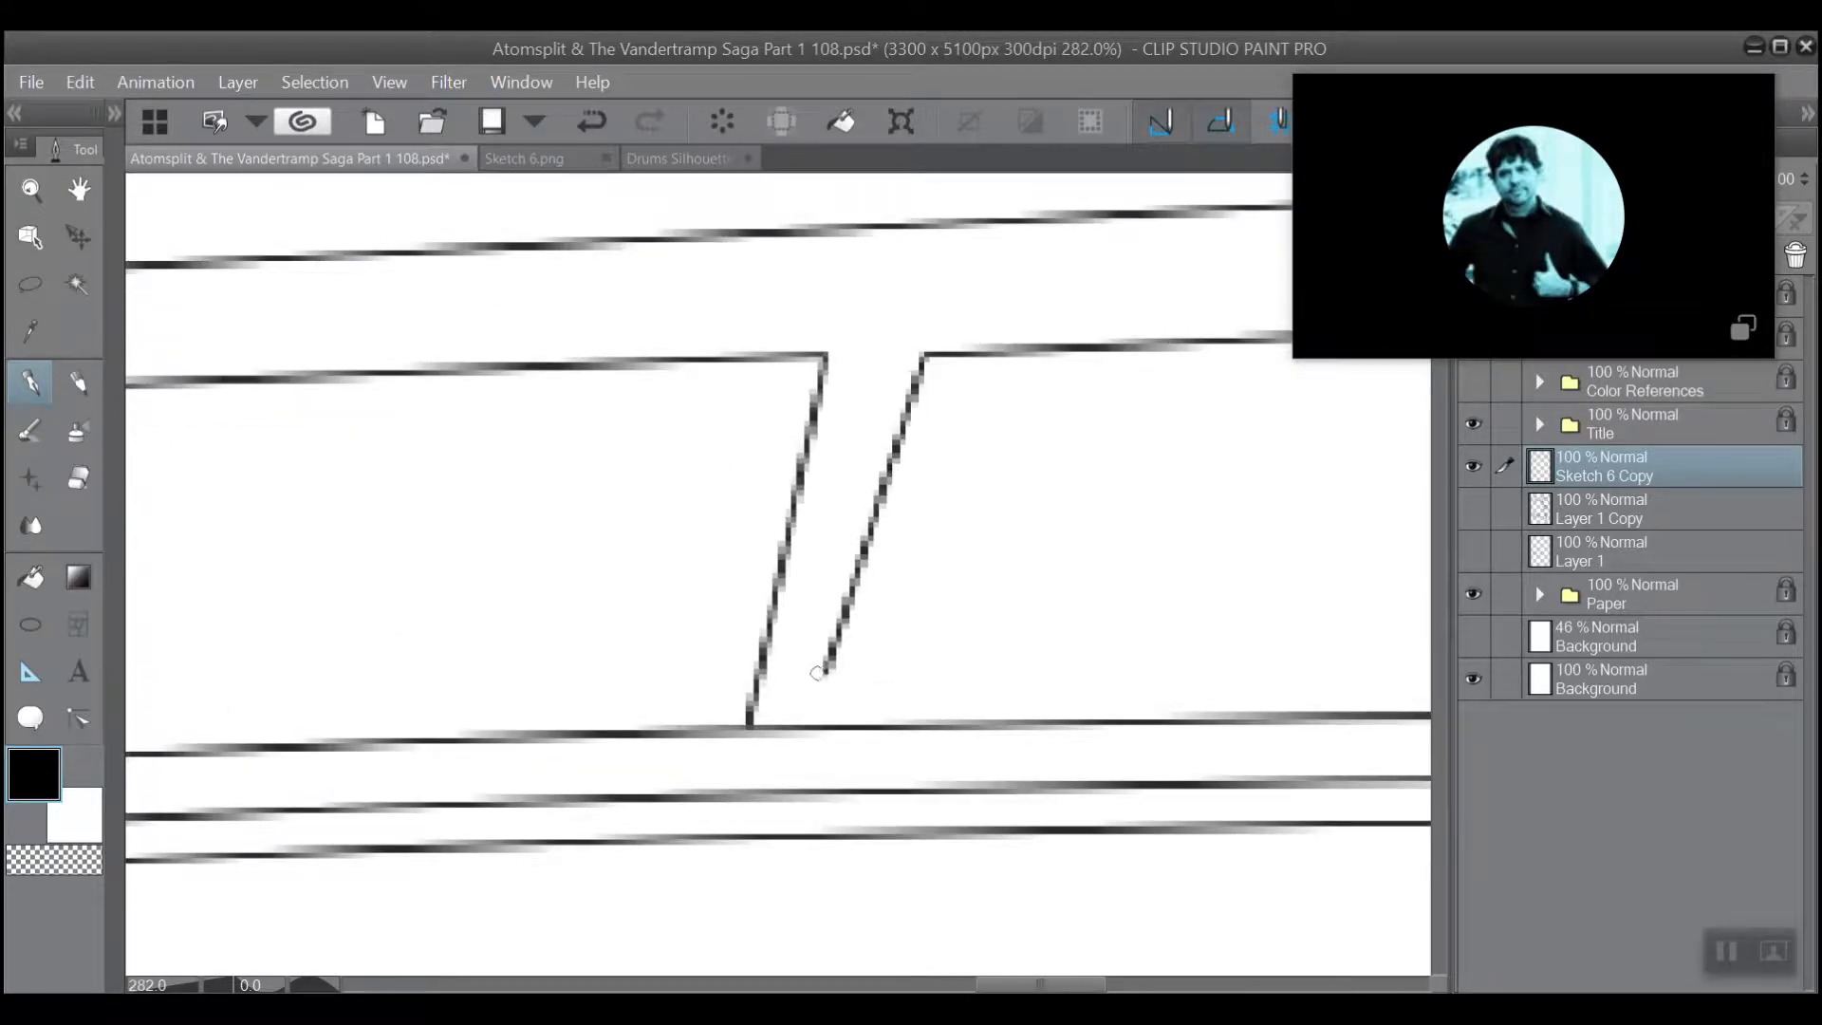
{"action": "left_click_drag", "start_coordinate": [818, 664], "coordinate": [745, 731]}
{"action": "left_click", "coordinate": [589, 121]}
{"action": "mouse_move", "coordinate": [822, 666]}
{"action": "left_mouse_down"}
{"action": "mouse_move", "coordinate": [775, 676]}
{"action": "mouse_move", "coordinate": [745, 727]}
{"action": "left_mouse_up"}
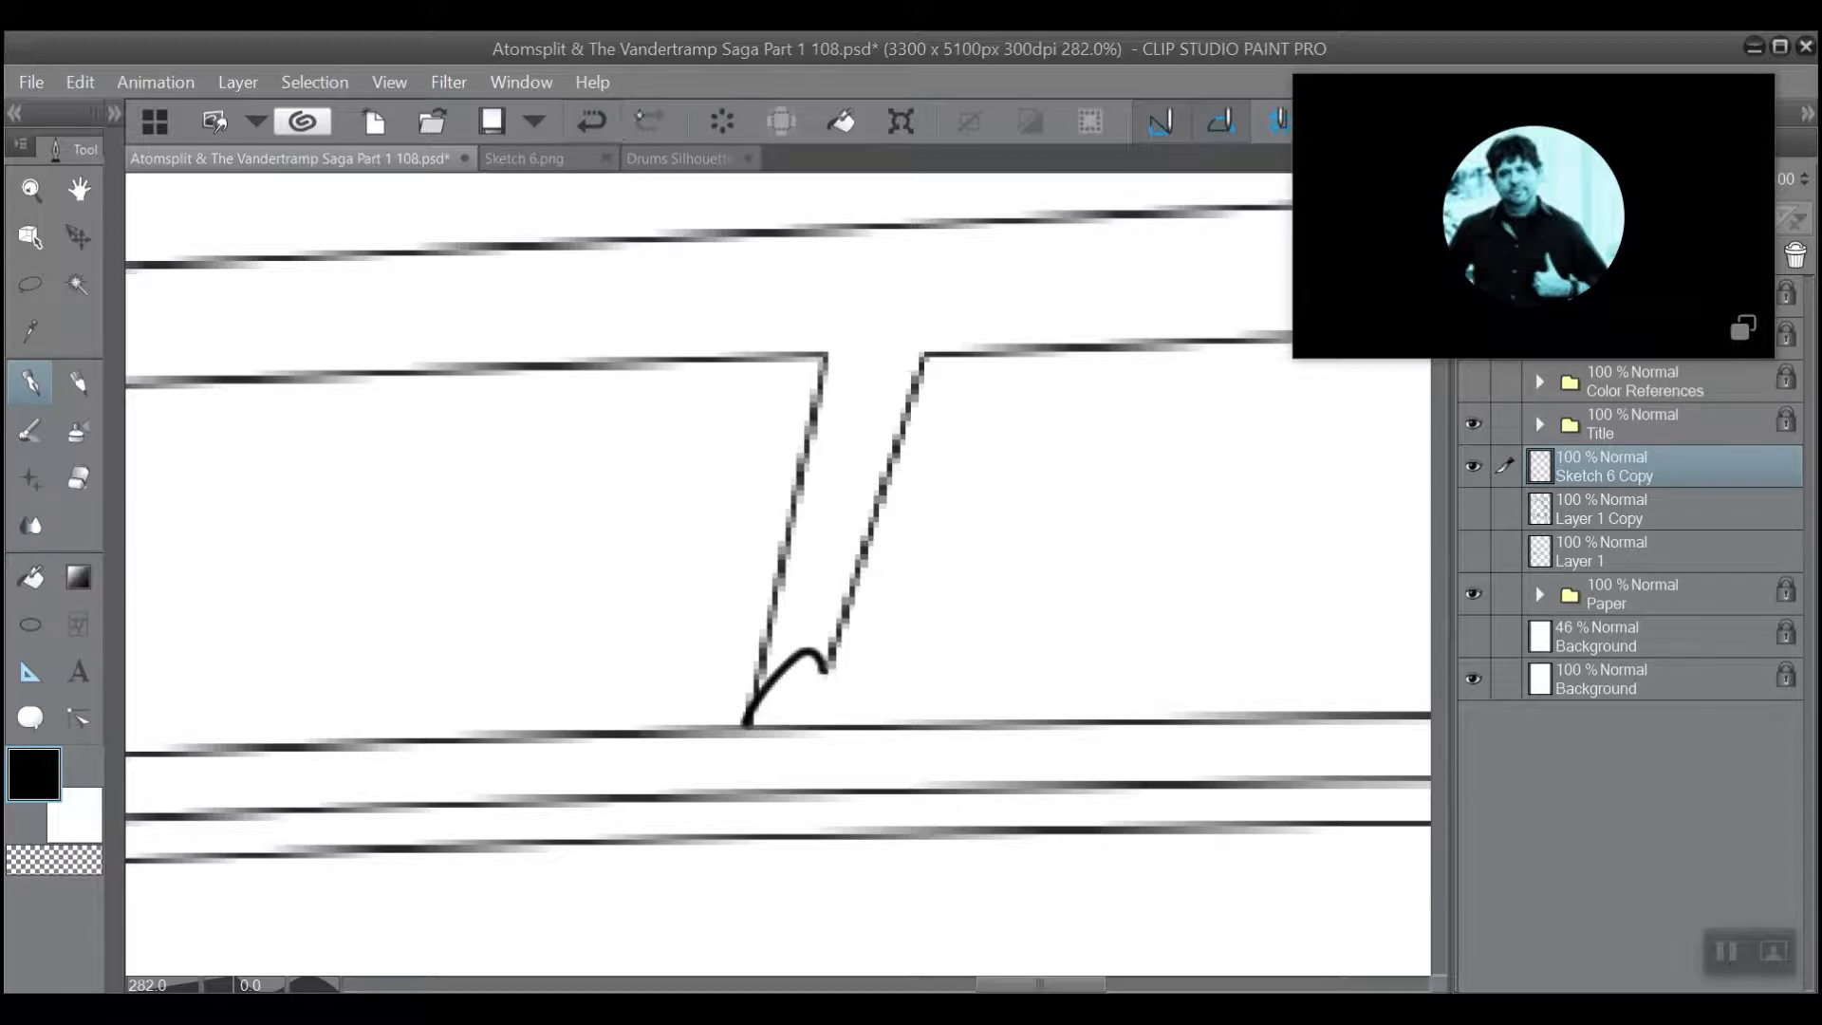
{"action": "key", "text": "ctrl+z"}
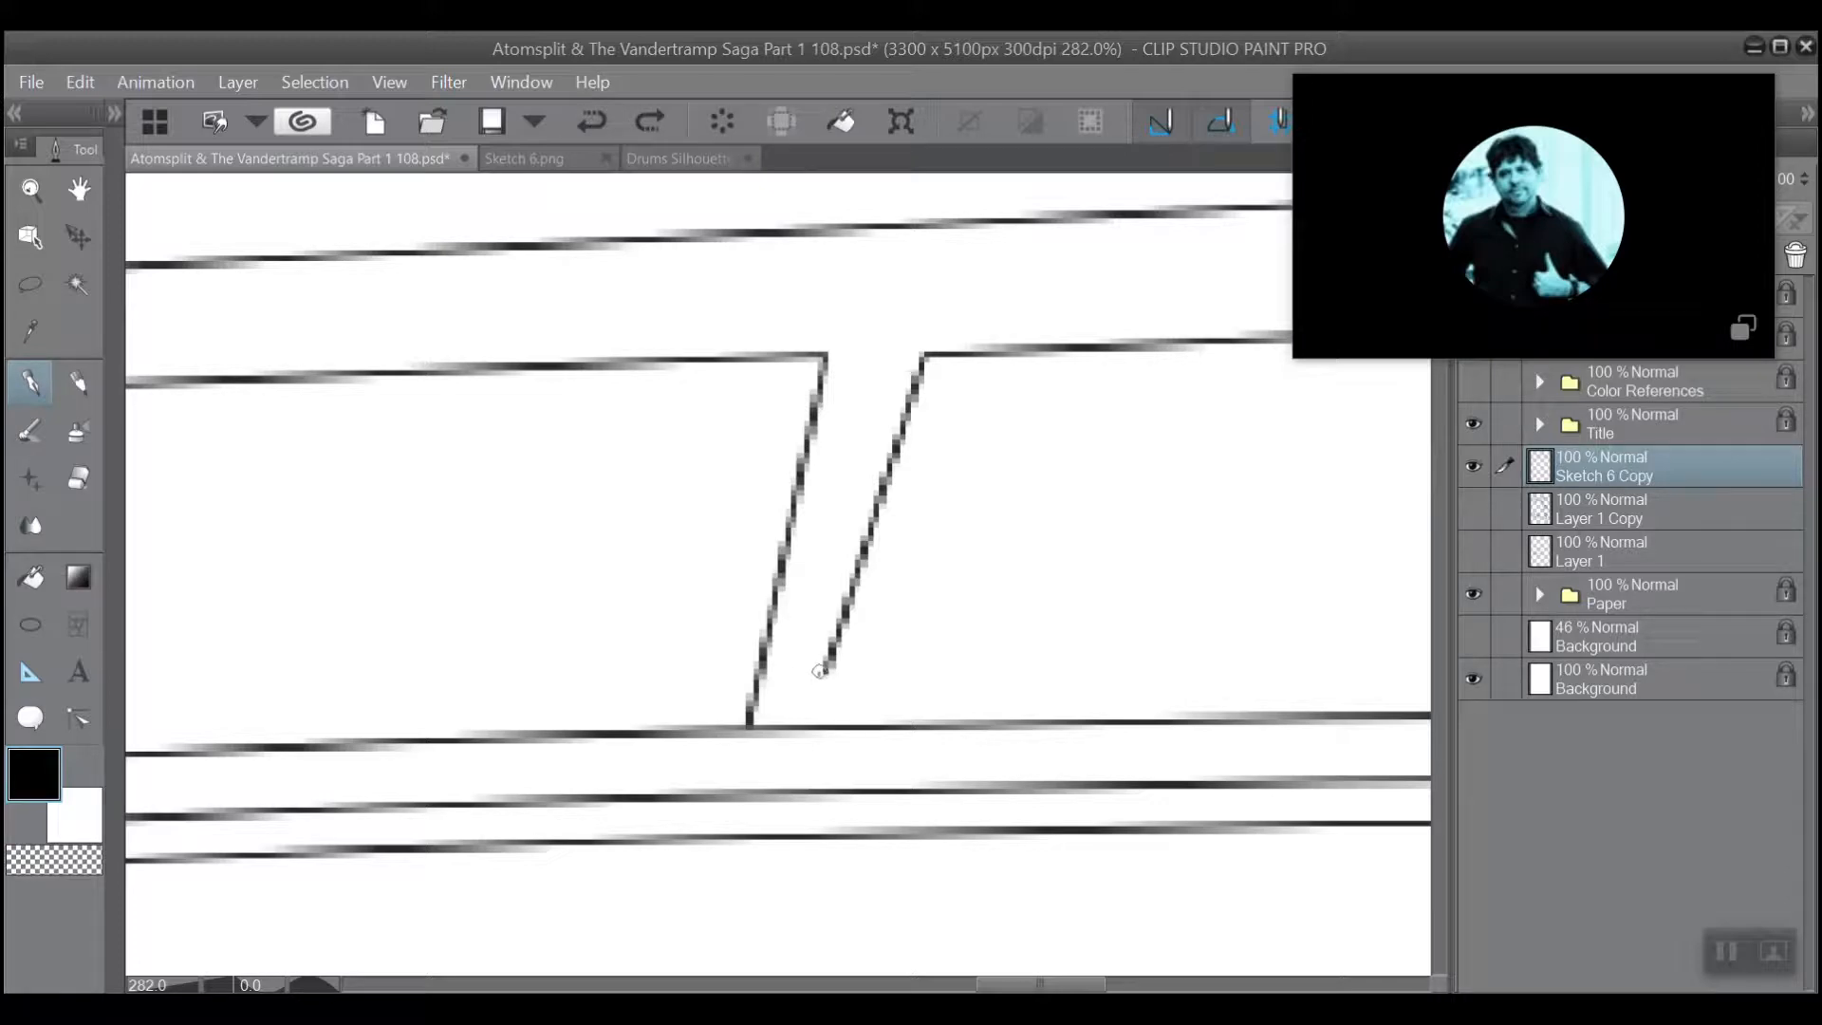
{"action": "mouse_move", "coordinate": [822, 667]}
{"action": "left_mouse_down"}
{"action": "mouse_move", "coordinate": [776, 665]}
{"action": "mouse_move", "coordinate": [745, 727]}
{"action": "left_mouse_up"}
Ink a thick curved cap closing the open lower end of the diagonal beam beside the long horizontal beam.
{"action": "scroll", "coordinate": [817, 541], "scroll_direction": "down", "scroll_amount": 2}
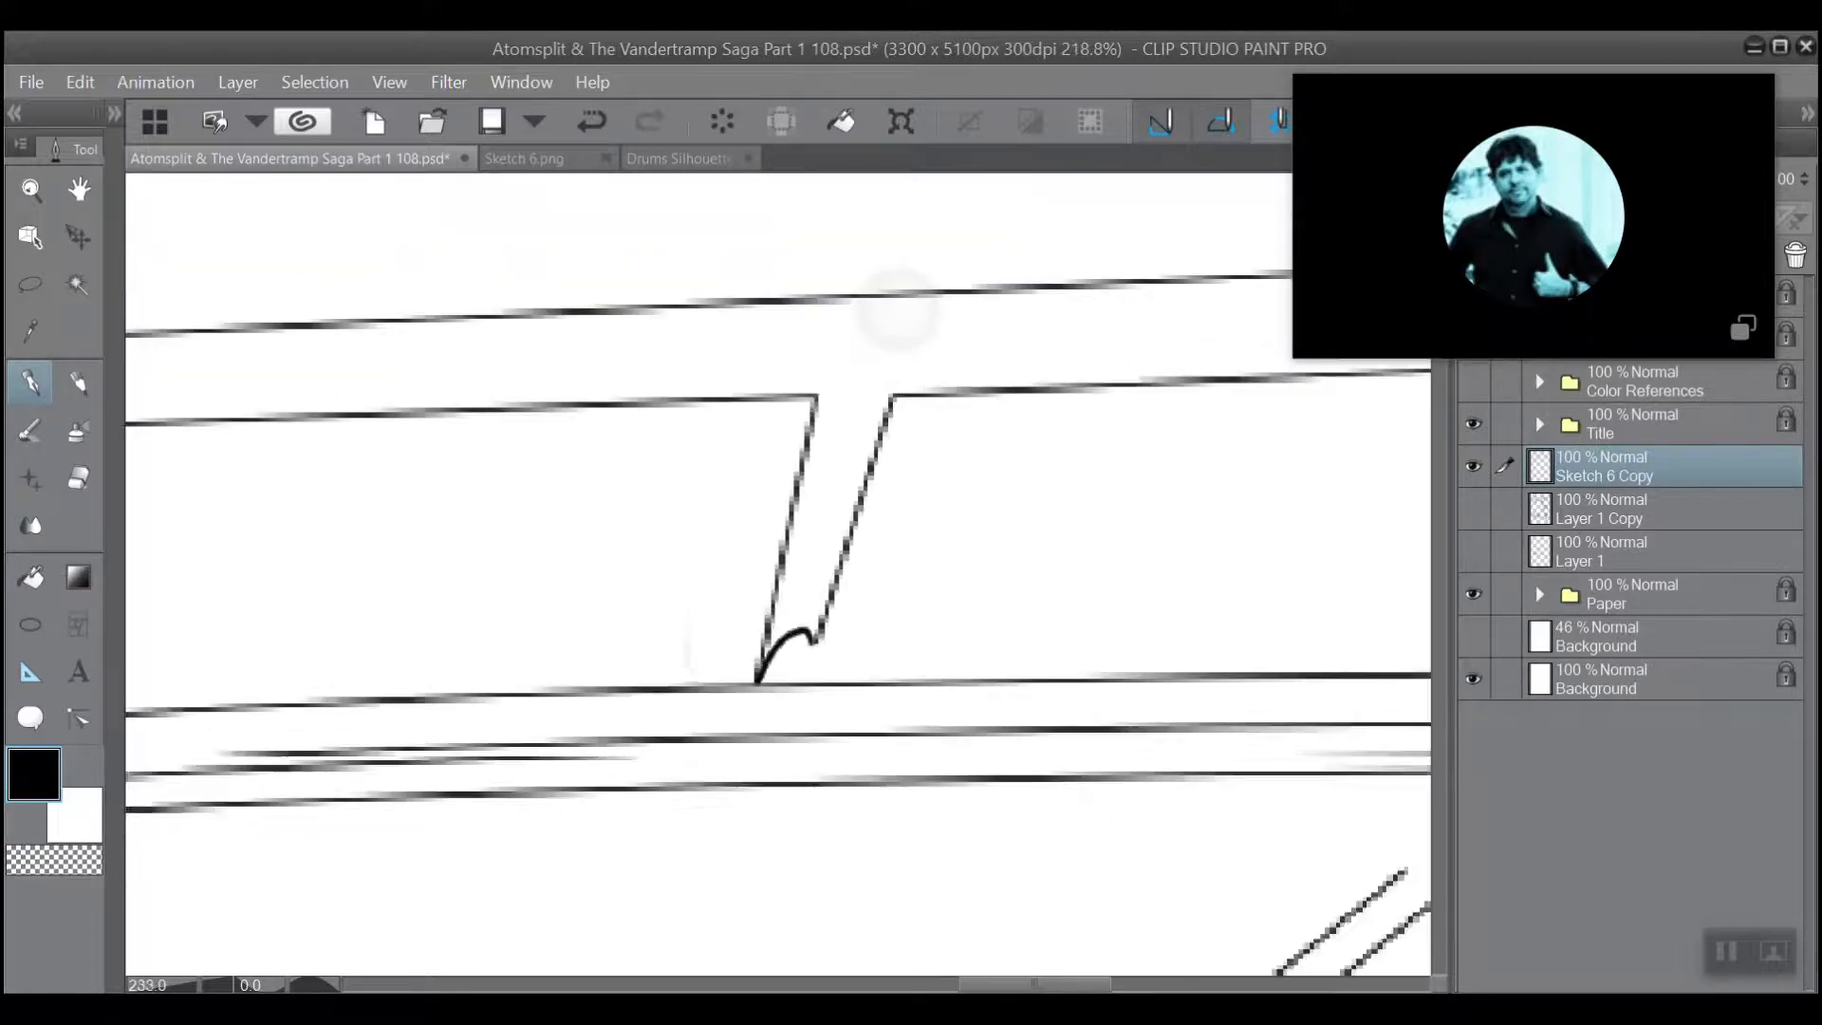
{"action": "scroll", "coordinate": [774, 546], "scroll_direction": "down", "scroll_amount": 1}
{"action": "scroll", "coordinate": [807, 531], "scroll_direction": "down", "scroll_amount": 4}
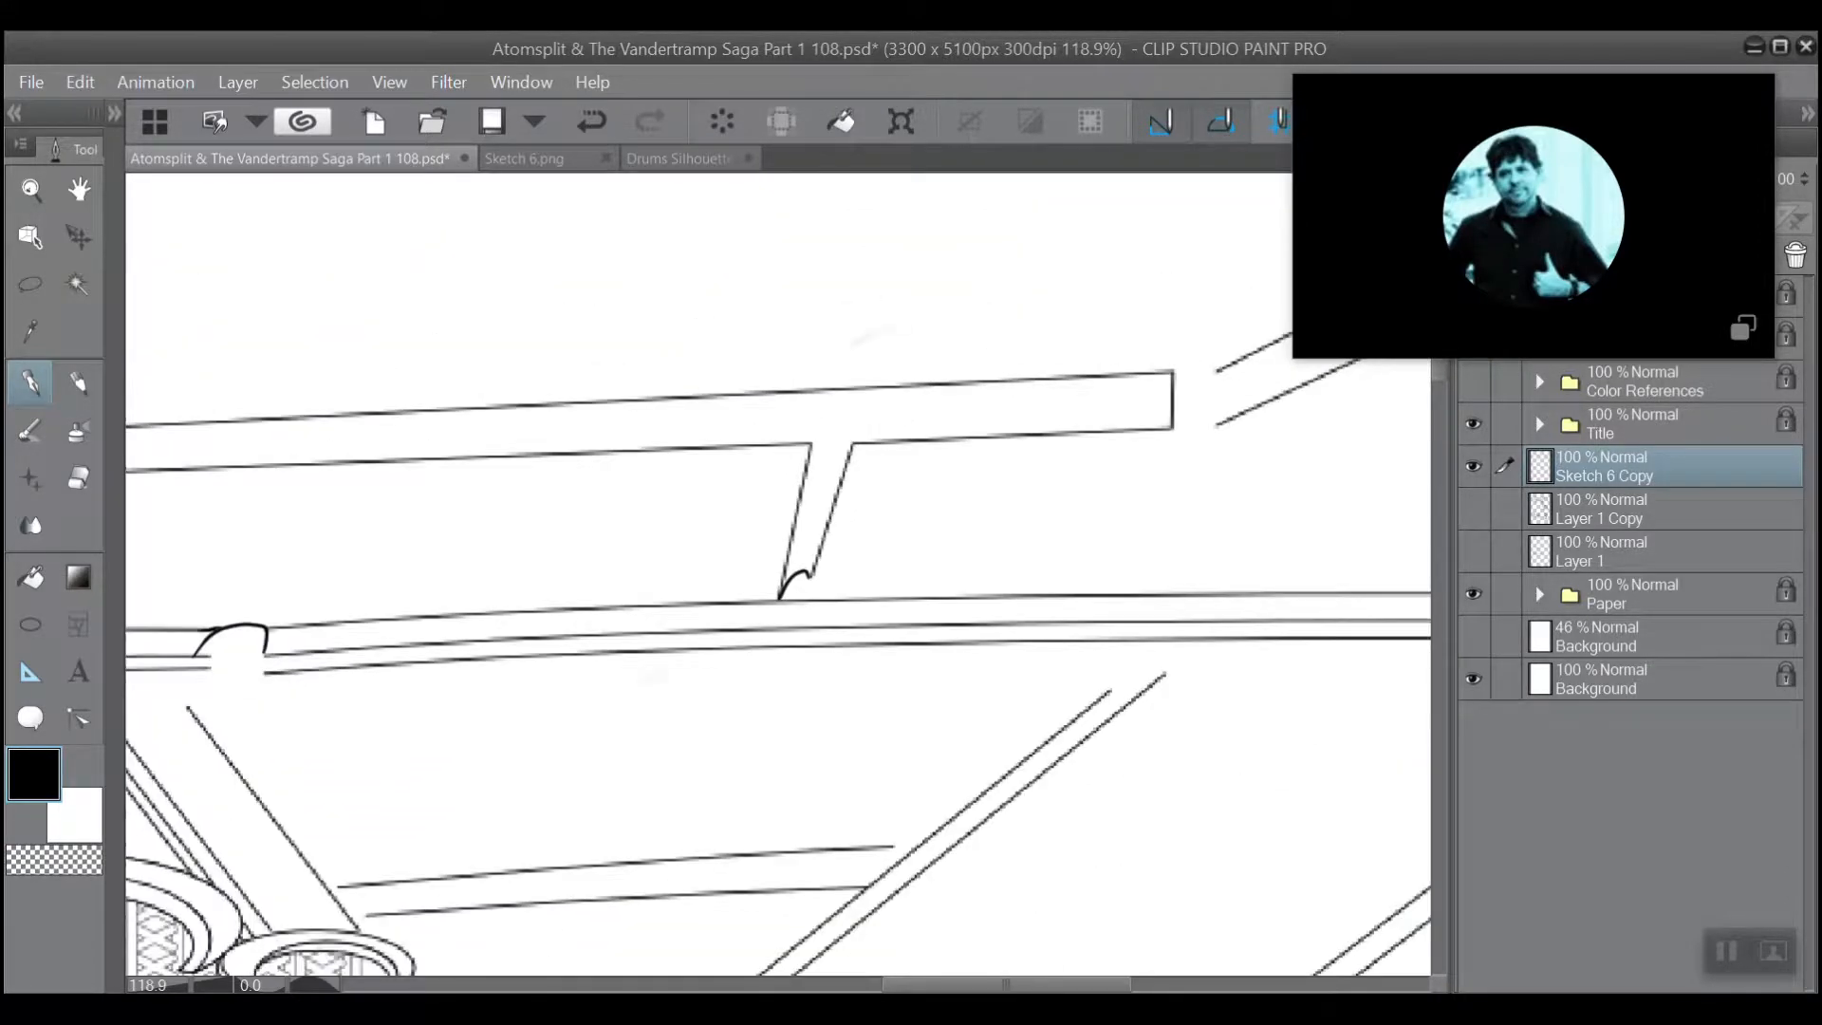
{"action": "left_click_drag", "start_coordinate": [977, 522], "coordinate": [474, 769]}
{"action": "scroll", "coordinate": [695, 478], "scroll_direction": "up", "scroll_amount": 3}
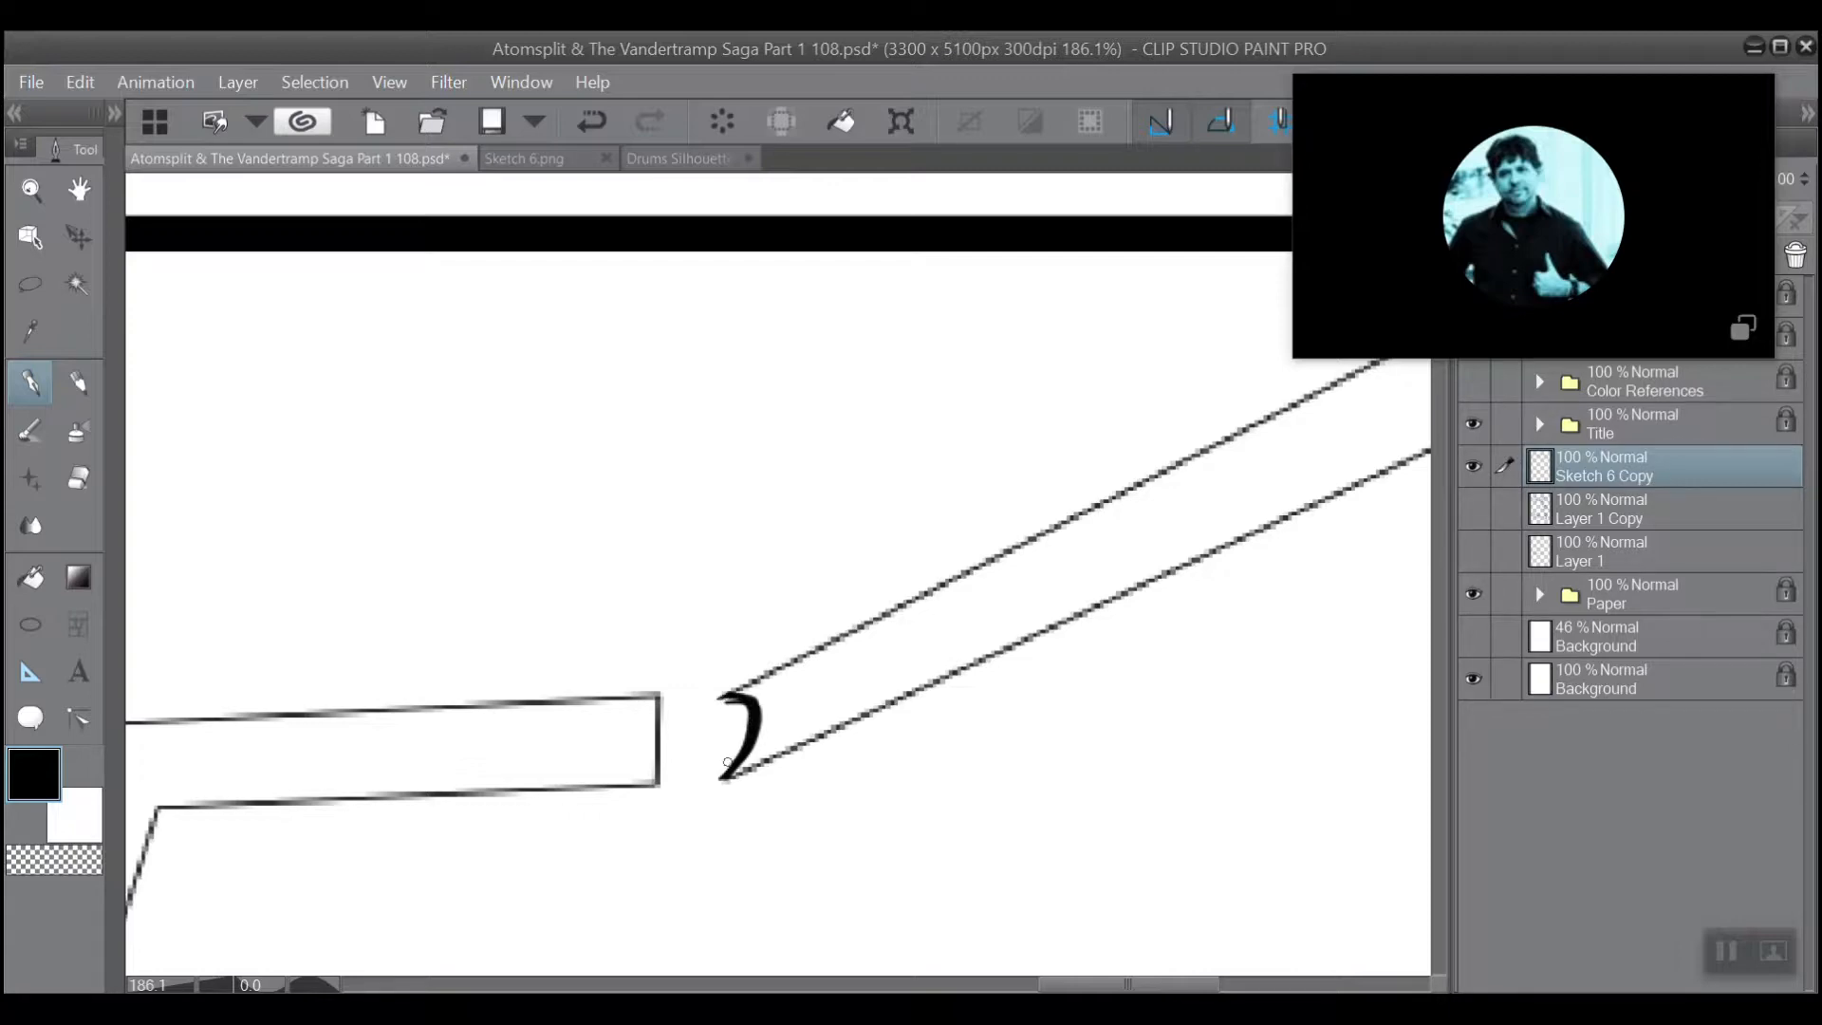
{"action": "scroll", "coordinate": [834, 524], "scroll_direction": "down", "scroll_amount": 4}
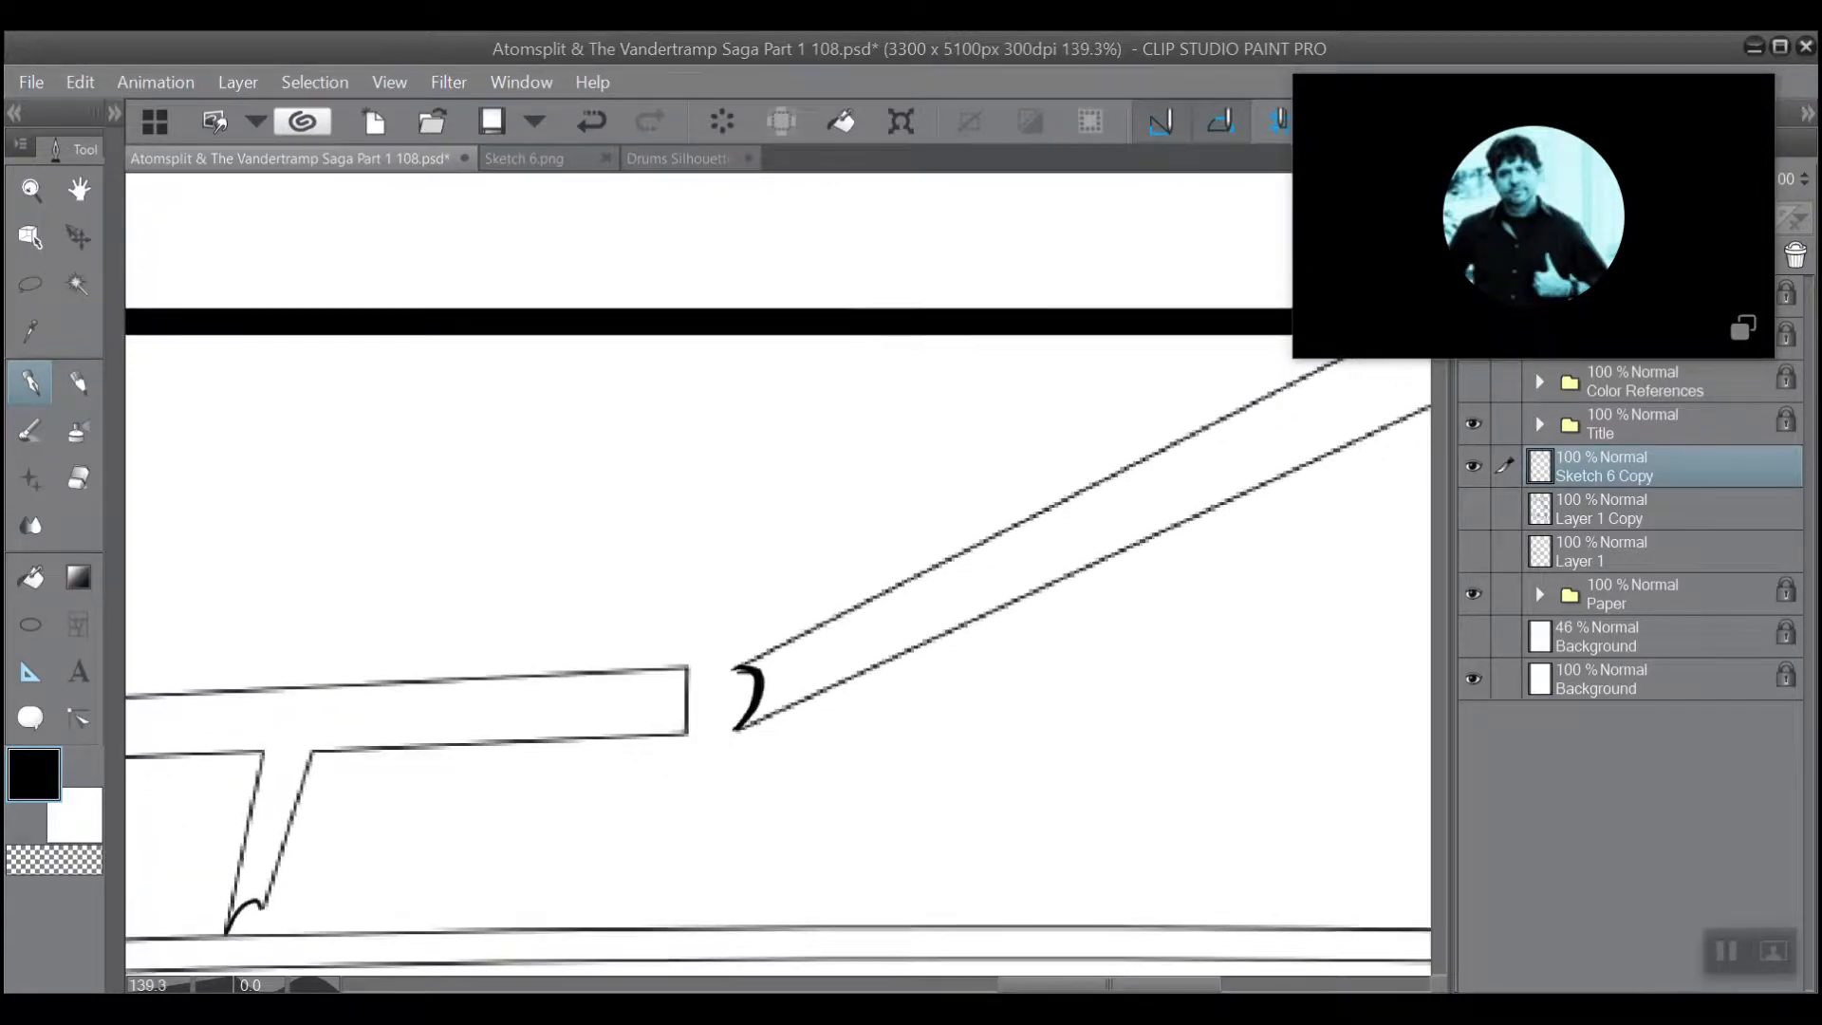
{"action": "scroll", "coordinate": [778, 579], "scroll_direction": "down", "scroll_amount": 3}
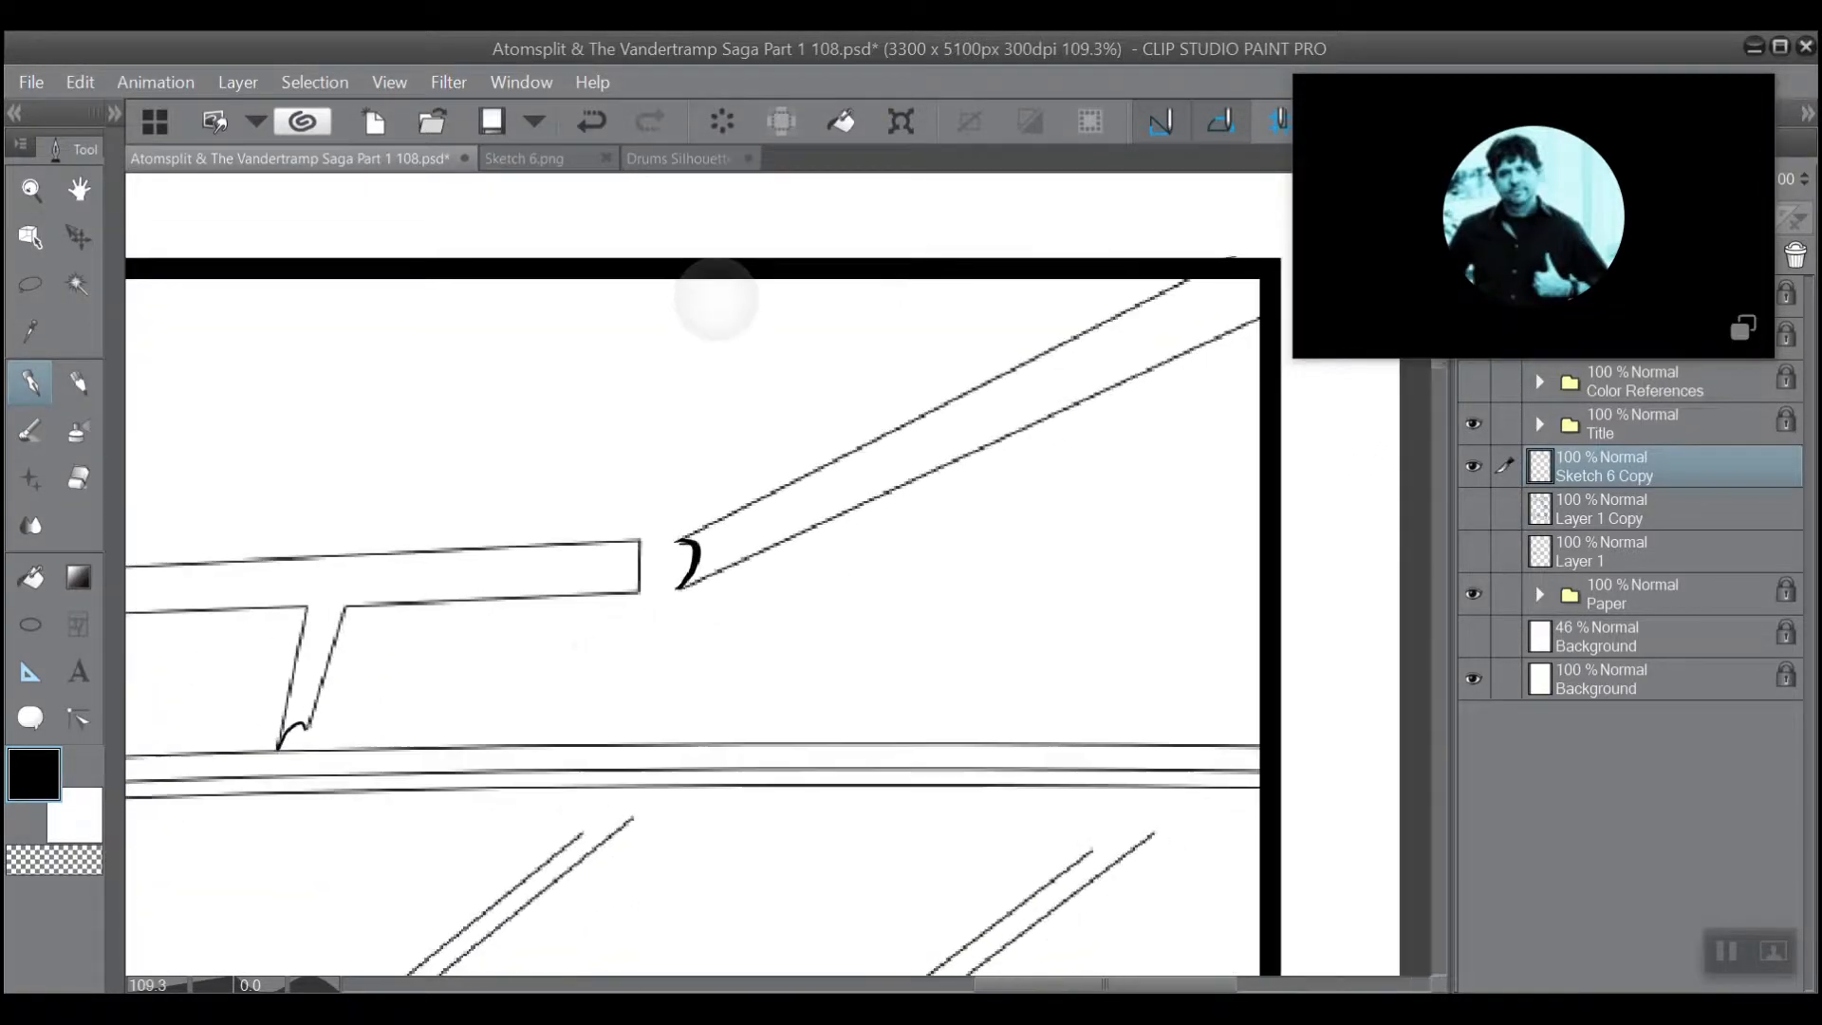
{"action": "scroll", "coordinate": [538, 512], "scroll_direction": "up", "scroll_amount": 3}
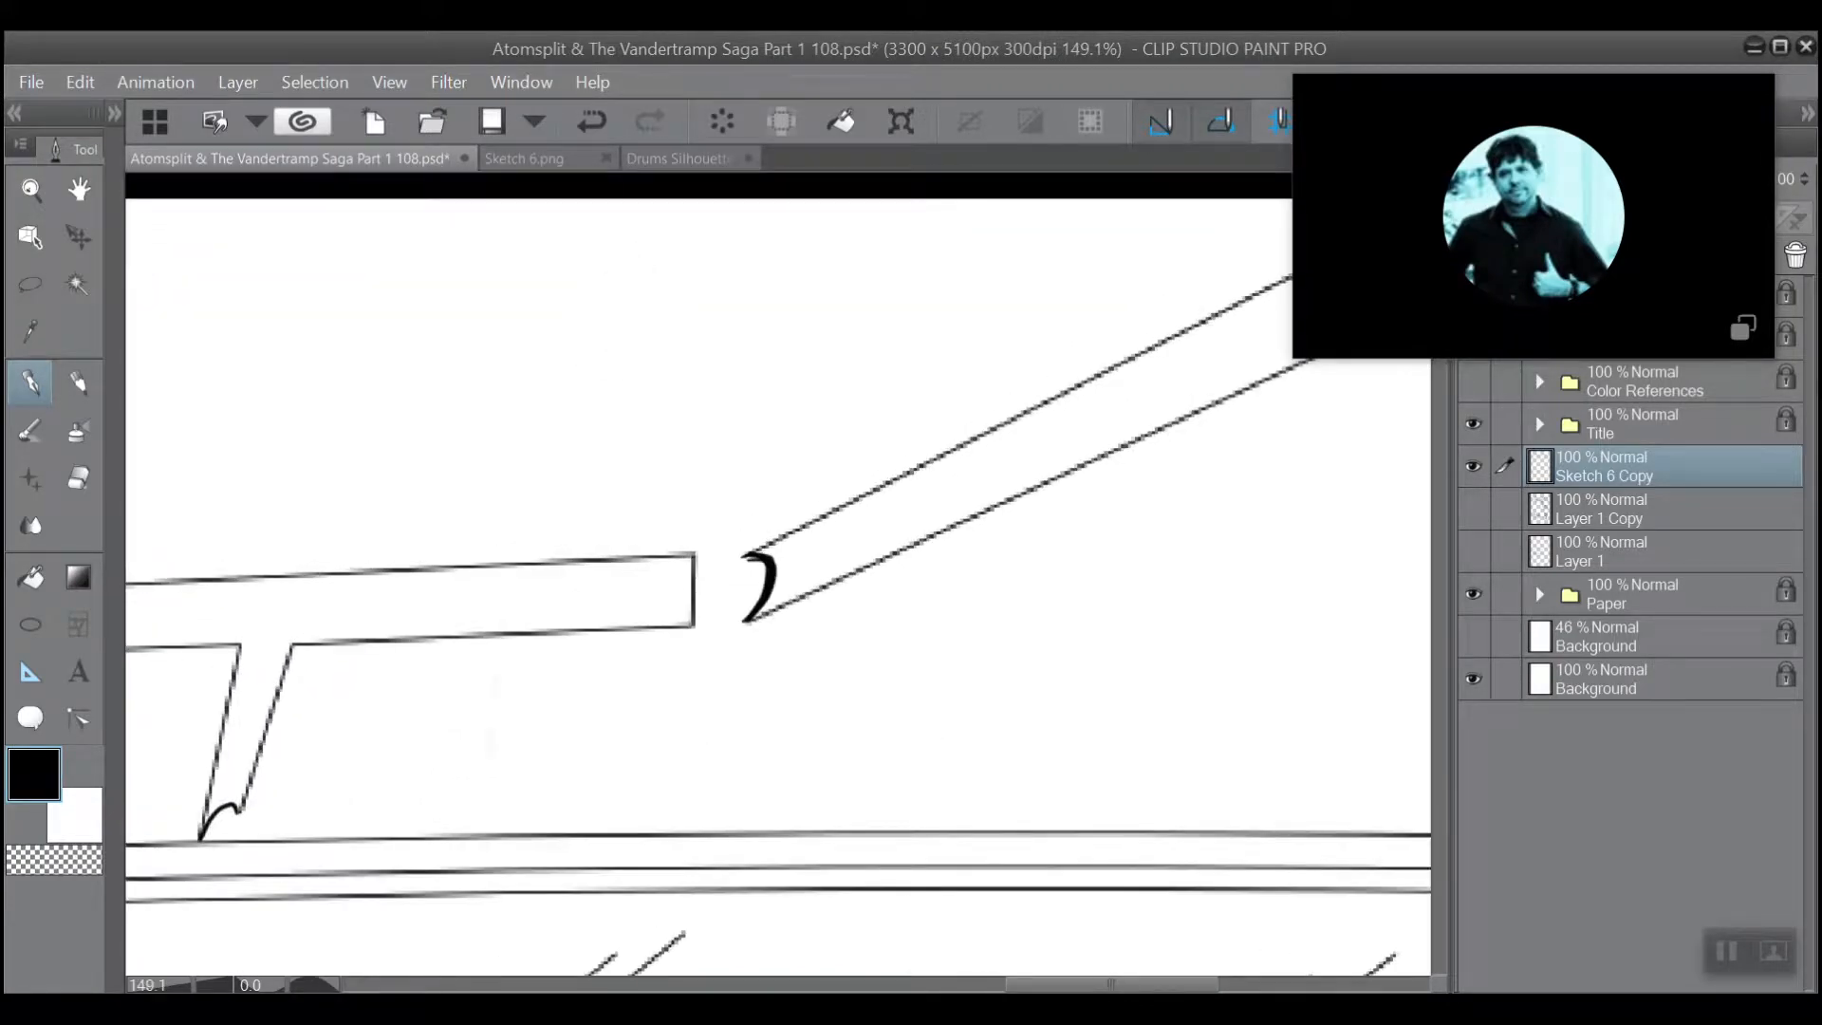
{"action": "scroll", "coordinate": [663, 305], "scroll_direction": "down", "scroll_amount": 2}
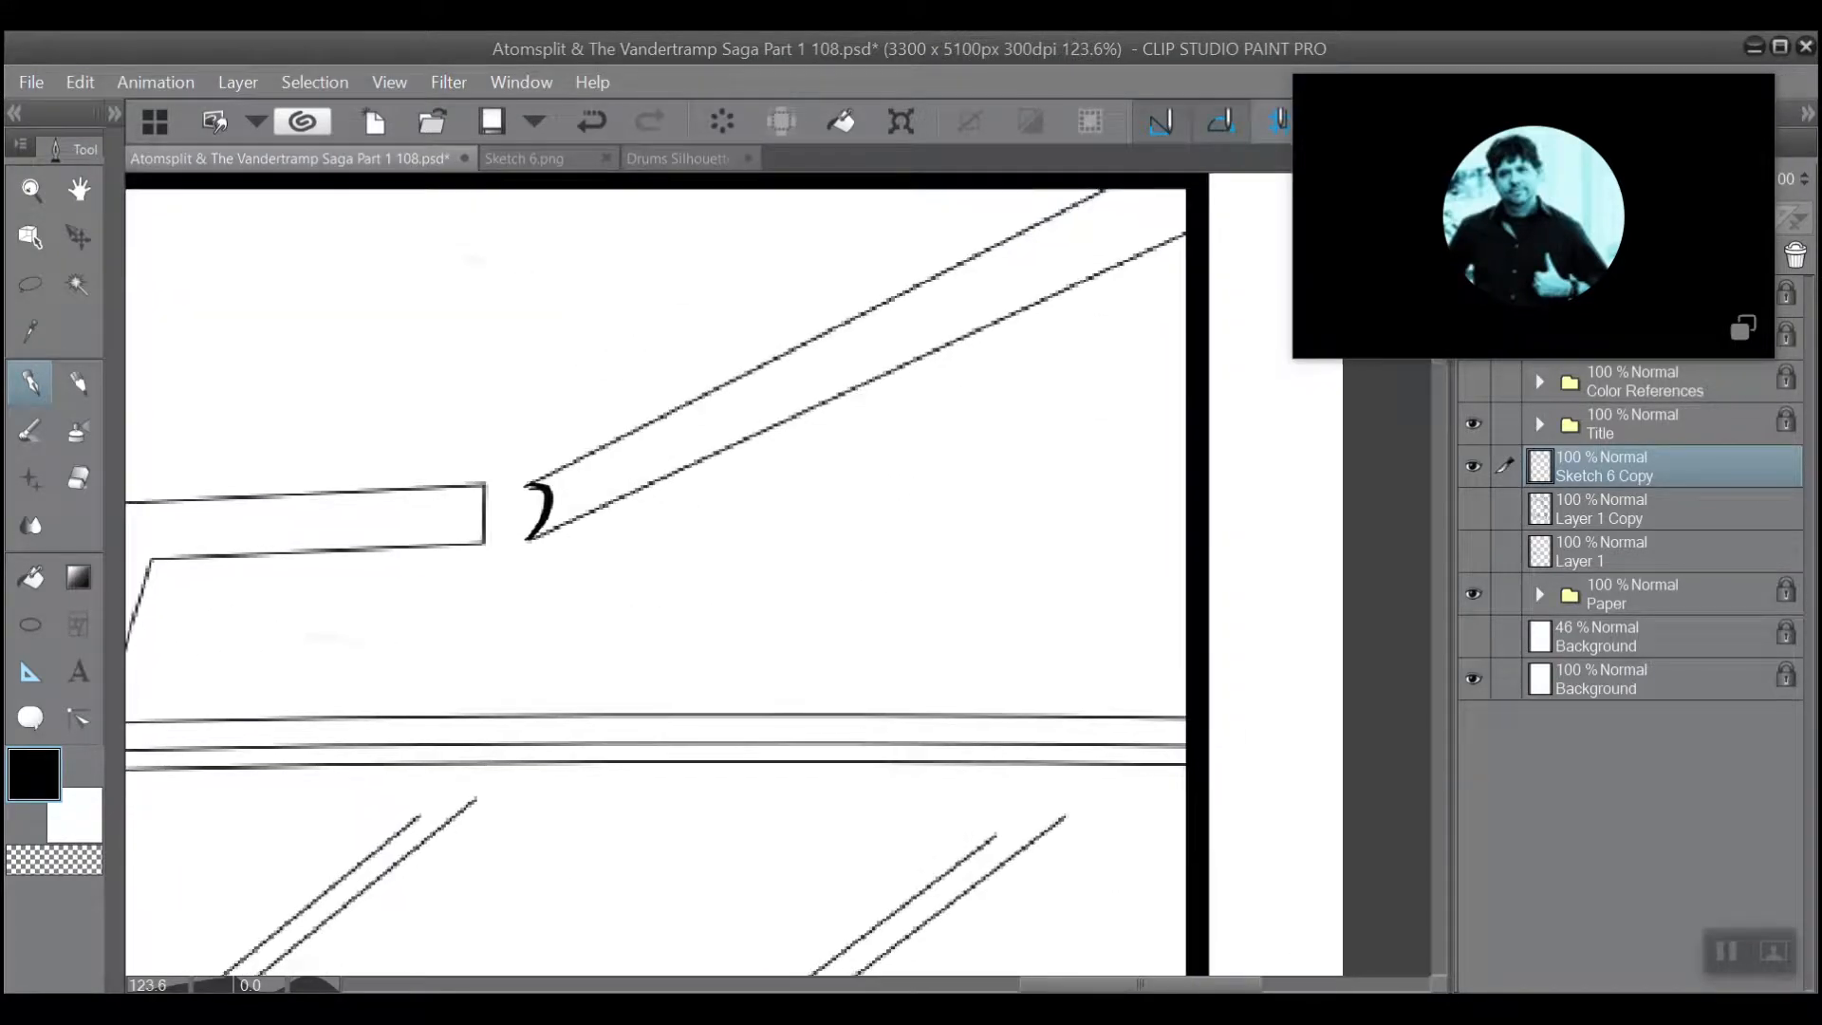
{"action": "scroll", "coordinate": [550, 248], "scroll_direction": "up", "scroll_amount": 2}
{"action": "scroll", "coordinate": [551, 248], "scroll_direction": "down", "scroll_amount": 2}
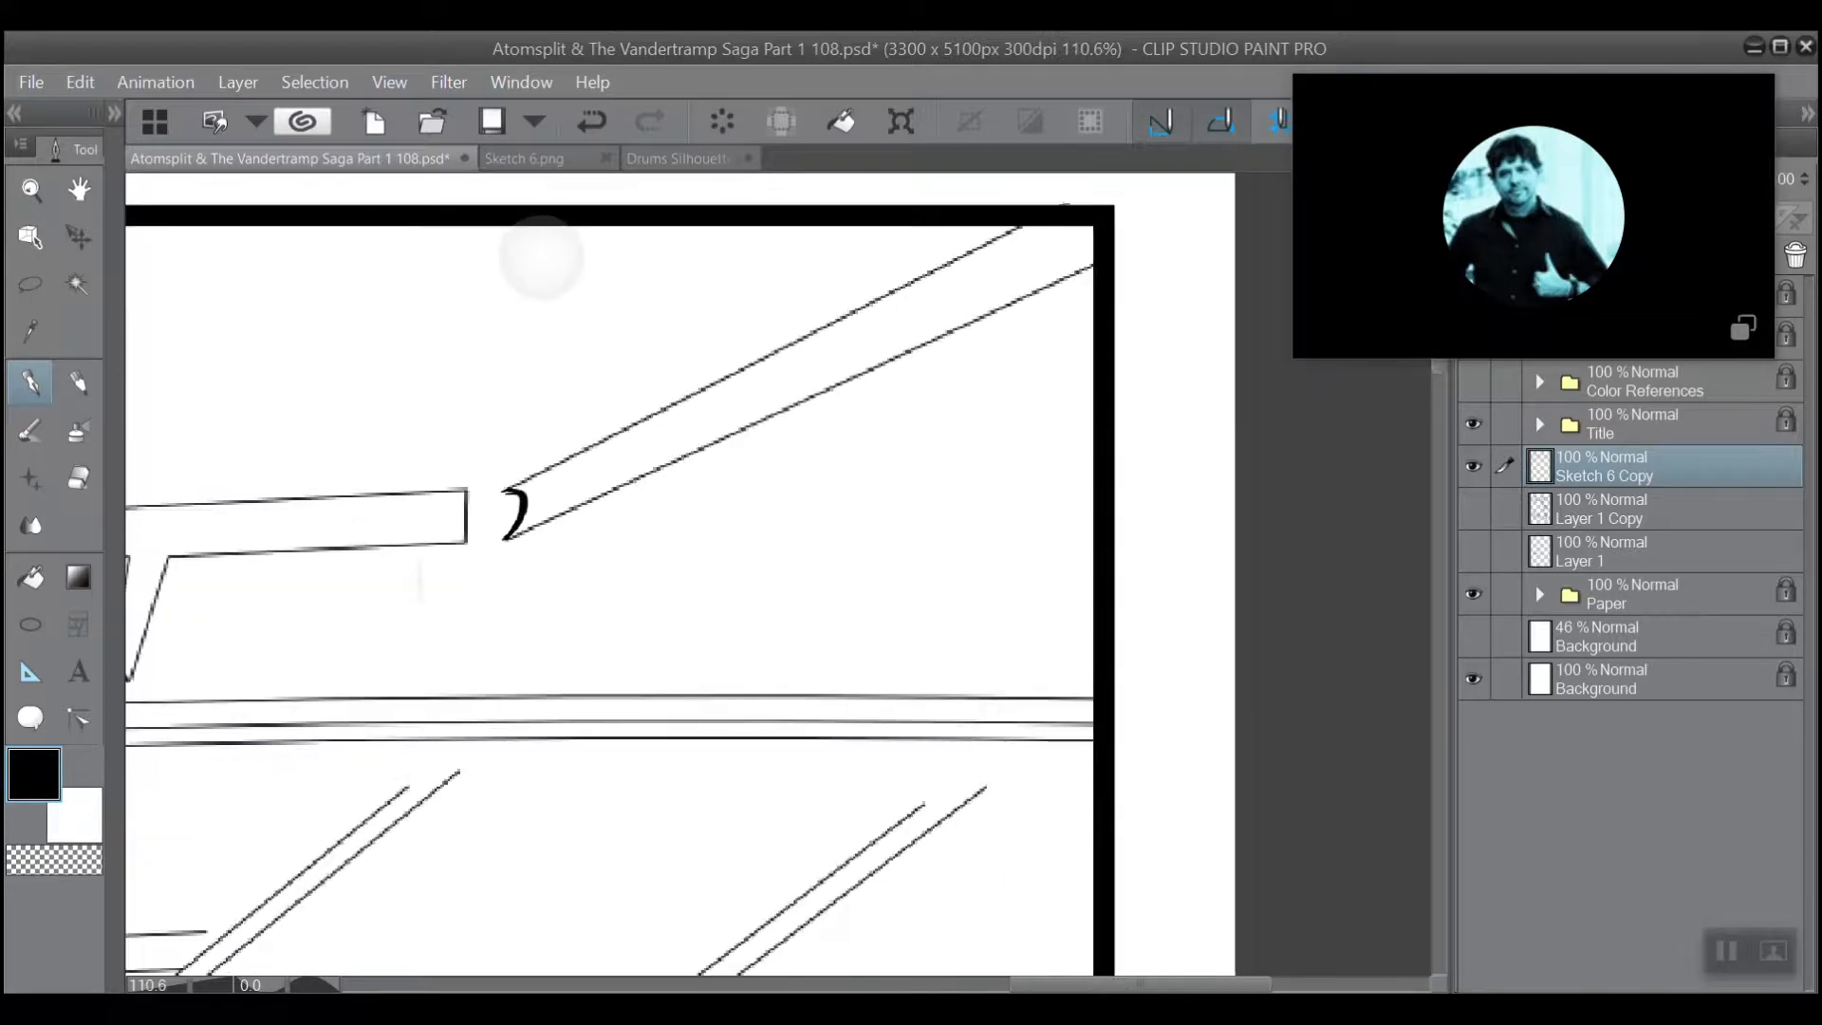
{"action": "scroll", "coordinate": [558, 240], "scroll_direction": "up", "scroll_amount": 3}
{"action": "scroll", "coordinate": [560, 243], "scroll_direction": "down", "scroll_amount": 4}
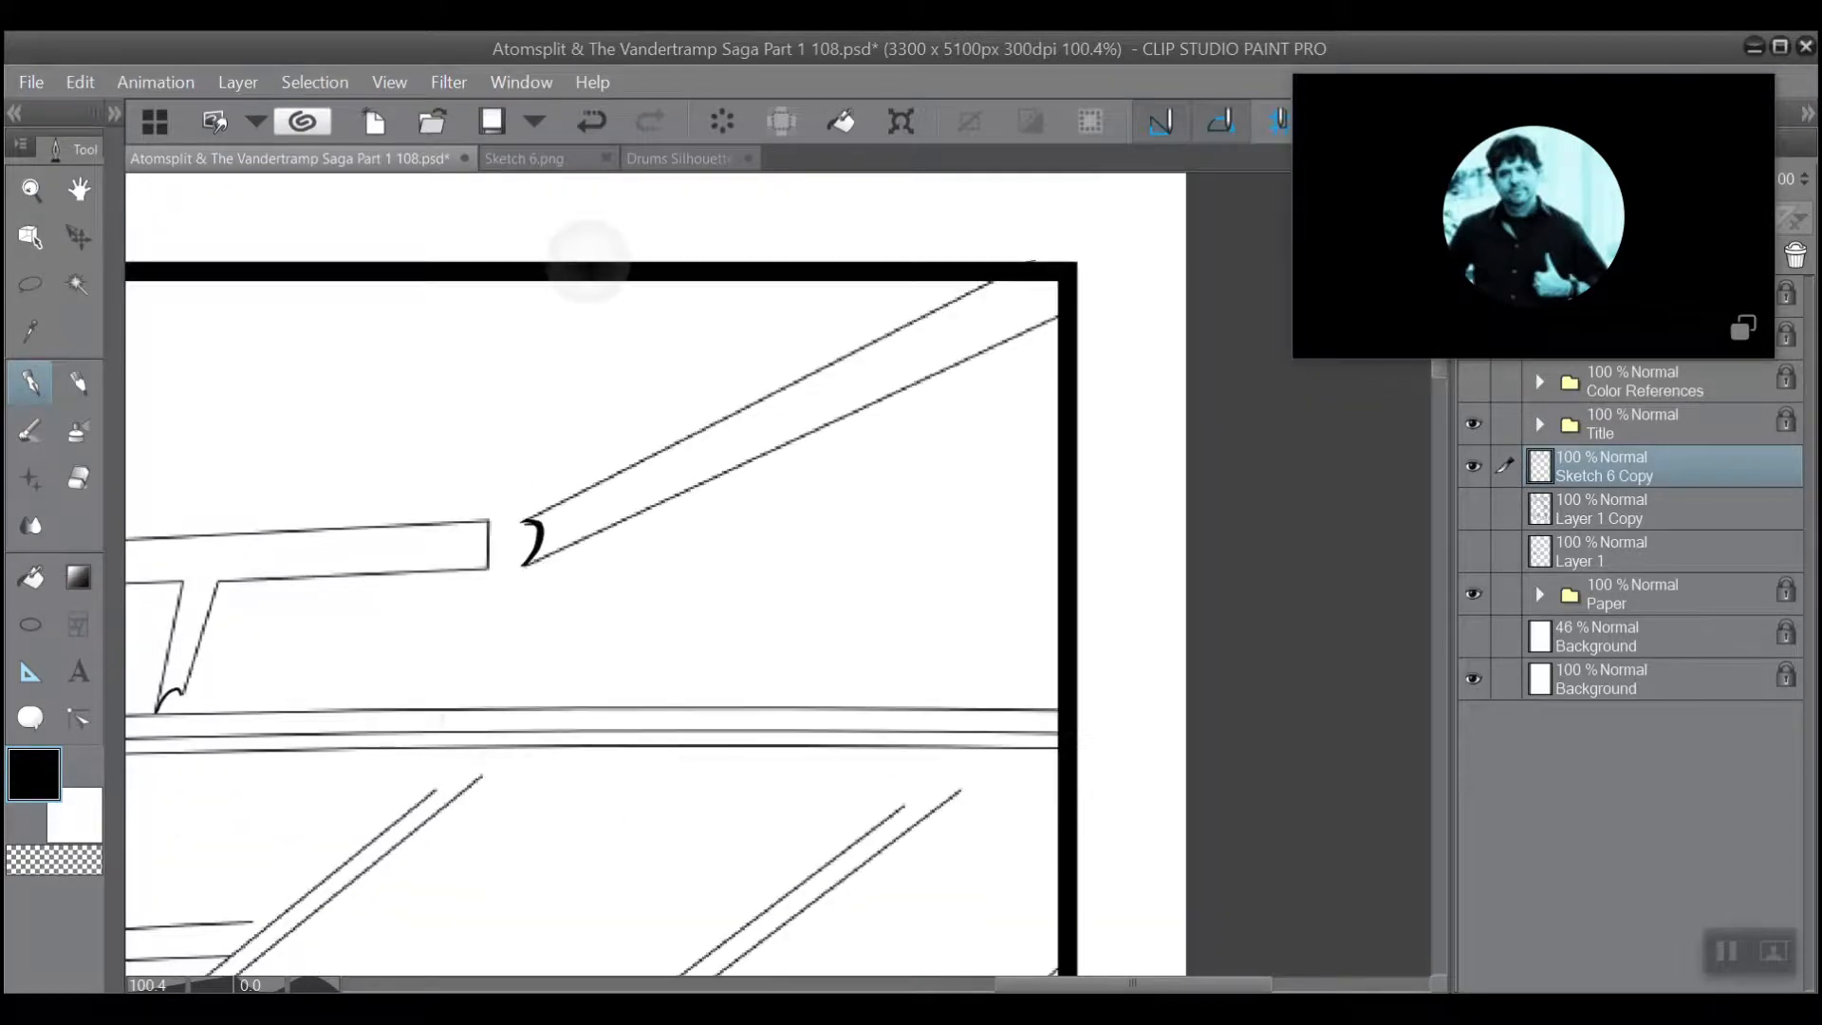
{"action": "scroll", "coordinate": [588, 263], "scroll_direction": "up", "scroll_amount": 1}
{"action": "scroll", "coordinate": [588, 263], "scroll_direction": "up", "scroll_amount": 2}
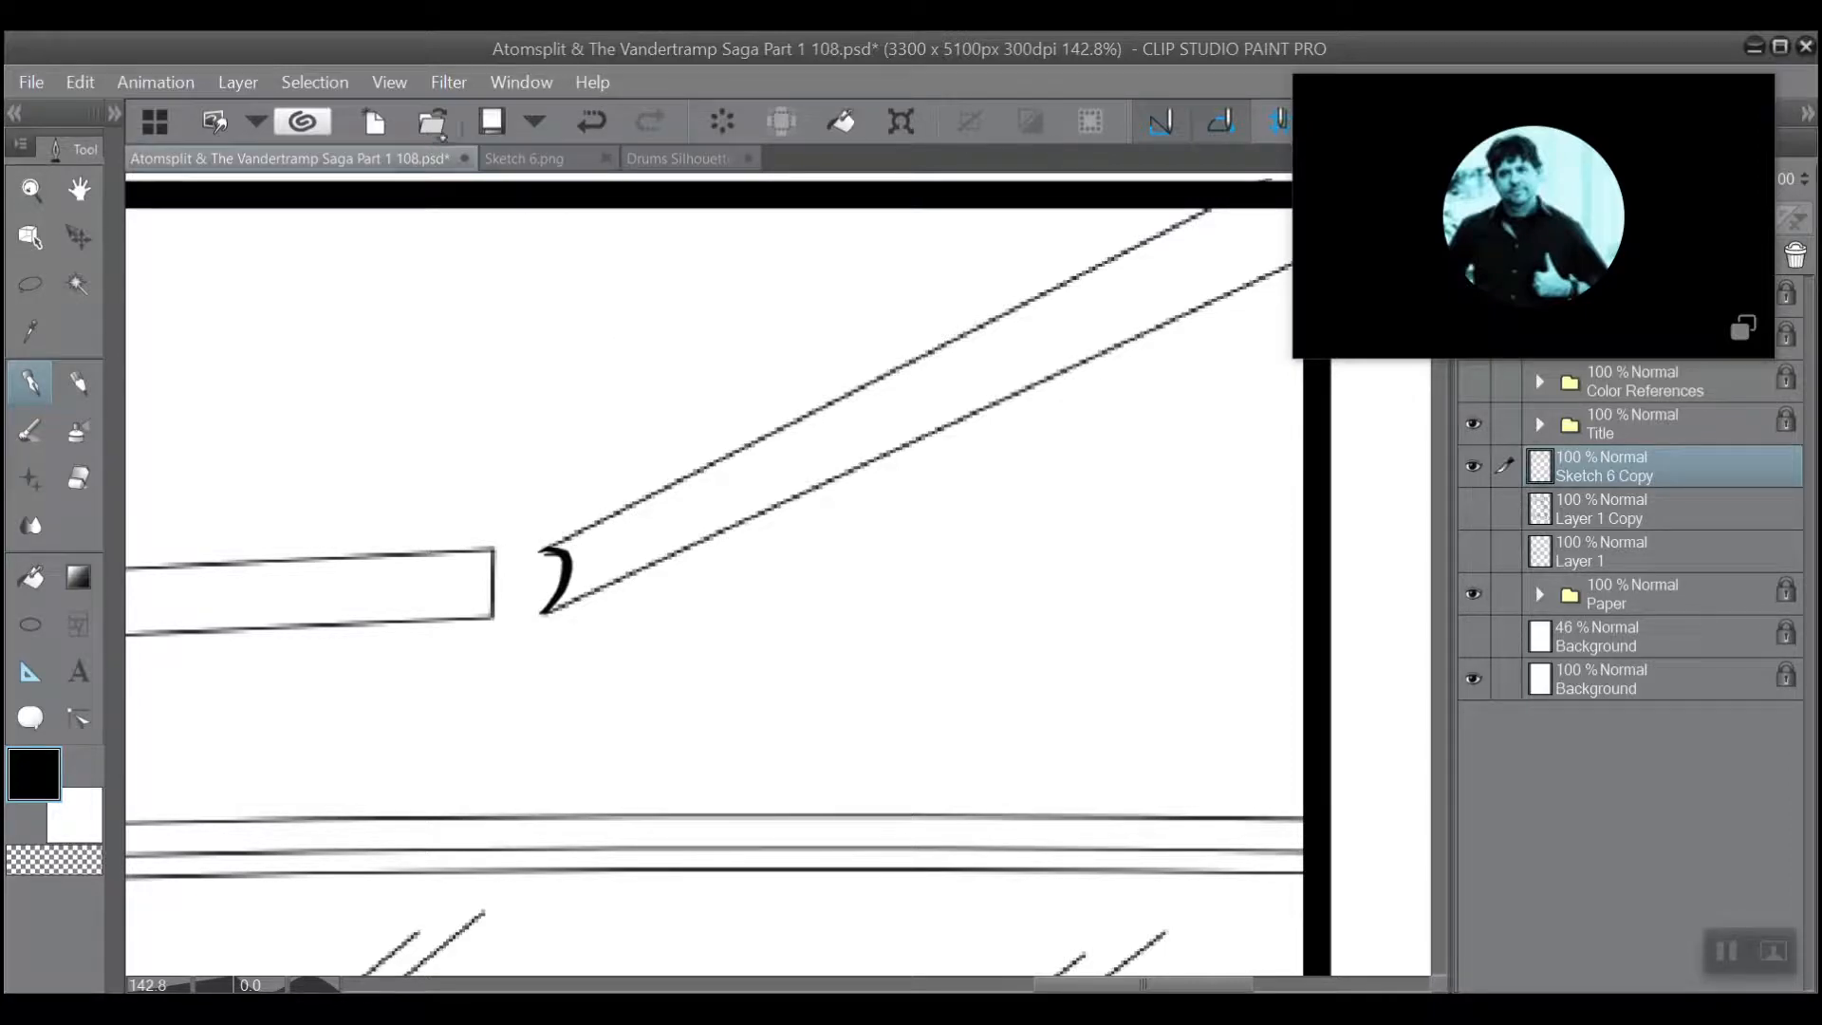
{"action": "scroll", "coordinate": [574, 261], "scroll_direction": "down", "scroll_amount": 3}
{"action": "scroll", "coordinate": [502, 429], "scroll_direction": "up", "scroll_amount": 1}
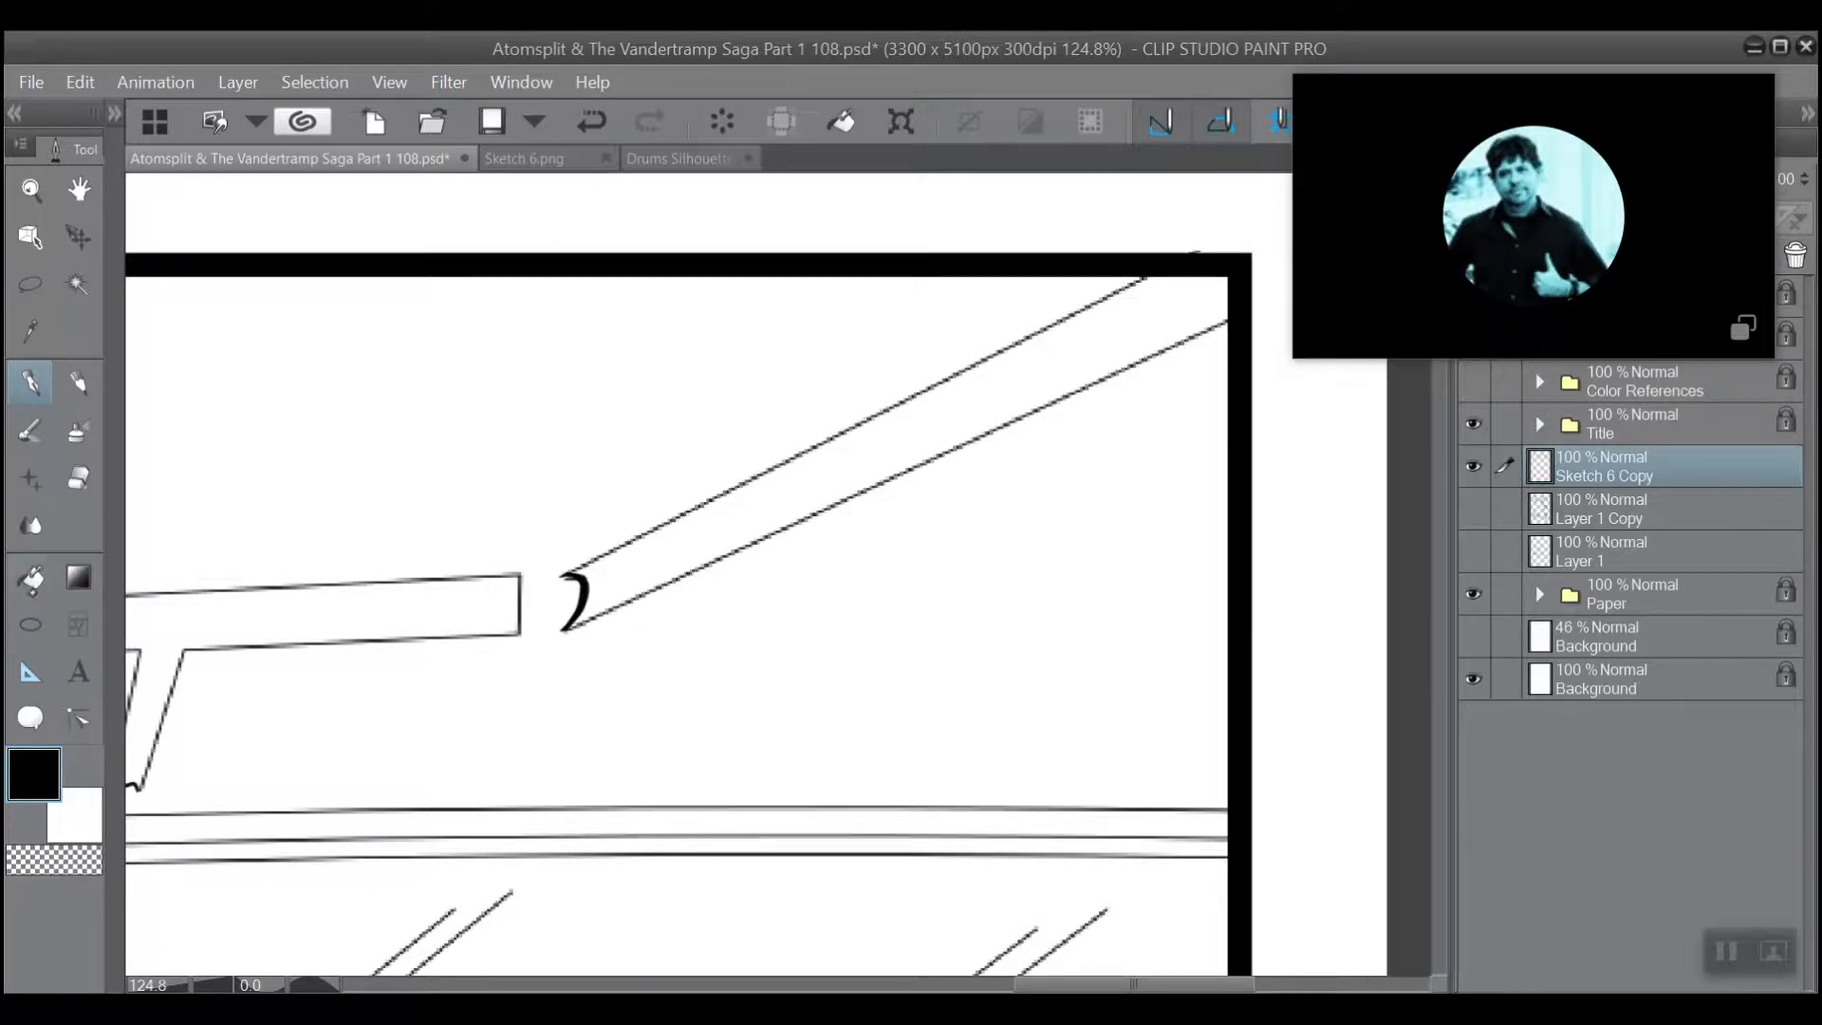
Try to fill the empty background above the horizontal beam with black using the Fill tool, and undo the fill.
{"action": "left_click", "coordinate": [31, 576]}
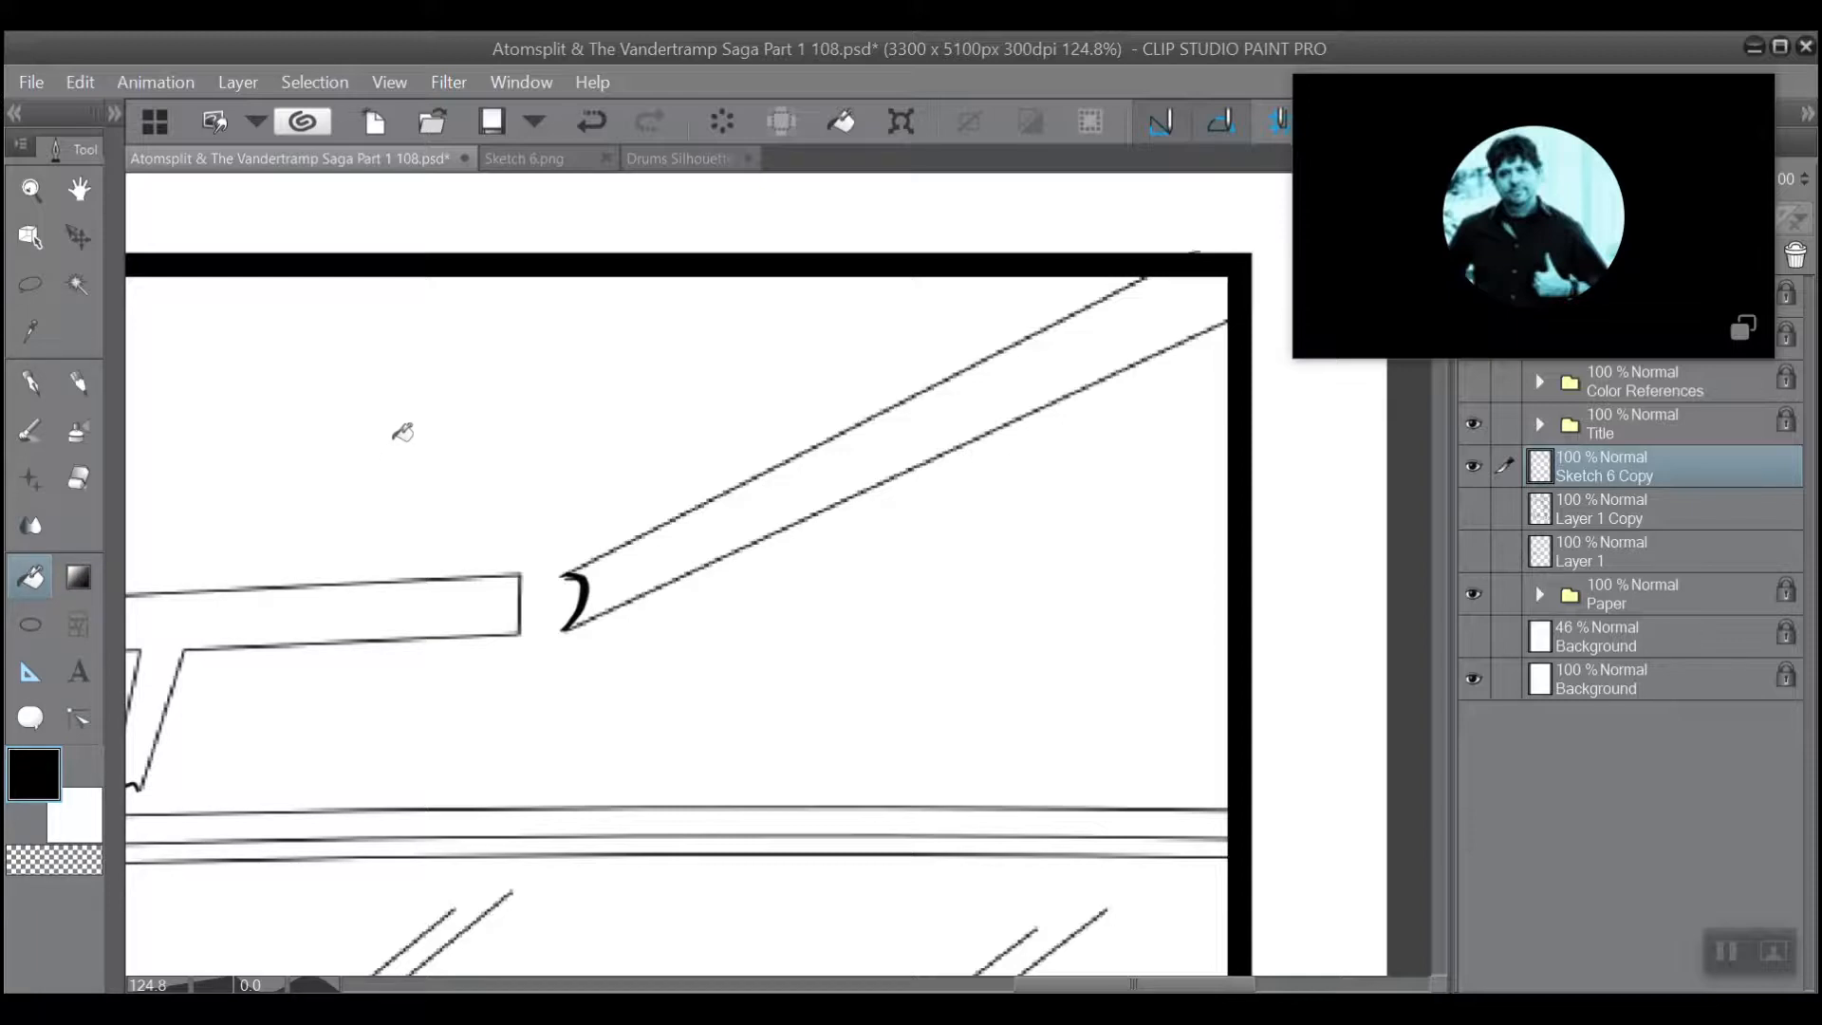
{"action": "left_click", "coordinate": [394, 437]}
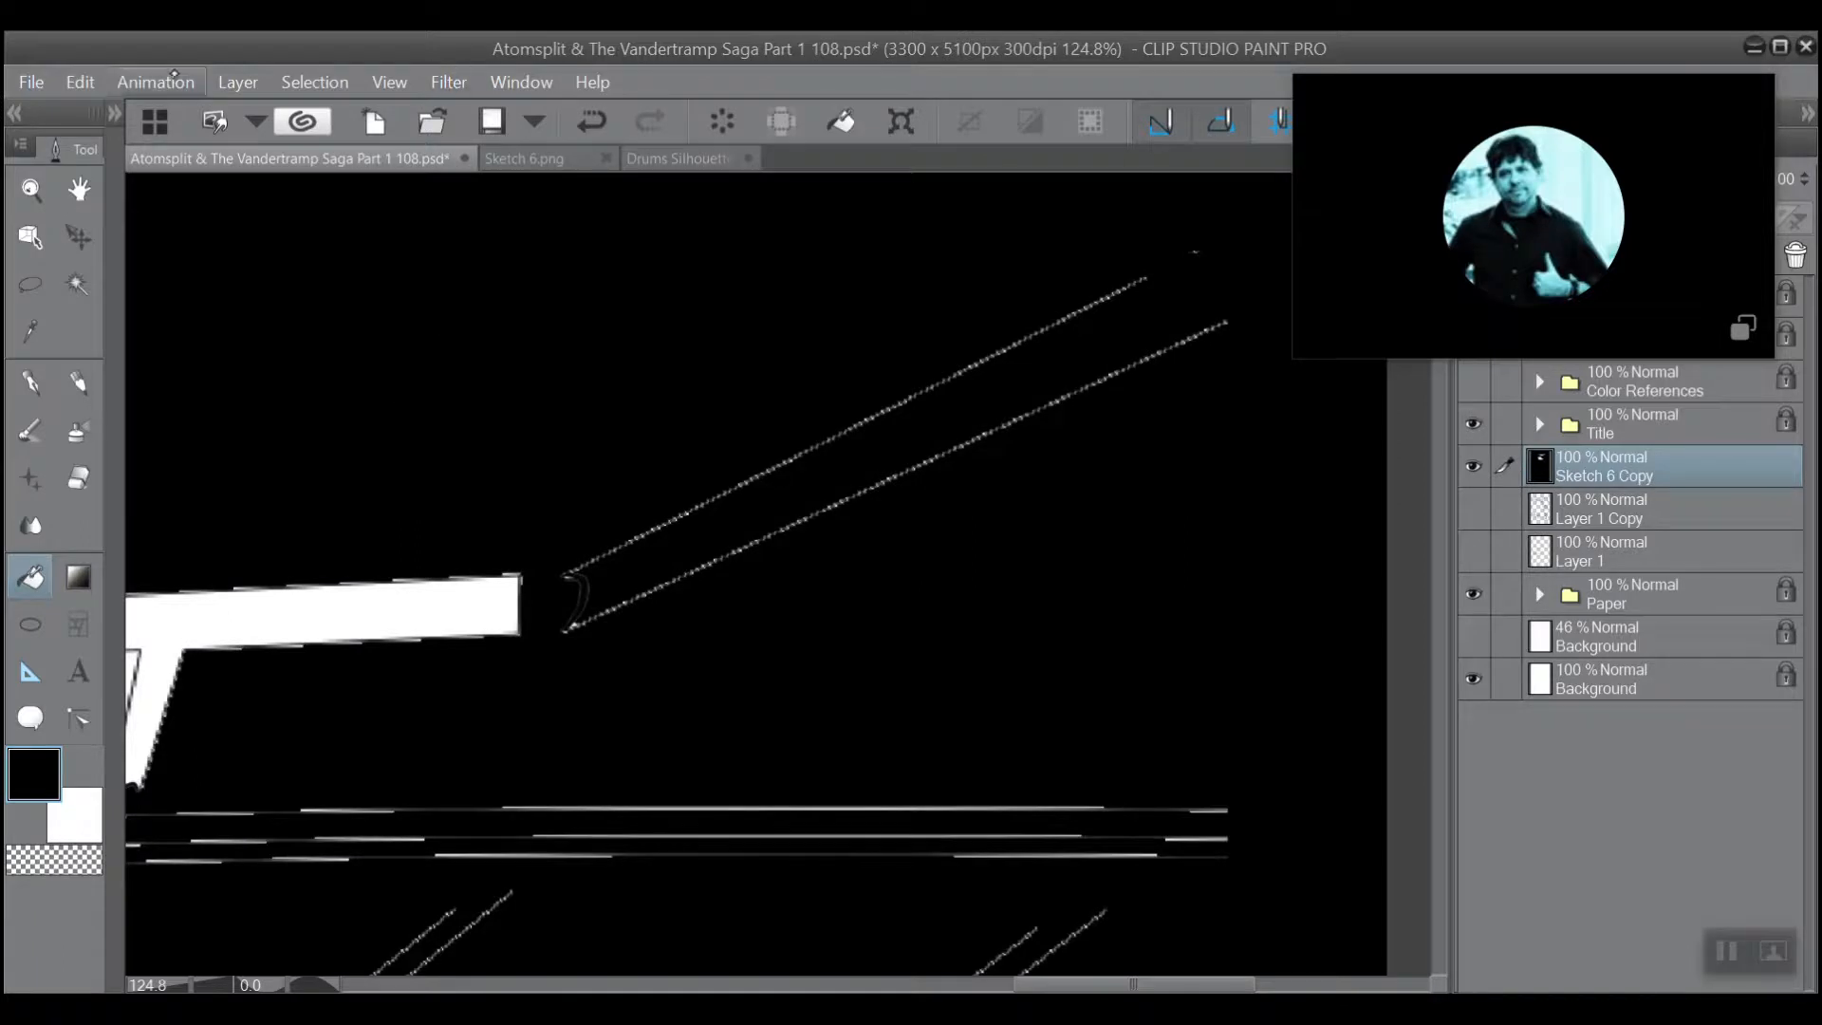
{"action": "left_click", "coordinate": [83, 82]}
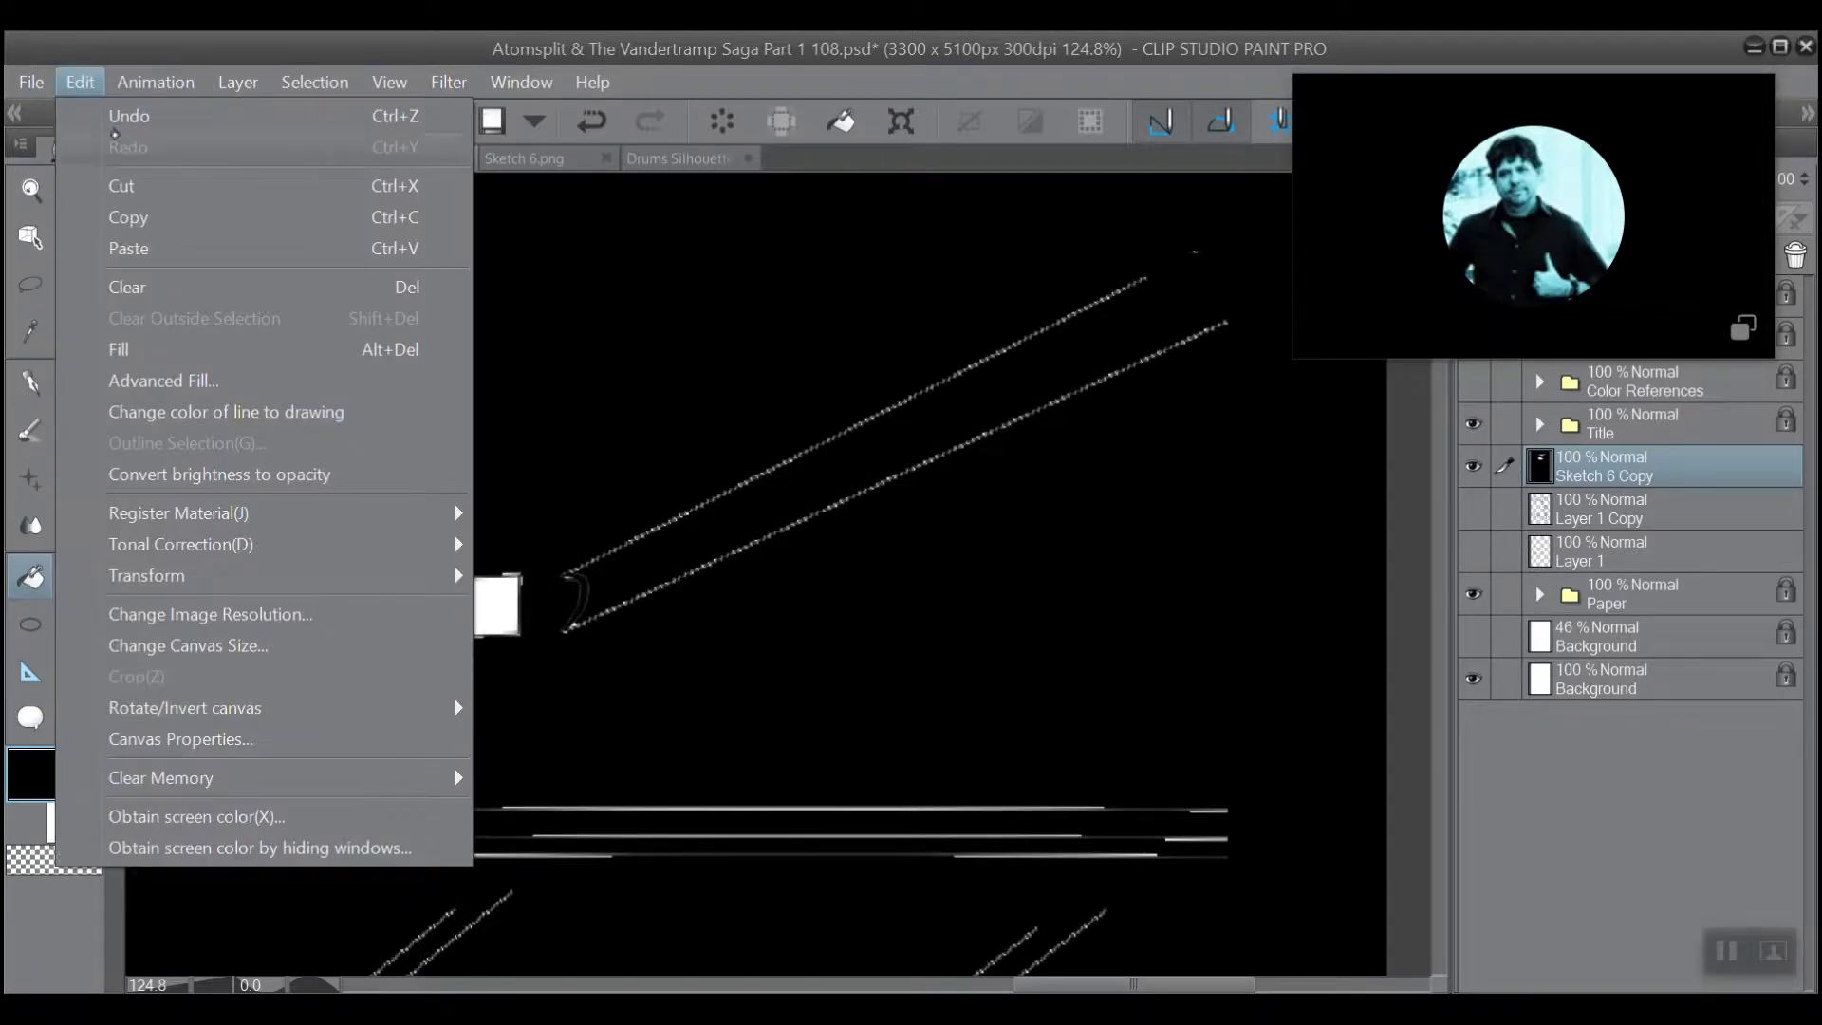
{"action": "left_click", "coordinate": [121, 116]}
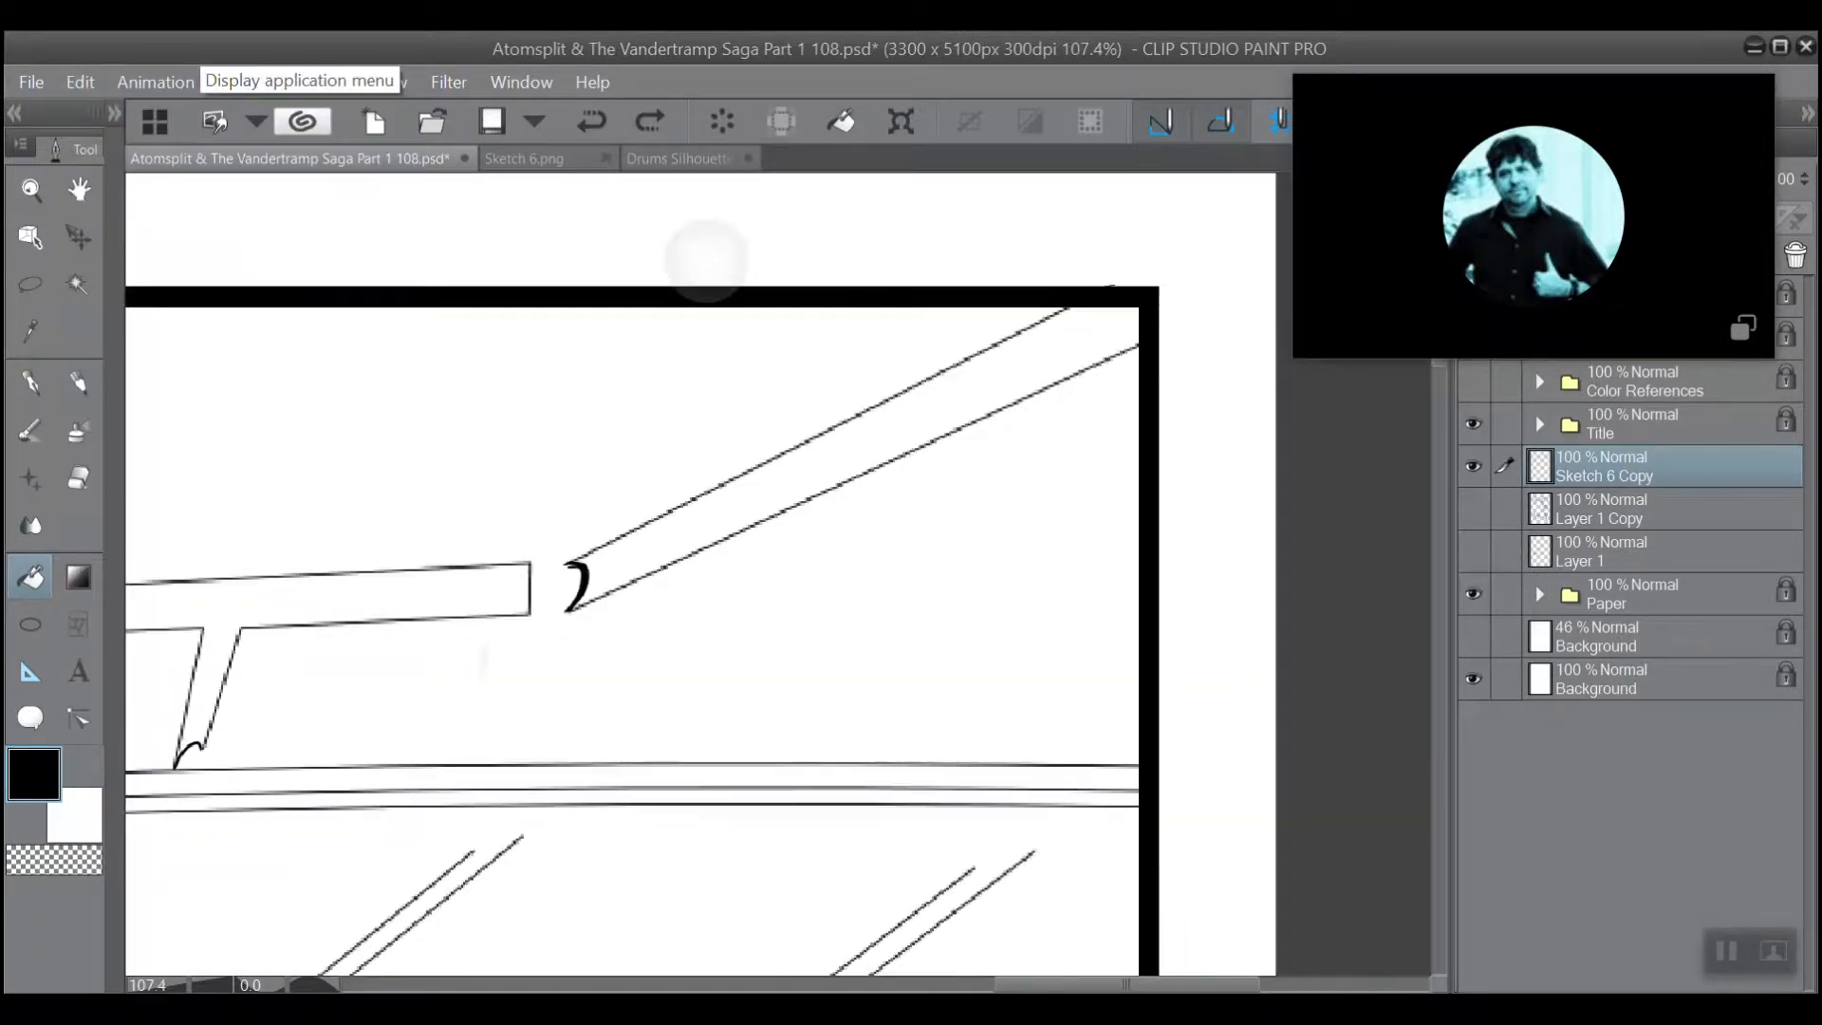
Return to the pen and thicken the diagonal beam's curved cap, extending both of its tips past the beam's edges.
{"action": "scroll", "coordinate": [617, 474], "scroll_direction": "down", "scroll_amount": 1}
{"action": "left_click_drag", "start_coordinate": [573, 432], "coordinate": [691, 453]}
{"action": "scroll", "coordinate": [570, 434], "scroll_direction": "up", "scroll_amount": 4}
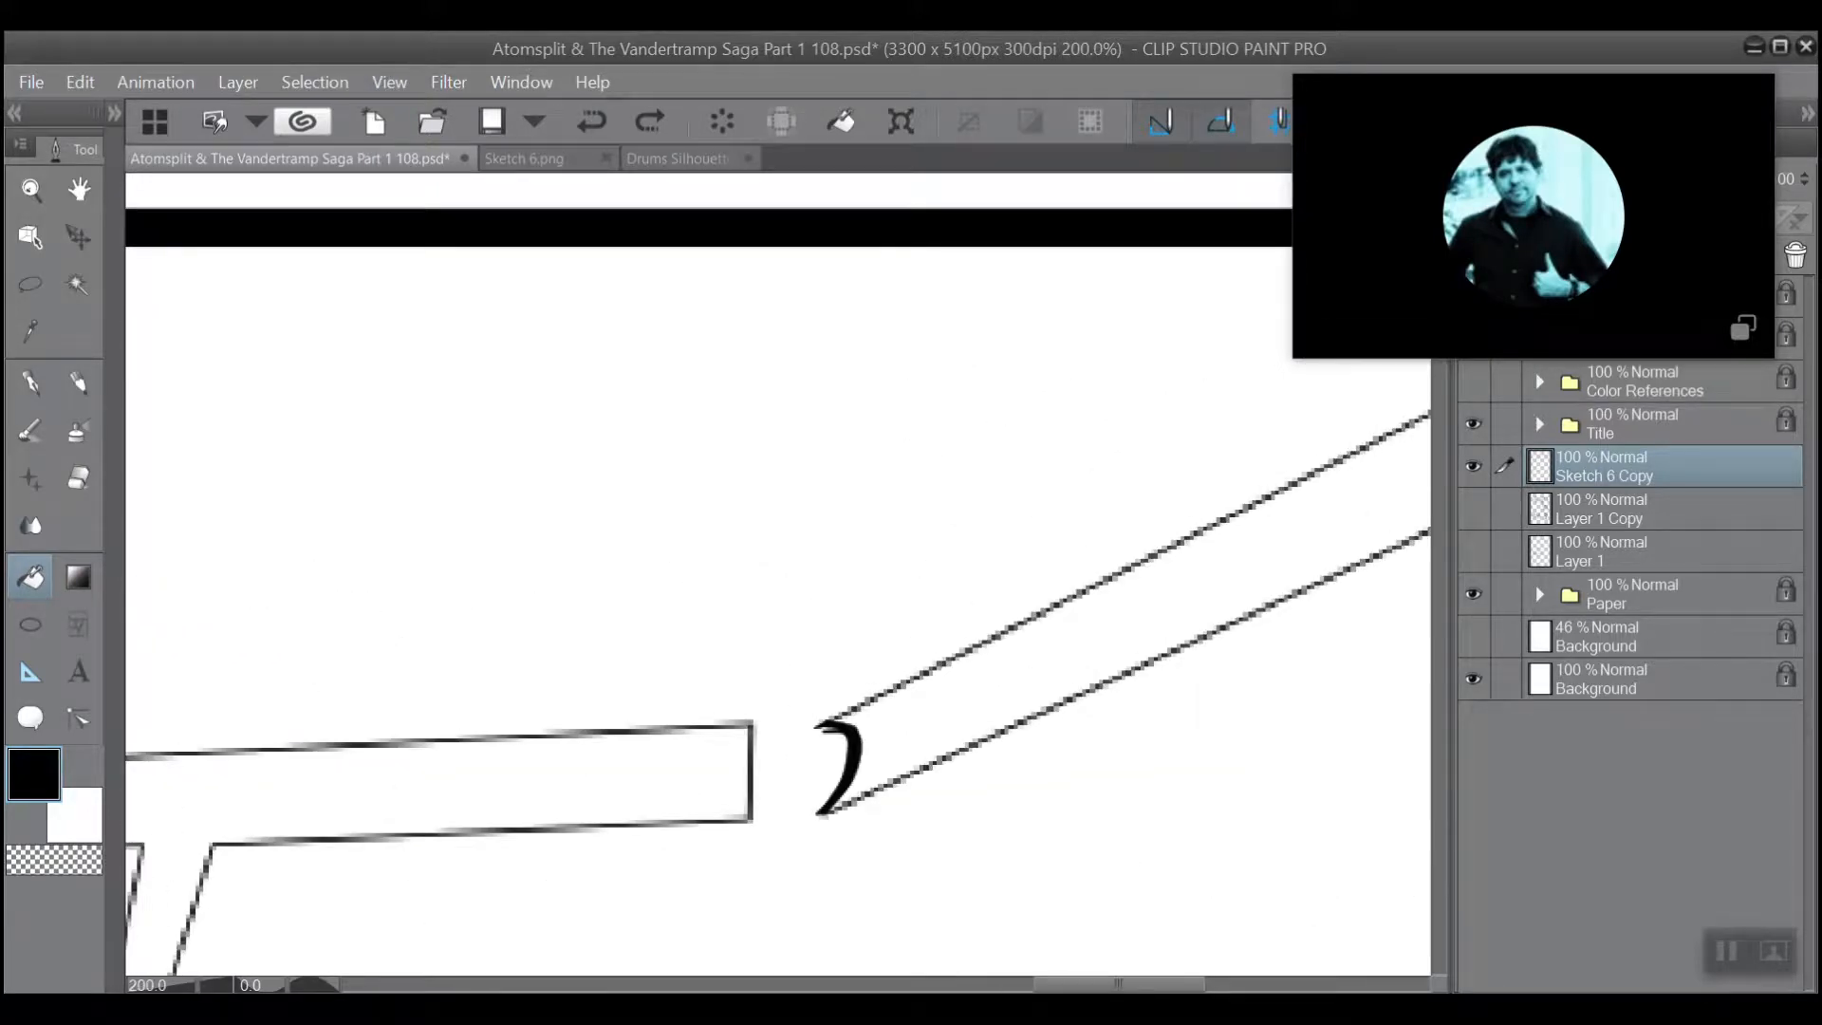
{"action": "scroll", "coordinate": [553, 486], "scroll_direction": "up", "scroll_amount": 2}
{"action": "left_click_drag", "start_coordinate": [854, 741], "coordinate": [610, 490]}
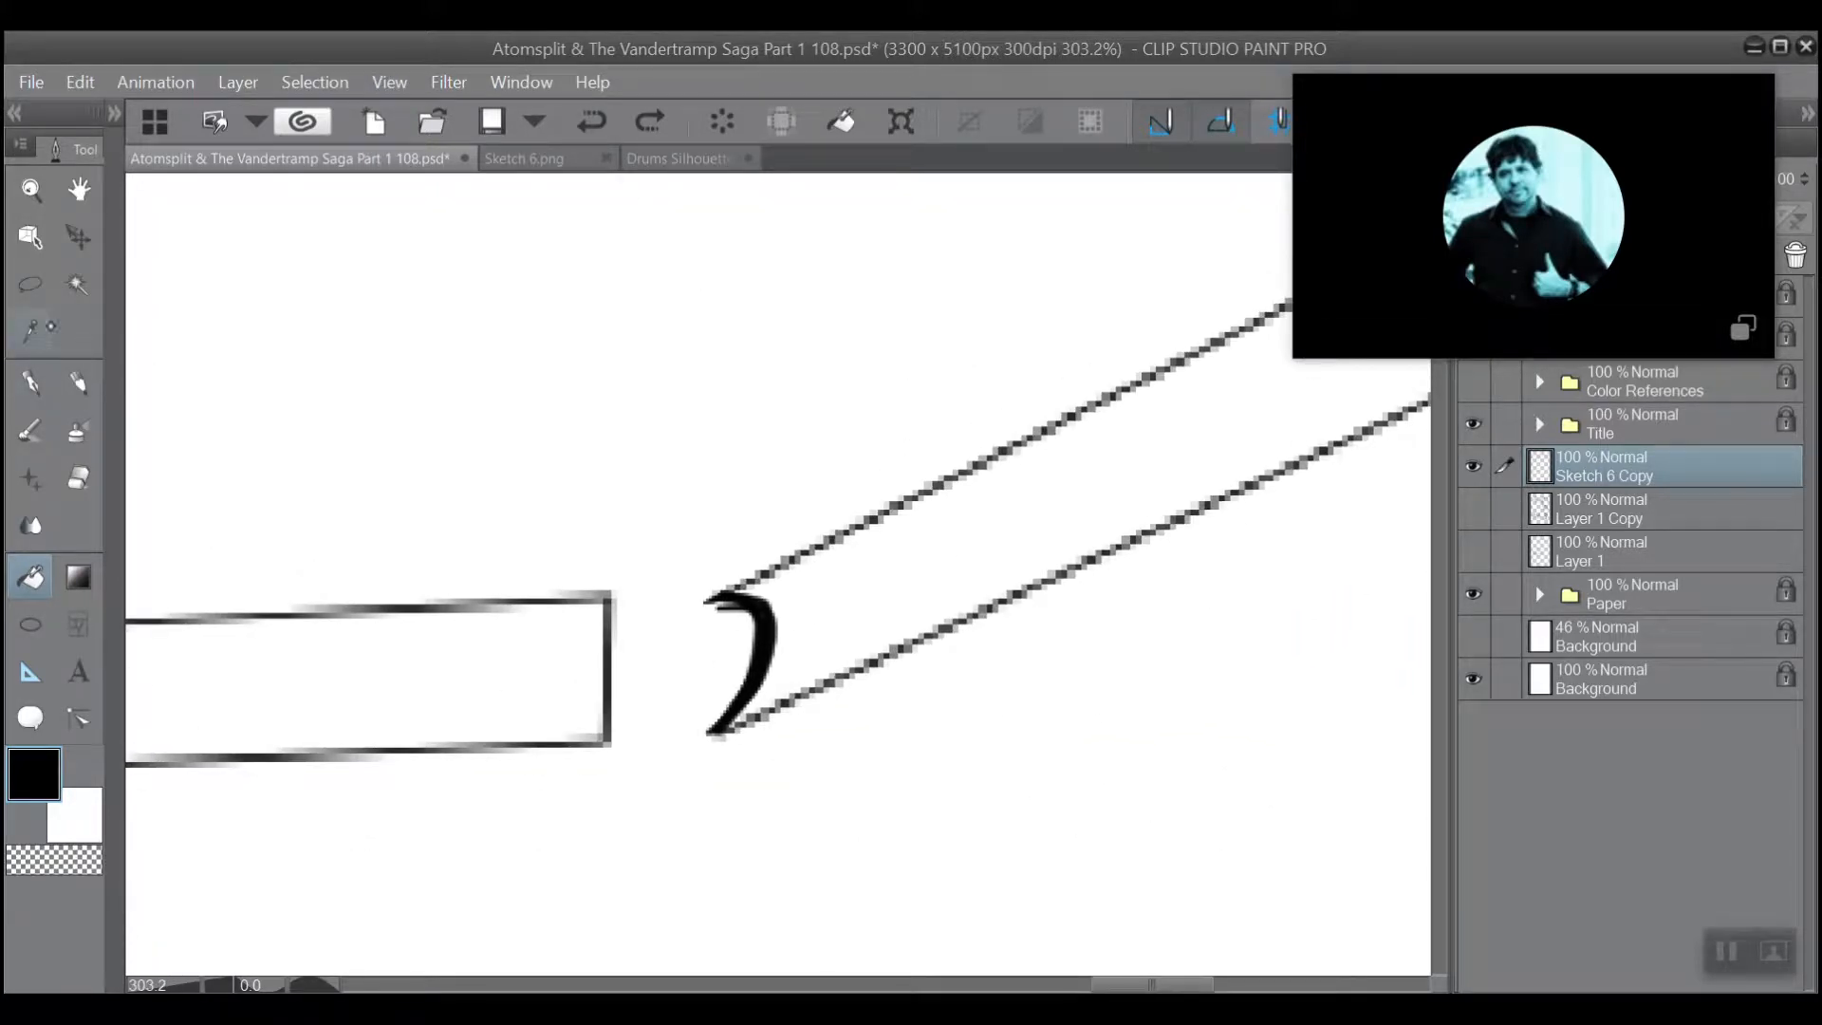
{"action": "left_click", "coordinate": [31, 382]}
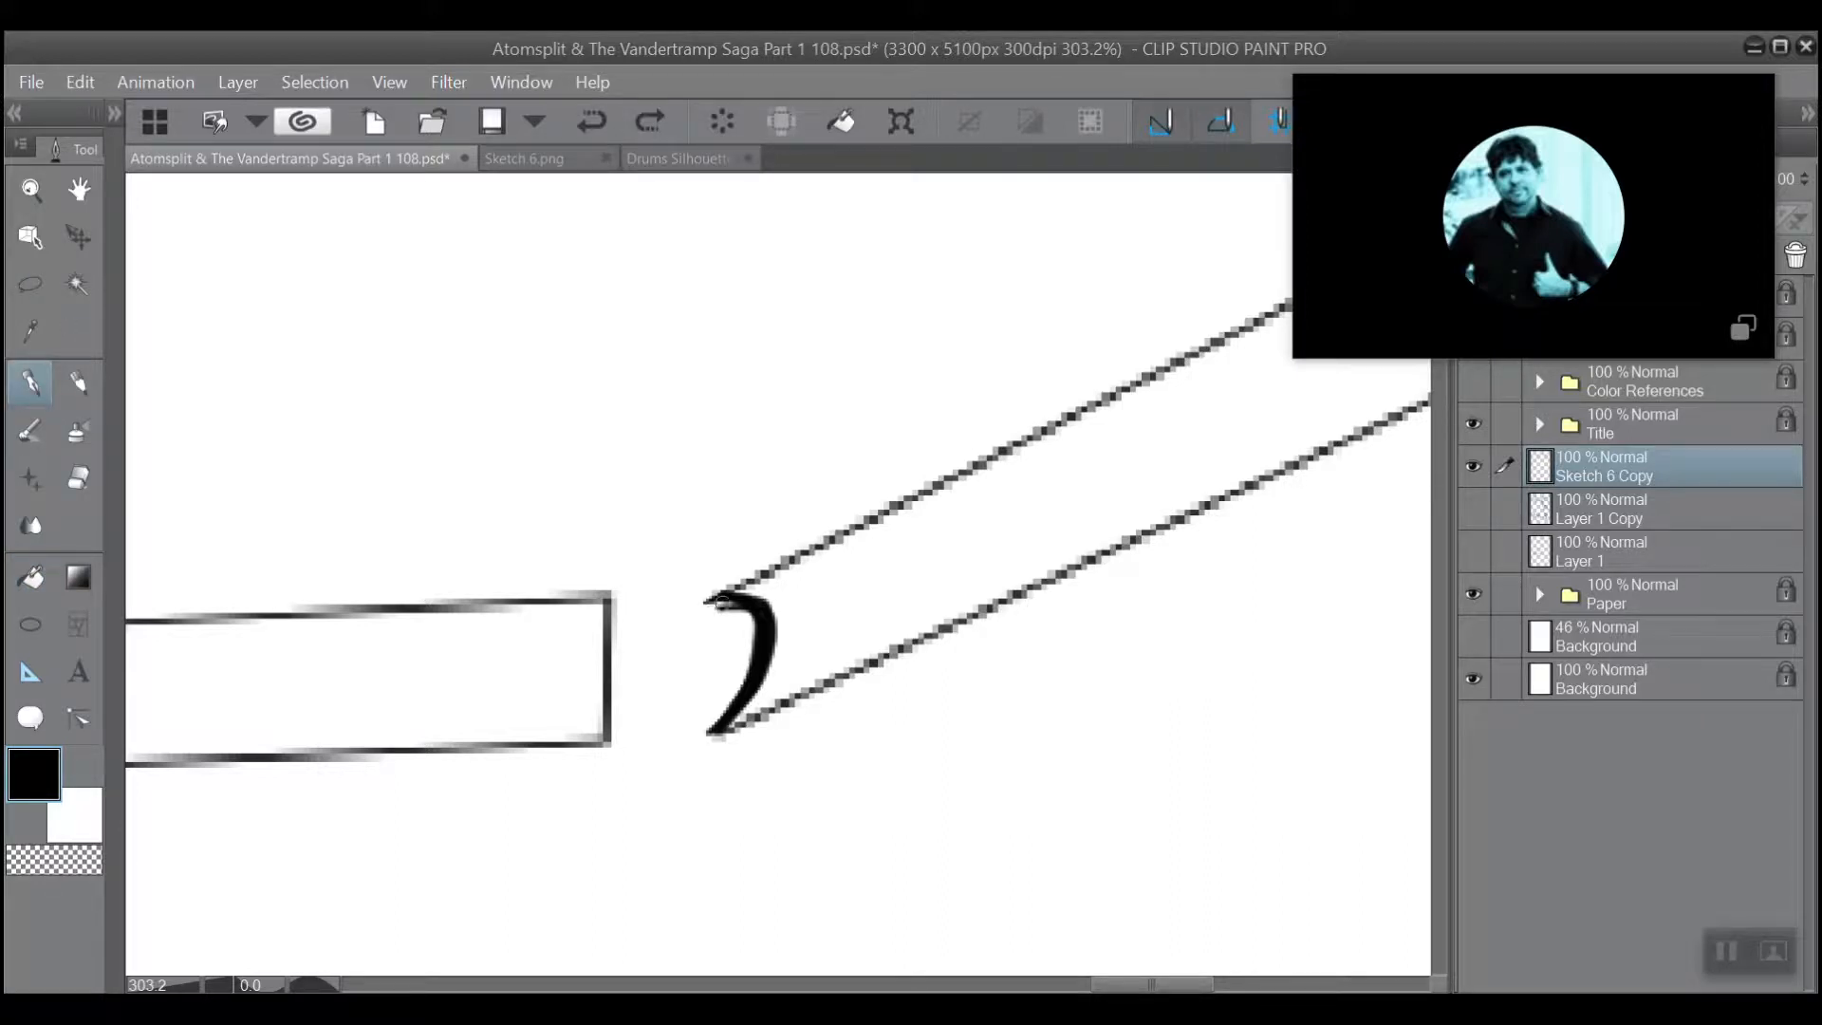
{"action": "mouse_move", "coordinate": [677, 611]}
{"action": "left_mouse_down"}
{"action": "mouse_move", "coordinate": [731, 604]}
{"action": "mouse_move", "coordinate": [665, 613]}
{"action": "left_mouse_up"}
{"action": "mouse_move", "coordinate": [723, 720]}
{"action": "left_mouse_down"}
{"action": "mouse_move", "coordinate": [695, 747]}
{"action": "mouse_move", "coordinate": [741, 686]}
{"action": "mouse_move", "coordinate": [750, 615]}
{"action": "left_mouse_up"}
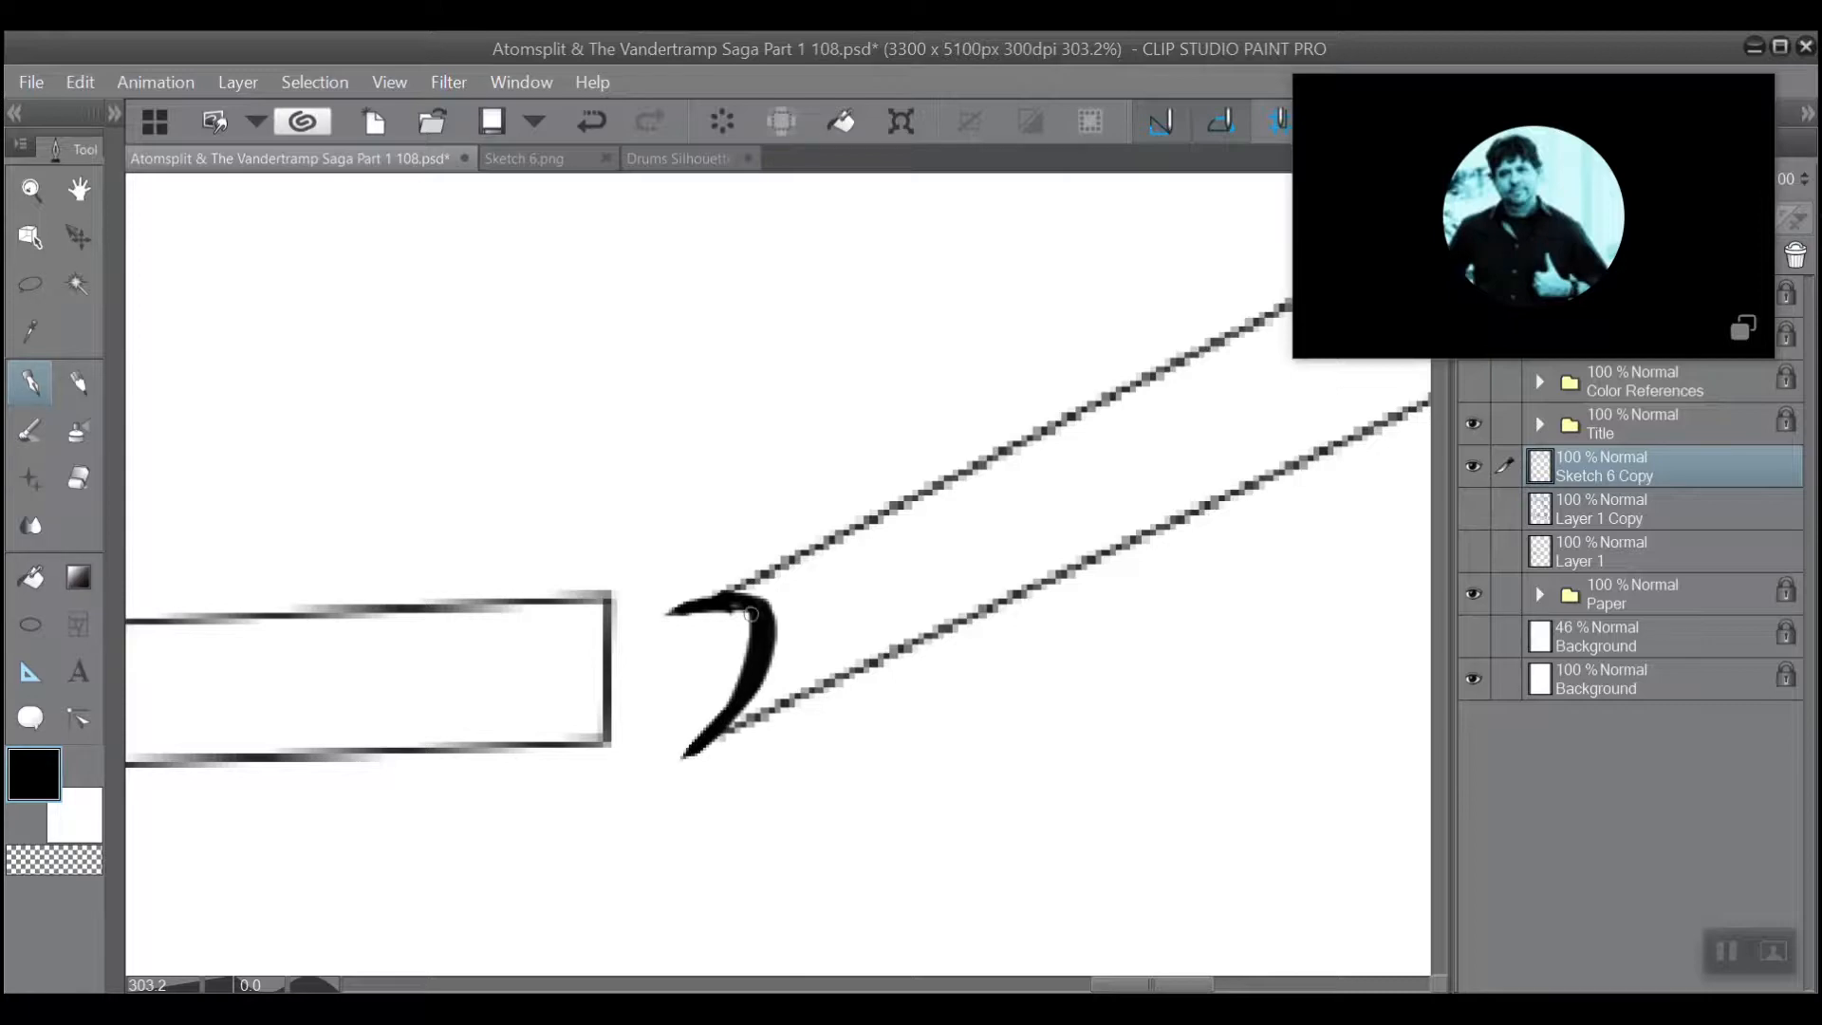
Ink heavier lines over both long sides of the short slanted support, from its curved foot up to the horizontal beam.
{"action": "scroll", "coordinate": [732, 468], "scroll_direction": "down", "scroll_amount": 5}
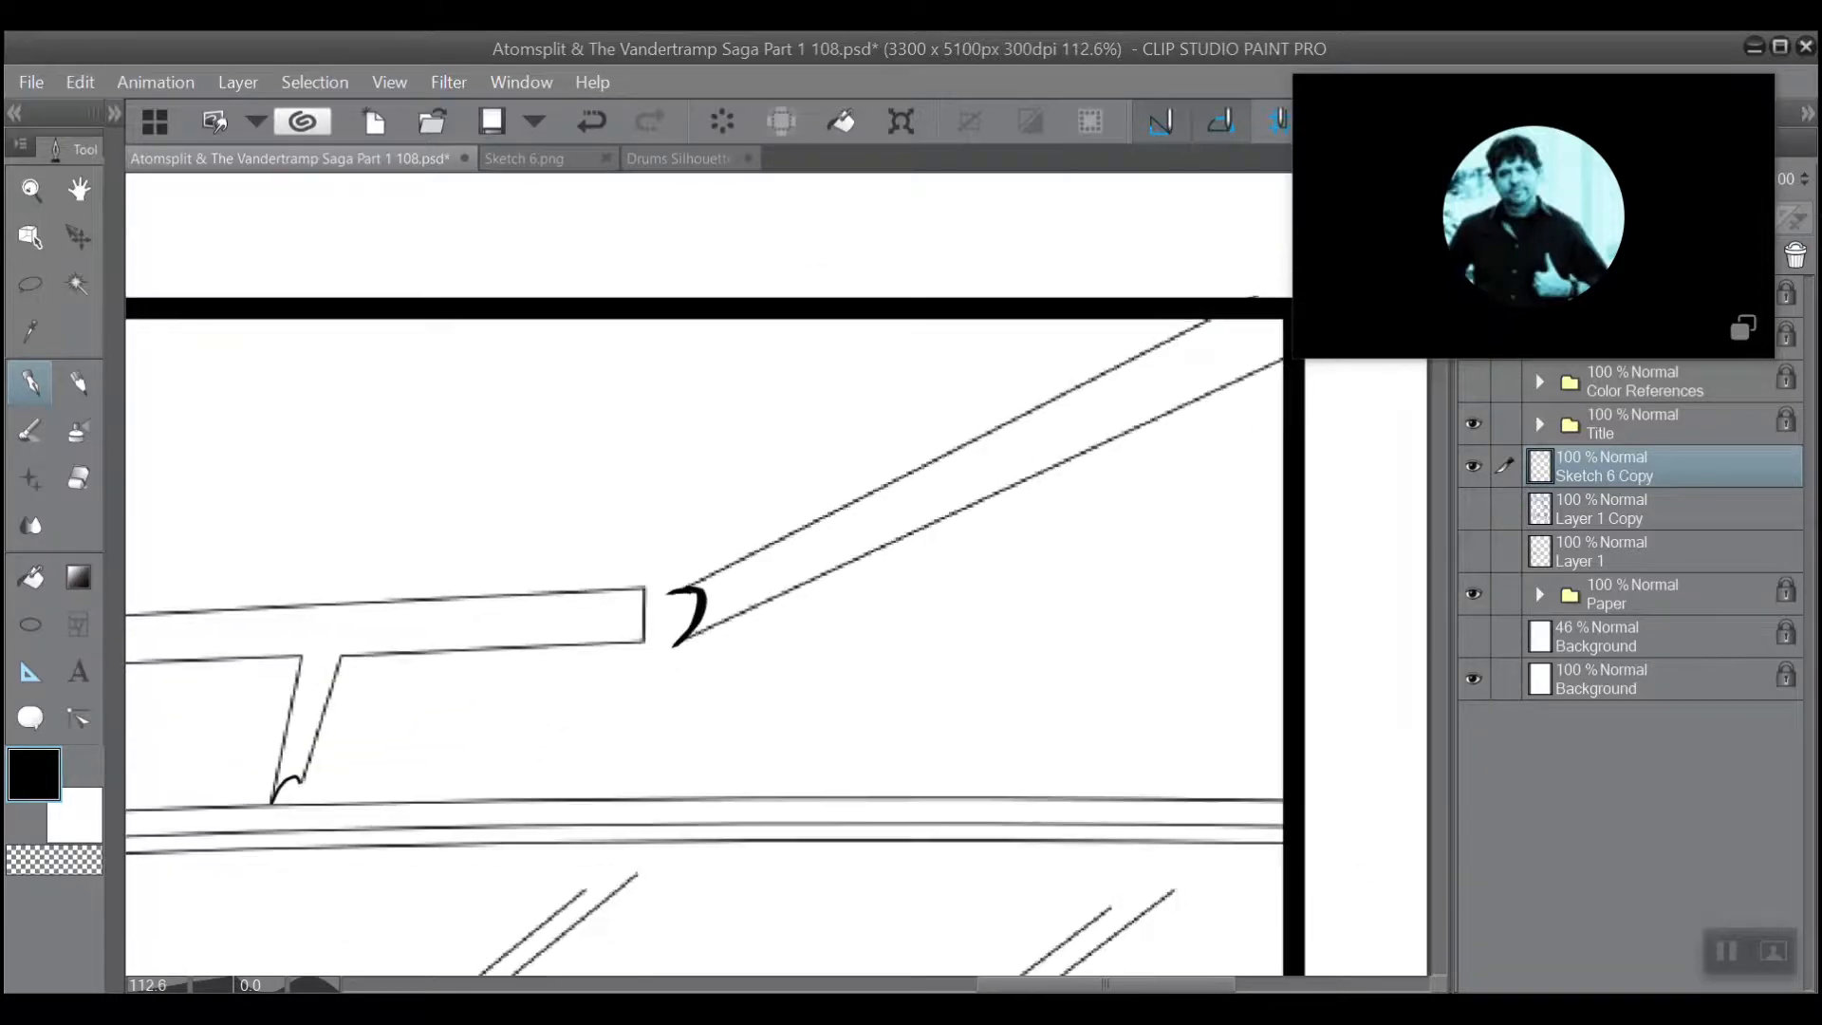
{"action": "scroll", "coordinate": [491, 700], "scroll_direction": "up", "scroll_amount": 6}
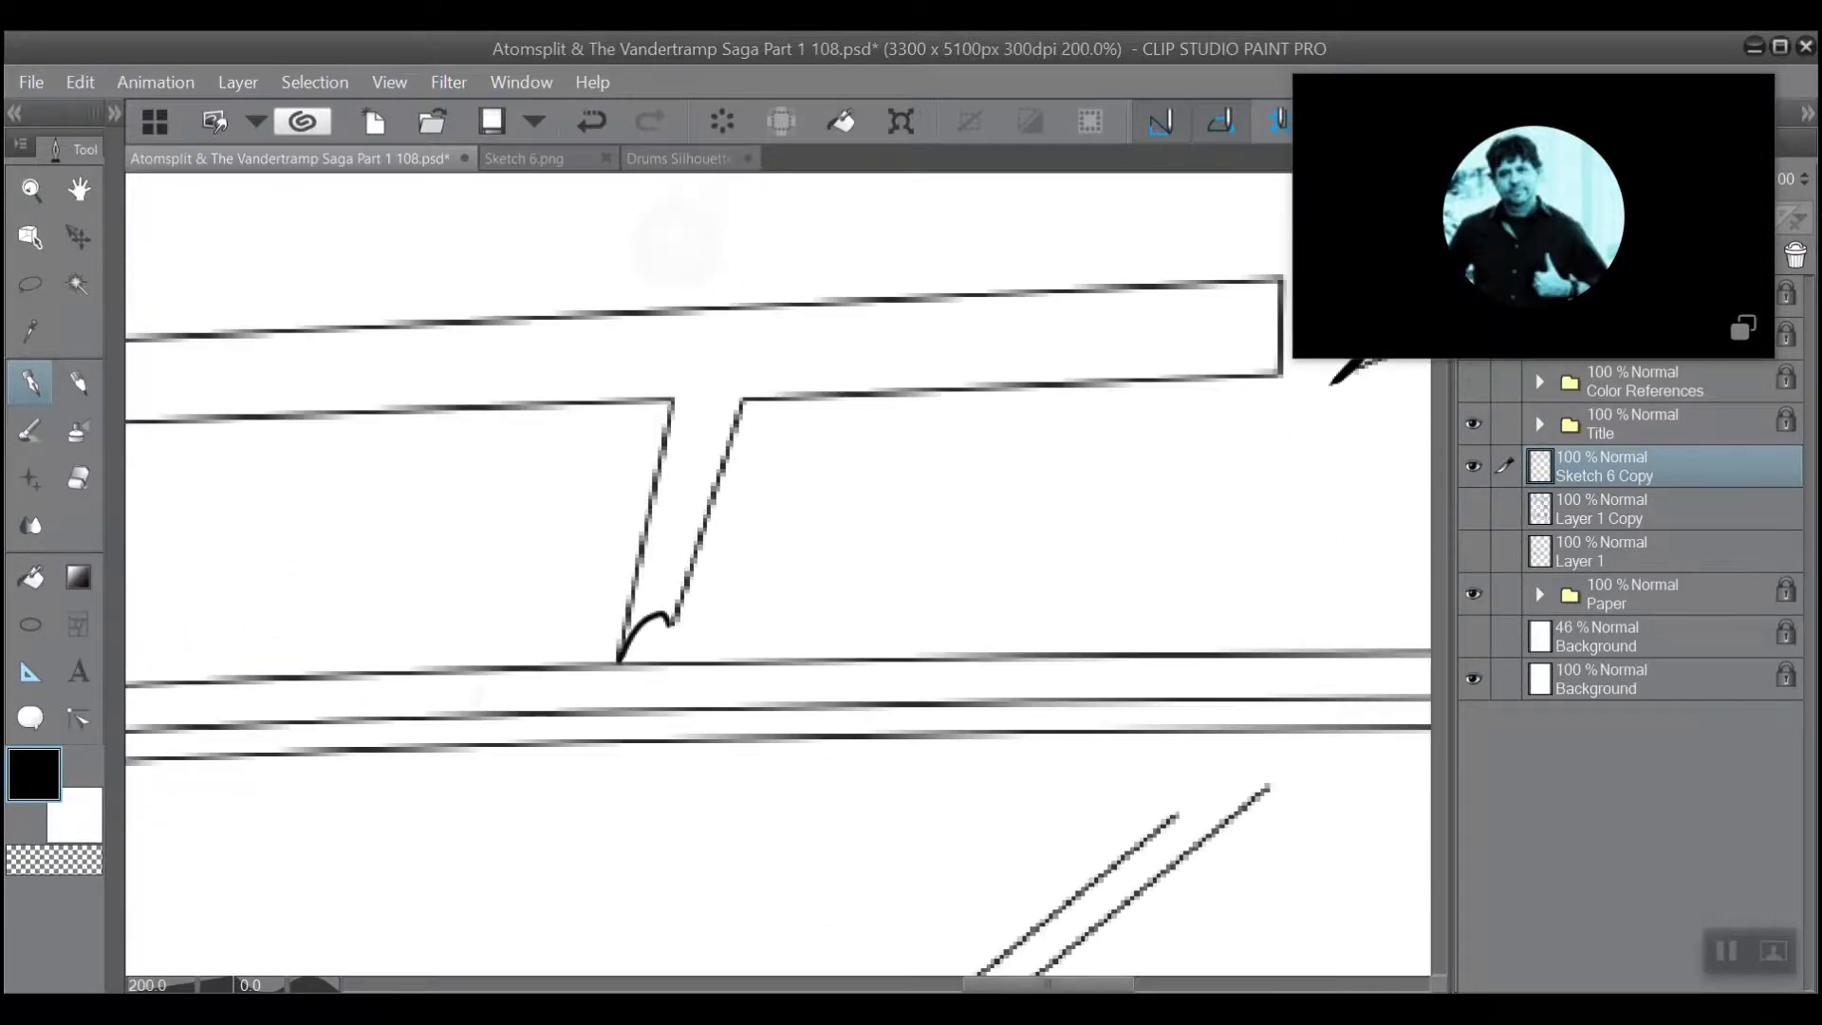
{"action": "scroll", "coordinate": [778, 574], "scroll_direction": "down", "scroll_amount": 1}
{"action": "mouse_move", "coordinate": [742, 791]}
{"action": "left_mouse_down"}
{"action": "mouse_move", "coordinate": [748, 744]}
{"action": "mouse_move", "coordinate": [741, 790]}
{"action": "mouse_move", "coordinate": [854, 401]}
{"action": "left_mouse_up"}
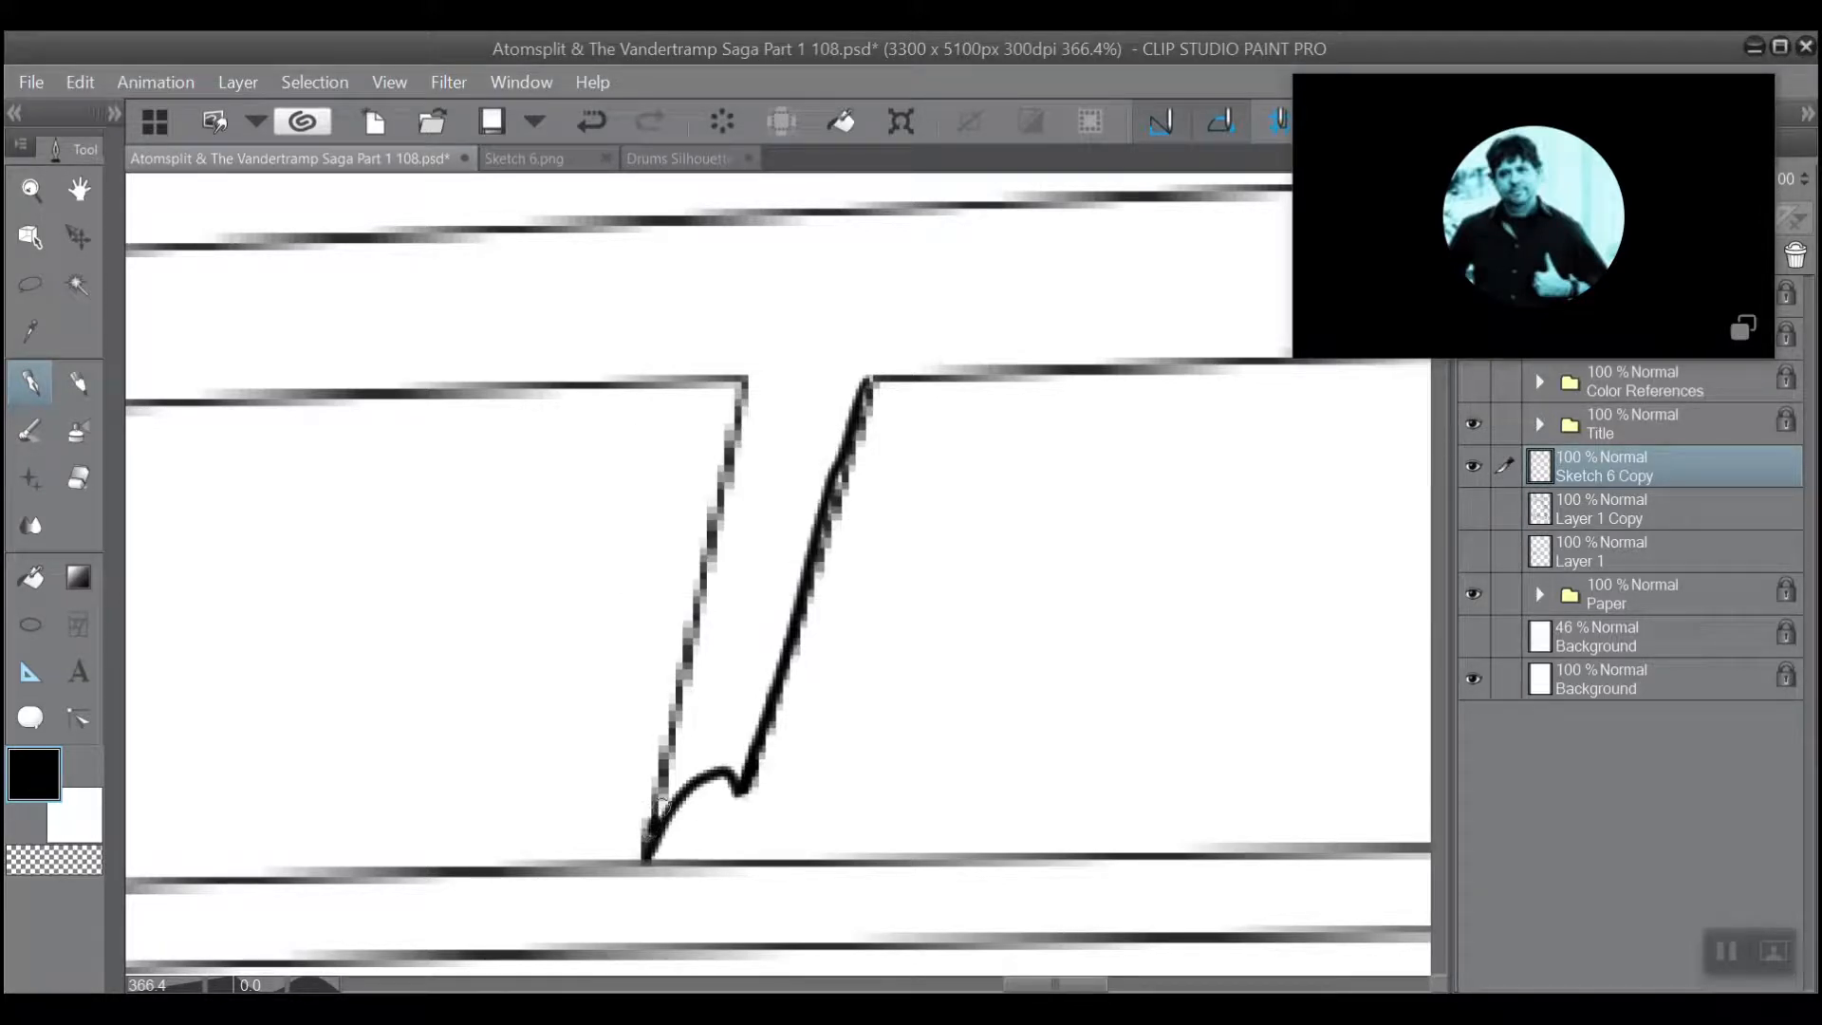
{"action": "left_click_drag", "start_coordinate": [663, 804], "coordinate": [741, 377]}
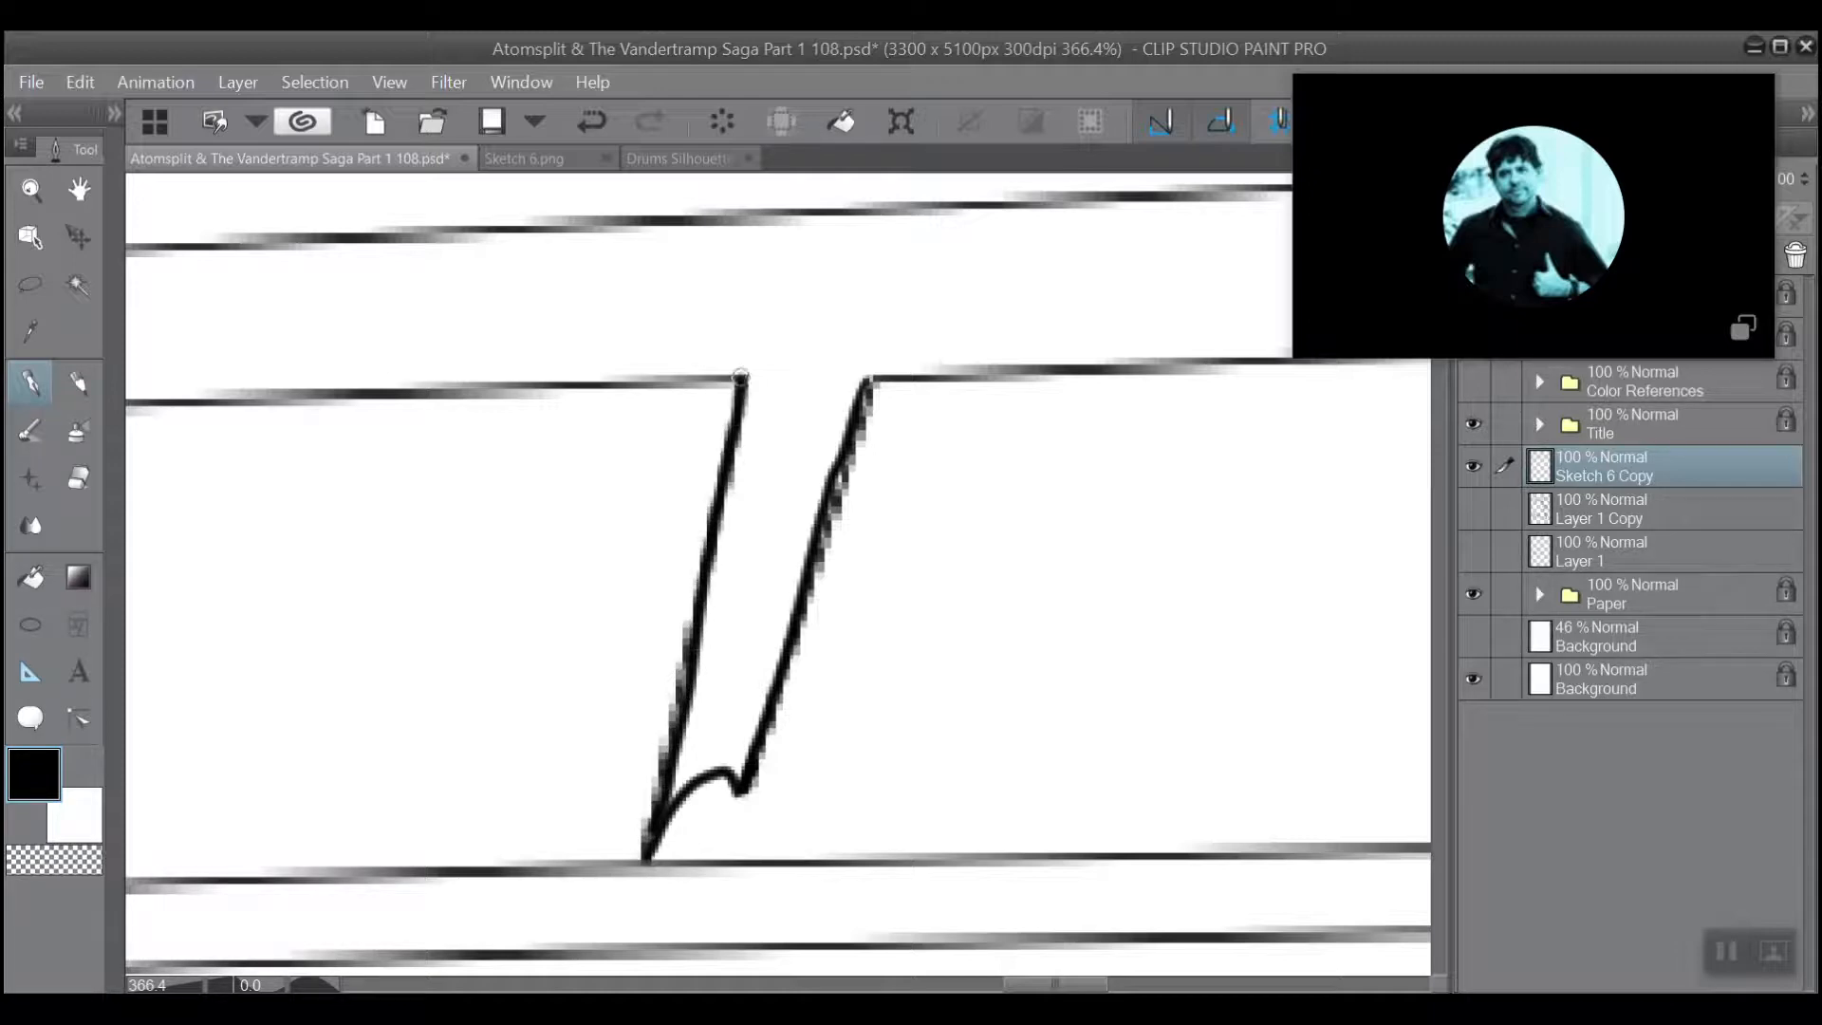
{"action": "left_click_drag", "start_coordinate": [840, 463], "coordinate": [830, 508]}
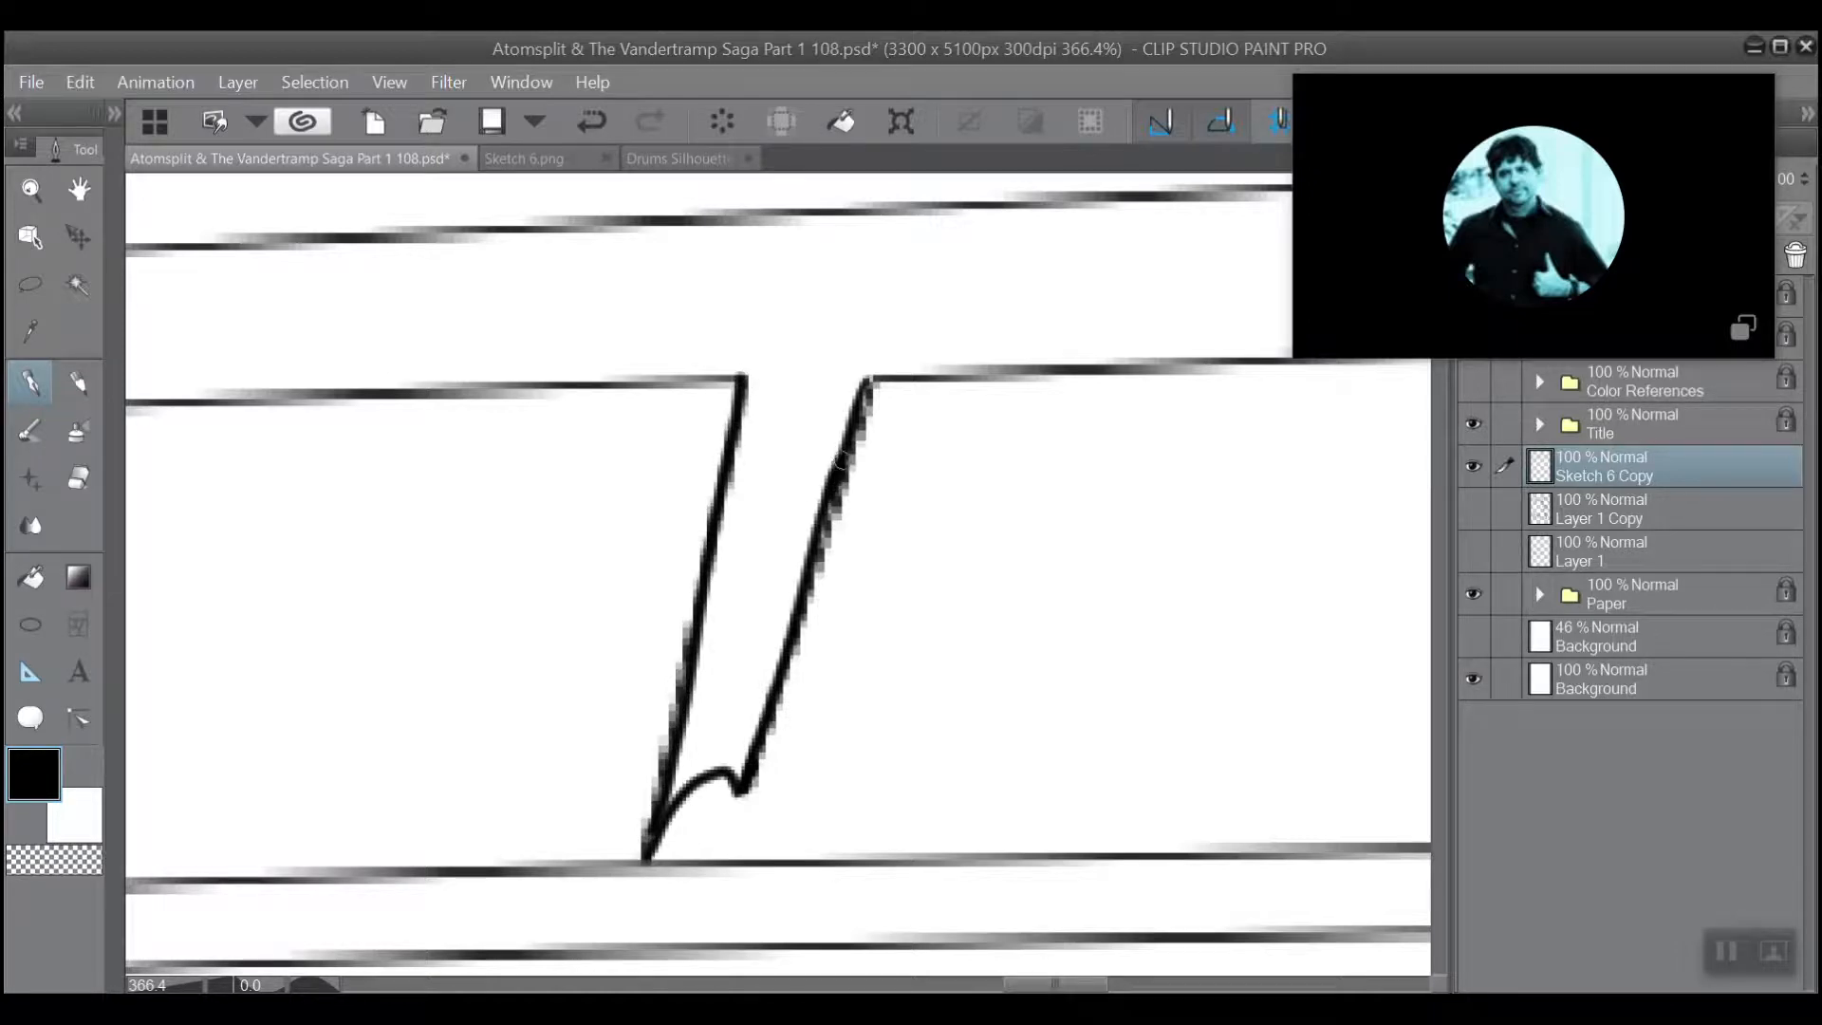
Ink a heavier line over the horizontal beam's lower edge, from its closed end to the corner with the short slanted support.
{"action": "scroll", "coordinate": [718, 512], "scroll_direction": "down", "scroll_amount": 3}
{"action": "left_click_drag", "start_coordinate": [287, 401], "coordinate": [565, 462]}
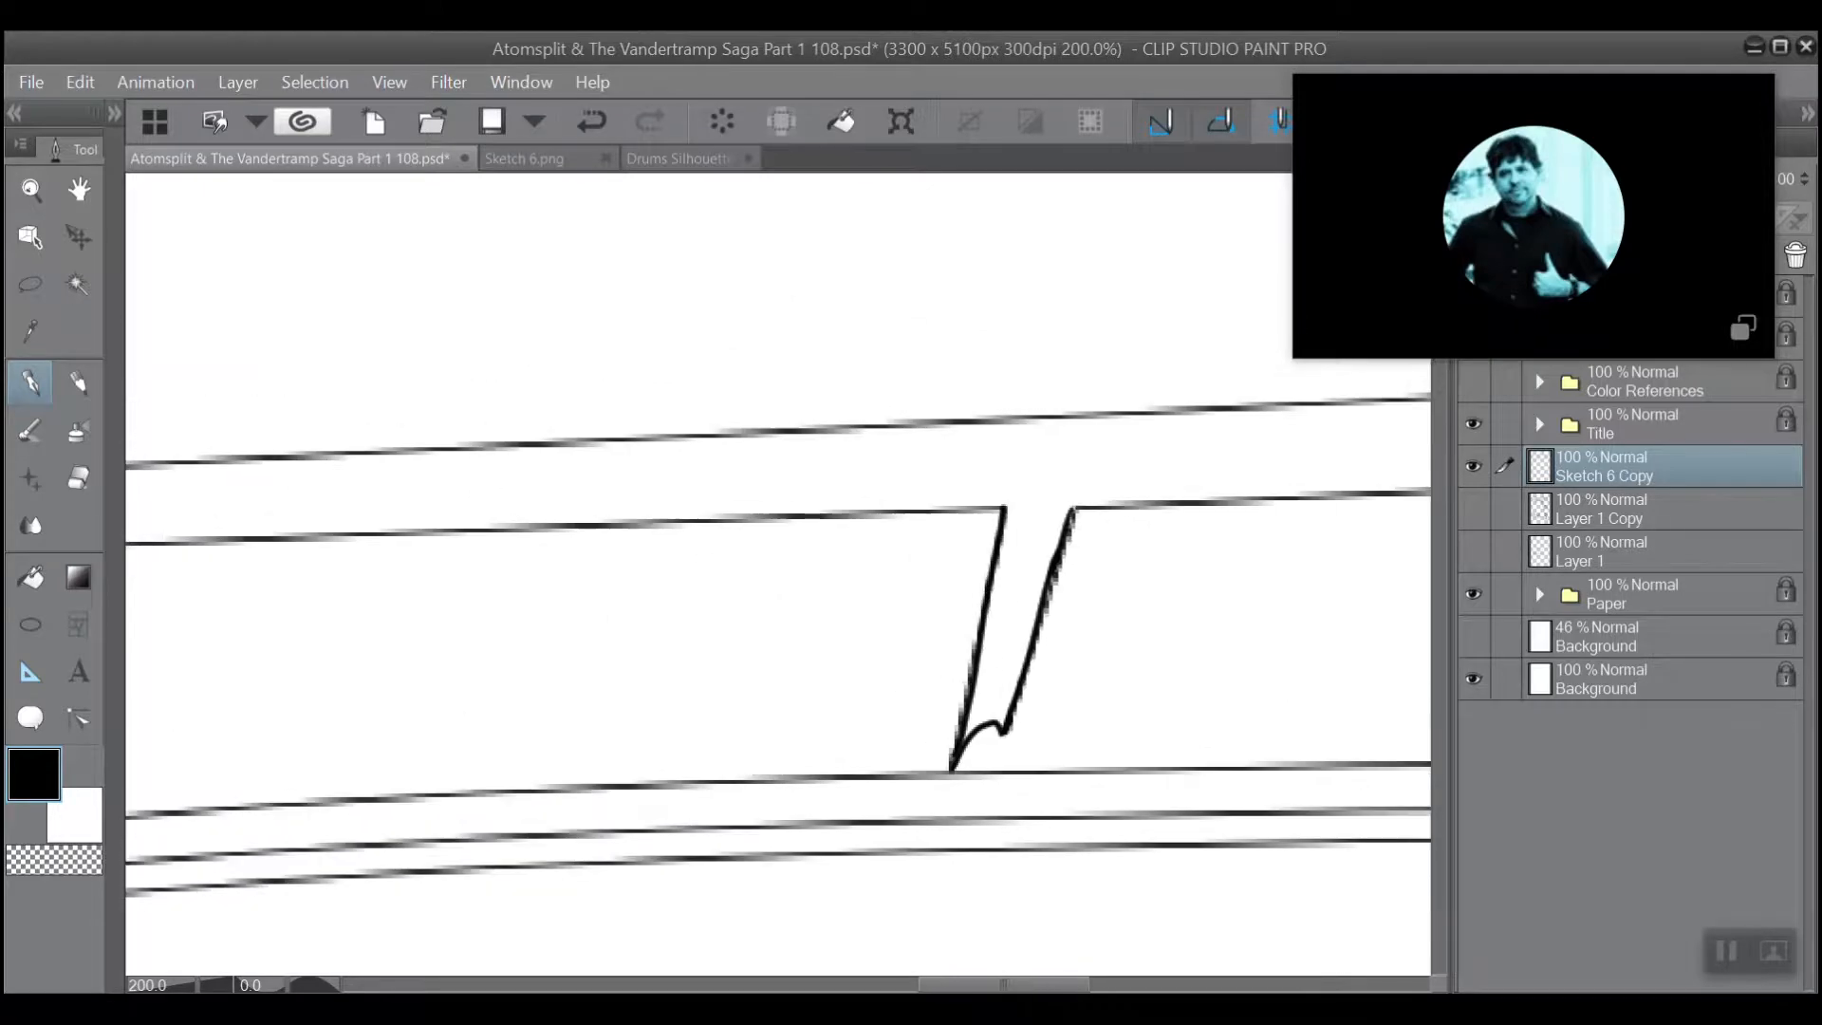
{"action": "scroll", "coordinate": [564, 463], "scroll_direction": "up", "scroll_amount": 1}
{"action": "scroll", "coordinate": [638, 497], "scroll_direction": "down", "scroll_amount": 4}
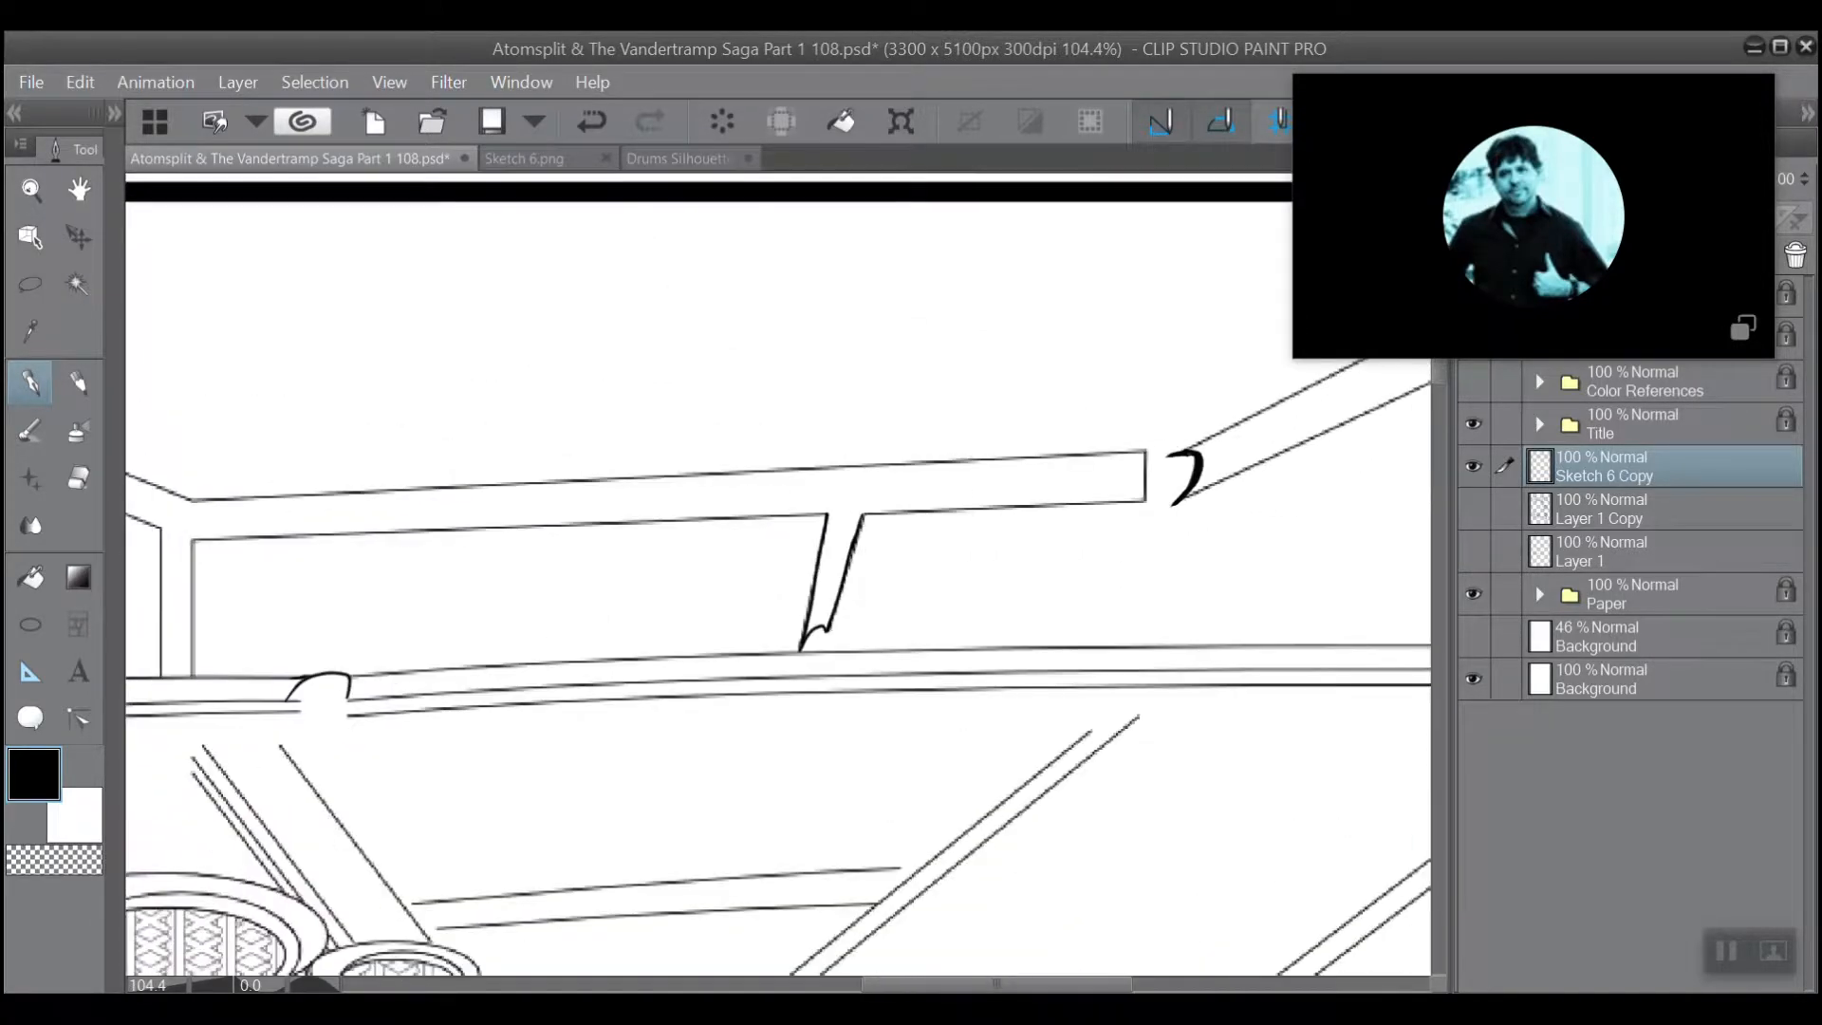
{"action": "mouse_move", "coordinate": [699, 276]}
{"action": "left_mouse_down"}
{"action": "mouse_move", "coordinate": [931, 282]}
{"action": "mouse_move", "coordinate": [1029, 604]}
{"action": "left_mouse_up"}
{"action": "left_click_drag", "start_coordinate": [628, 610], "coordinate": [598, 276]}
{"action": "scroll", "coordinate": [544, 435], "scroll_direction": "up", "scroll_amount": 4}
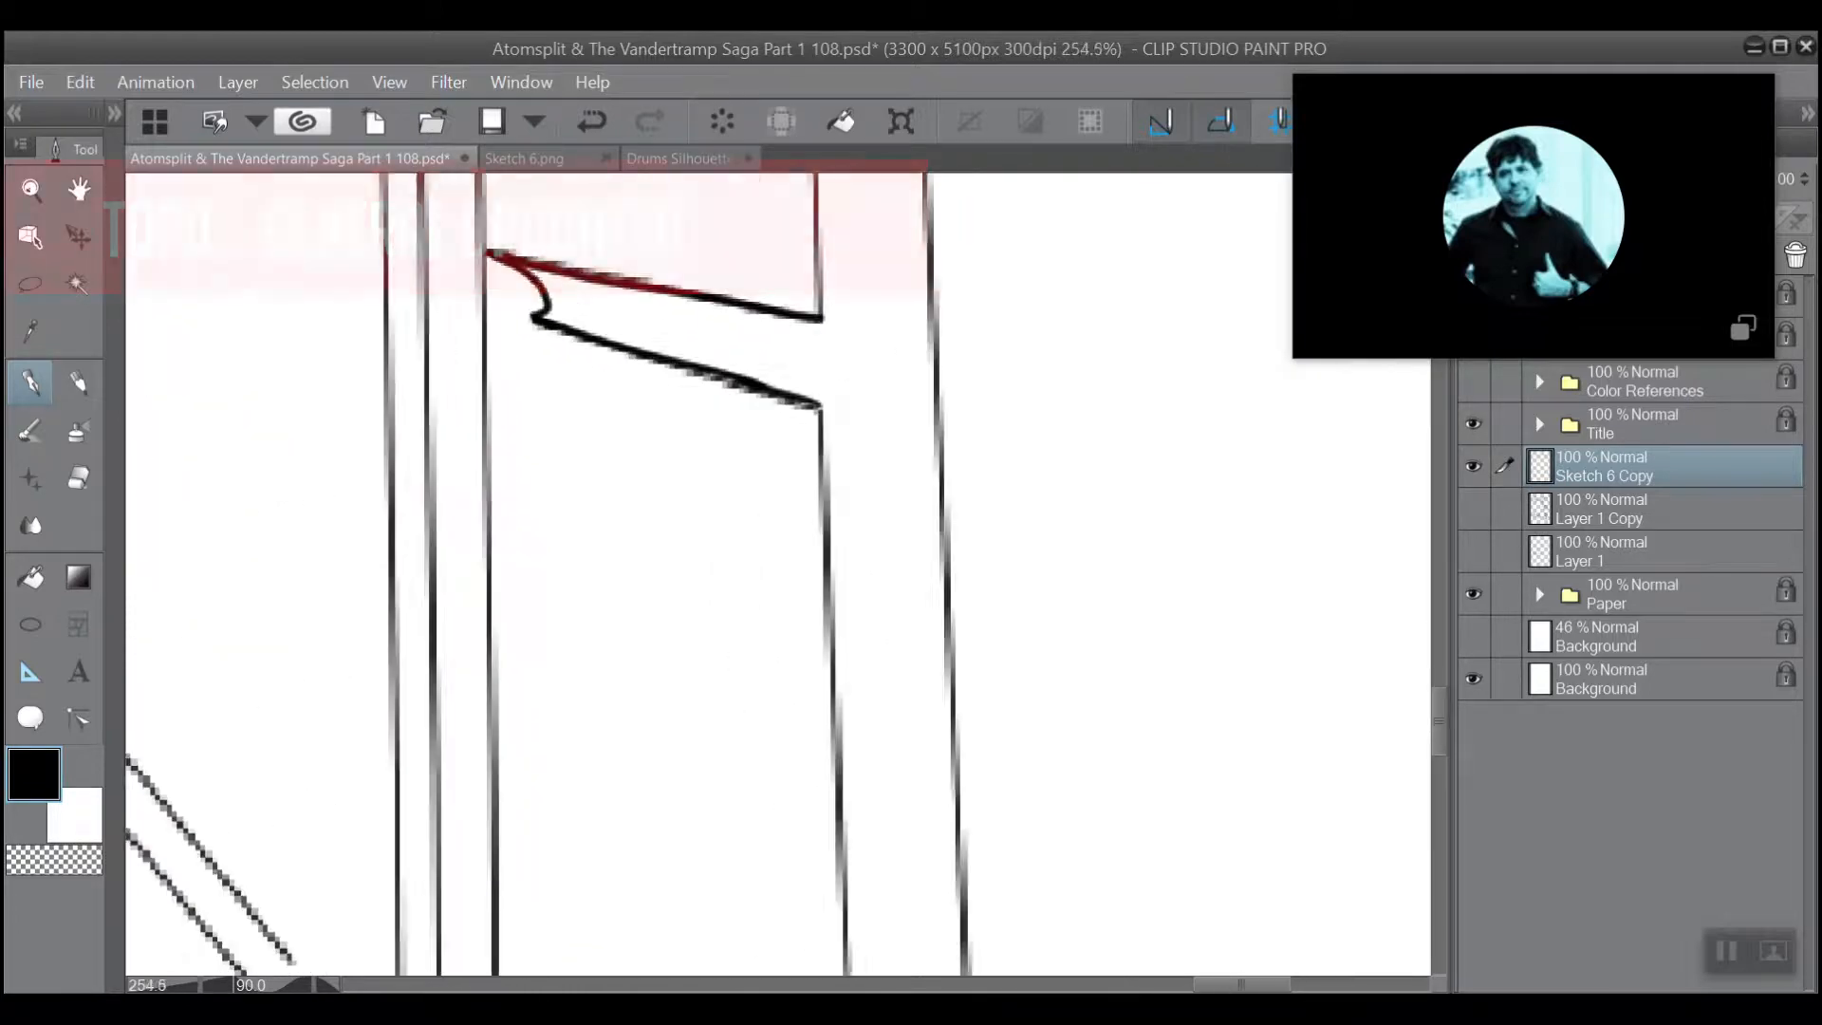
{"action": "scroll", "coordinate": [615, 539], "scroll_direction": "up", "scroll_amount": 1}
{"action": "left_click_drag", "start_coordinate": [807, 740], "coordinate": [539, 278]}
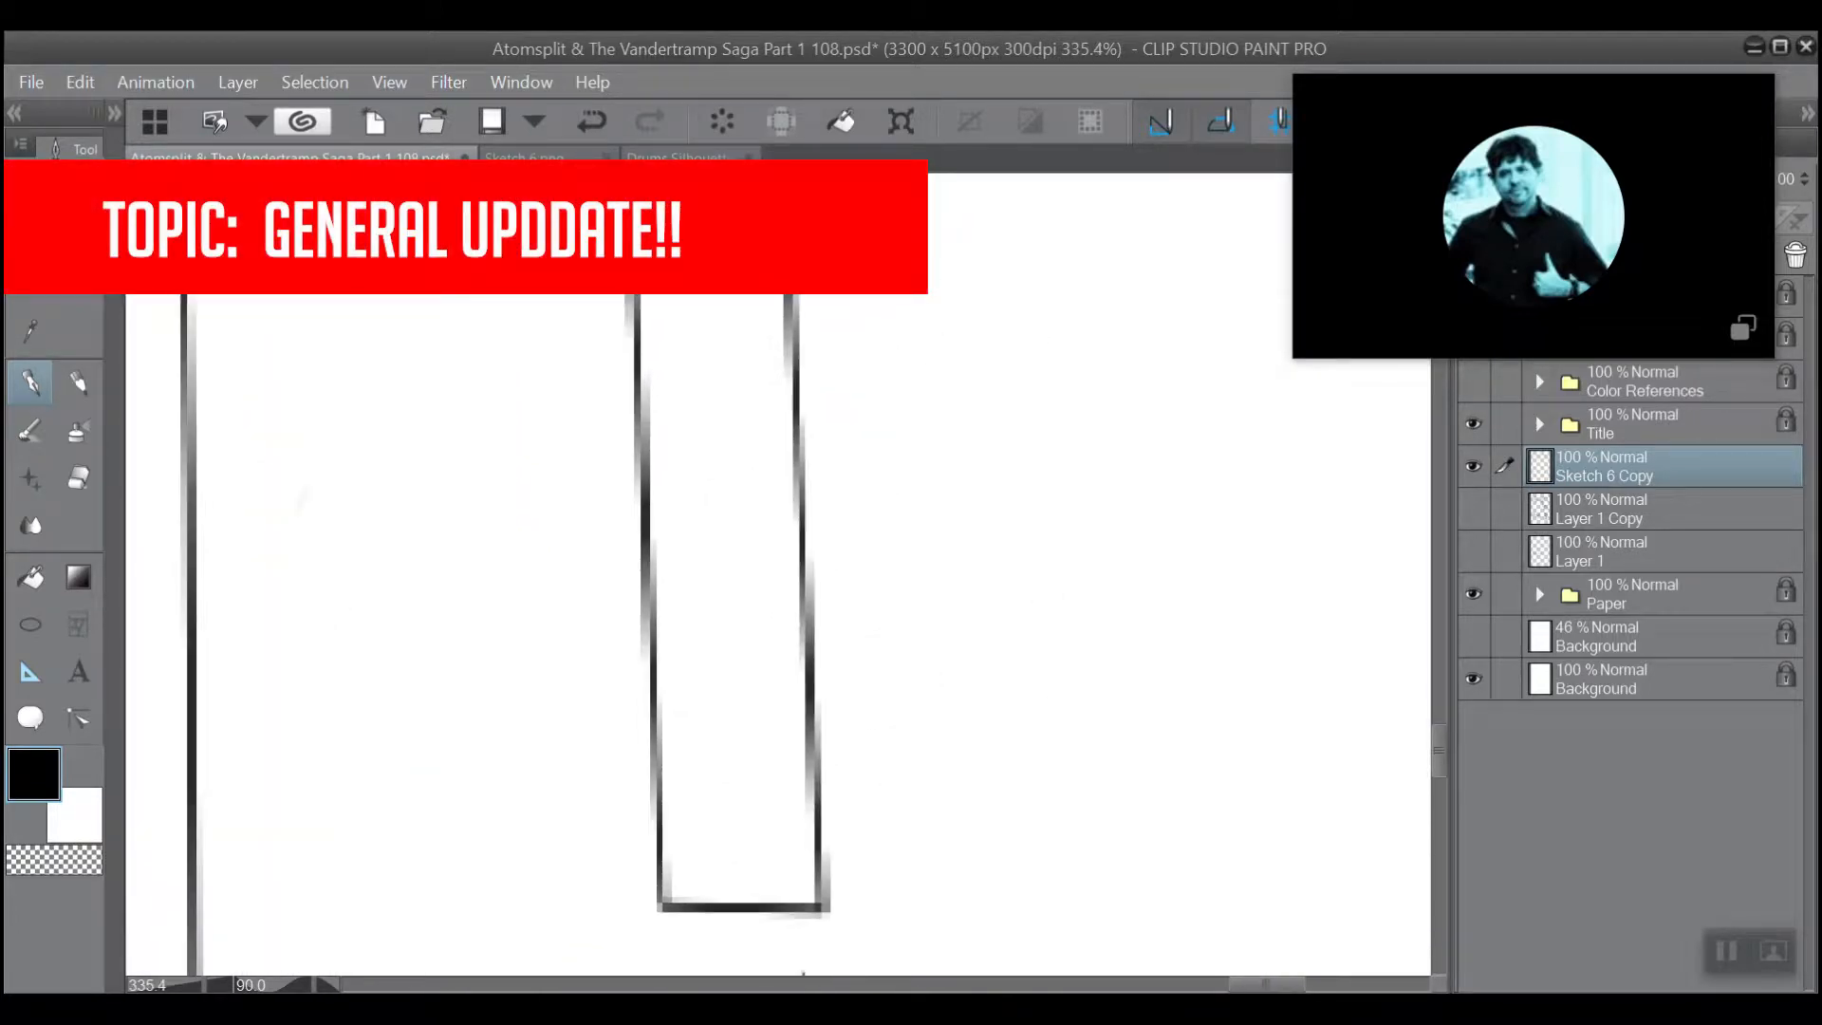
{"action": "left_click_drag", "start_coordinate": [659, 799], "coordinate": [676, 805]}
{"action": "mouse_move", "coordinate": [683, 902]}
{"action": "left_mouse_down"}
{"action": "mouse_move", "coordinate": [647, 301]}
{"action": "mouse_move", "coordinate": [690, 727]}
{"action": "left_mouse_up"}
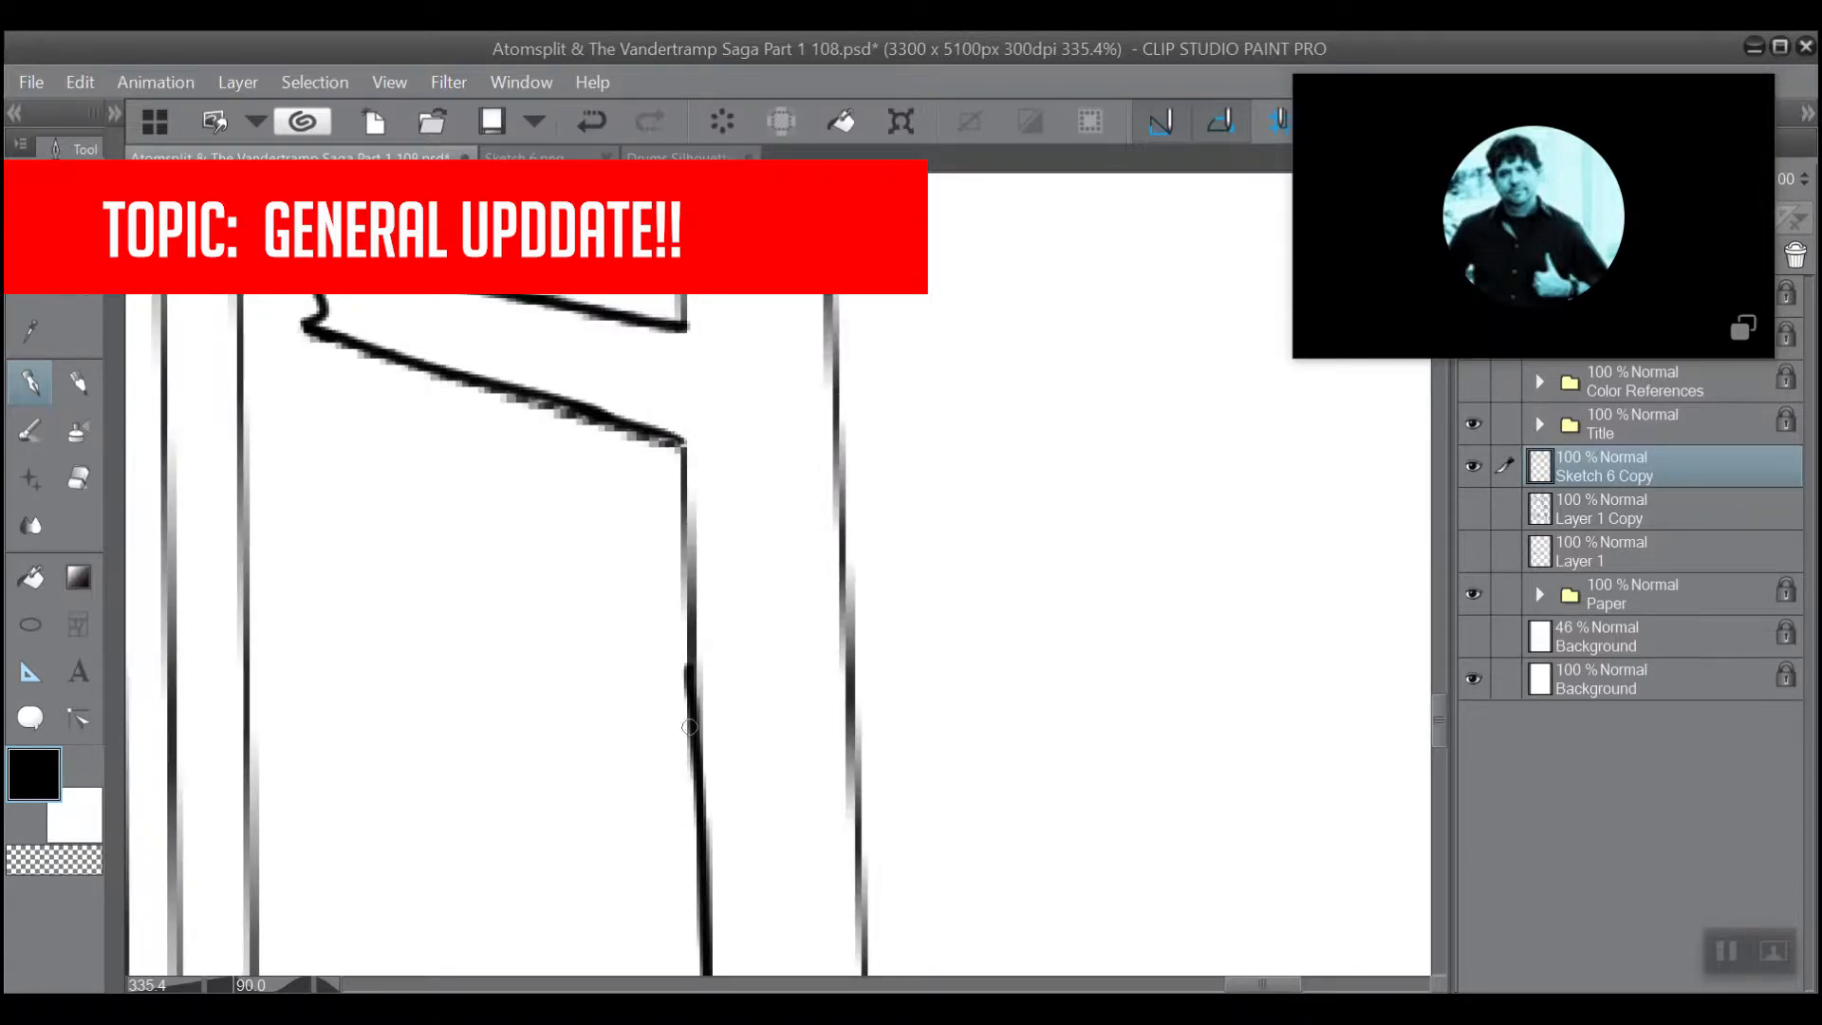
{"action": "mouse_move", "coordinate": [699, 804]}
{"action": "left_mouse_down"}
{"action": "mouse_move", "coordinate": [684, 439]}
{"action": "mouse_move", "coordinate": [698, 697]}
{"action": "left_mouse_up"}
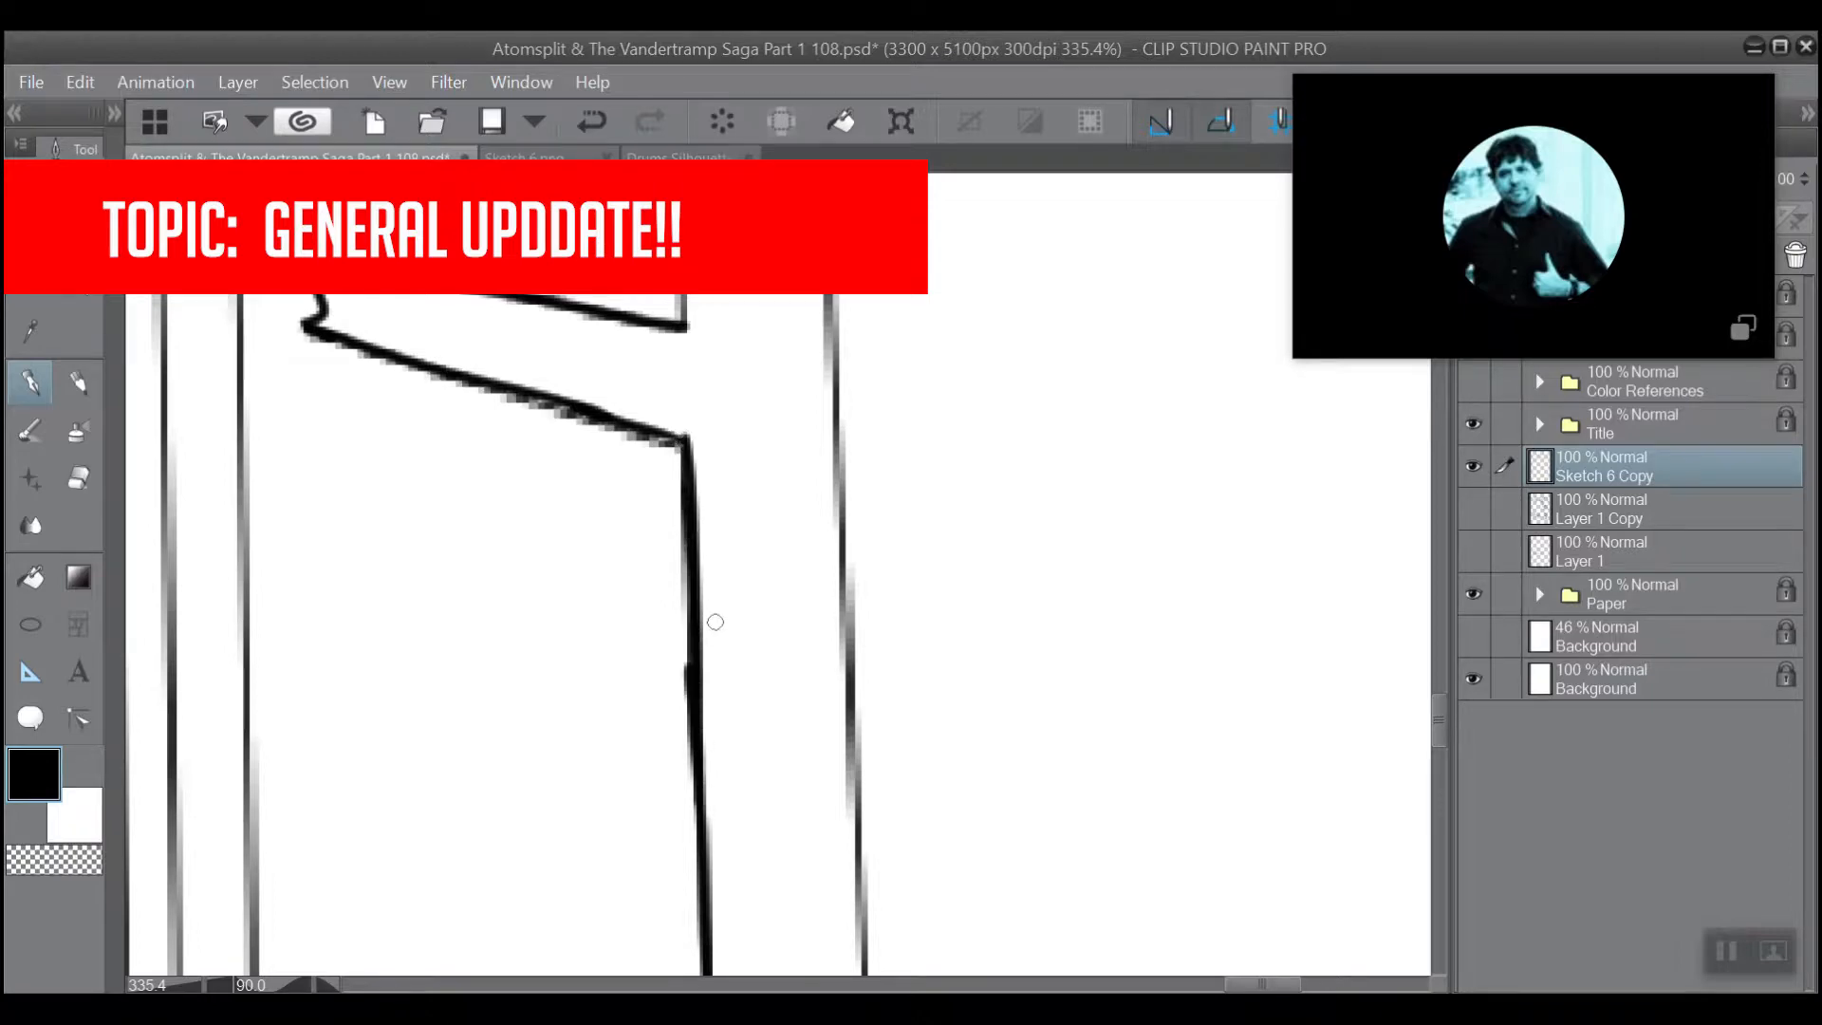
Ink a heavier line over the horizontal beam's closed end and the adjoining first stretch of its upper edge.
{"action": "scroll", "coordinate": [716, 622], "scroll_direction": "down", "scroll_amount": 3}
{"action": "left_click_drag", "start_coordinate": [716, 622], "coordinate": [580, 212]}
{"action": "scroll", "coordinate": [520, 518], "scroll_direction": "up", "scroll_amount": 3}
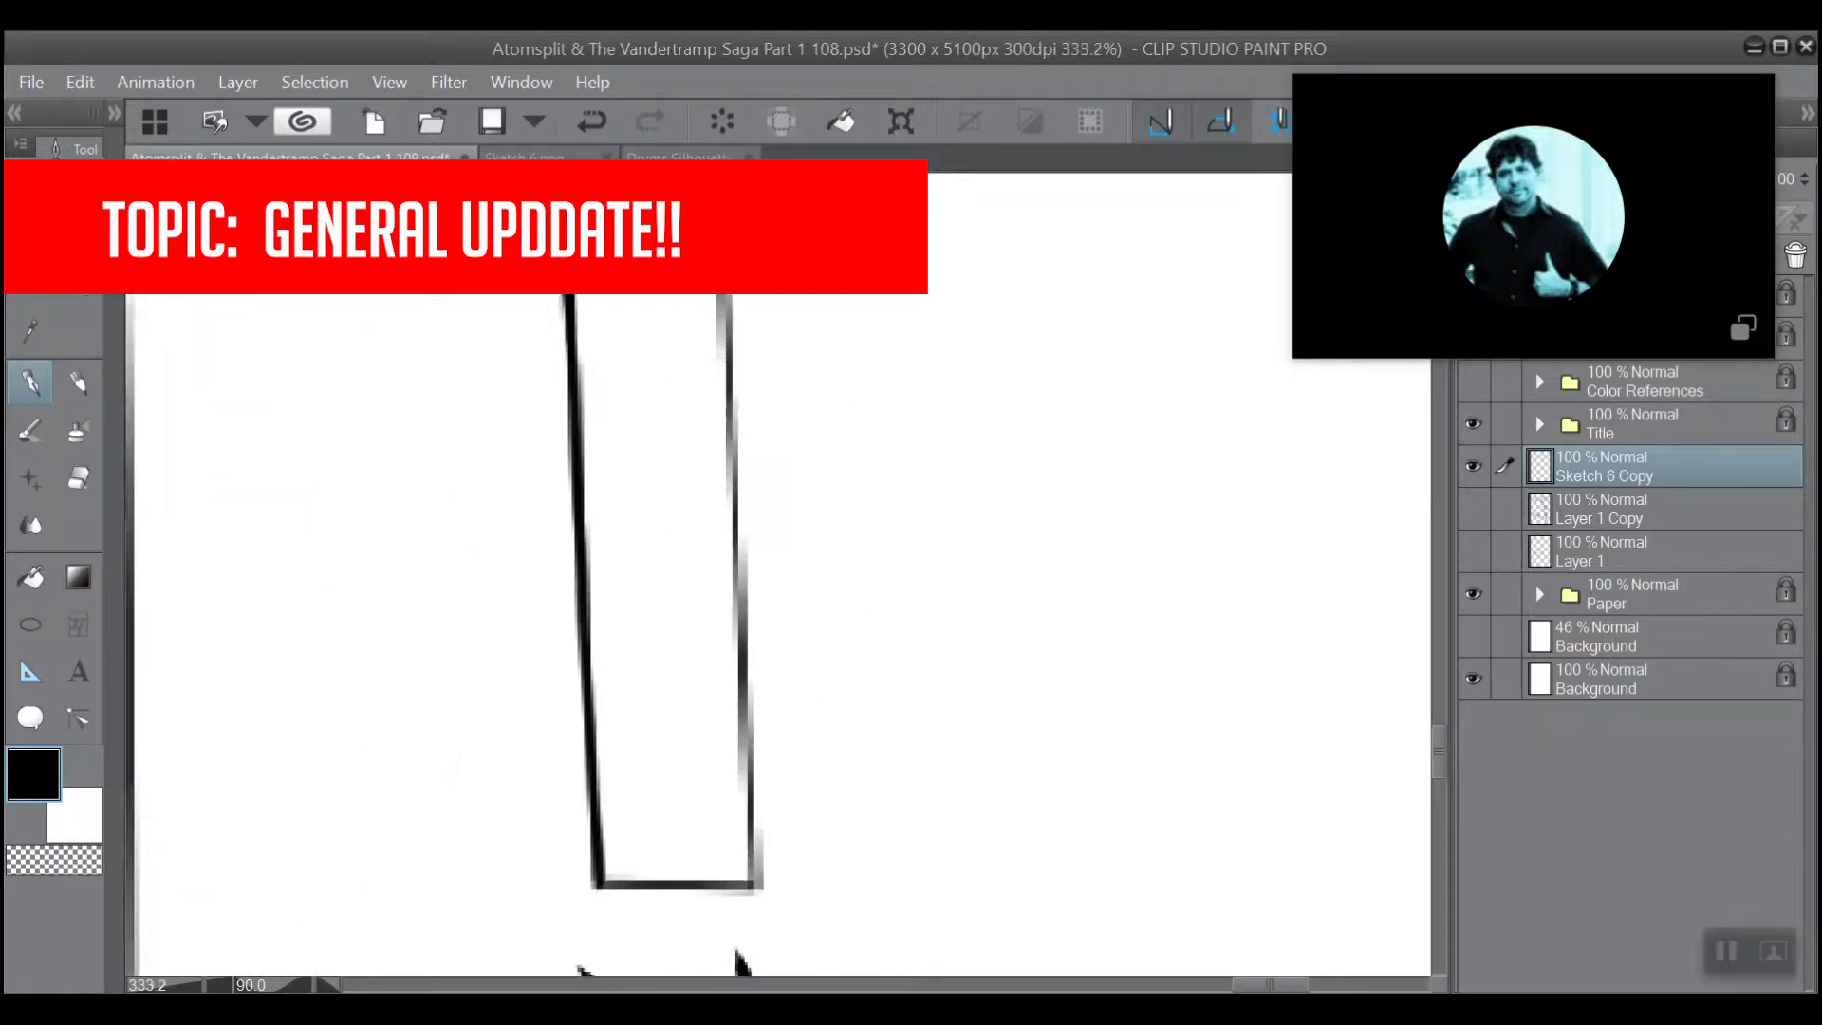
{"action": "scroll", "coordinate": [721, 878], "scroll_direction": "up", "scroll_amount": 1}
{"action": "left_click_drag", "start_coordinate": [750, 894], "coordinate": [593, 893]}
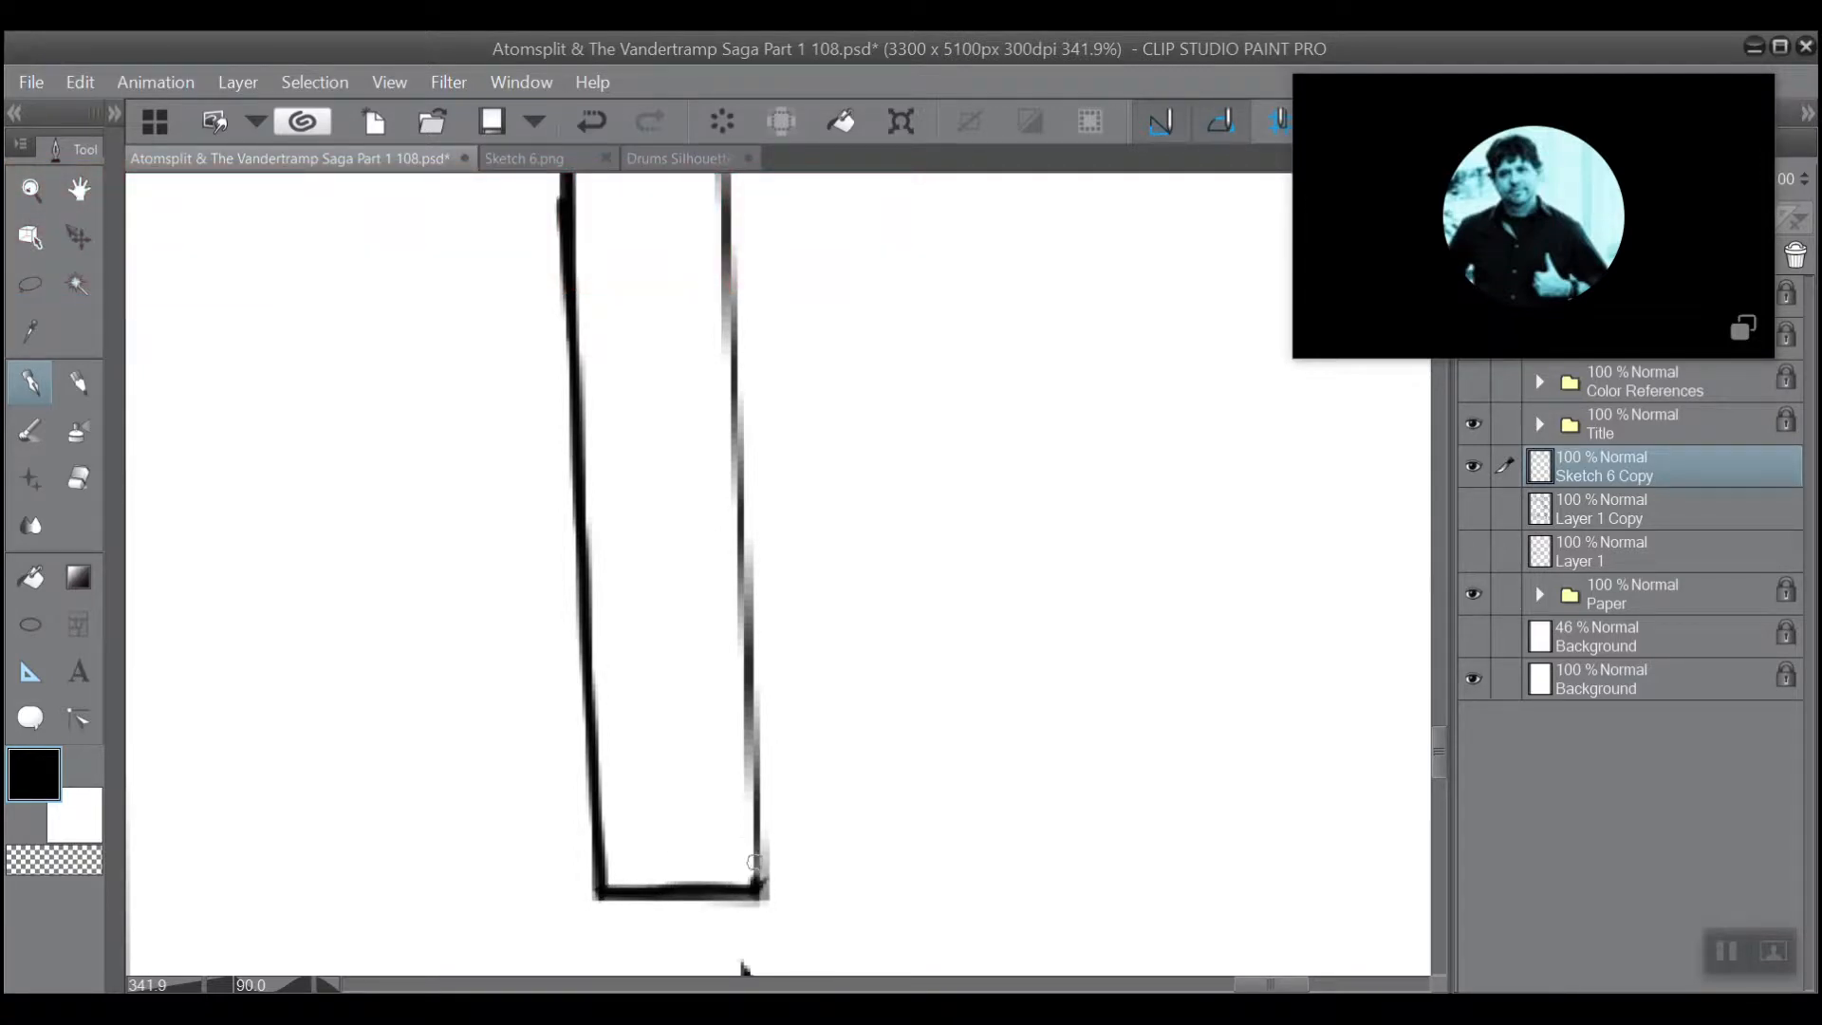
{"action": "left_click_drag", "start_coordinate": [754, 862], "coordinate": [721, 191]}
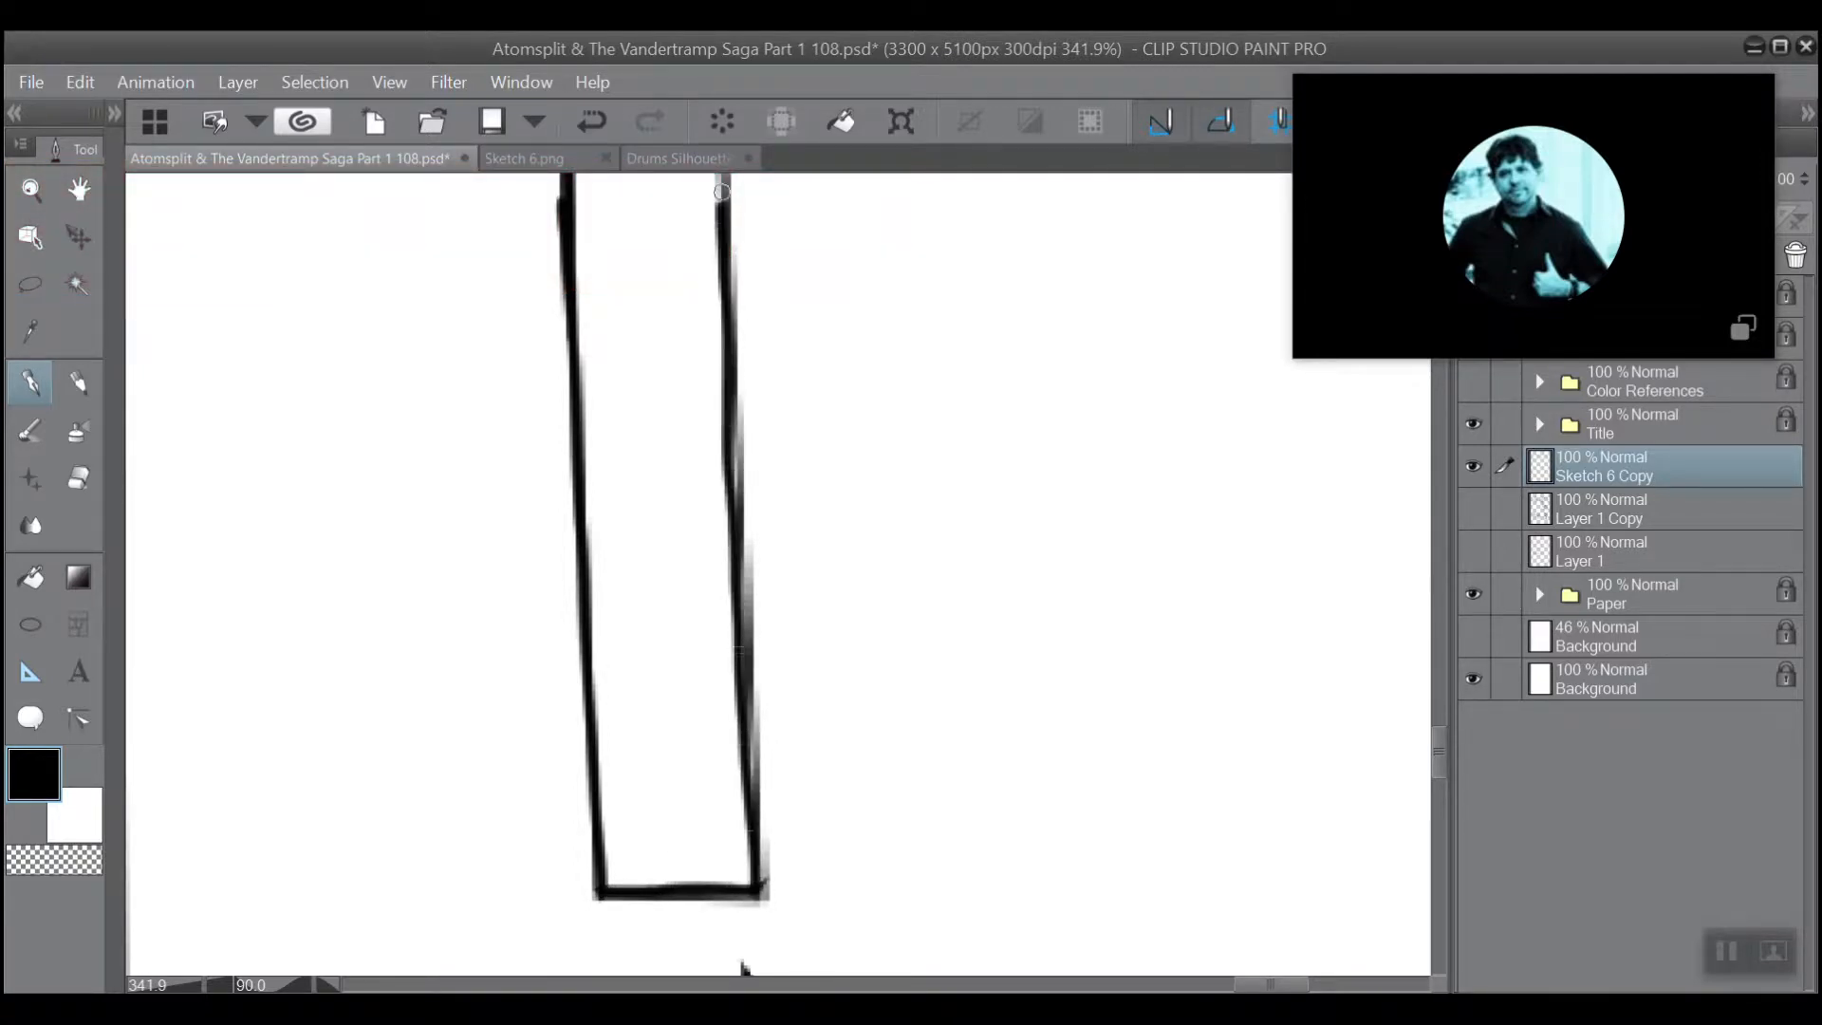
{"action": "left_click_drag", "start_coordinate": [734, 510], "coordinate": [729, 410]}
Continue the heavier line along the horizontal beam's upper edge to its corner with the diagonal beam, undoing stray strokes.
{"action": "left_click_drag", "start_coordinate": [745, 334], "coordinate": [833, 771]}
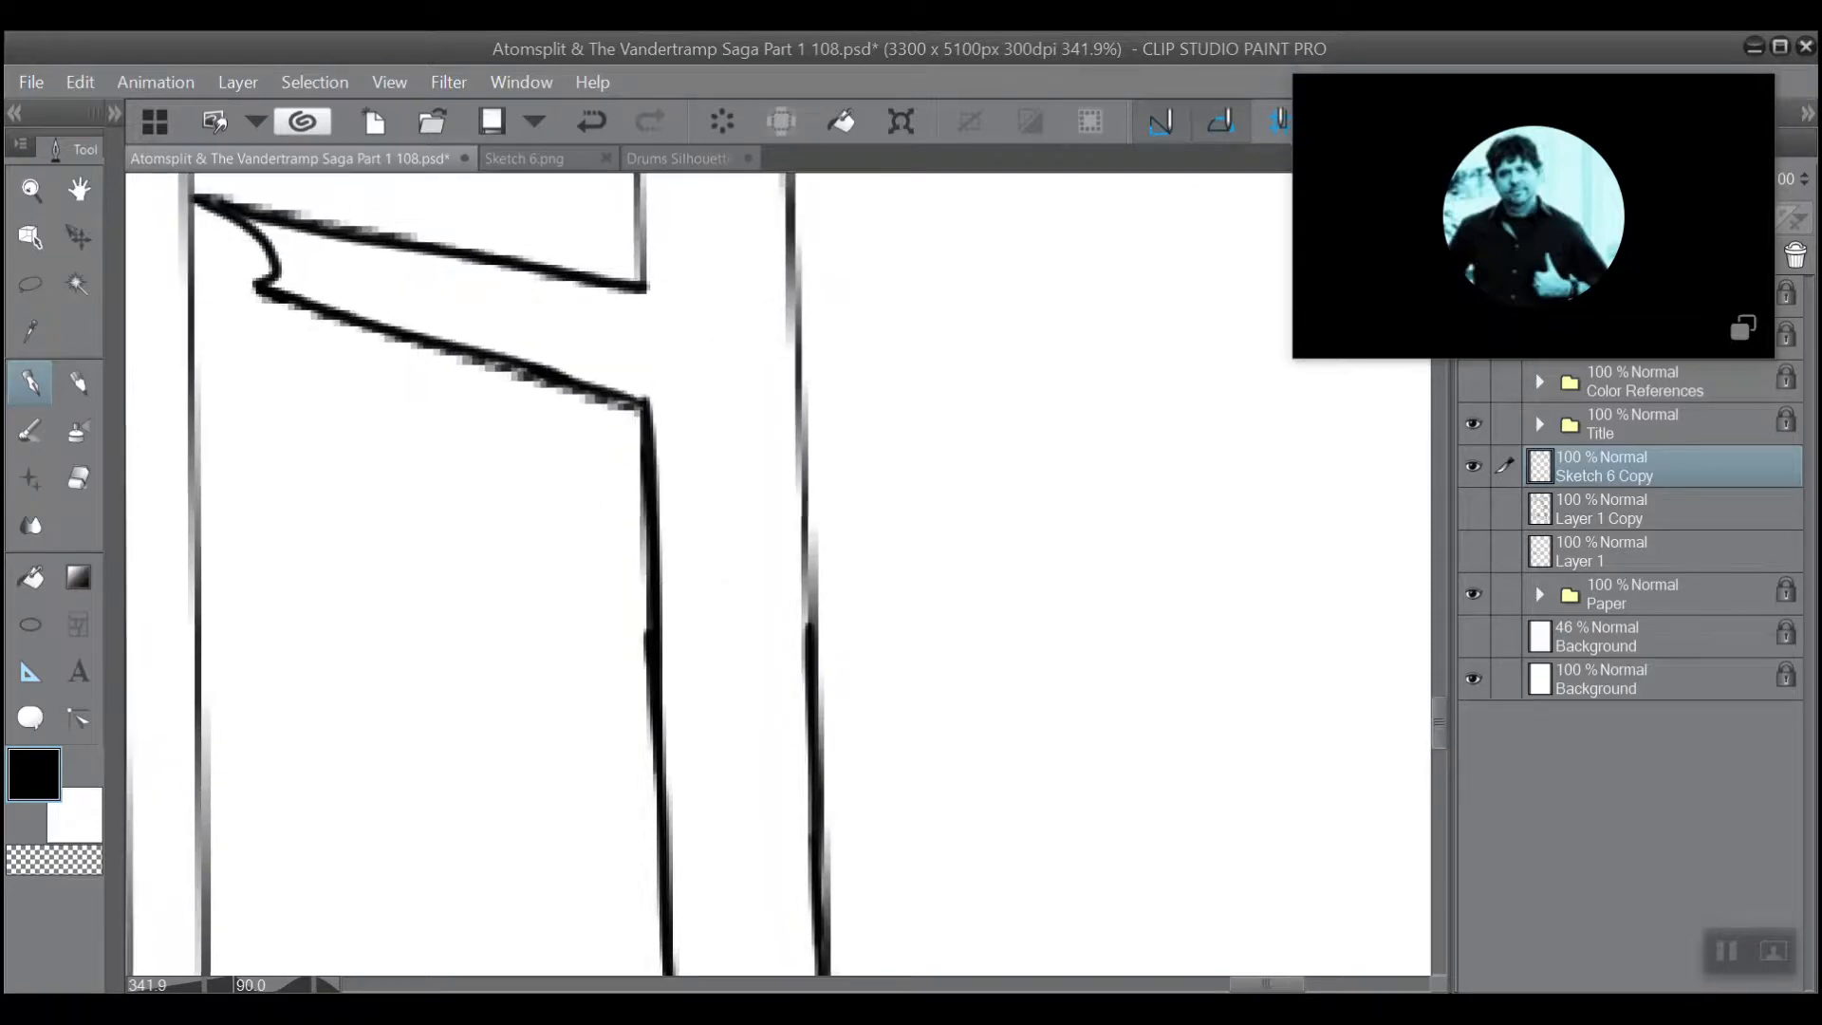
{"action": "mouse_move", "coordinate": [836, 529]}
{"action": "left_mouse_down"}
{"action": "mouse_move", "coordinate": [755, 754]}
{"action": "mouse_move", "coordinate": [730, 774]}
{"action": "left_mouse_up"}
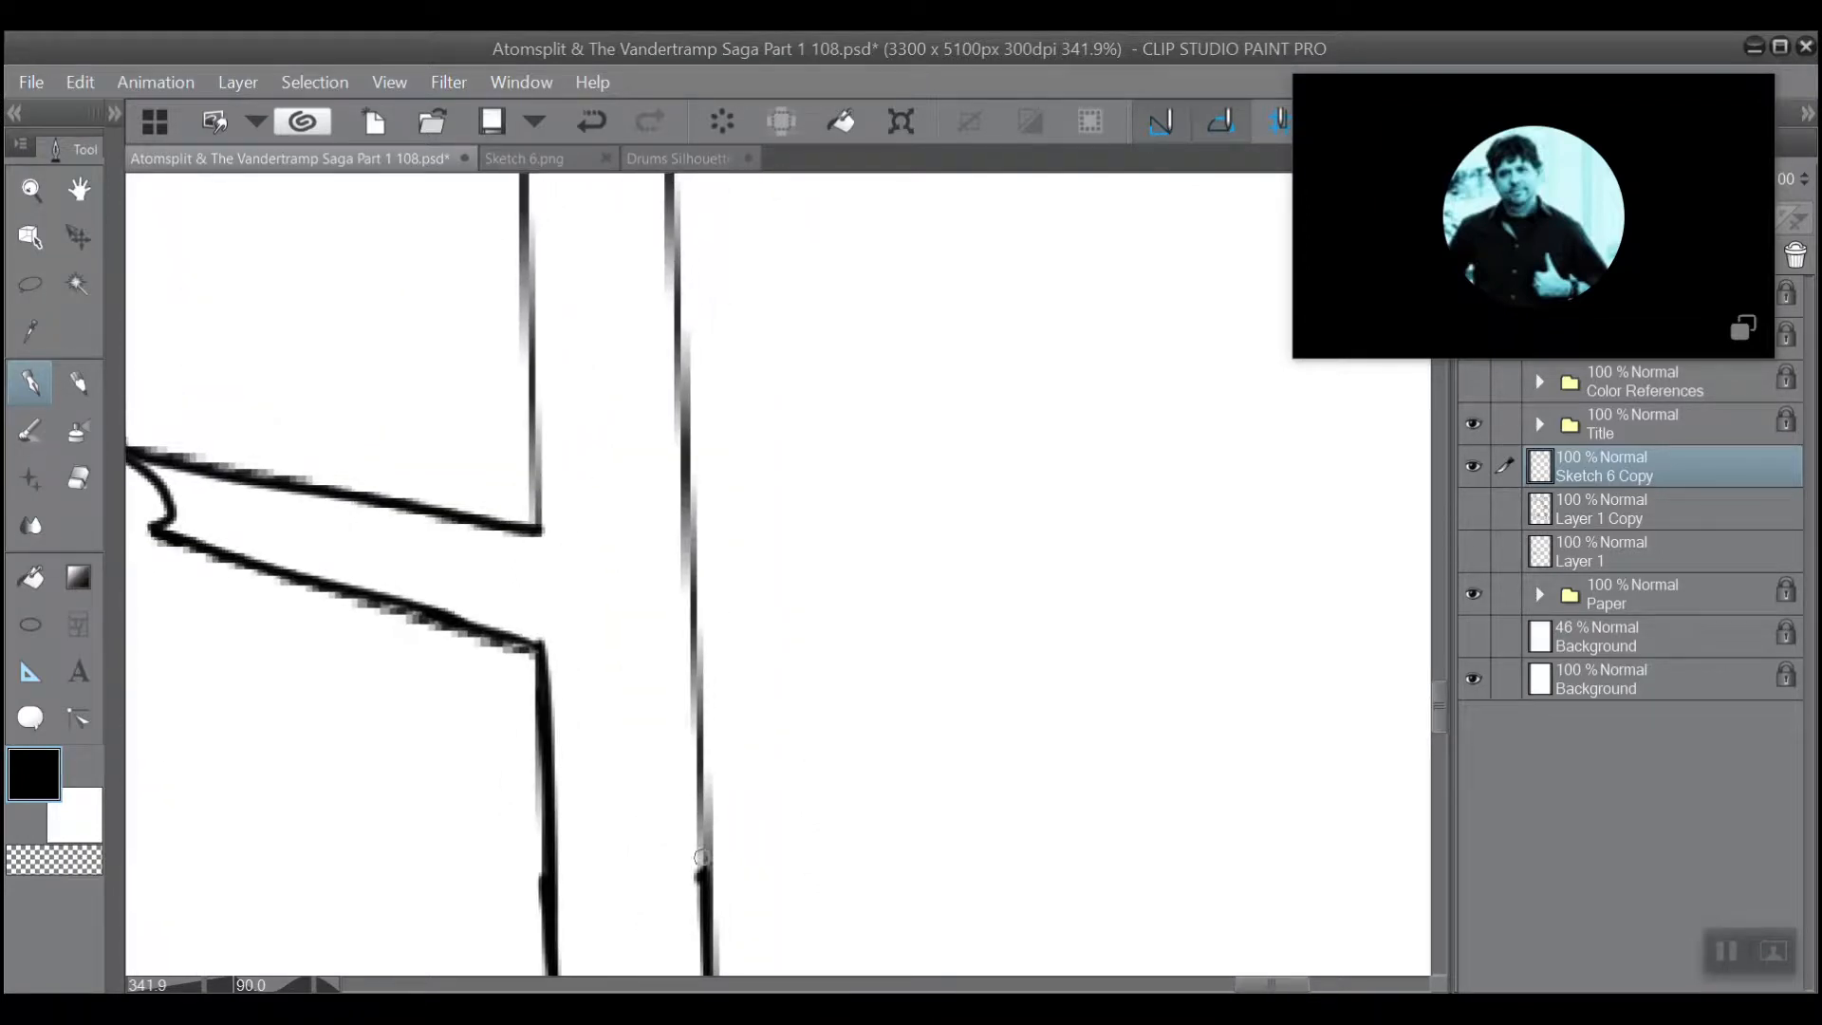
{"action": "mouse_move", "coordinate": [702, 858]}
{"action": "left_mouse_down"}
{"action": "mouse_move", "coordinate": [669, 188]}
{"action": "mouse_move", "coordinate": [731, 816]}
{"action": "mouse_move", "coordinate": [697, 273]}
{"action": "mouse_move", "coordinate": [750, 560]}
{"action": "mouse_move", "coordinate": [747, 817]}
{"action": "mouse_move", "coordinate": [719, 234]}
{"action": "mouse_move", "coordinate": [739, 474]}
{"action": "mouse_move", "coordinate": [704, 263]}
{"action": "left_mouse_up"}
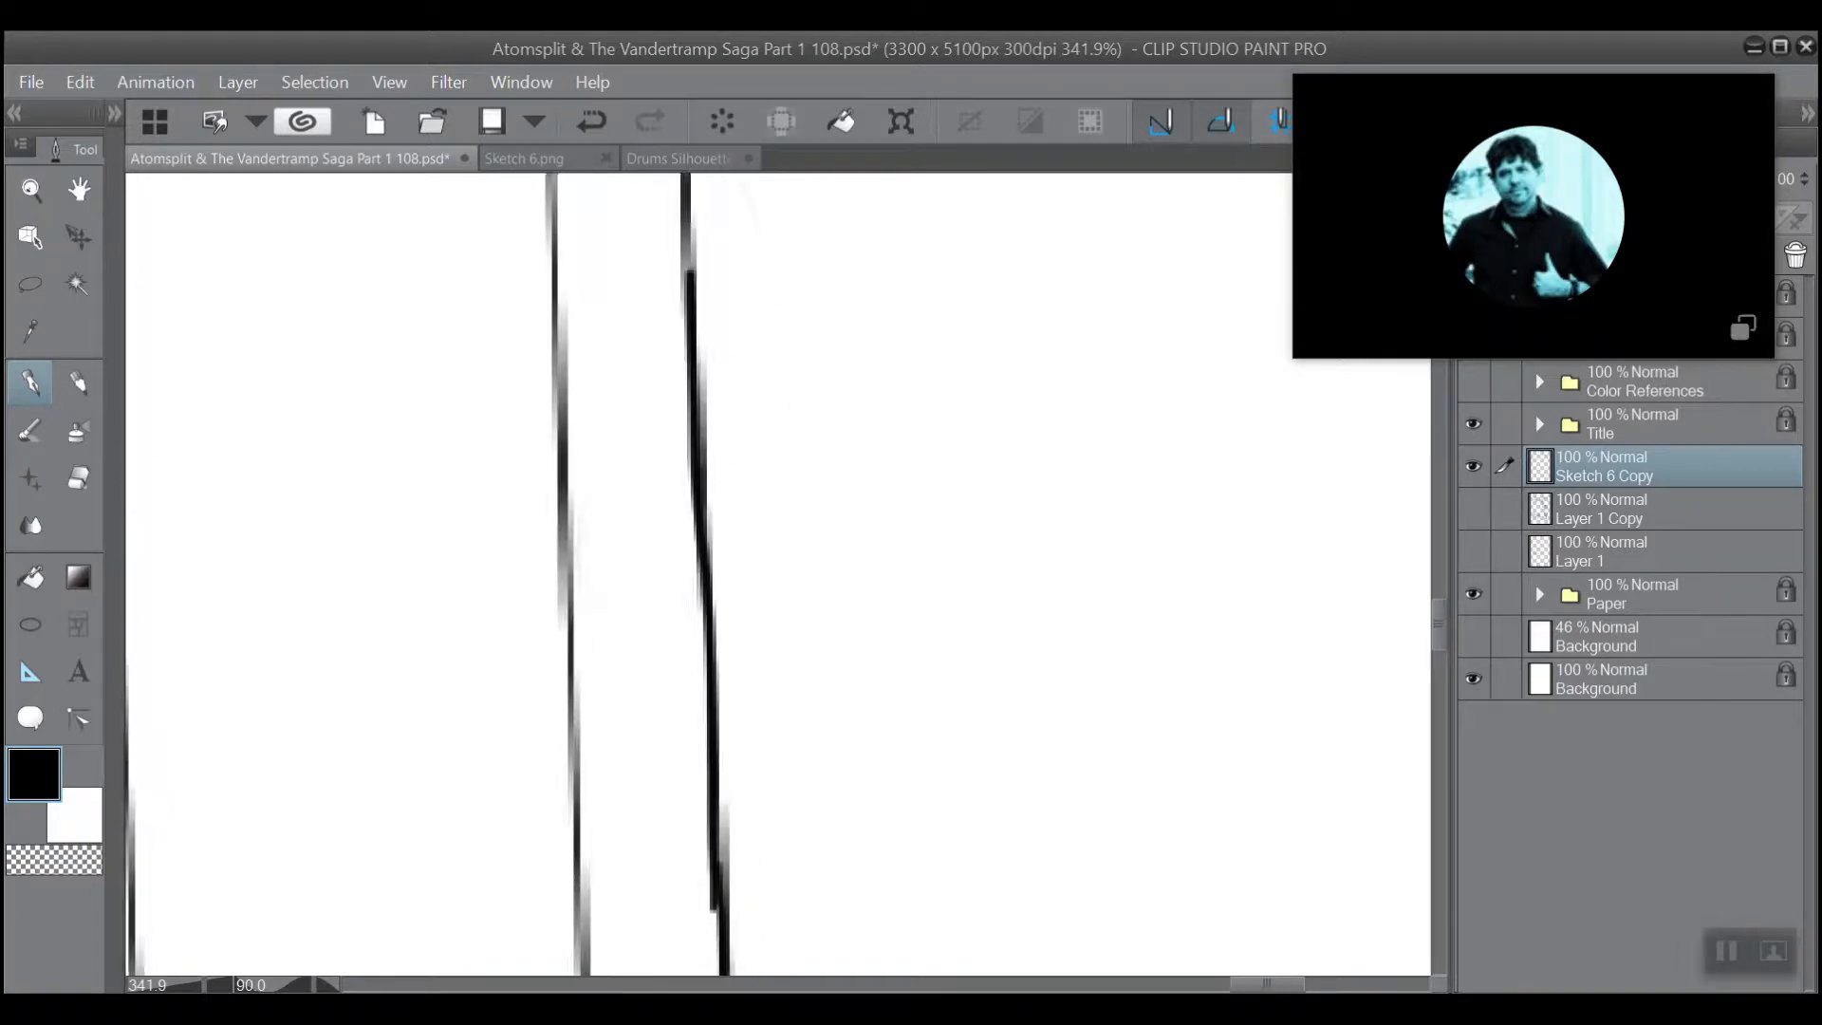
{"action": "left_click_drag", "start_coordinate": [755, 908], "coordinate": [700, 558]}
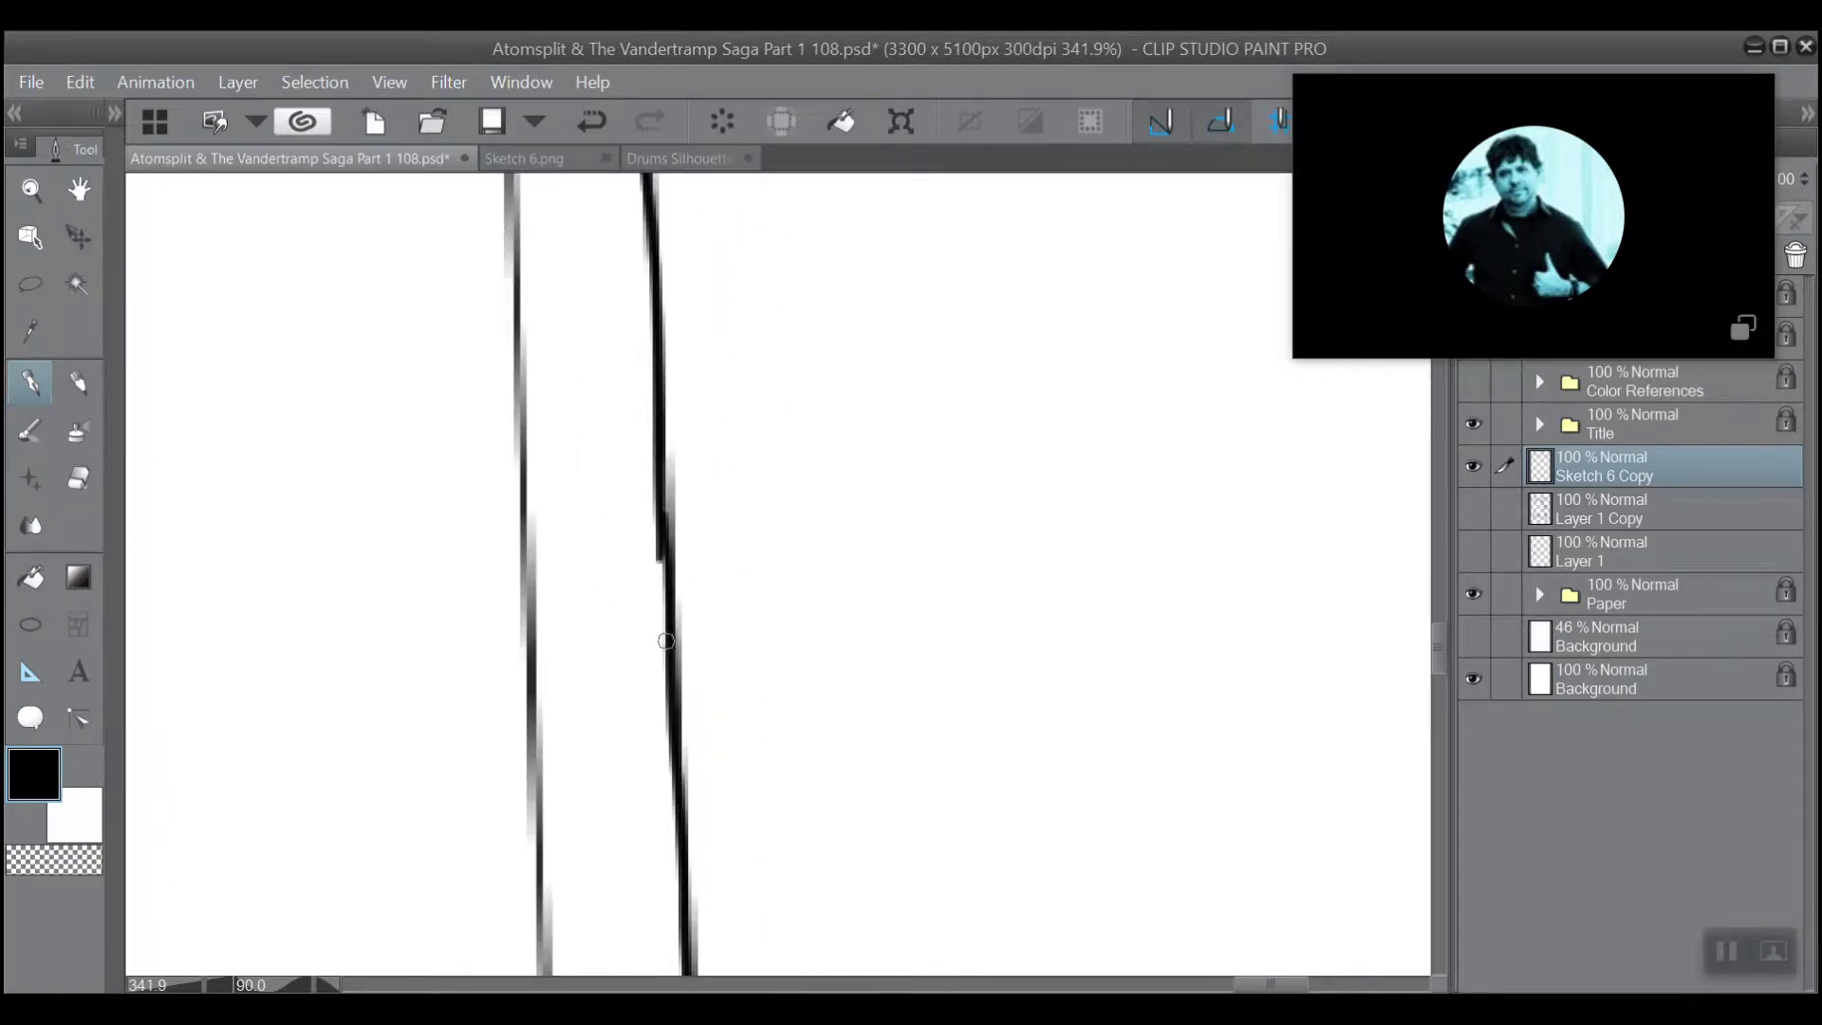
{"action": "left_click_drag", "start_coordinate": [666, 642], "coordinate": [660, 520]}
{"action": "mouse_move", "coordinate": [770, 313]}
{"action": "left_mouse_down"}
{"action": "mouse_move", "coordinate": [857, 656]}
{"action": "mouse_move", "coordinate": [895, 927]}
{"action": "mouse_move", "coordinate": [855, 824]}
{"action": "left_mouse_up"}
{"action": "left_click_drag", "start_coordinate": [681, 237], "coordinate": [697, 282]}
{"action": "key", "text": "ctrl+z"}
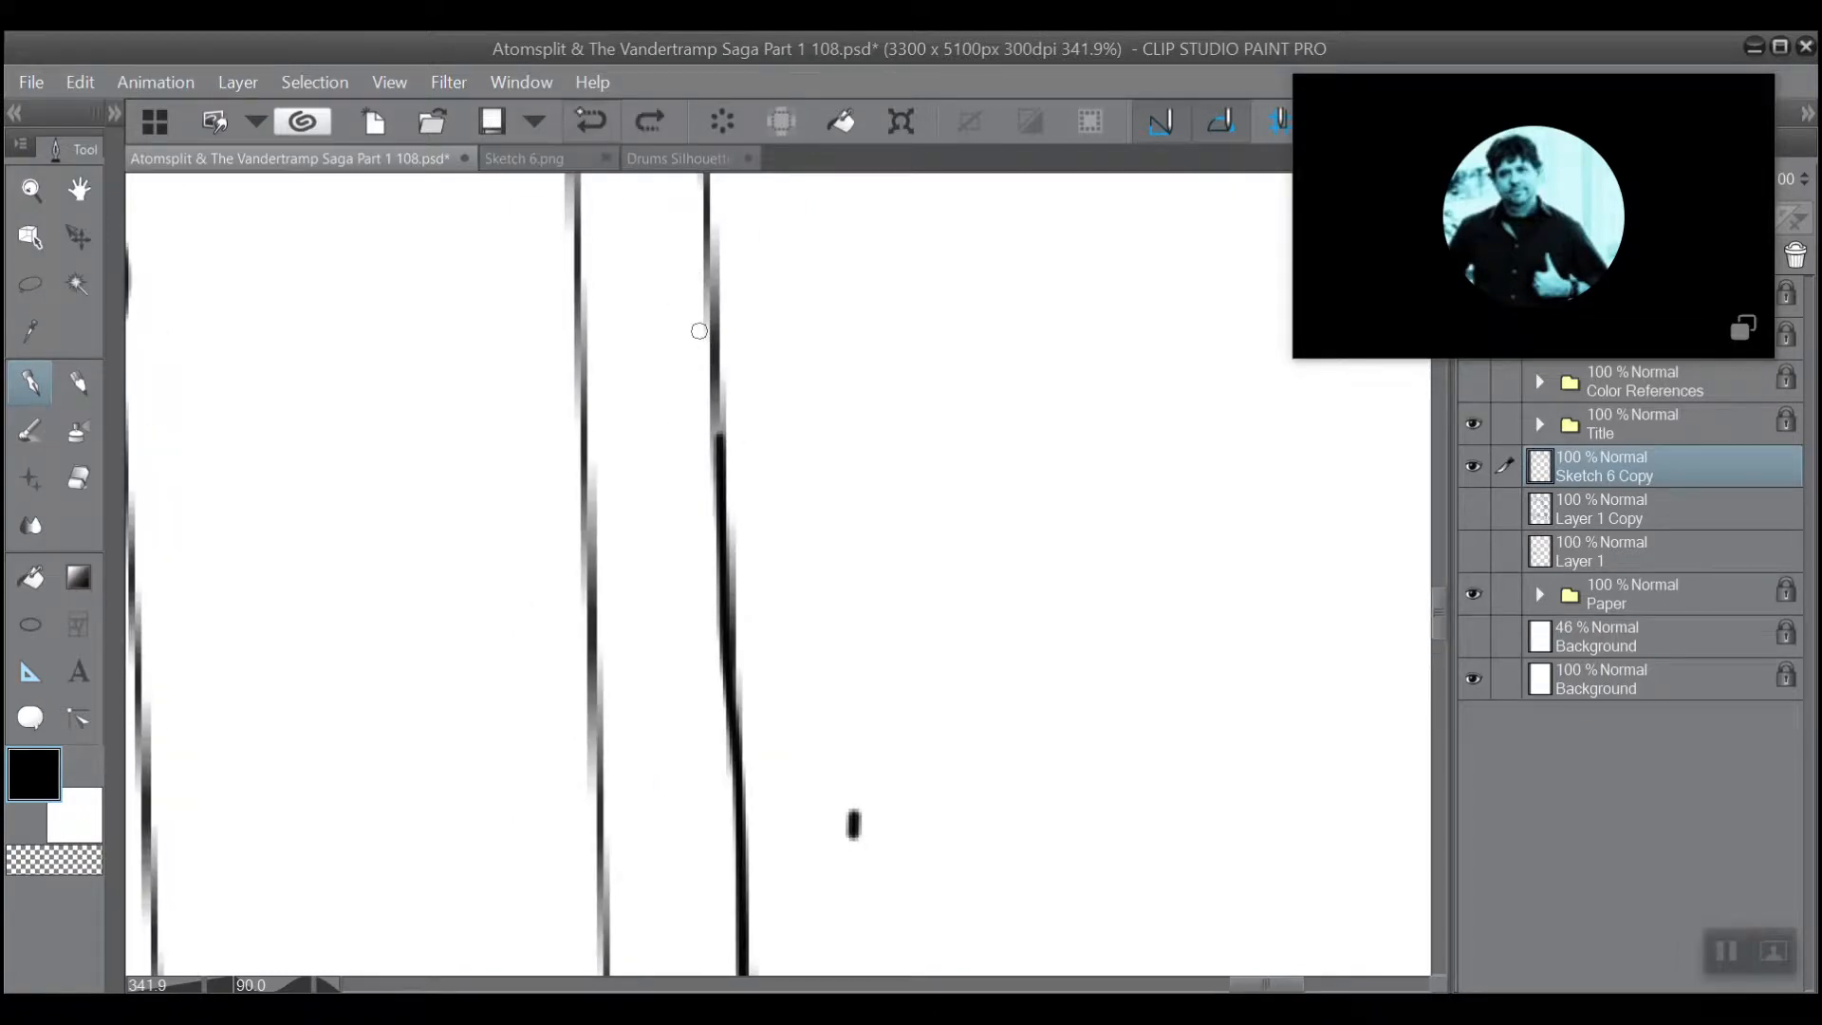
{"action": "mouse_move", "coordinate": [711, 483]}
{"action": "left_mouse_down"}
{"action": "mouse_move", "coordinate": [755, 843]}
{"action": "mouse_move", "coordinate": [729, 185]}
{"action": "left_mouse_up"}
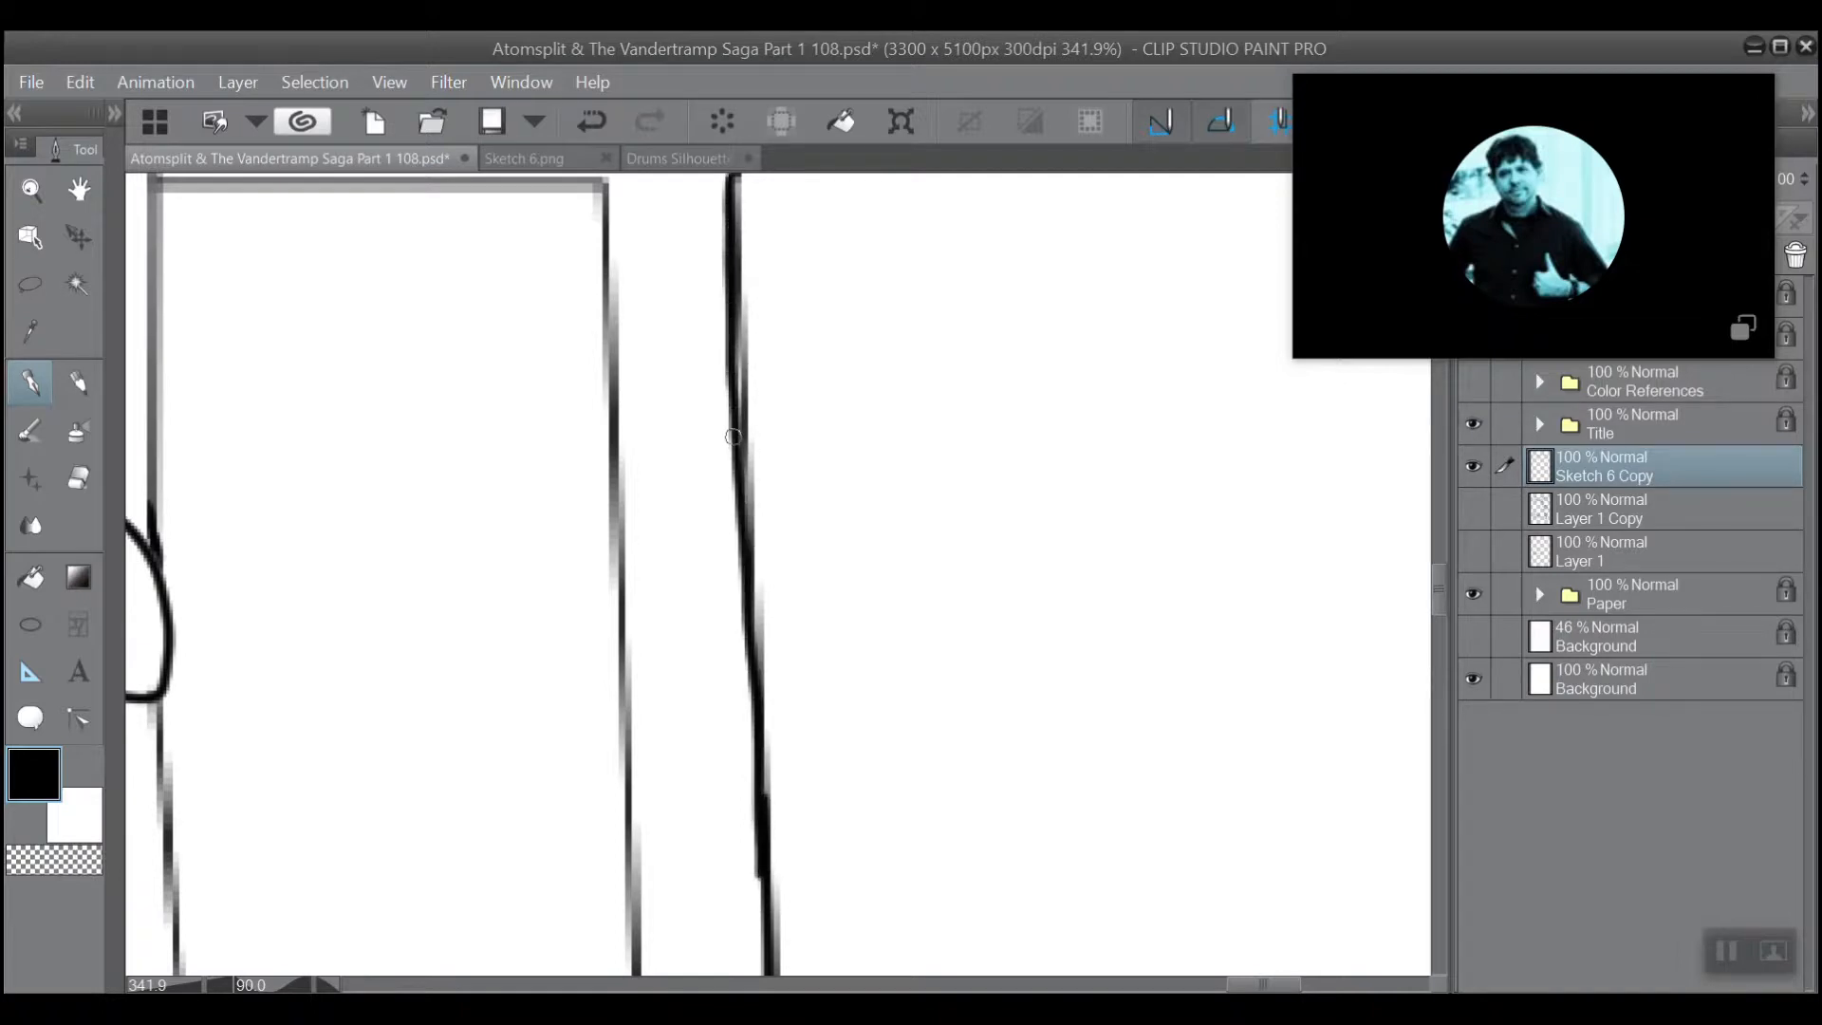
{"action": "mouse_move", "coordinate": [732, 437]}
{"action": "left_mouse_down"}
{"action": "mouse_move", "coordinate": [732, 321]}
{"action": "mouse_move", "coordinate": [733, 422]}
{"action": "mouse_move", "coordinate": [751, 306]}
{"action": "left_mouse_up"}
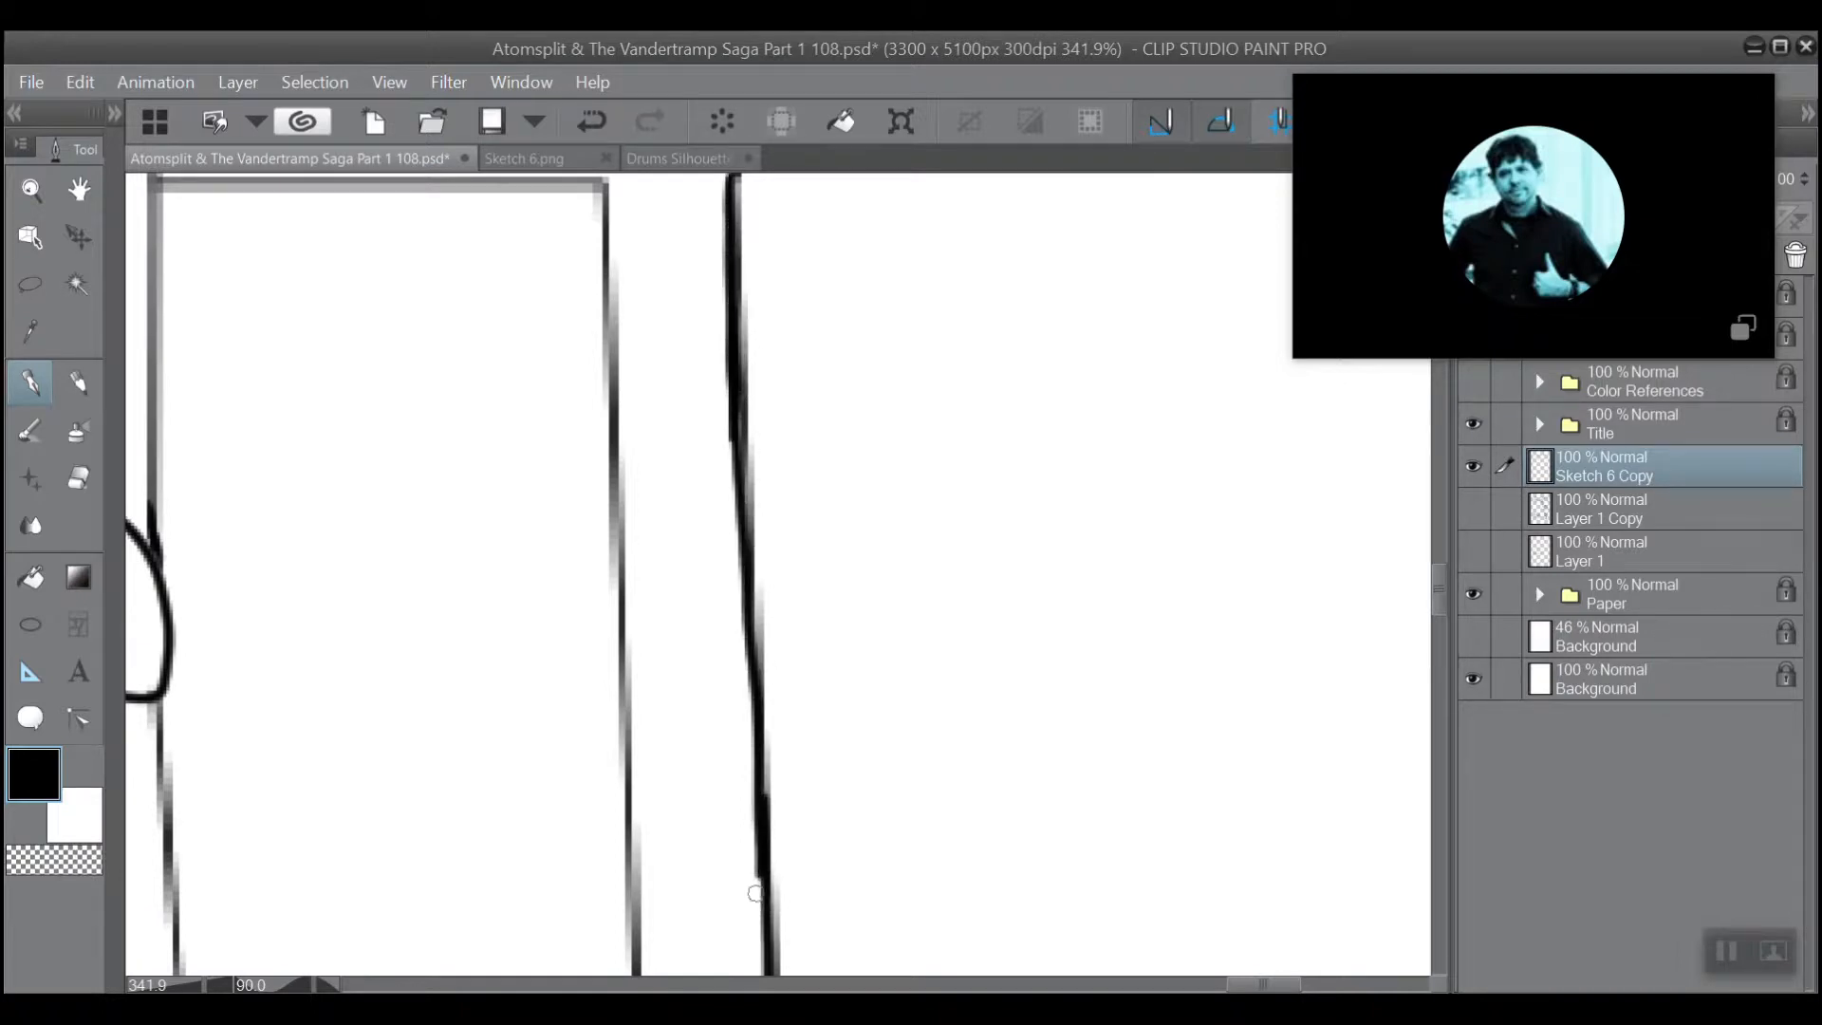
{"action": "left_click_drag", "start_coordinate": [762, 844], "coordinate": [746, 589]}
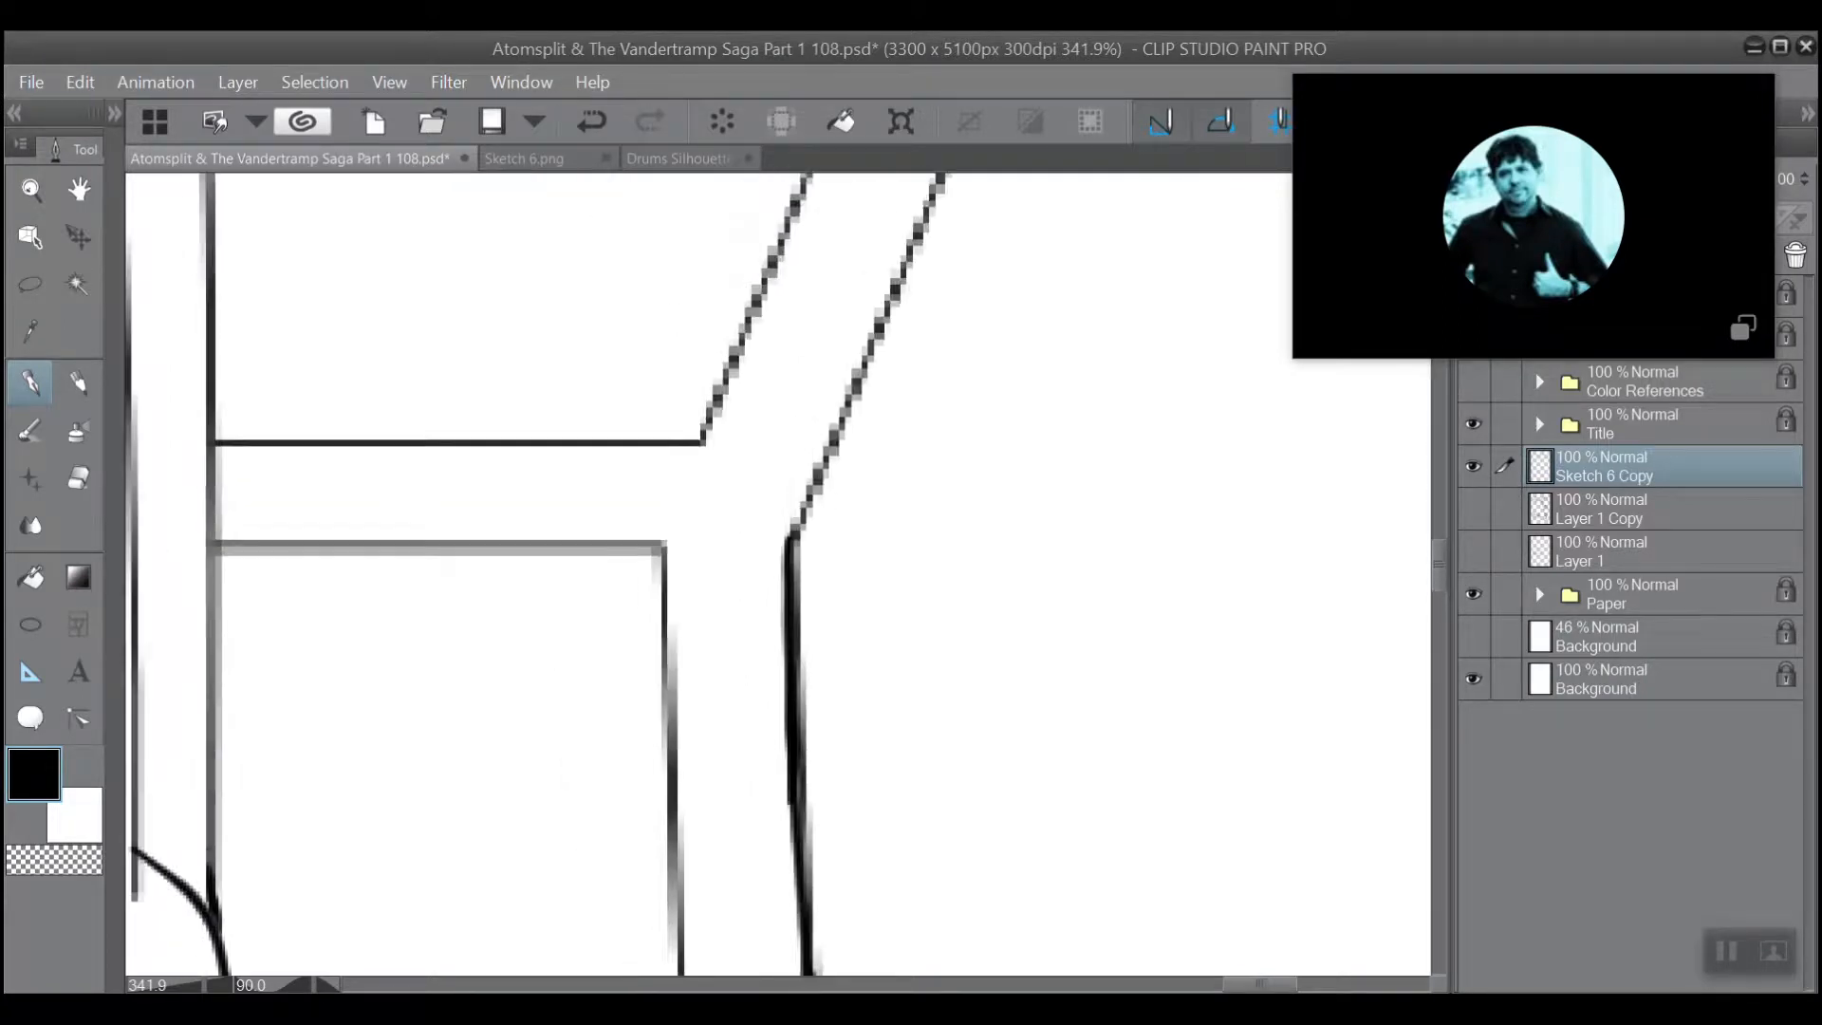
Ink a heavier line over the diagonal beam's outer edge, from the horizontal beam's corner around the bend to the curved cap.
{"action": "scroll", "coordinate": [772, 504], "scroll_direction": "up", "scroll_amount": 3}
{"action": "scroll", "coordinate": [662, 442], "scroll_direction": "up", "scroll_amount": 1}
{"action": "scroll", "coordinate": [662, 442], "scroll_direction": "down", "scroll_amount": 1}
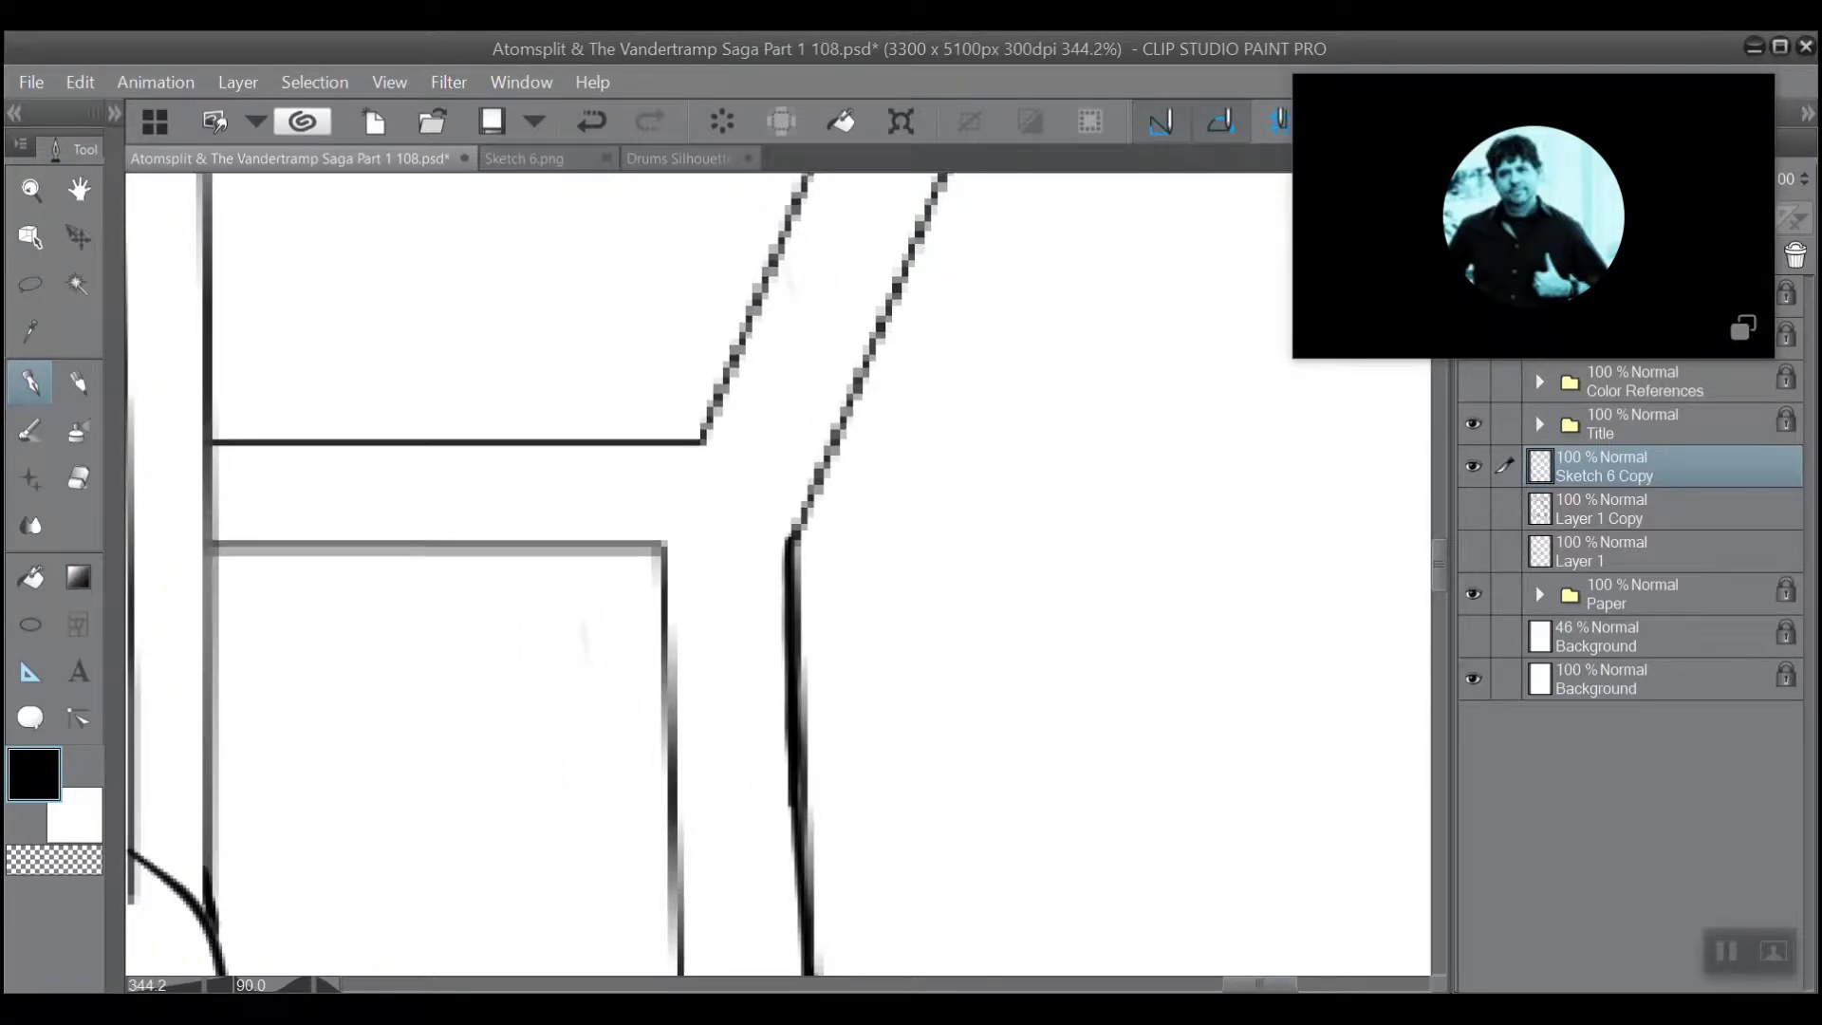
{"action": "scroll", "coordinate": [662, 443], "scroll_direction": "down", "scroll_amount": 1}
{"action": "scroll", "coordinate": [779, 575], "scroll_direction": "up", "scroll_amount": 3}
{"action": "scroll", "coordinate": [778, 574], "scroll_direction": "right", "scroll_amount": 2}
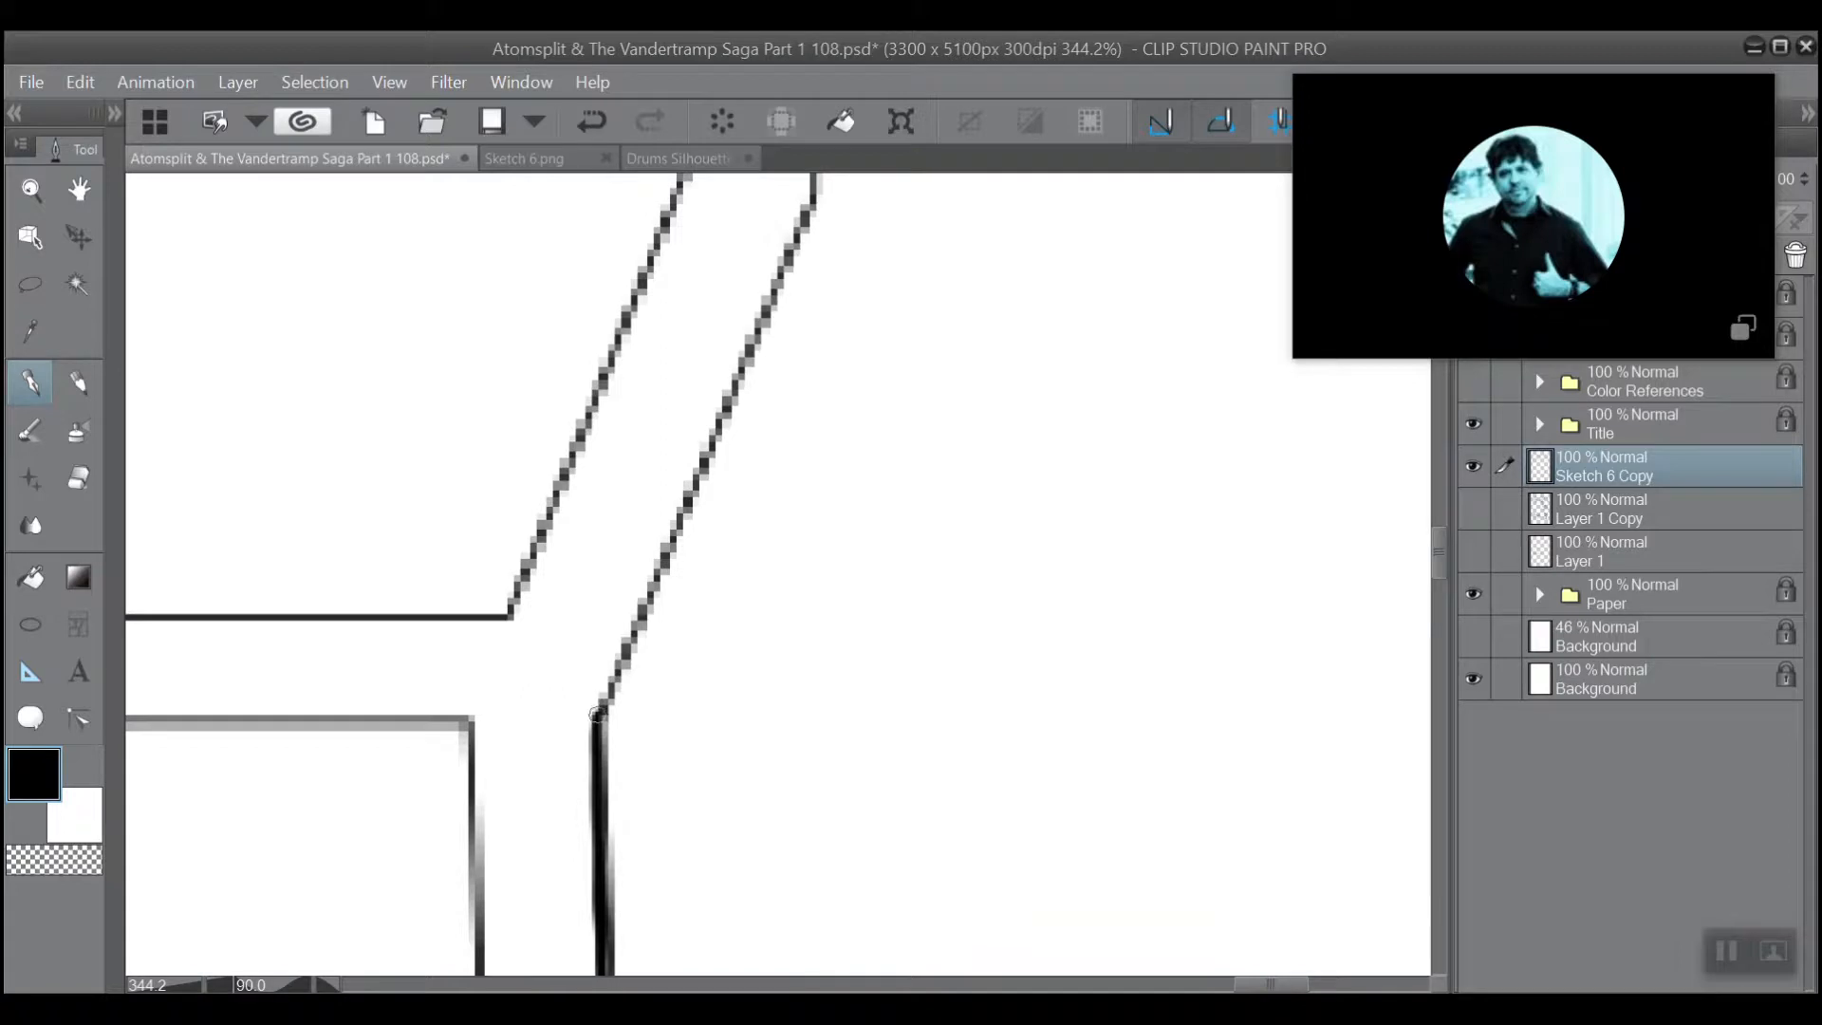
{"action": "mouse_move", "coordinate": [596, 714]}
{"action": "left_mouse_down"}
{"action": "mouse_move", "coordinate": [716, 414]}
{"action": "mouse_move", "coordinate": [711, 661]}
{"action": "left_mouse_up"}
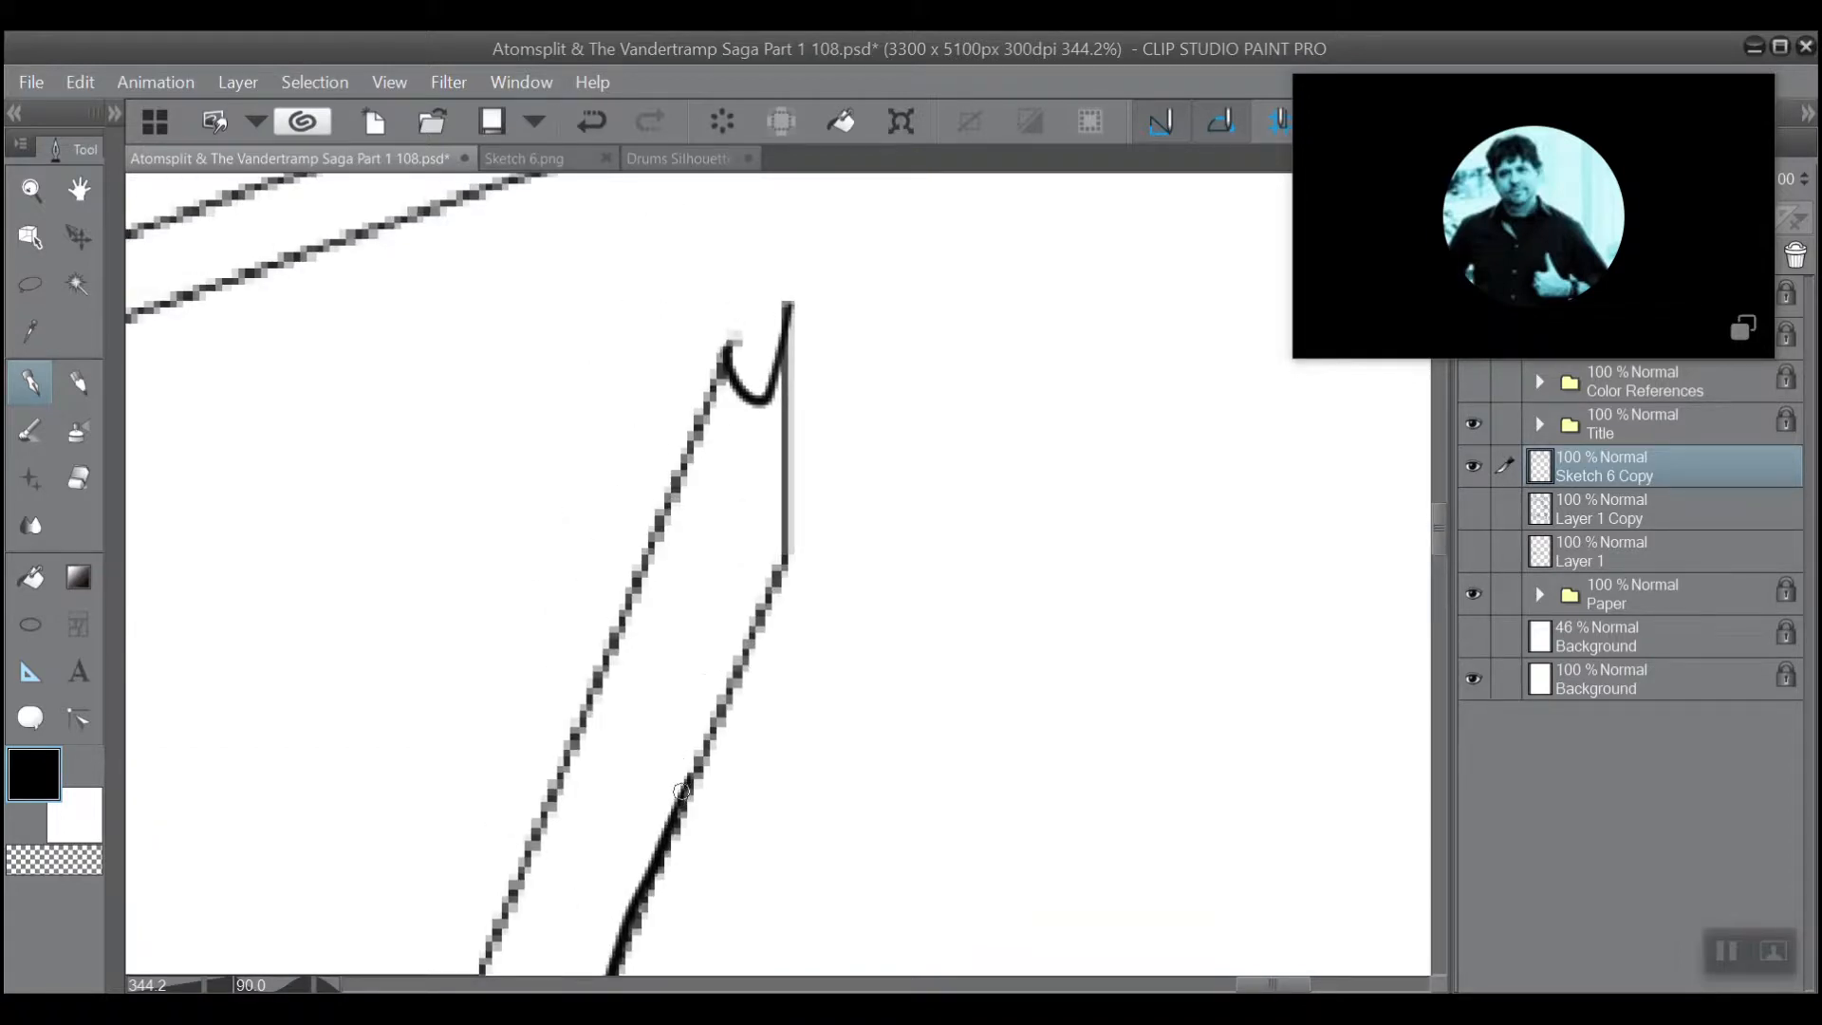
{"action": "mouse_move", "coordinate": [681, 790]}
{"action": "left_mouse_down"}
{"action": "mouse_move", "coordinate": [778, 569]}
{"action": "mouse_move", "coordinate": [778, 357]}
{"action": "mouse_move", "coordinate": [782, 556]}
{"action": "left_mouse_up"}
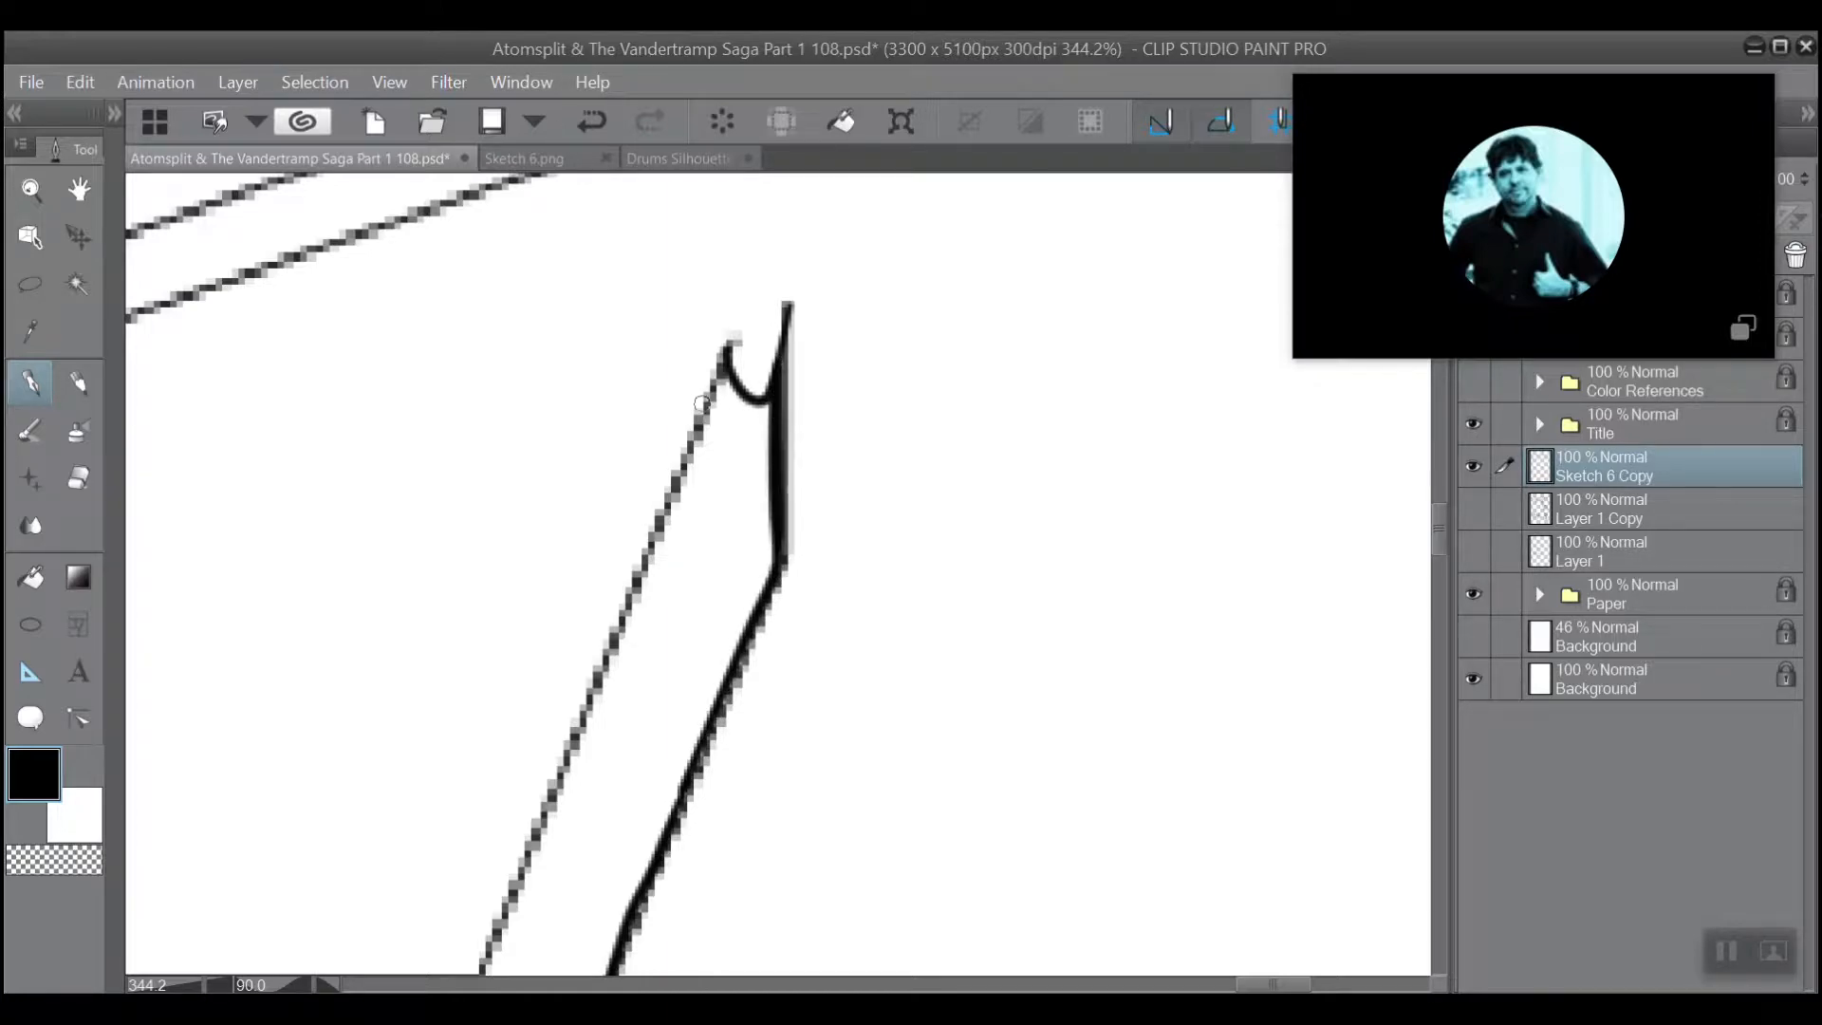
Ink a heavier line over the diagonal beam's inner edge, from the curved cap to the corner with the vertical post.
{"action": "mouse_move", "coordinate": [701, 403]}
{"action": "left_mouse_down"}
{"action": "mouse_move", "coordinate": [721, 366]}
{"action": "mouse_move", "coordinate": [664, 499]}
{"action": "left_mouse_up"}
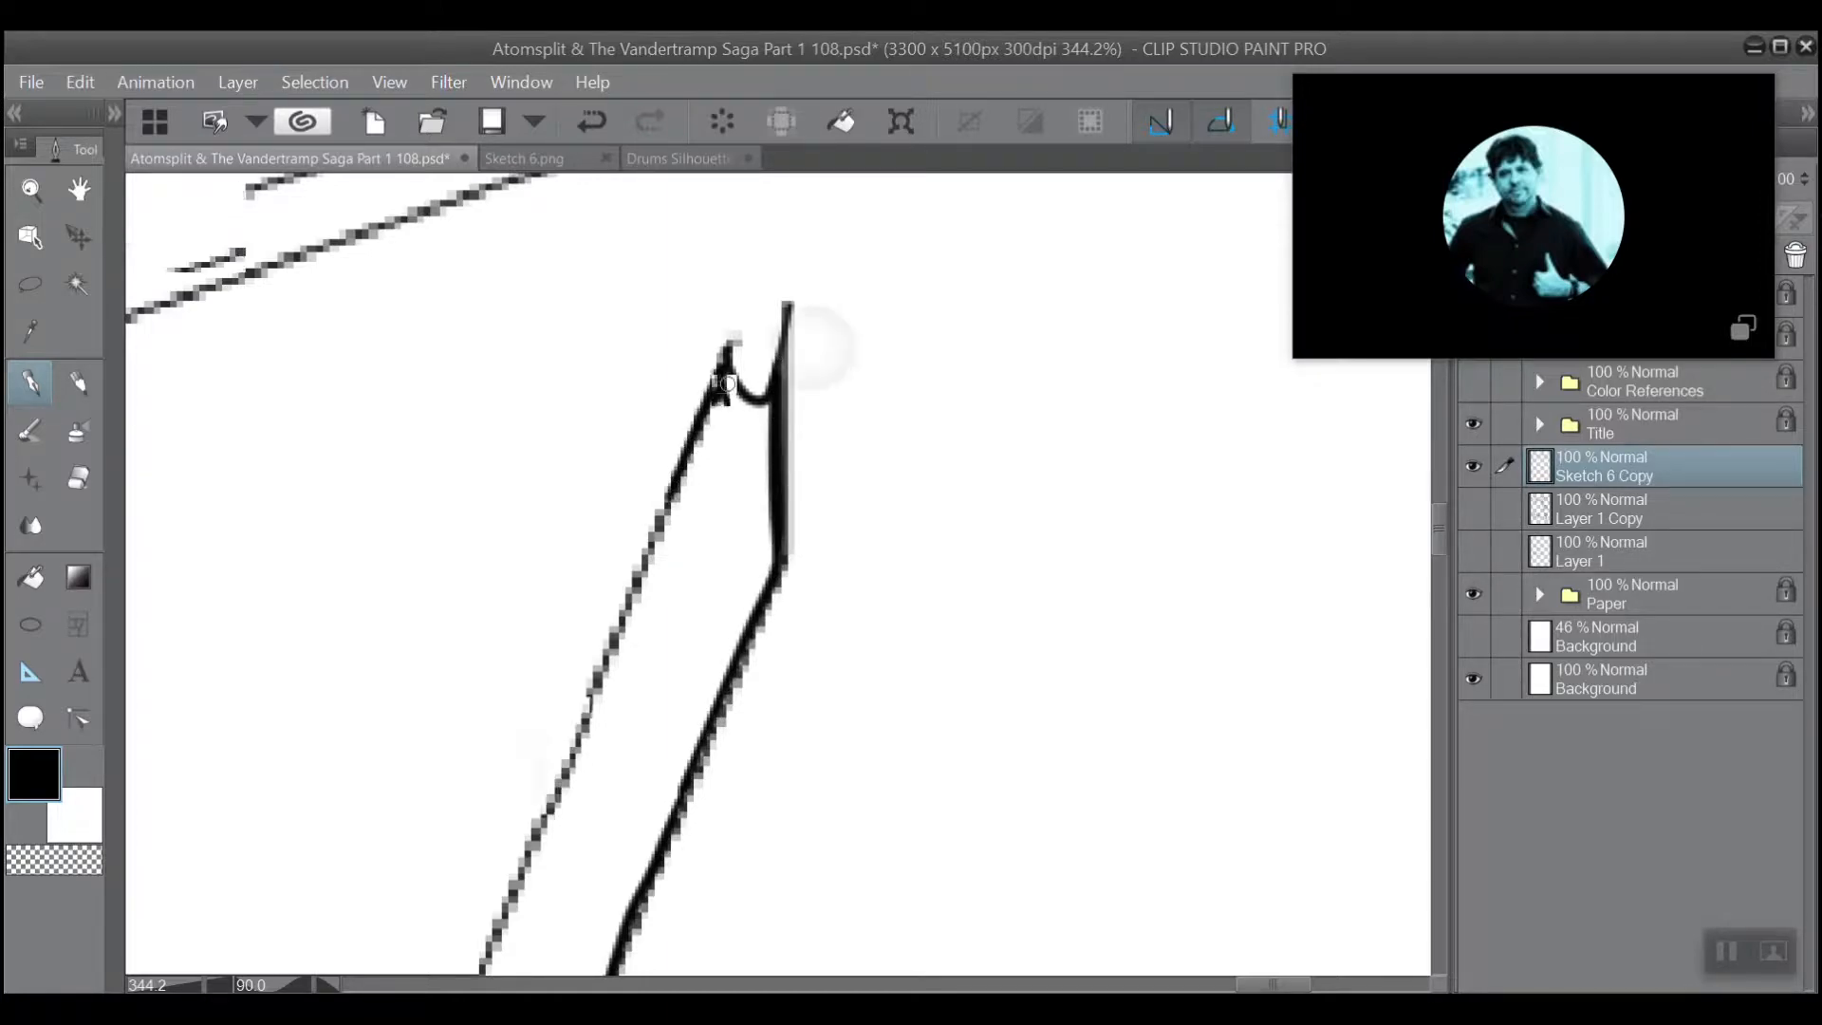
{"action": "scroll", "coordinate": [726, 383], "scroll_direction": "down", "scroll_amount": 2}
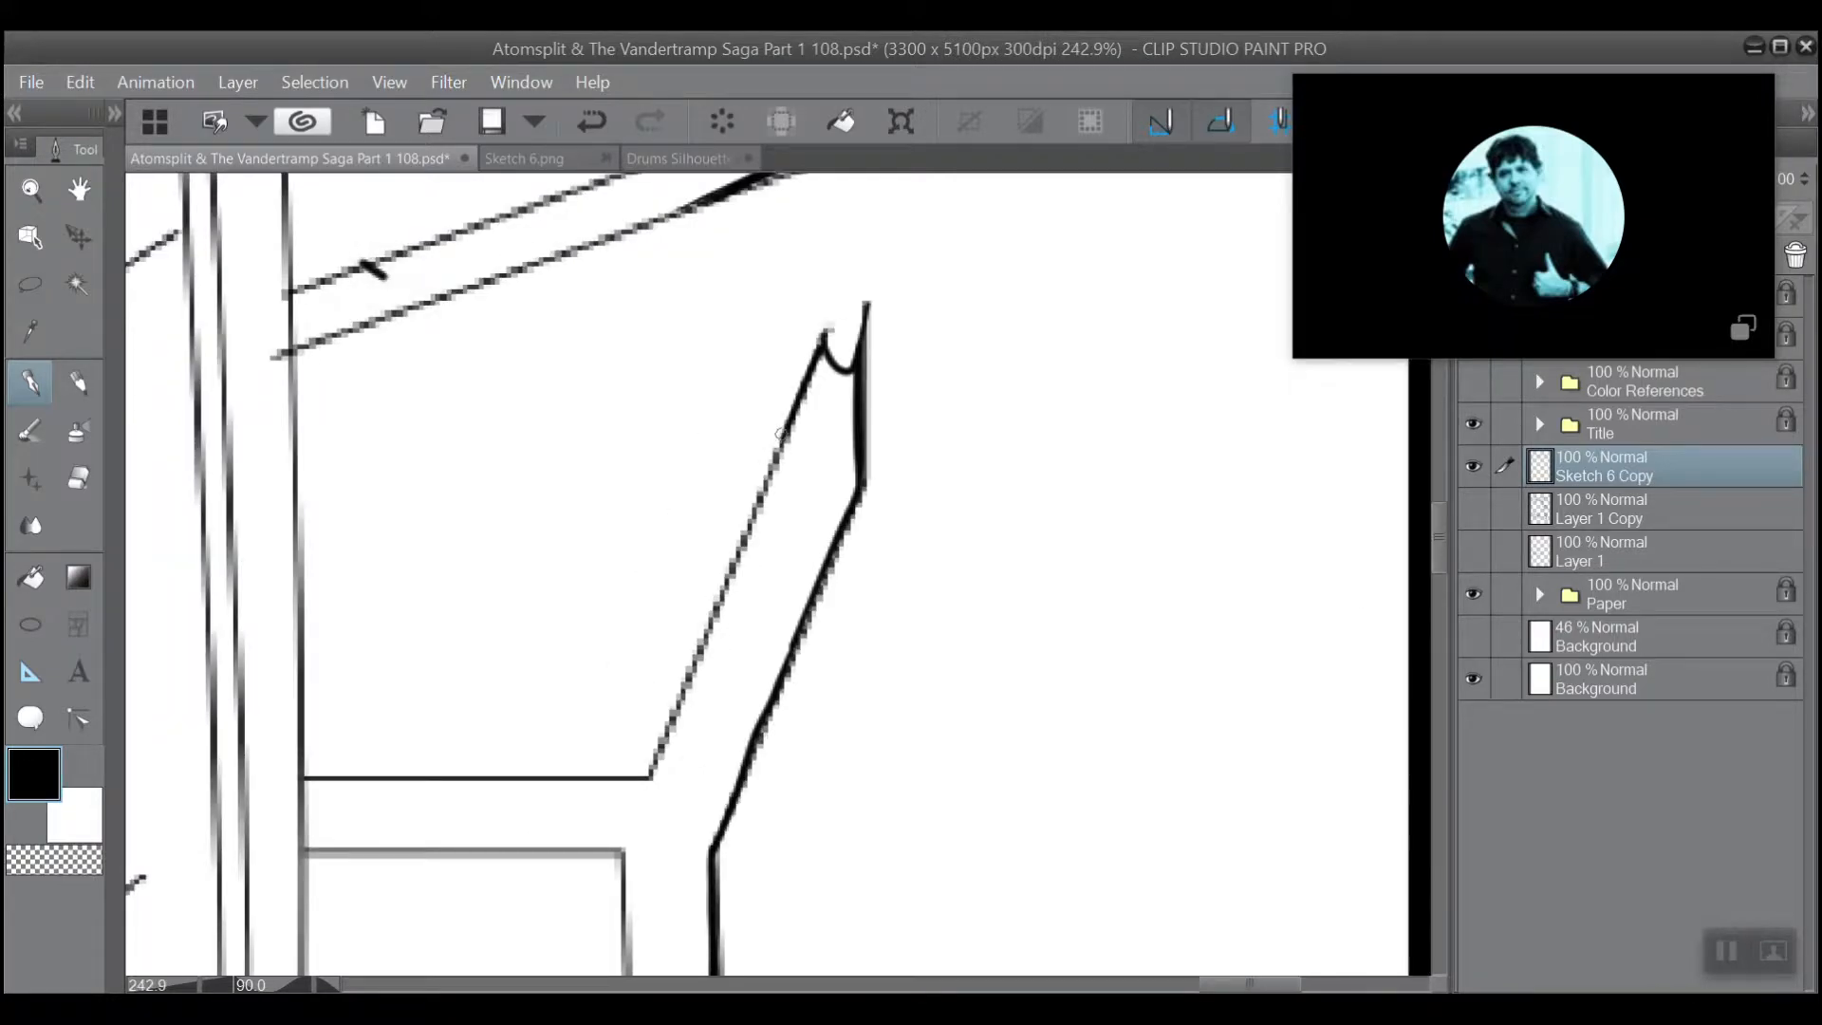
{"action": "left_click_drag", "start_coordinate": [781, 434], "coordinate": [685, 689]}
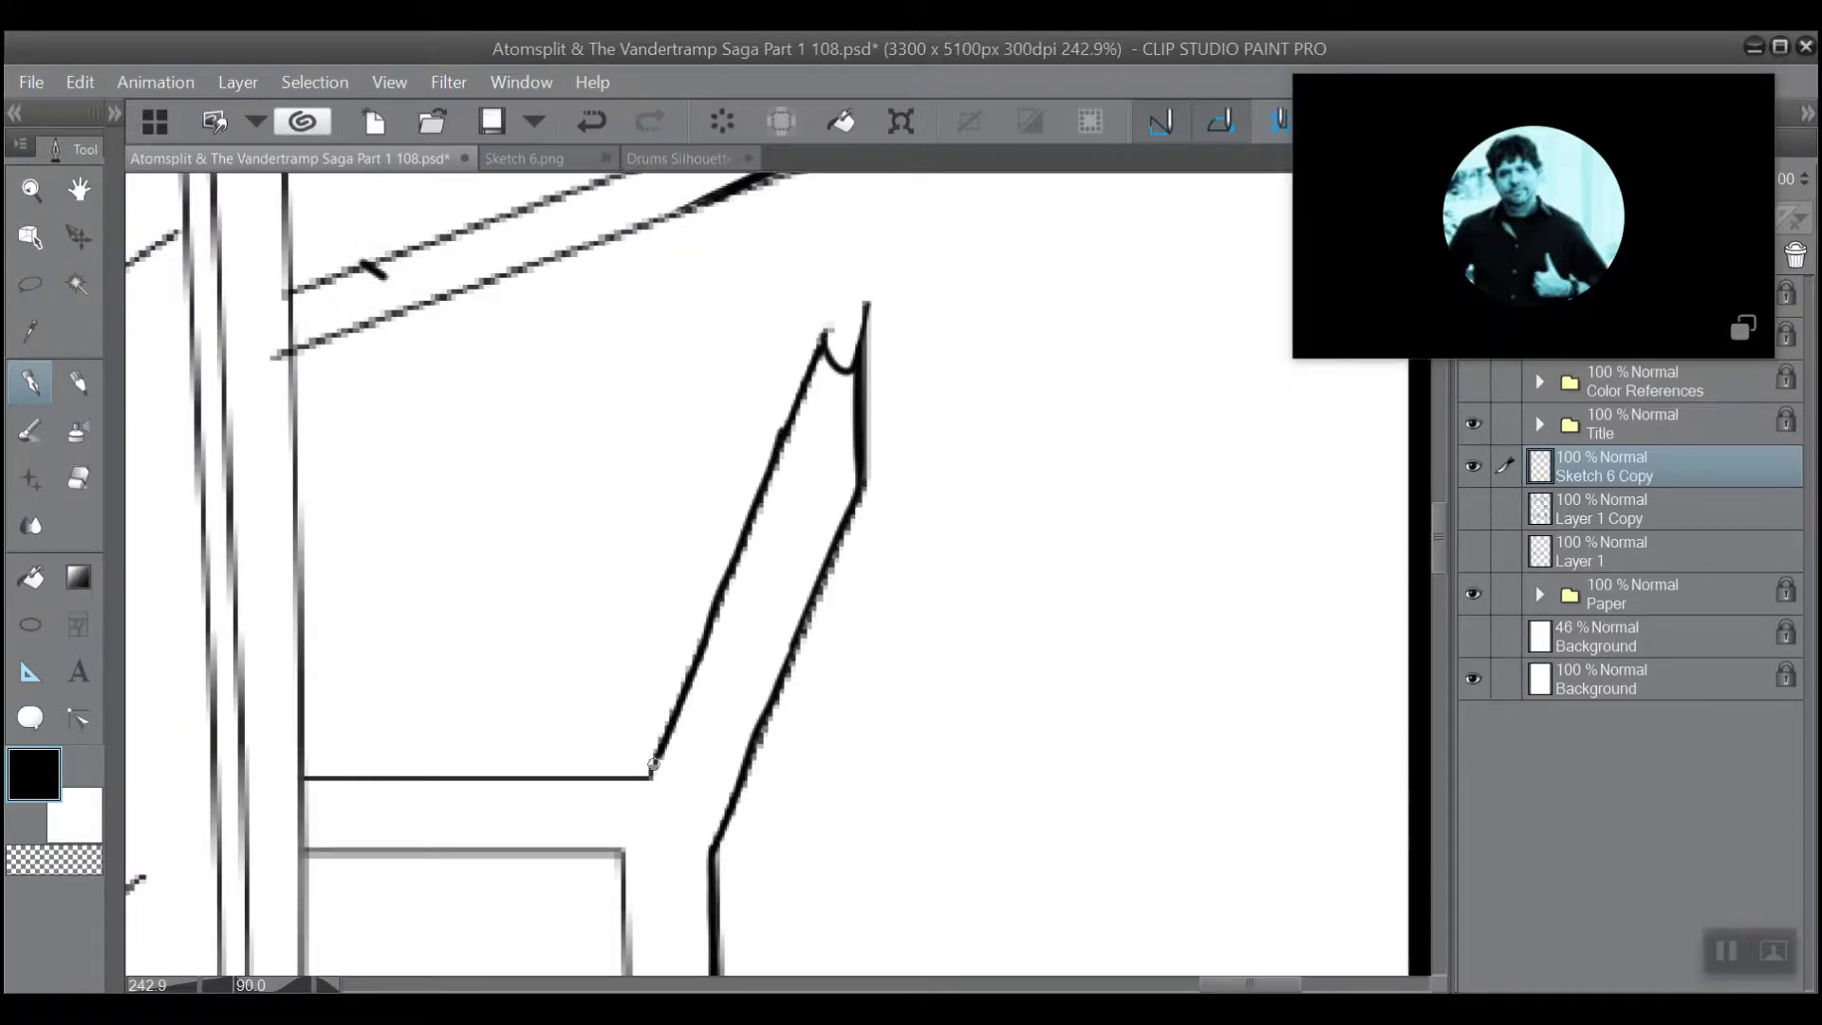
{"action": "left_click_drag", "start_coordinate": [653, 764], "coordinate": [651, 777]}
Ink heavier lines over both long sides of the vertical post, from the lower rail up to the beams.
{"action": "mouse_move", "coordinate": [671, 681]}
{"action": "left_mouse_down"}
{"action": "mouse_move", "coordinate": [711, 710]}
{"action": "mouse_move", "coordinate": [830, 717]}
{"action": "mouse_move", "coordinate": [900, 665]}
{"action": "left_mouse_up"}
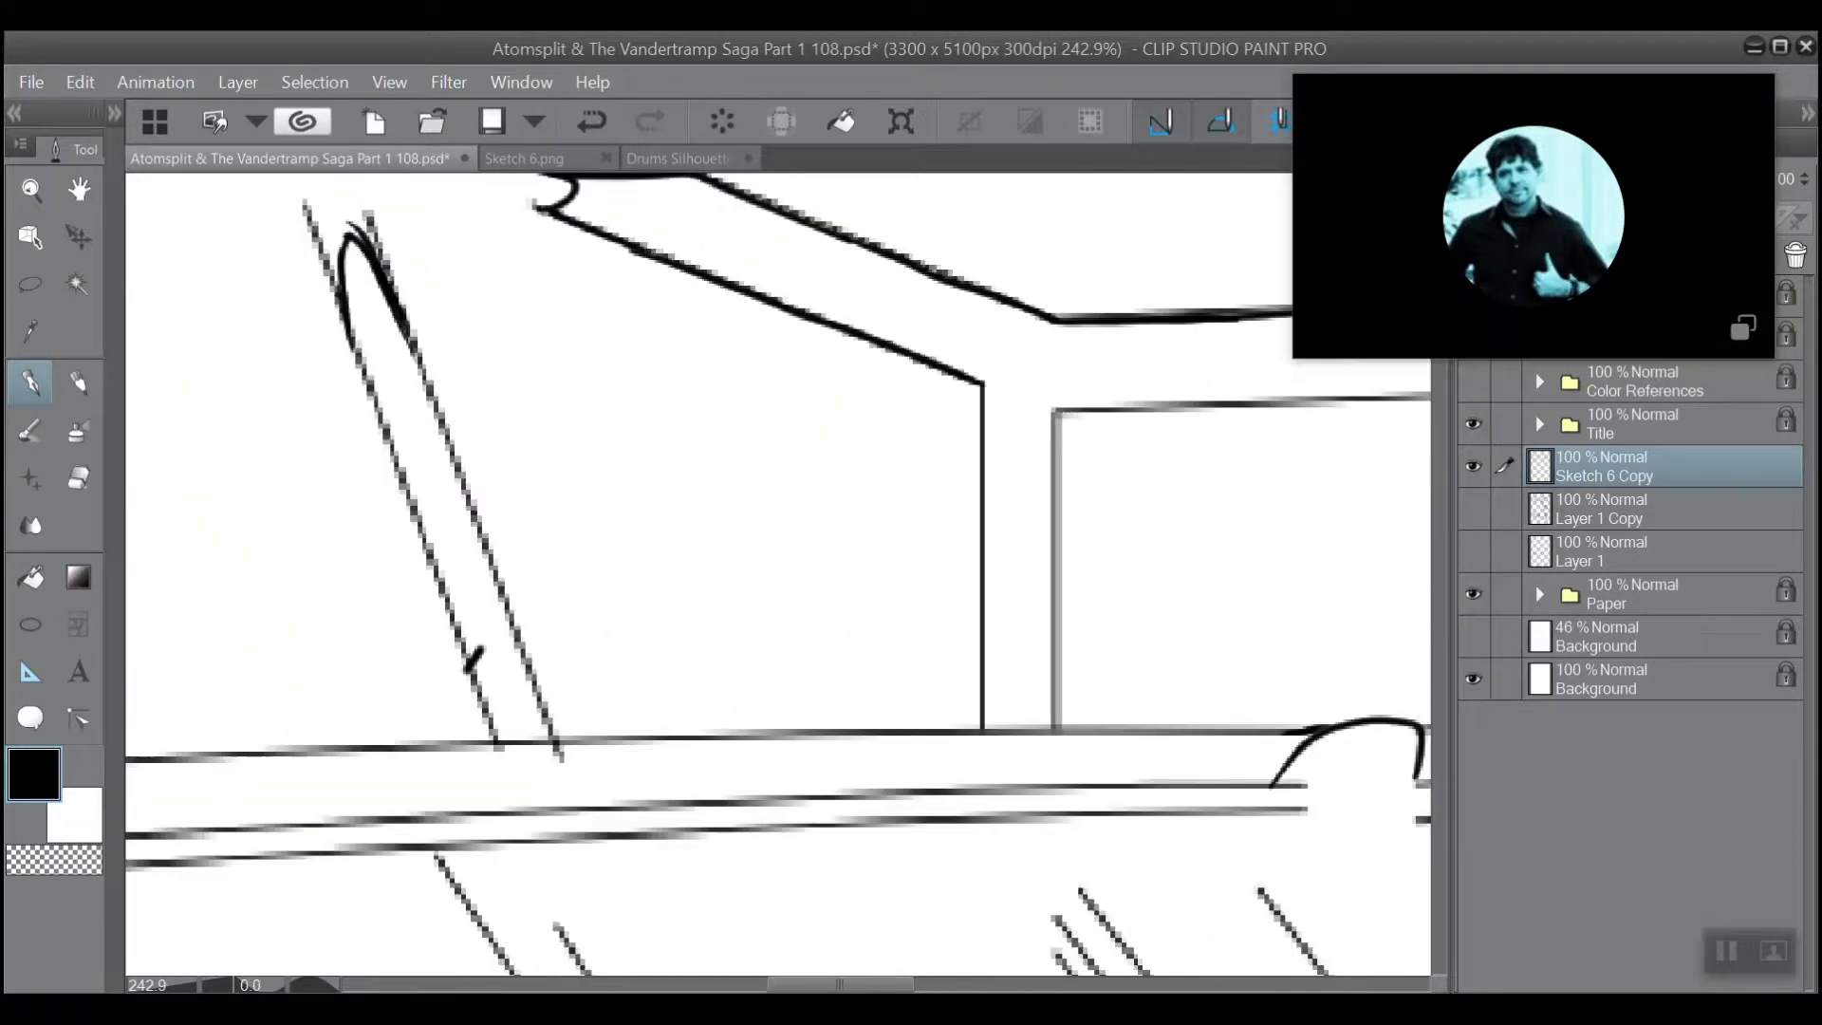
{"action": "mouse_move", "coordinate": [891, 462]}
{"action": "left_mouse_down"}
{"action": "mouse_move", "coordinate": [605, 384]}
{"action": "mouse_move", "coordinate": [596, 560]}
{"action": "mouse_move", "coordinate": [717, 311]}
{"action": "mouse_move", "coordinate": [728, 345]}
{"action": "left_mouse_up"}
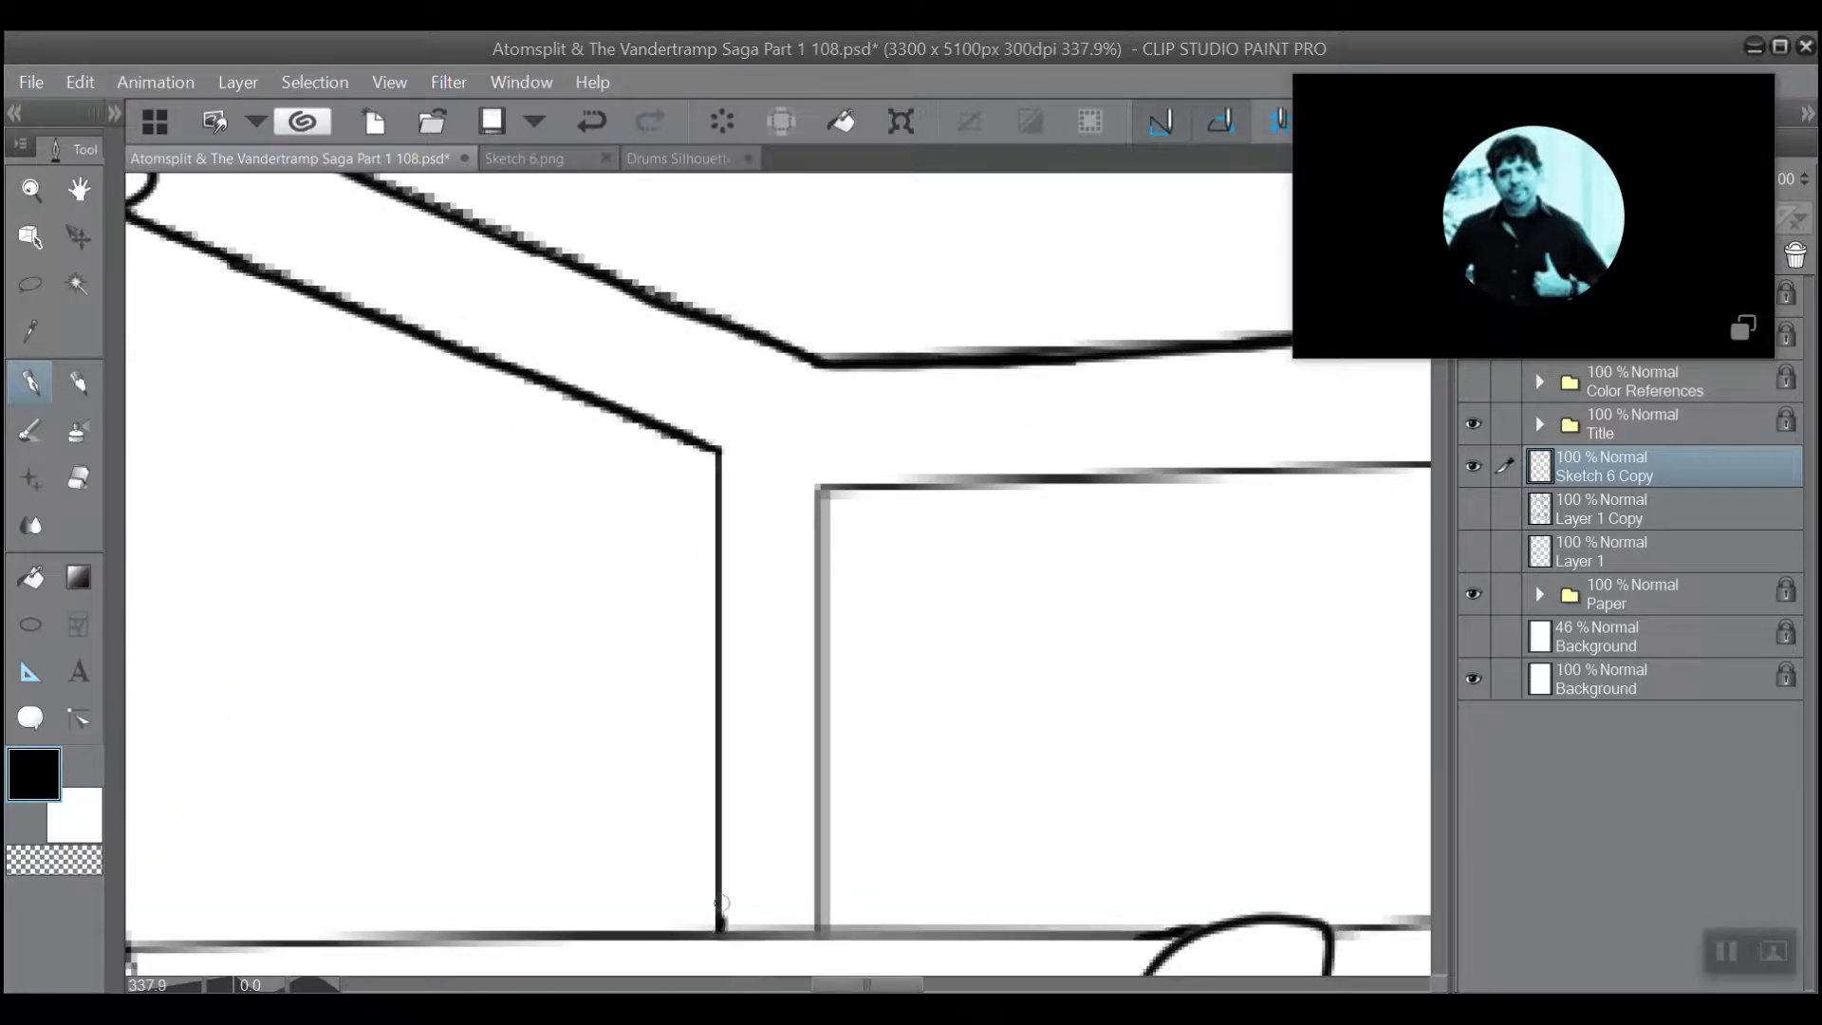
{"action": "left_click_drag", "start_coordinate": [722, 907], "coordinate": [714, 461]}
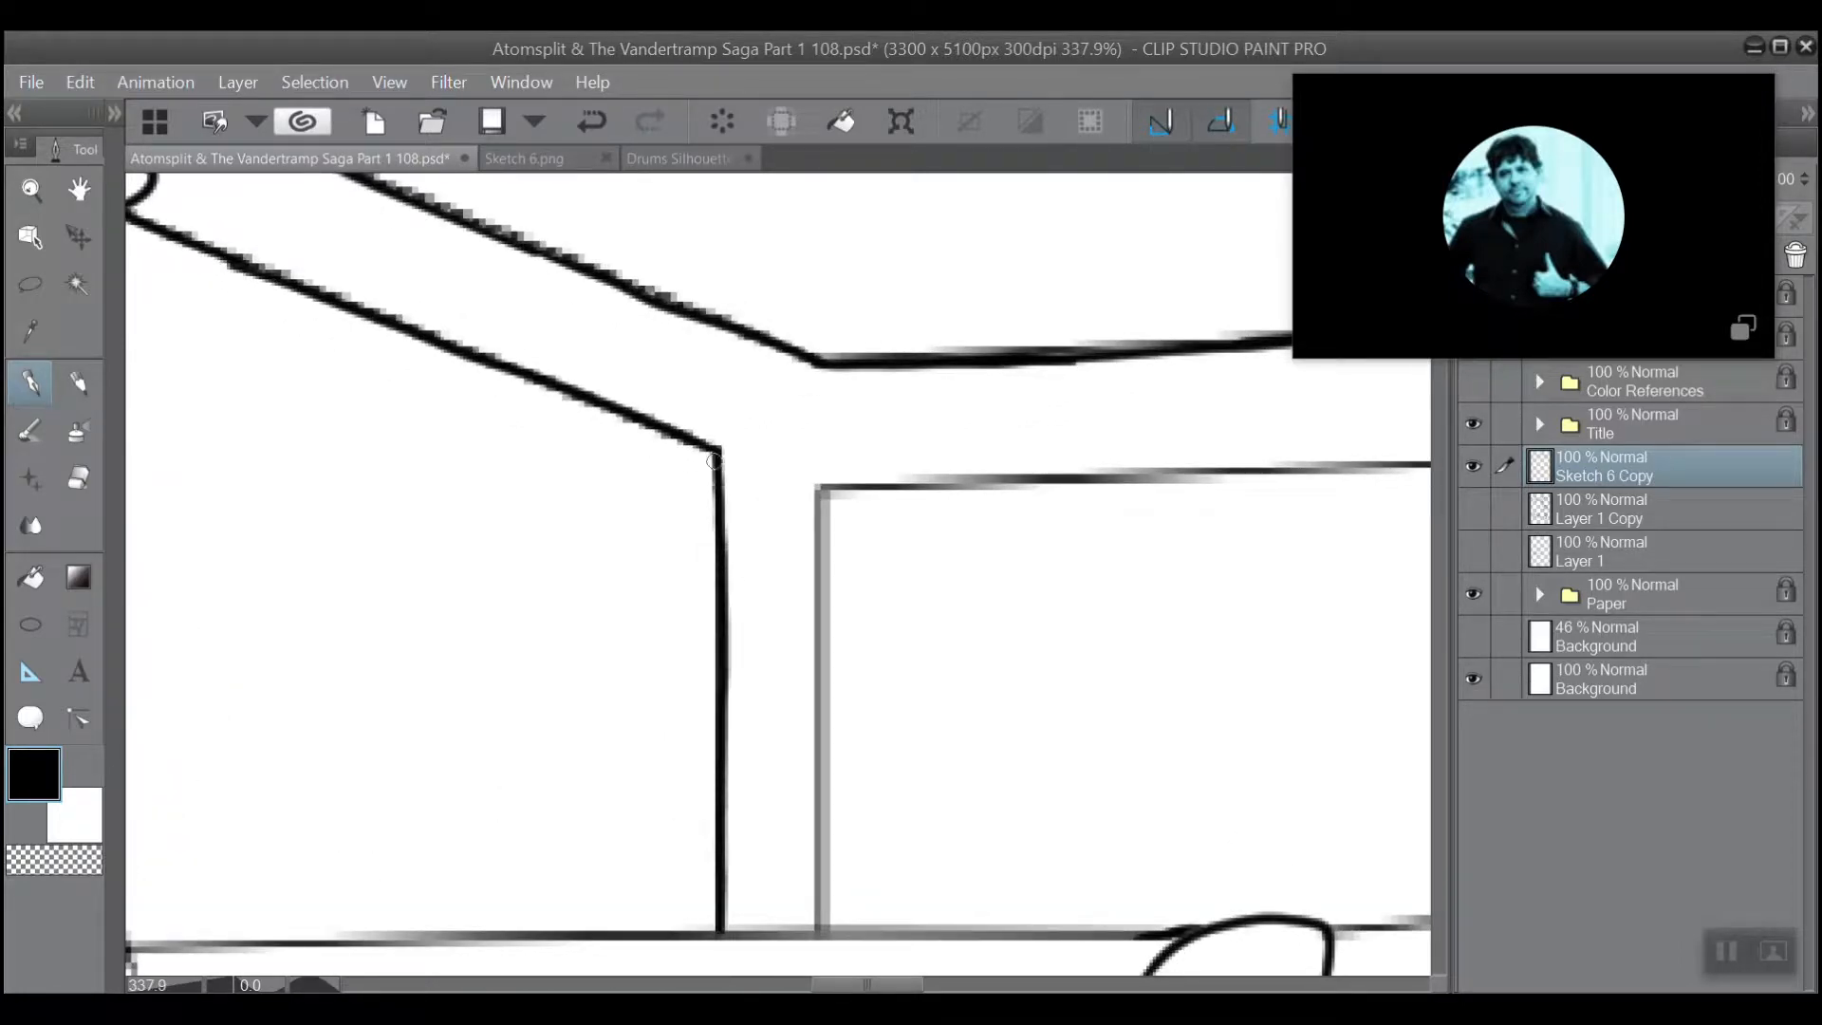
{"action": "left_click_drag", "start_coordinate": [814, 926], "coordinate": [823, 486]}
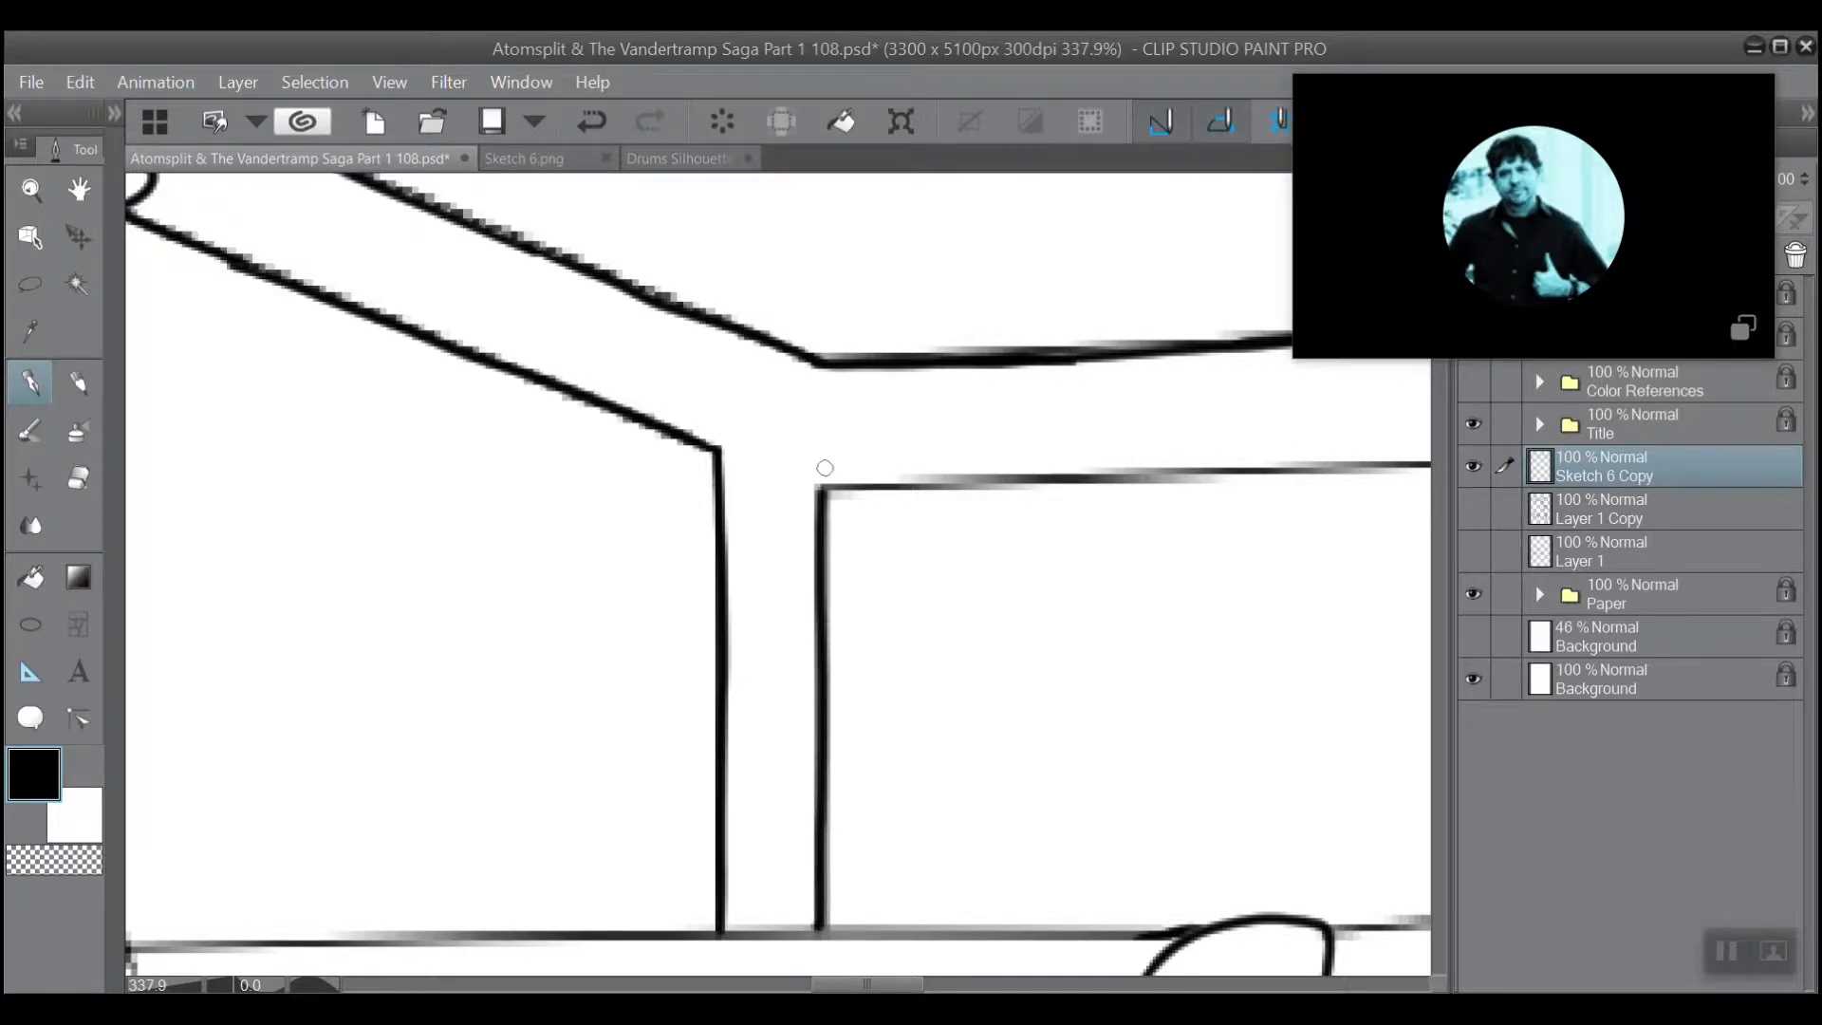
Ink a heavier line over the horizontal beam's lower edge between the vertical post and the short slanted support.
{"action": "scroll", "coordinate": [759, 596], "scroll_direction": "down", "scroll_amount": 5}
{"action": "left_click_drag", "start_coordinate": [1139, 475], "coordinate": [1091, 607]}
{"action": "left_click_drag", "start_coordinate": [1044, 380], "coordinate": [1106, 579]}
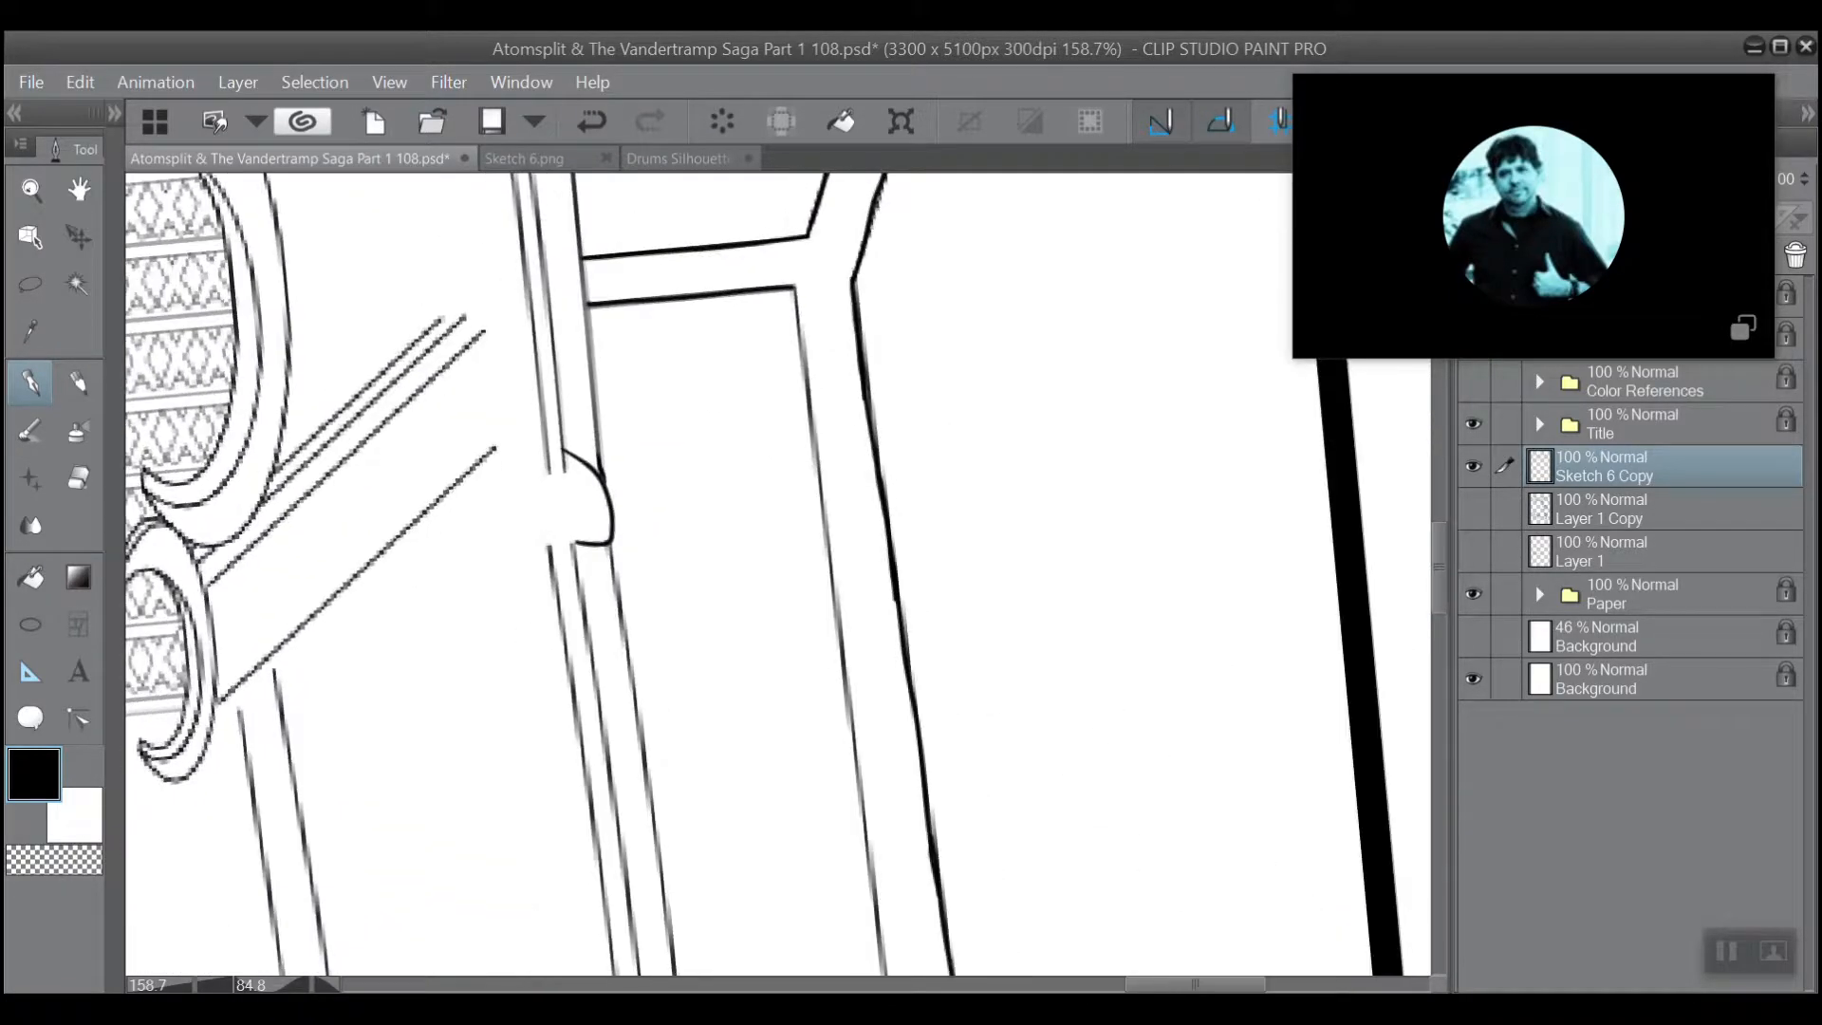
{"action": "left_click_drag", "start_coordinate": [854, 664], "coordinate": [756, 376]}
{"action": "scroll", "coordinate": [645, 569], "scroll_direction": "up", "scroll_amount": 4}
{"action": "left_click_drag", "start_coordinate": [855, 854], "coordinate": [677, 339]}
{"action": "scroll", "coordinate": [680, 528], "scroll_direction": "up", "scroll_amount": 1}
{"action": "mouse_move", "coordinate": [841, 904]}
{"action": "left_mouse_down"}
{"action": "mouse_move", "coordinate": [746, 719]}
{"action": "mouse_move", "coordinate": [739, 736]}
{"action": "mouse_move", "coordinate": [678, 198]}
{"action": "left_mouse_up"}
{"action": "left_click_drag", "start_coordinate": [669, 313], "coordinate": [761, 645]}
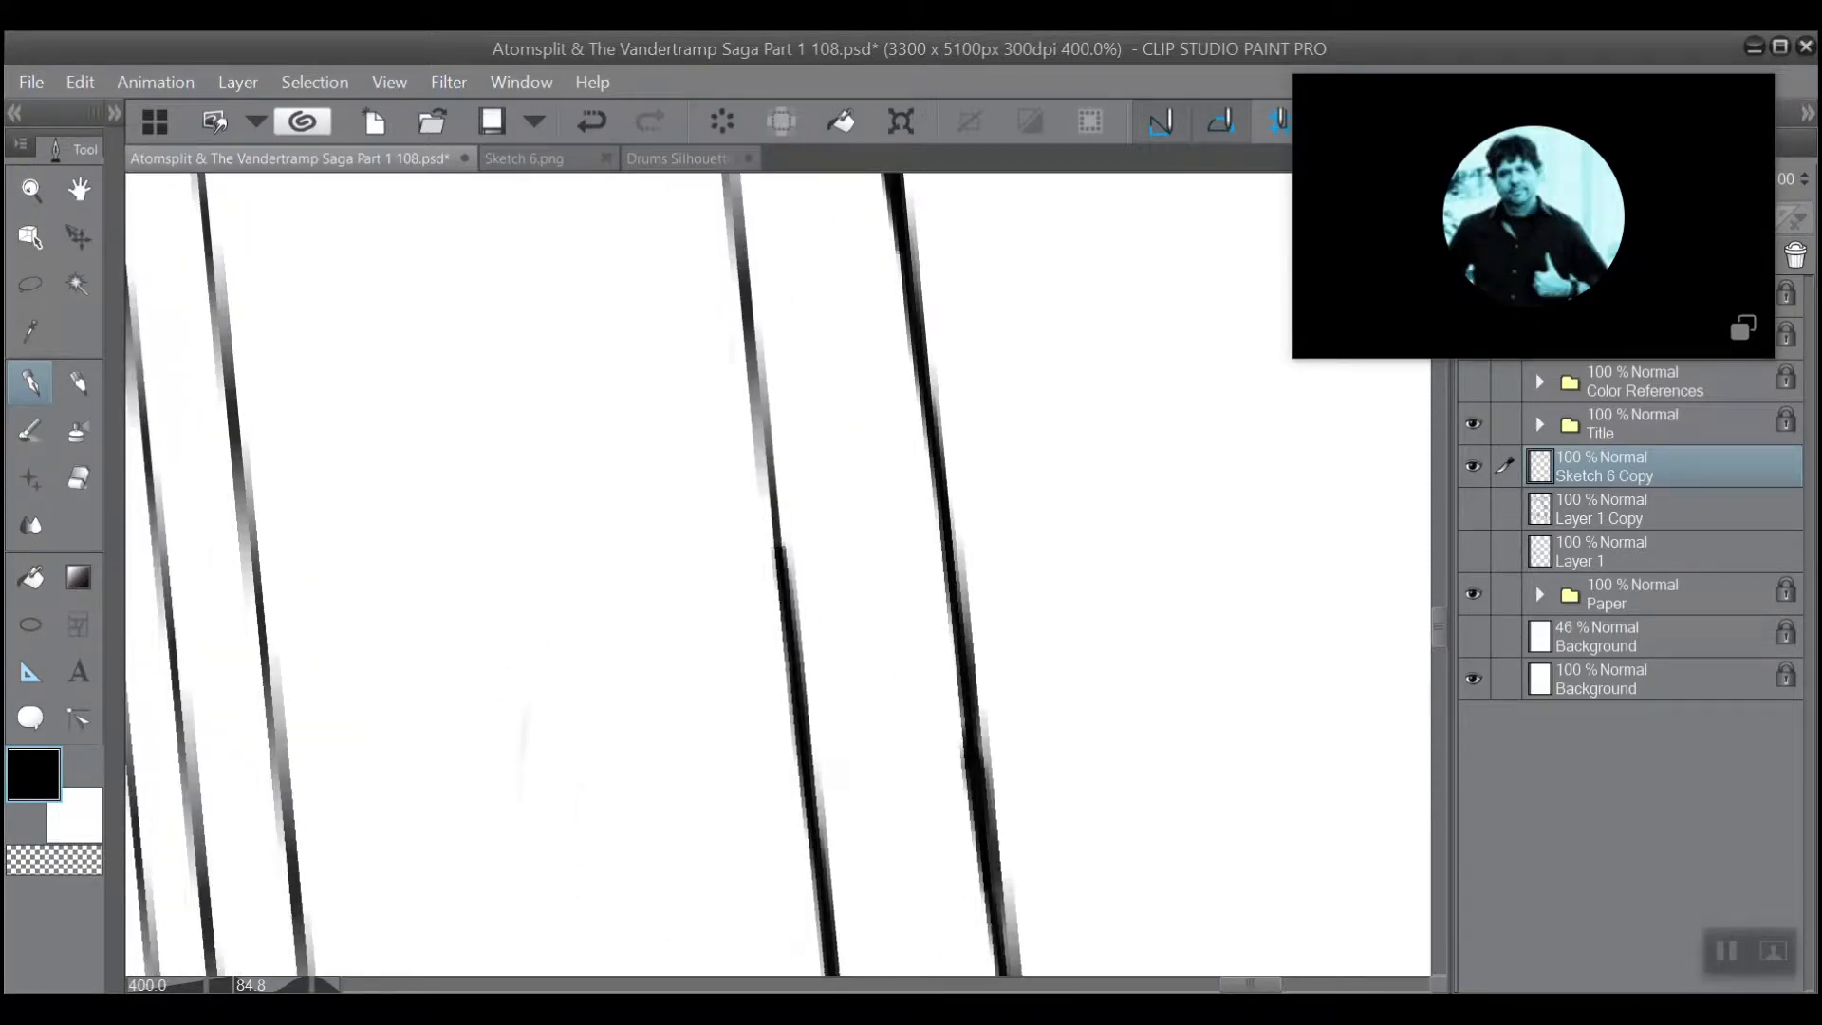
{"action": "left_click_drag", "start_coordinate": [725, 492], "coordinate": [704, 745]}
{"action": "mouse_move", "coordinate": [758, 817]}
{"action": "left_mouse_down"}
{"action": "mouse_move", "coordinate": [668, 194]}
{"action": "mouse_move", "coordinate": [725, 522]}
{"action": "mouse_move", "coordinate": [736, 815]}
{"action": "mouse_move", "coordinate": [673, 191]}
{"action": "mouse_move", "coordinate": [759, 617]}
{"action": "mouse_move", "coordinate": [784, 859]}
{"action": "mouse_move", "coordinate": [699, 237]}
{"action": "left_mouse_up"}
Erase the stray mark on the narrow slanted strut and the rail line crossing between the strut's two sides at its base.
{"action": "scroll", "coordinate": [683, 557], "scroll_direction": "down", "scroll_amount": 5}
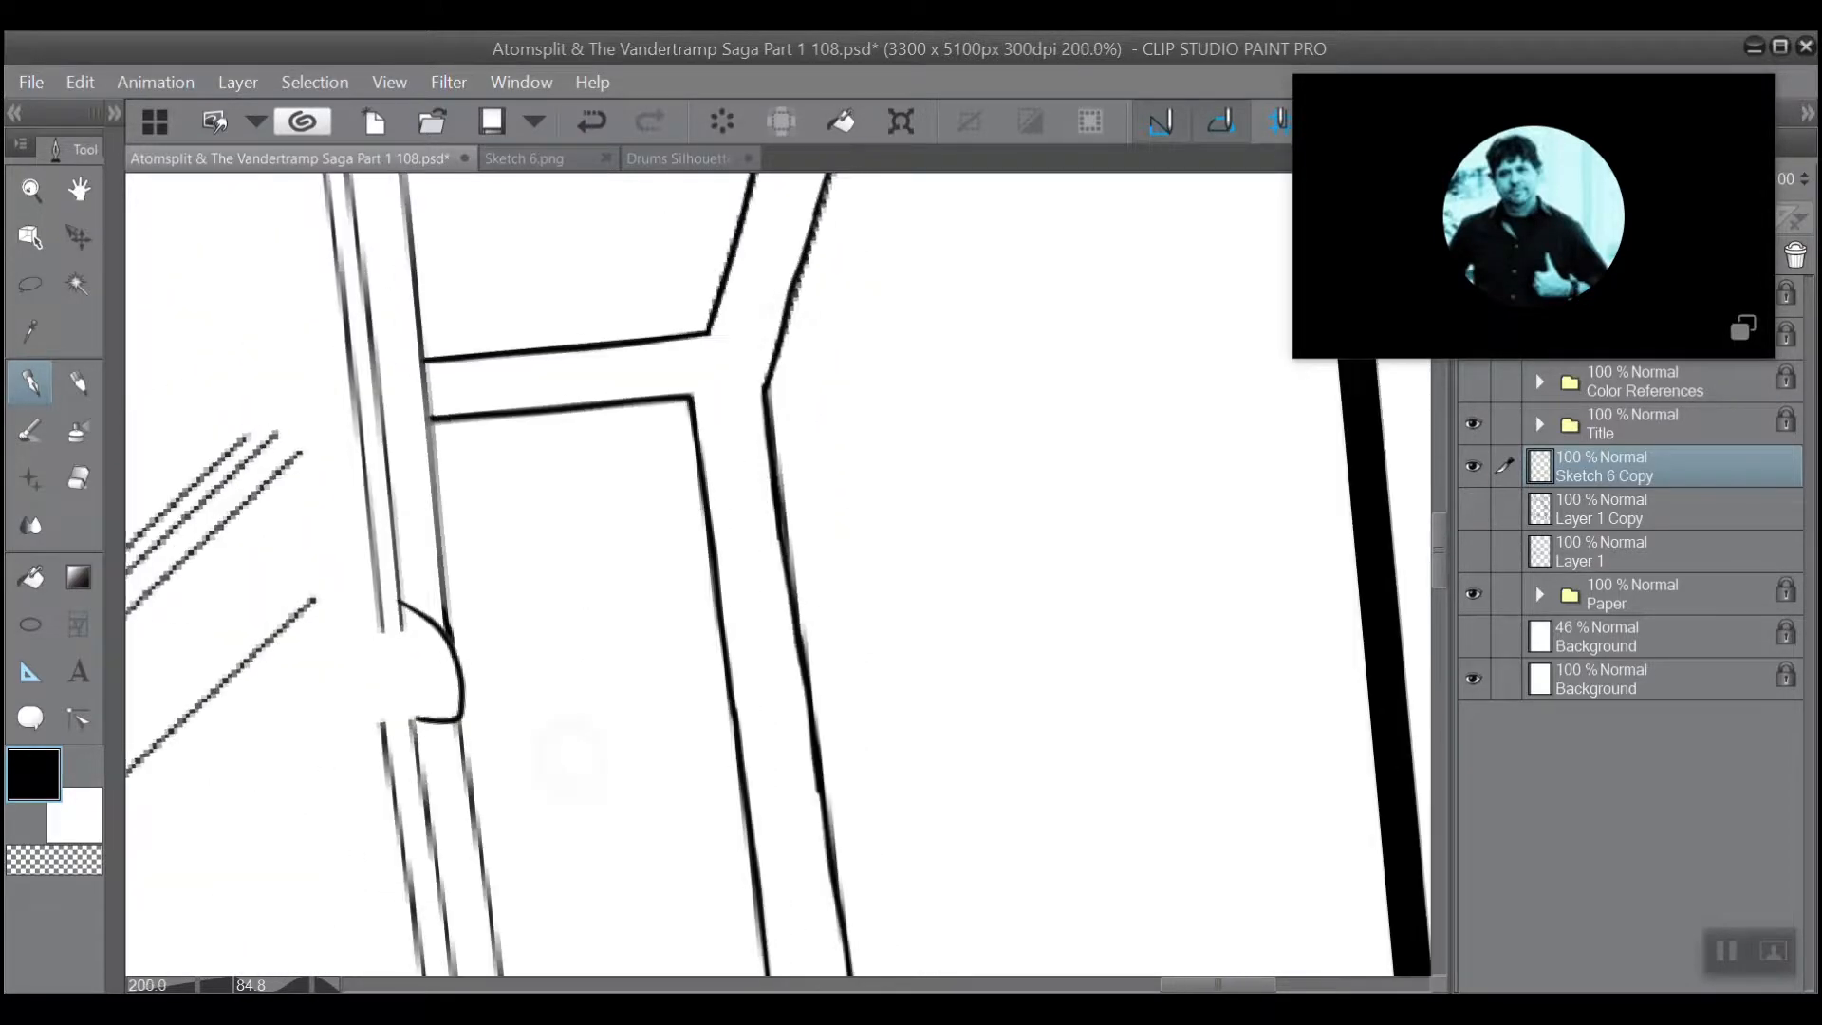
{"action": "mouse_move", "coordinate": [571, 760]}
{"action": "left_mouse_down"}
{"action": "mouse_move", "coordinate": [771, 729]}
{"action": "mouse_move", "coordinate": [892, 598]}
{"action": "mouse_move", "coordinate": [928, 513]}
{"action": "left_mouse_up"}
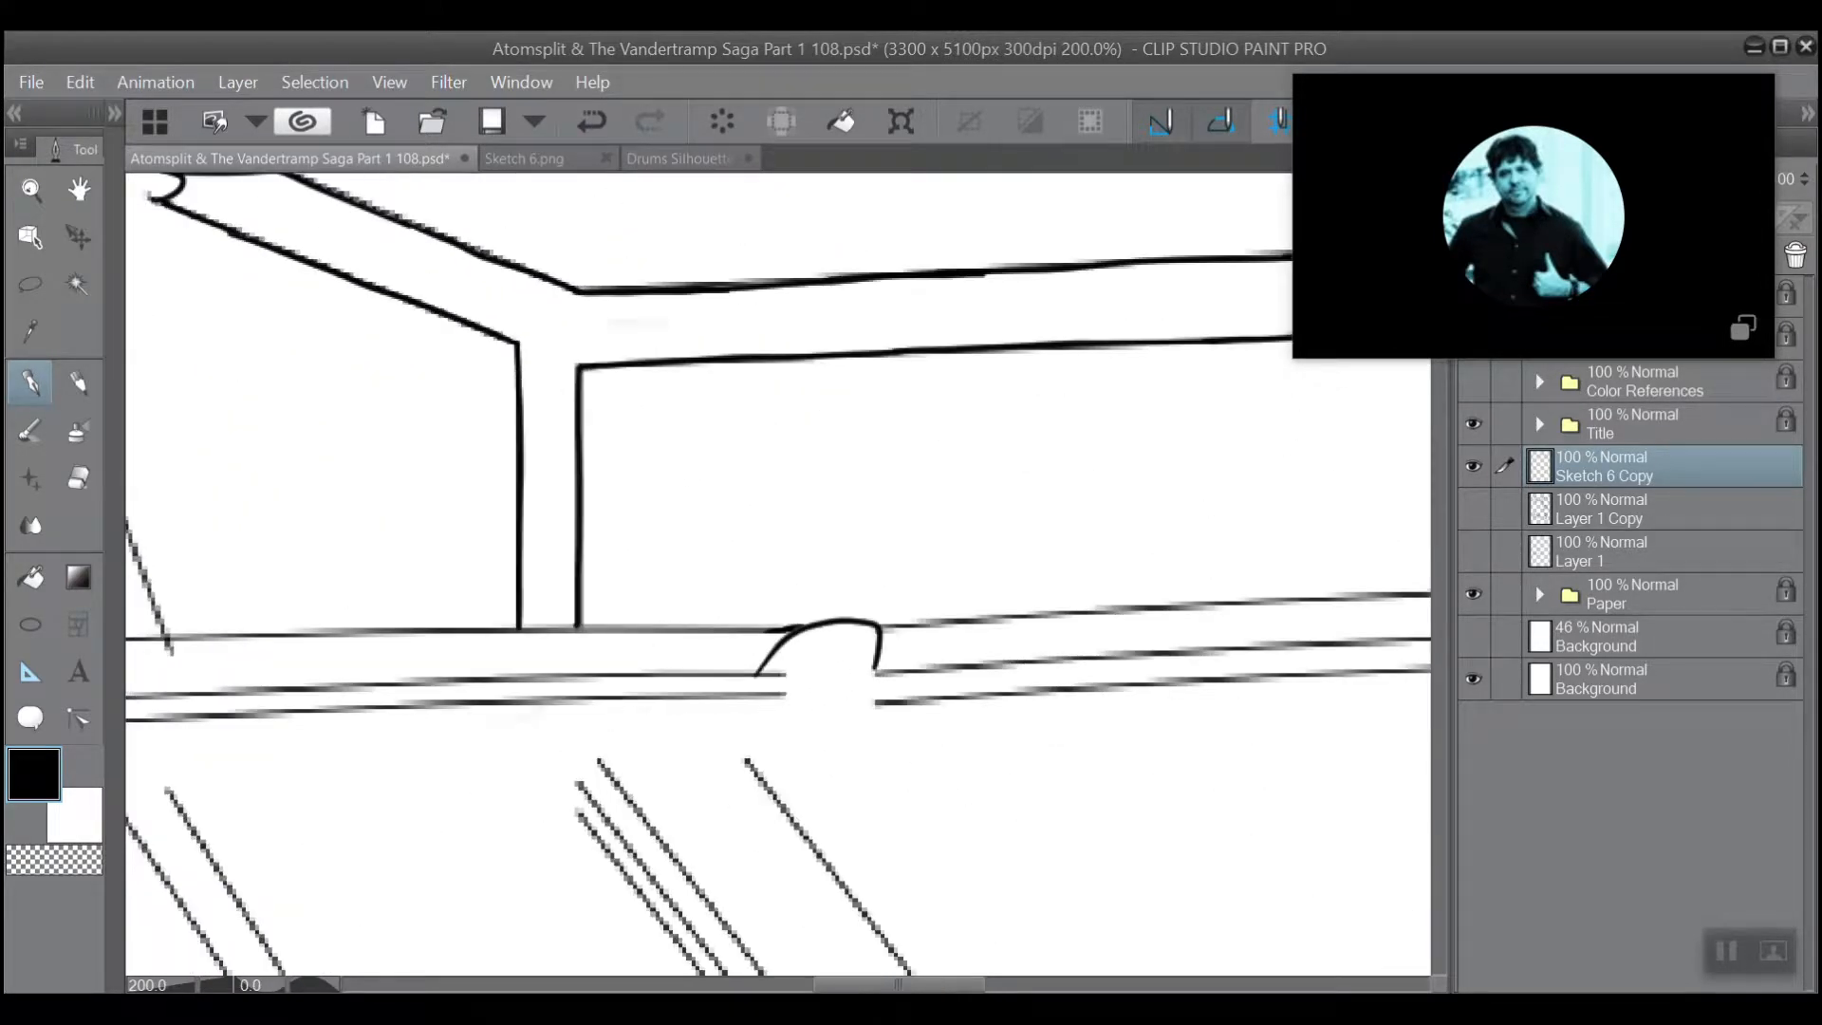
{"action": "left_click_drag", "start_coordinate": [517, 569], "coordinate": [1117, 698]}
{"action": "scroll", "coordinate": [484, 513], "scroll_direction": "up", "scroll_amount": 3}
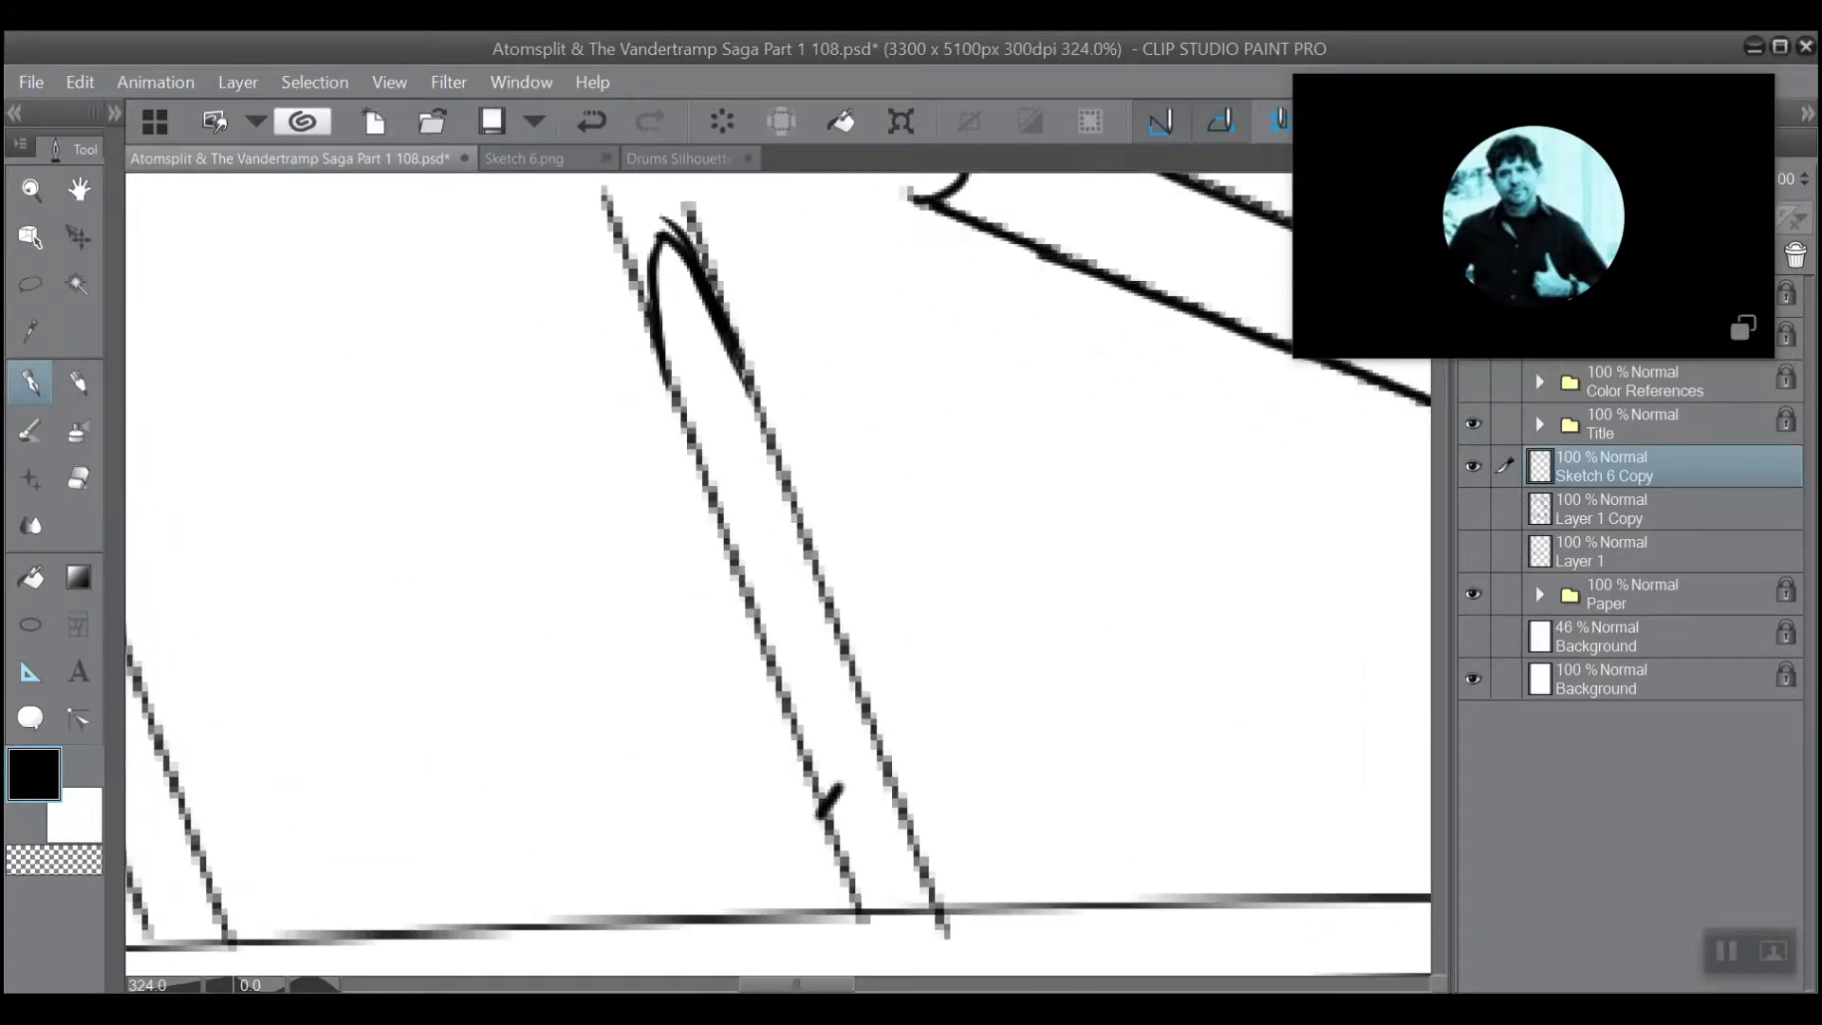
{"action": "left_click_drag", "start_coordinate": [830, 655], "coordinate": [663, 575]}
{"action": "left_click", "coordinate": [83, 457]}
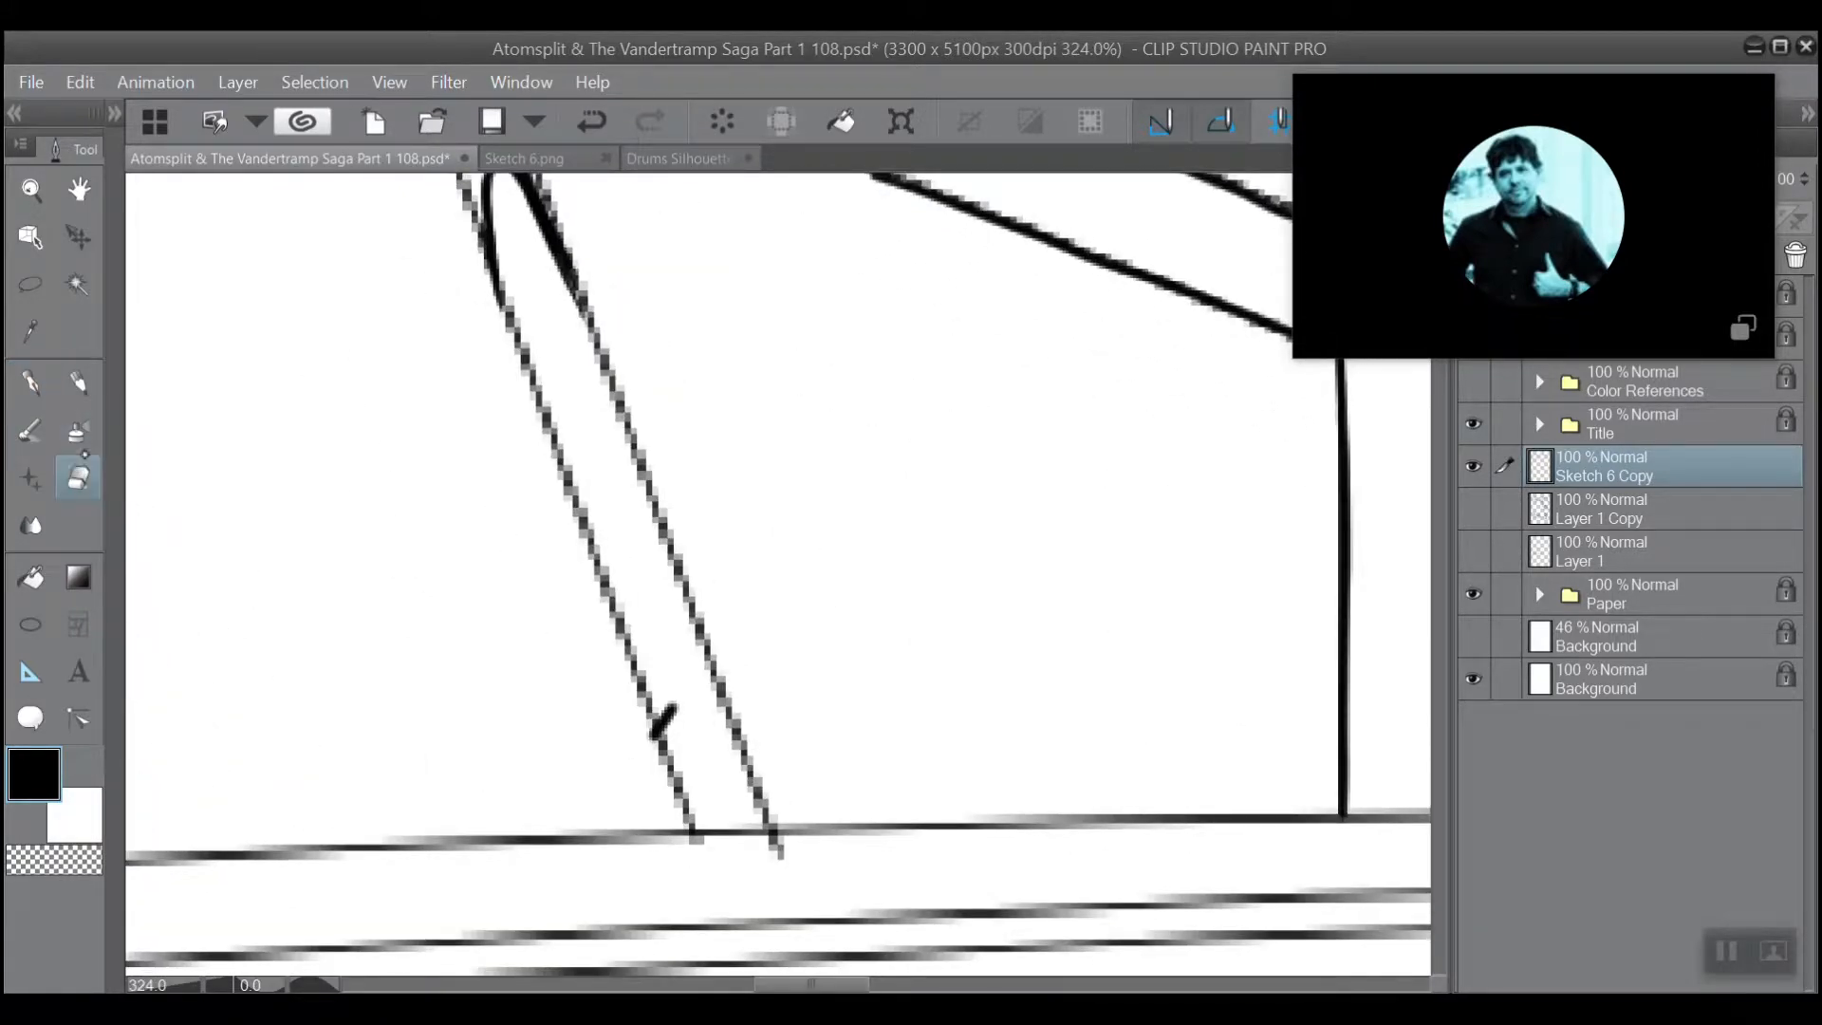
{"action": "left_click_drag", "start_coordinate": [674, 707], "coordinate": [662, 723]}
{"action": "mouse_move", "coordinate": [721, 811]}
{"action": "left_mouse_down"}
{"action": "mouse_move", "coordinate": [727, 859]}
{"action": "mouse_move", "coordinate": [730, 825]}
{"action": "mouse_move", "coordinate": [747, 856]}
{"action": "mouse_move", "coordinate": [743, 822]}
{"action": "mouse_move", "coordinate": [762, 863]}
{"action": "mouse_move", "coordinate": [699, 834]}
{"action": "left_mouse_up"}
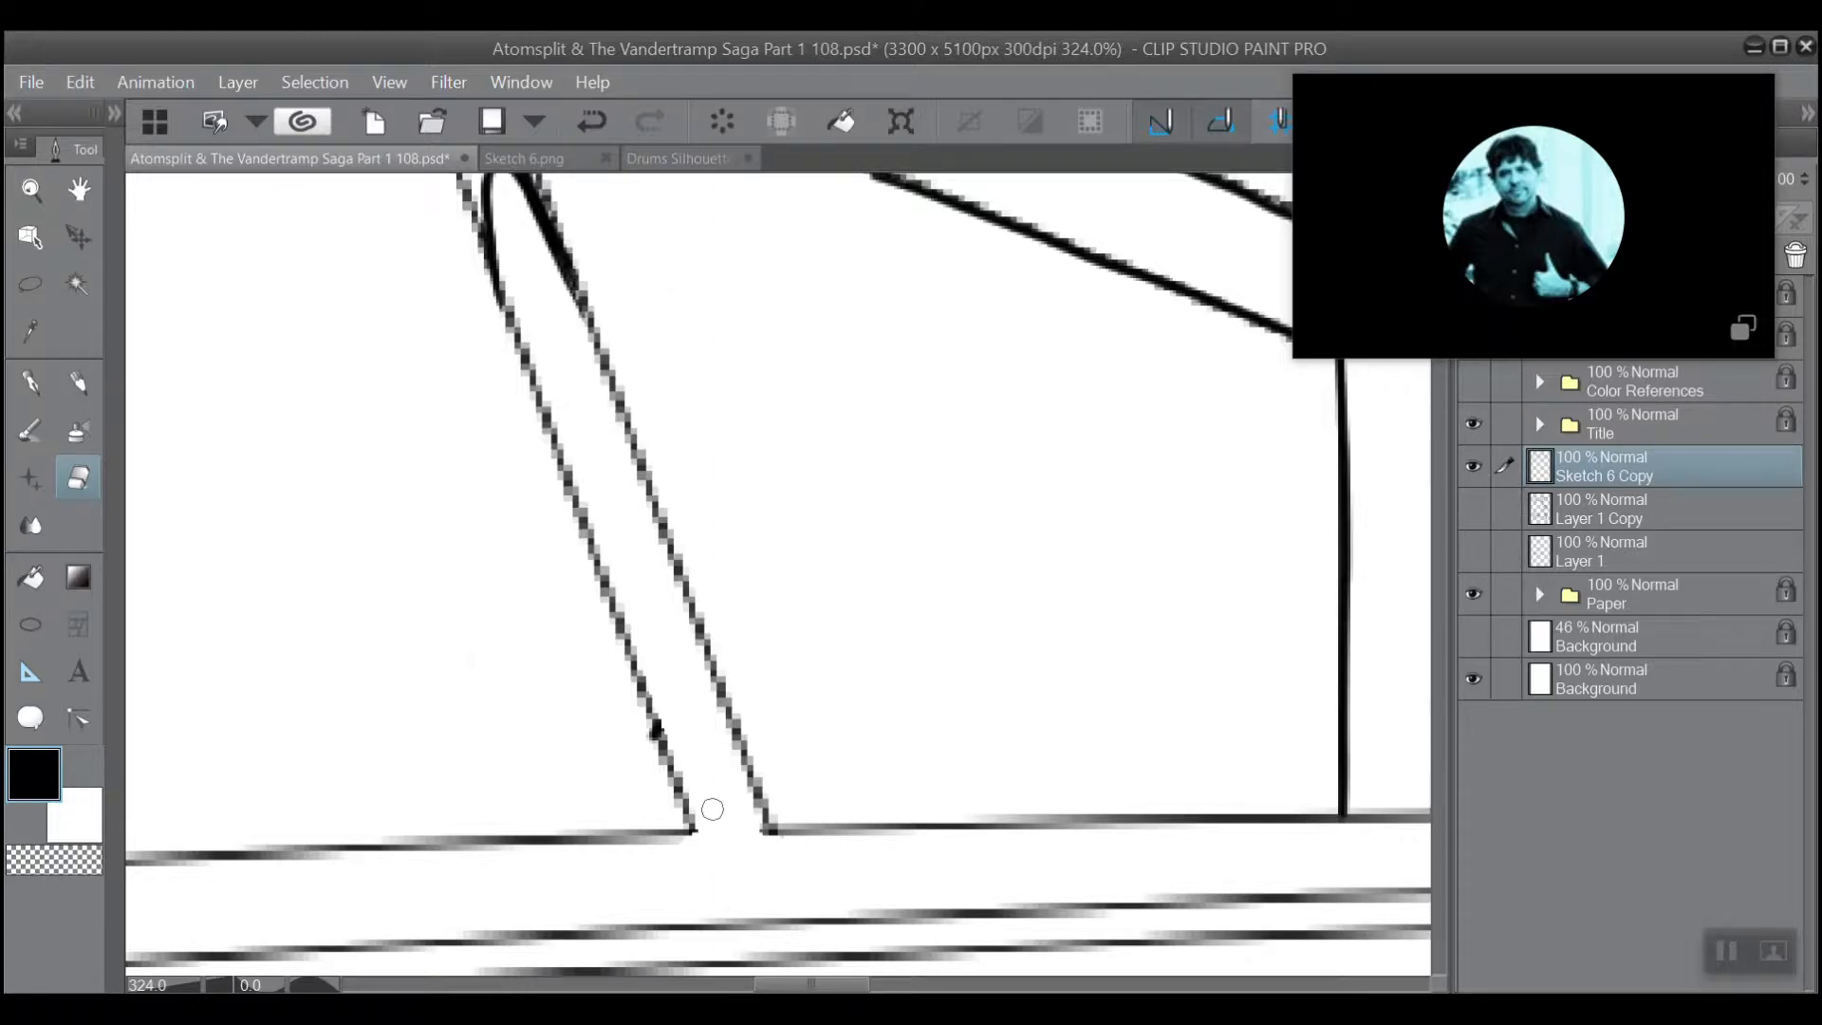
{"action": "scroll", "coordinate": [713, 809], "scroll_direction": "down", "scroll_amount": 3}
{"action": "scroll", "coordinate": [537, 412], "scroll_direction": "up", "scroll_amount": 3}
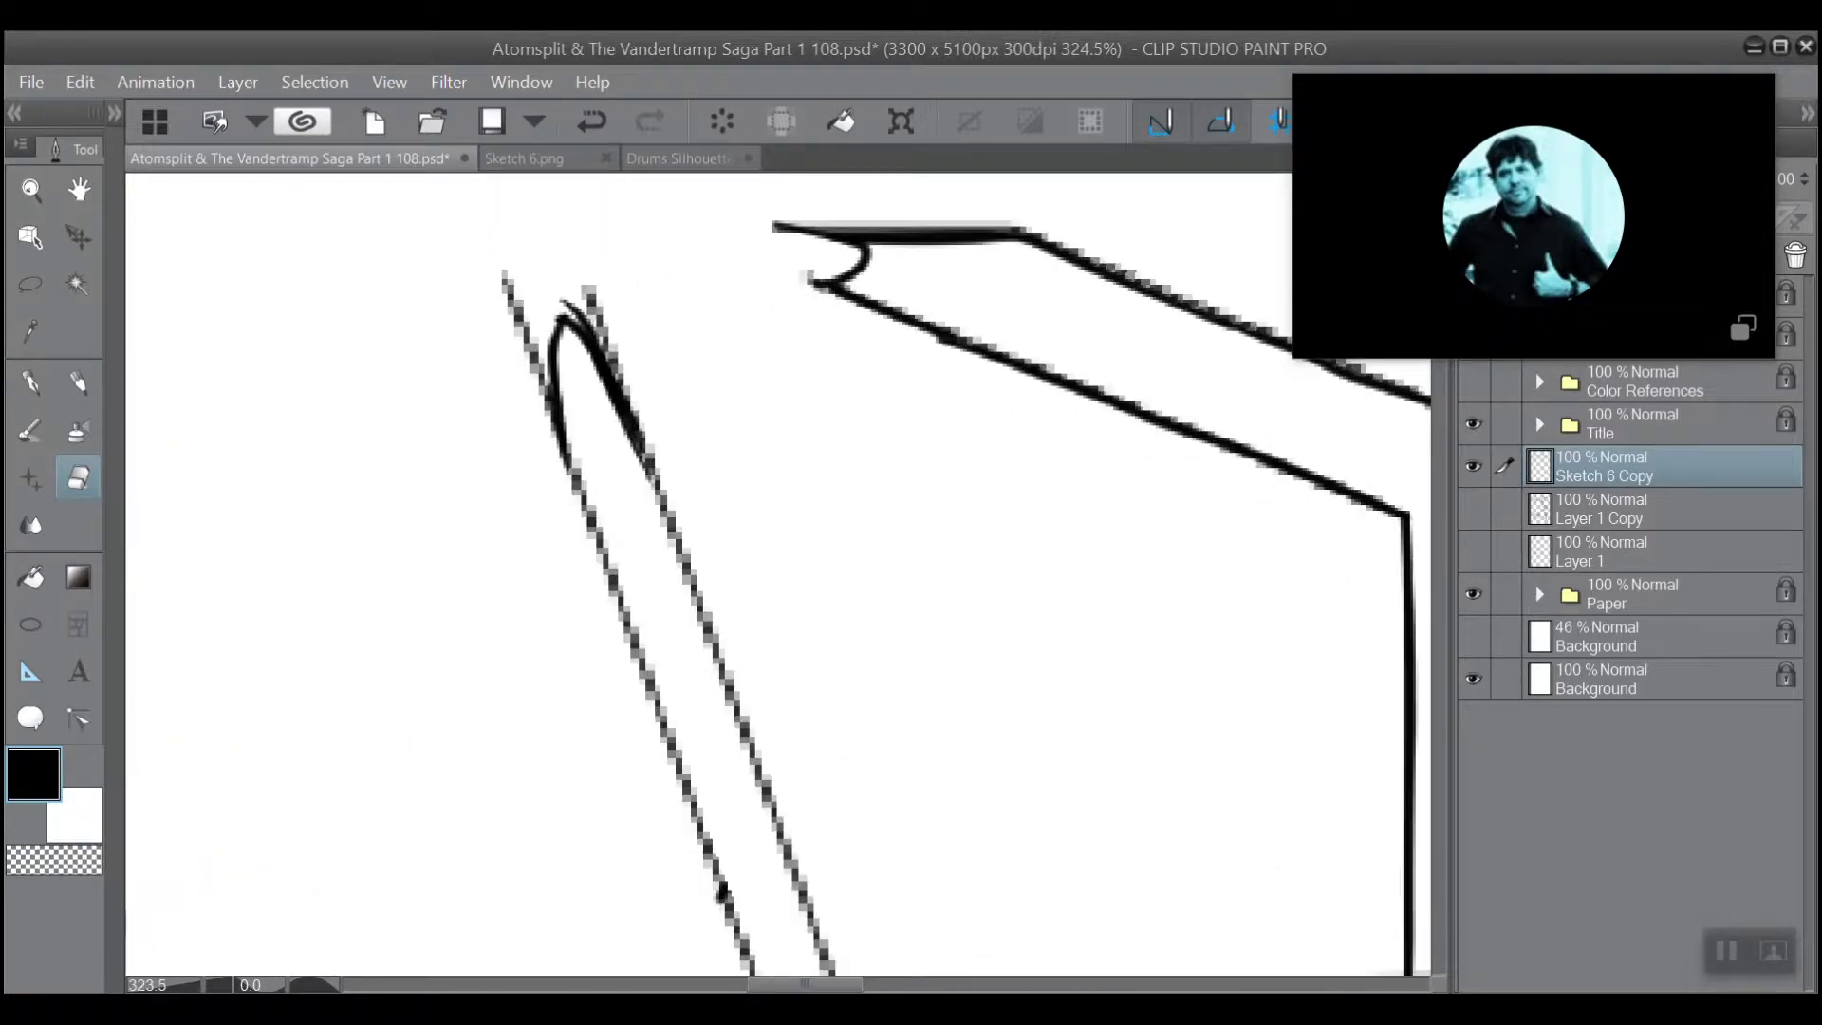
Return to the pen and ink heavier lines over both long sides of the narrow slanted strut, from its base to the rounded tip.
{"action": "left_click_drag", "start_coordinate": [778, 665], "coordinate": [649, 471]}
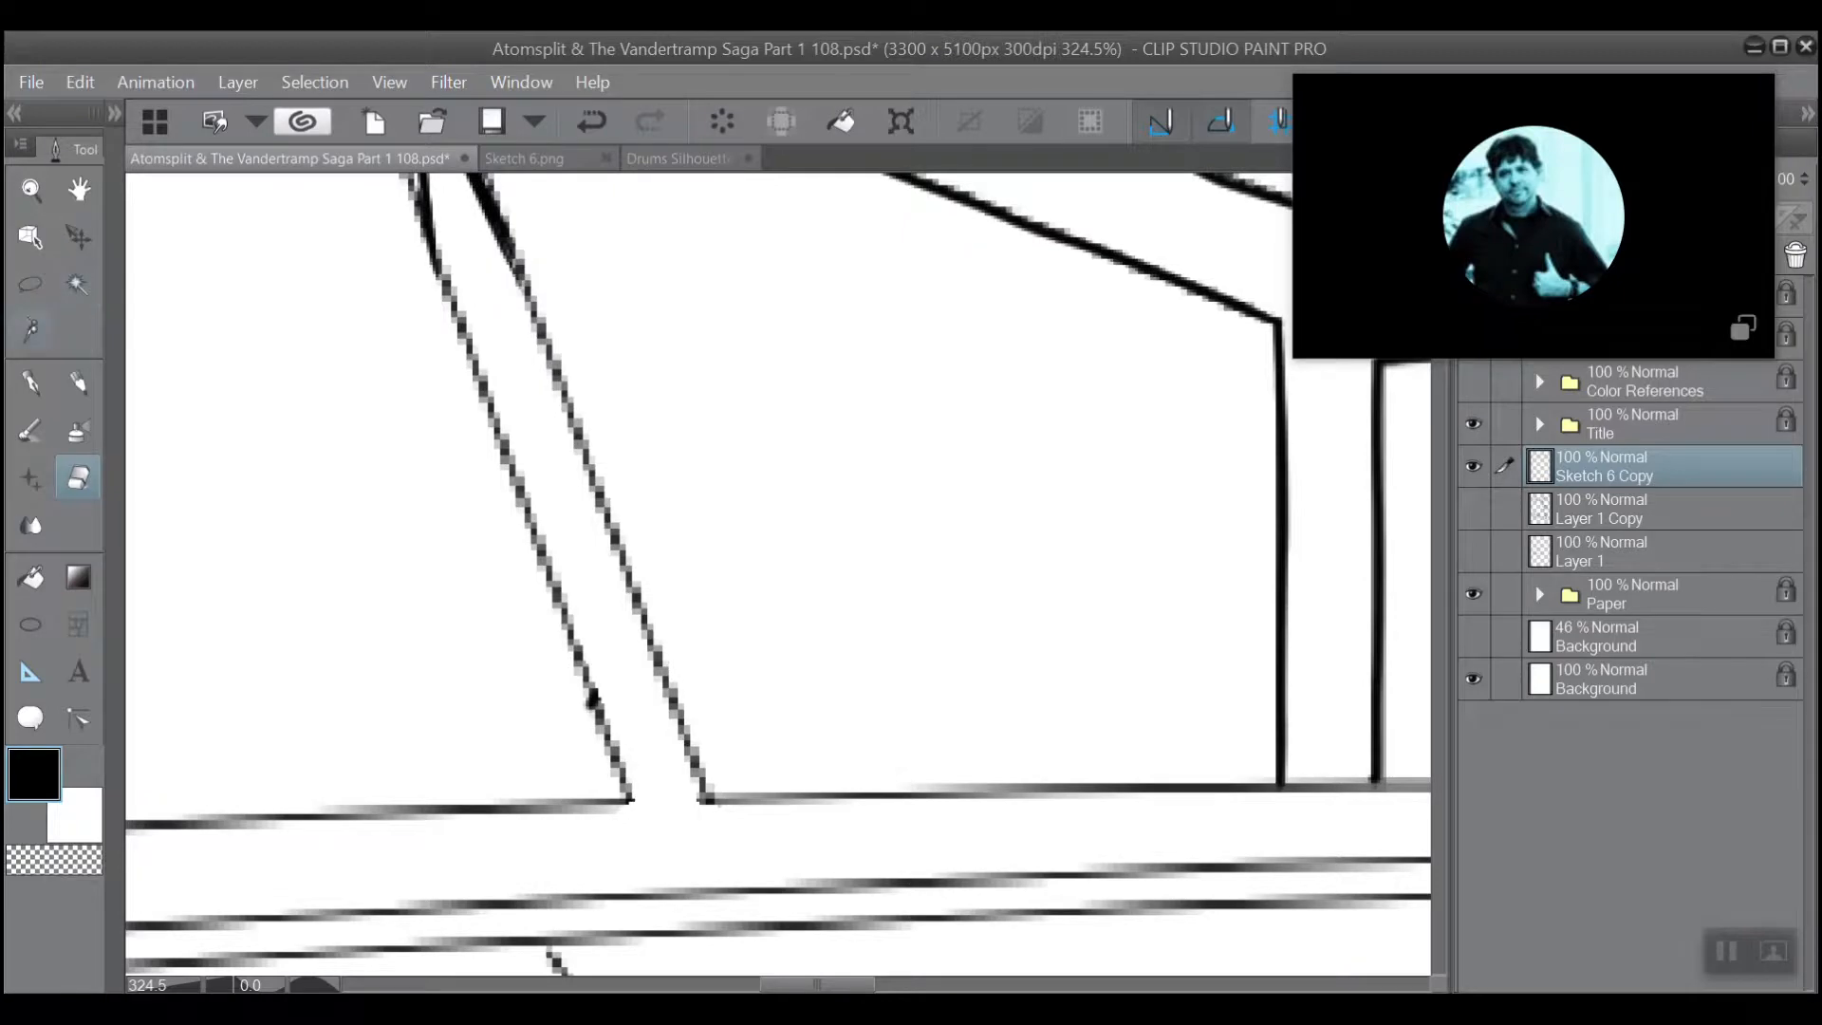
{"action": "left_click", "coordinate": [31, 381]}
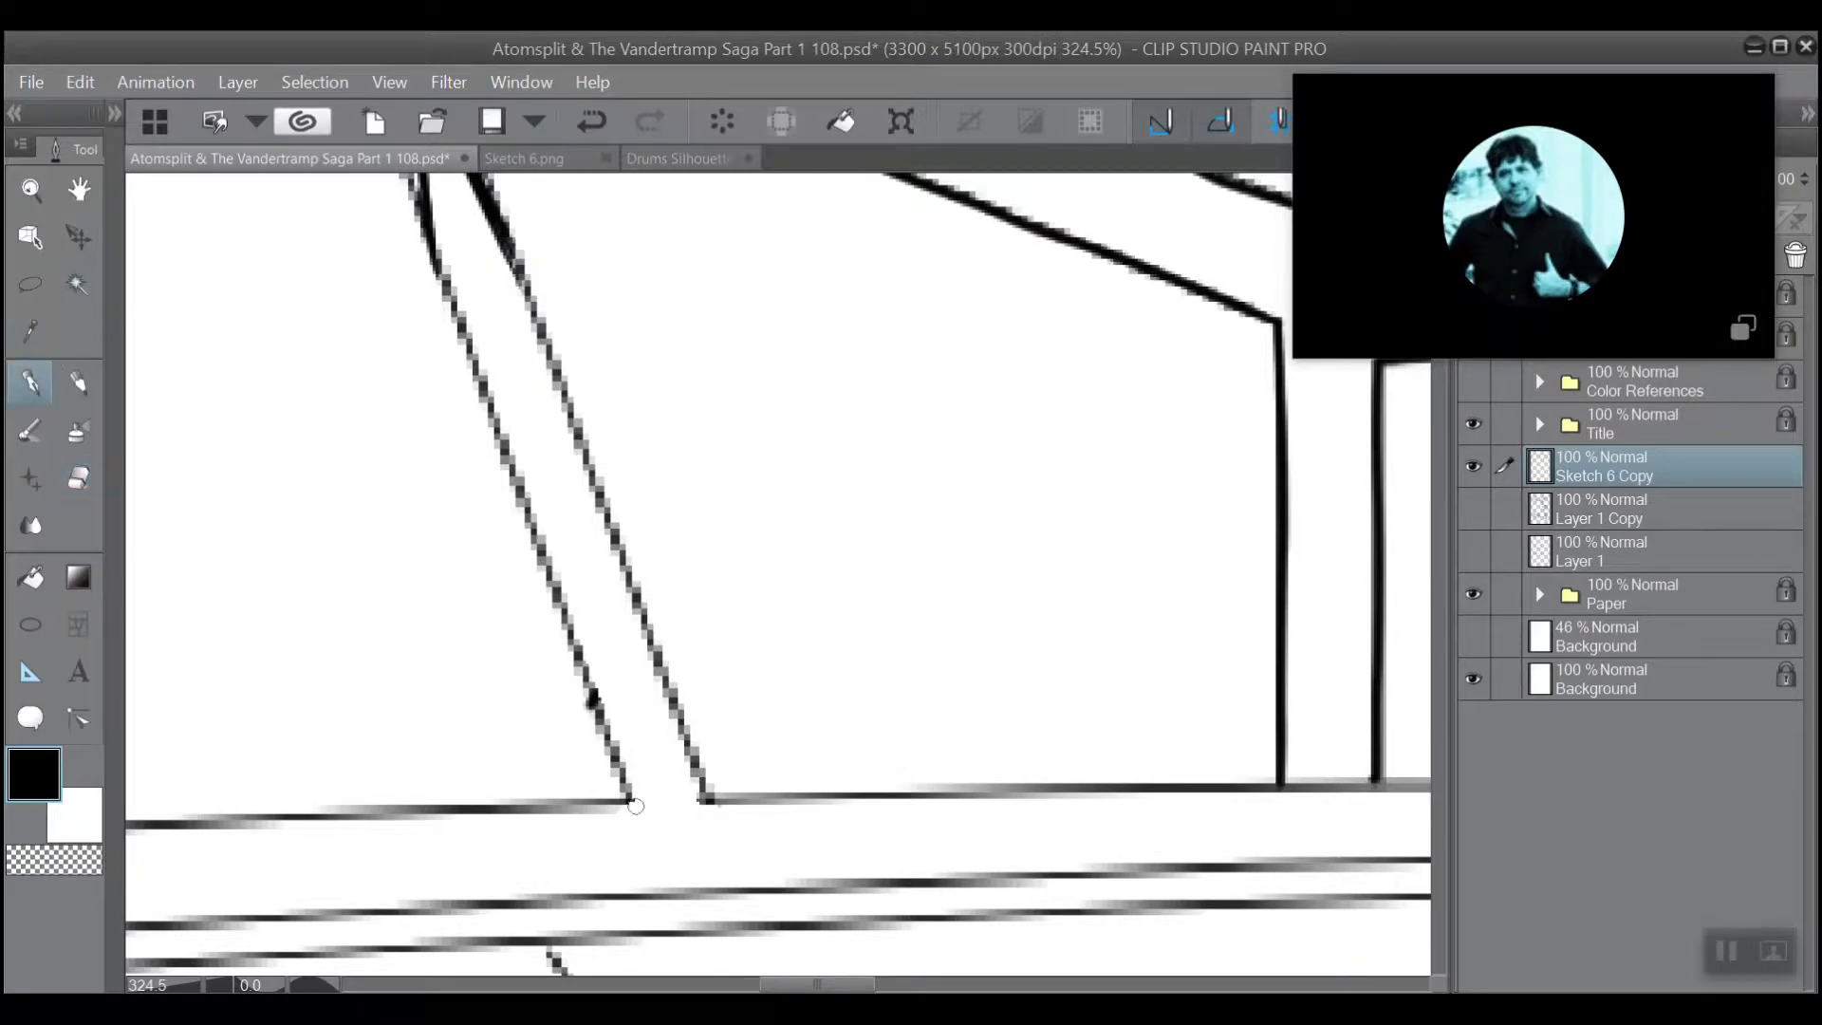
{"action": "left_click_drag", "start_coordinate": [617, 771], "coordinate": [423, 209]}
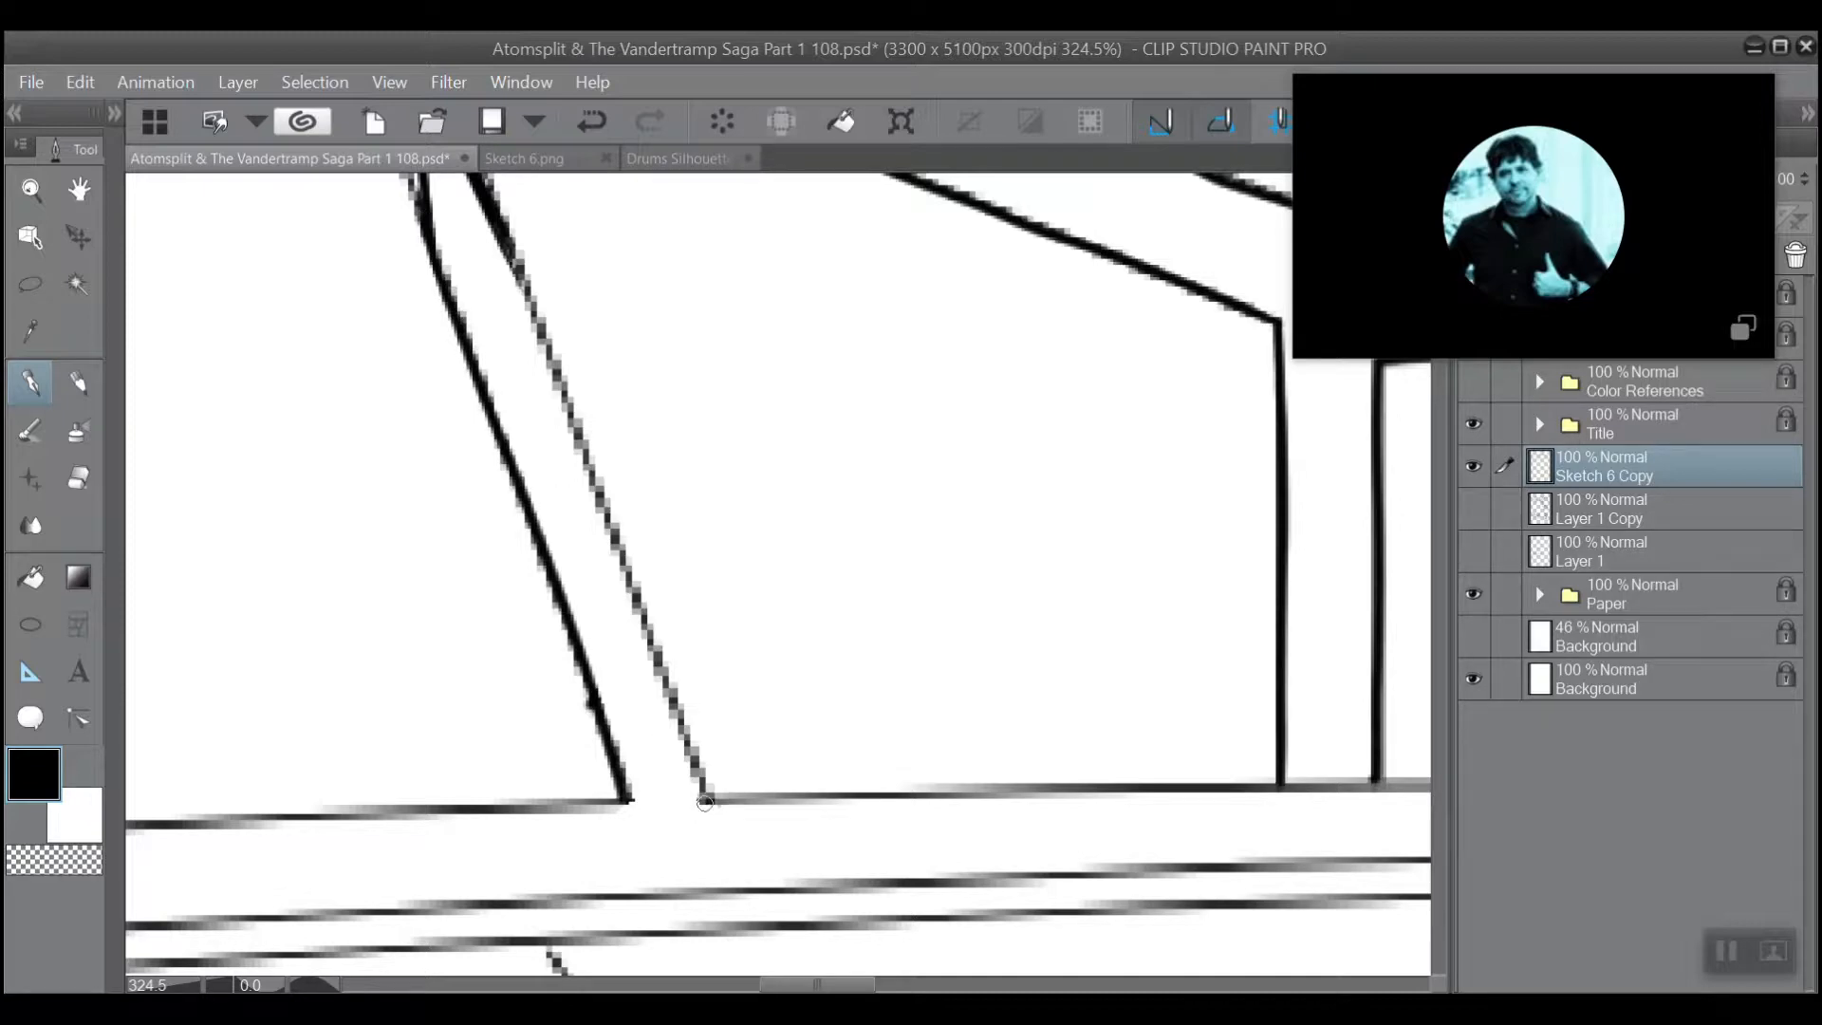
{"action": "left_click_drag", "start_coordinate": [704, 802], "coordinate": [483, 199]}
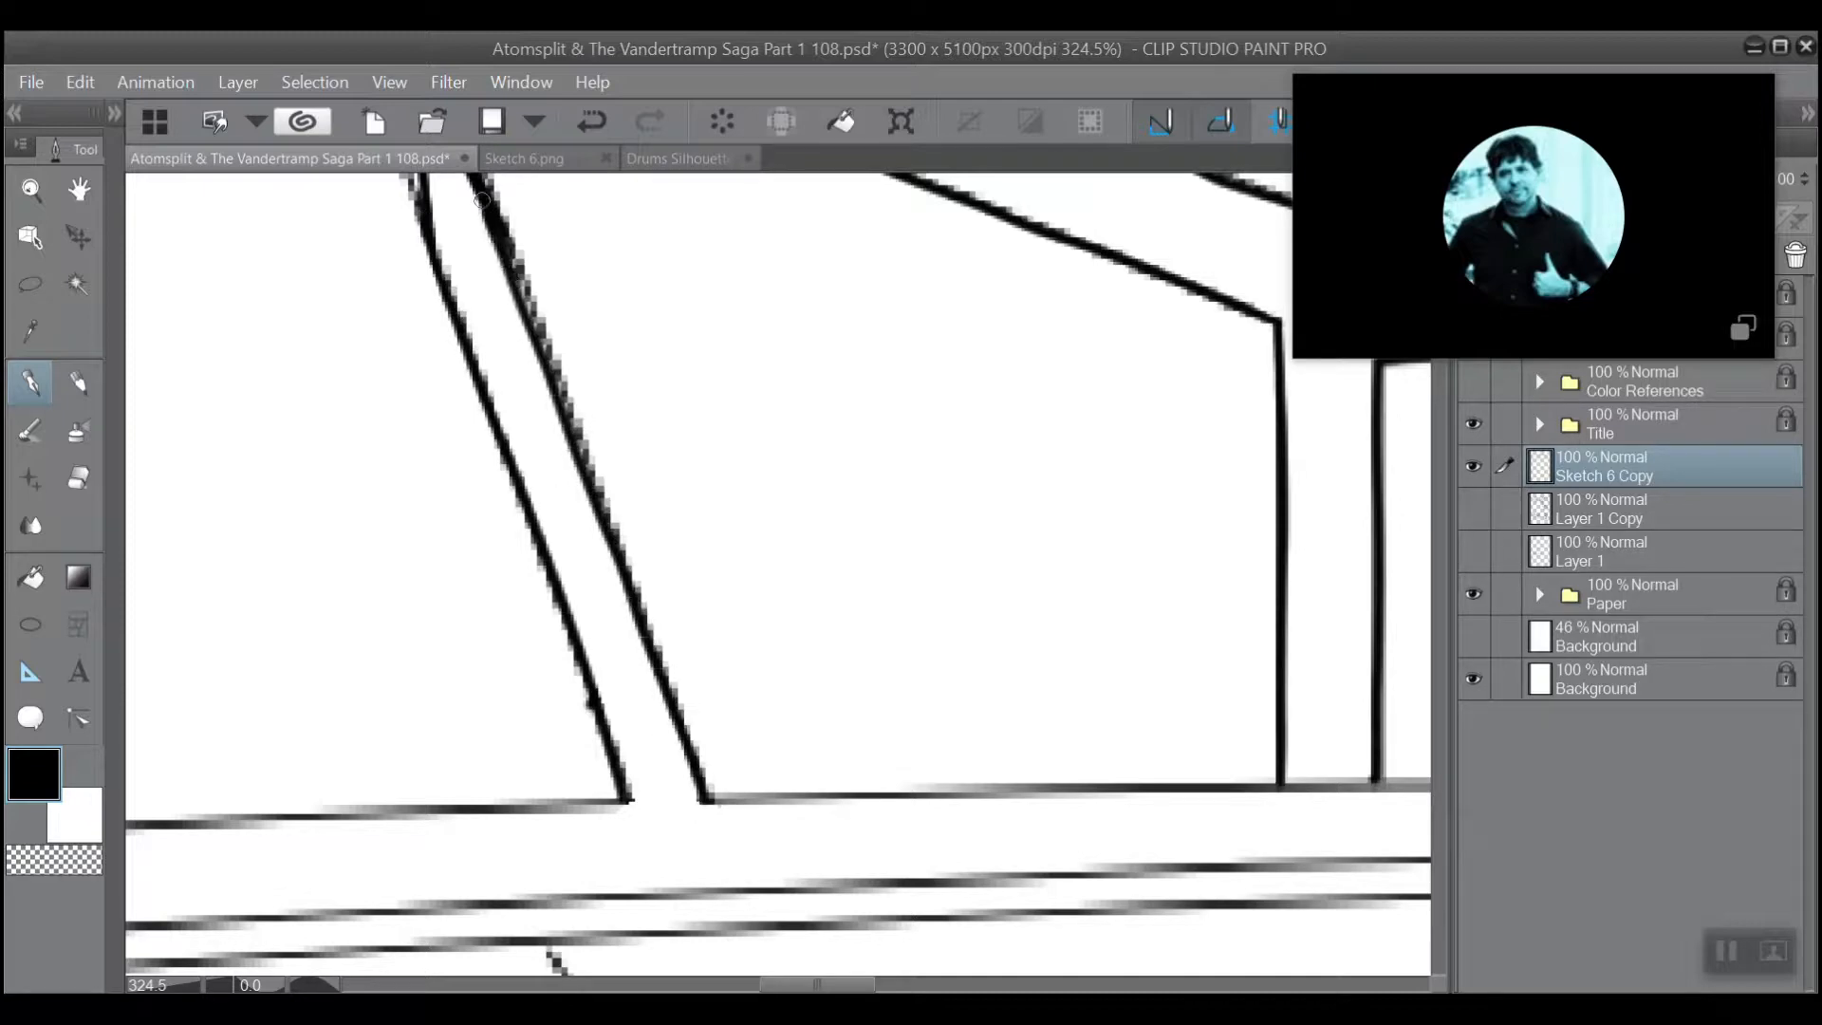
{"action": "left_click_drag", "start_coordinate": [527, 311], "coordinate": [616, 571]}
{"action": "left_click_drag", "start_coordinate": [541, 365], "coordinate": [613, 545]}
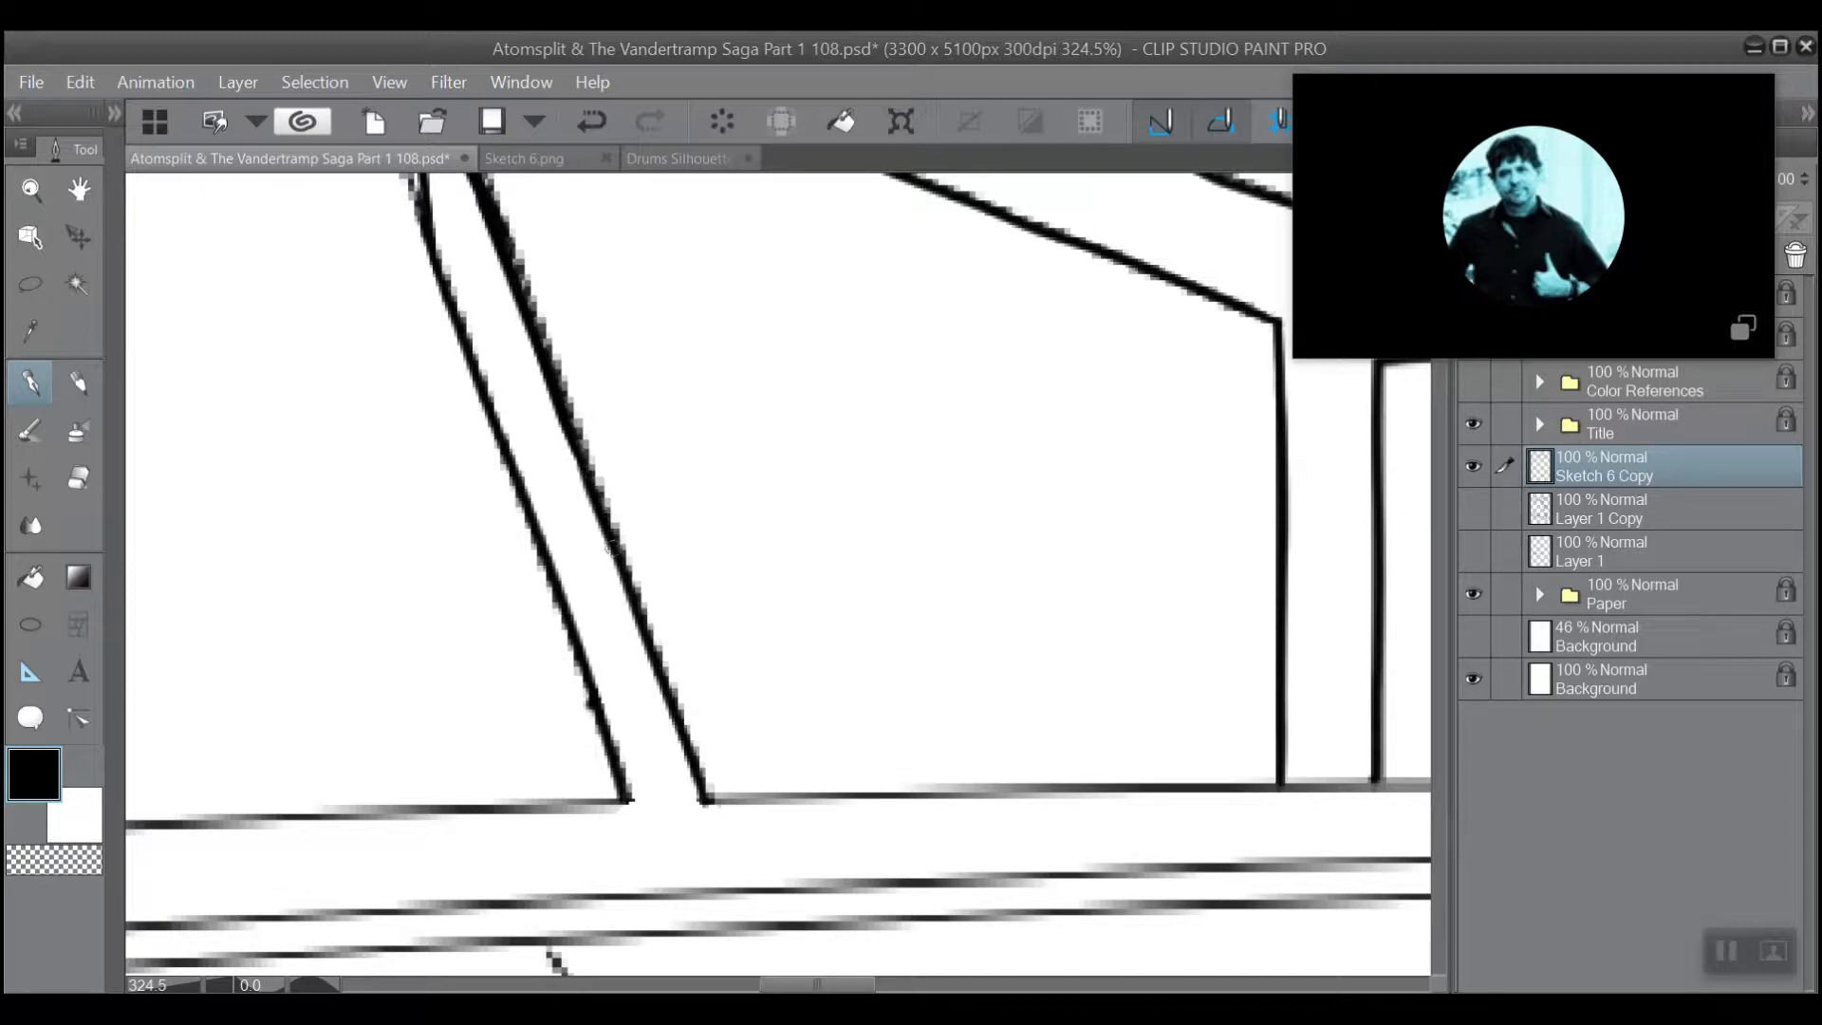
Ink a heavier line over the rail's upper edge between the narrow slanted strut and the vertical post.
{"action": "scroll", "coordinate": [582, 342], "scroll_direction": "down", "scroll_amount": 5}
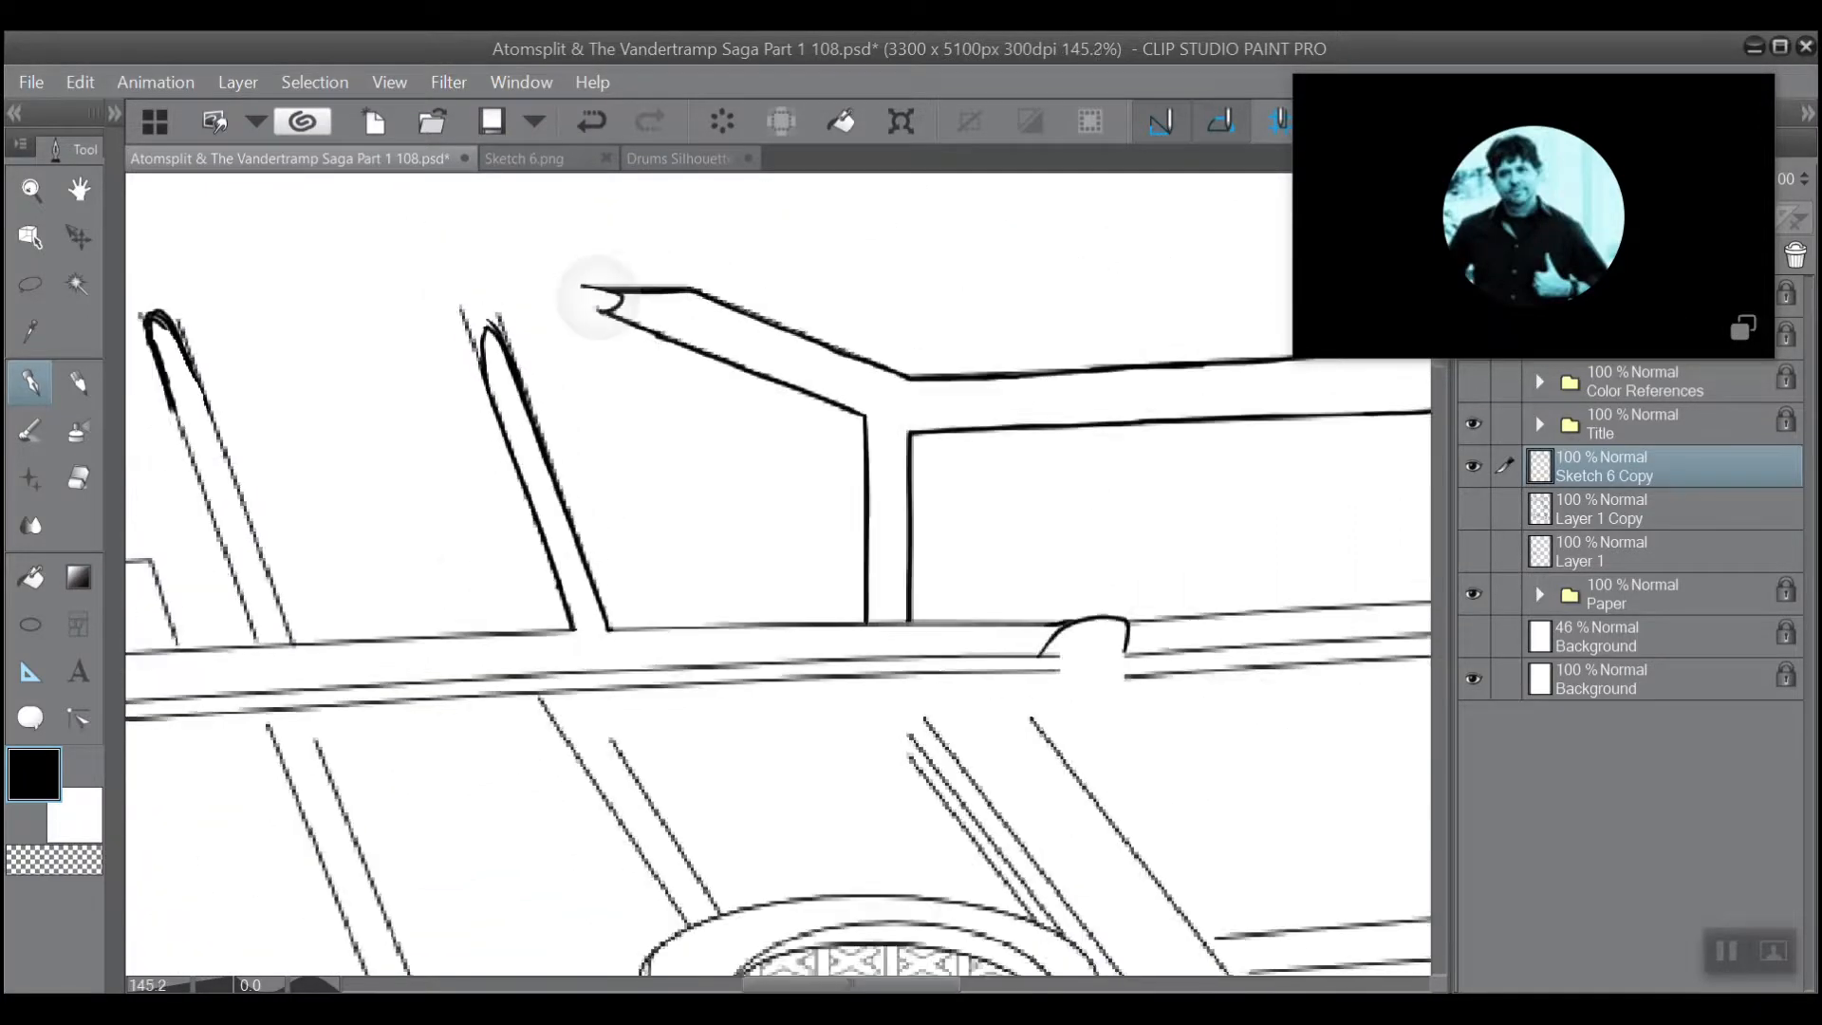
{"action": "left_click_drag", "start_coordinate": [694, 436], "coordinate": [626, 313]}
{"action": "scroll", "coordinate": [626, 313], "scroll_direction": "up", "scroll_amount": 3}
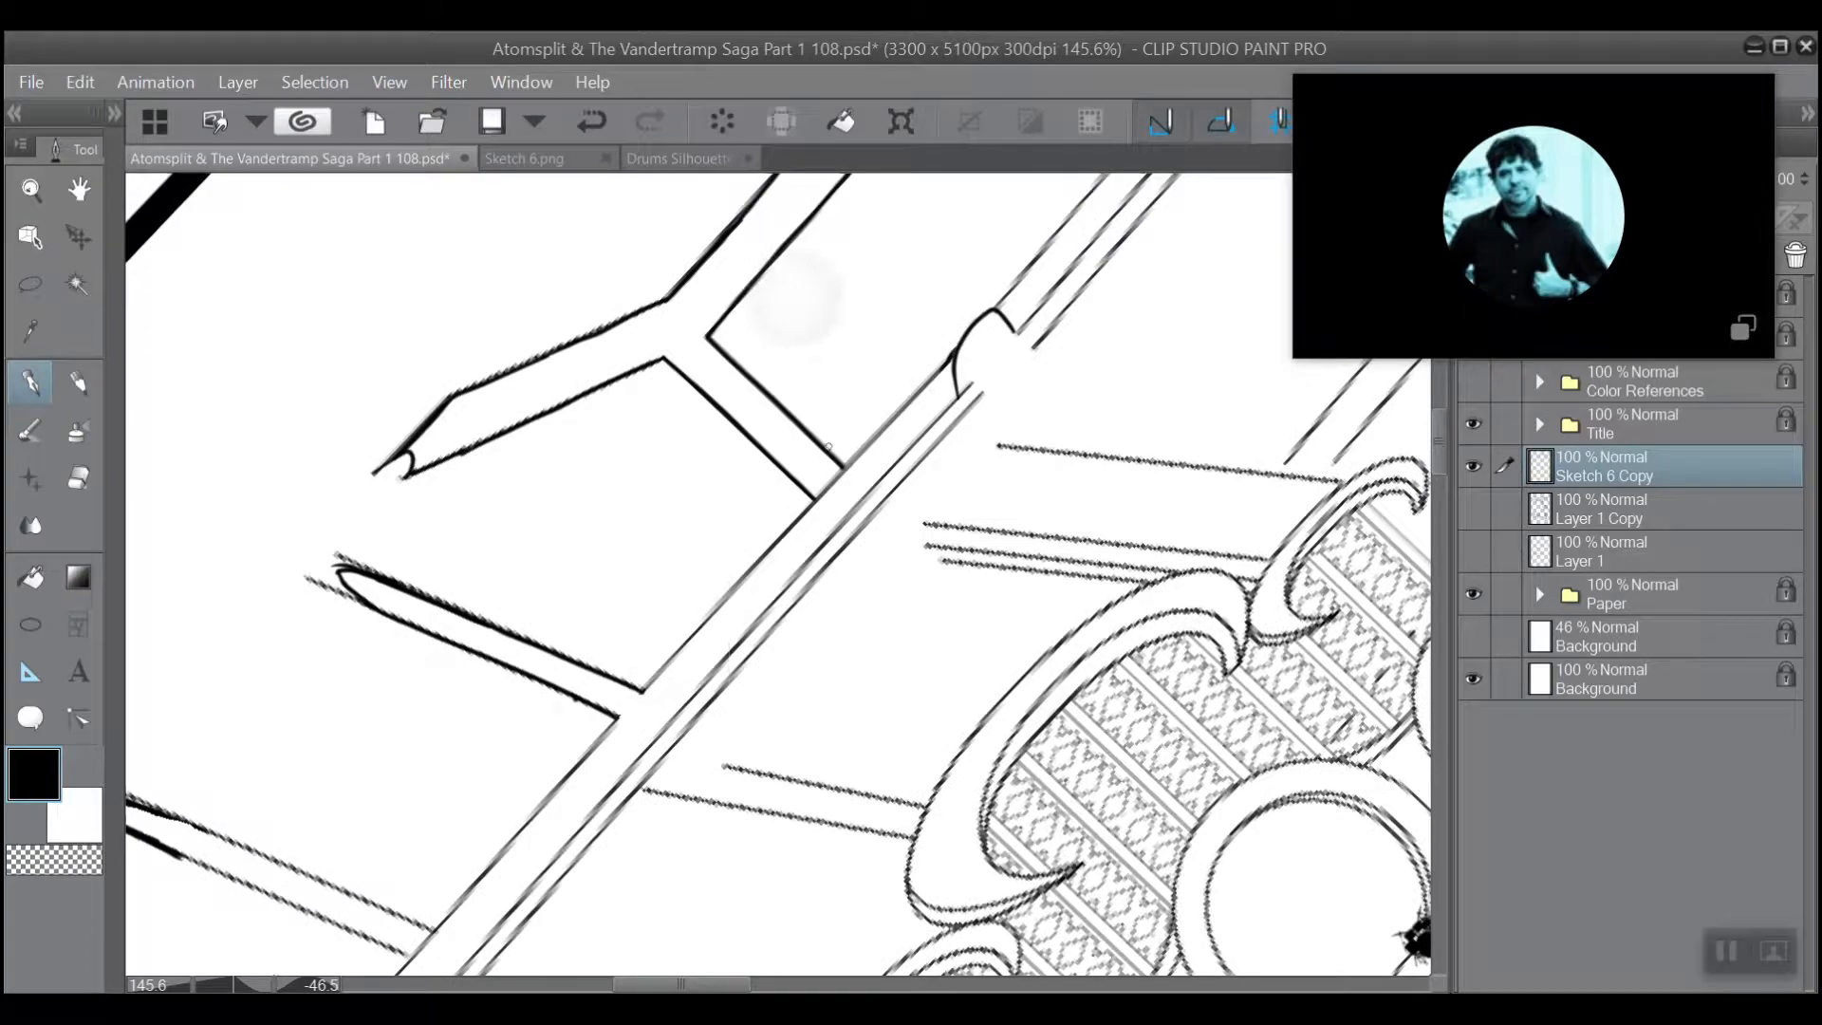
{"action": "scroll", "coordinate": [807, 322], "scroll_direction": "up", "scroll_amount": 2}
{"action": "scroll", "coordinate": [831, 412], "scroll_direction": "up", "scroll_amount": 1}
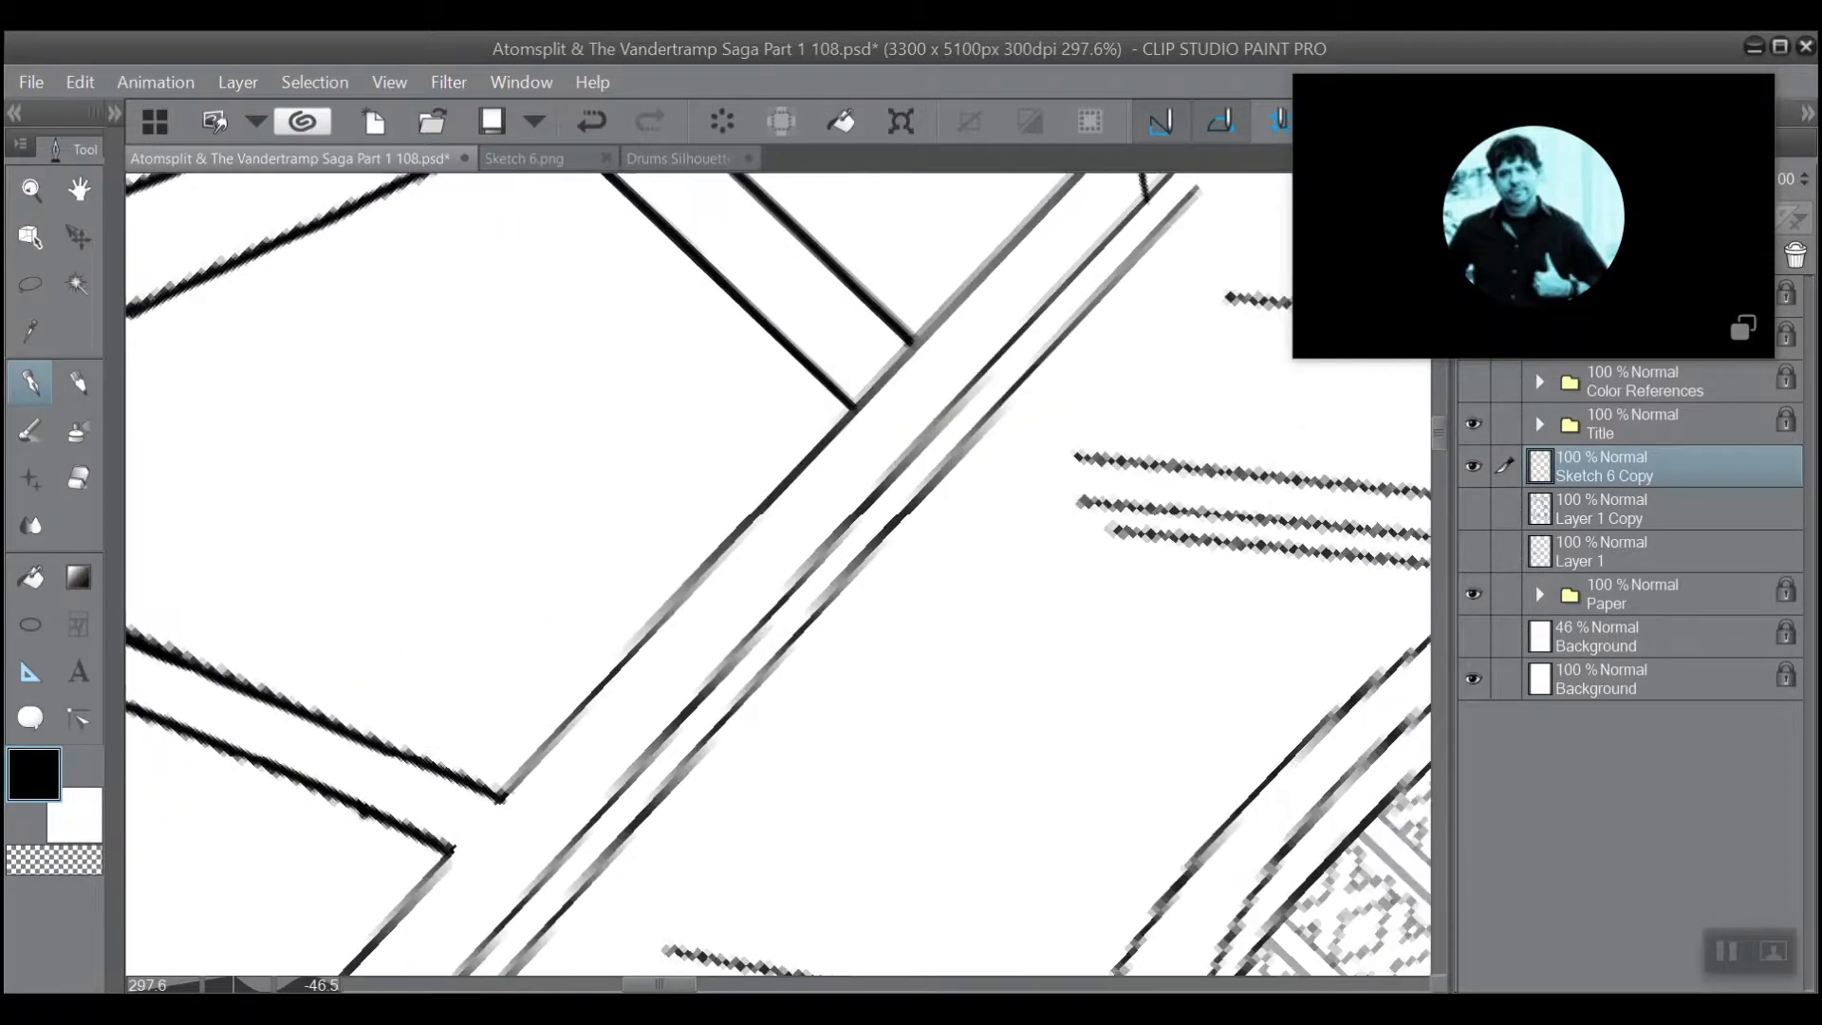
{"action": "left_click_drag", "start_coordinate": [847, 408], "coordinate": [503, 802]}
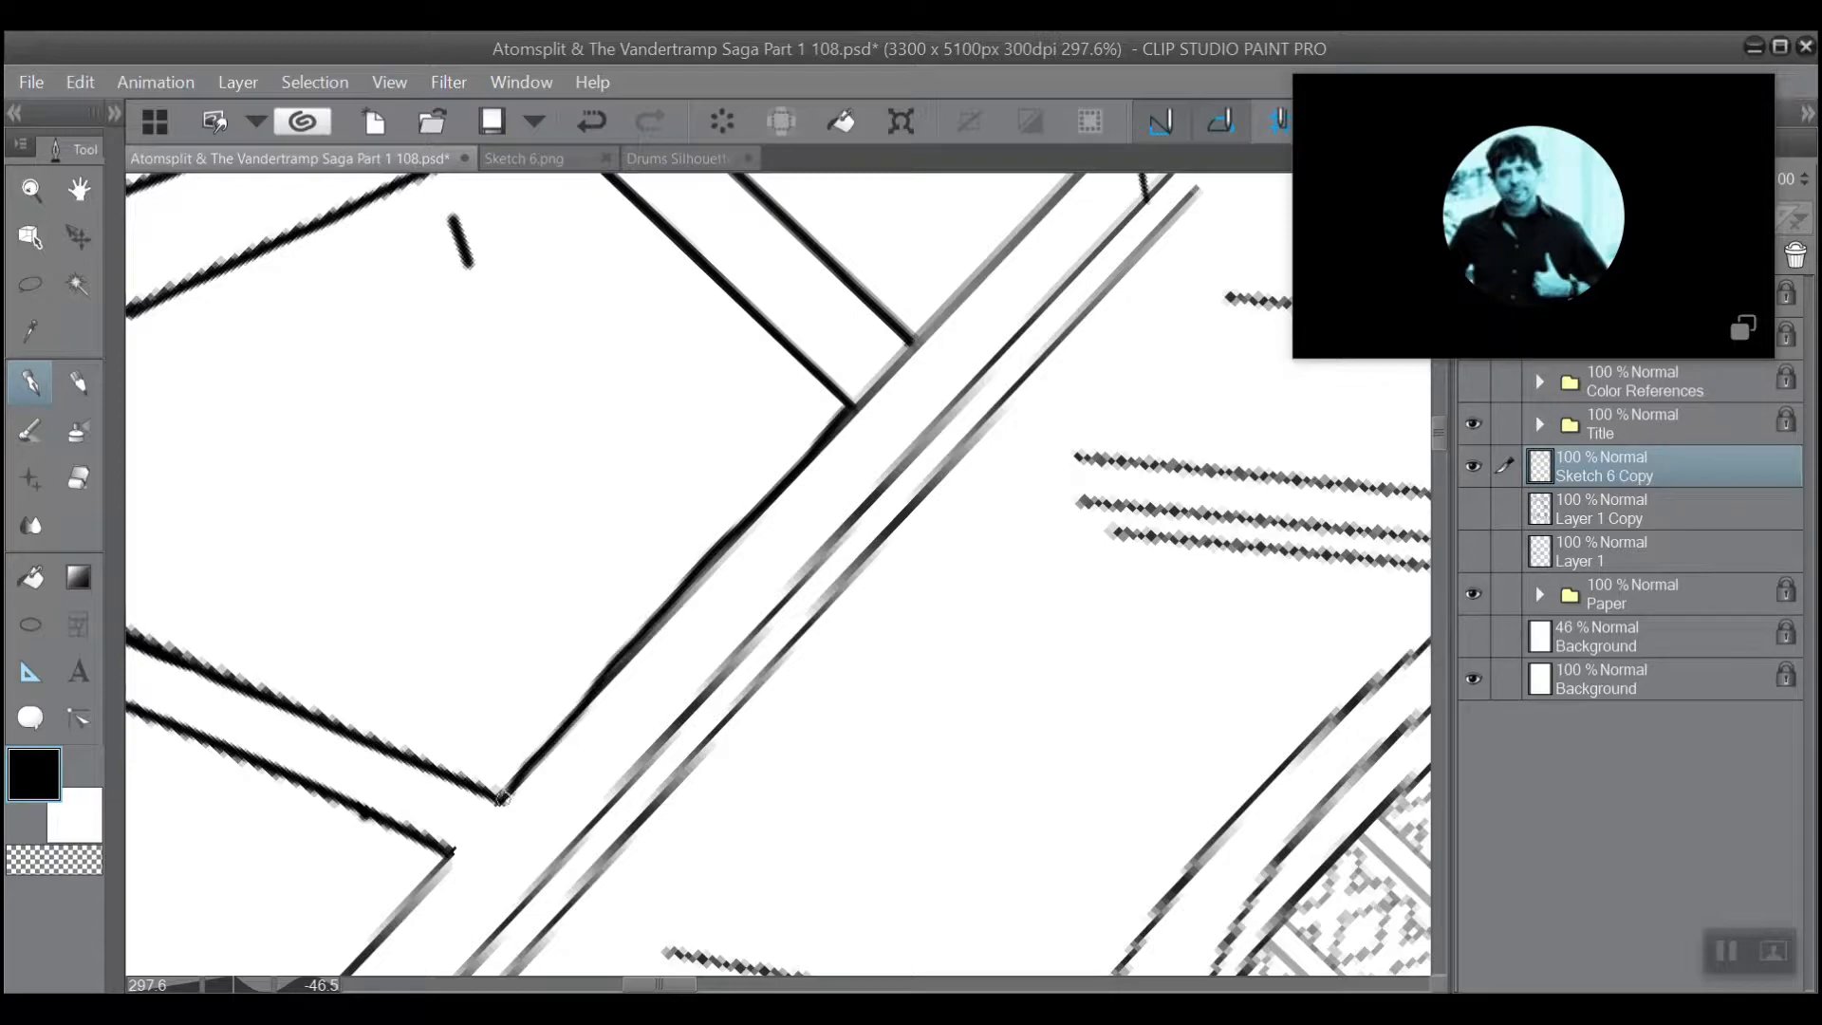
Erase the rail line crossing between the sides of the vertical post and of the next slanted strut at their bases.
{"action": "scroll", "coordinate": [716, 452], "scroll_direction": "down", "scroll_amount": 3}
{"action": "left_click_drag", "start_coordinate": [1028, 295], "coordinate": [1073, 553]}
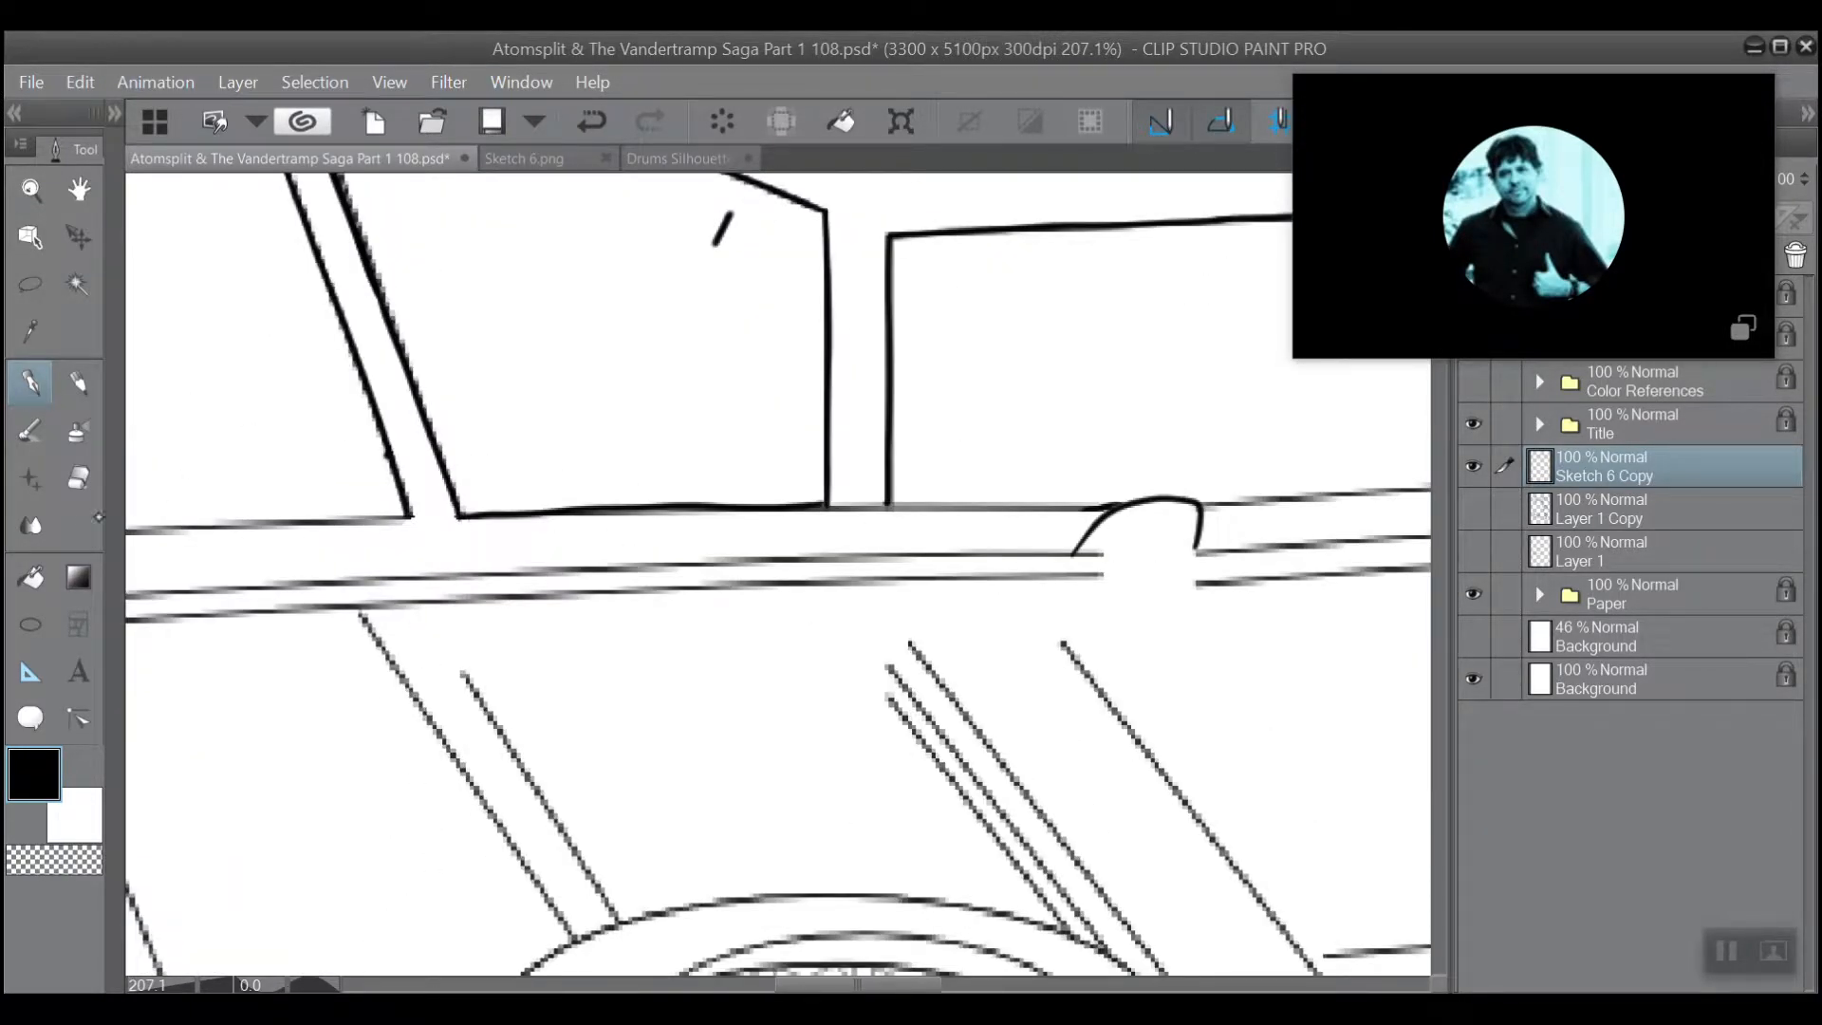
{"action": "key", "text": "e"}
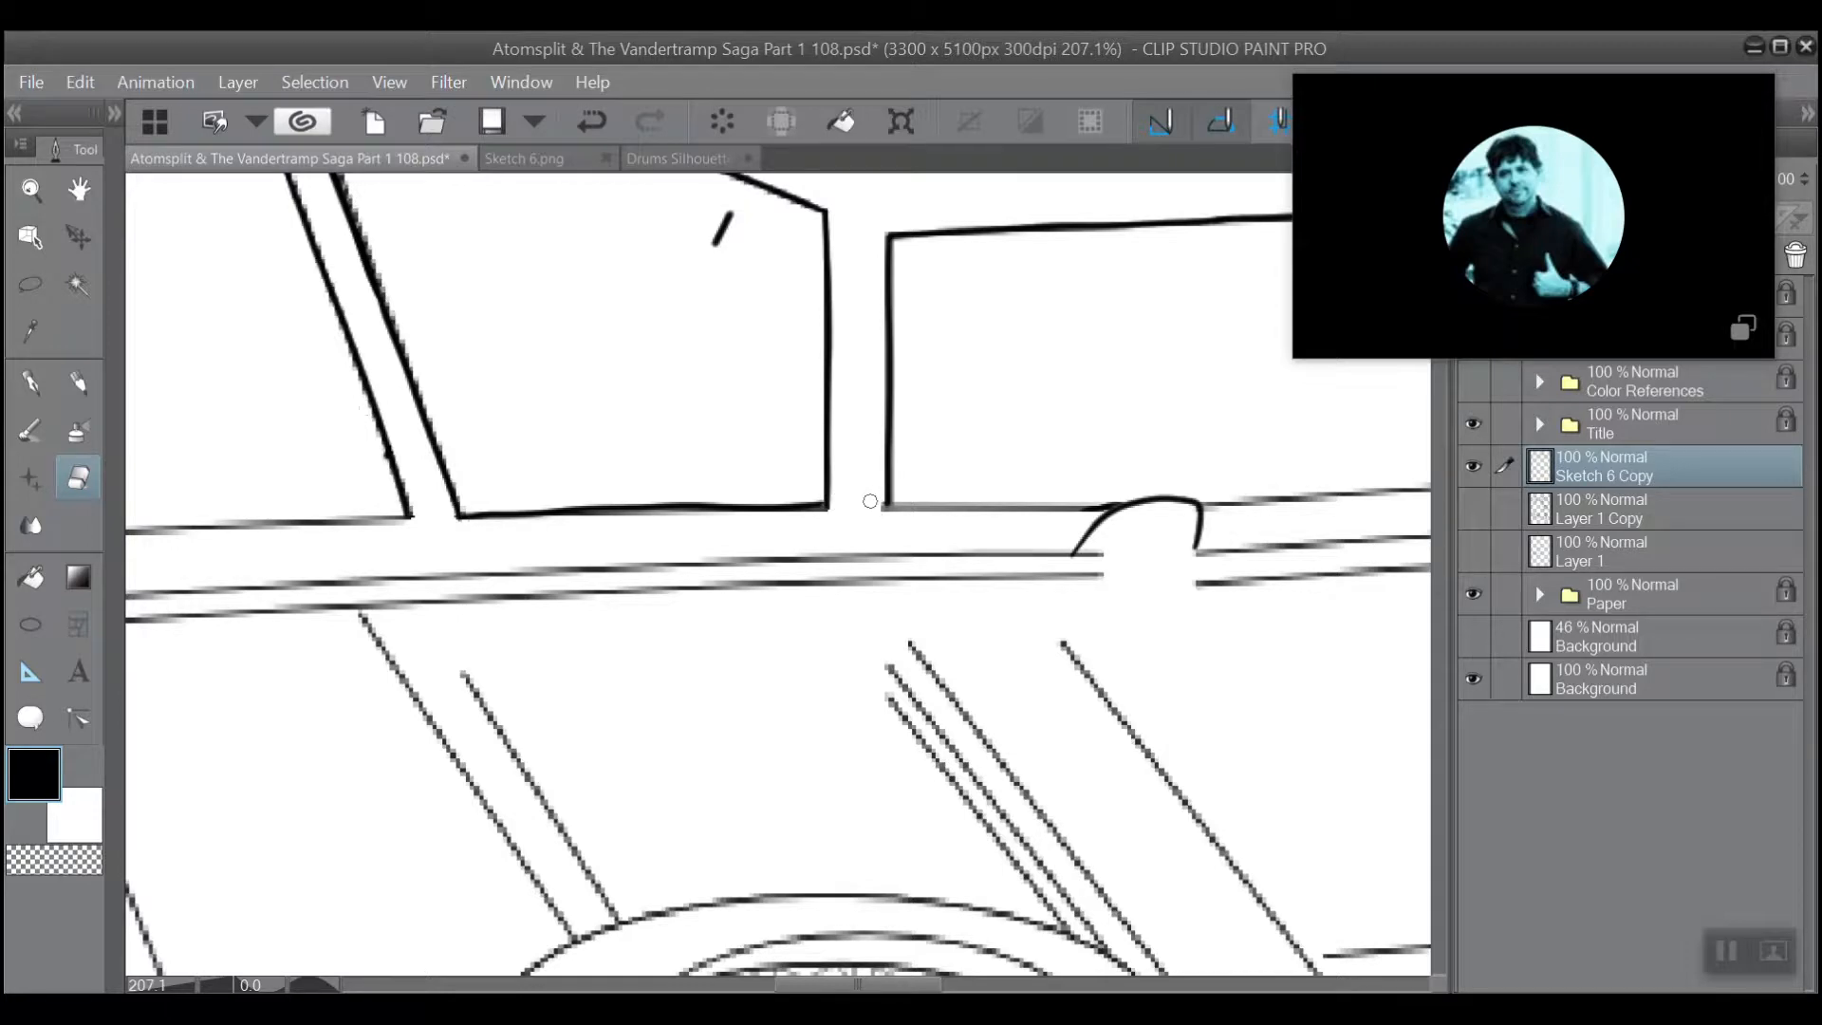
{"action": "scroll", "coordinate": [873, 390], "scroll_direction": "down", "scroll_amount": 5}
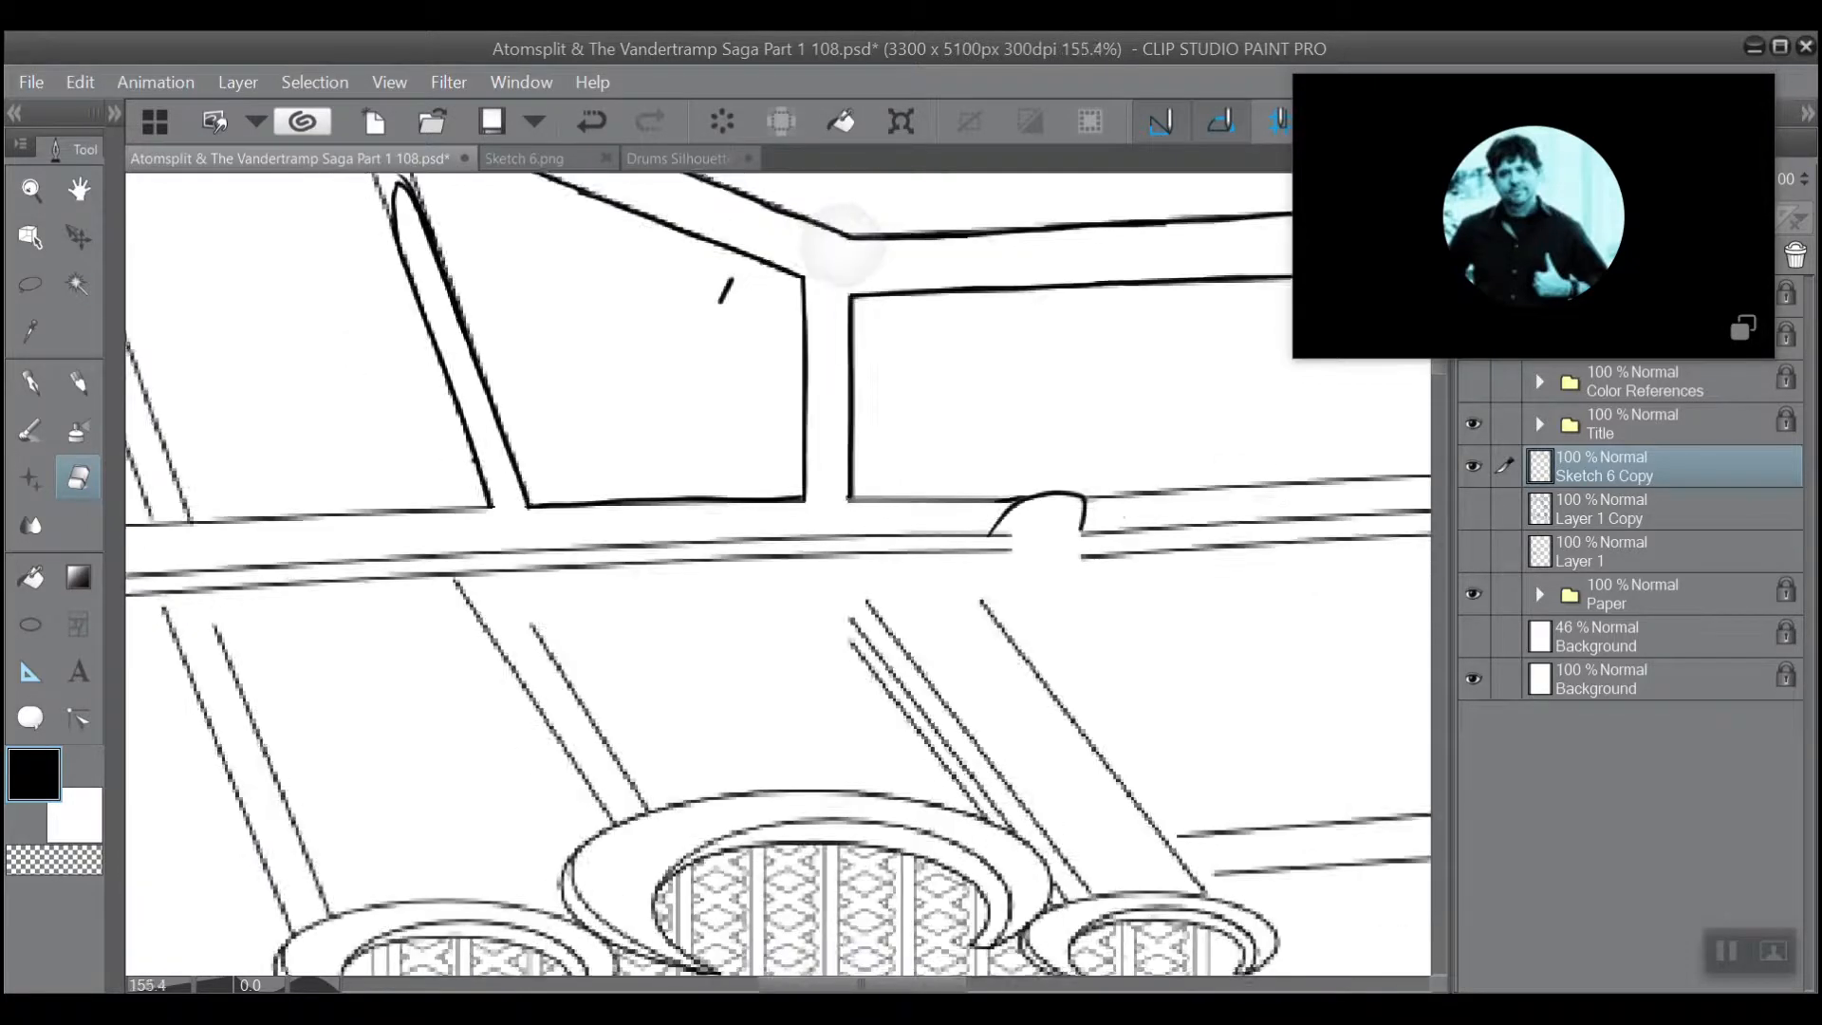
{"action": "scroll", "coordinate": [613, 395], "scroll_direction": "up", "scroll_amount": 6}
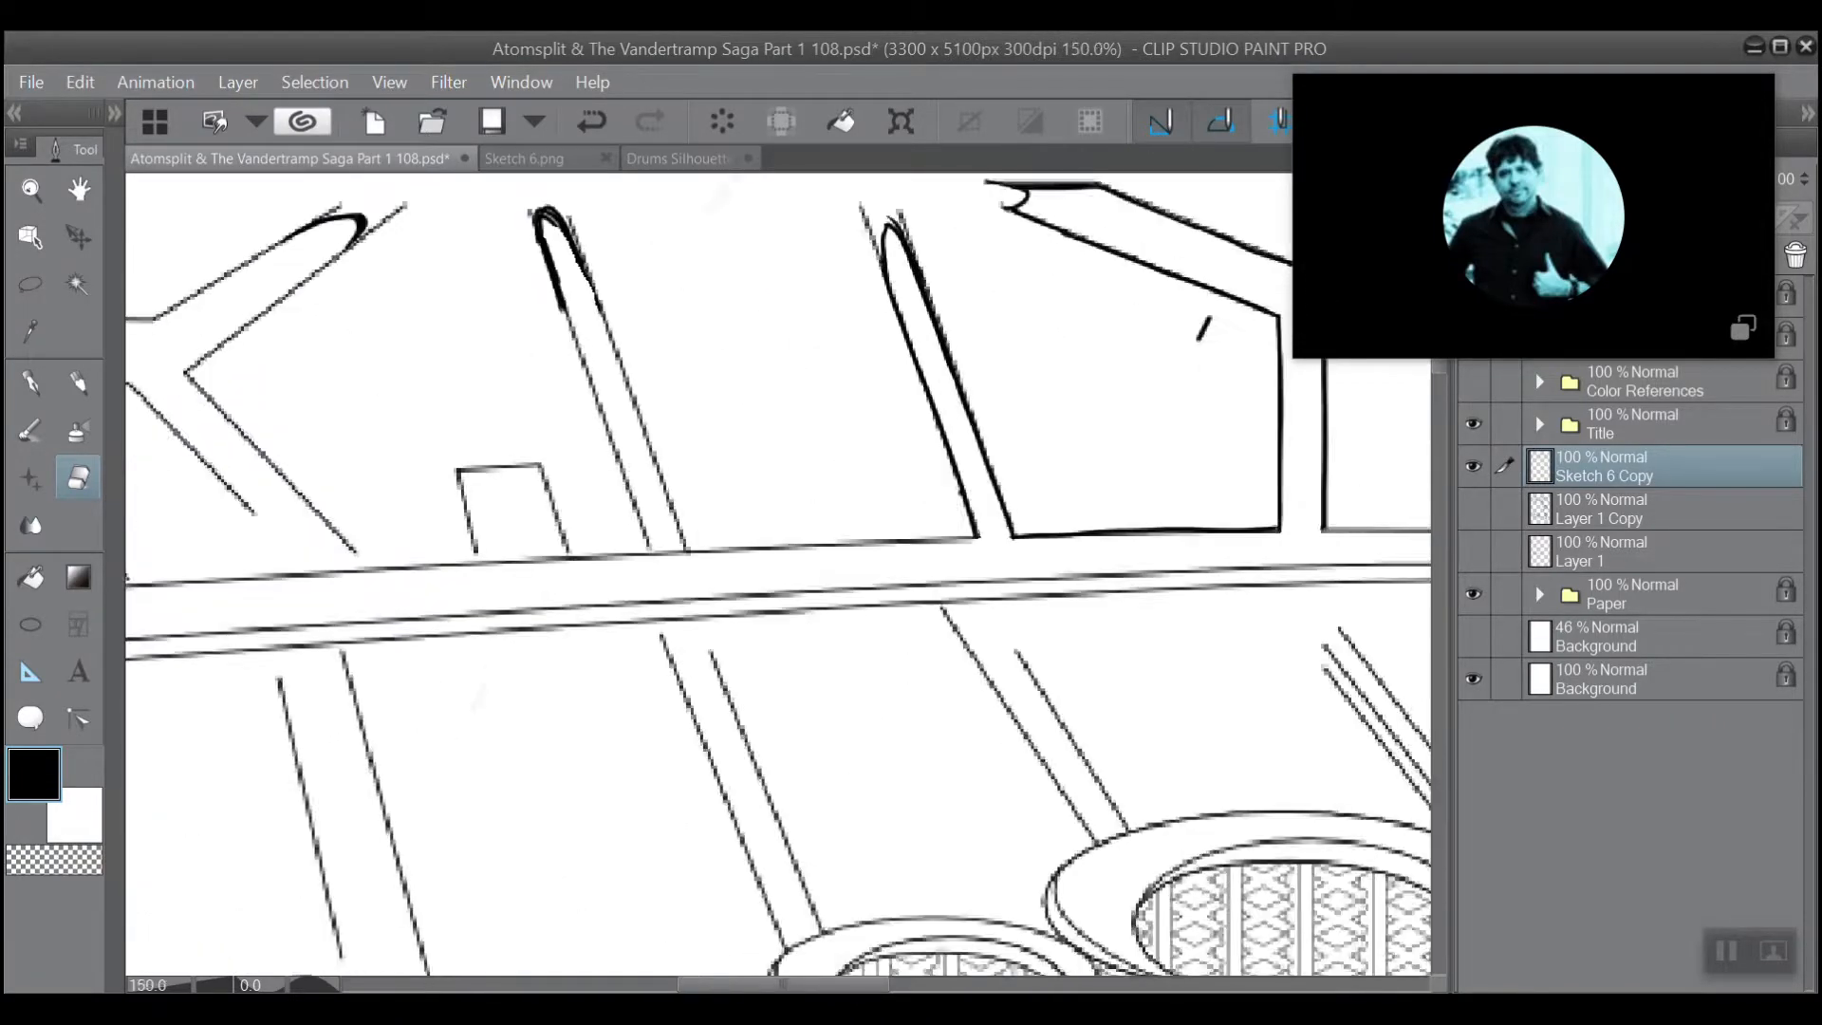
{"action": "left_click_drag", "start_coordinate": [742, 725], "coordinate": [722, 680]}
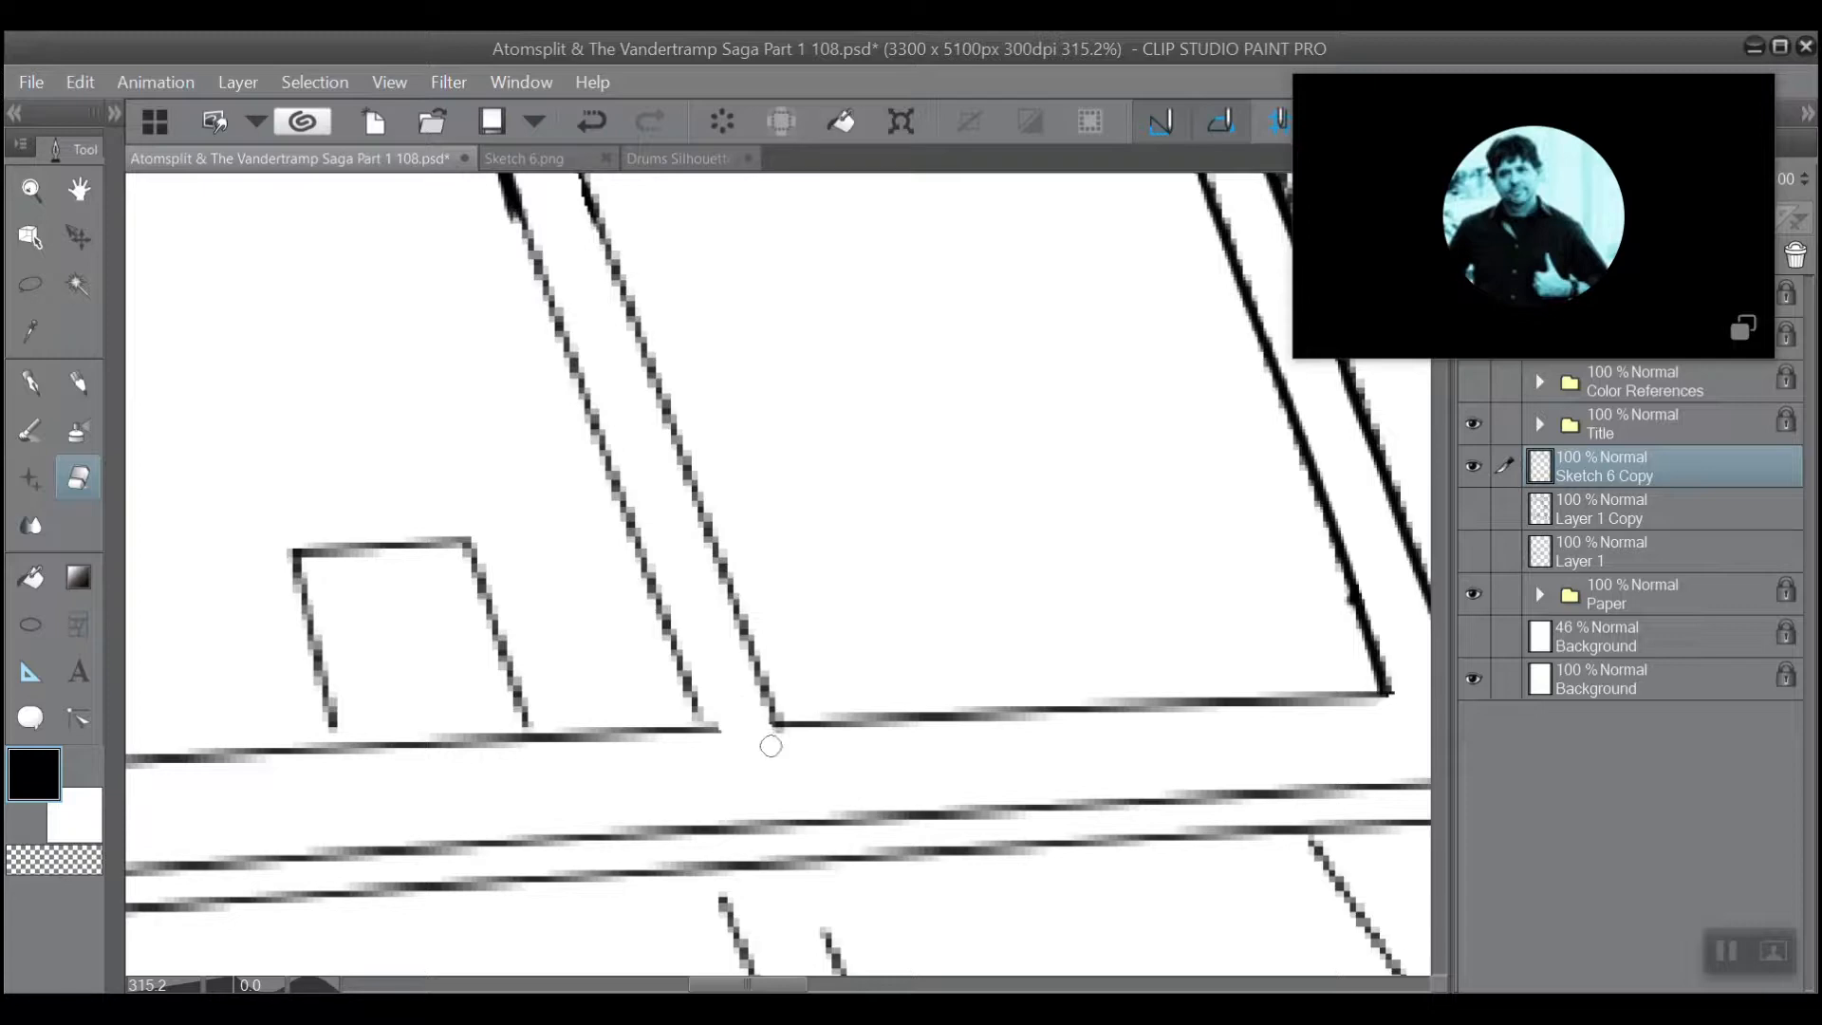
{"action": "scroll", "coordinate": [762, 306], "scroll_direction": "down", "scroll_amount": 2}
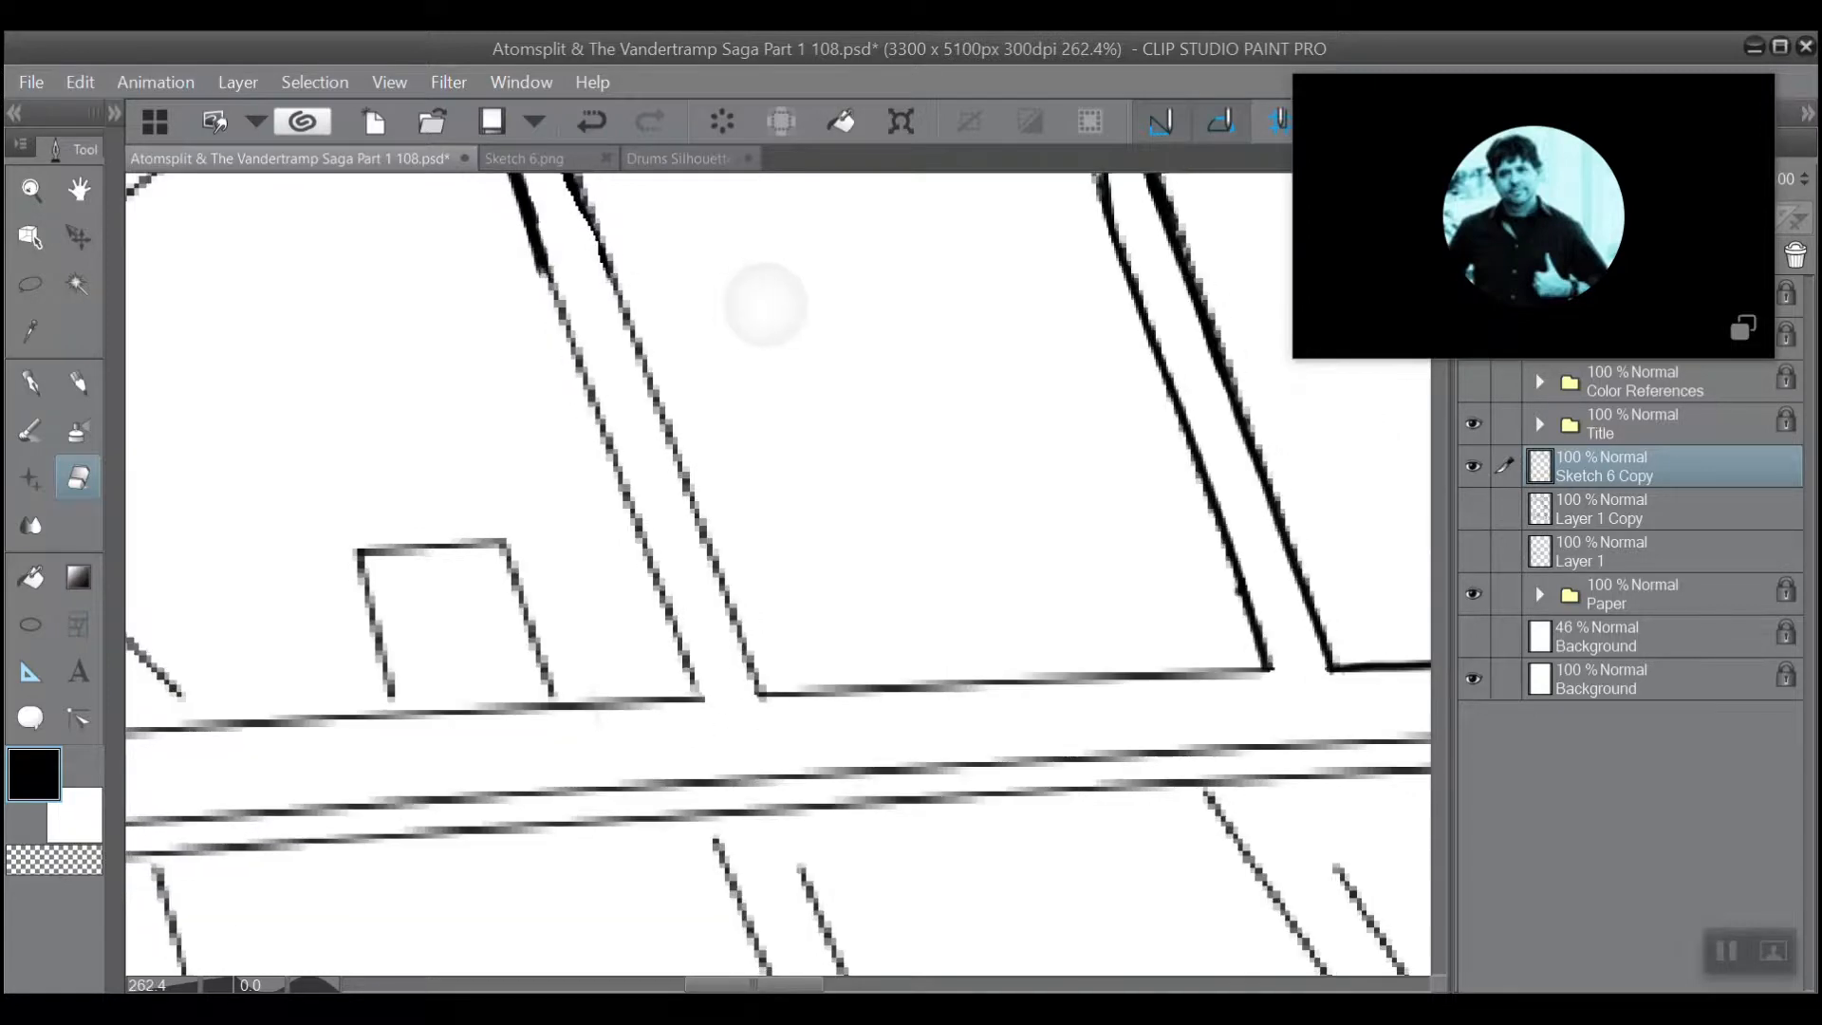
Return to the pen and ink heavier lines over both long sides of the slanted strut beside the small rectangular block.
{"action": "scroll", "coordinate": [687, 249], "scroll_direction": "up", "scroll_amount": 2}
{"action": "scroll", "coordinate": [686, 248], "scroll_direction": "up", "scroll_amount": 1}
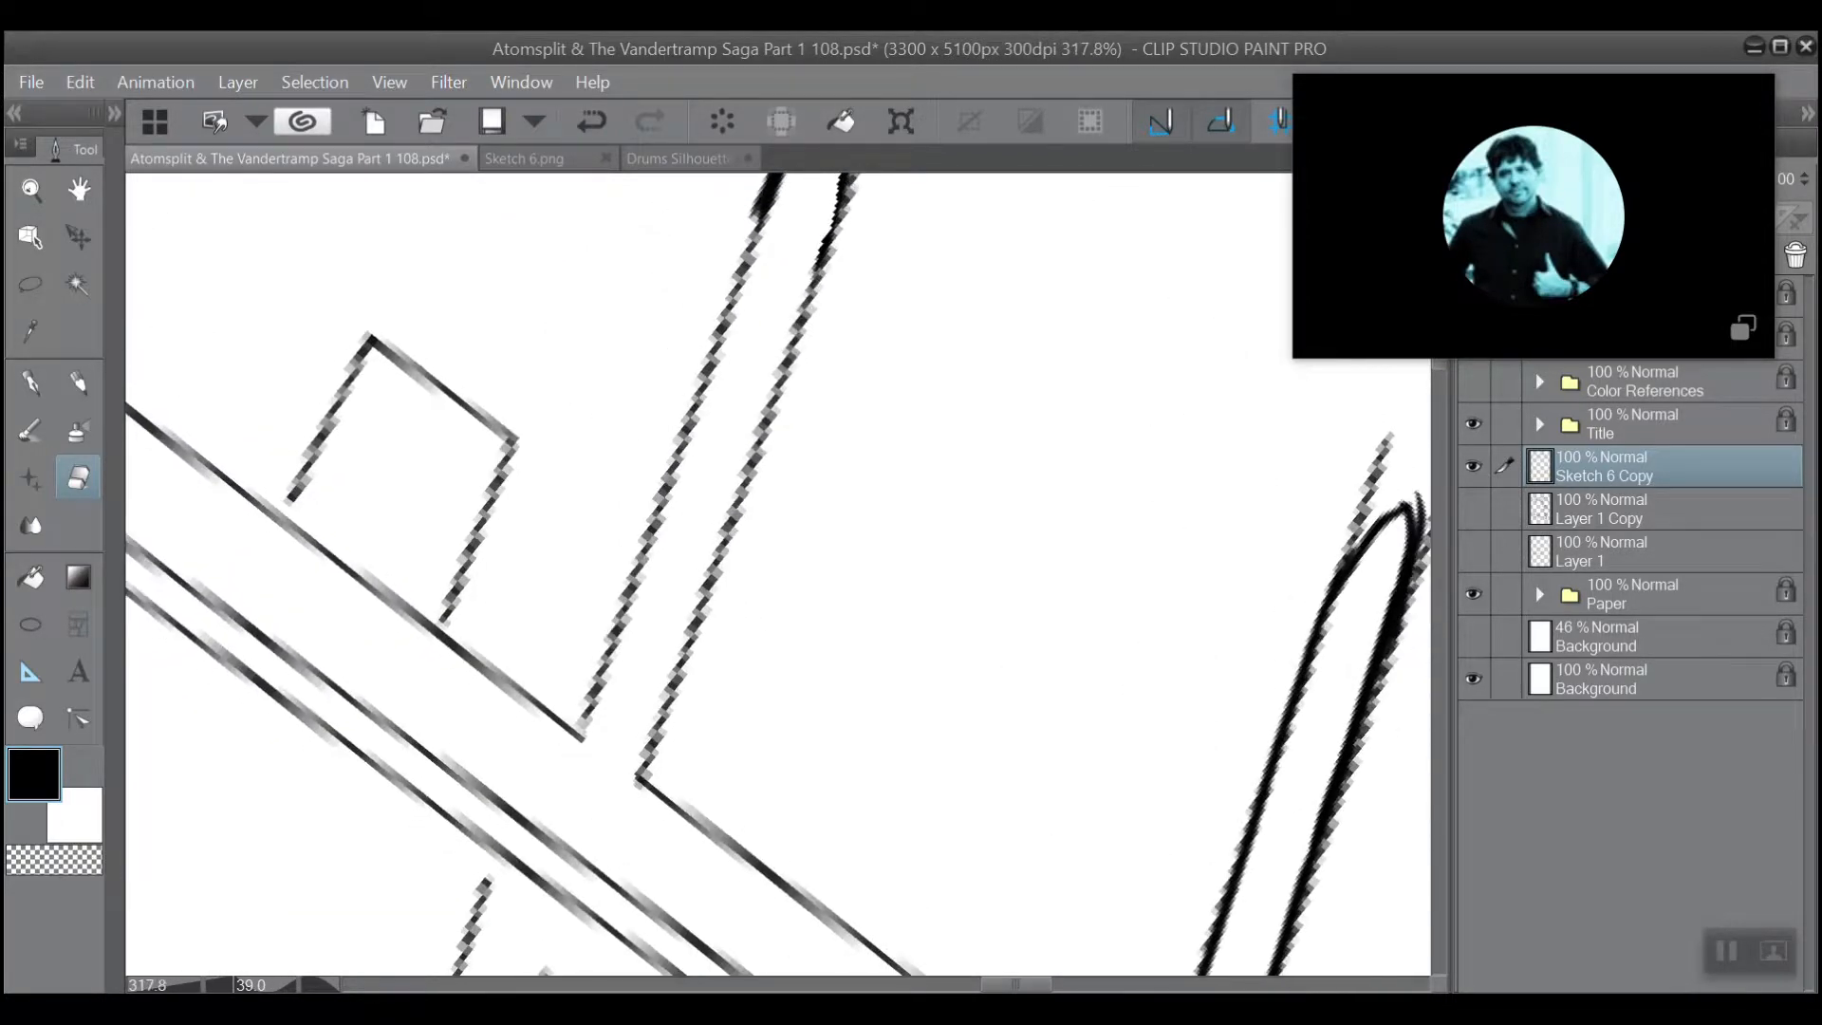
{"action": "scroll", "coordinate": [638, 479], "scroll_direction": "up", "scroll_amount": 1}
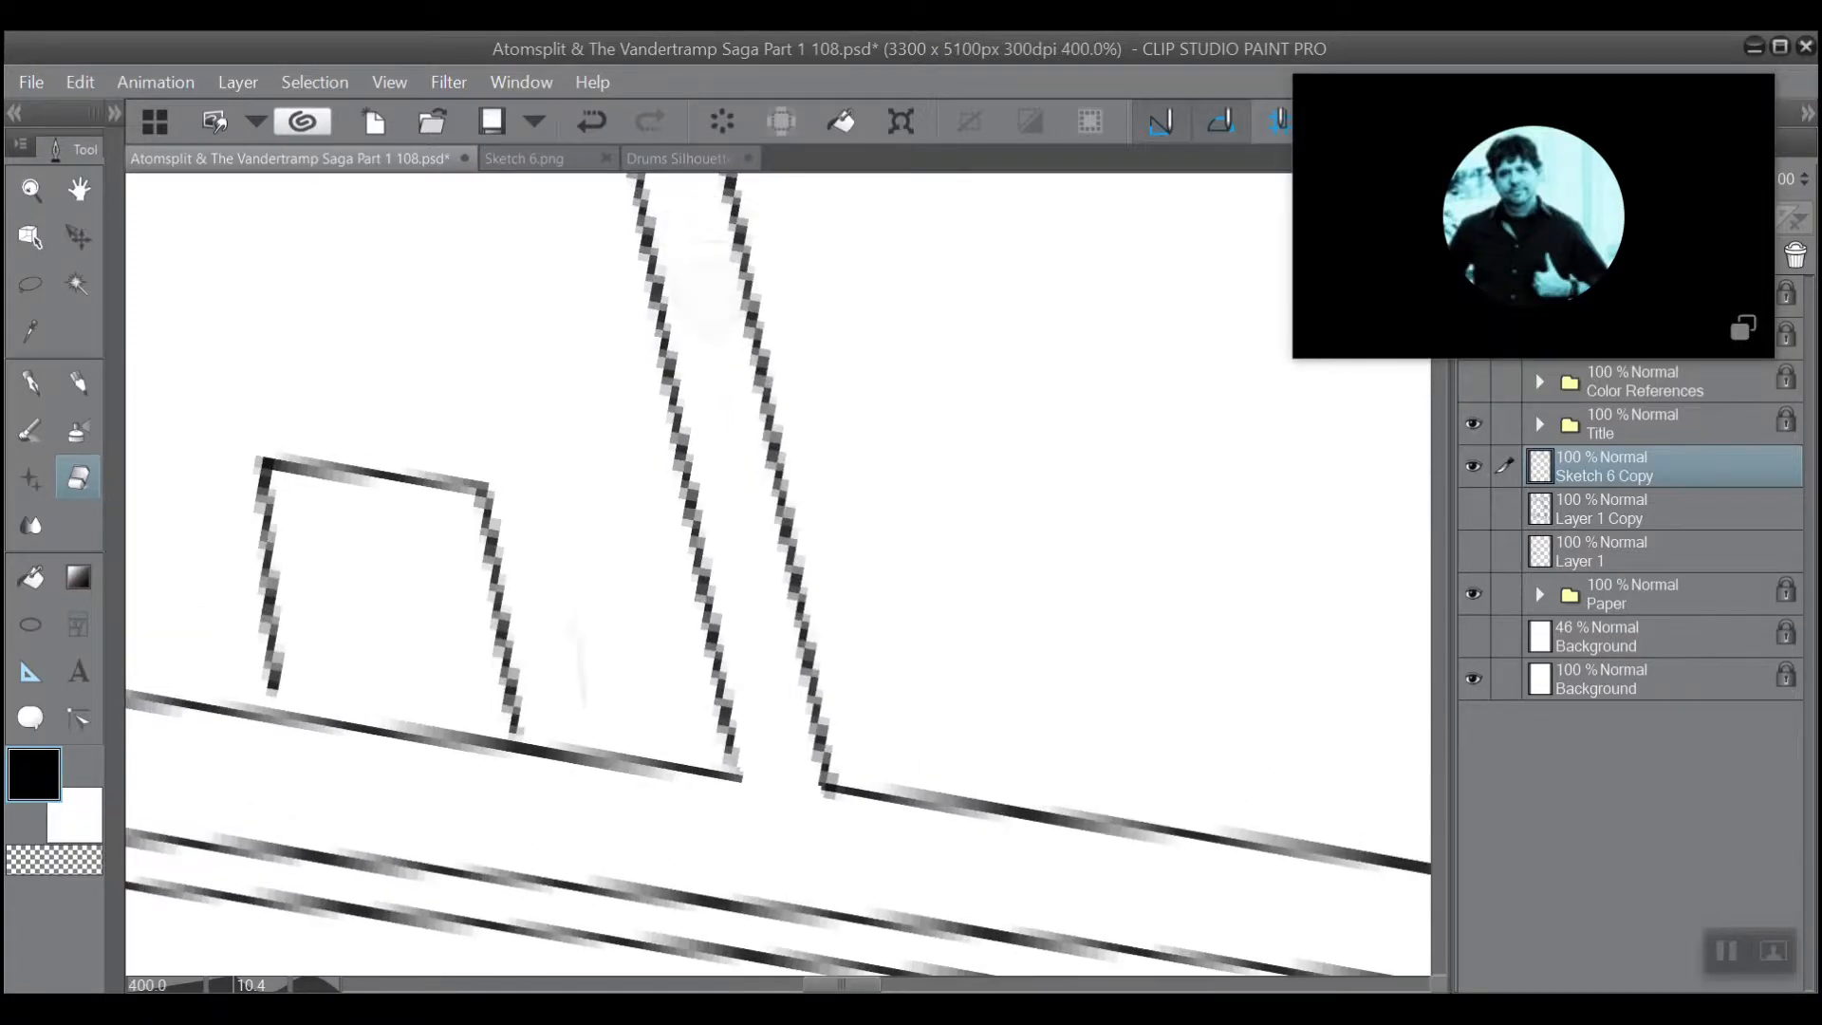
{"action": "scroll", "coordinate": [643, 515], "scroll_direction": "down", "scroll_amount": 2}
{"action": "mouse_move", "coordinate": [643, 514]}
{"action": "left_mouse_down"}
{"action": "mouse_move", "coordinate": [647, 698]}
{"action": "mouse_move", "coordinate": [622, 672]}
{"action": "left_mouse_up"}
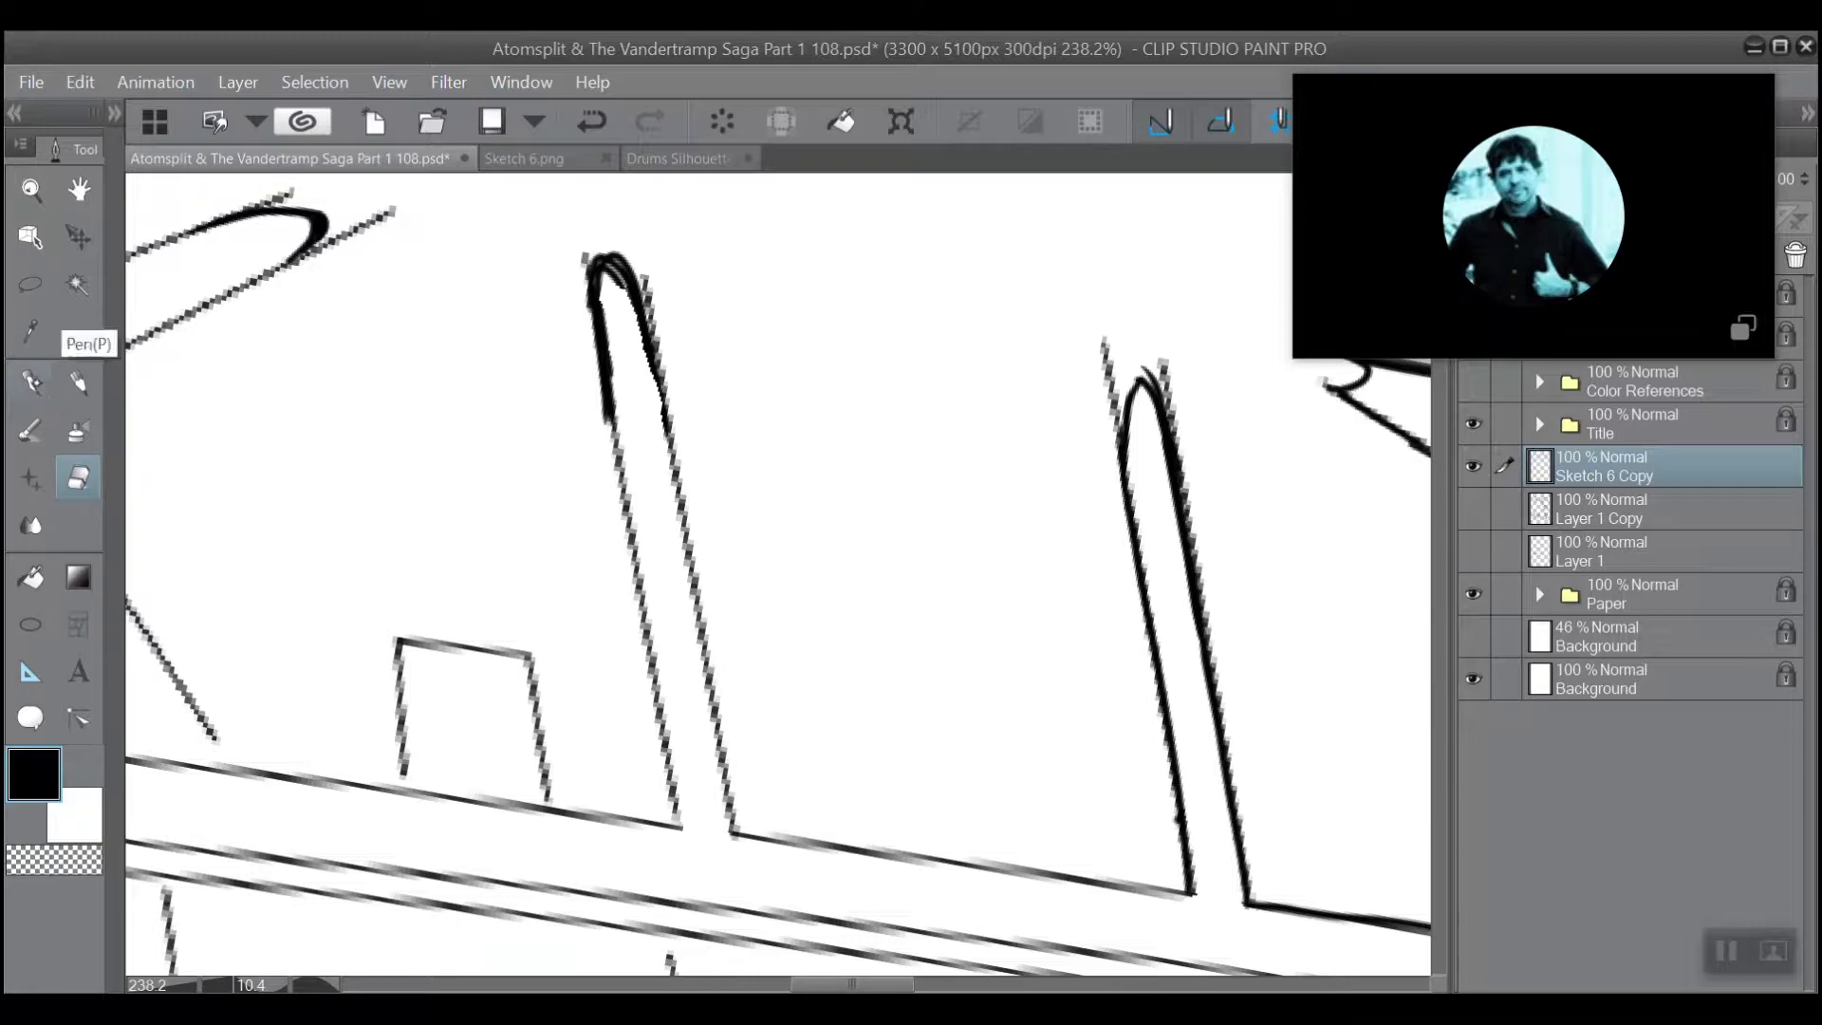
{"action": "left_click", "coordinate": [34, 387]}
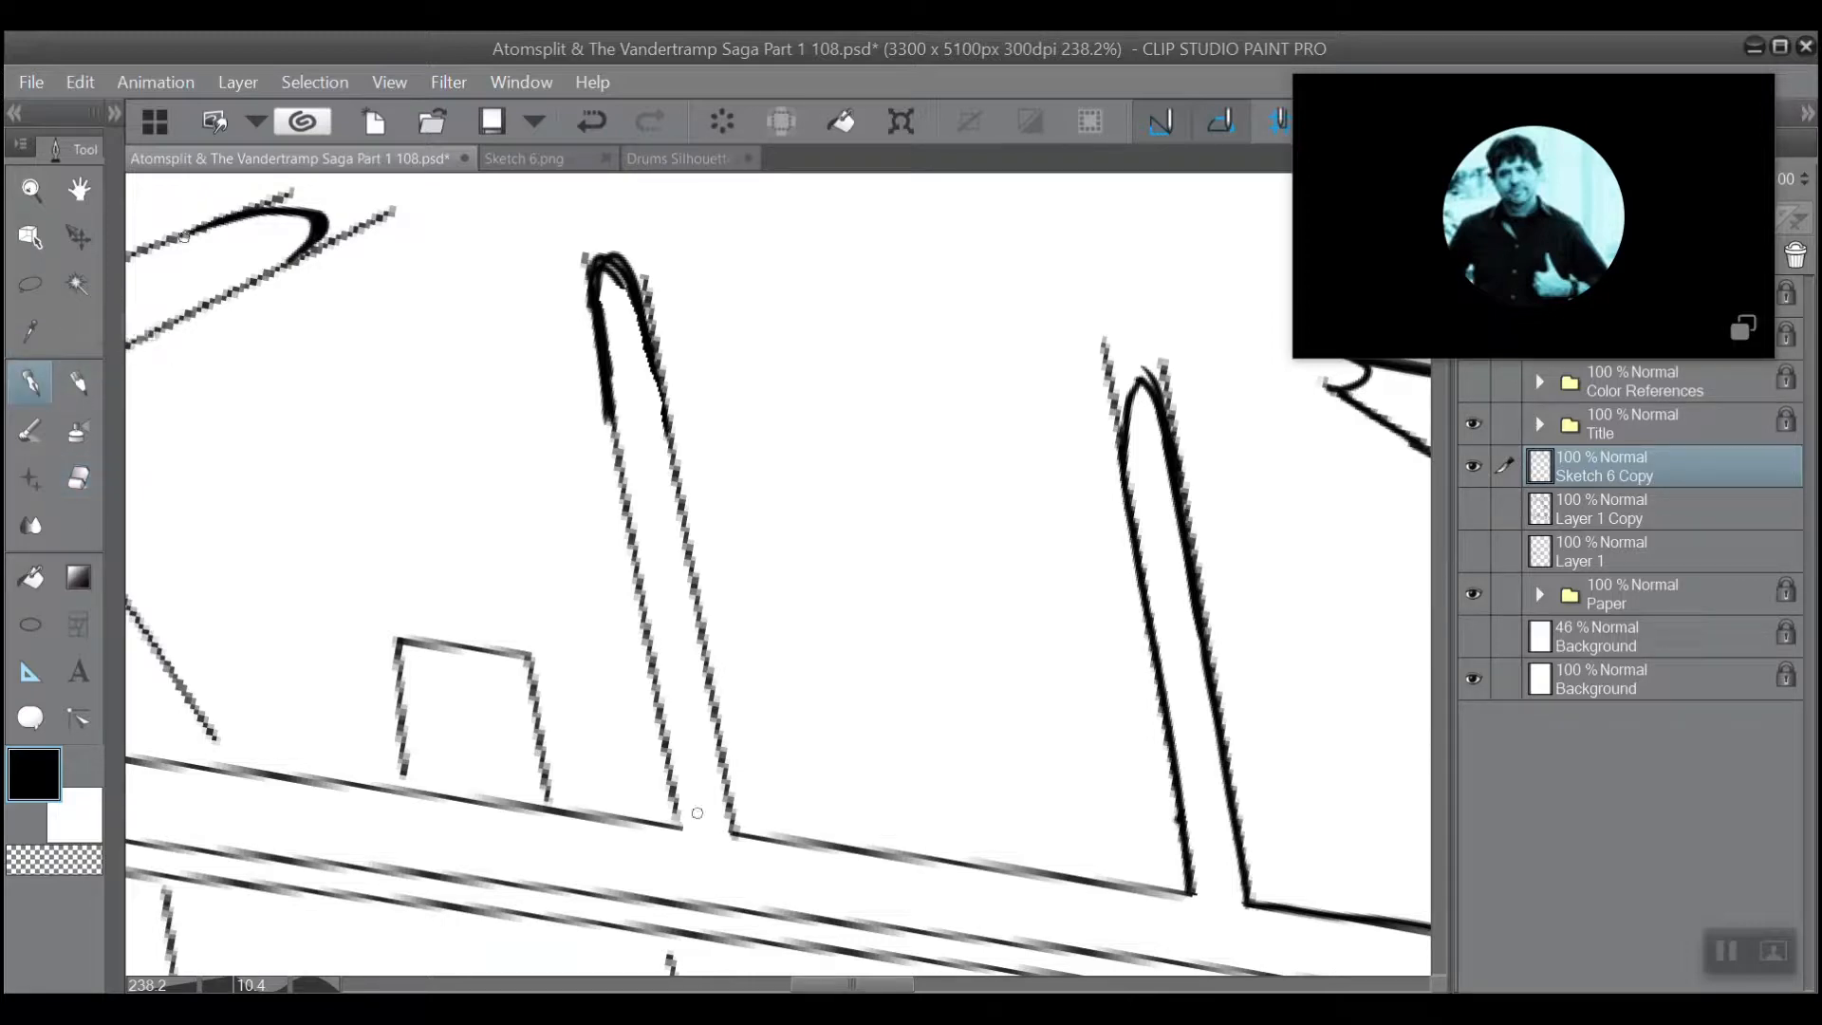
{"action": "left_click_drag", "start_coordinate": [666, 771], "coordinate": [600, 372]}
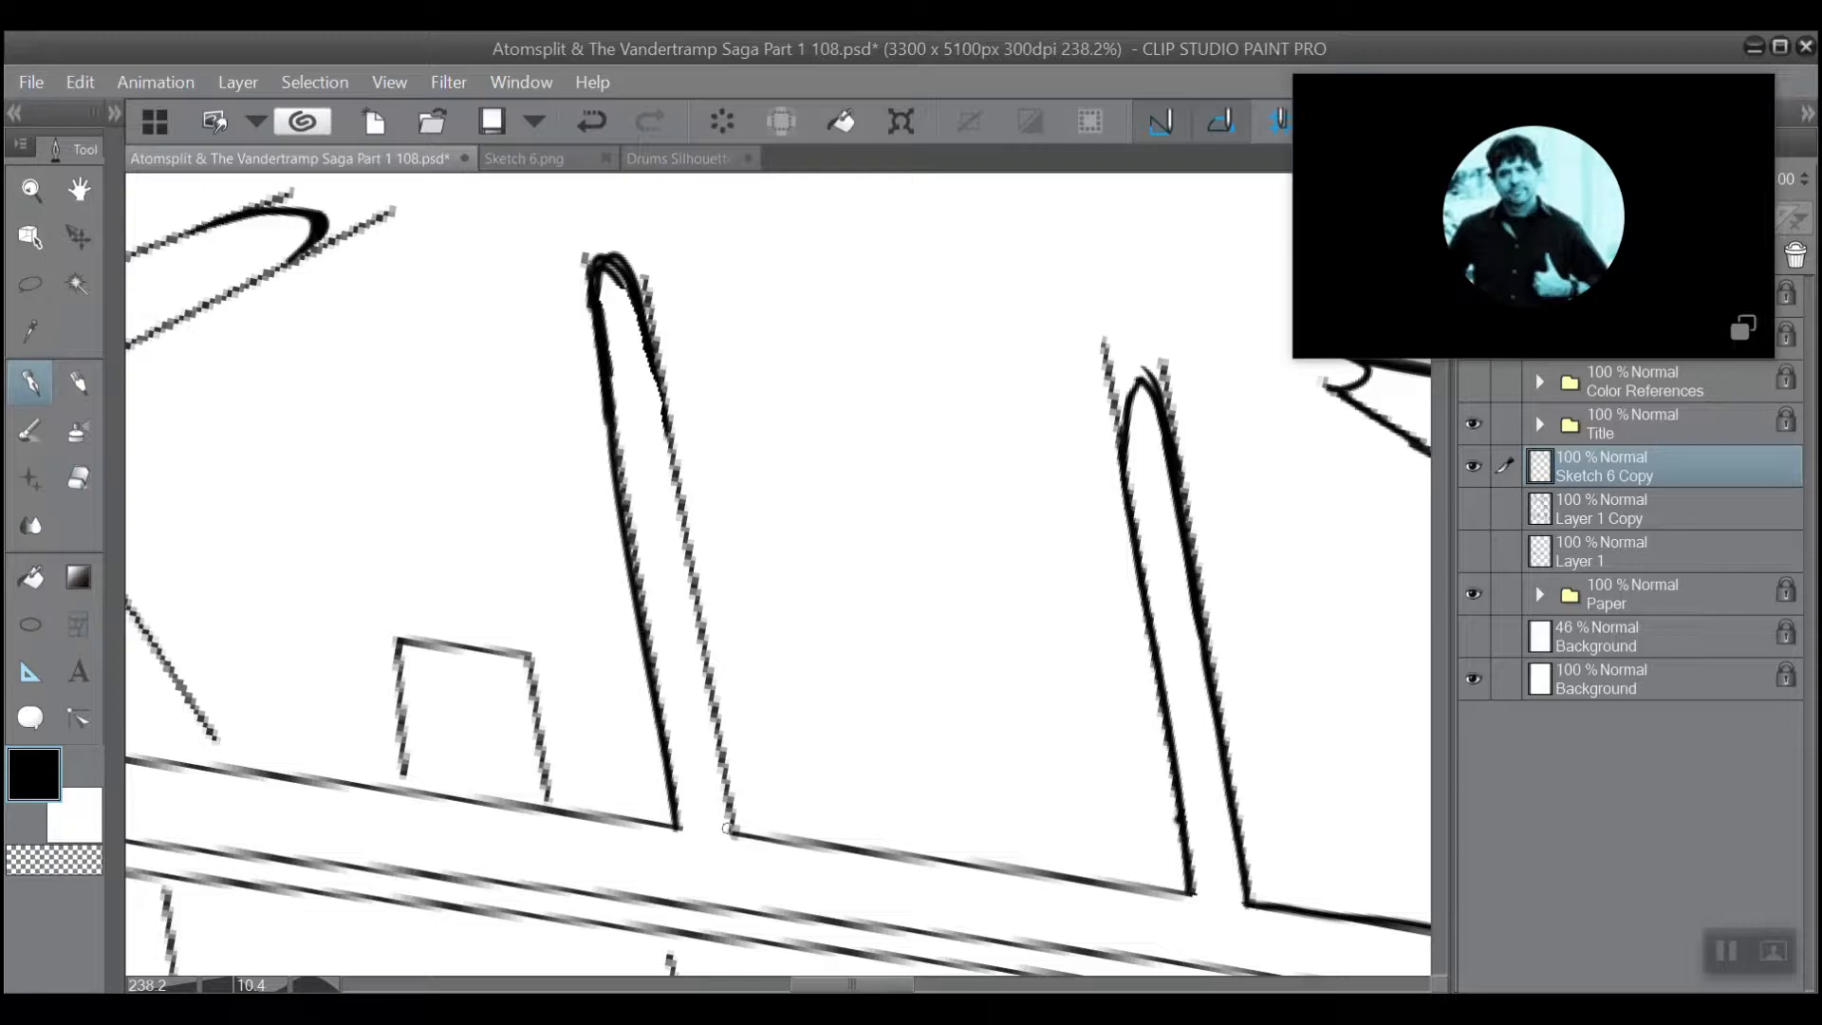
{"action": "left_click_drag", "start_coordinate": [728, 829], "coordinate": [653, 361]}
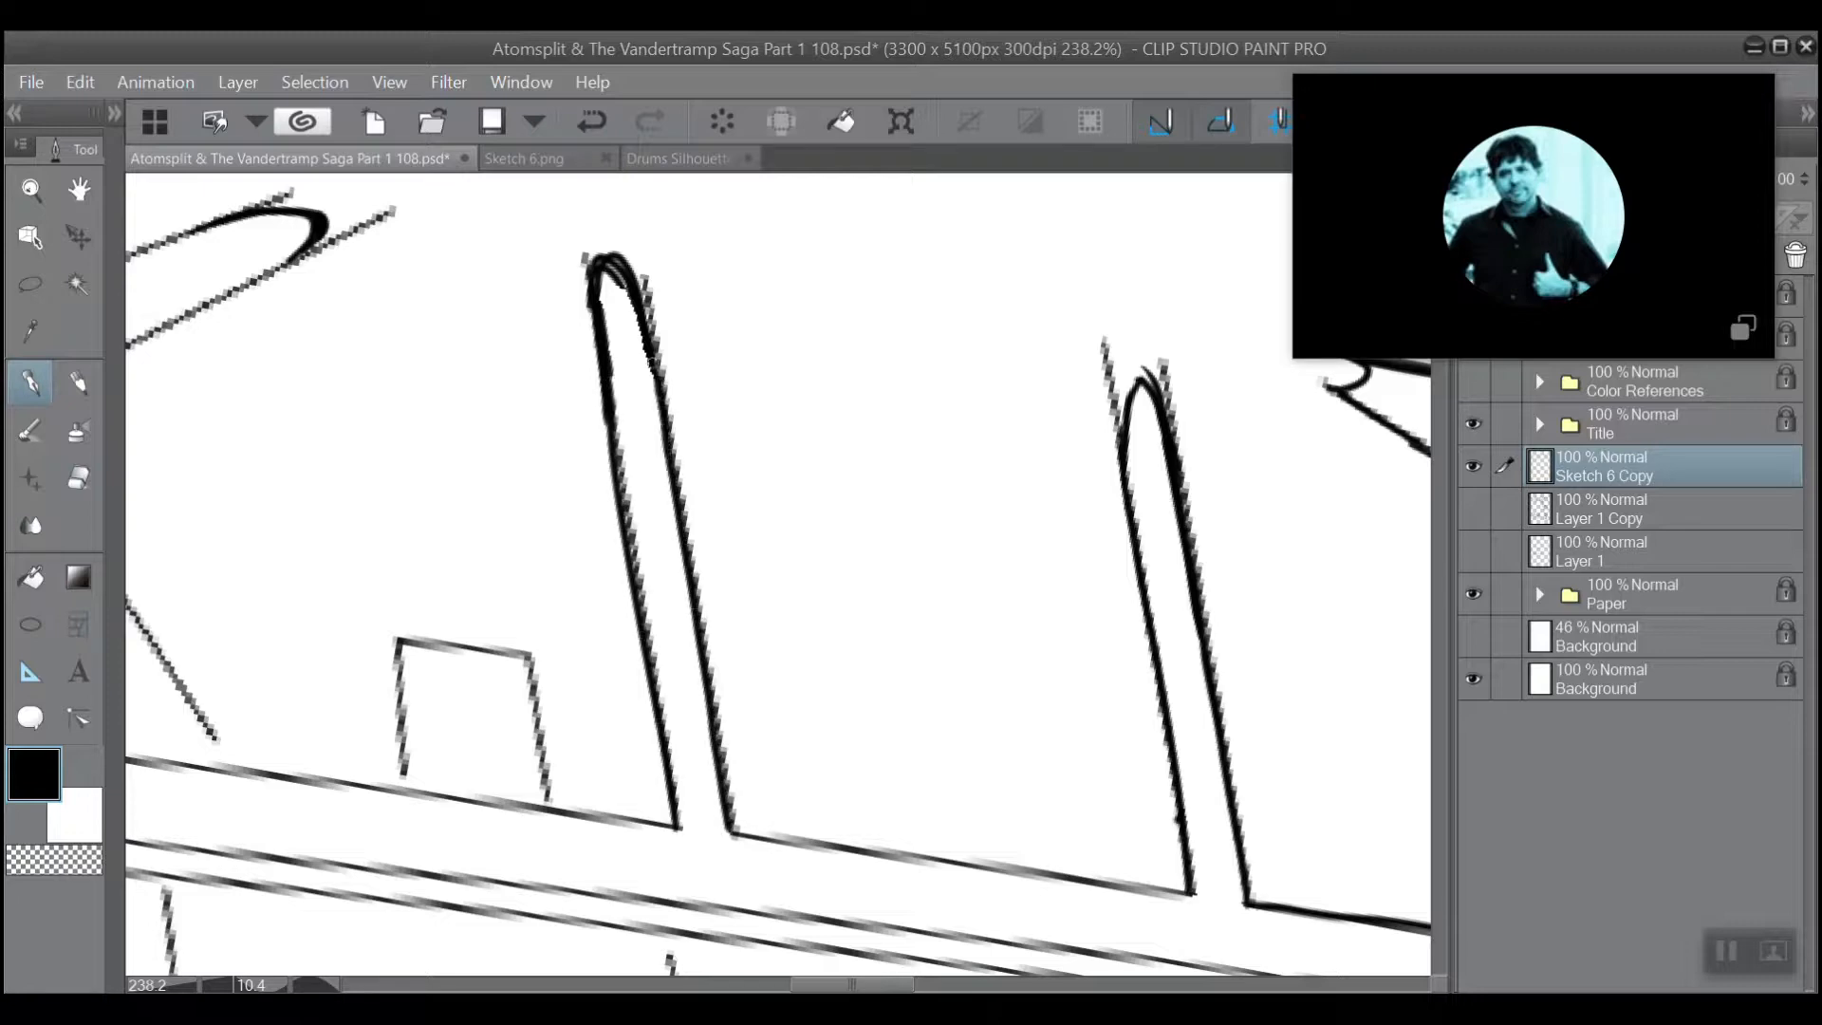
Erase the rail line crossing between the two sides of the small rectangular block at its base.
{"action": "scroll", "coordinate": [756, 281], "scroll_direction": "down", "scroll_amount": 3}
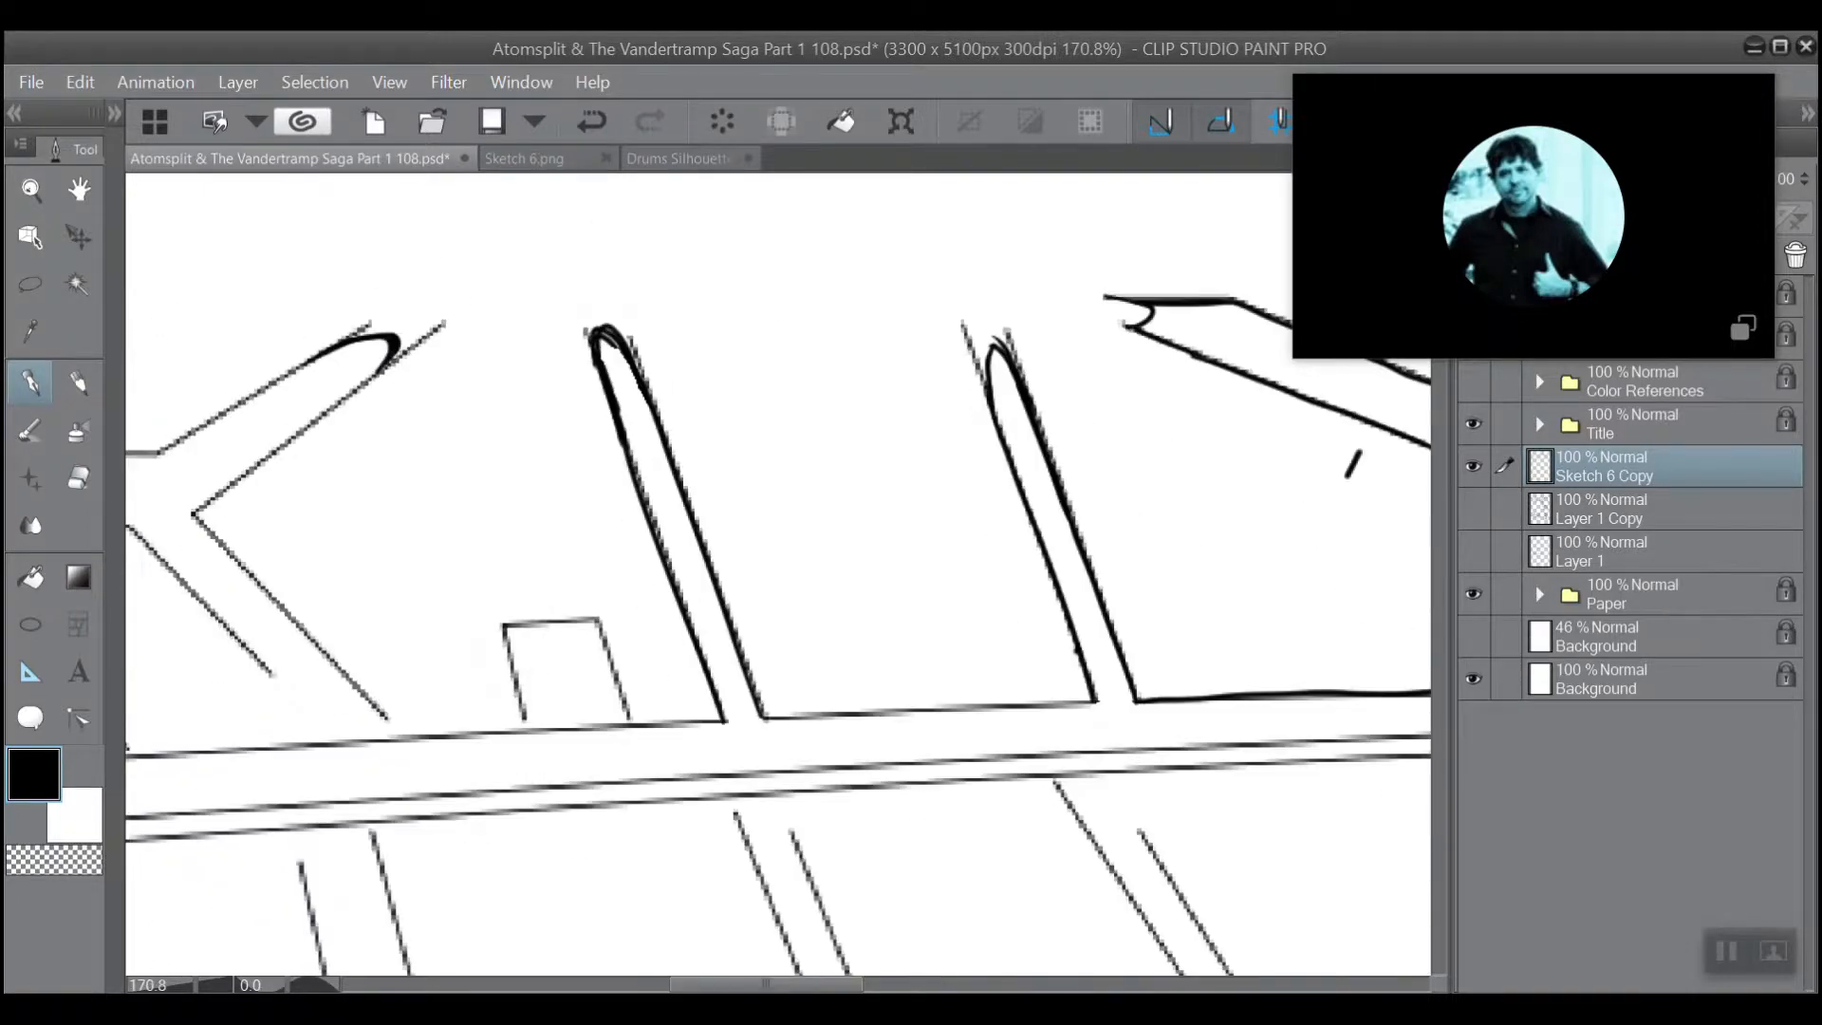
{"action": "scroll", "coordinate": [543, 619], "scroll_direction": "up", "scroll_amount": 4}
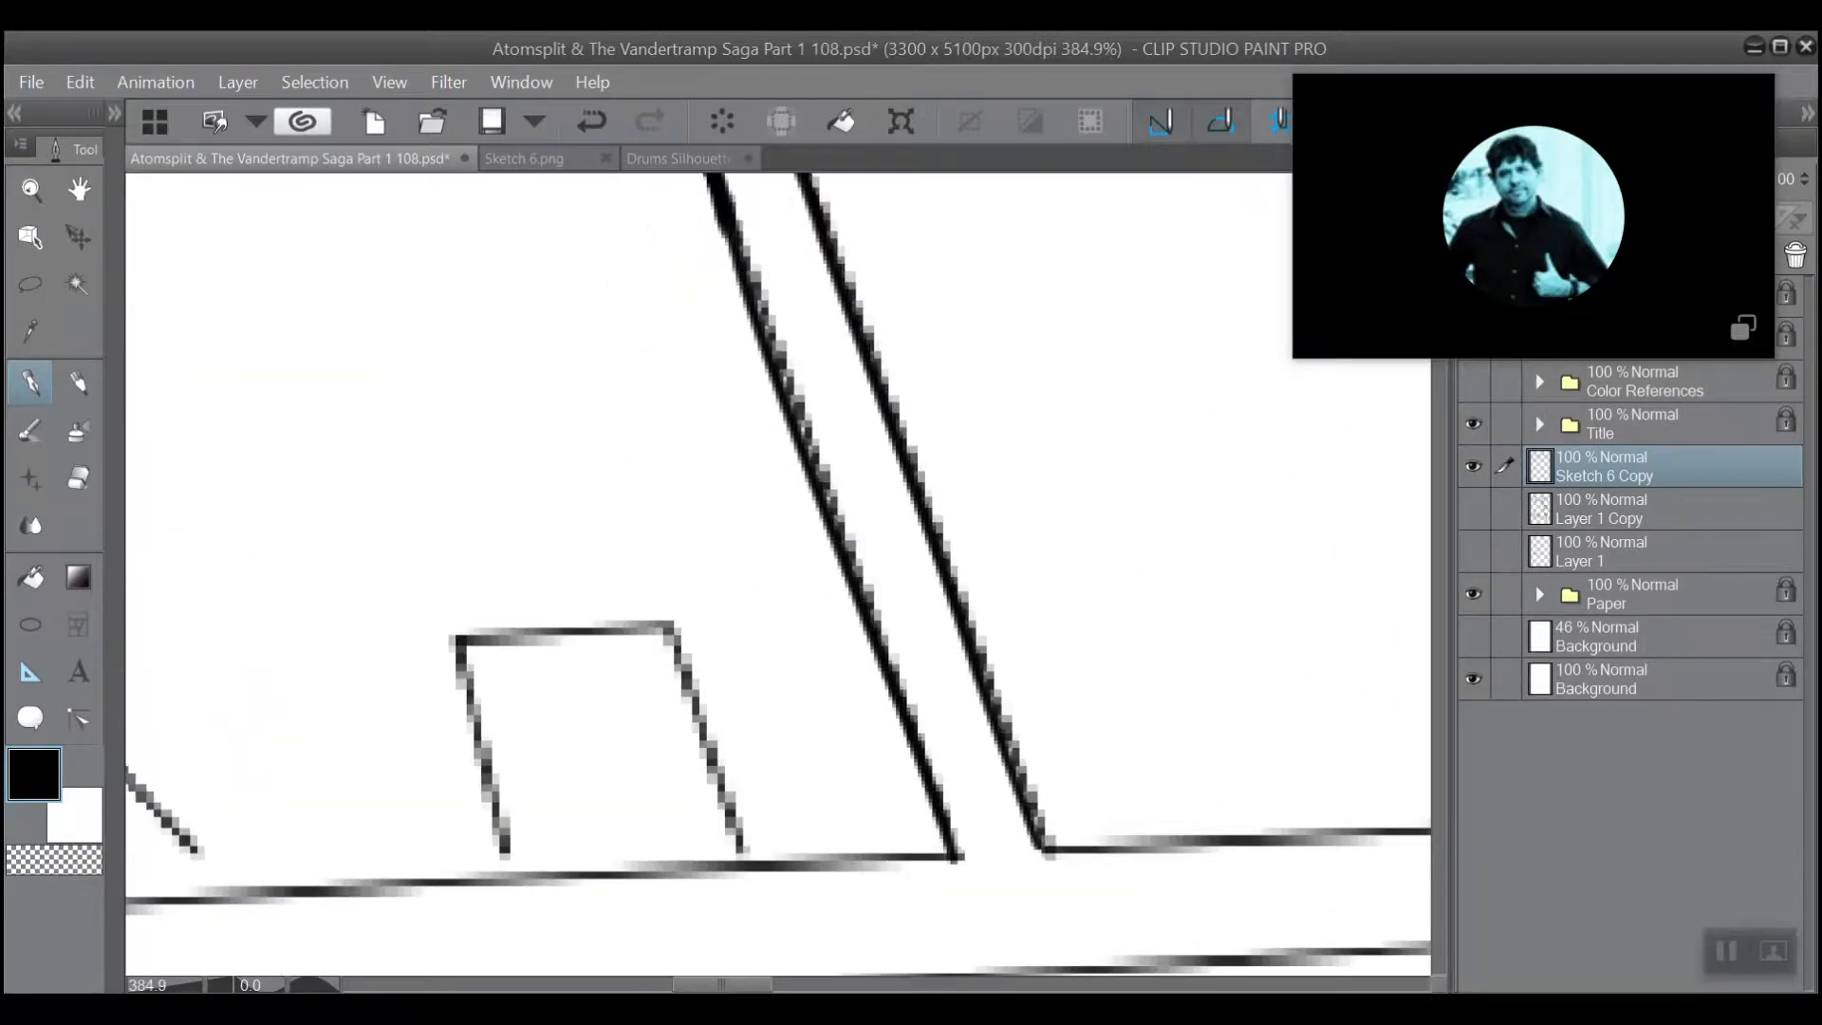
{"action": "left_click_drag", "start_coordinate": [137, 447], "coordinate": [119, 326]}
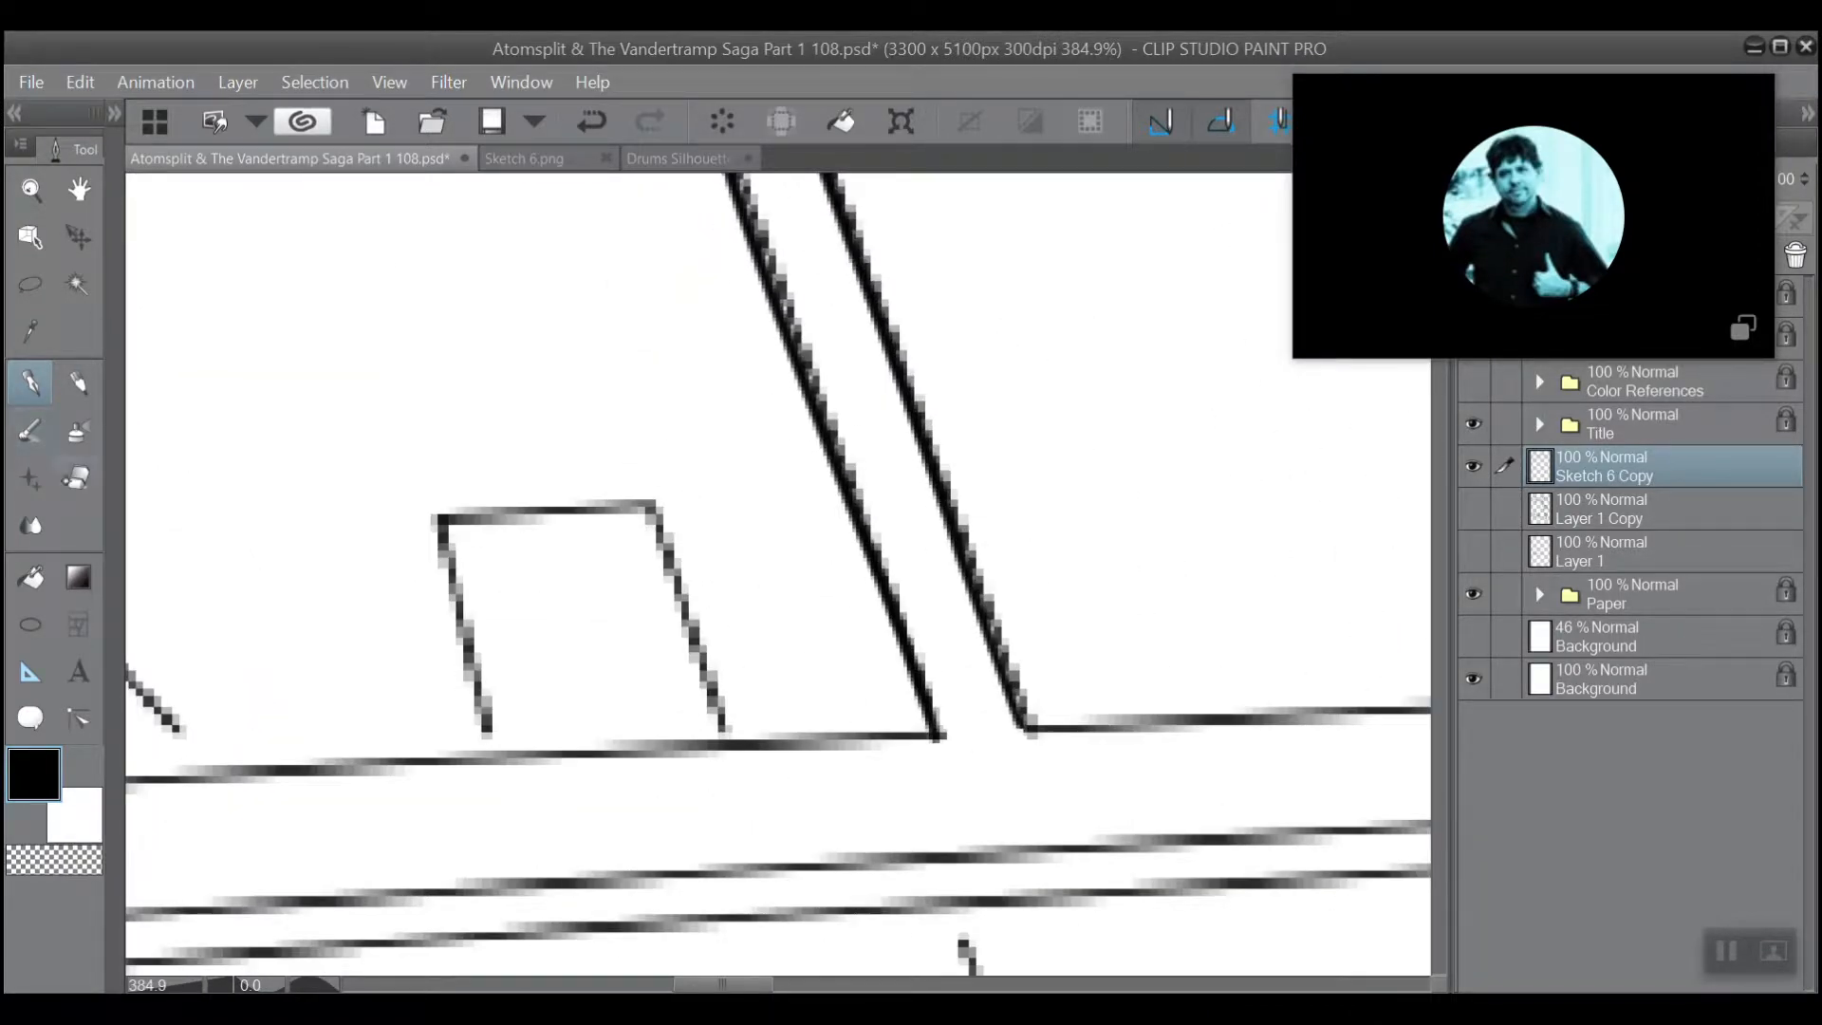
{"action": "left_click", "coordinate": [79, 478]}
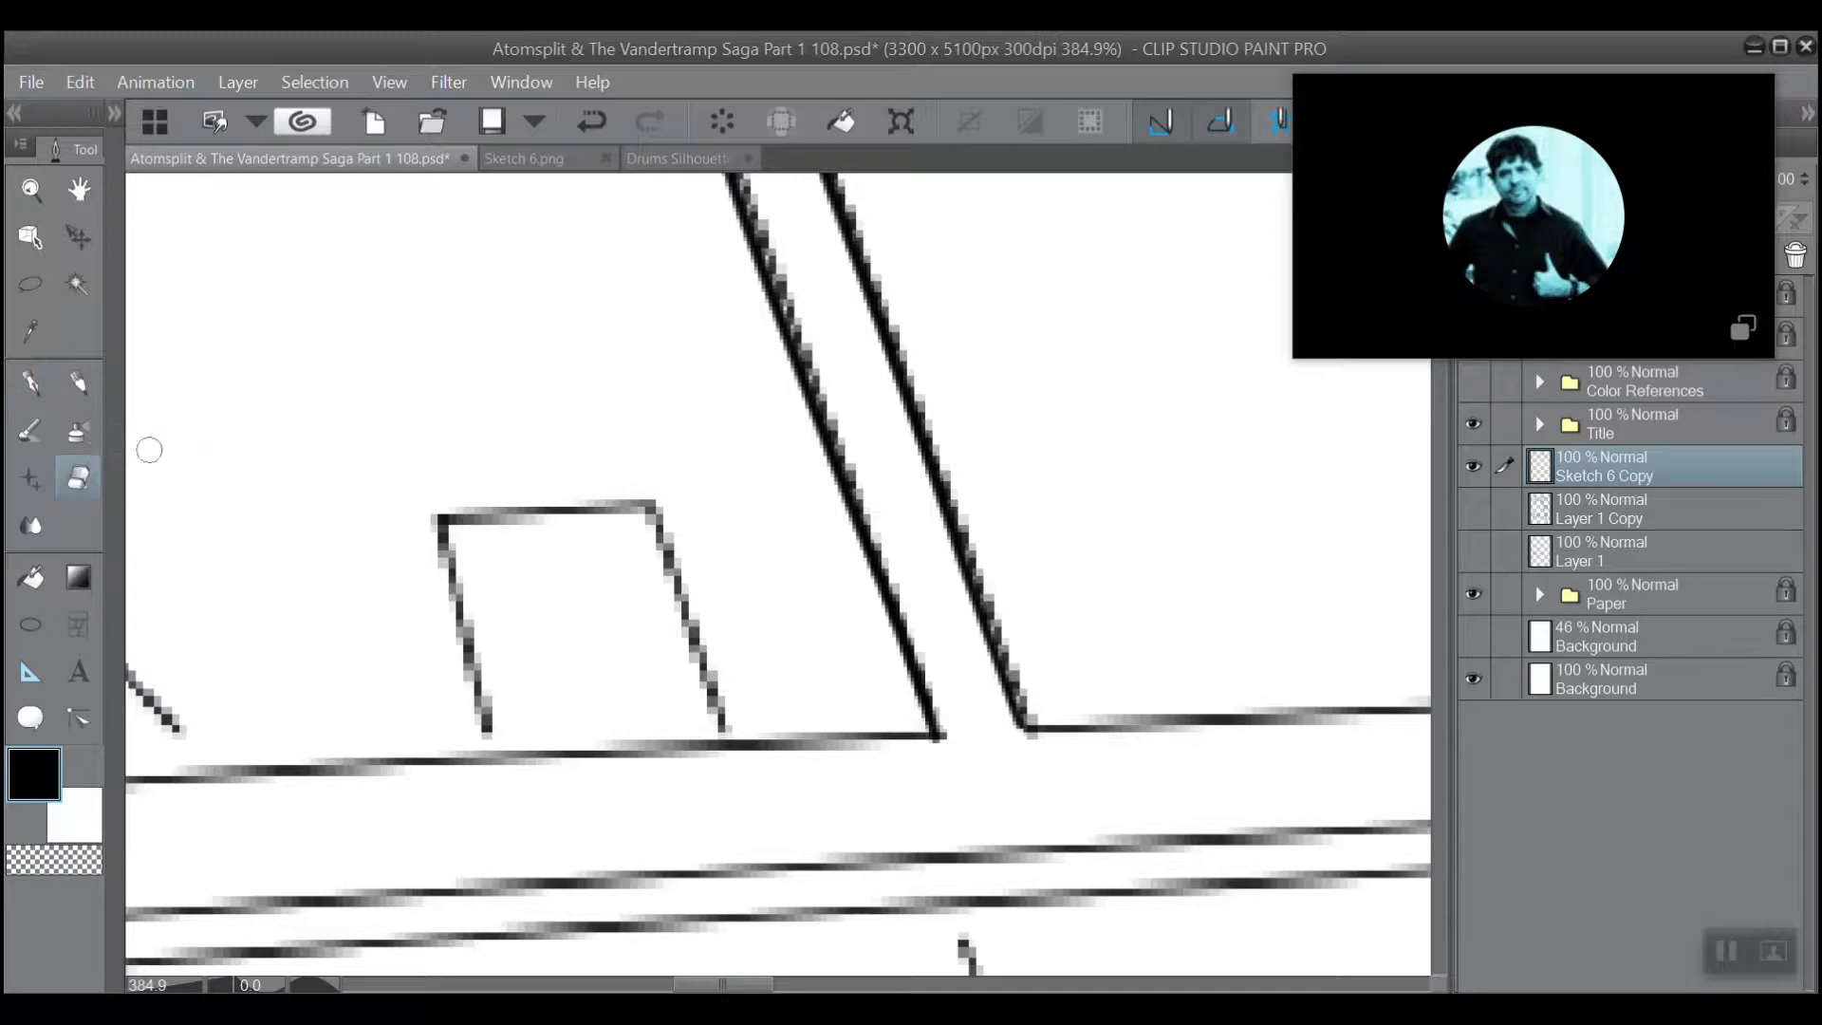
{"action": "mouse_move", "coordinate": [541, 756]}
{"action": "left_mouse_down"}
{"action": "mouse_move", "coordinate": [519, 685]}
{"action": "mouse_move", "coordinate": [530, 743]}
{"action": "mouse_move", "coordinate": [560, 771]}
{"action": "mouse_move", "coordinate": [575, 710]}
{"action": "mouse_move", "coordinate": [605, 747]}
{"action": "mouse_move", "coordinate": [607, 663]}
{"action": "mouse_move", "coordinate": [665, 723]}
{"action": "mouse_move", "coordinate": [669, 686]}
{"action": "mouse_move", "coordinate": [711, 764]}
{"action": "left_mouse_up"}
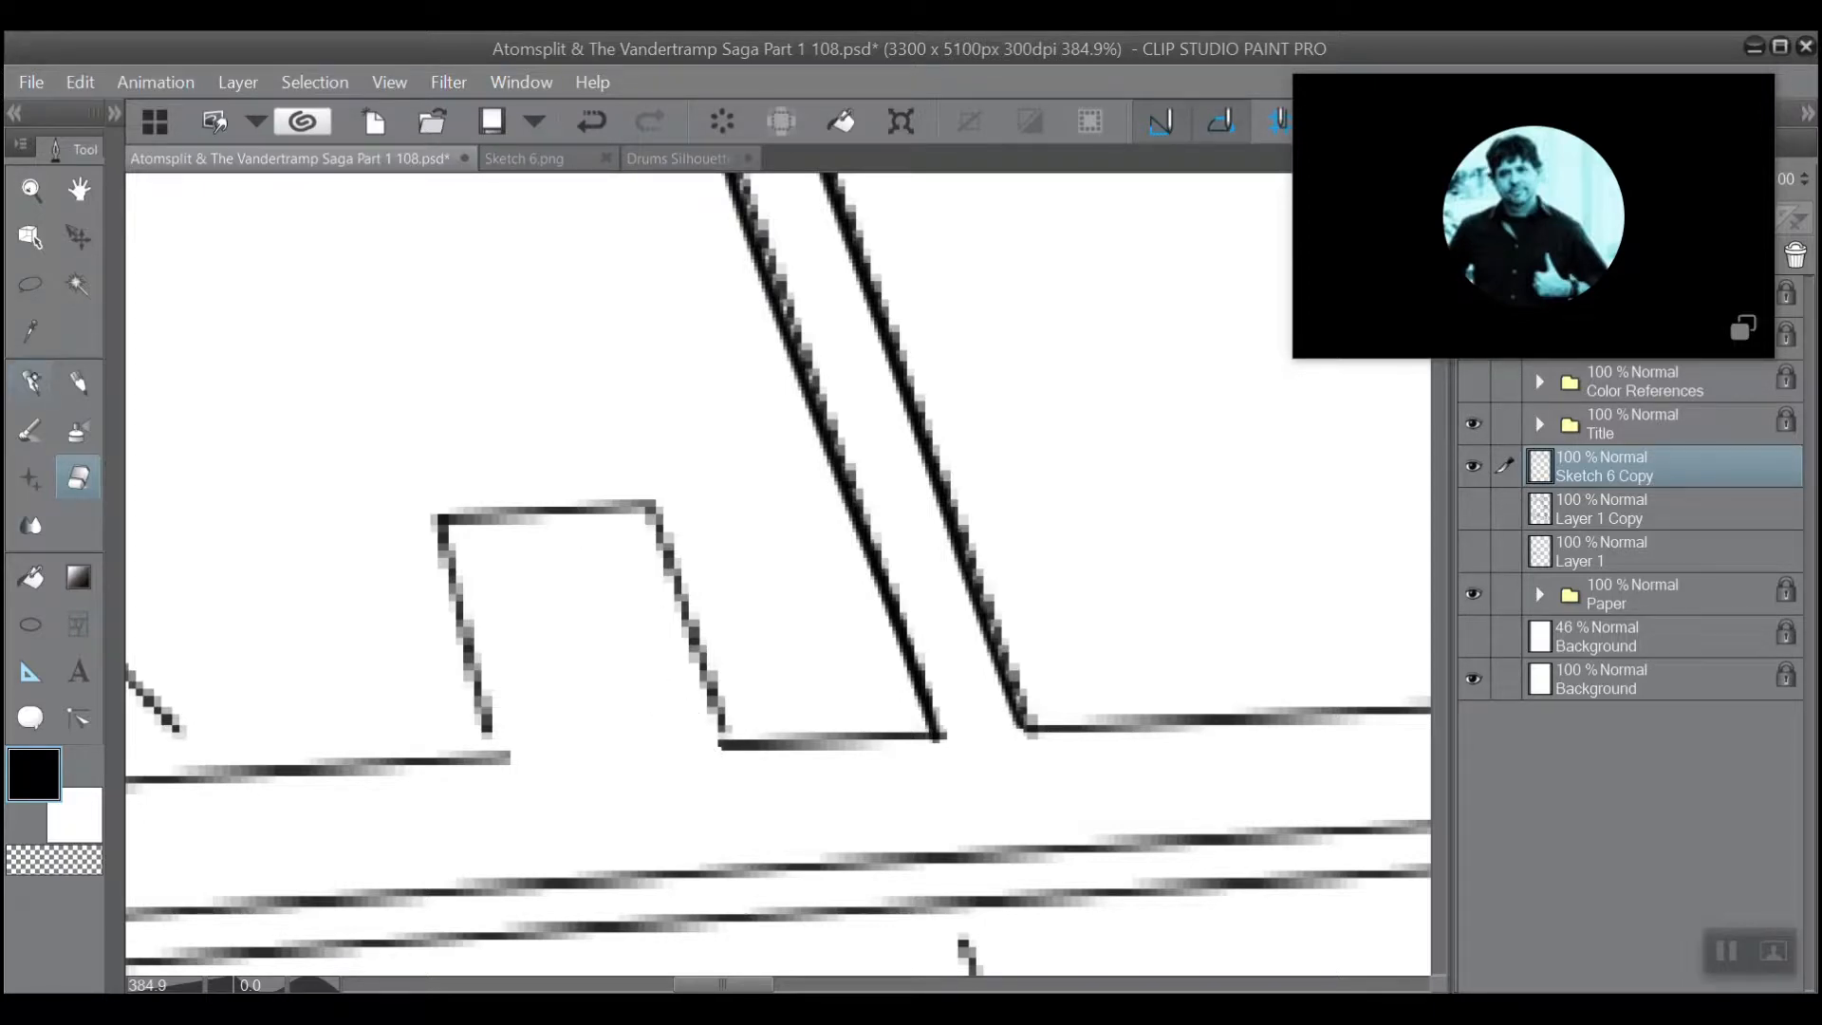
Ink heavier lines around the small rectangular block and along the rail's upper edge on both sides of it, up to the neighbouring strut and forked support.
{"action": "left_click", "coordinate": [32, 383]}
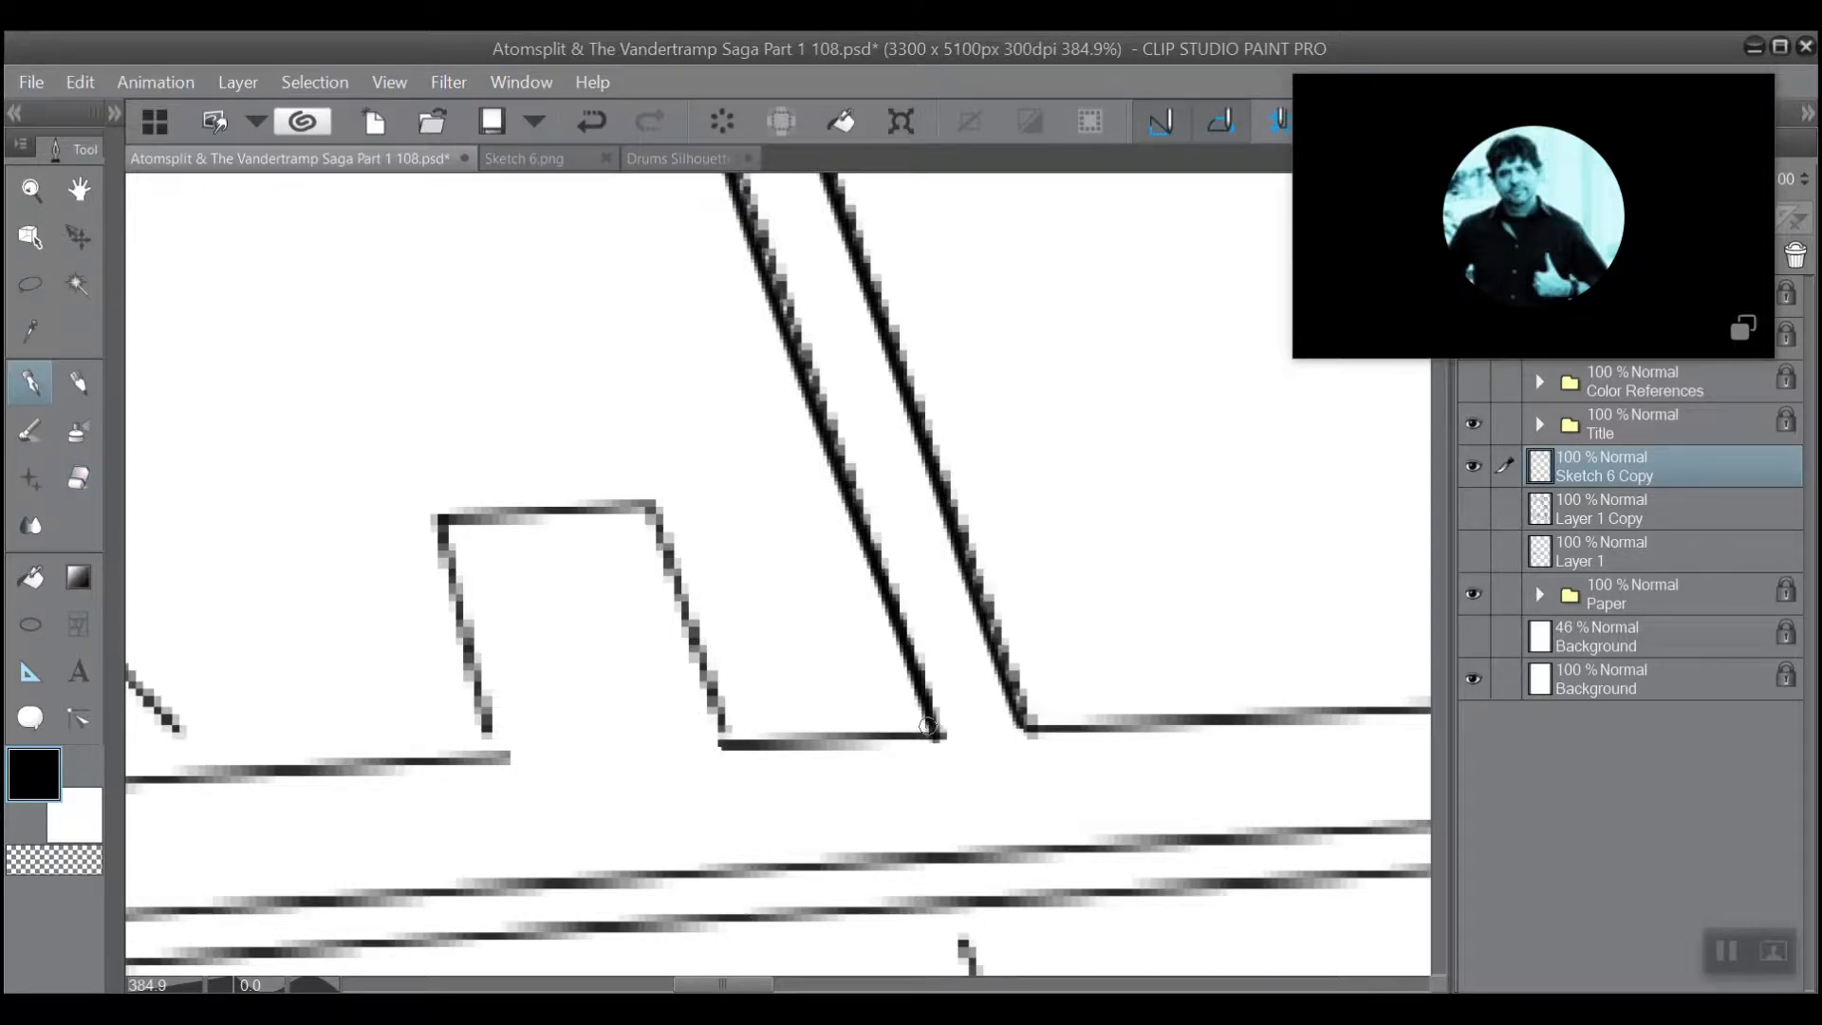
{"action": "mouse_move", "coordinate": [906, 726]}
{"action": "left_mouse_down"}
{"action": "mouse_move", "coordinate": [721, 737]}
{"action": "mouse_move", "coordinate": [719, 711]}
{"action": "mouse_move", "coordinate": [726, 749]}
{"action": "mouse_move", "coordinate": [649, 504]}
{"action": "mouse_move", "coordinate": [438, 519]}
{"action": "left_mouse_up"}
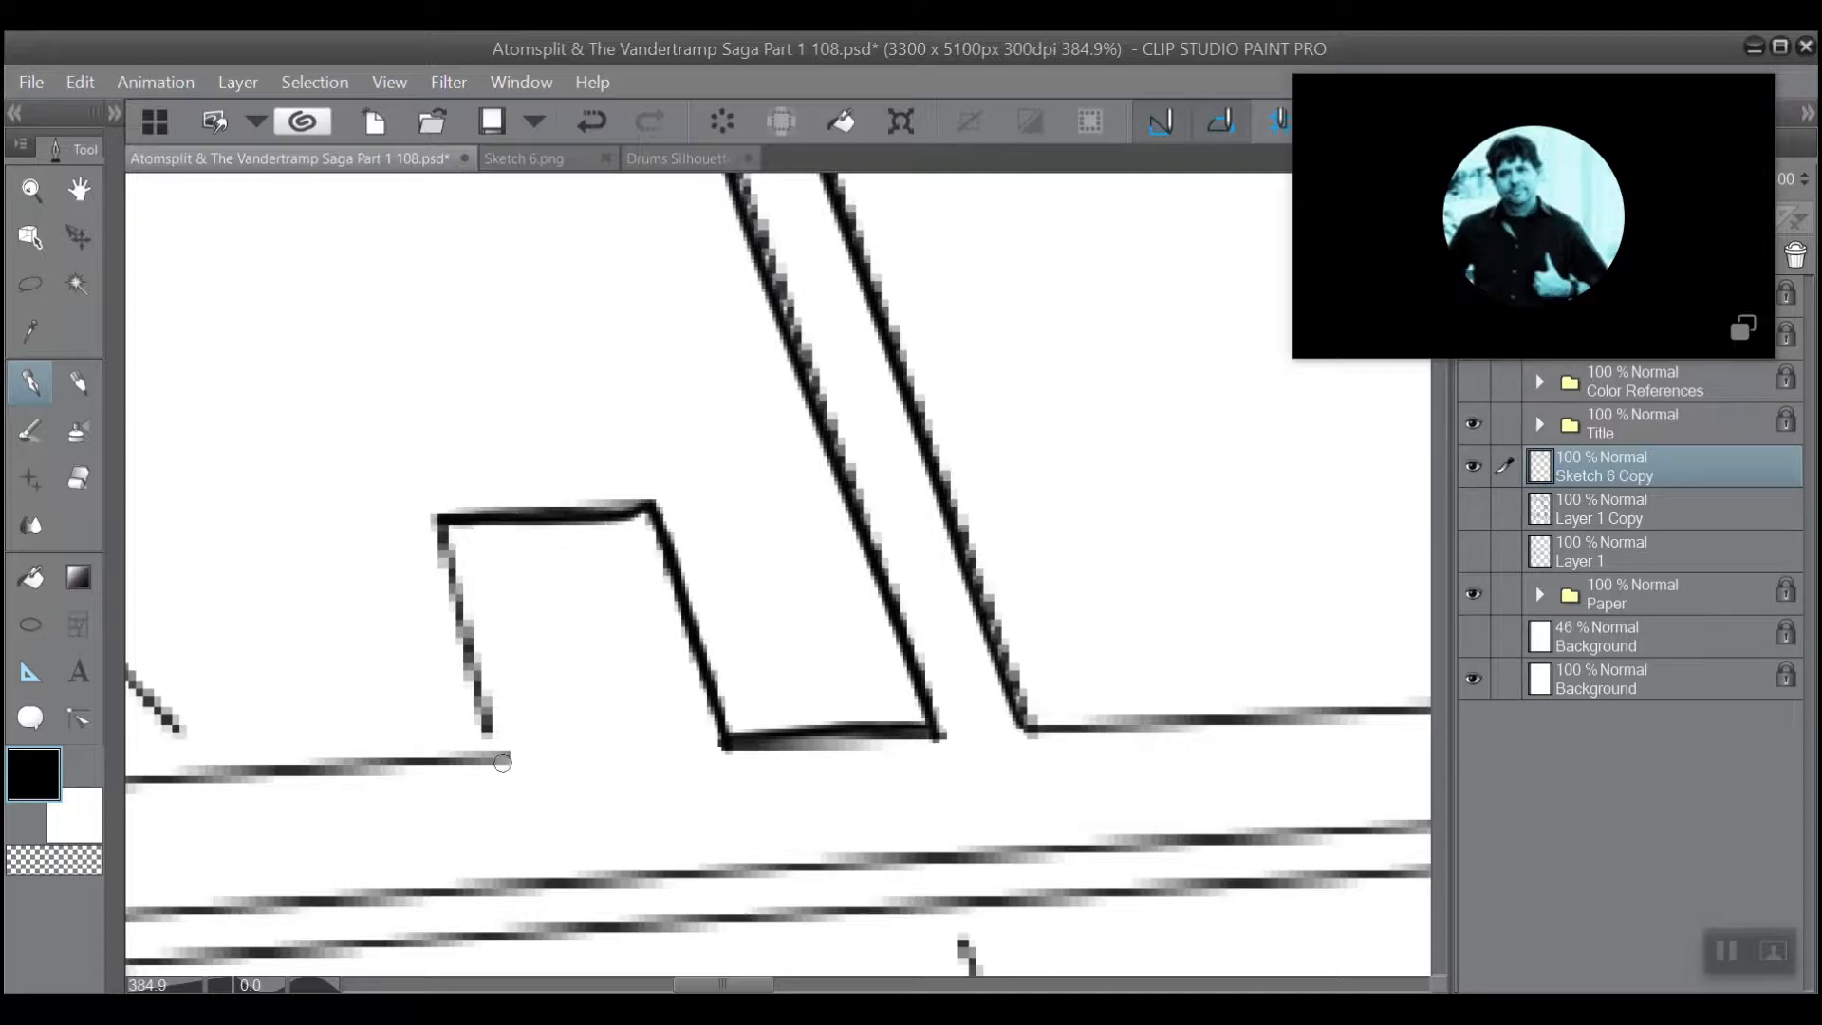
{"action": "mouse_move", "coordinate": [503, 762]}
{"action": "left_mouse_down"}
{"action": "mouse_move", "coordinate": [432, 519]}
{"action": "mouse_move", "coordinate": [497, 755]}
{"action": "mouse_move", "coordinate": [440, 541]}
{"action": "mouse_move", "coordinate": [460, 520]}
{"action": "left_mouse_up"}
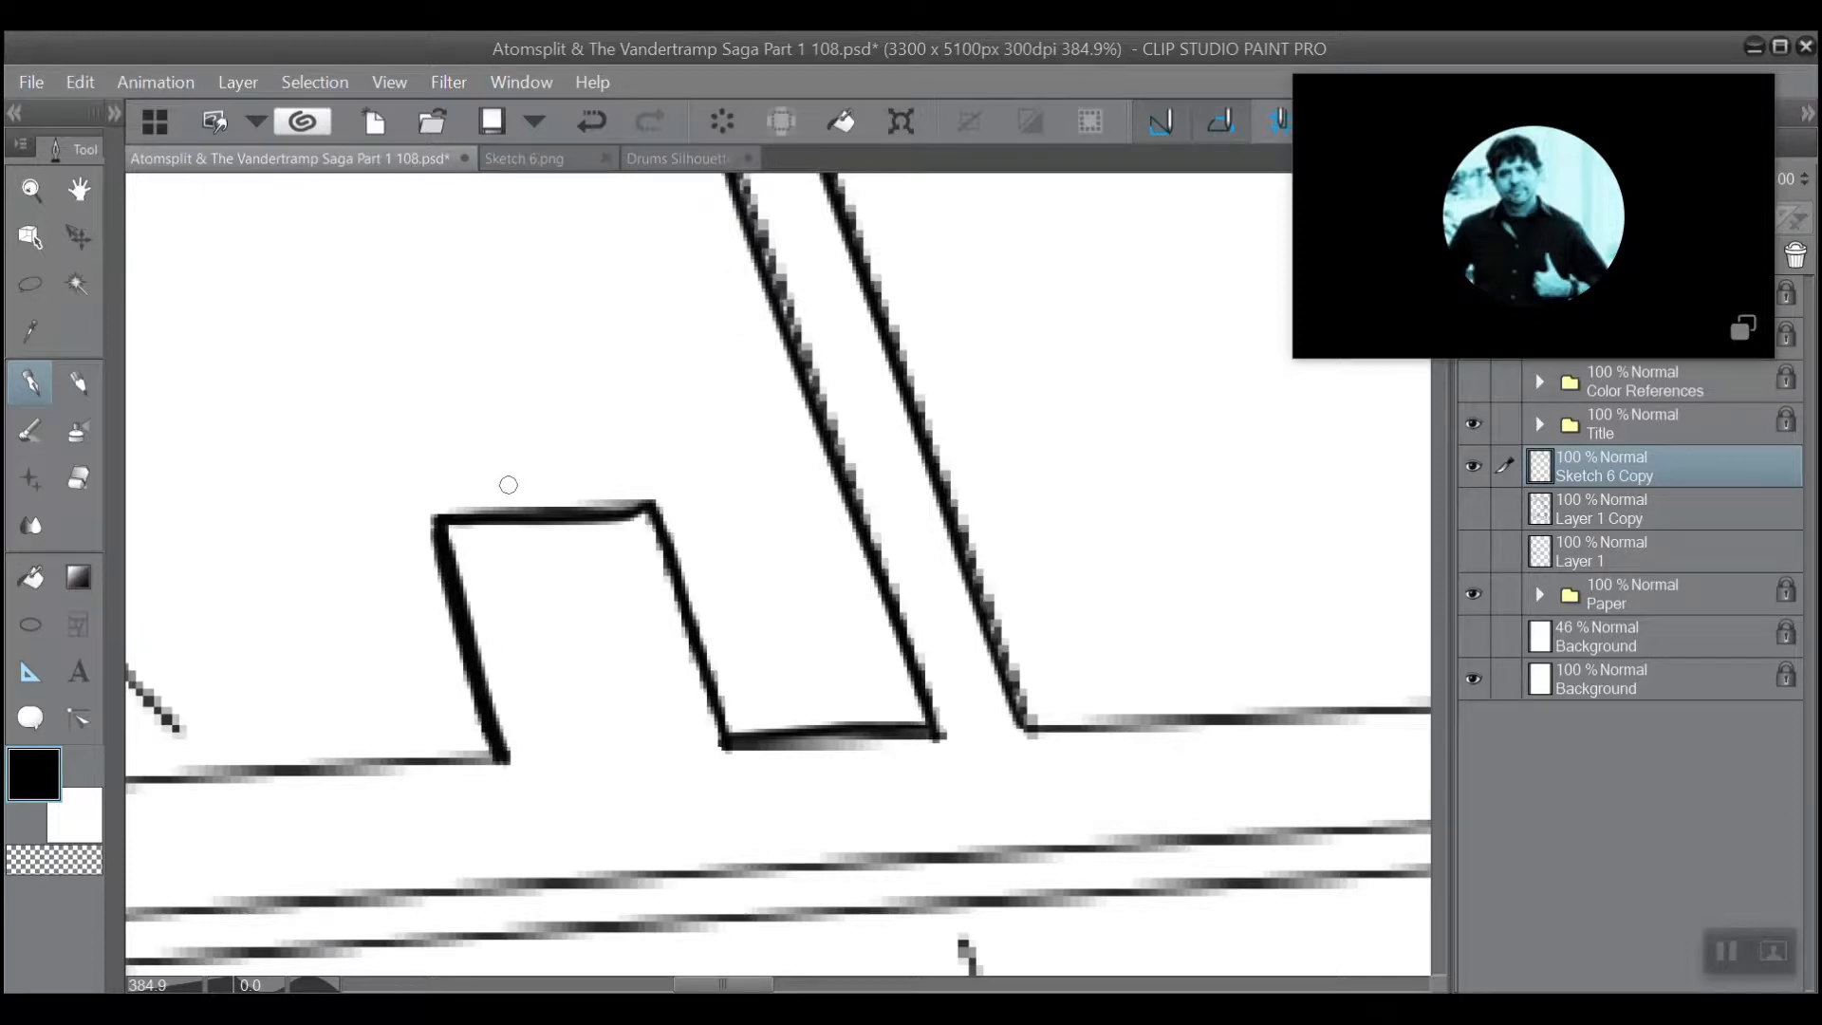
{"action": "scroll", "coordinate": [626, 527], "scroll_direction": "down", "scroll_amount": 3}
{"action": "scroll", "coordinate": [576, 456], "scroll_direction": "up", "scroll_amount": 2}
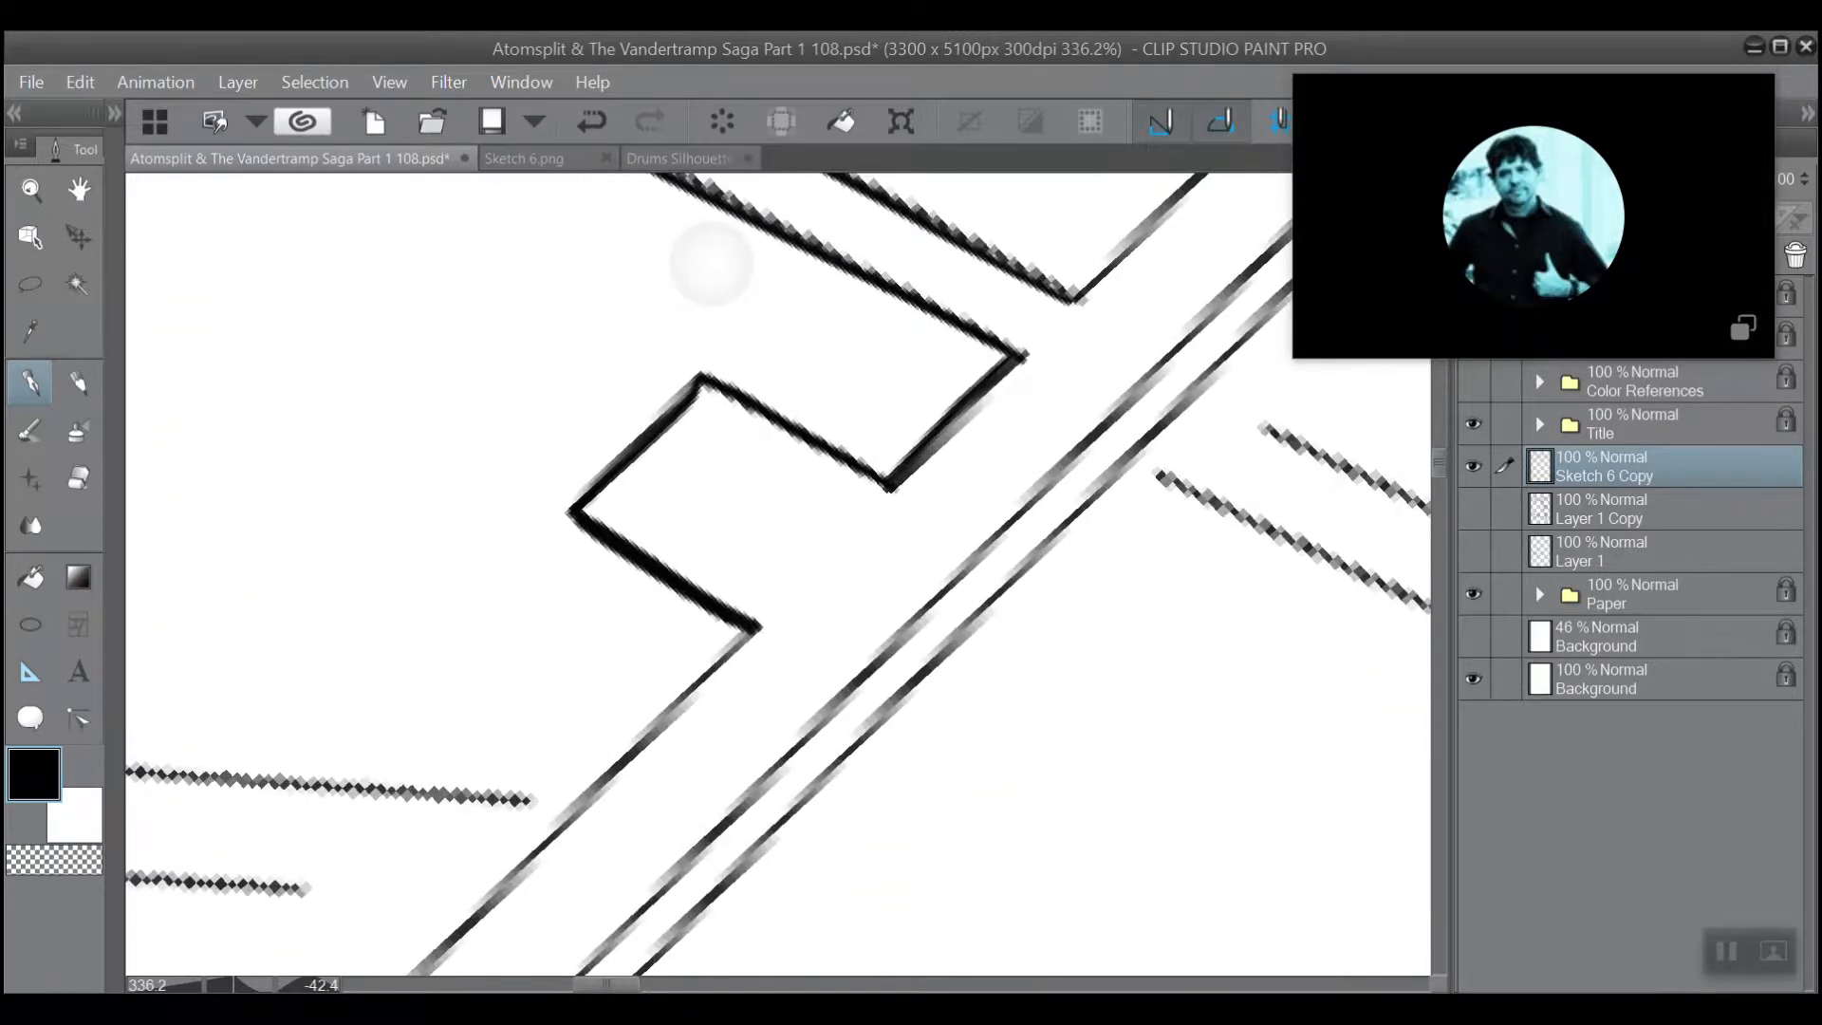
{"action": "left_click_drag", "start_coordinate": [756, 628], "coordinate": [562, 819]}
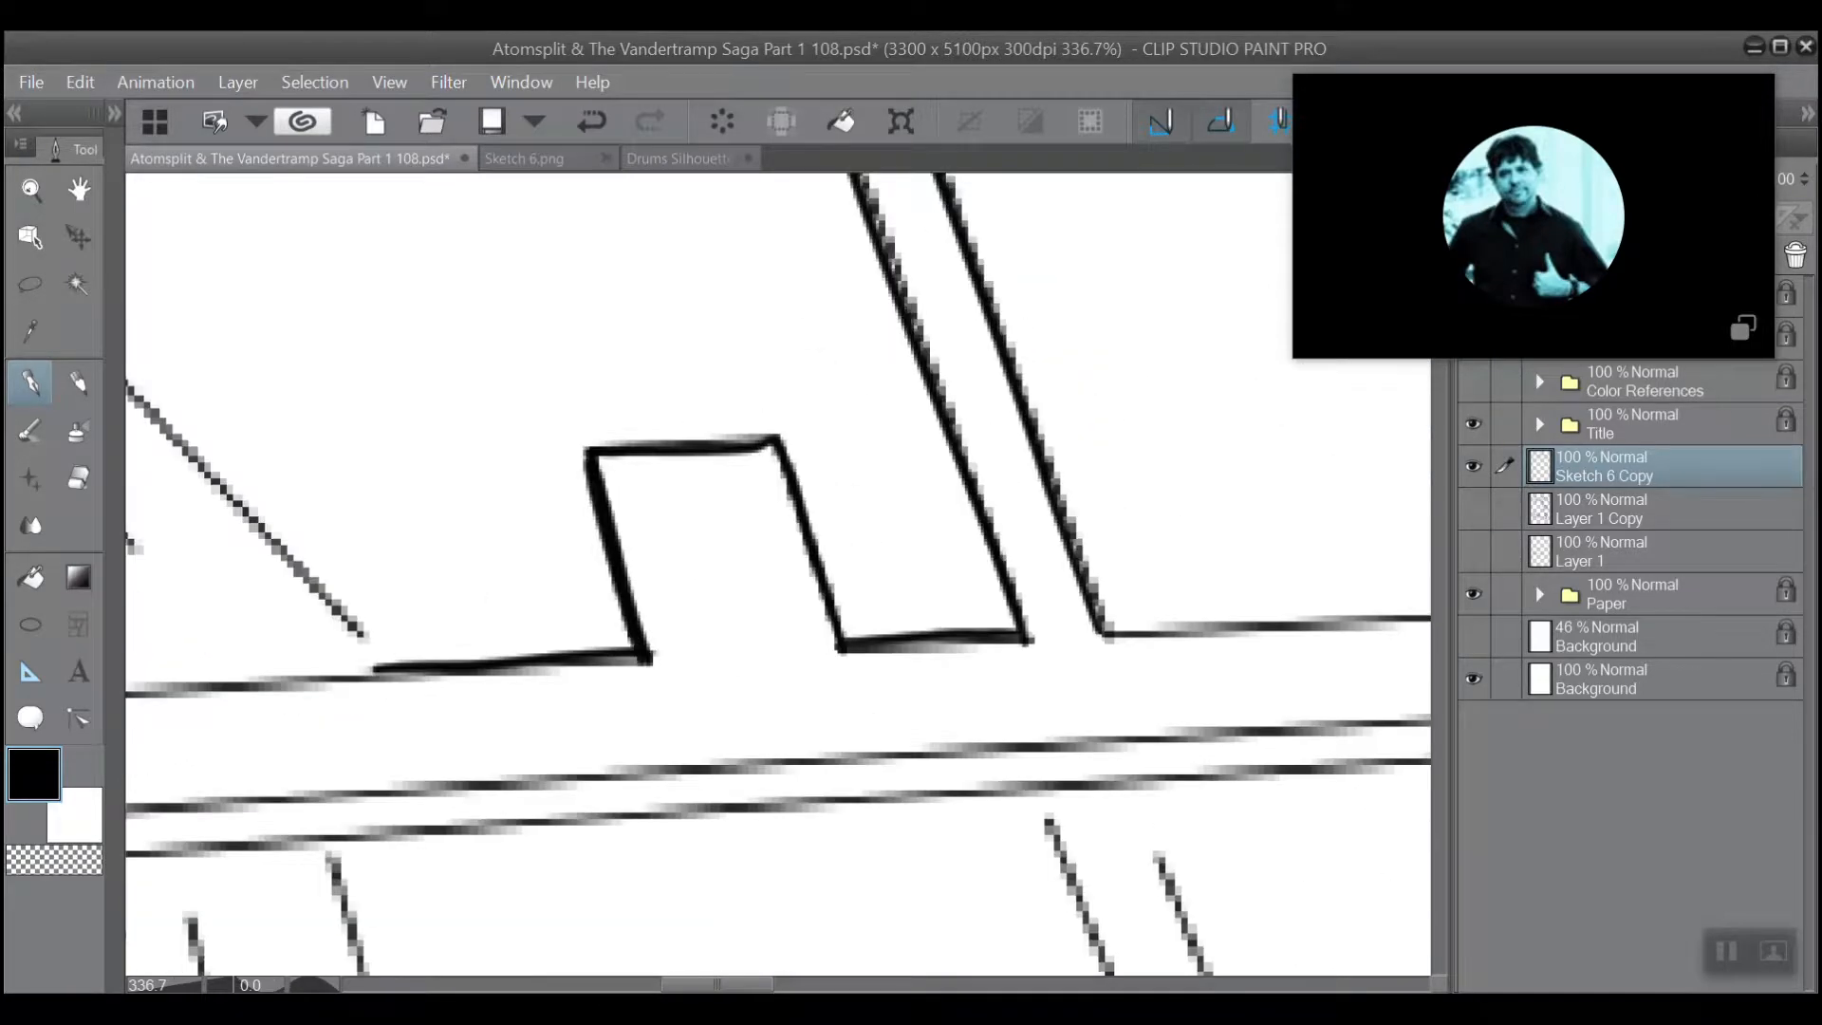
Ink heavier lines over both sides of the forked support's slanted leg, extending them down to the rail's upper edge.
{"action": "left_click_drag", "start_coordinate": [506, 511], "coordinate": [834, 690]}
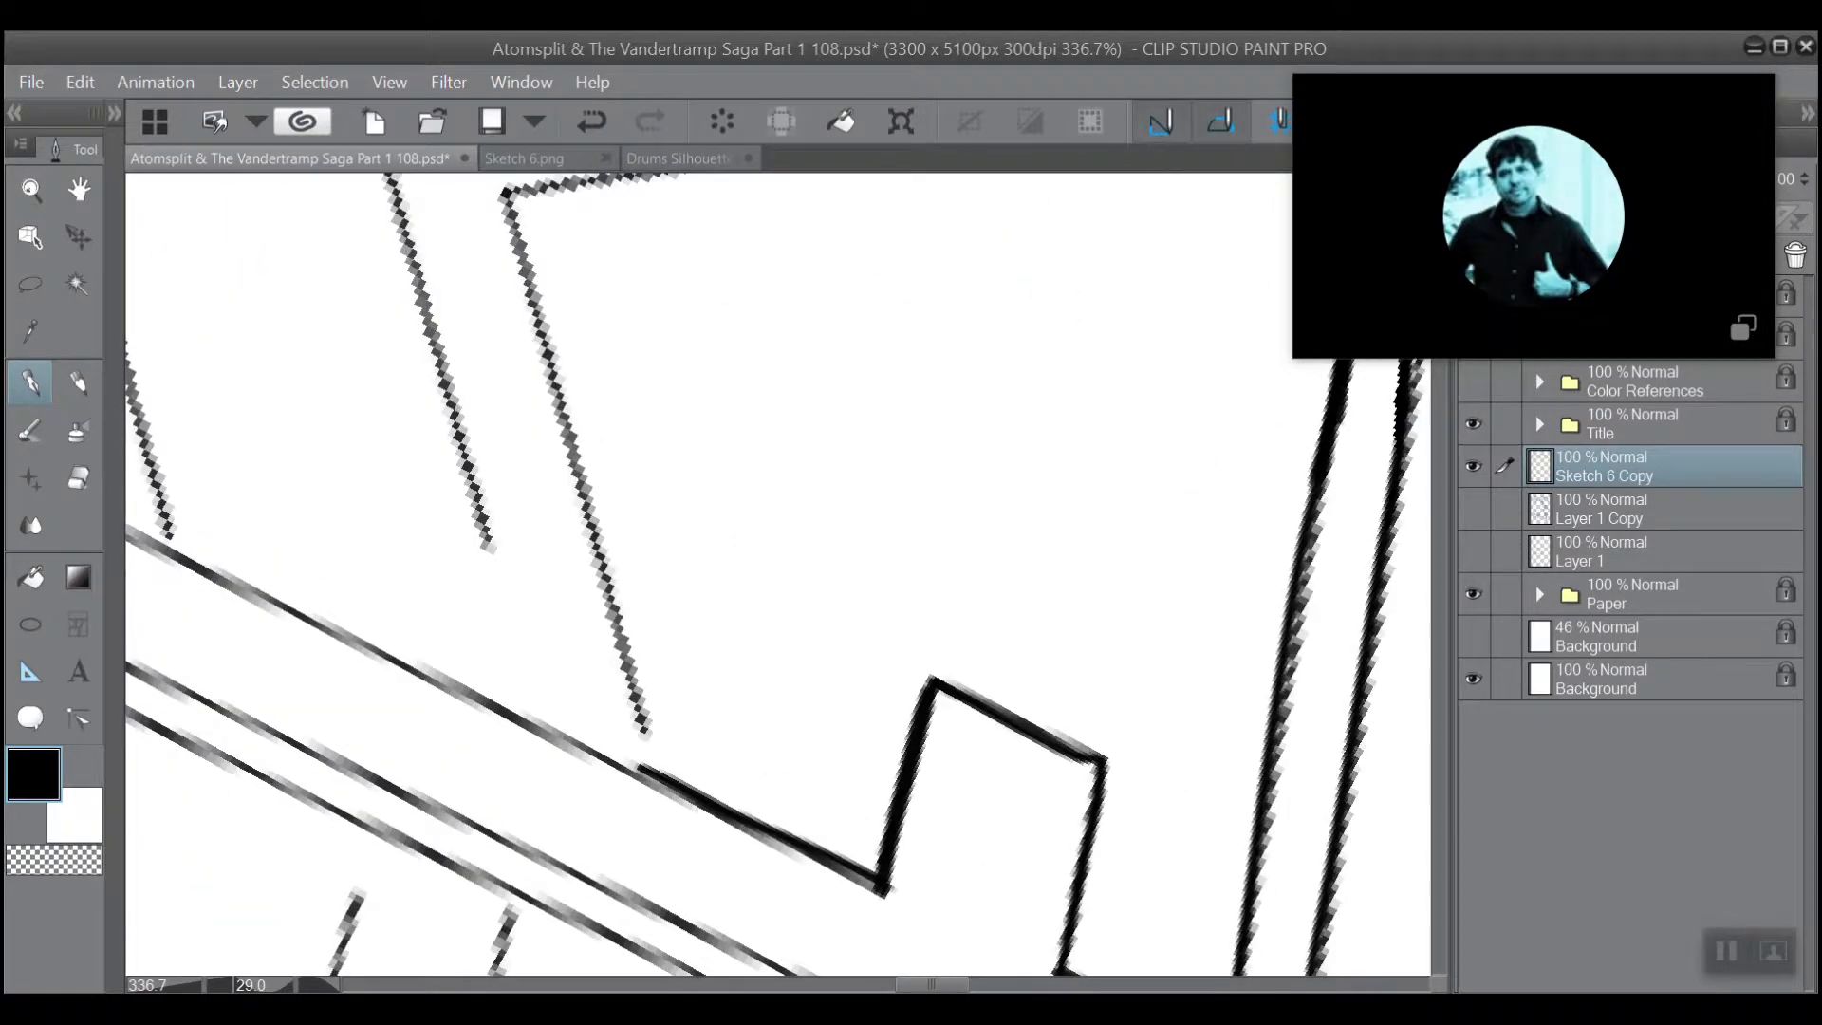
{"action": "scroll", "coordinate": [621, 511], "scroll_direction": "down", "scroll_amount": 4}
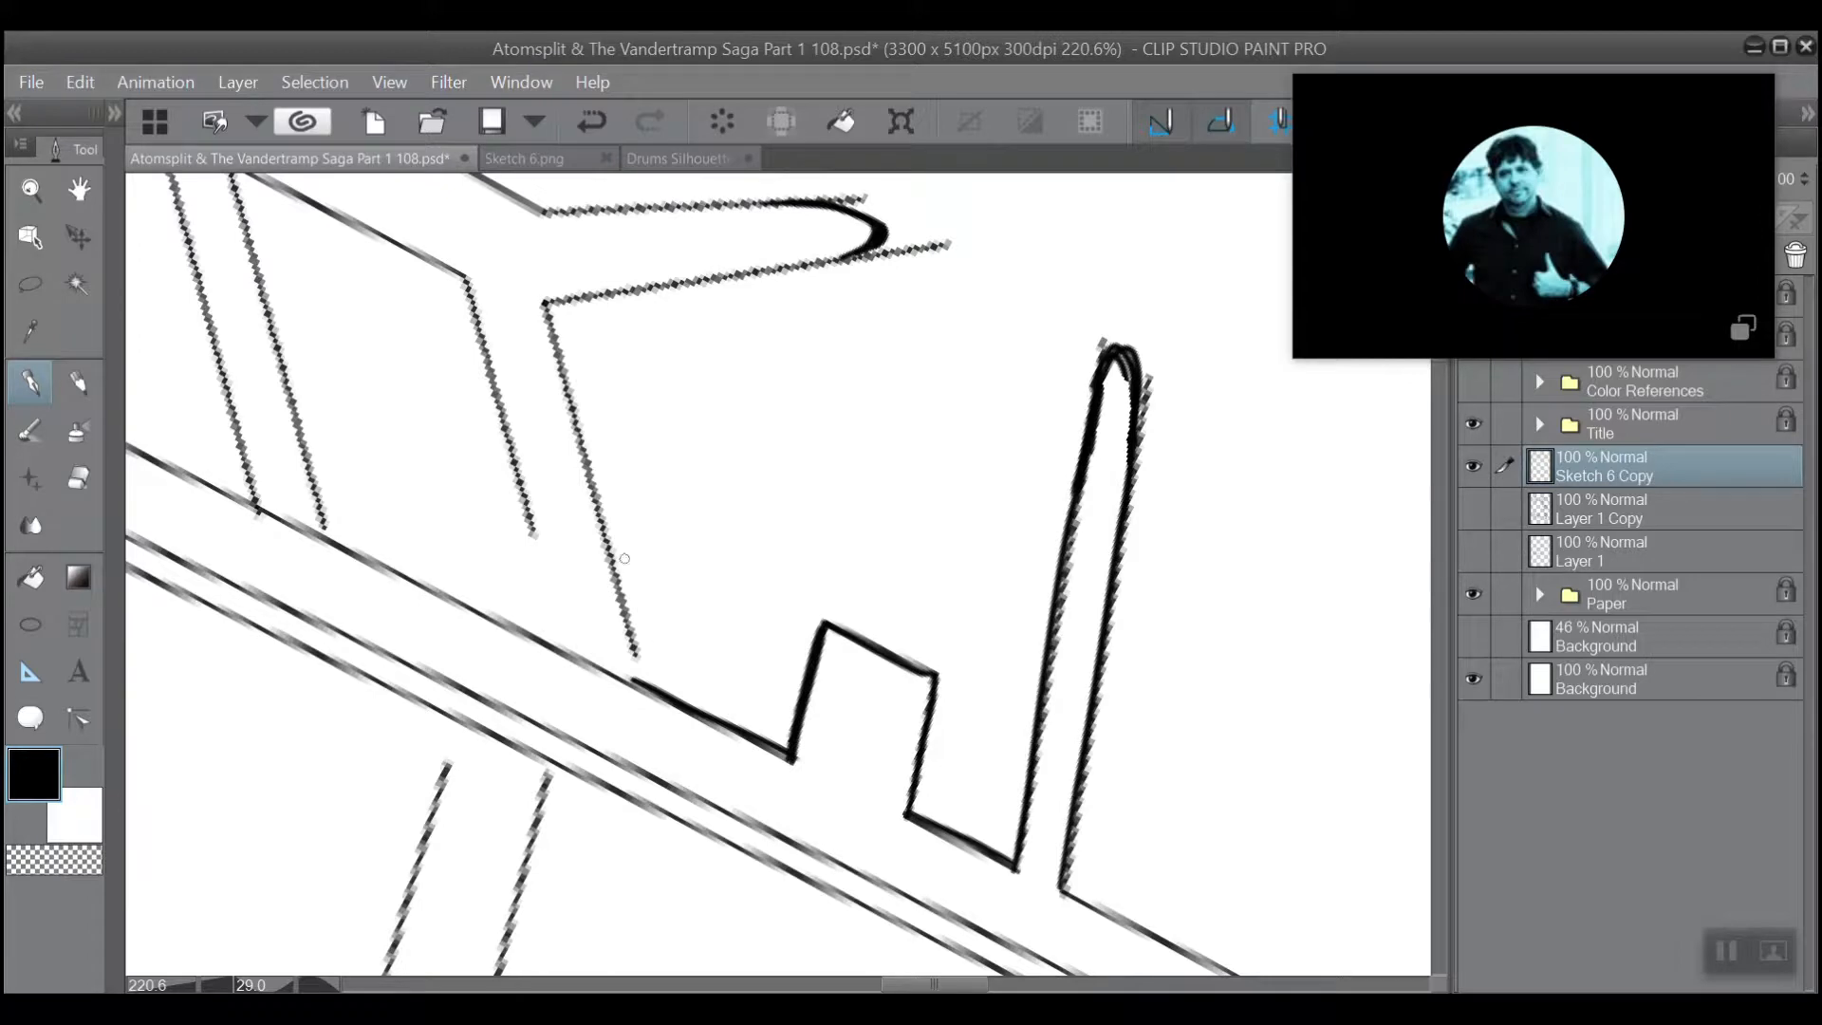
{"action": "scroll", "coordinate": [661, 540], "scroll_direction": "up", "scroll_amount": 4}
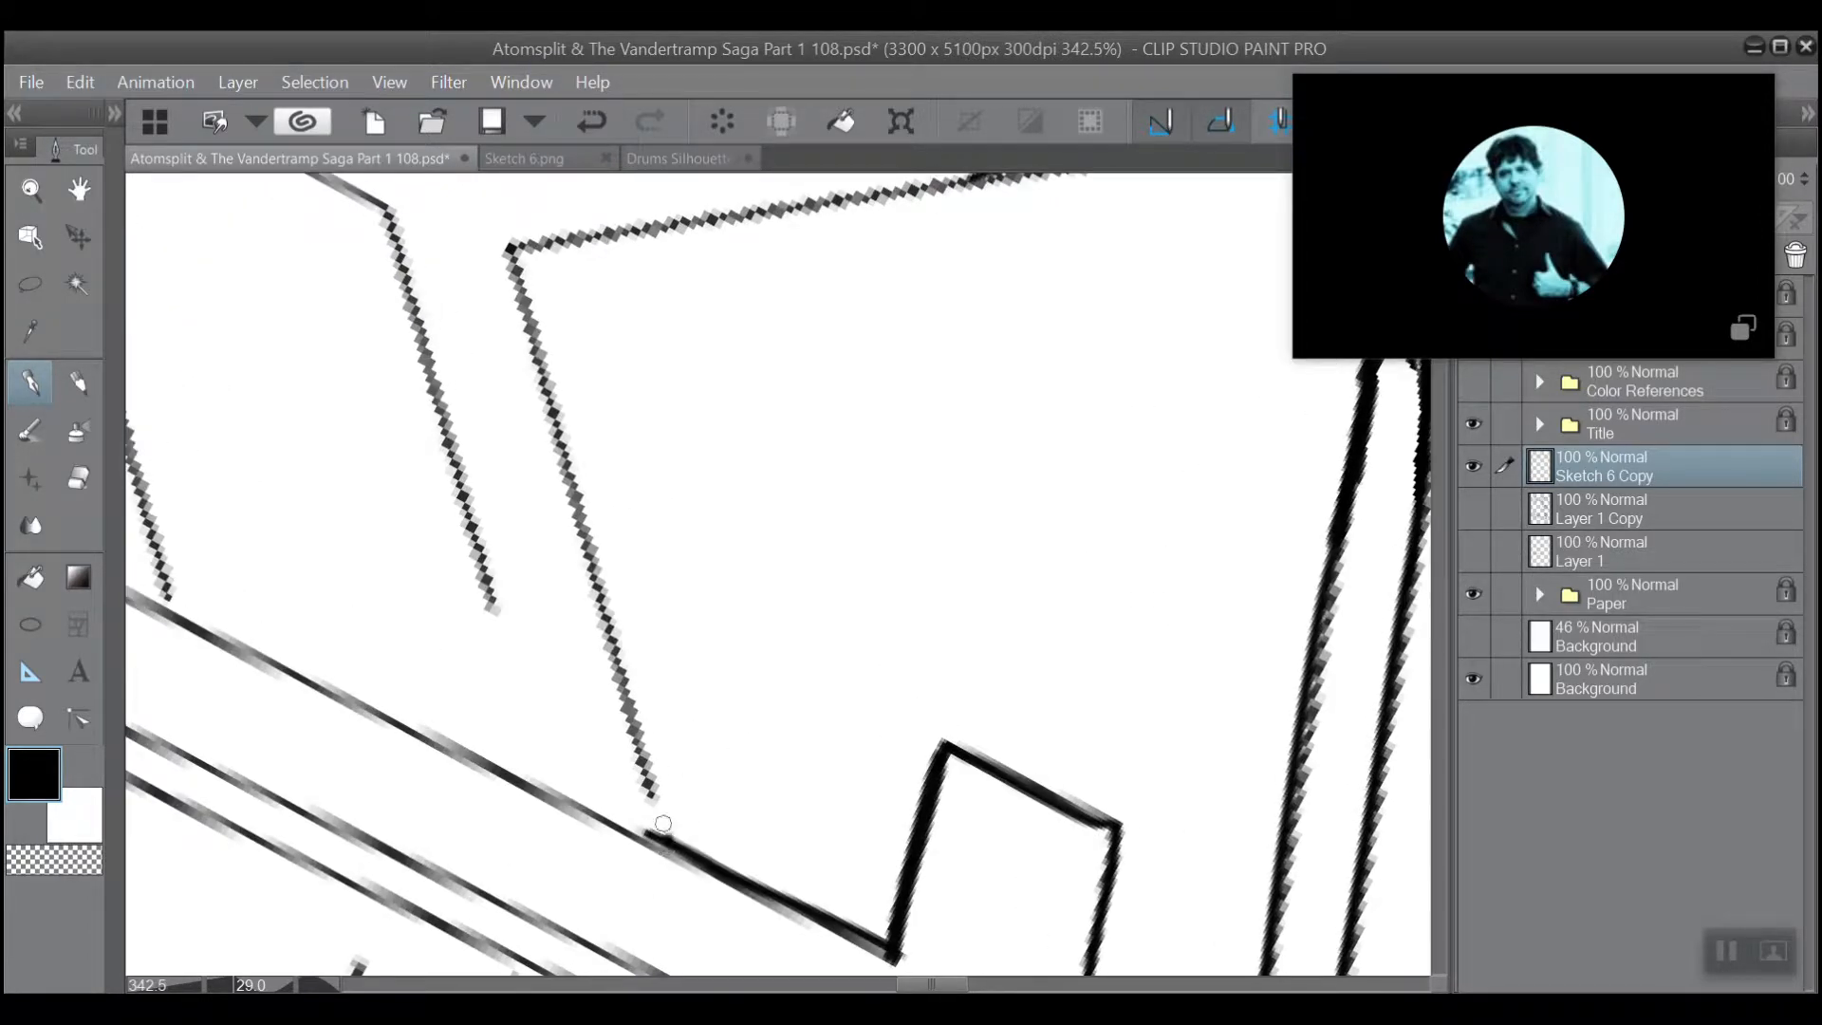
{"action": "left_click_drag", "start_coordinate": [664, 824], "coordinate": [513, 251]}
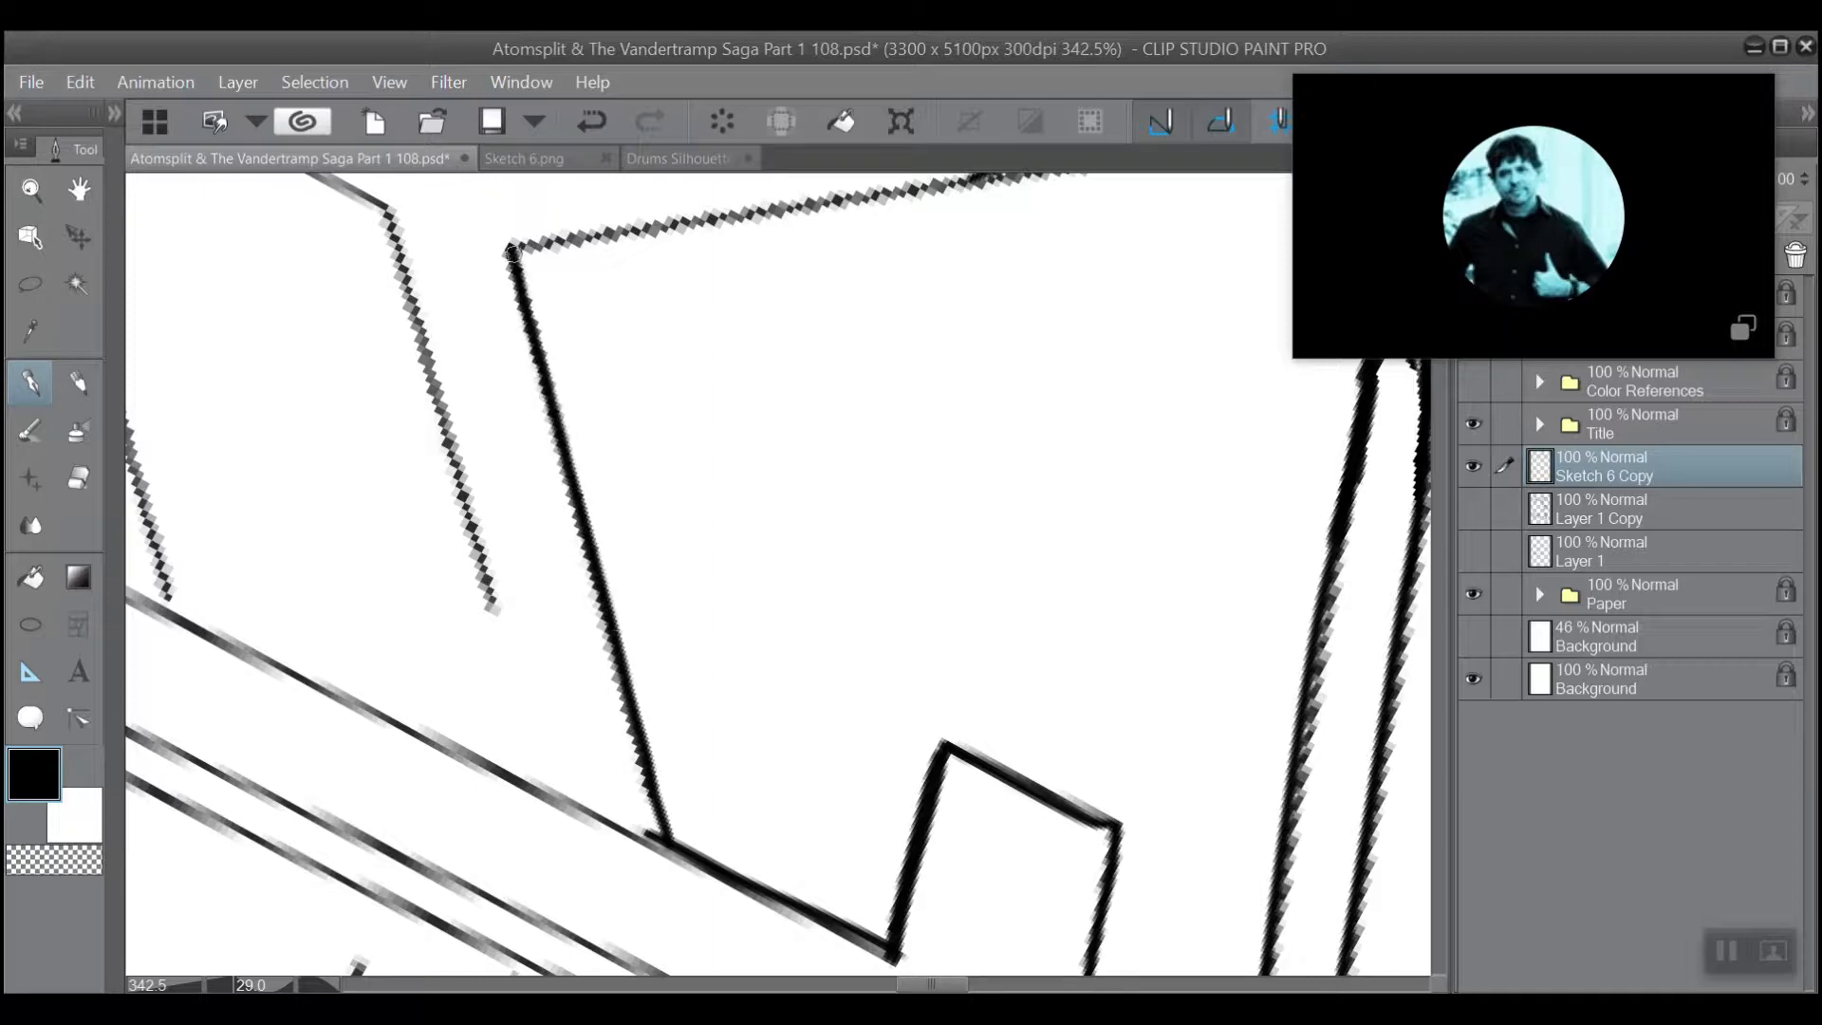
{"action": "scroll", "coordinate": [446, 257], "scroll_direction": "up", "scroll_amount": 1}
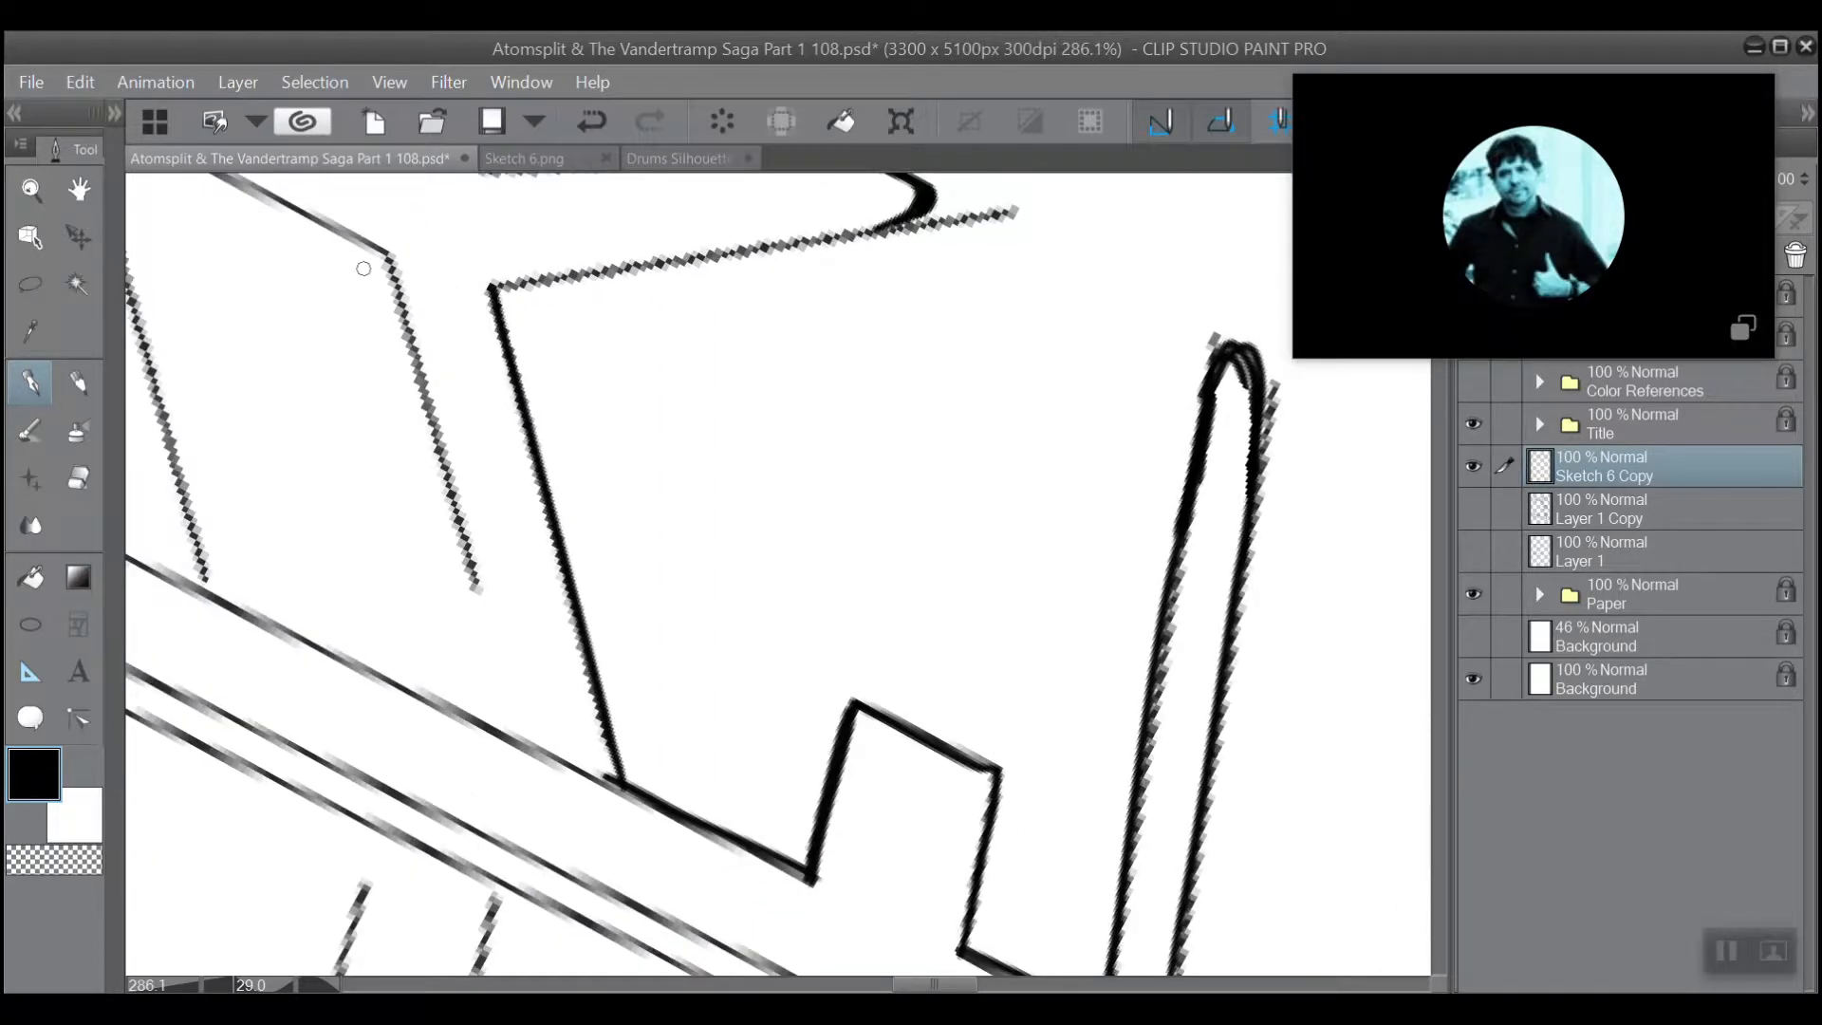
{"action": "left_click_drag", "start_coordinate": [386, 257], "coordinate": [513, 741]}
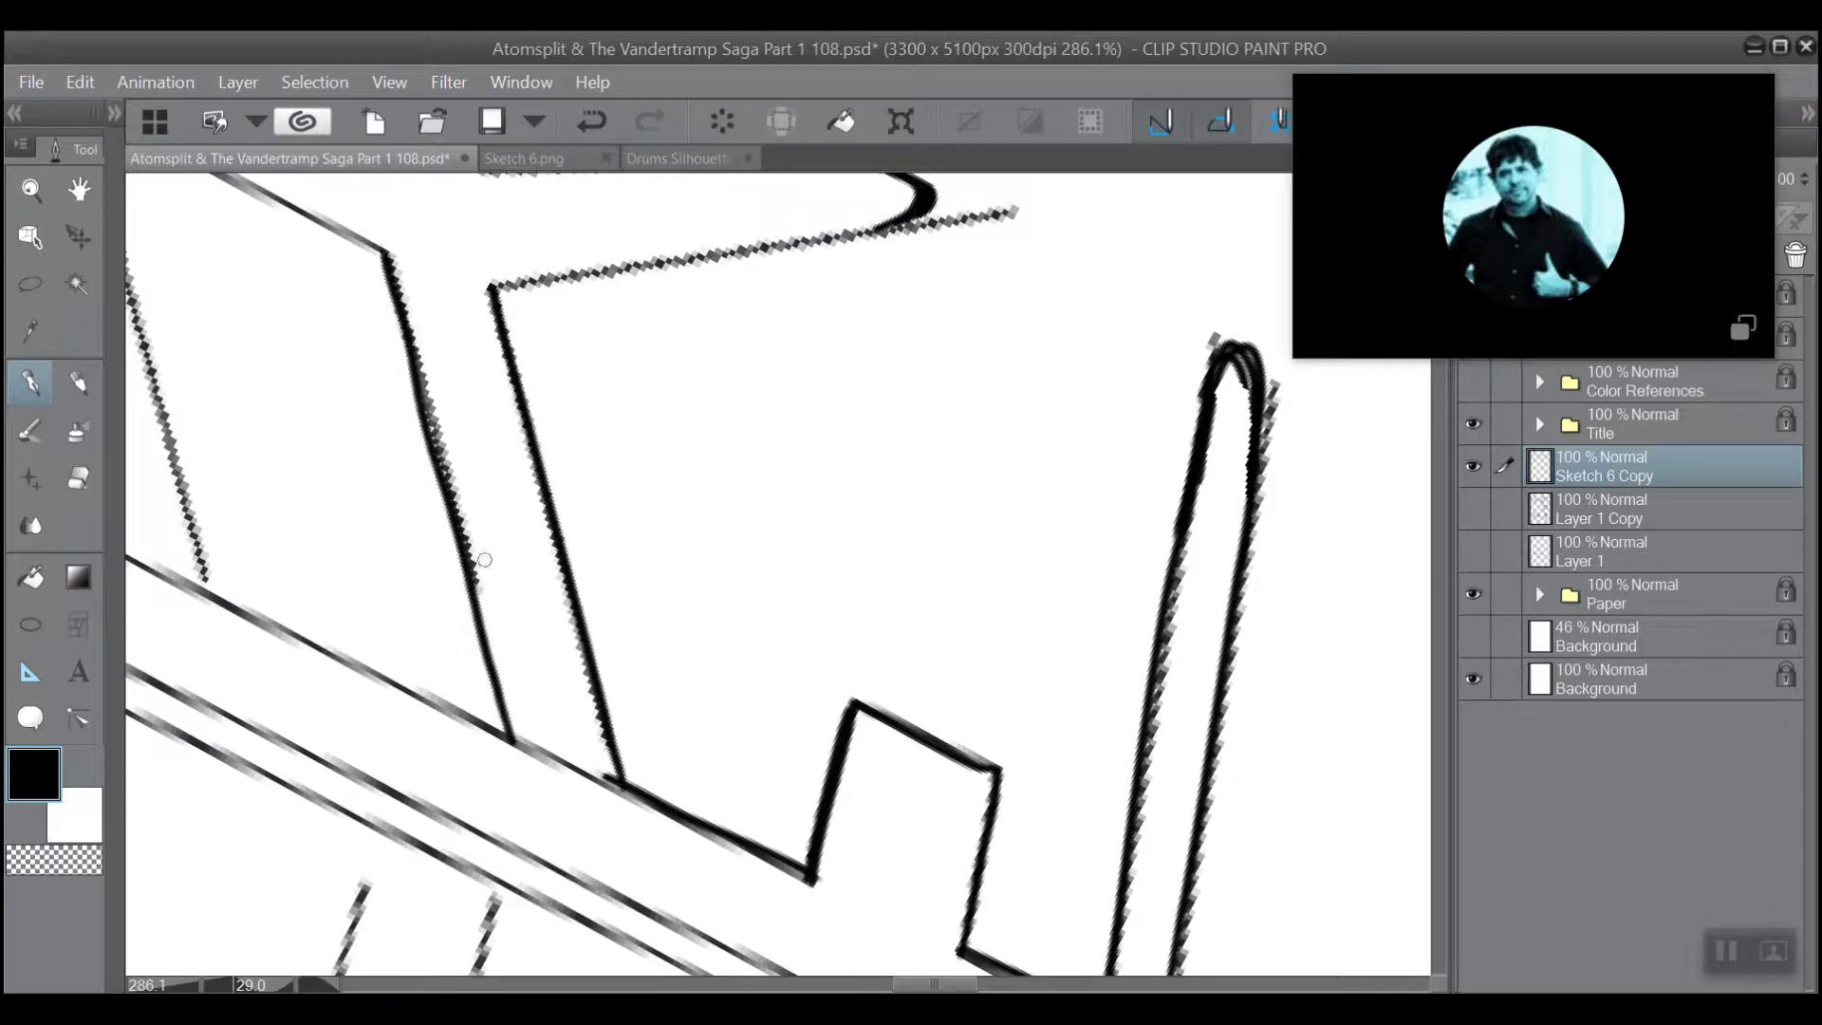
{"action": "left_click", "coordinate": [590, 122]}
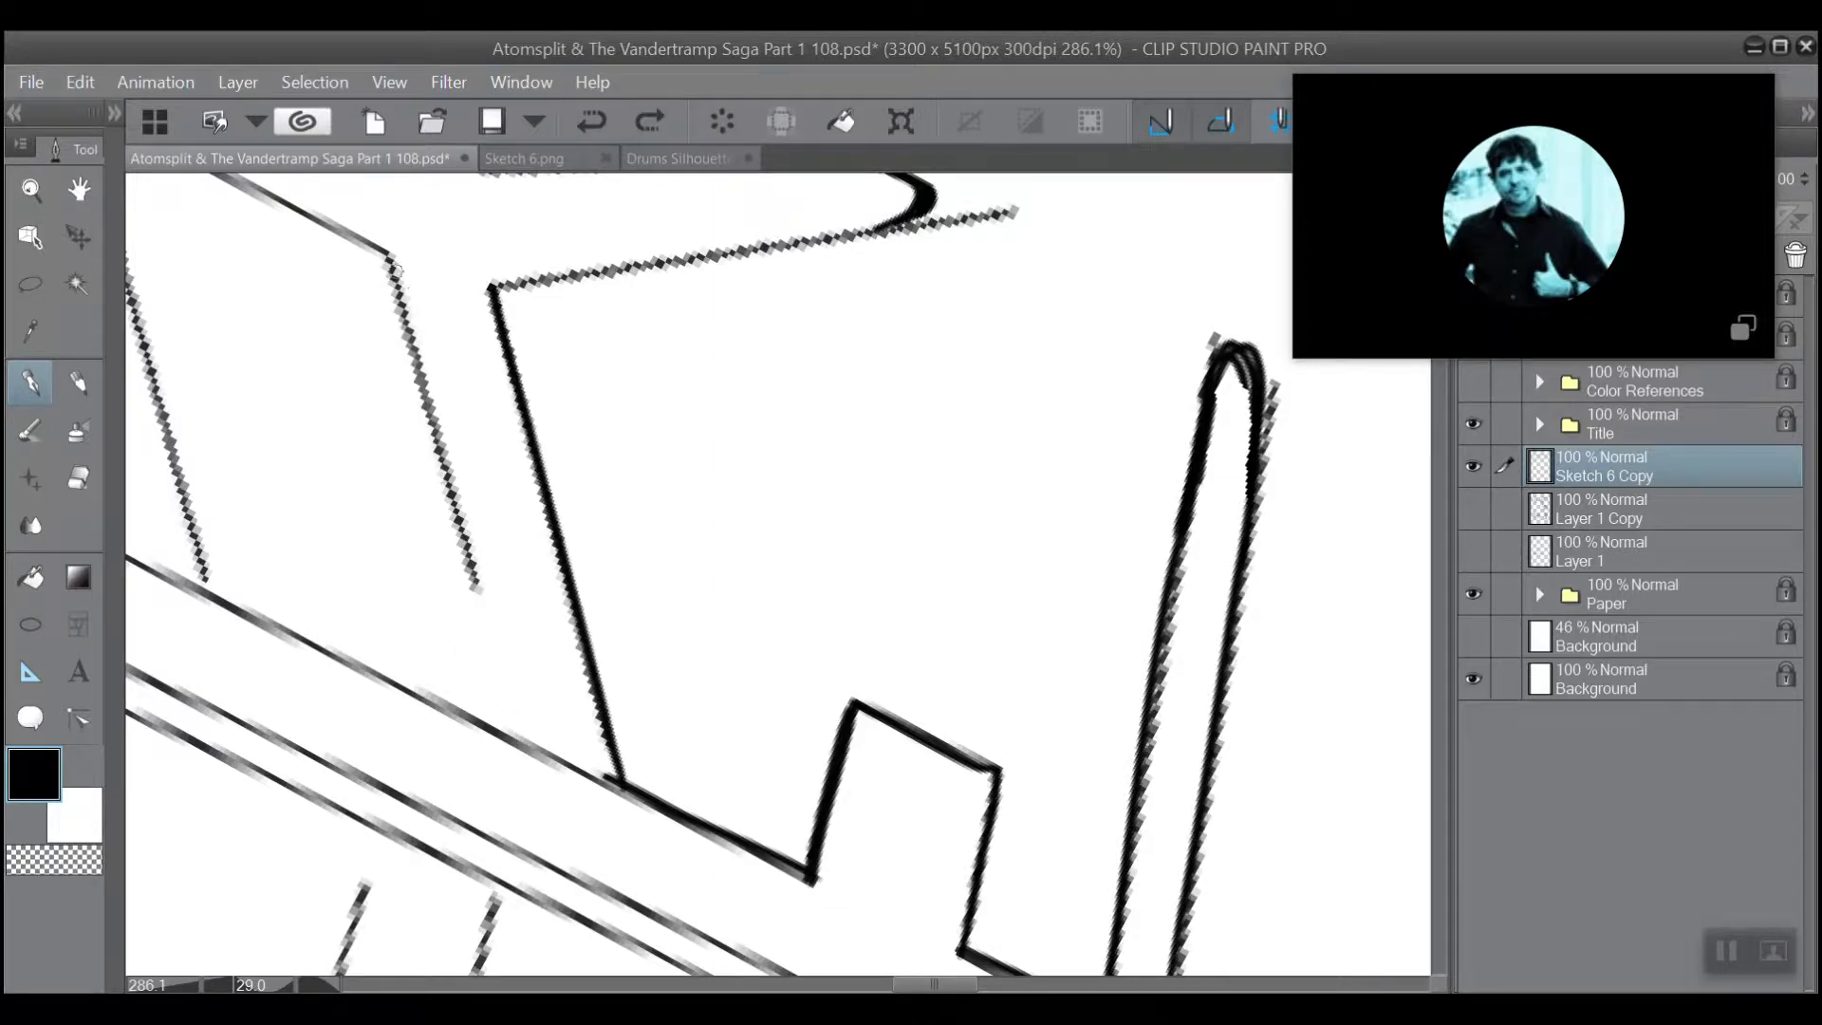
{"action": "mouse_move", "coordinate": [386, 263]}
{"action": "left_mouse_down"}
{"action": "mouse_move", "coordinate": [523, 731]}
{"action": "mouse_move", "coordinate": [532, 754]}
{"action": "mouse_move", "coordinate": [546, 710]}
{"action": "mouse_move", "coordinate": [552, 767]}
{"action": "mouse_move", "coordinate": [592, 760]}
{"action": "left_mouse_up"}
Erase the rail line and overshoot between the two sides of the forked support's leg at its base.
{"action": "key", "text": "e"}
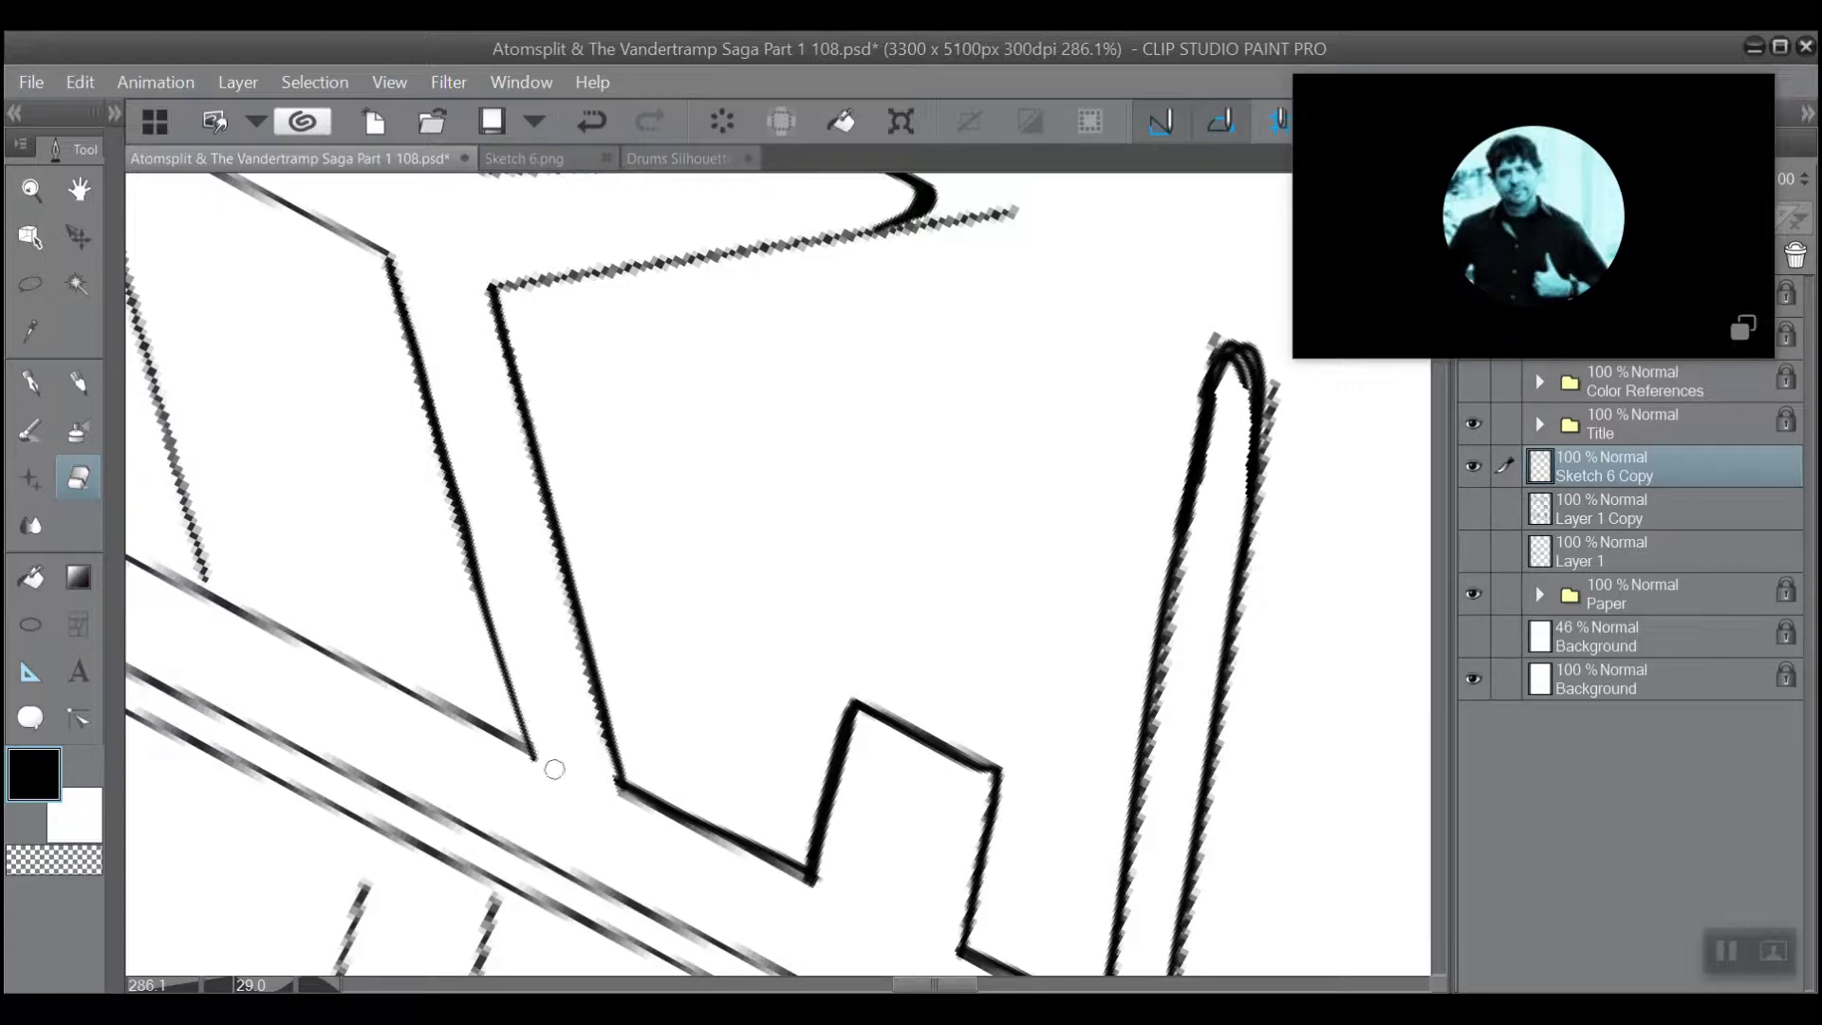
{"action": "left_click_drag", "start_coordinate": [527, 685], "coordinate": [481, 433]}
{"action": "scroll", "coordinate": [481, 433], "scroll_direction": "down", "scroll_amount": 3}
{"action": "left_click", "coordinate": [631, 643]}
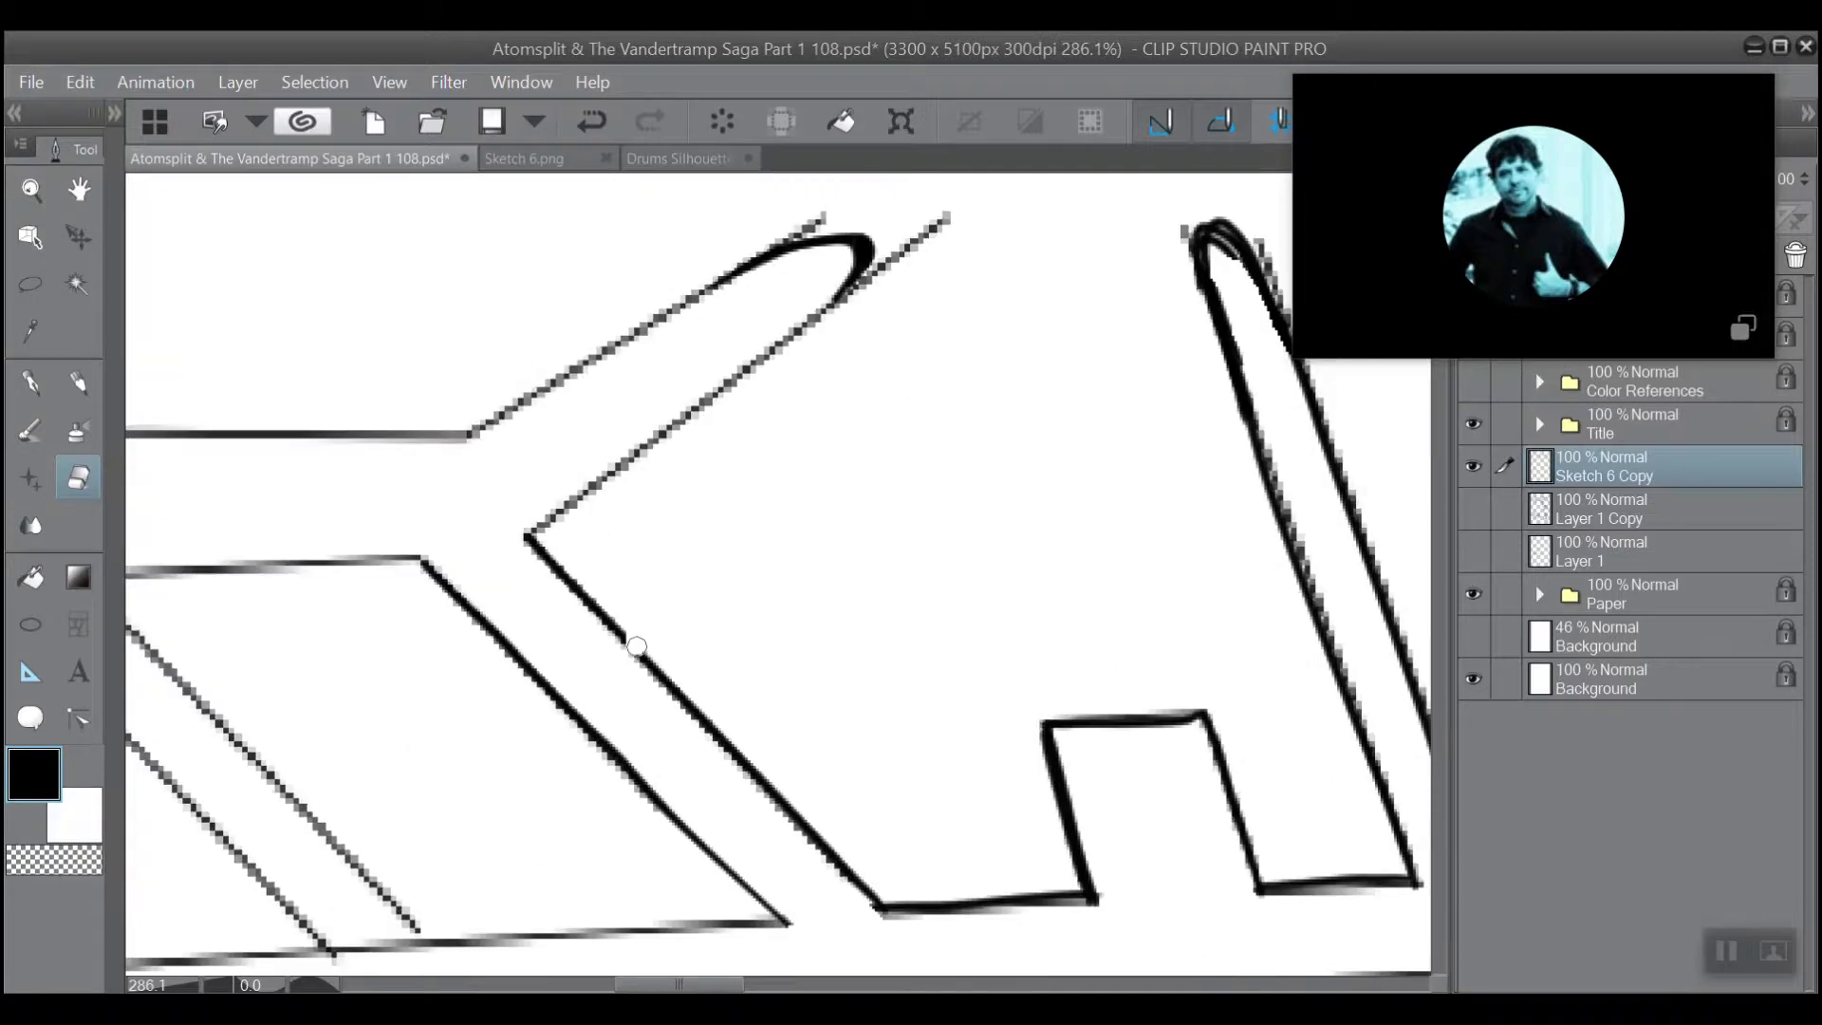
Ink over the gap in the right edge of the forked support's slanted leg.
{"action": "scroll", "coordinate": [636, 645], "scroll_direction": "up", "scroll_amount": 5}
{"action": "scroll", "coordinate": [636, 646], "scroll_direction": "down", "scroll_amount": 2}
{"action": "scroll", "coordinate": [637, 646], "scroll_direction": "down", "scroll_amount": 1}
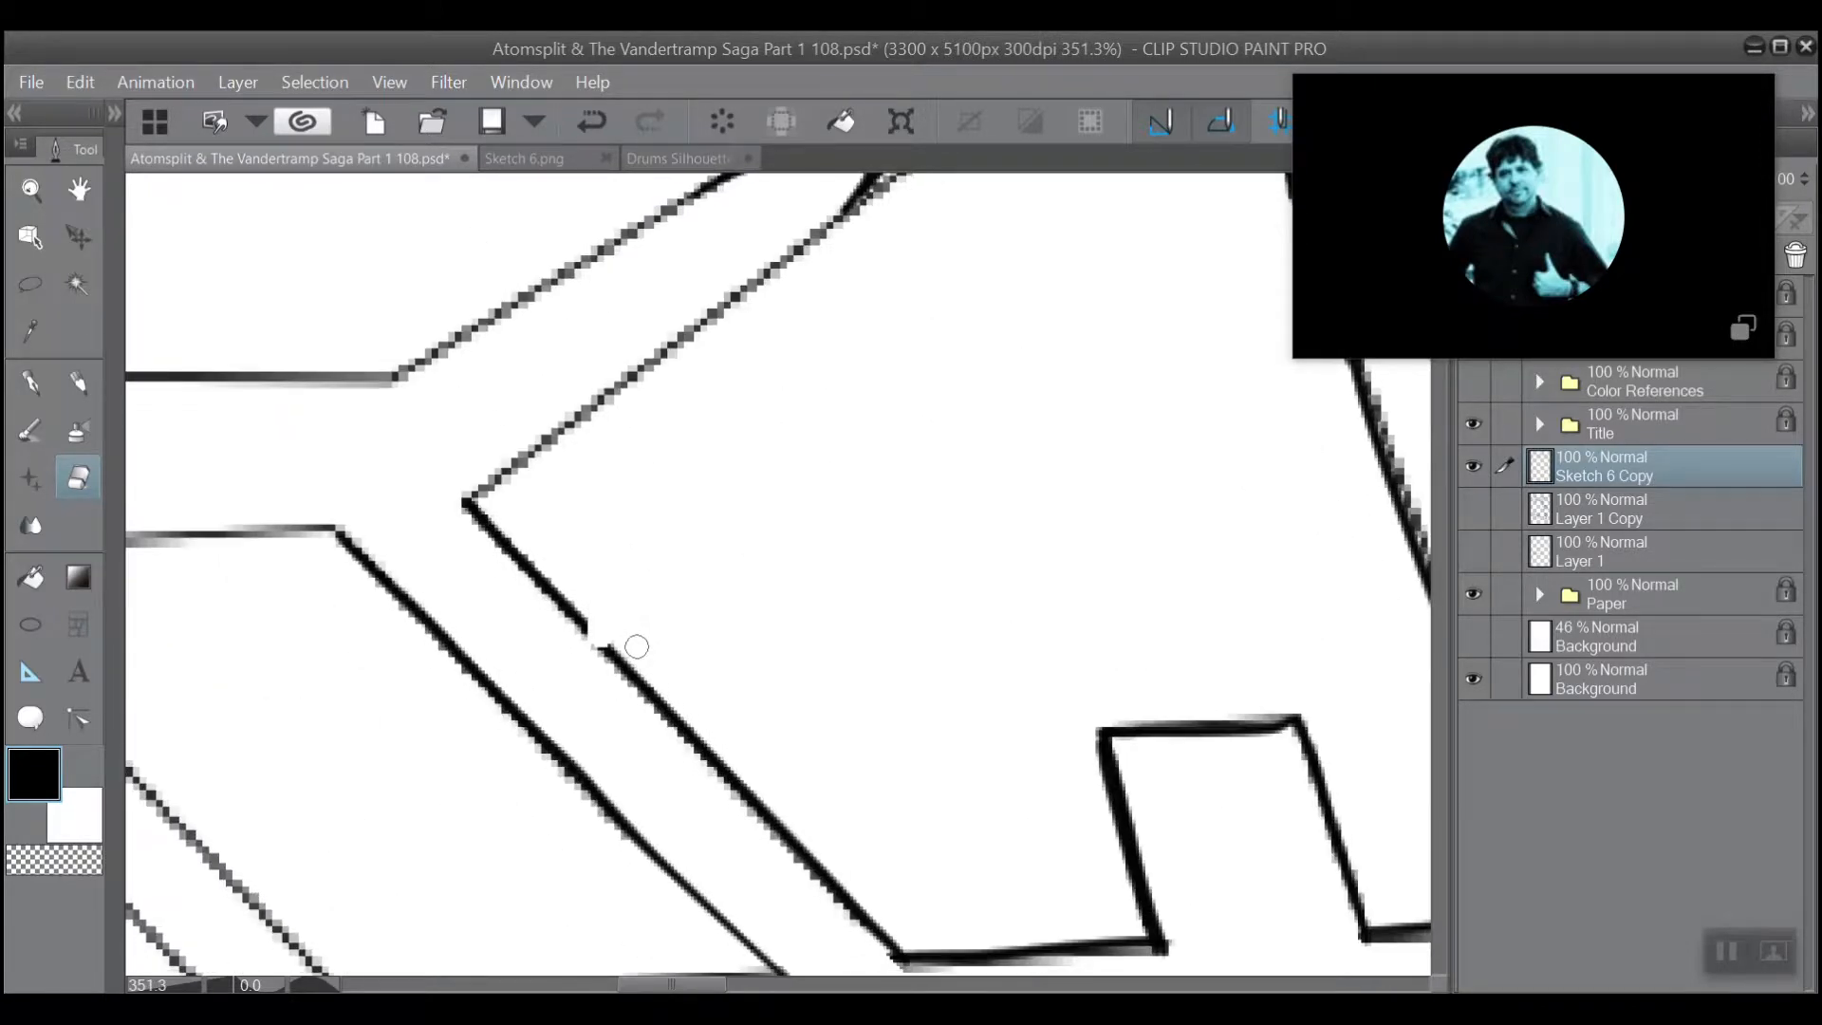
{"action": "left_click", "coordinate": [35, 383]}
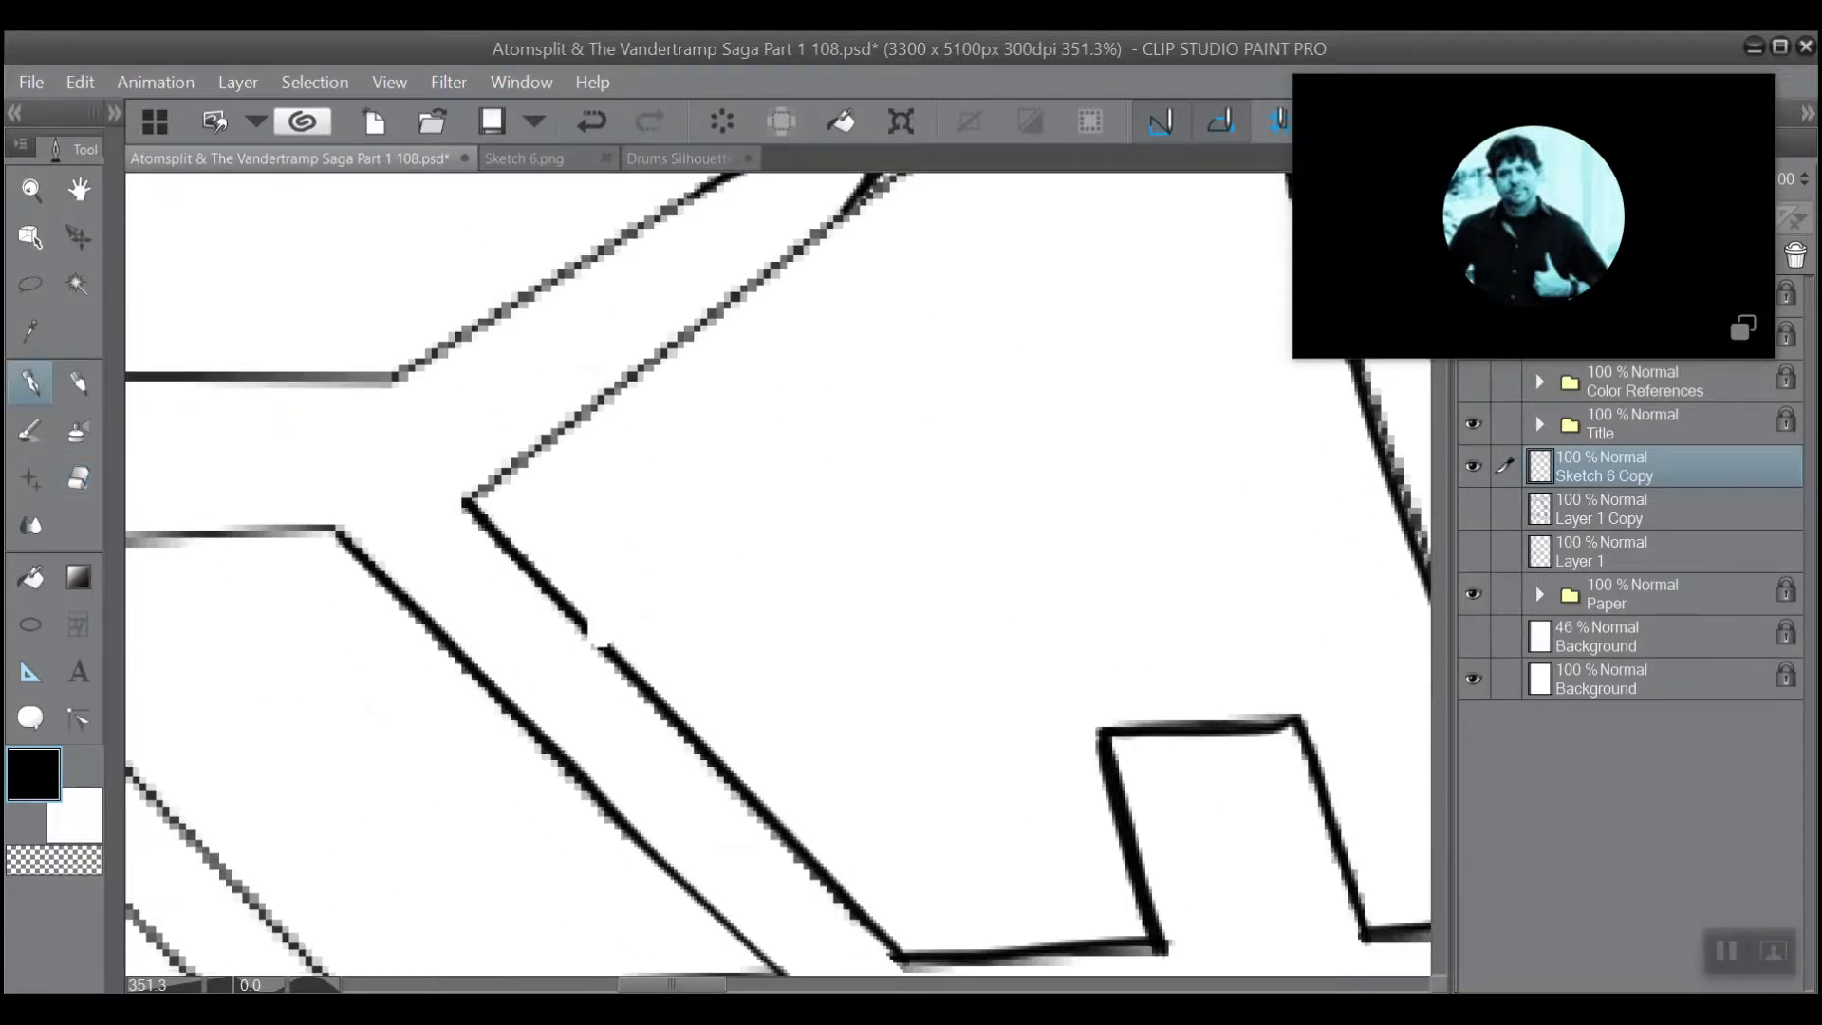
{"action": "mouse_move", "coordinate": [596, 640]}
{"action": "left_mouse_down"}
{"action": "mouse_move", "coordinate": [501, 696]}
{"action": "mouse_move", "coordinate": [510, 741]}
{"action": "left_mouse_up"}
Ink a heavier line along the lower edge of the forked support's angled arm, from its rounded tip to the leg corner.
{"action": "scroll", "coordinate": [528, 477], "scroll_direction": "down", "scroll_amount": 3}
{"action": "left_click_drag", "start_coordinate": [582, 278], "coordinate": [476, 354]}
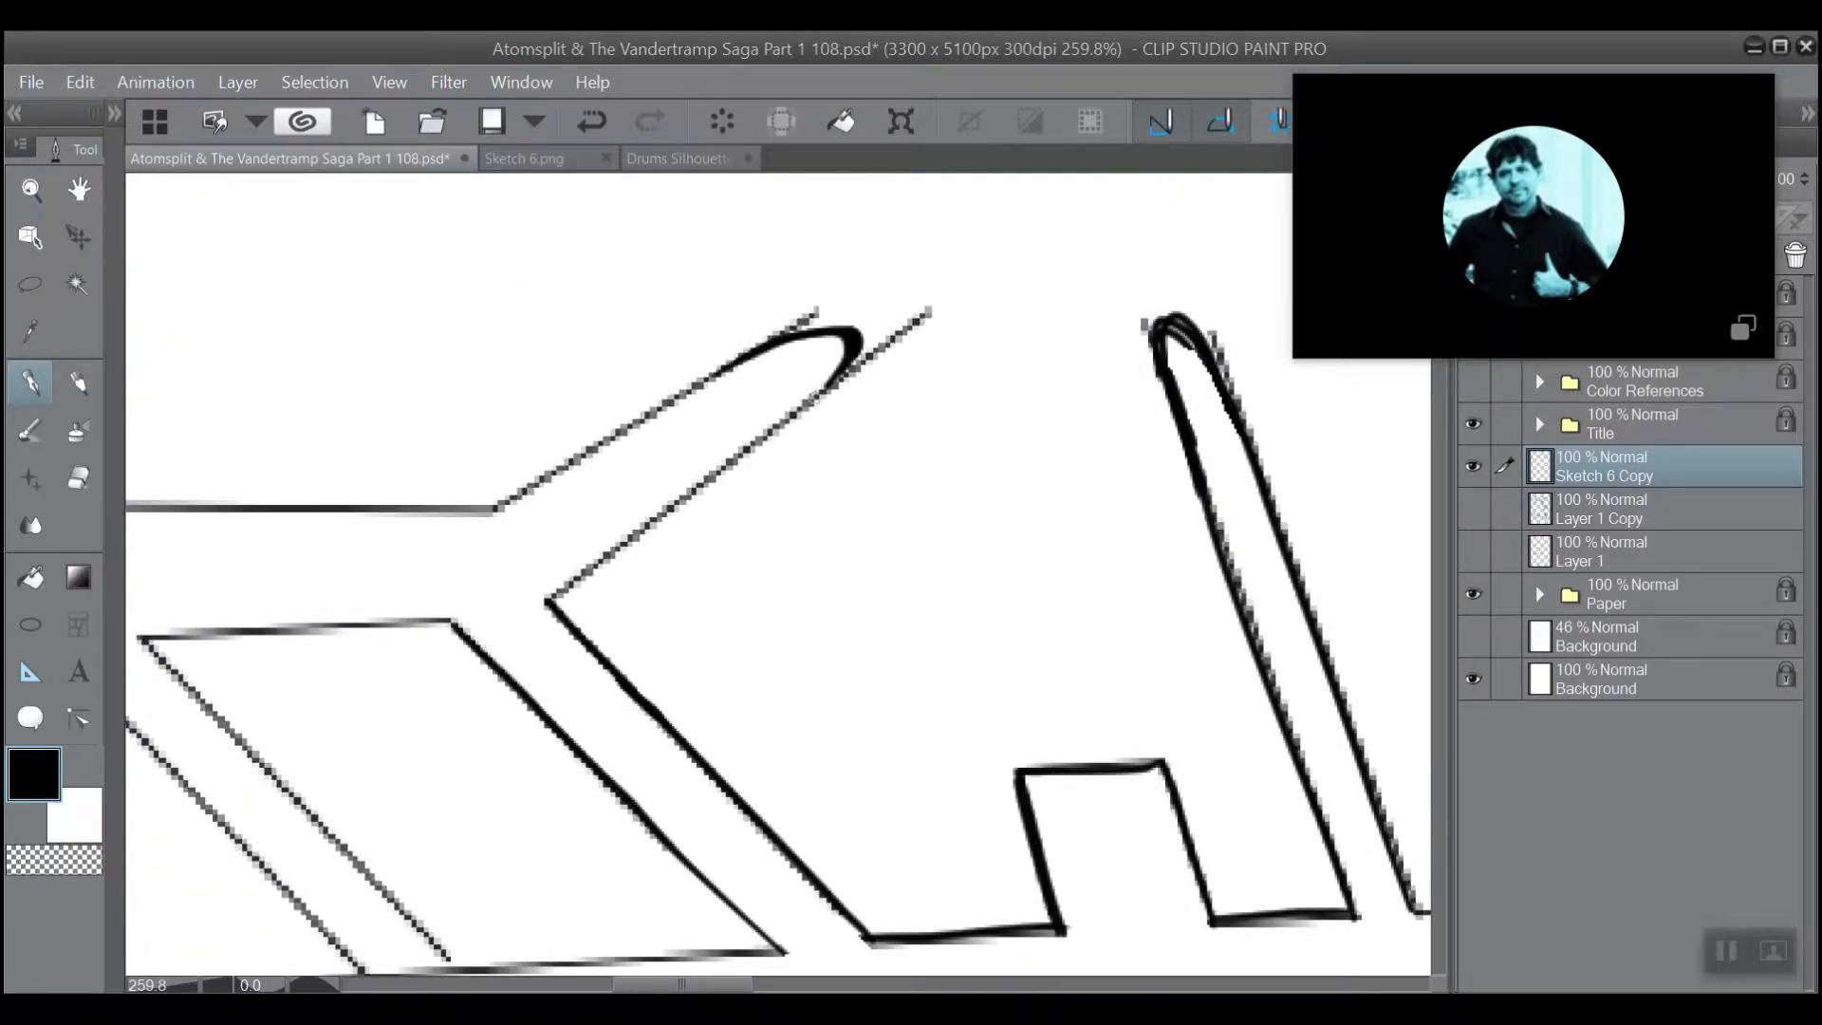
{"action": "left_click_drag", "start_coordinate": [819, 388], "coordinate": [548, 594]}
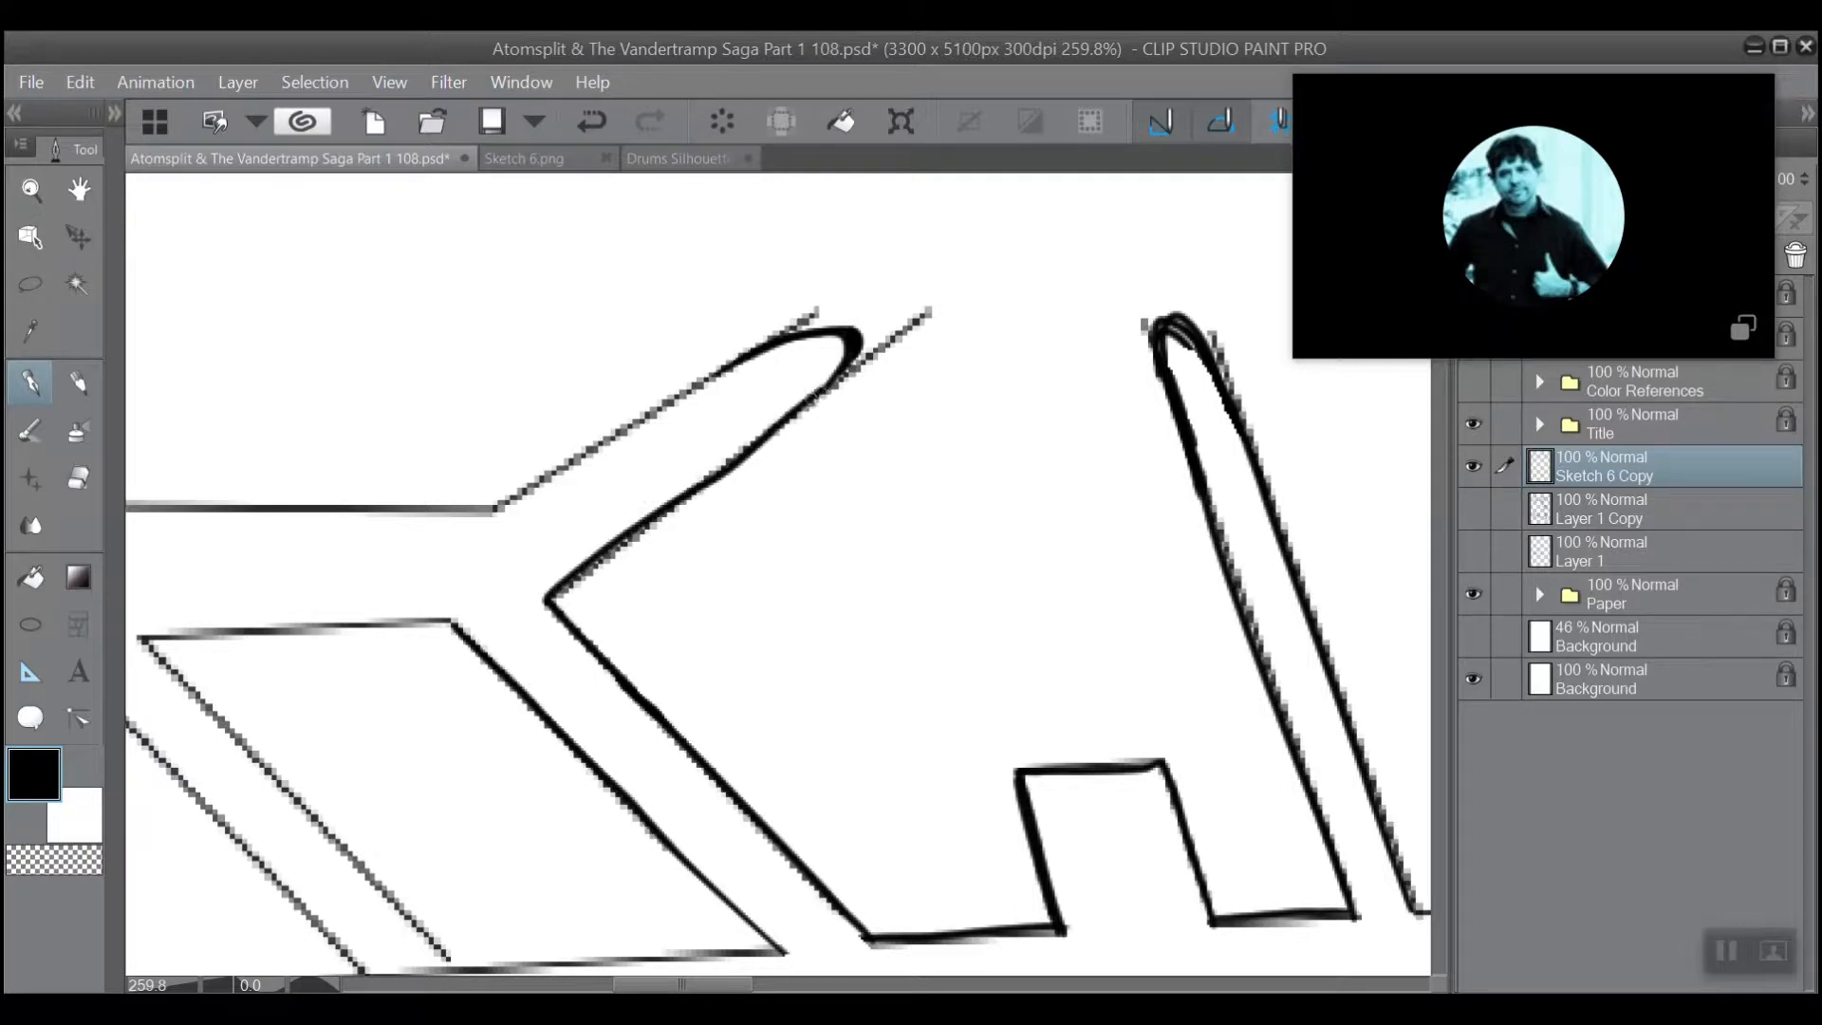
{"action": "left_click_drag", "start_coordinate": [818, 388], "coordinate": [551, 598]}
{"action": "left_click_drag", "start_coordinate": [826, 386], "coordinate": [658, 513]}
Ink a heavier line along the upper edge of the forked support's arm, from the beam corner to the rounded tip.
{"action": "scroll", "coordinate": [723, 542], "scroll_direction": "down", "scroll_amount": 1}
{"action": "scroll", "coordinate": [731, 546], "scroll_direction": "down", "scroll_amount": 1}
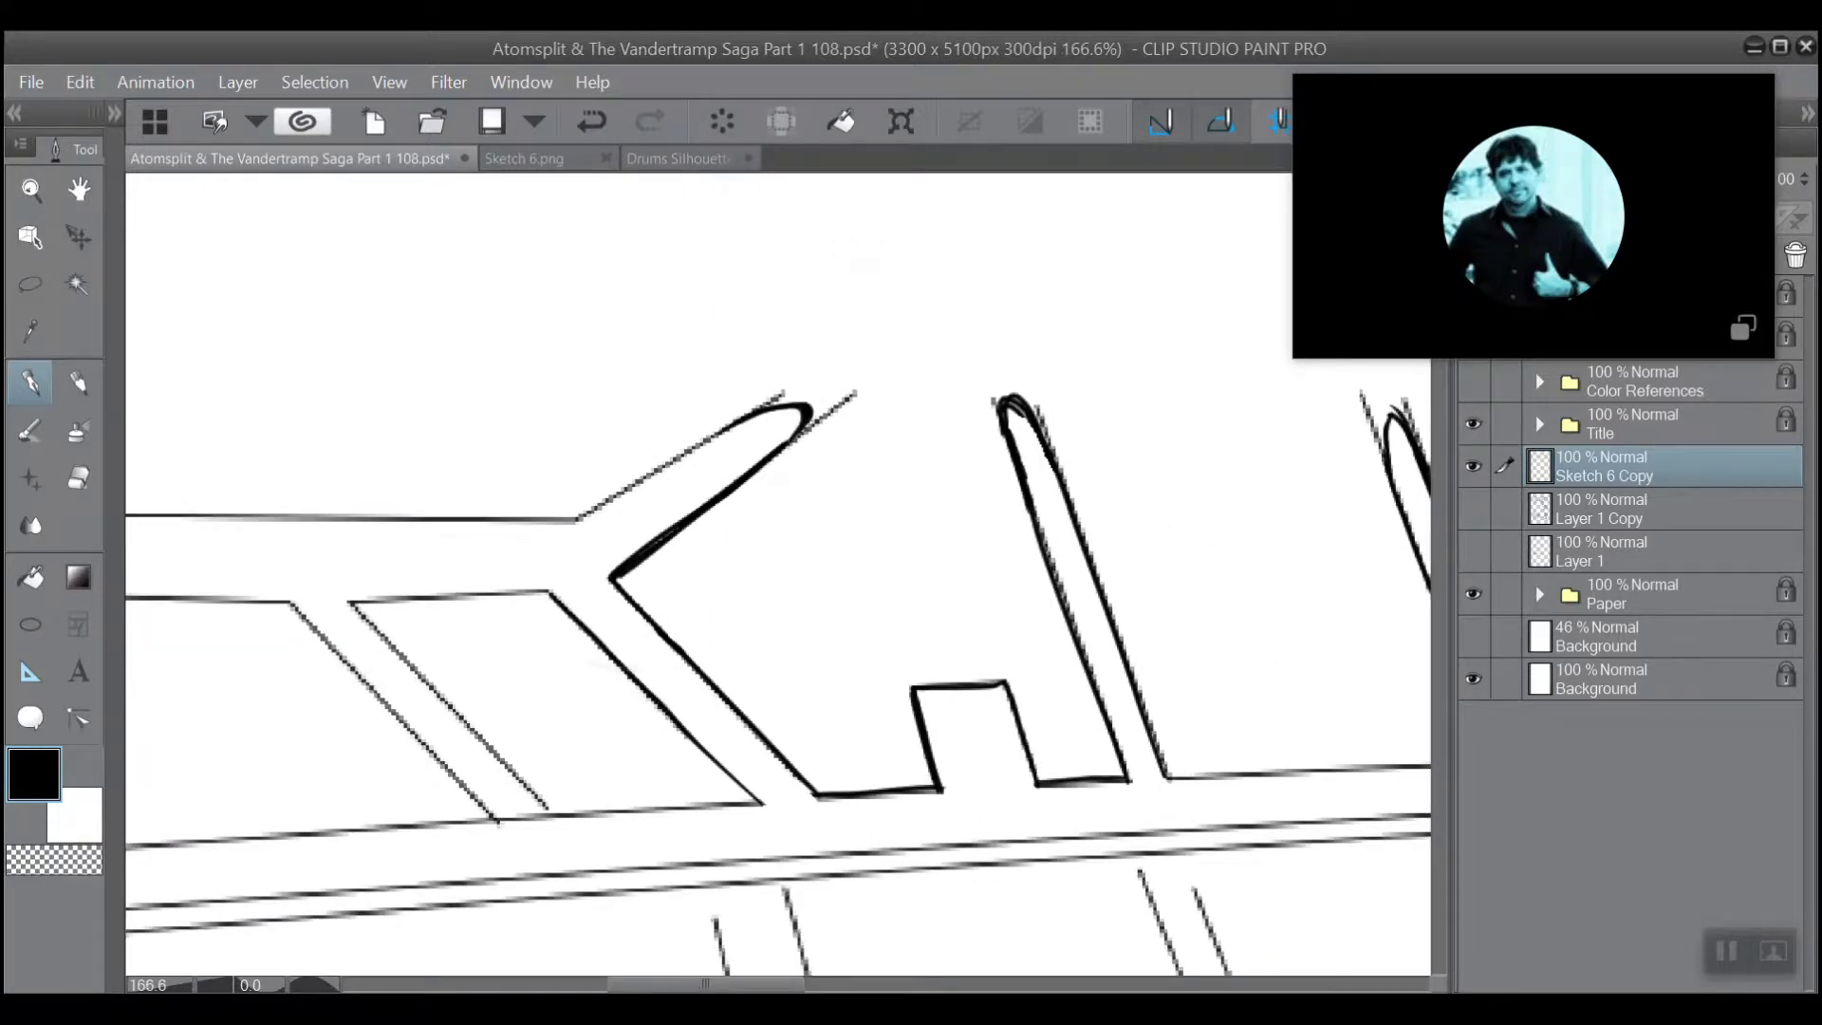
{"action": "scroll", "coordinate": [664, 427], "scroll_direction": "up", "scroll_amount": 3}
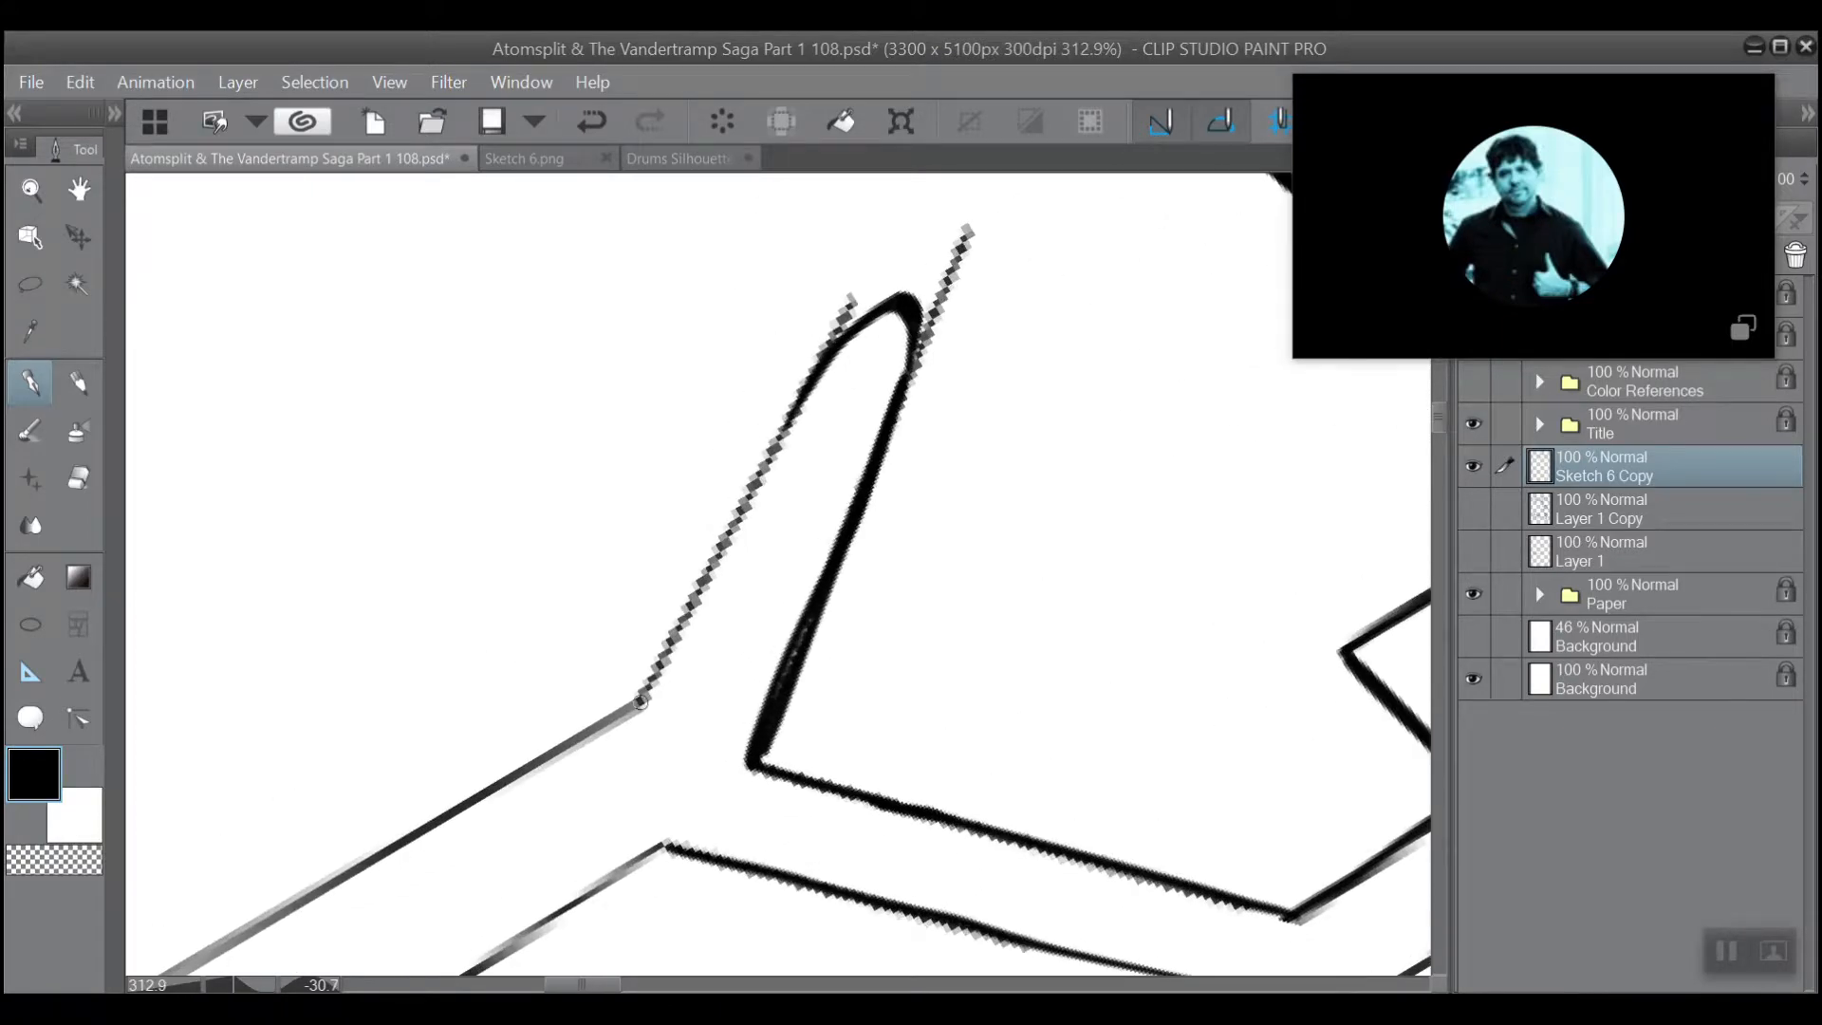
{"action": "left_click_drag", "start_coordinate": [634, 710], "coordinate": [861, 324]}
Ink a heavier line over the side of the neighbouring slanted brace that faces the forked support, down to the rail.
{"action": "scroll", "coordinate": [755, 560], "scroll_direction": "down", "scroll_amount": 1}
{"action": "left_click_drag", "start_coordinate": [655, 717], "coordinate": [686, 502]}
{"action": "left_click_drag", "start_coordinate": [608, 674], "coordinate": [533, 510]}
{"action": "mouse_move", "coordinate": [393, 315]}
{"action": "left_mouse_down"}
{"action": "mouse_move", "coordinate": [503, 285]}
{"action": "mouse_move", "coordinate": [444, 291]}
{"action": "left_mouse_up"}
{"action": "scroll", "coordinate": [475, 475], "scroll_direction": "up", "scroll_amount": 3}
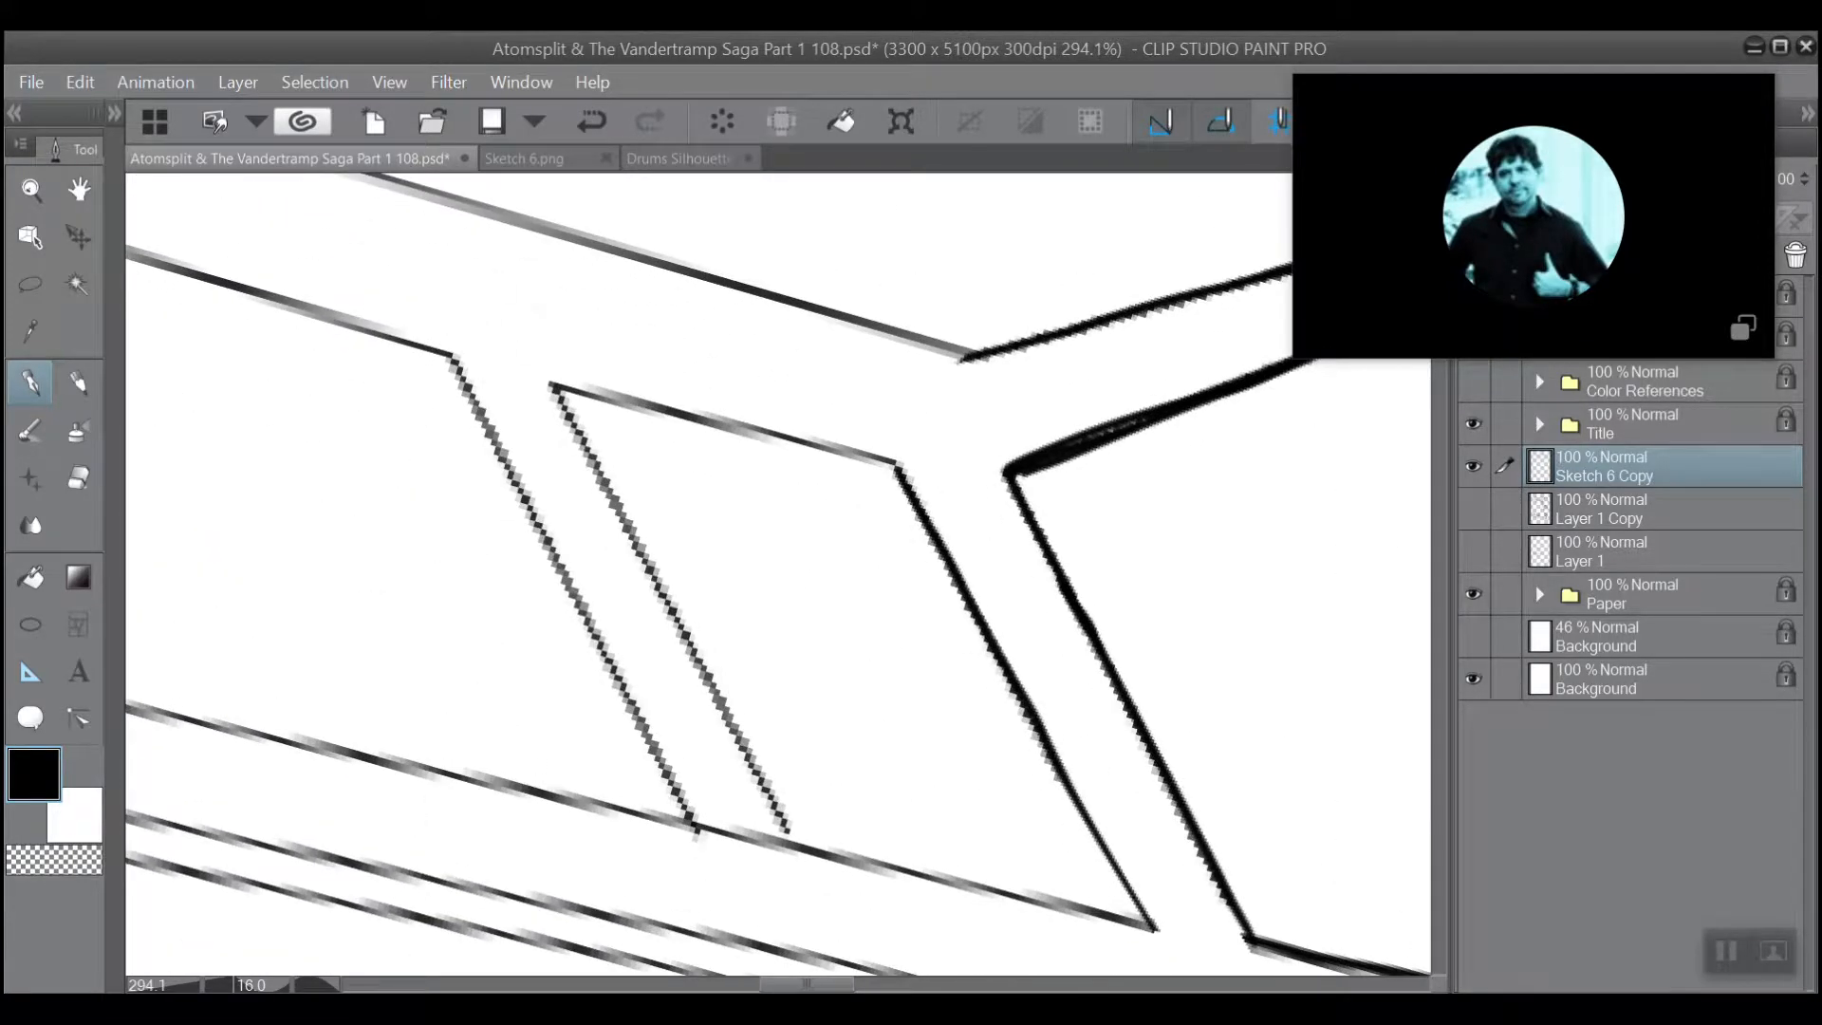
{"action": "scroll", "coordinate": [475, 475], "scroll_direction": "down", "scroll_amount": 1}
{"action": "mouse_move", "coordinate": [548, 405]}
{"action": "left_mouse_down"}
{"action": "mouse_move", "coordinate": [598, 440]}
{"action": "mouse_move", "coordinate": [522, 387]}
{"action": "mouse_move", "coordinate": [584, 853]}
{"action": "mouse_move", "coordinate": [535, 424]}
{"action": "left_mouse_up"}
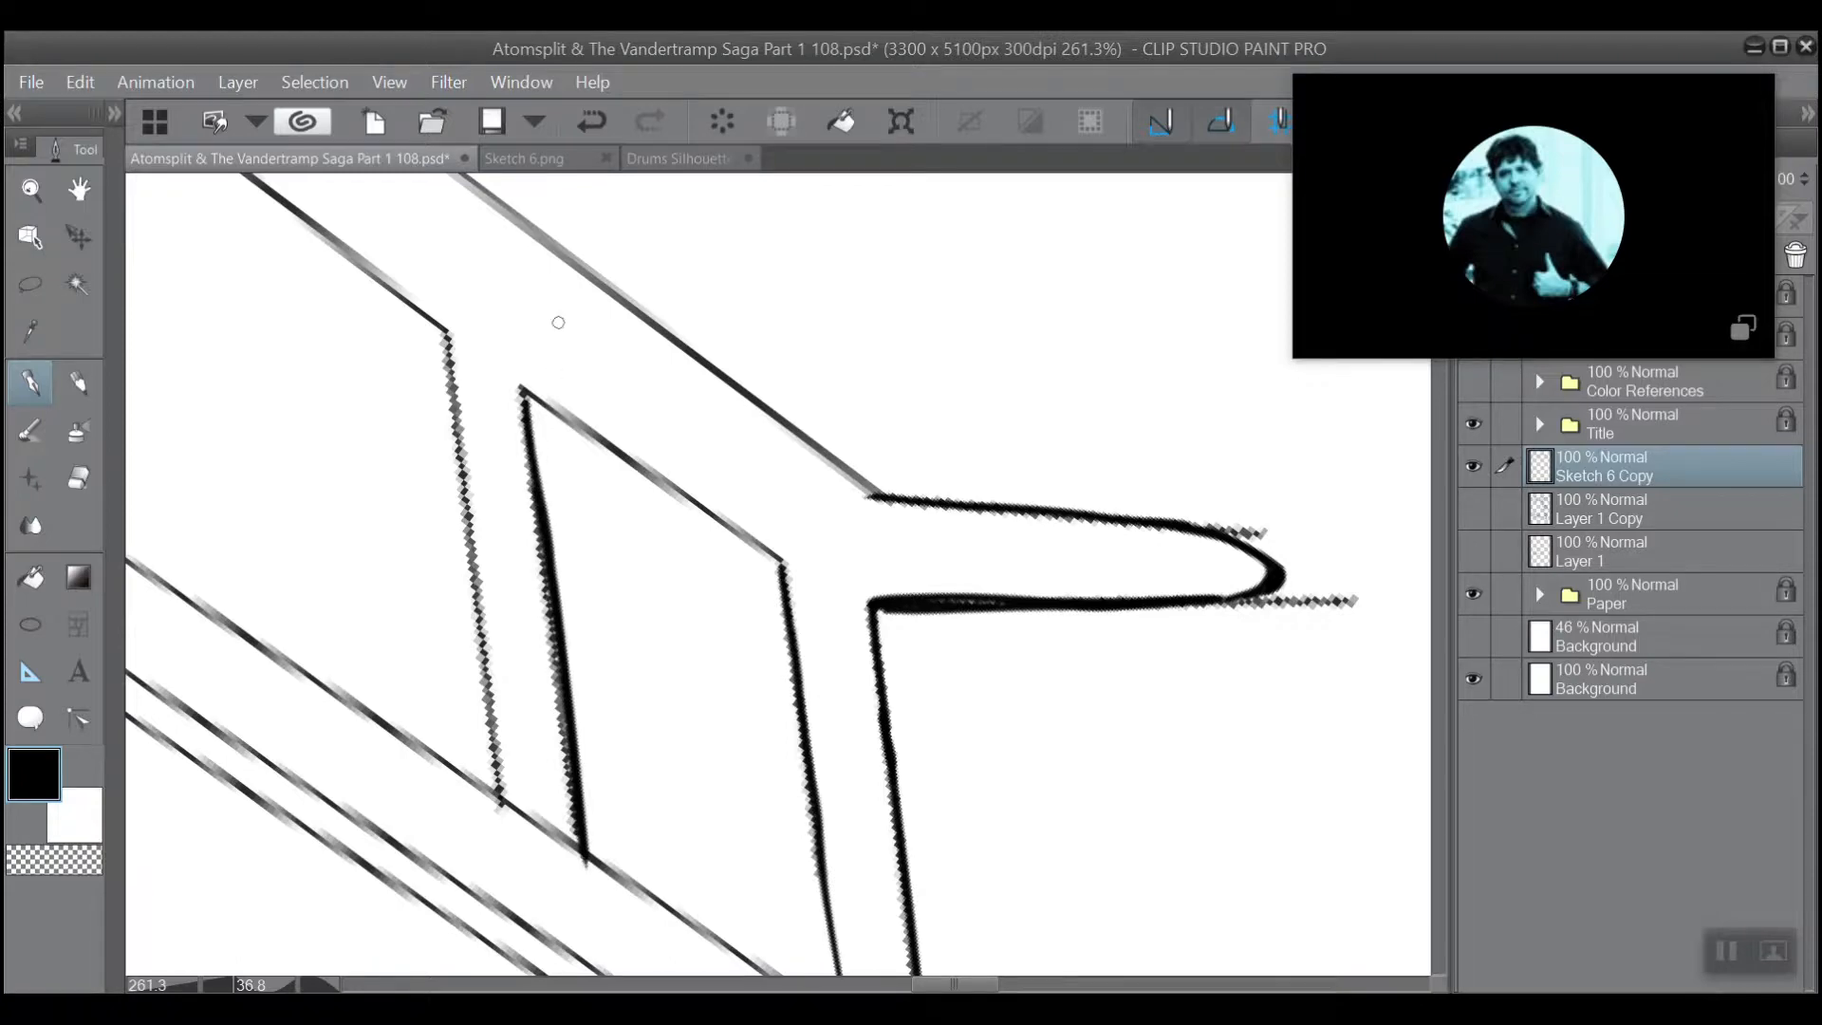
Ink a heavier line along the beam's lower edge between the slanted brace and the forked support's leg.
{"action": "scroll", "coordinate": [574, 531], "scroll_direction": "down", "scroll_amount": 2}
{"action": "scroll", "coordinate": [517, 484], "scroll_direction": "up", "scroll_amount": 3}
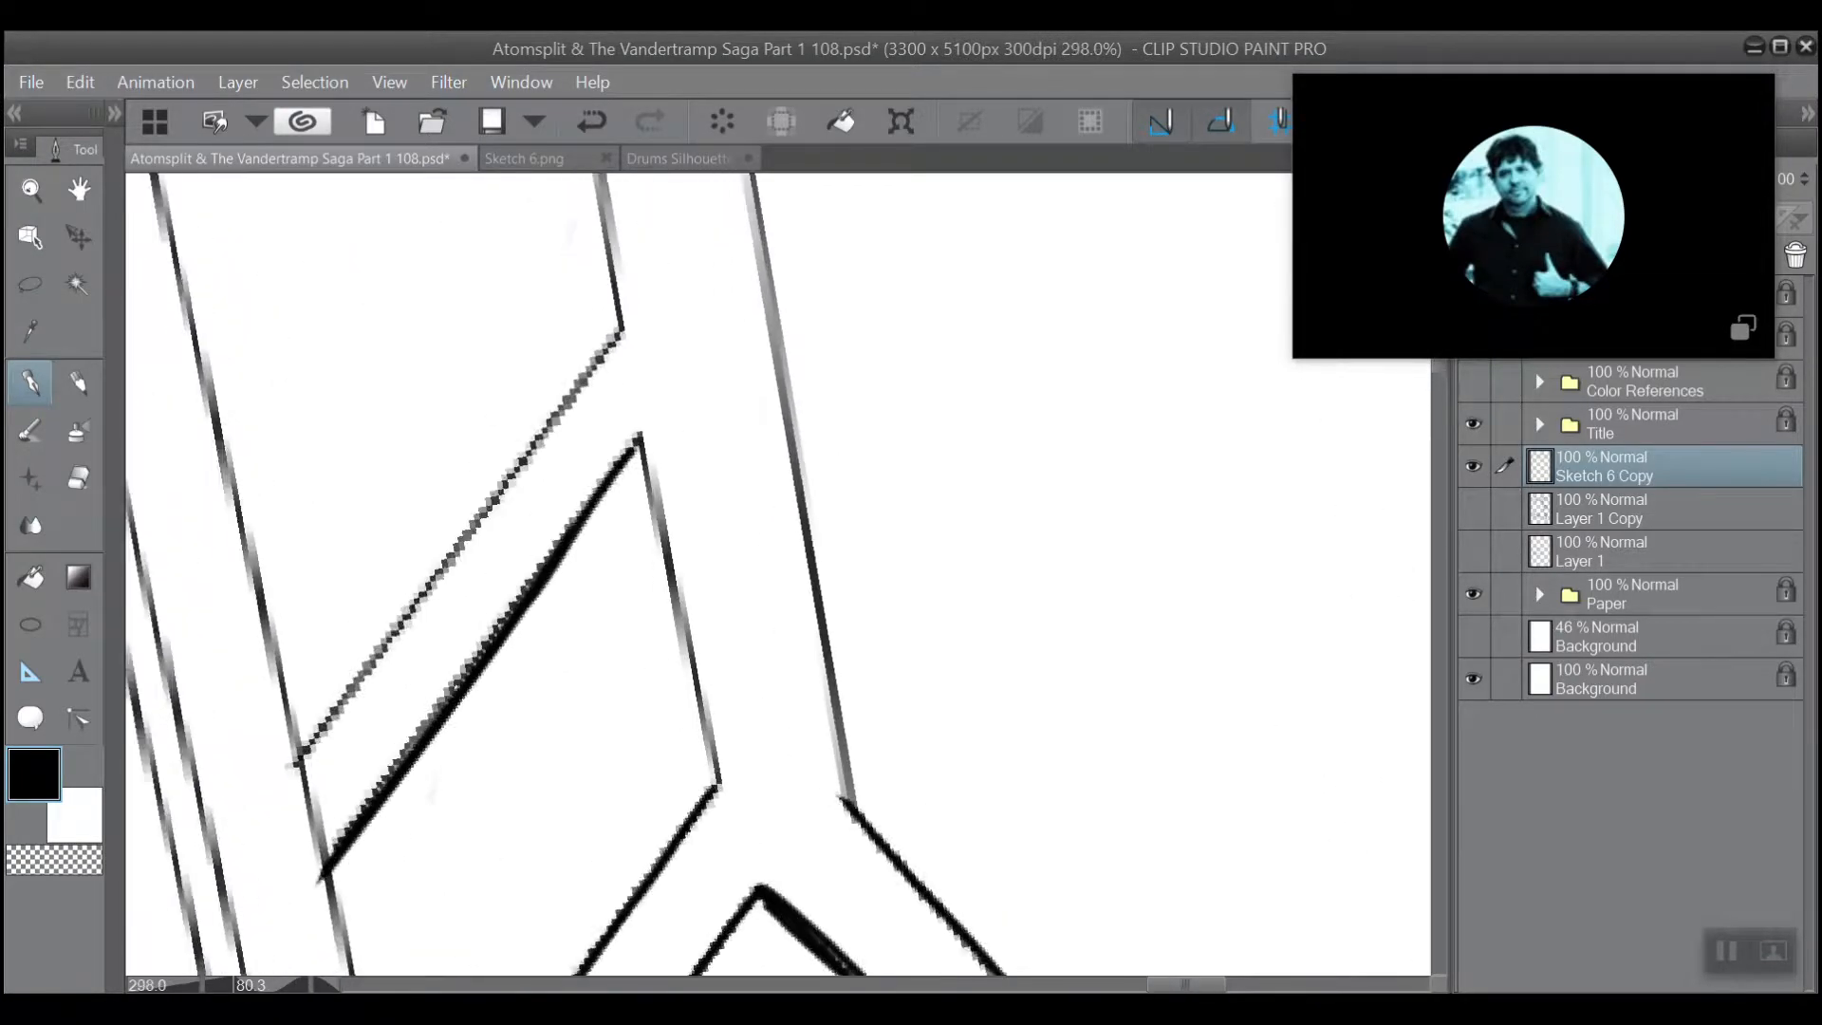
{"action": "scroll", "coordinate": [503, 474], "scroll_direction": "up", "scroll_amount": 1}
{"action": "mouse_move", "coordinate": [726, 808]}
{"action": "left_mouse_down"}
{"action": "mouse_move", "coordinate": [650, 449]}
{"action": "mouse_move", "coordinate": [722, 729]}
{"action": "mouse_move", "coordinate": [719, 439]}
{"action": "left_mouse_up"}
Erase the rail's upper line between the base of the forked support's leg and the slanted brace.
{"action": "scroll", "coordinate": [536, 465], "scroll_direction": "down", "scroll_amount": 3}
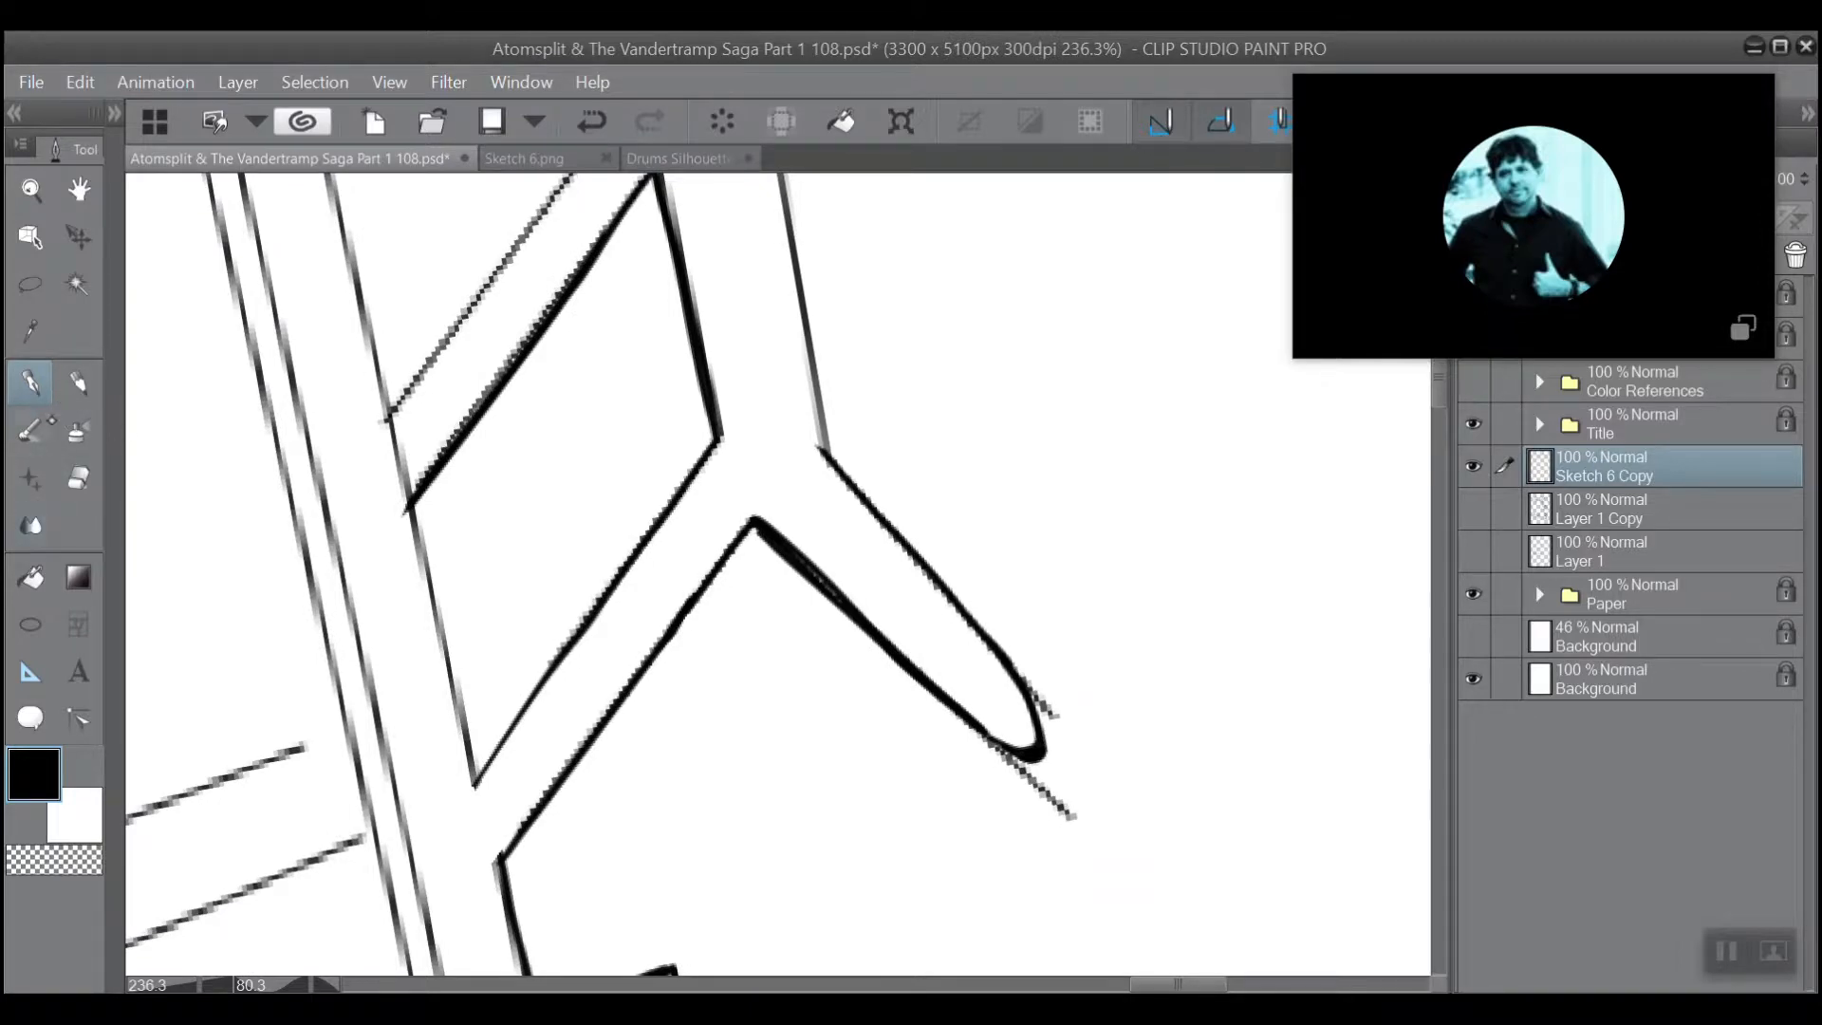
{"action": "left_click", "coordinate": [78, 477]}
{"action": "left_click_drag", "start_coordinate": [475, 733], "coordinate": [477, 726]}
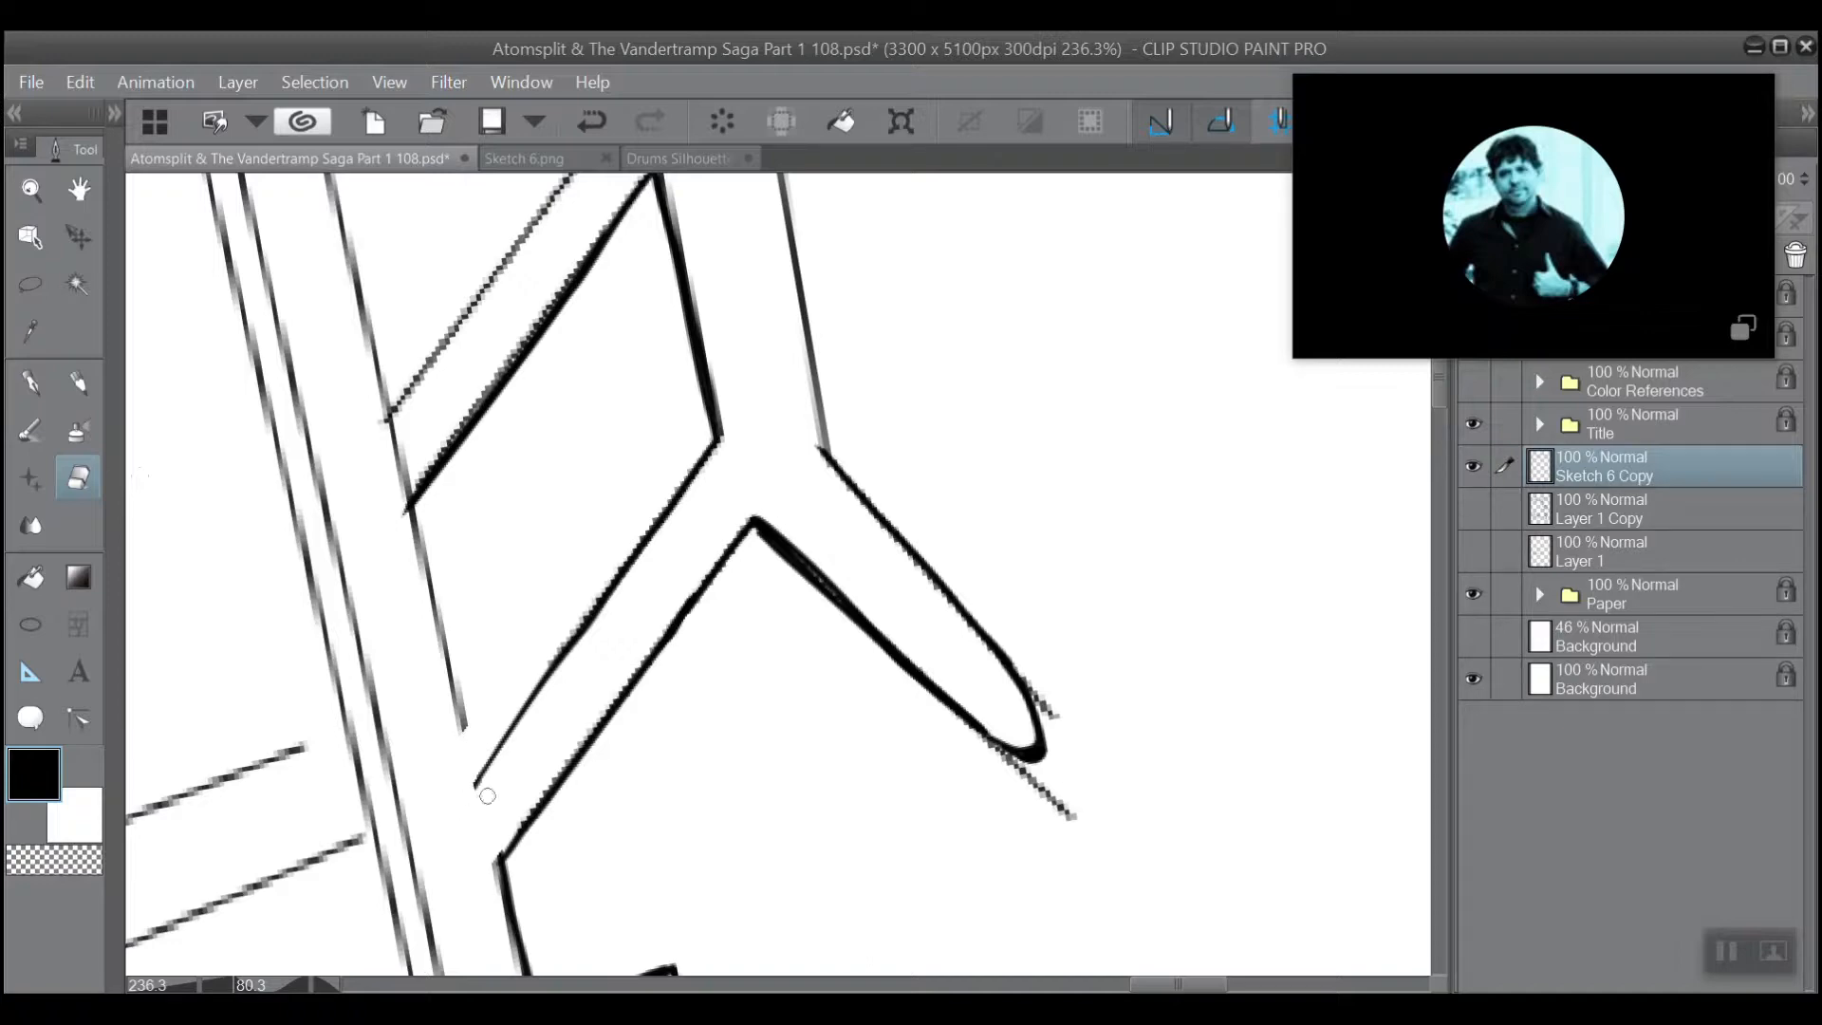
{"action": "mouse_move", "coordinate": [463, 727]}
{"action": "left_mouse_down"}
{"action": "mouse_move", "coordinate": [463, 681]}
{"action": "mouse_move", "coordinate": [430, 667]}
{"action": "mouse_move", "coordinate": [439, 548]}
{"action": "mouse_move", "coordinate": [400, 570]}
{"action": "mouse_move", "coordinate": [432, 507]}
{"action": "left_mouse_up"}
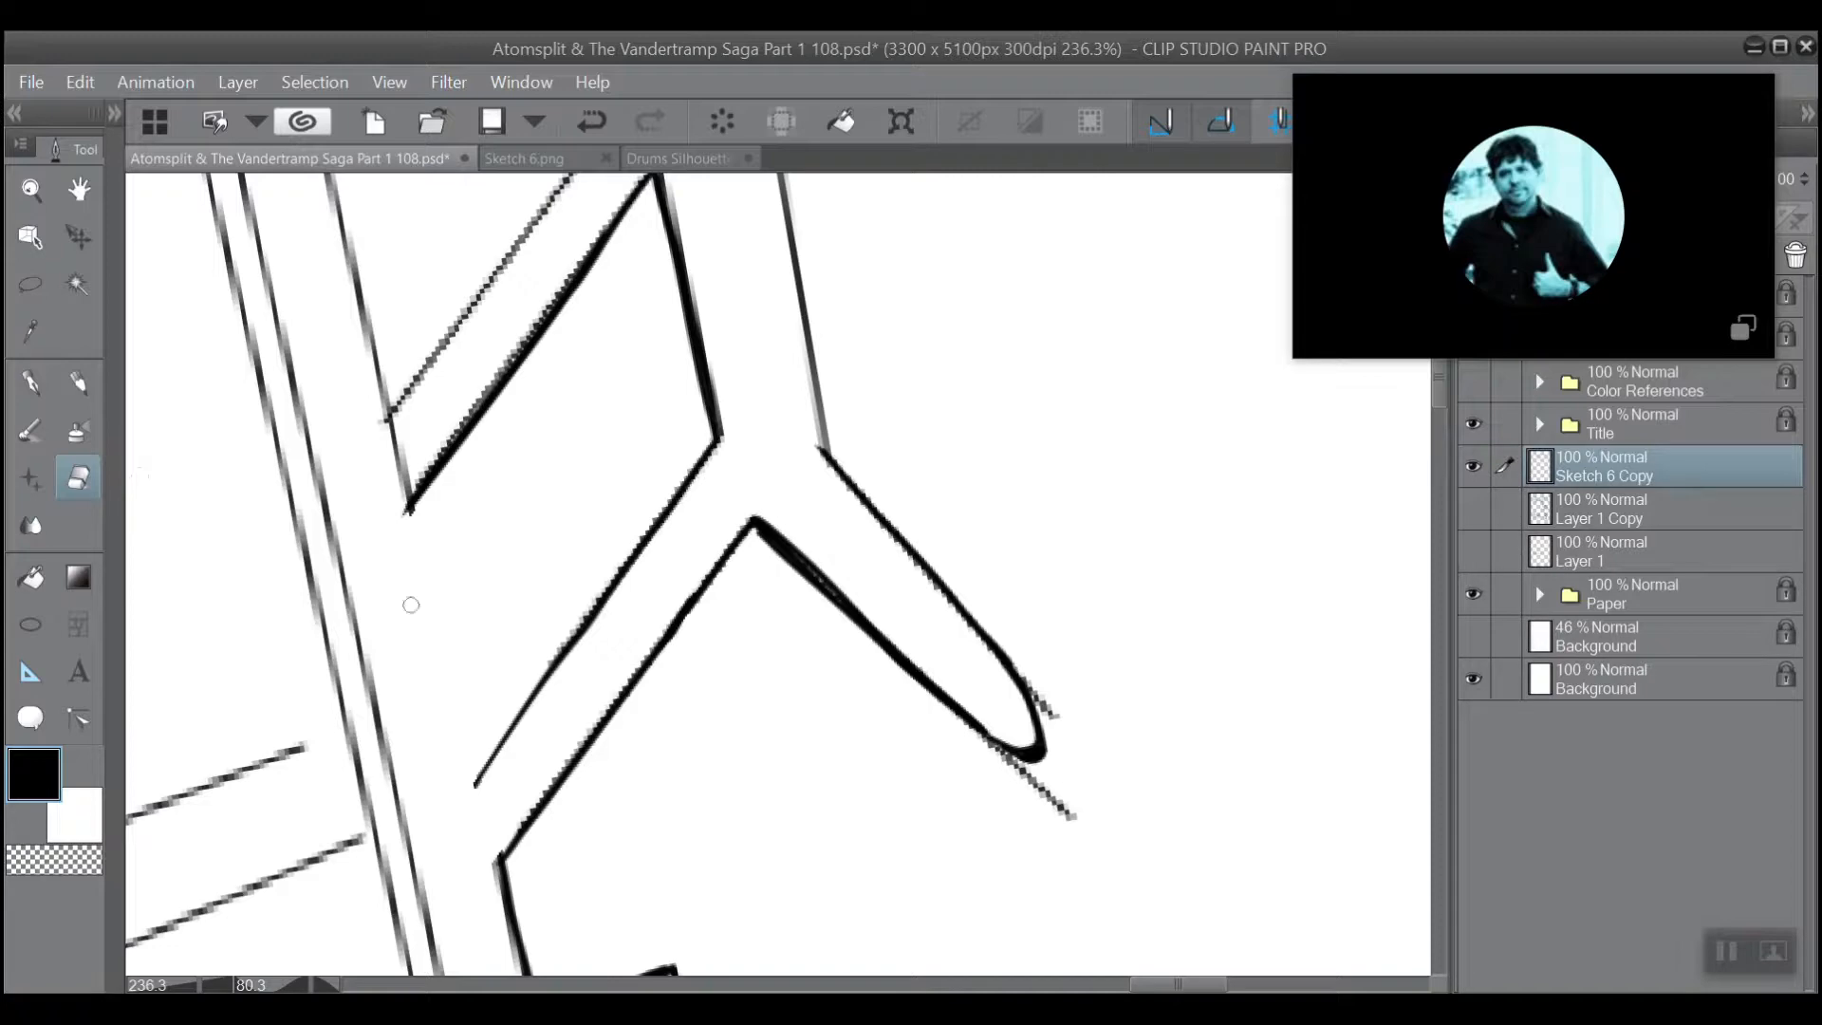
Ink heavier lines across the slanted brace's base and along its far side up to the beam, redoing the uneven side stroke.
{"action": "mouse_move", "coordinate": [463, 446]}
{"action": "left_mouse_down"}
{"action": "mouse_move", "coordinate": [649, 833]}
{"action": "mouse_move", "coordinate": [697, 991]}
{"action": "mouse_move", "coordinate": [603, 846]}
{"action": "left_mouse_up"}
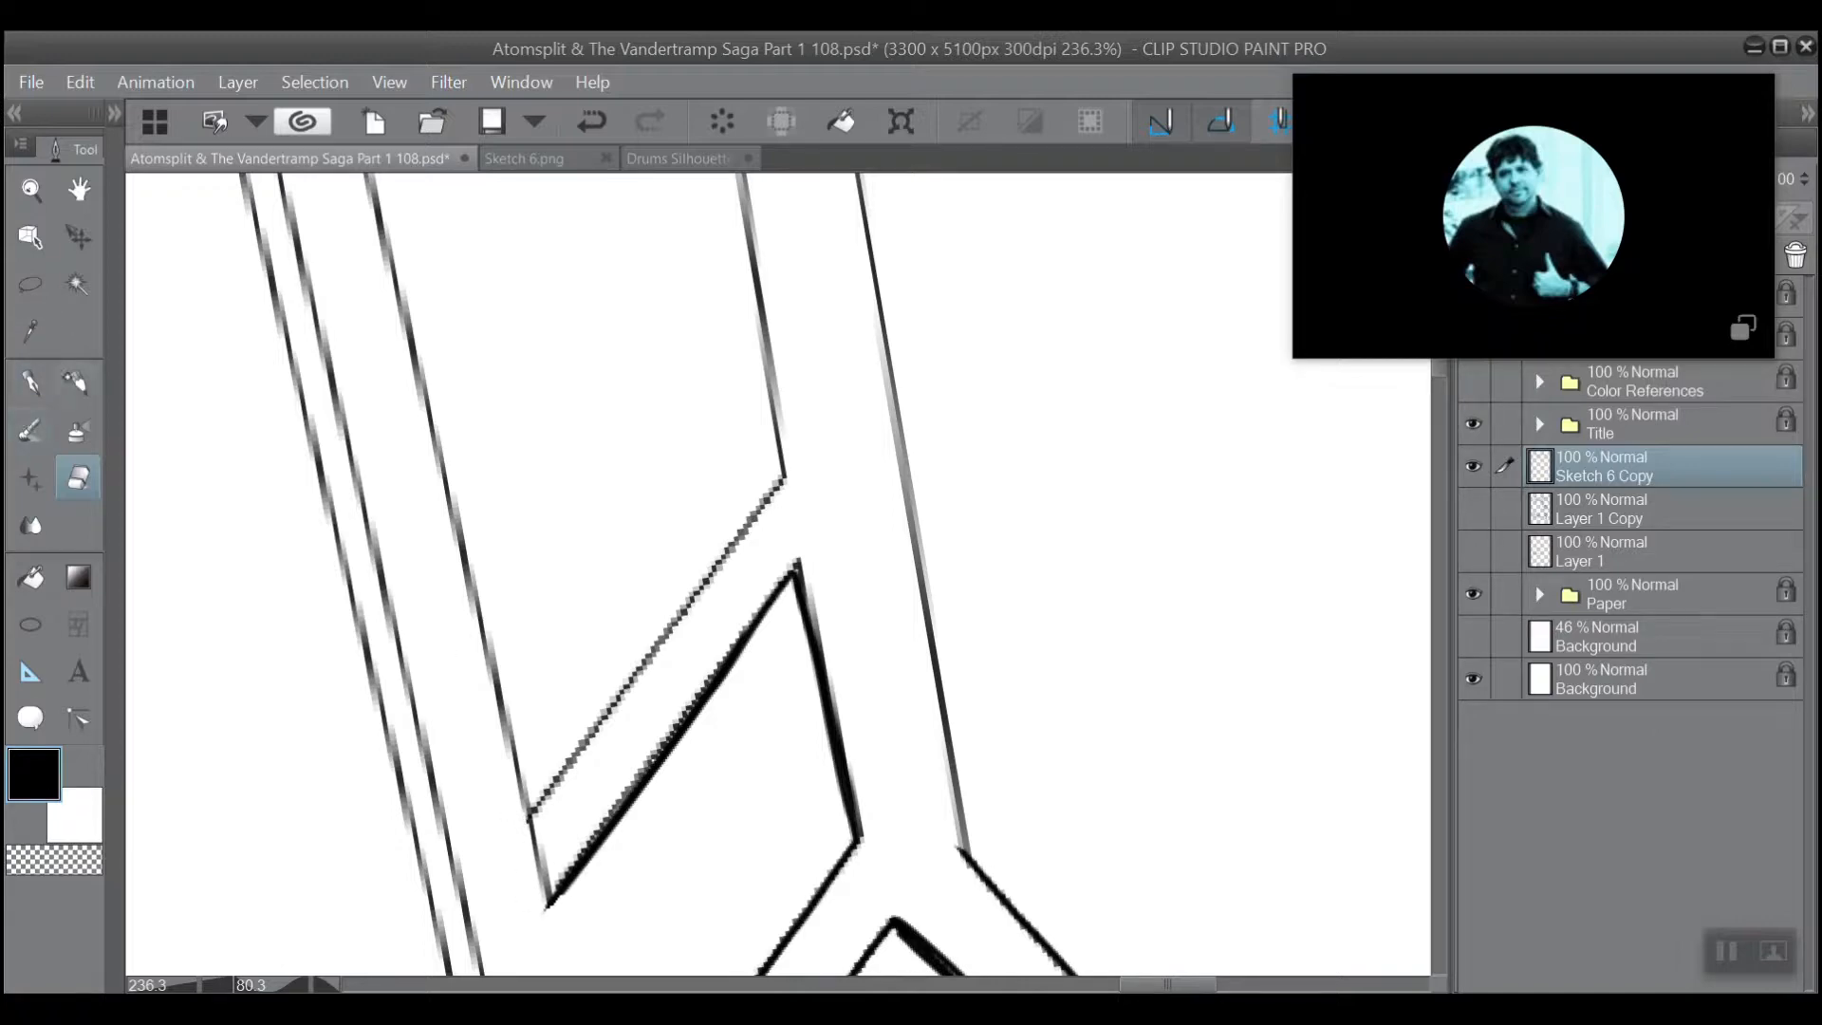
{"action": "left_click", "coordinate": [30, 383]}
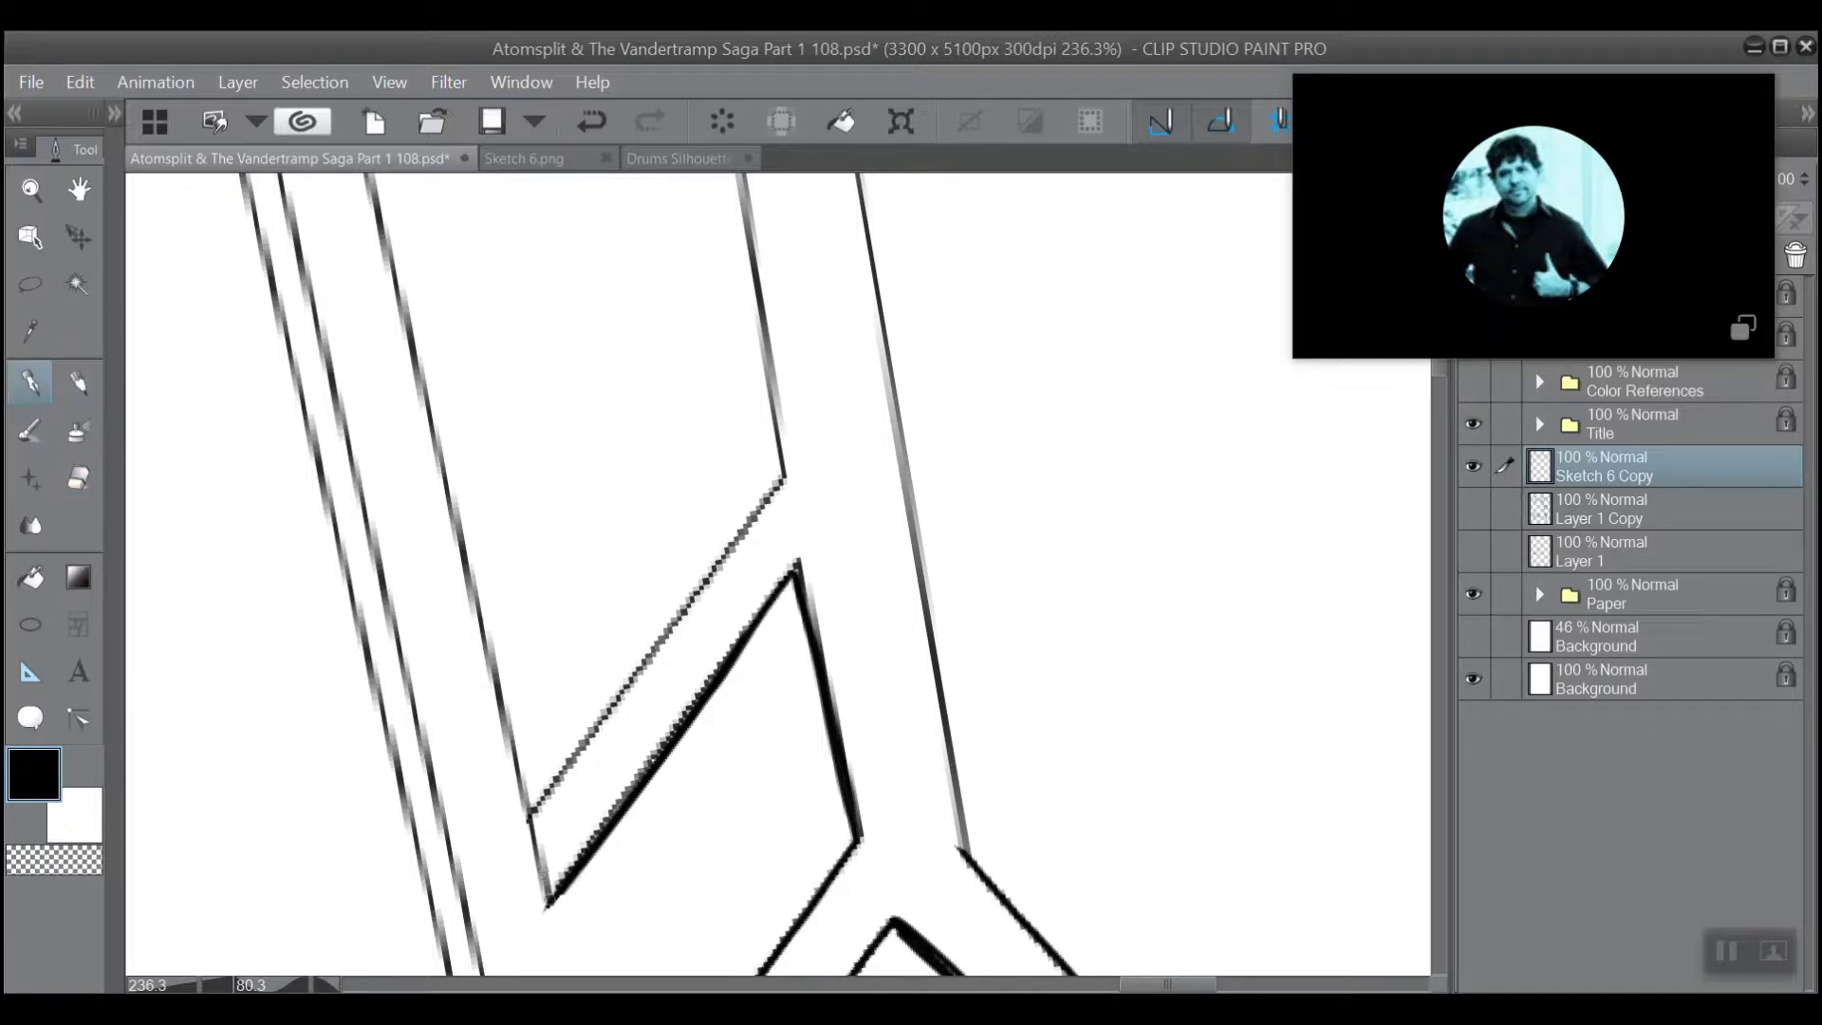
{"action": "left_click_drag", "start_coordinate": [549, 898], "coordinate": [530, 809]}
{"action": "left_click_drag", "start_coordinate": [775, 484], "coordinate": [550, 790]}
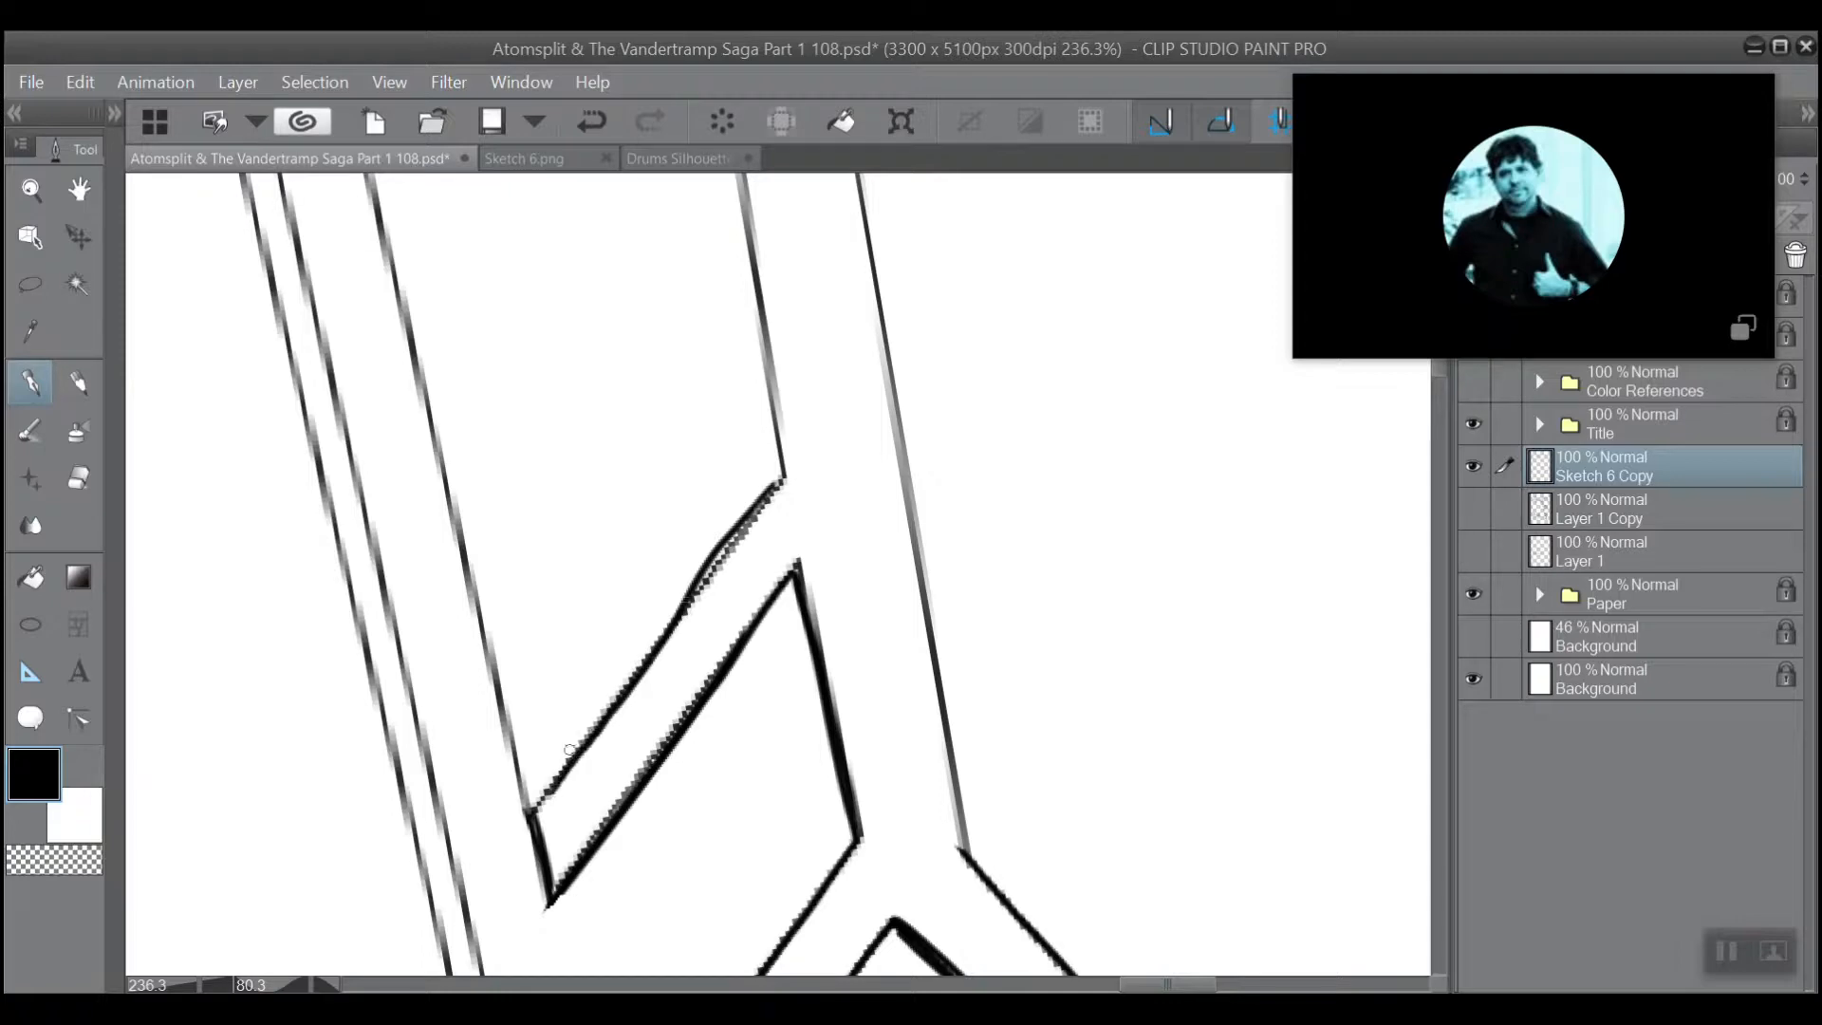
{"action": "left_click", "coordinate": [591, 121]}
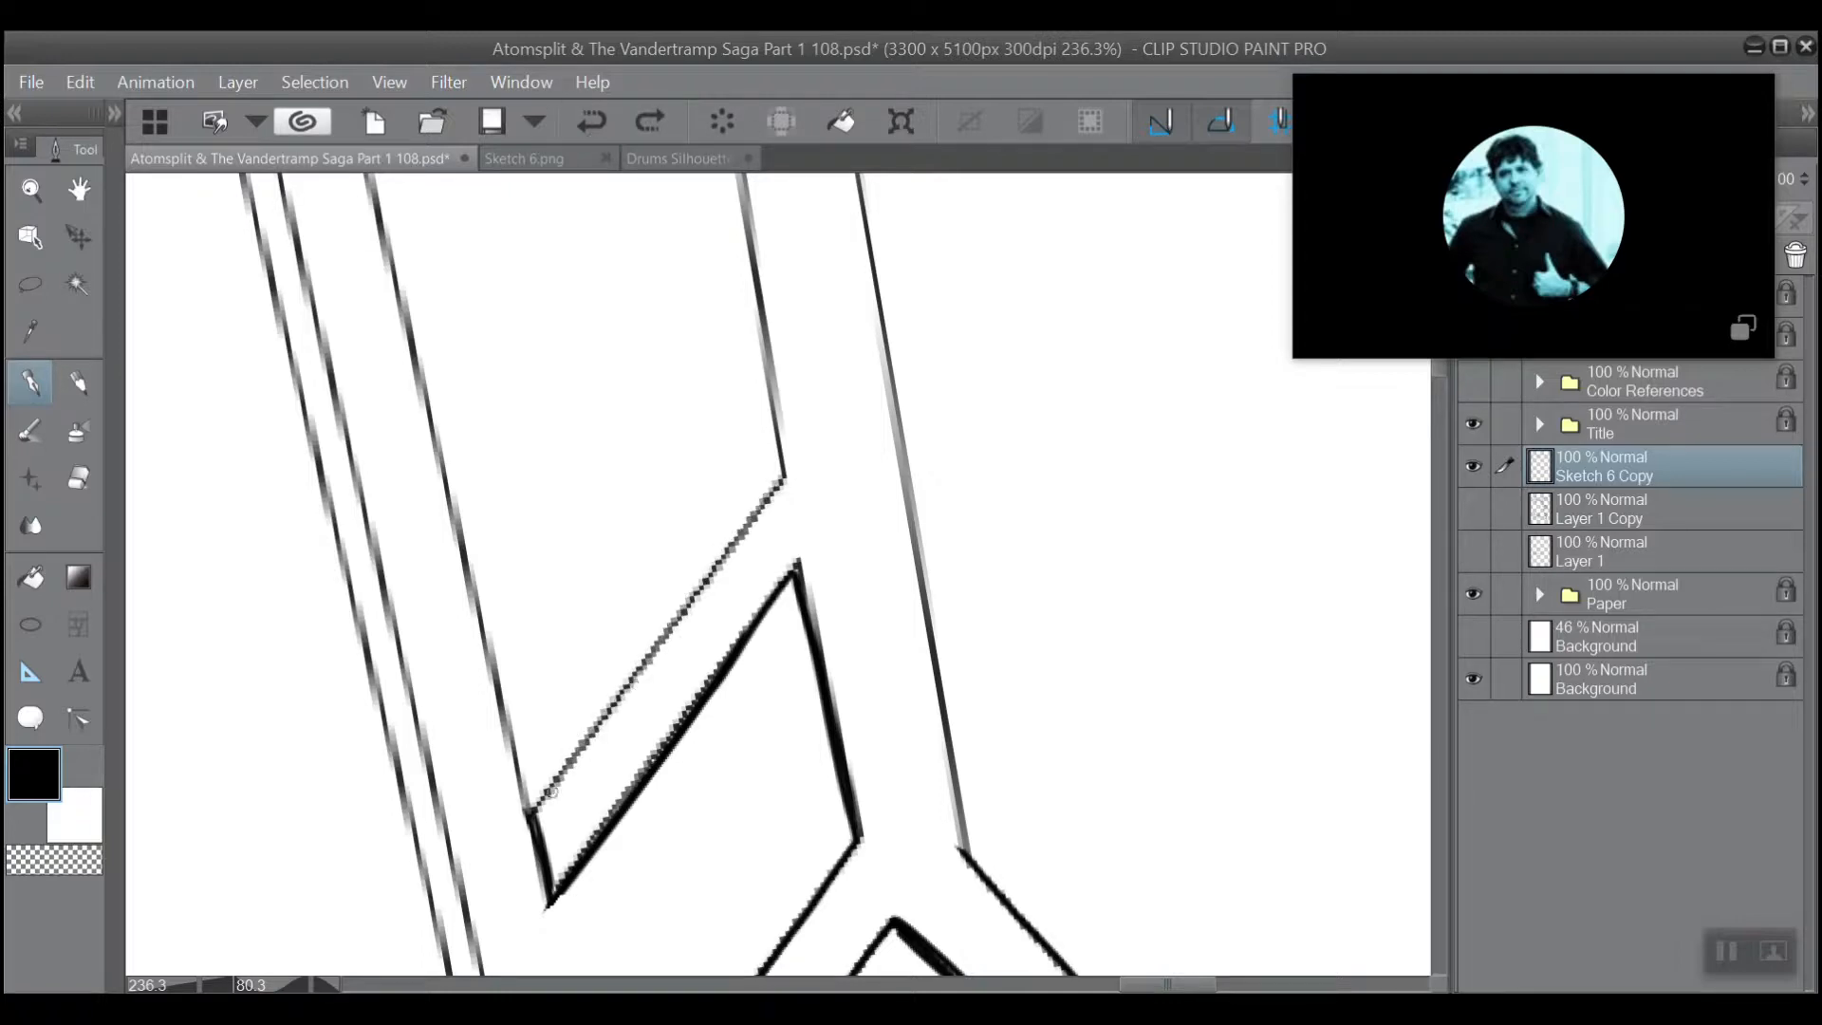
{"action": "left_click_drag", "start_coordinate": [531, 805], "coordinate": [729, 544]}
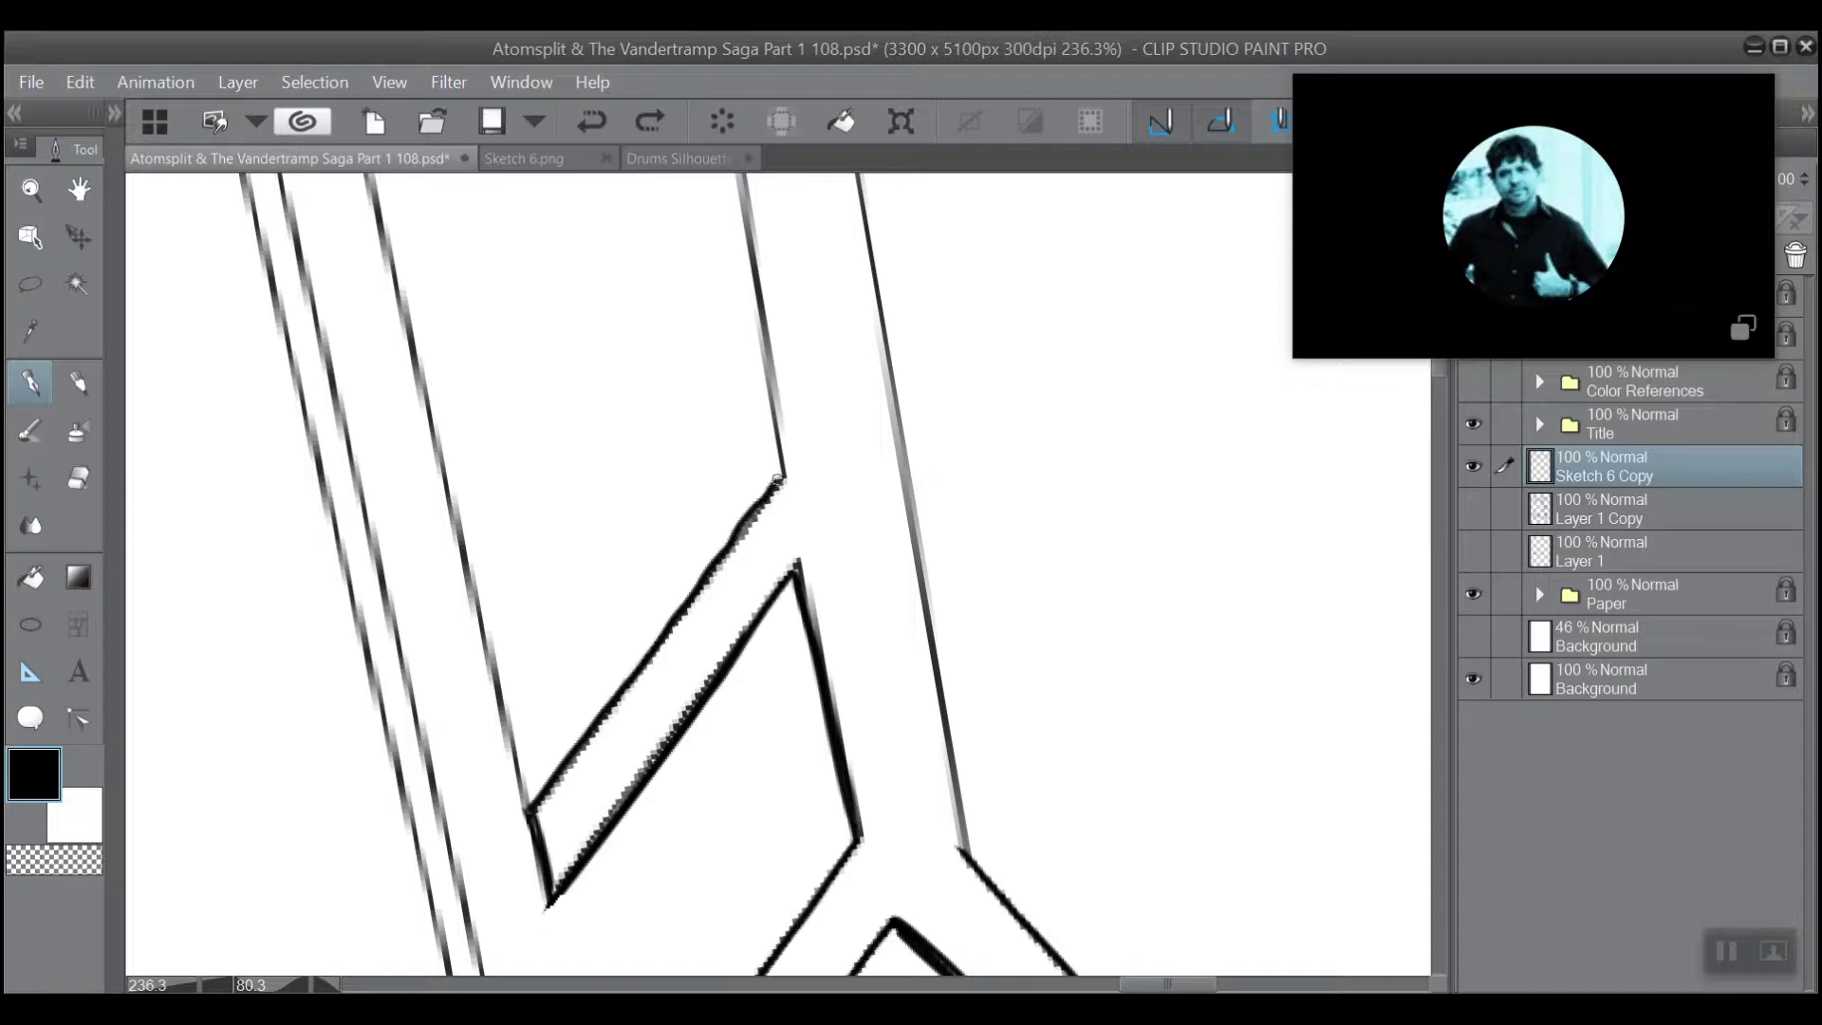
{"action": "left_click_drag", "start_coordinate": [777, 480], "coordinate": [783, 474]}
{"action": "left_click_drag", "start_coordinate": [765, 378], "coordinate": [803, 664]}
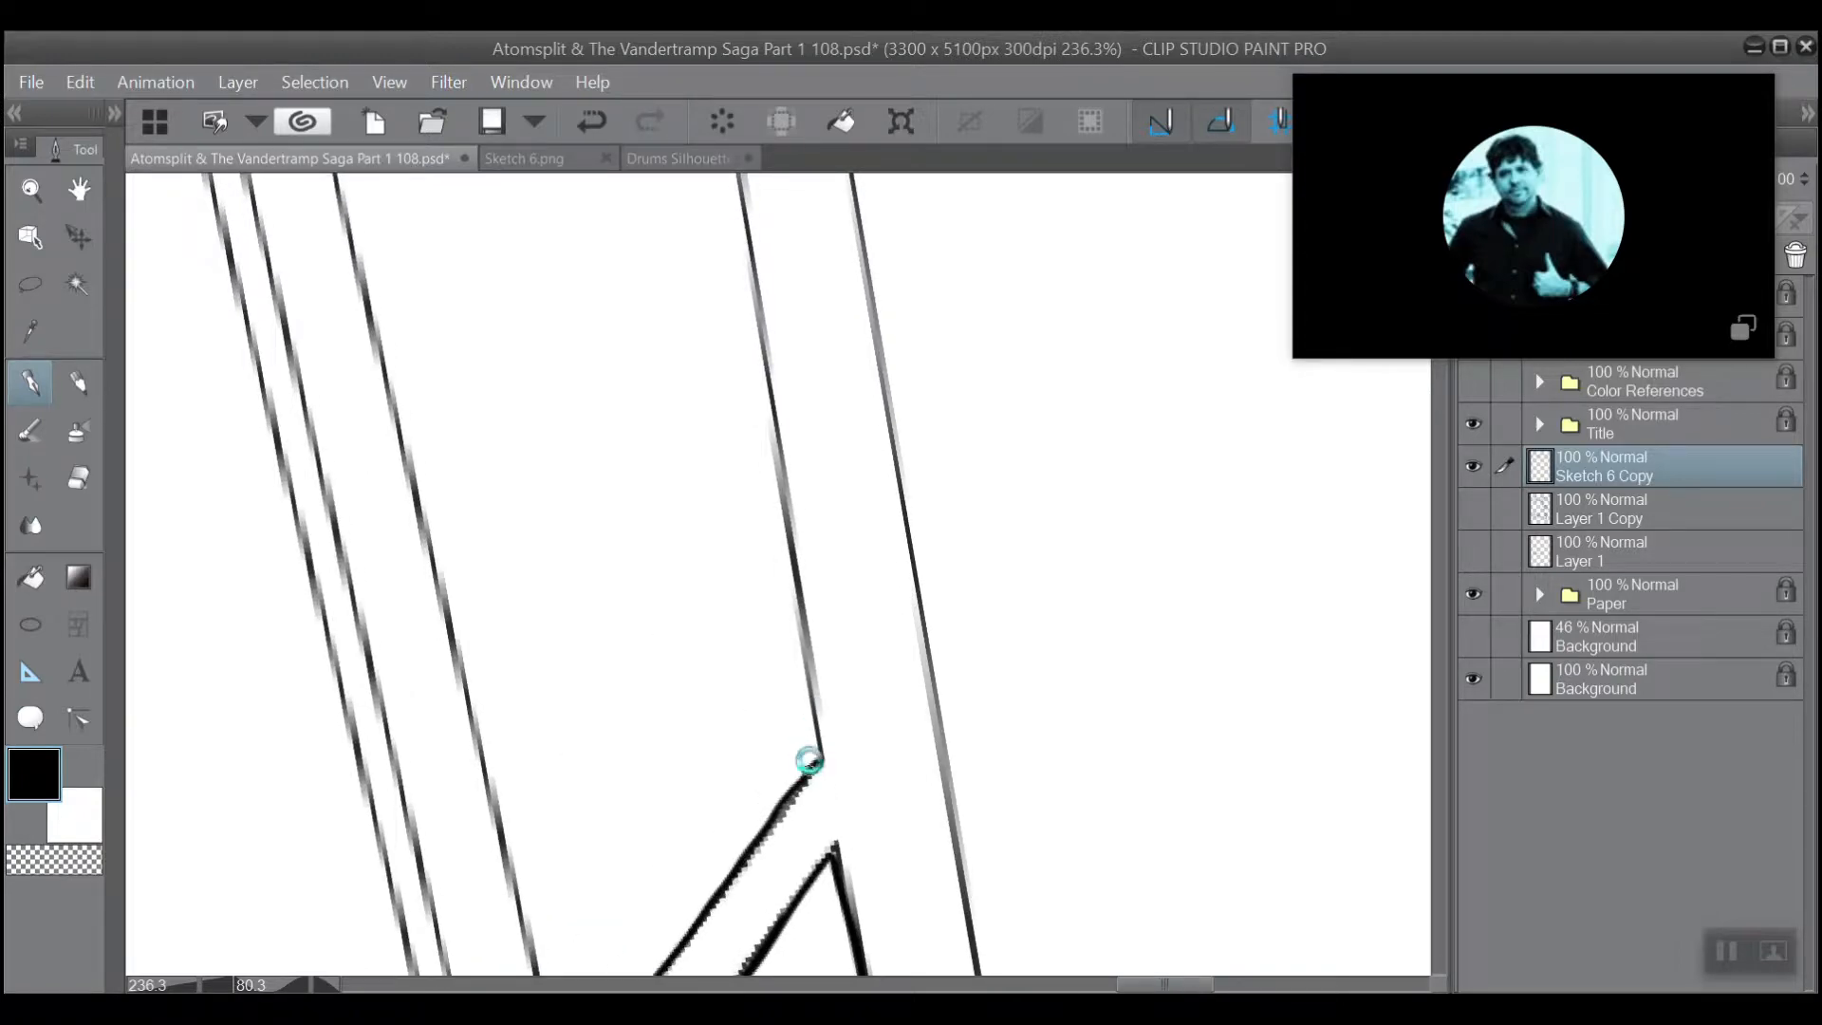
{"action": "mouse_move", "coordinate": [813, 763]}
{"action": "left_mouse_down"}
{"action": "mouse_move", "coordinate": [731, 183]}
{"action": "mouse_move", "coordinate": [712, 376]}
{"action": "left_mouse_up"}
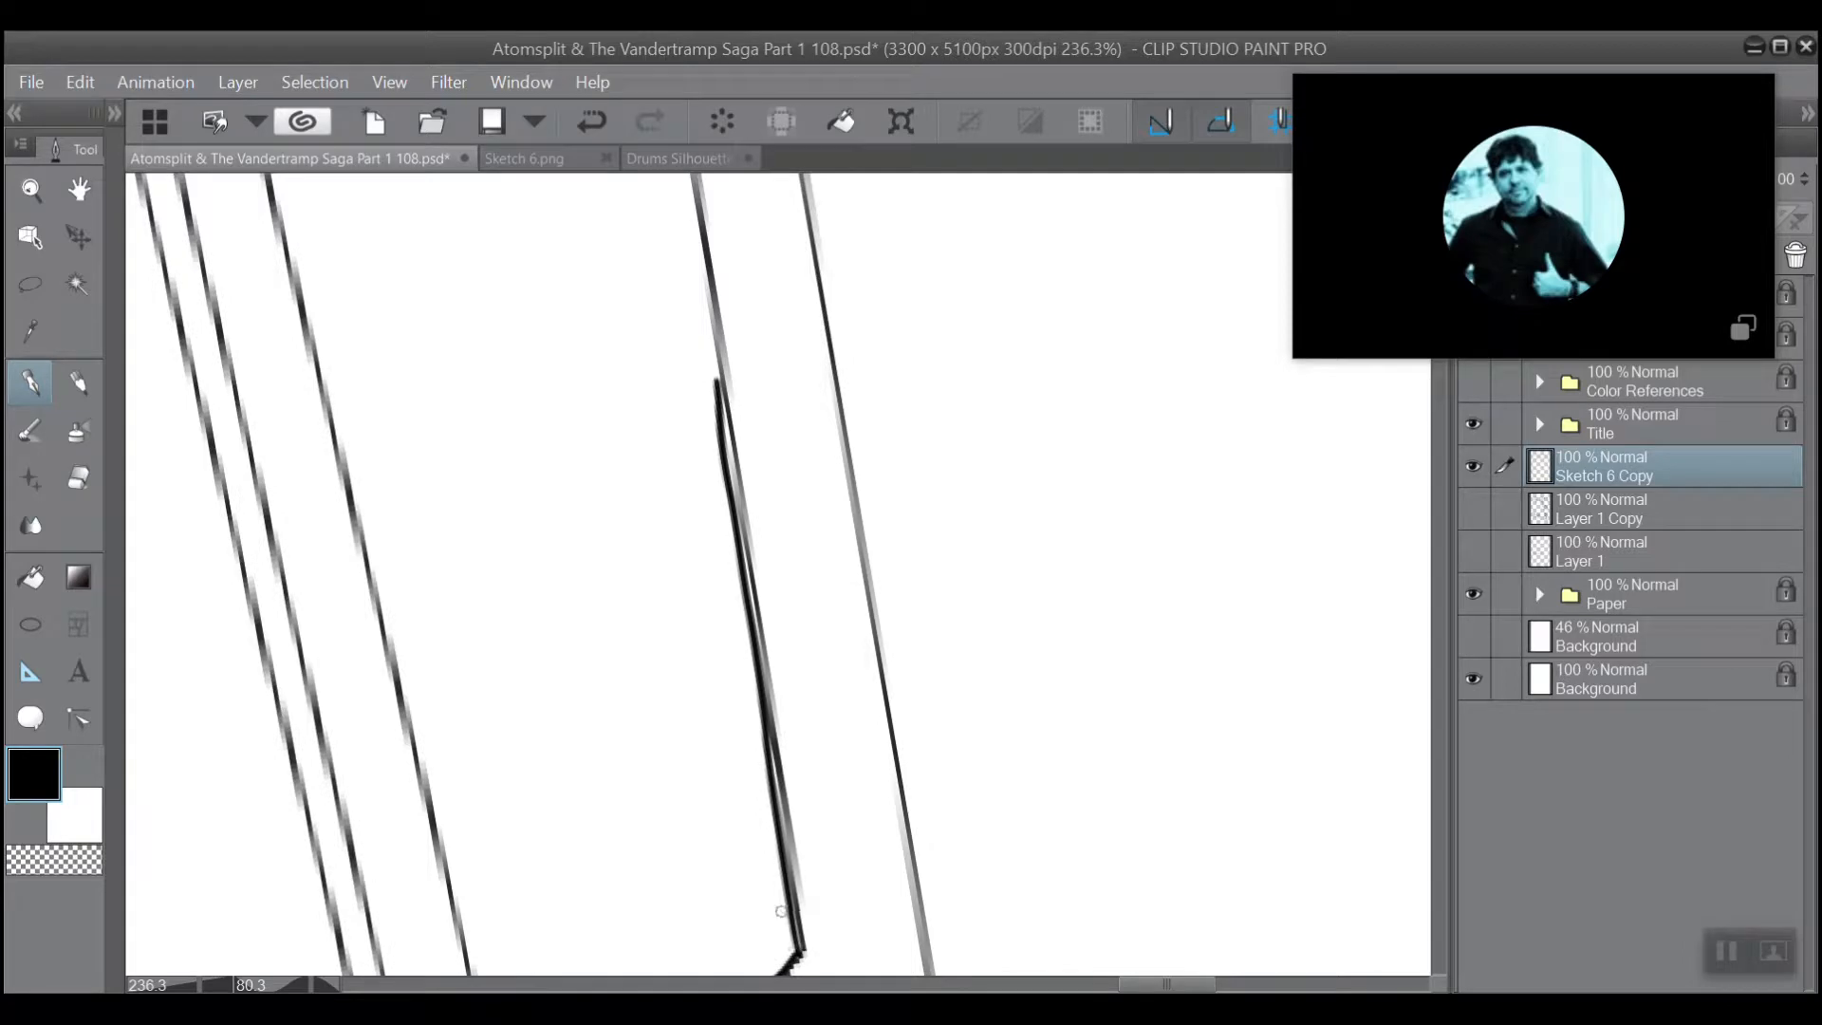
{"action": "left_click_drag", "start_coordinate": [799, 947], "coordinate": [710, 338]}
{"action": "left_click_drag", "start_coordinate": [756, 674], "coordinate": [711, 283]}
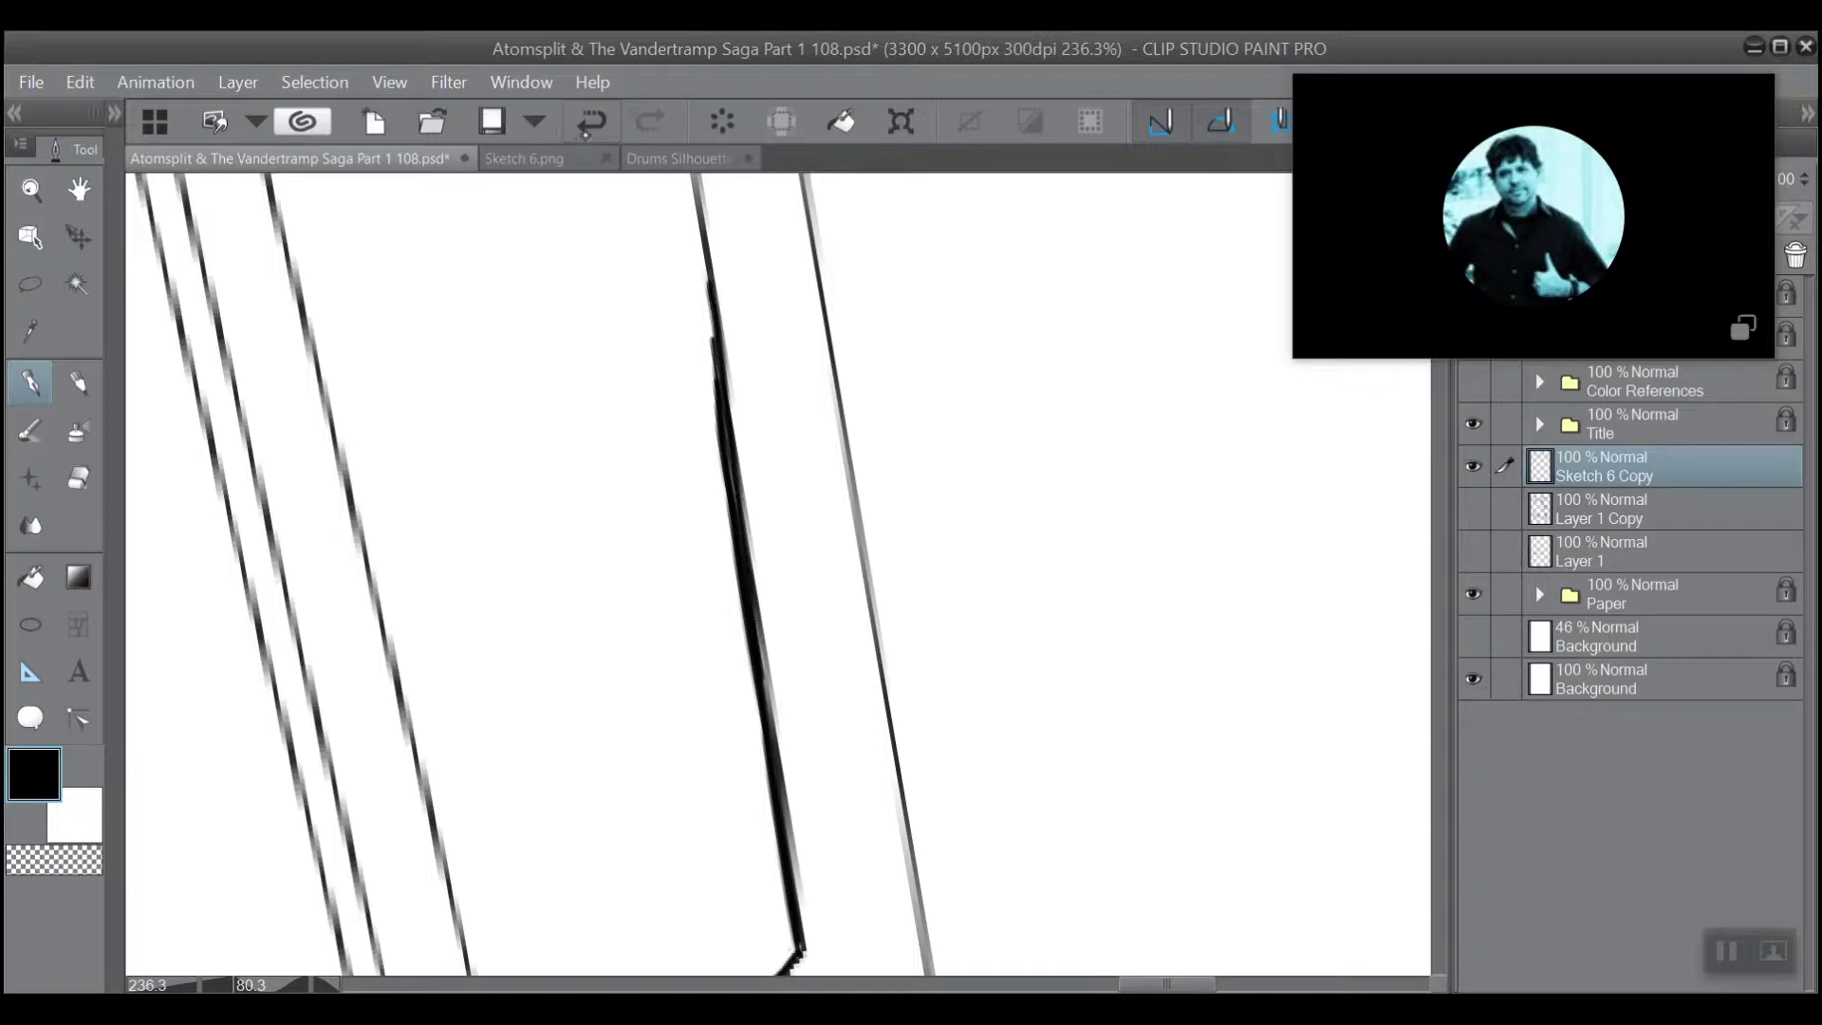
{"action": "left_click", "coordinate": [590, 123]}
{"action": "left_click", "coordinate": [591, 123]}
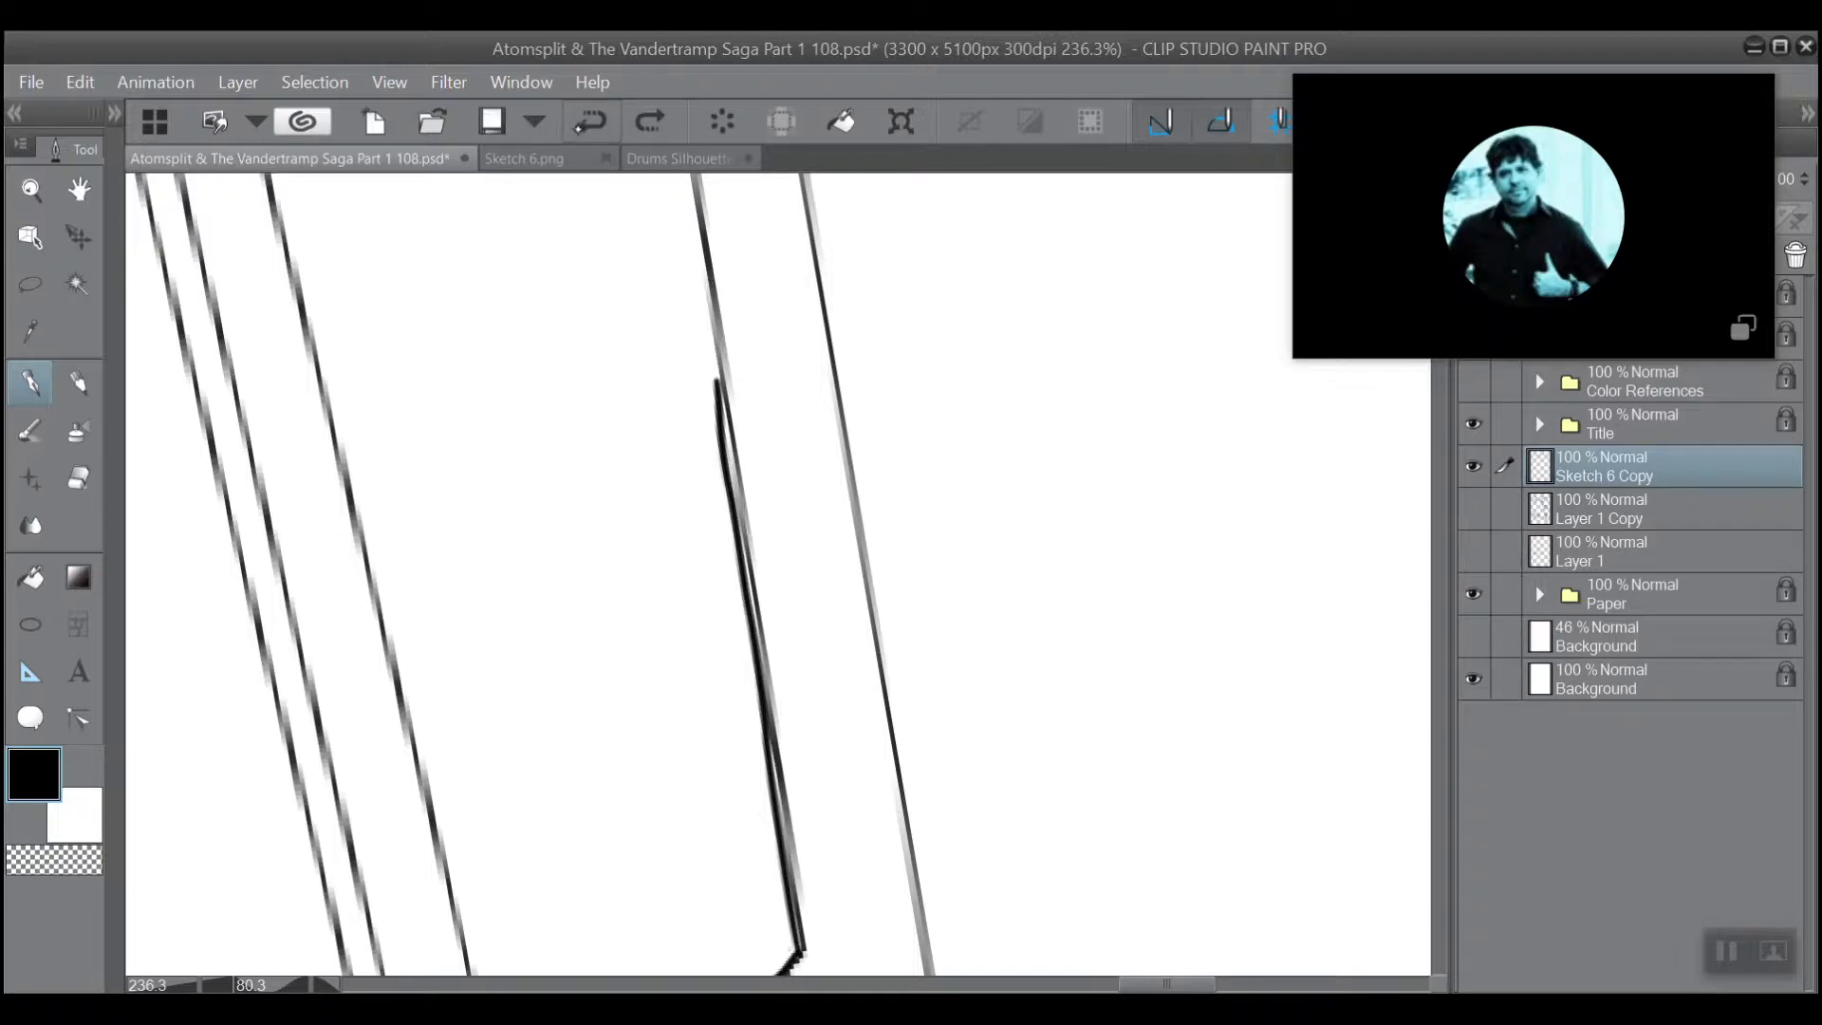
{"action": "left_click", "coordinate": [588, 126]}
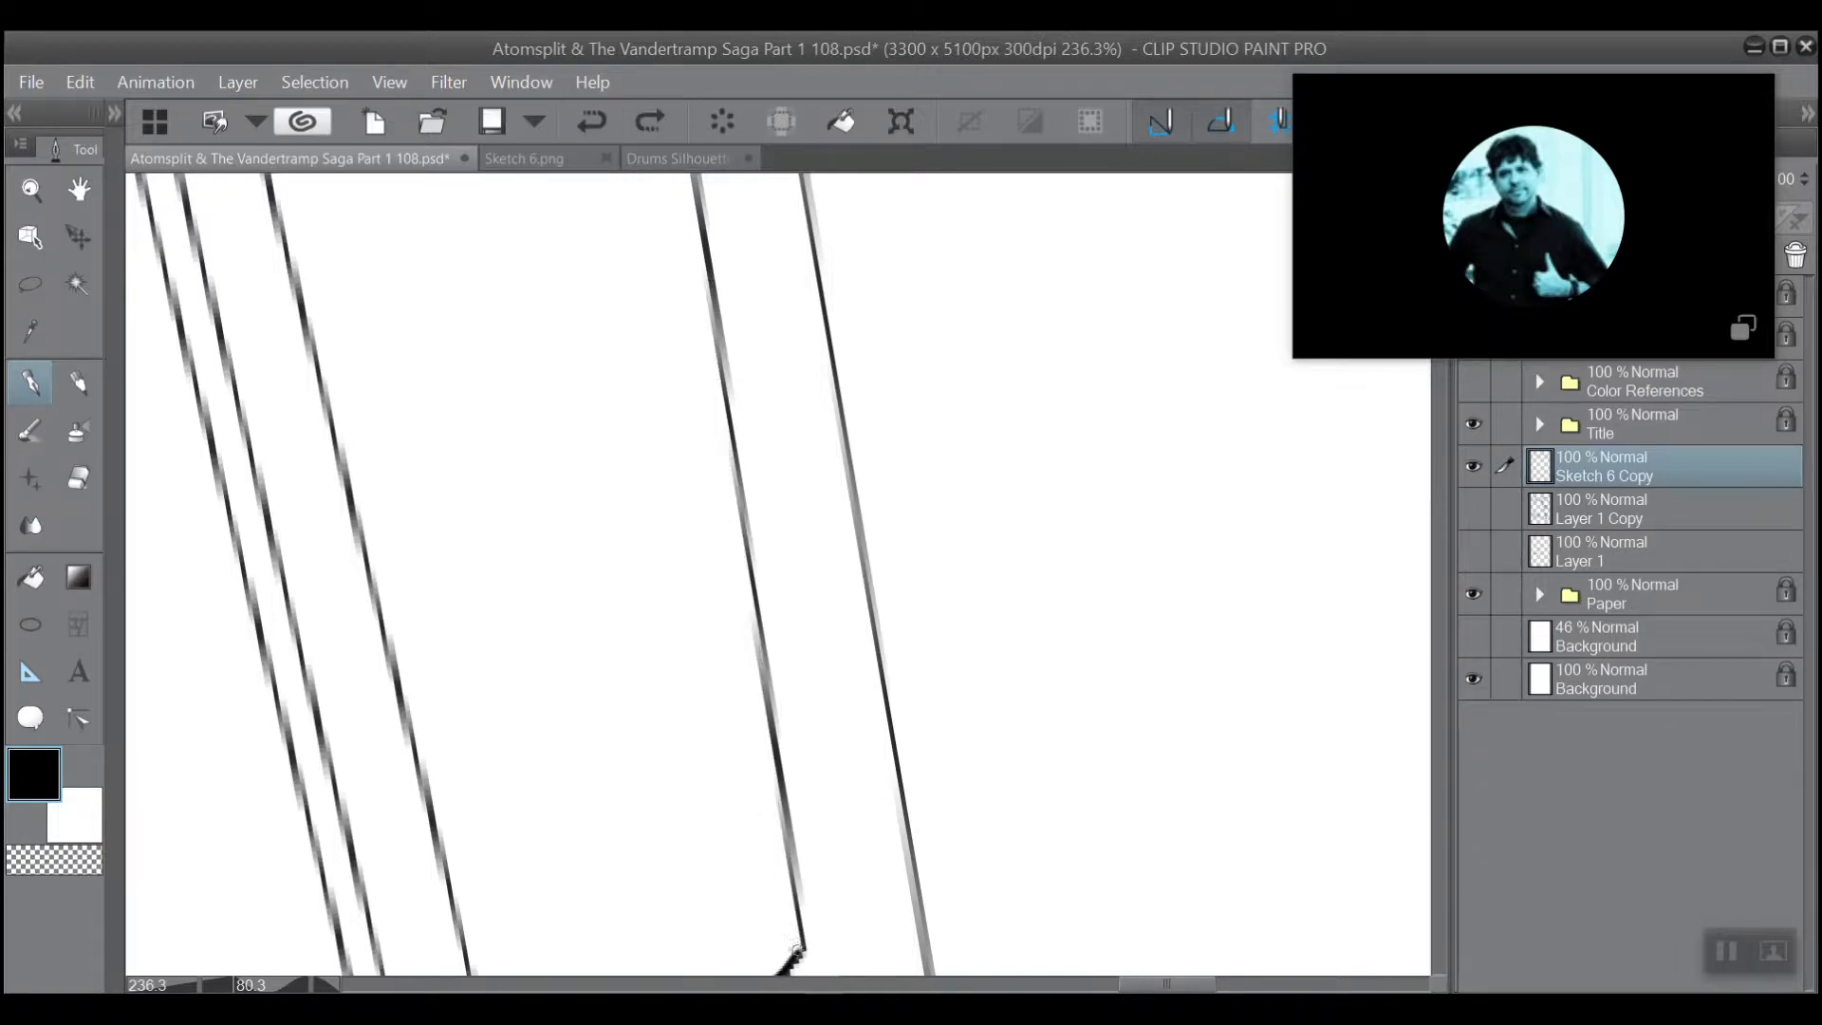
Ink a heavier line along the beam's lower edge from the slanted brace's corner out to the panel border.
{"action": "left_click_drag", "start_coordinate": [799, 942], "coordinate": [695, 221]}
{"action": "left_click_drag", "start_coordinate": [761, 670], "coordinate": [719, 371]}
{"action": "mouse_move", "coordinate": [691, 233]}
{"action": "left_mouse_down"}
{"action": "mouse_move", "coordinate": [754, 554]}
{"action": "mouse_move", "coordinate": [719, 267]}
{"action": "left_mouse_up"}
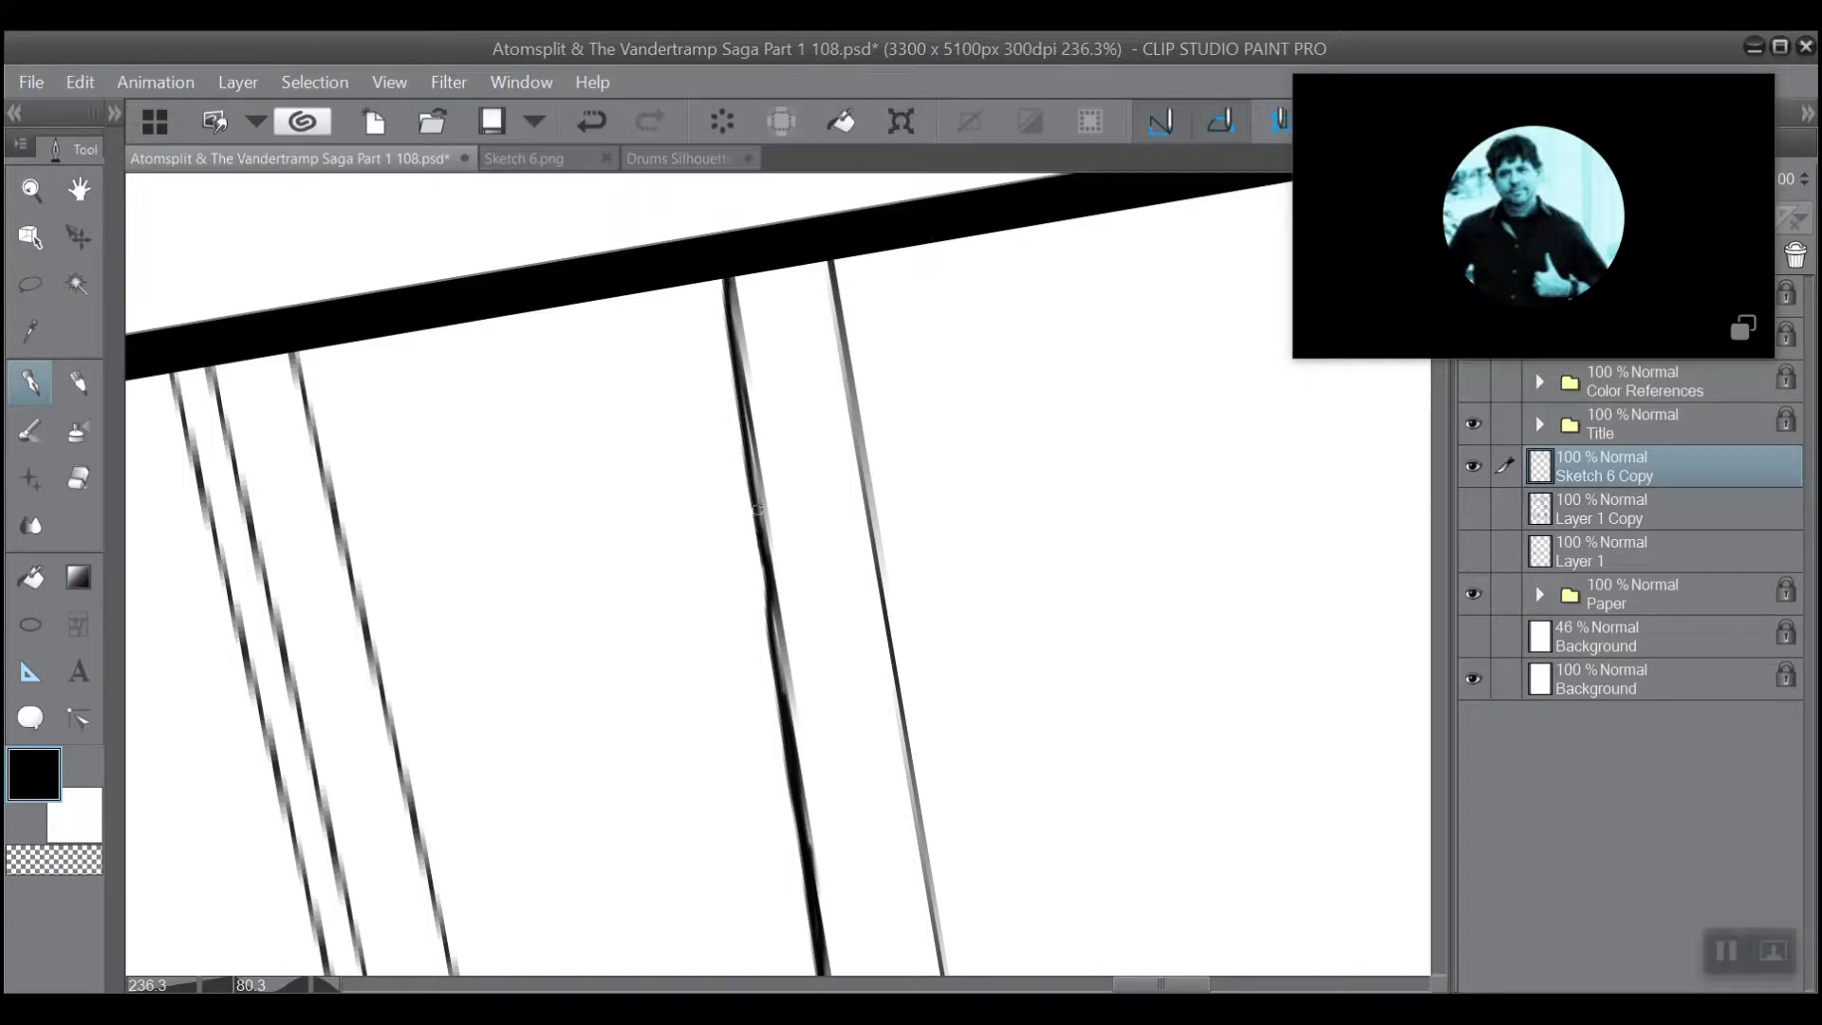
{"action": "left_click_drag", "start_coordinate": [758, 510], "coordinate": [736, 344]}
Ink a heavier line along the start of the beam's upper edge from the forked arm's corner, and trim the stroke's stray edge.
{"action": "scroll", "coordinate": [698, 455], "scroll_direction": "down", "scroll_amount": 3}
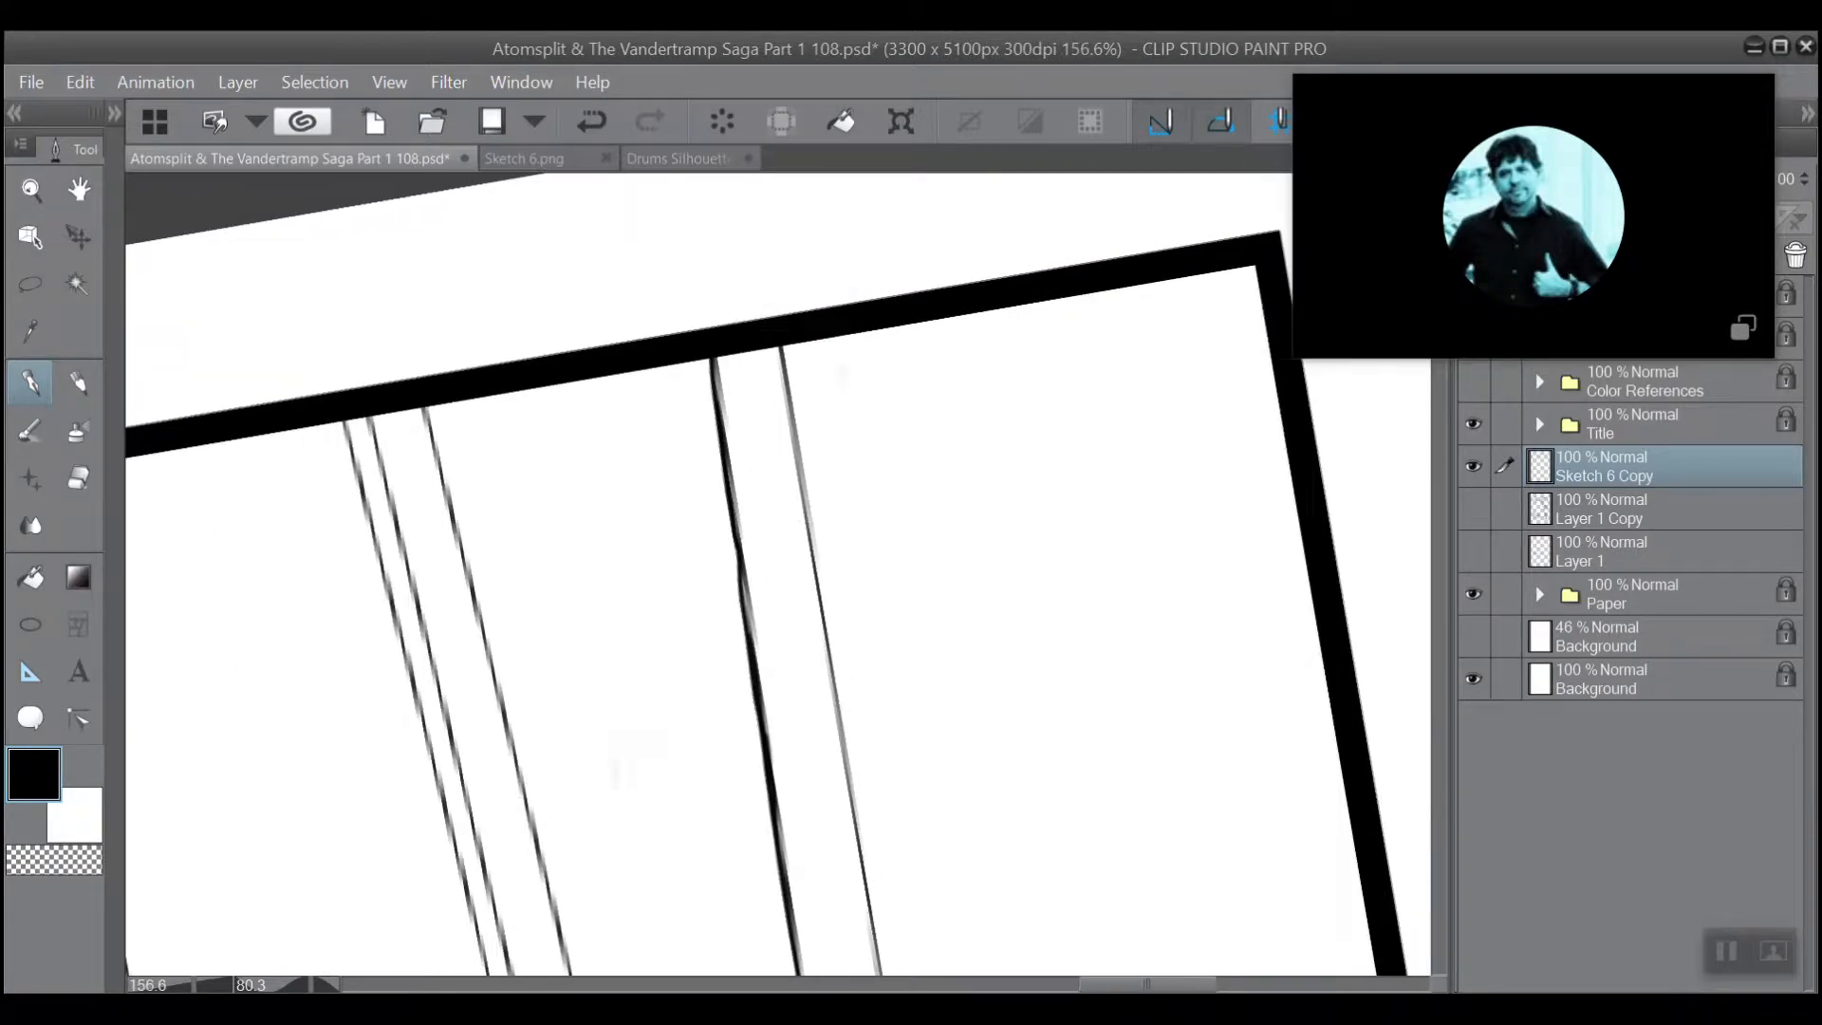
{"action": "scroll", "coordinate": [697, 570], "scroll_direction": "up", "scroll_amount": 3}
{"action": "scroll", "coordinate": [698, 569], "scroll_direction": "up", "scroll_amount": 2}
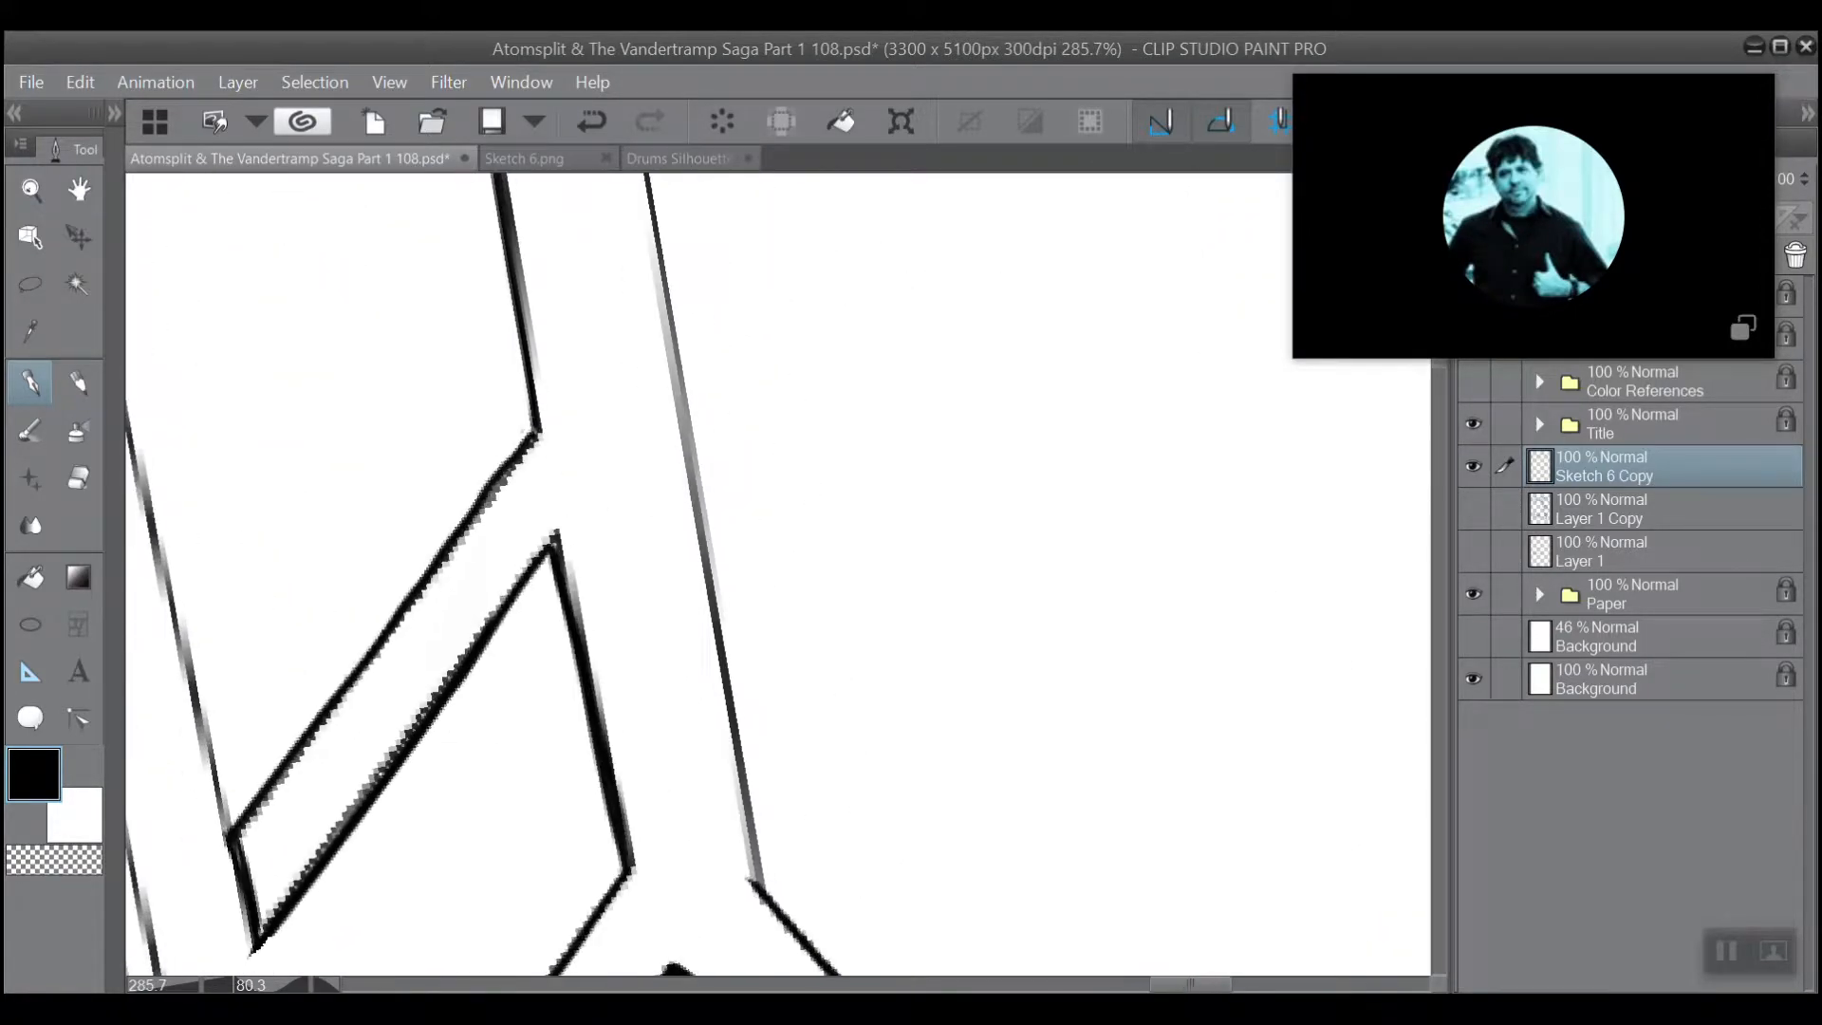
{"action": "scroll", "coordinate": [619, 453], "scroll_direction": "down", "scroll_amount": 1}
{"action": "left_click_drag", "start_coordinate": [727, 320], "coordinate": [760, 337]}
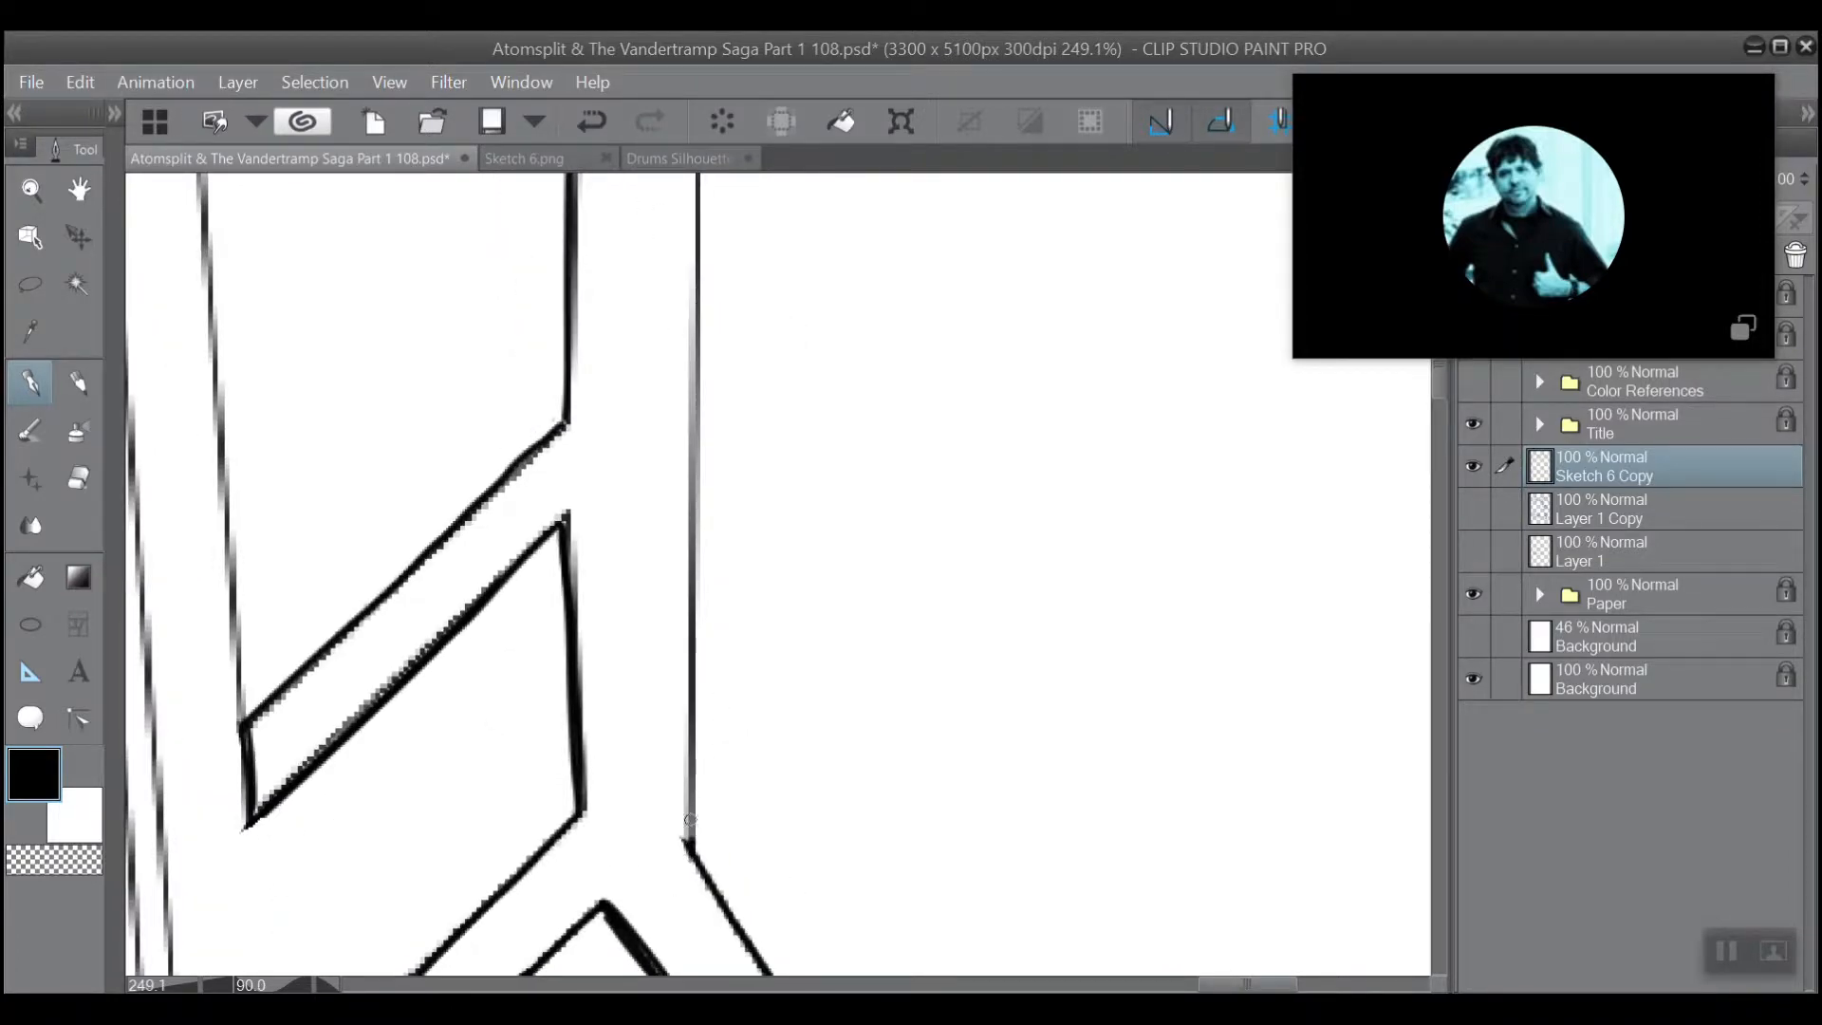
{"action": "left_click_drag", "start_coordinate": [690, 818], "coordinate": [683, 479]}
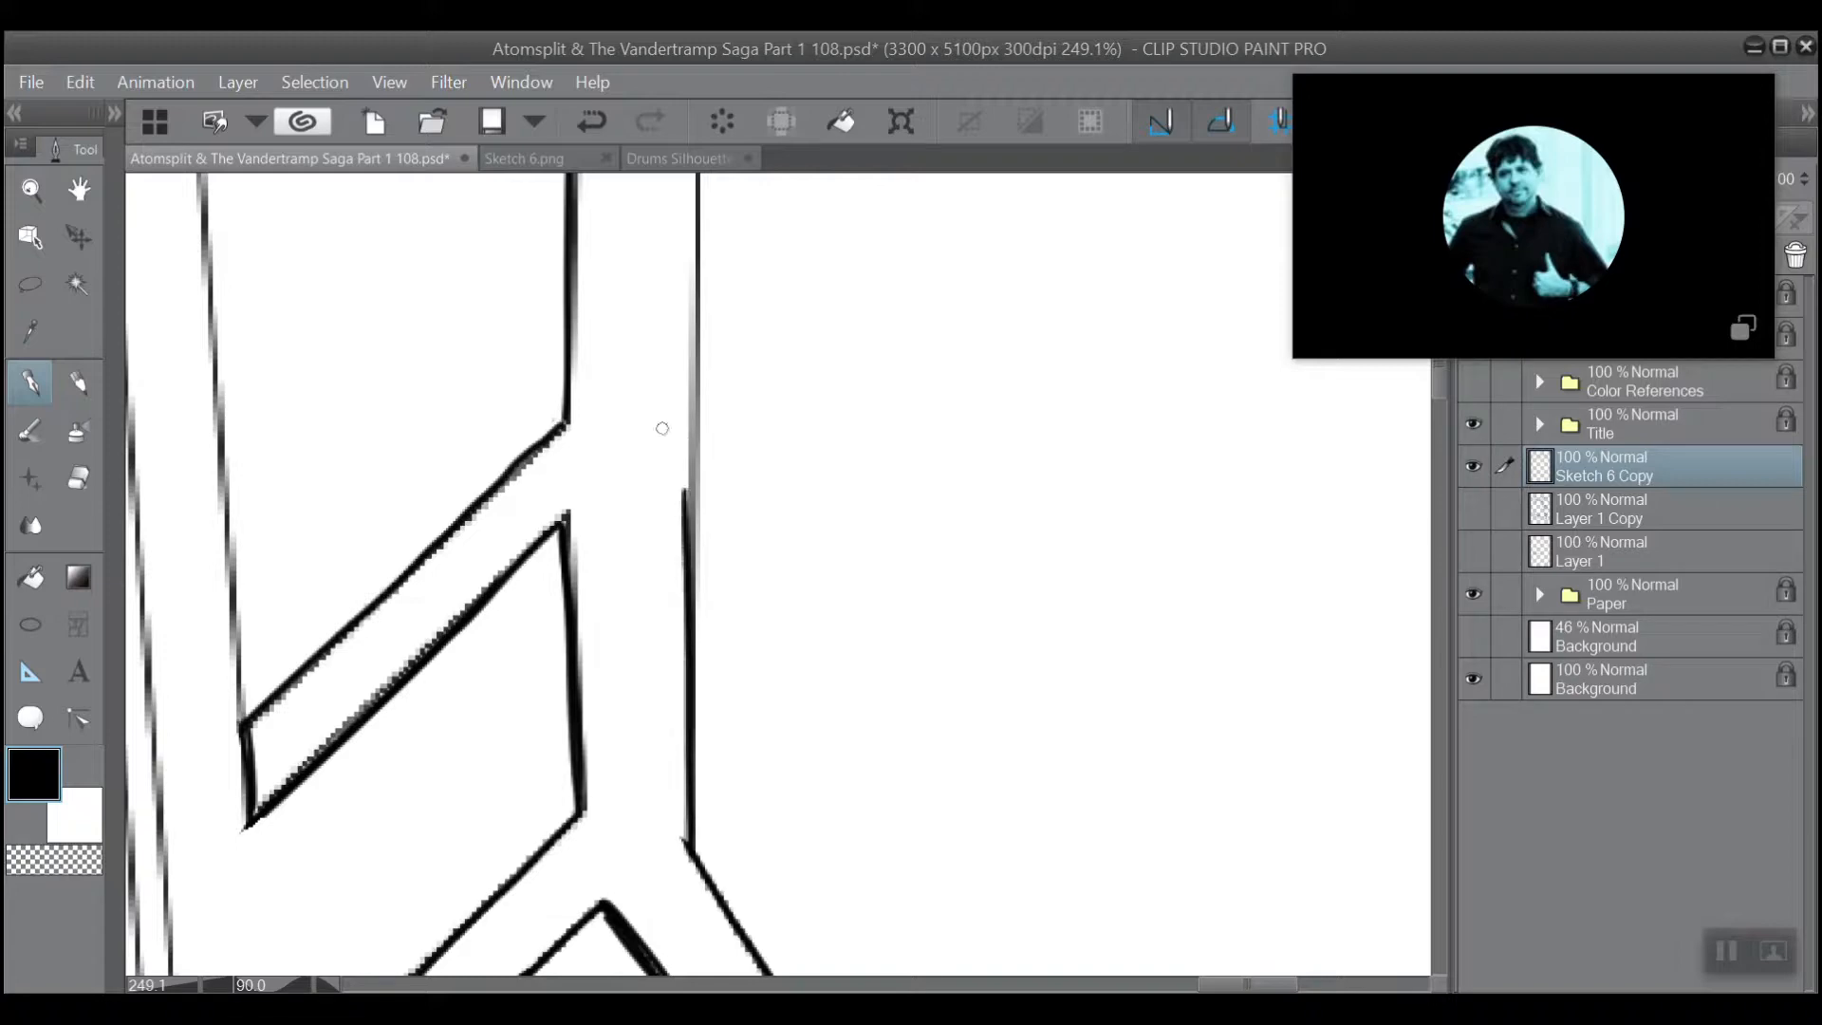
{"action": "mouse_move", "coordinate": [680, 568]}
{"action": "left_mouse_down"}
{"action": "mouse_move", "coordinate": [690, 394]}
{"action": "mouse_move", "coordinate": [725, 663]}
{"action": "left_mouse_up"}
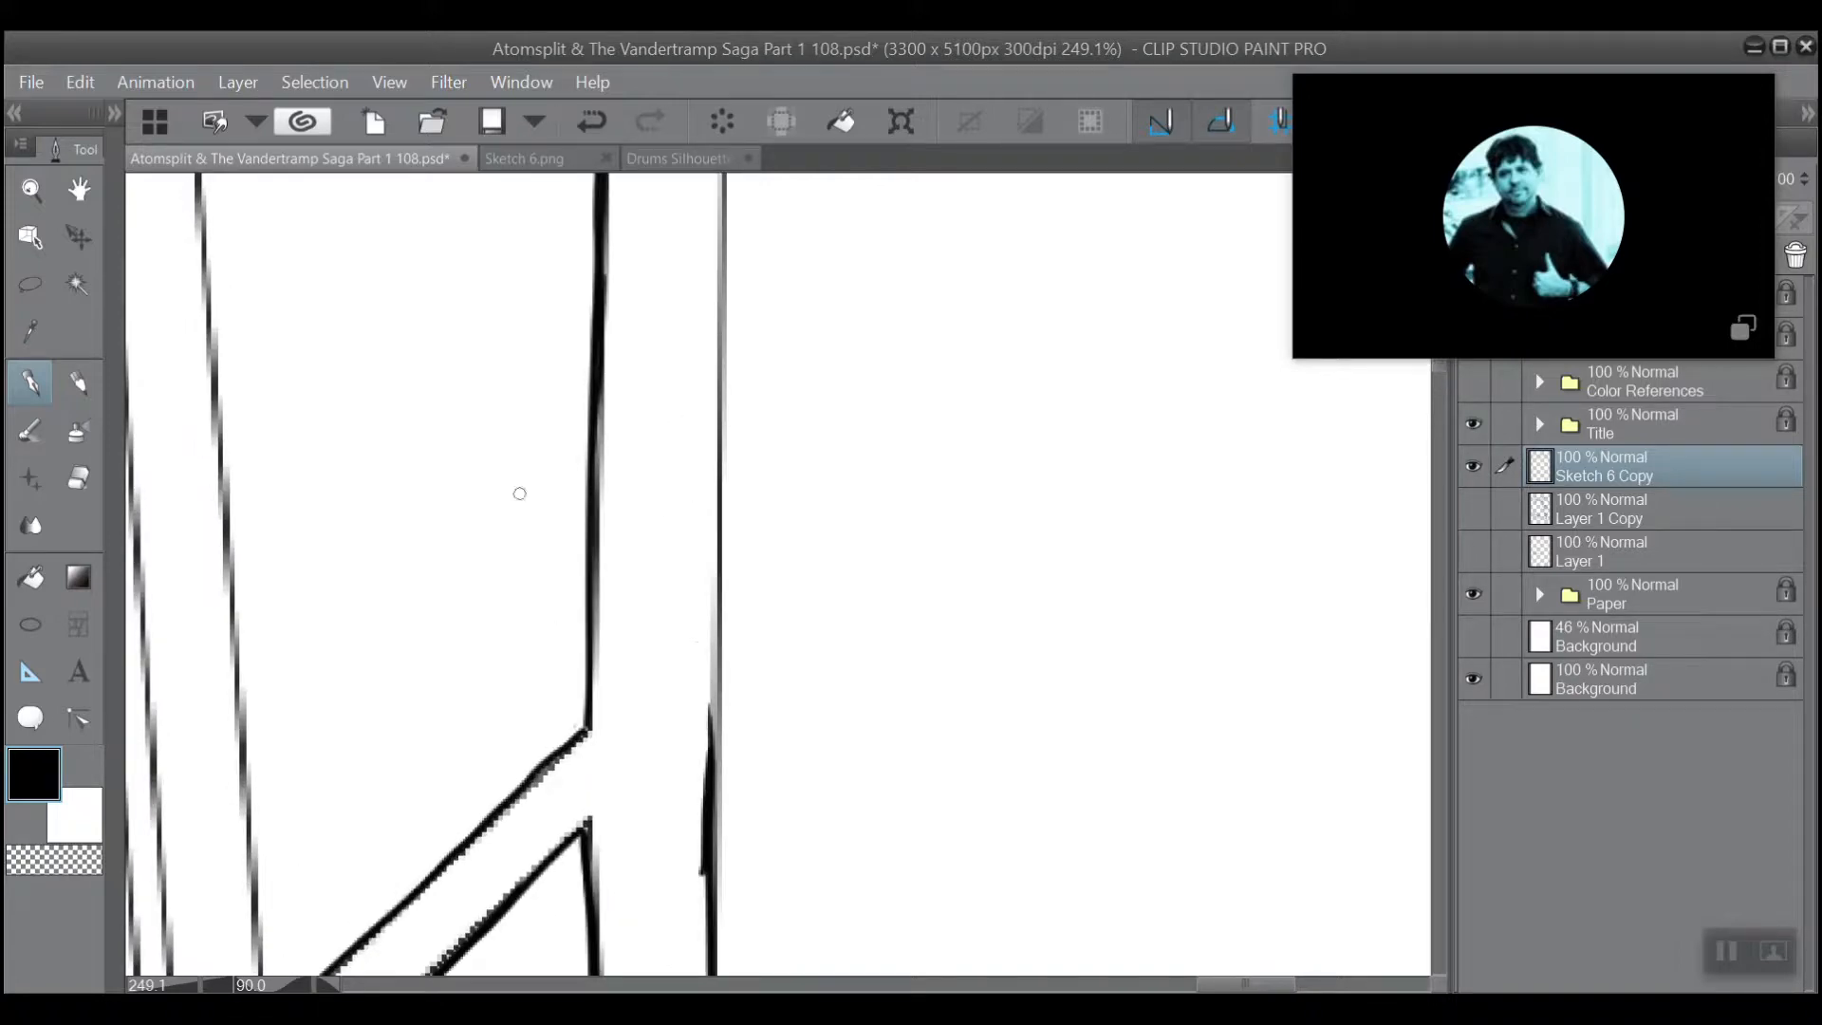
{"action": "left_click", "coordinate": [84, 471]}
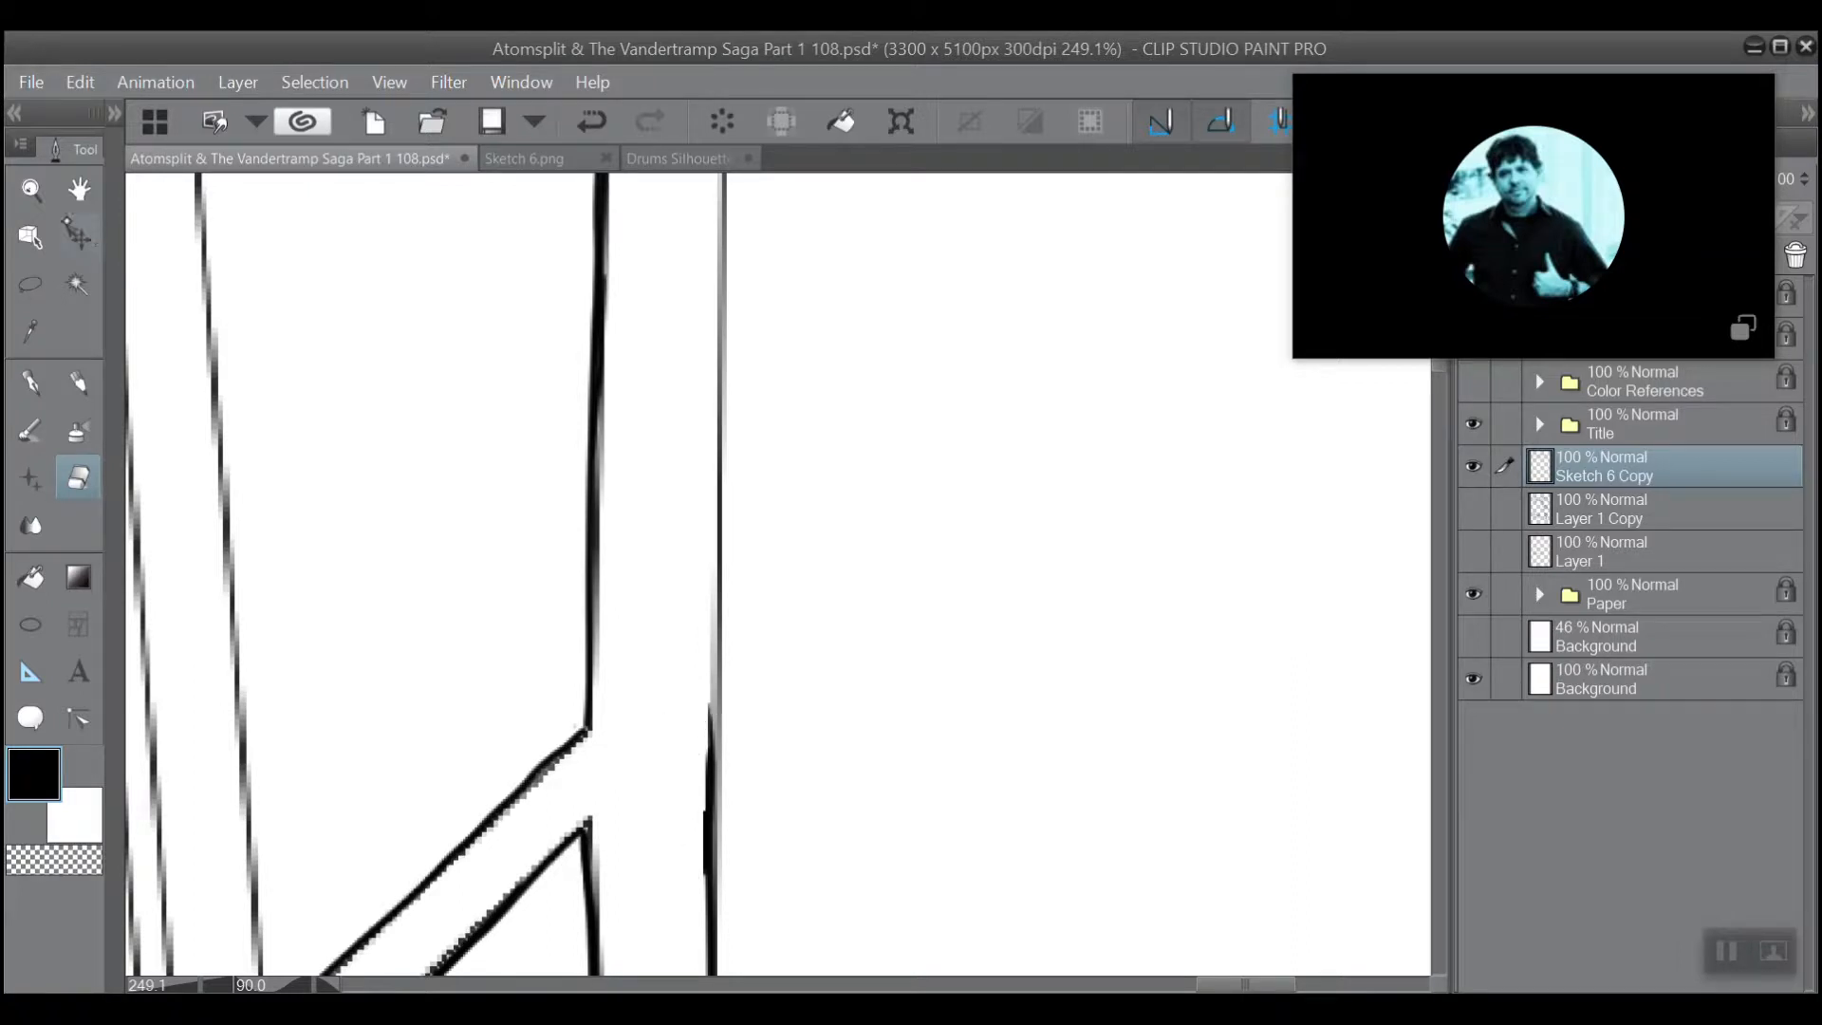
{"action": "left_click", "coordinate": [31, 383]}
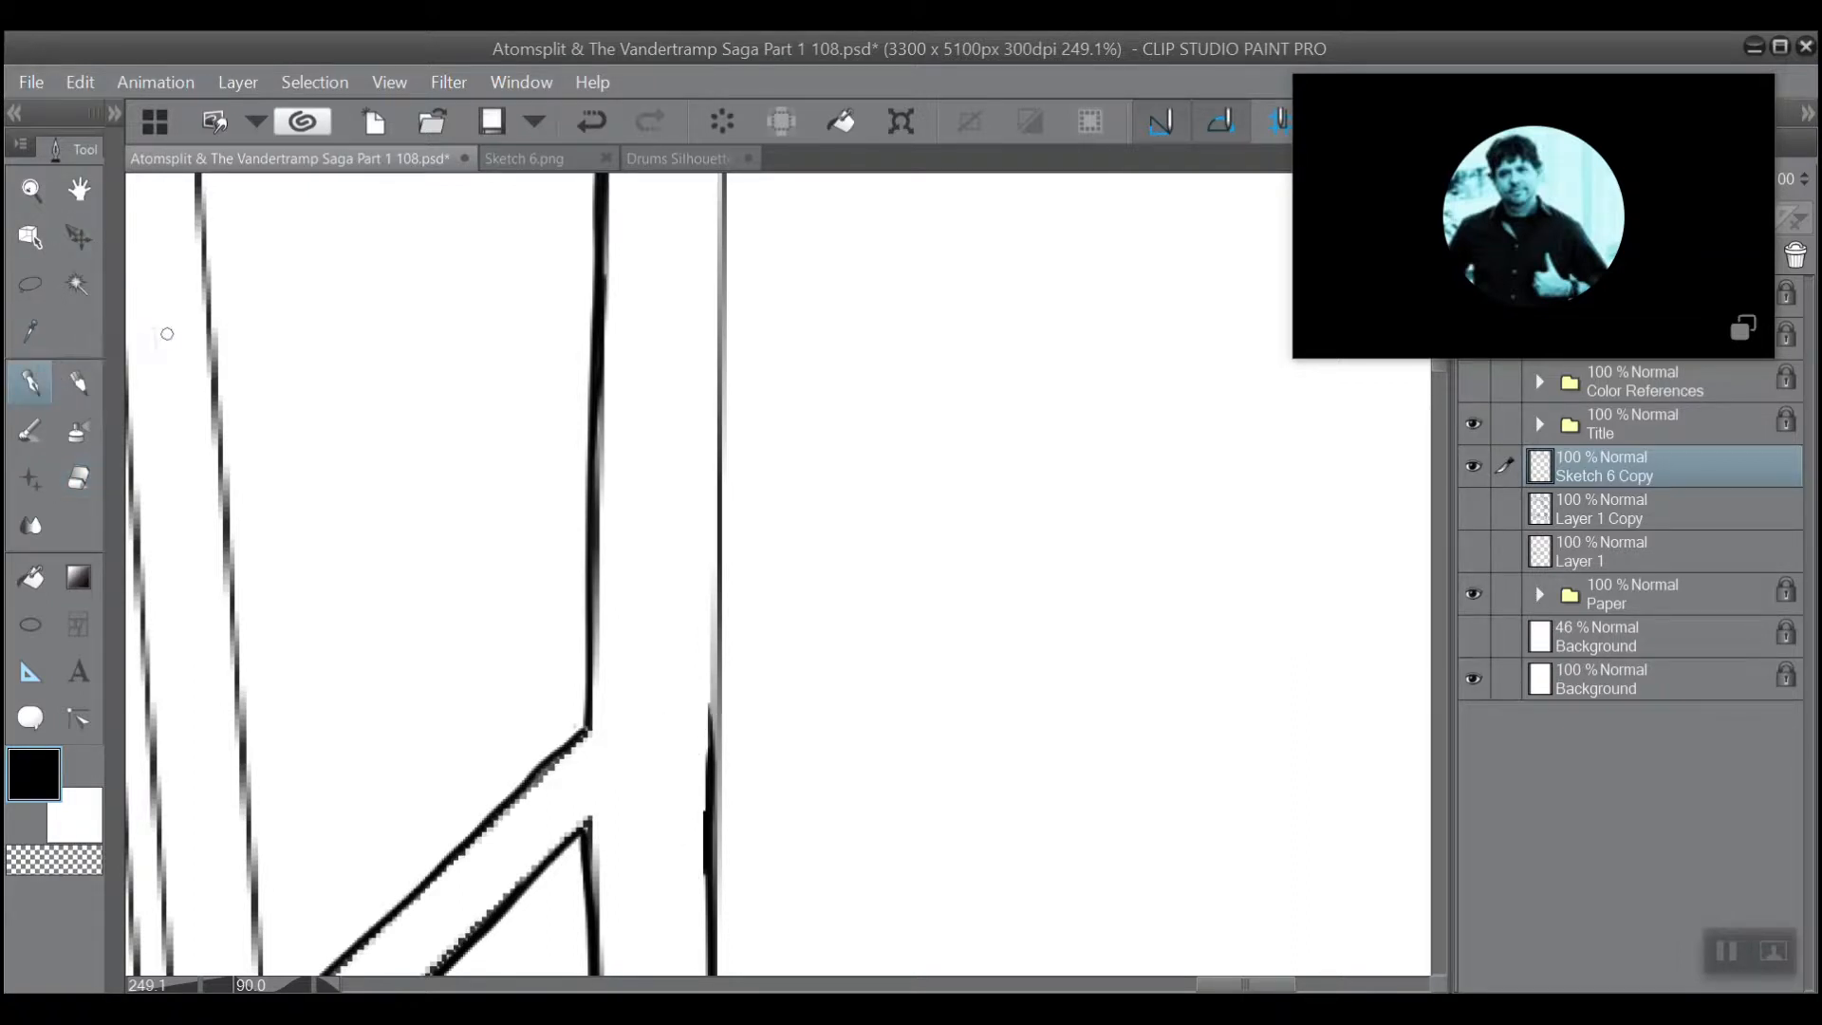
Ink a heavier line along the beam's upper edge, extending the thickened stroke towards the panel border.
{"action": "left_click_drag", "start_coordinate": [710, 786], "coordinate": [714, 345]}
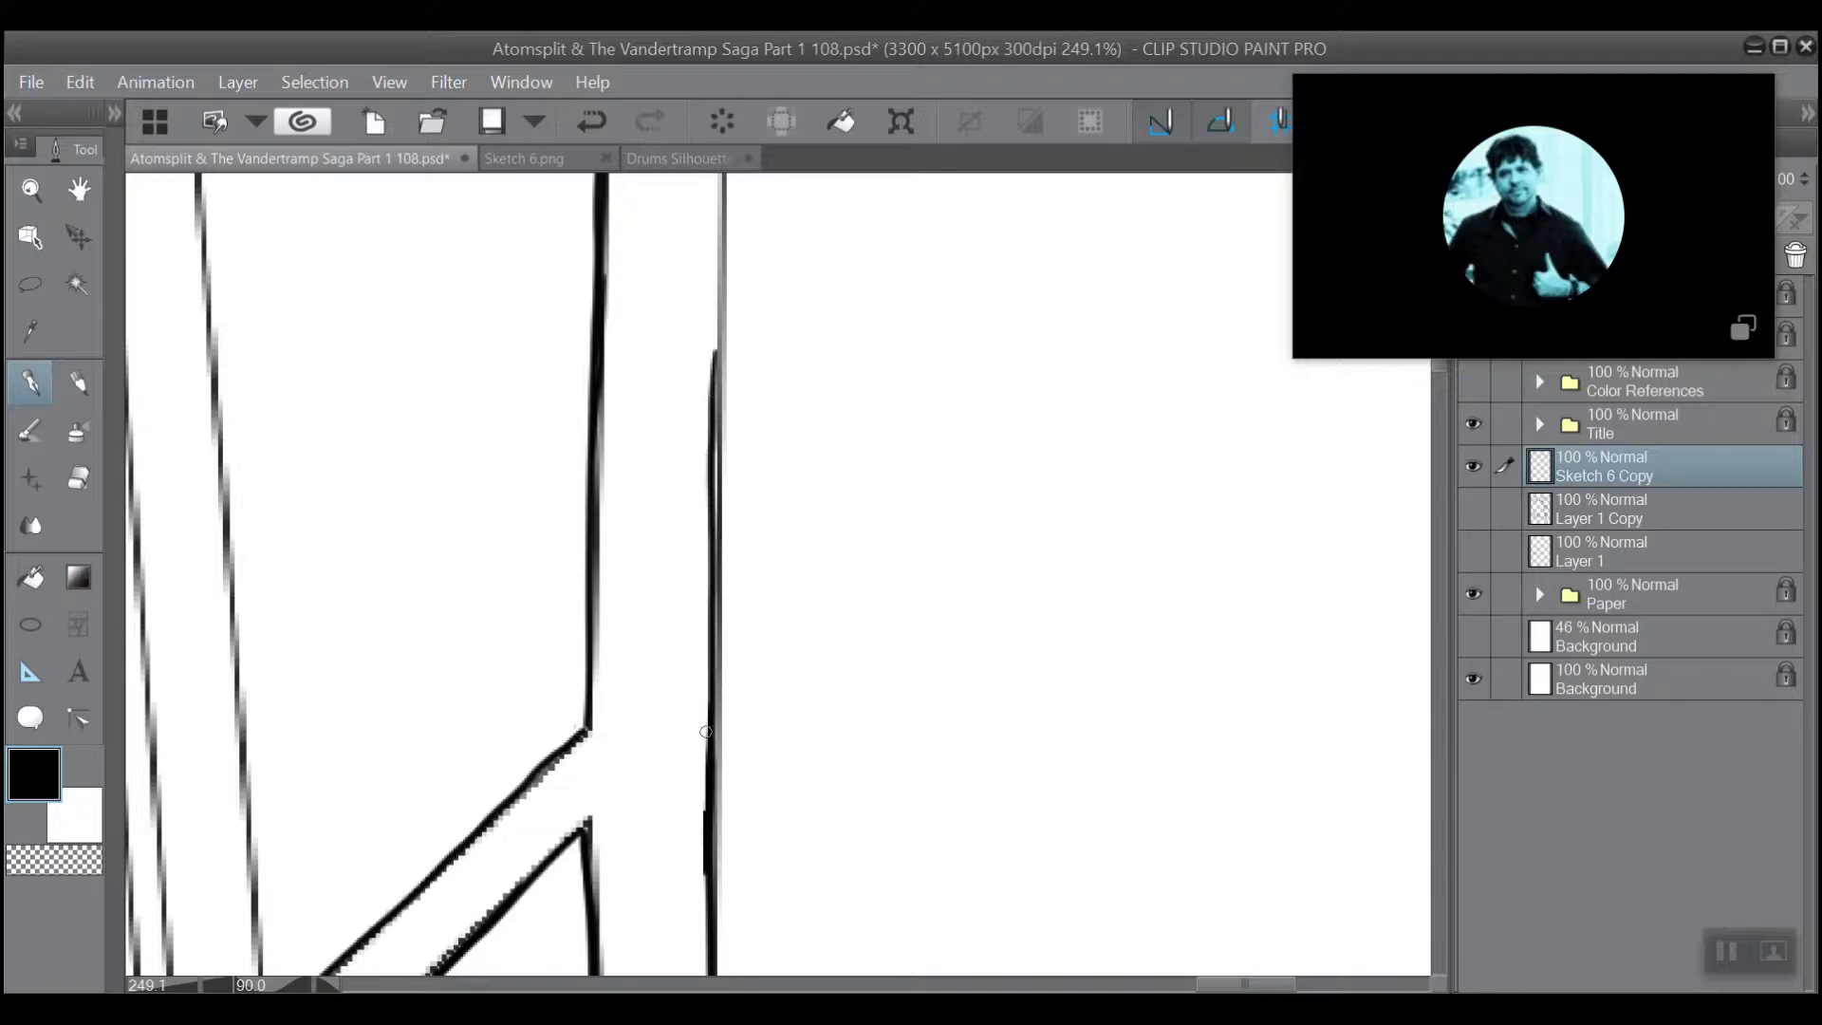
{"action": "left_click_drag", "start_coordinate": [711, 780], "coordinate": [719, 403]}
{"action": "left_click_drag", "start_coordinate": [721, 326], "coordinate": [745, 750]}
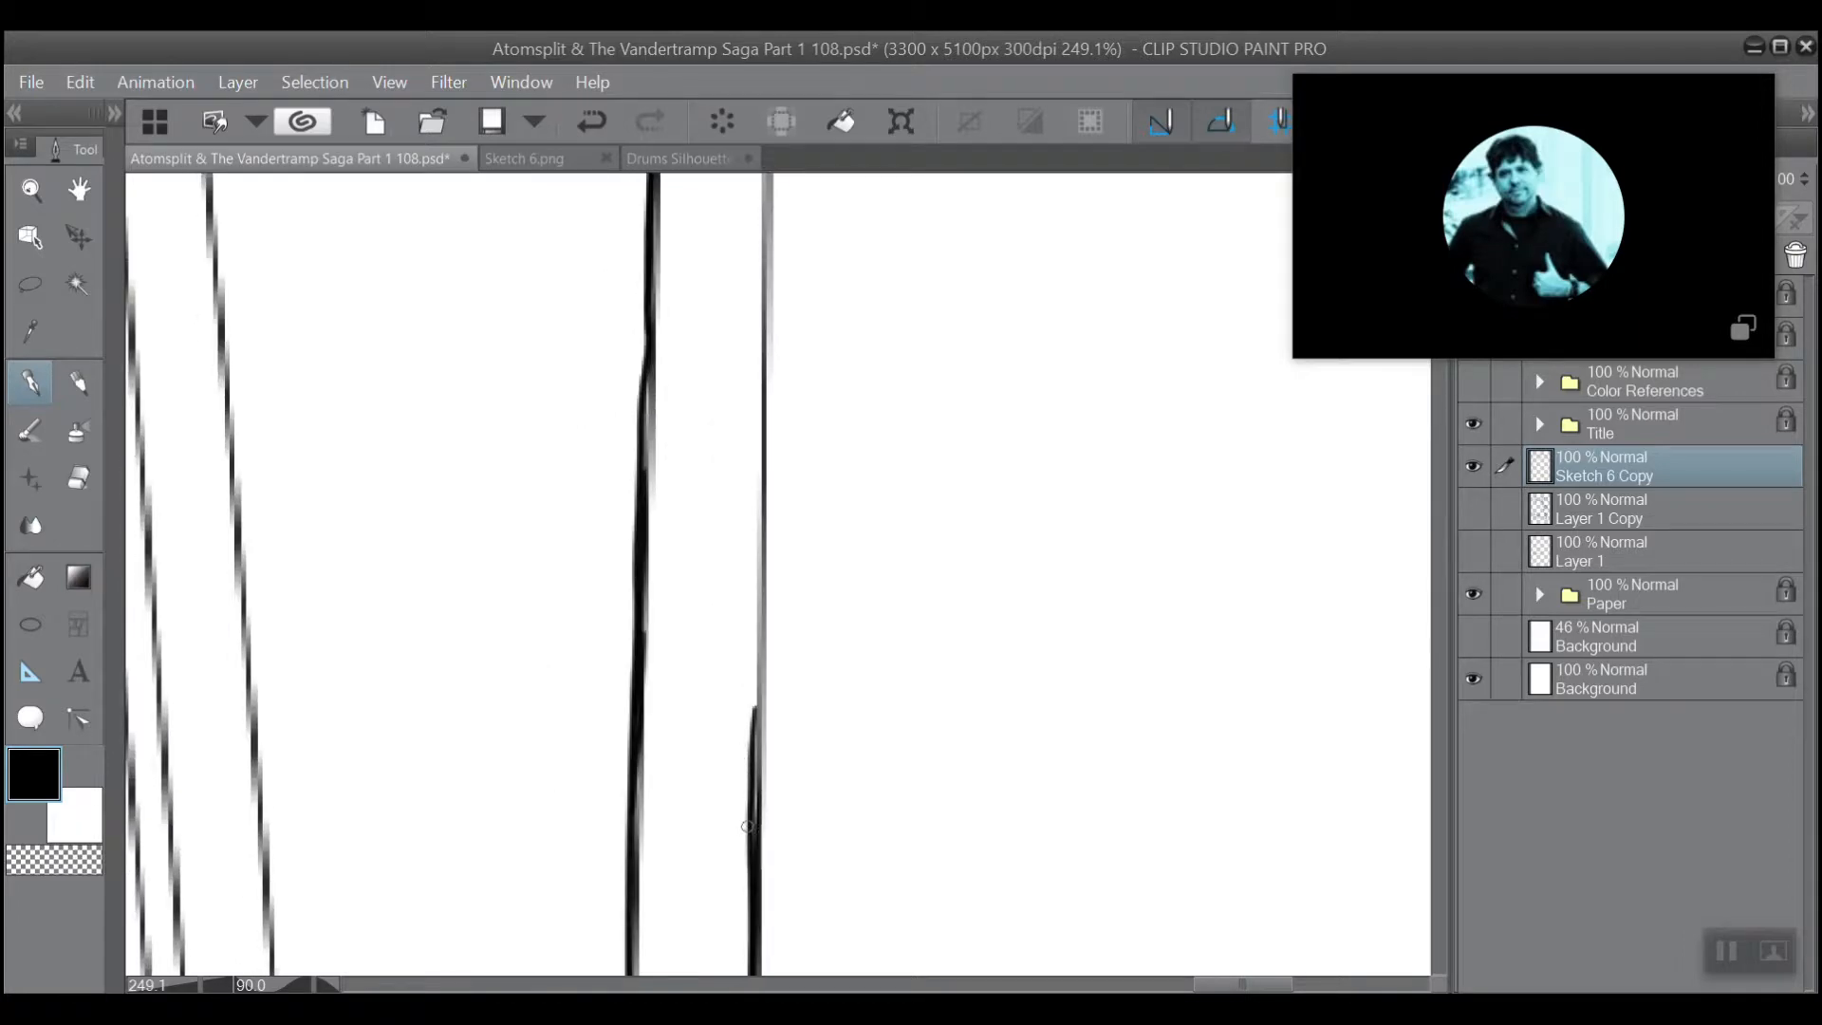
{"action": "left_click_drag", "start_coordinate": [747, 839], "coordinate": [758, 619]}
{"action": "left_click_drag", "start_coordinate": [750, 832], "coordinate": [763, 521]}
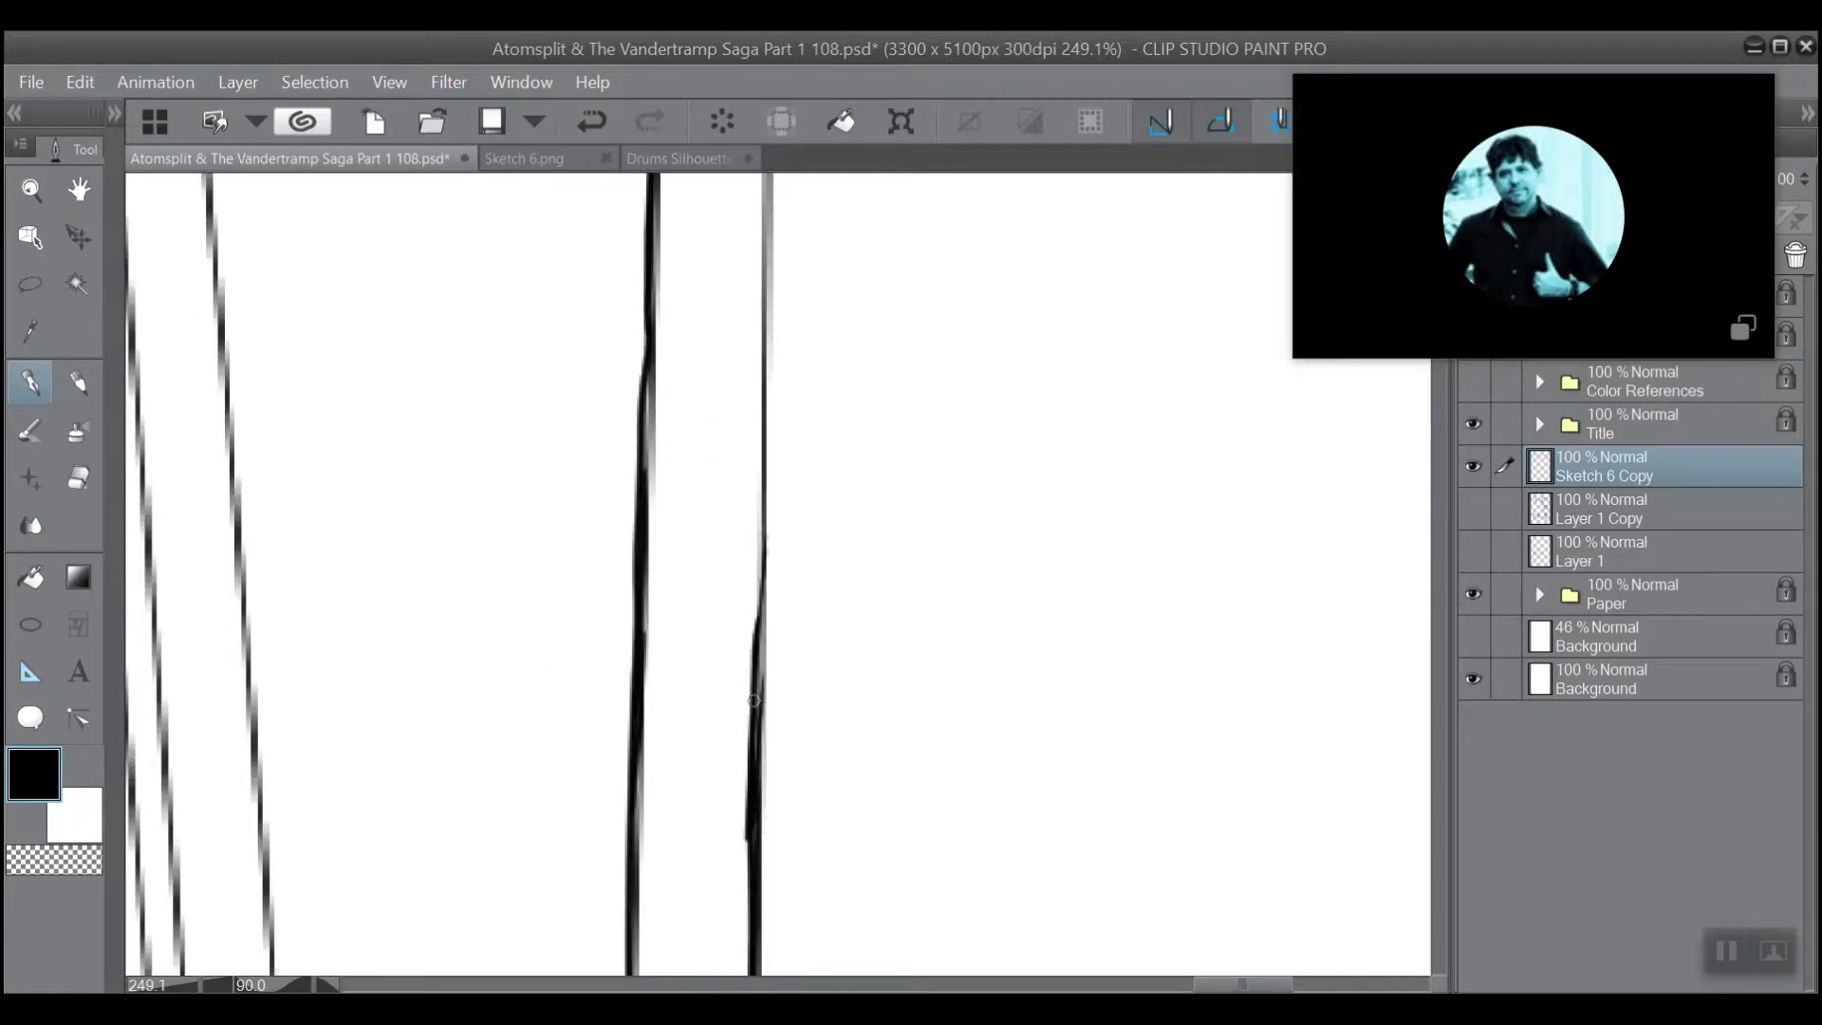
{"action": "left_click_drag", "start_coordinate": [756, 760], "coordinate": [762, 538]}
{"action": "left_click_drag", "start_coordinate": [756, 669], "coordinate": [761, 409]}
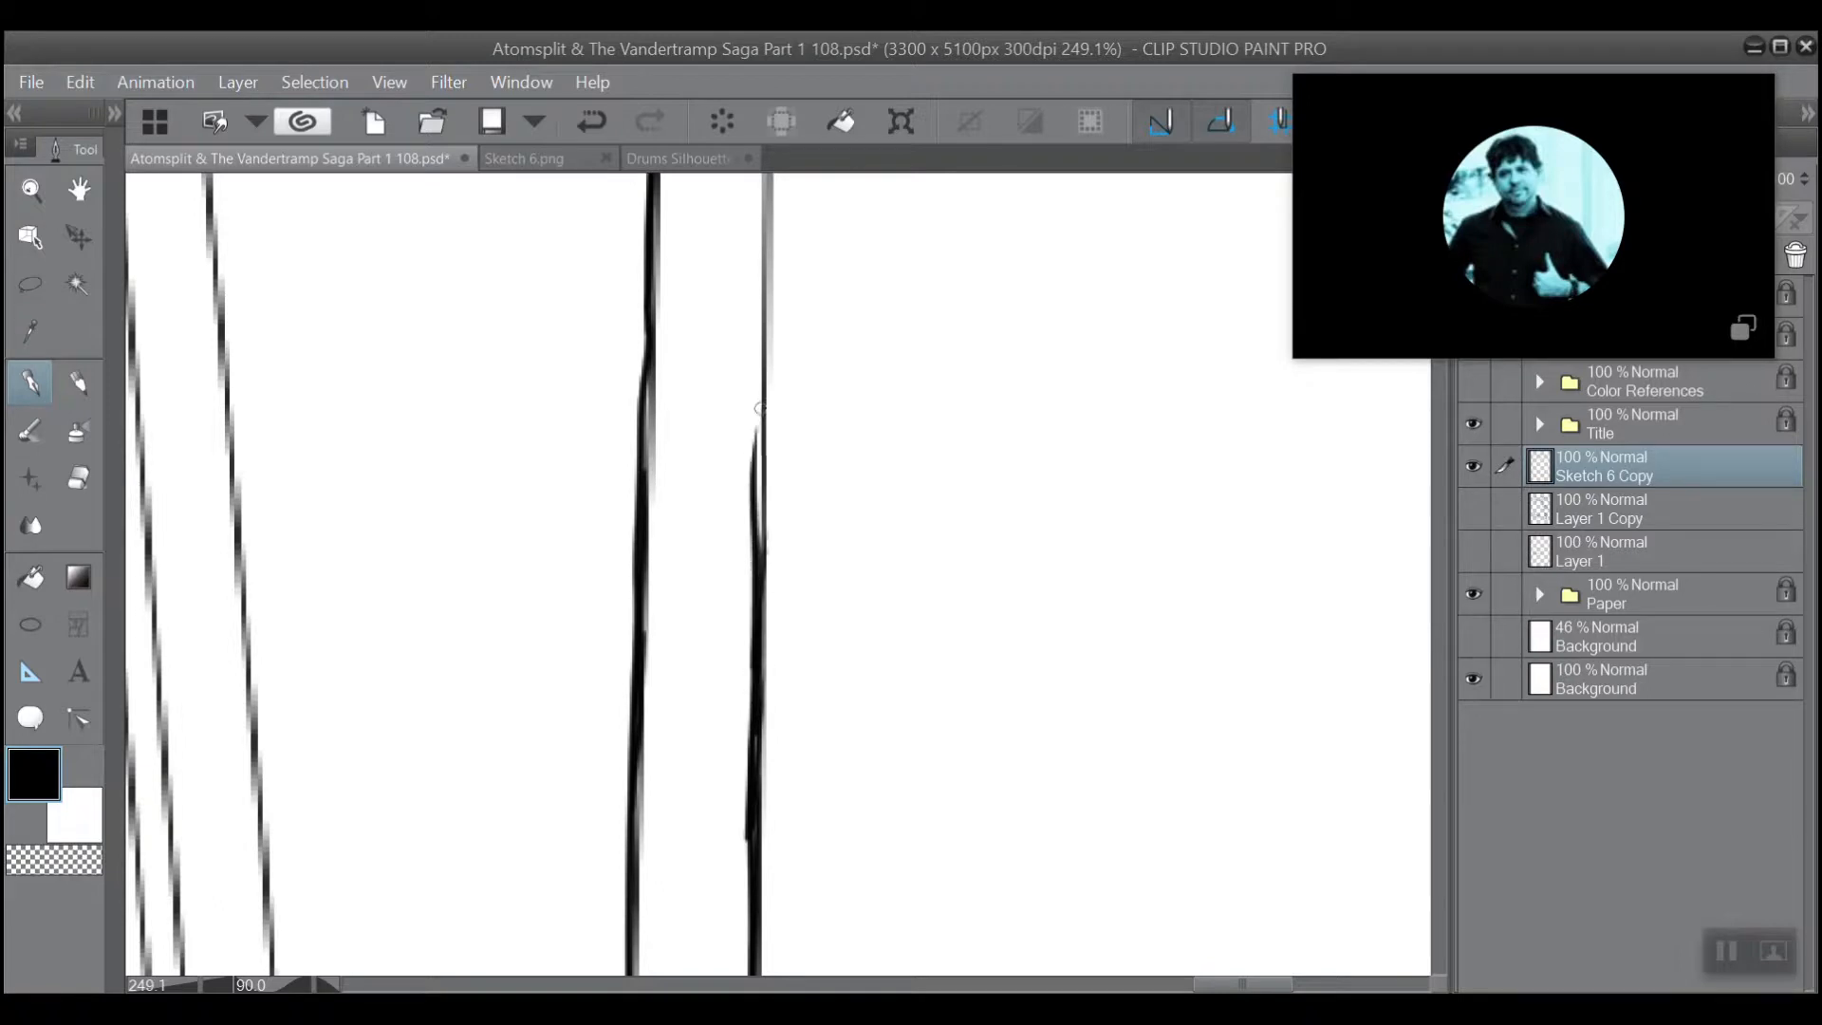
{"action": "left_click_drag", "start_coordinate": [759, 575], "coordinate": [760, 412]}
{"action": "left_click_drag", "start_coordinate": [751, 517], "coordinate": [757, 401]}
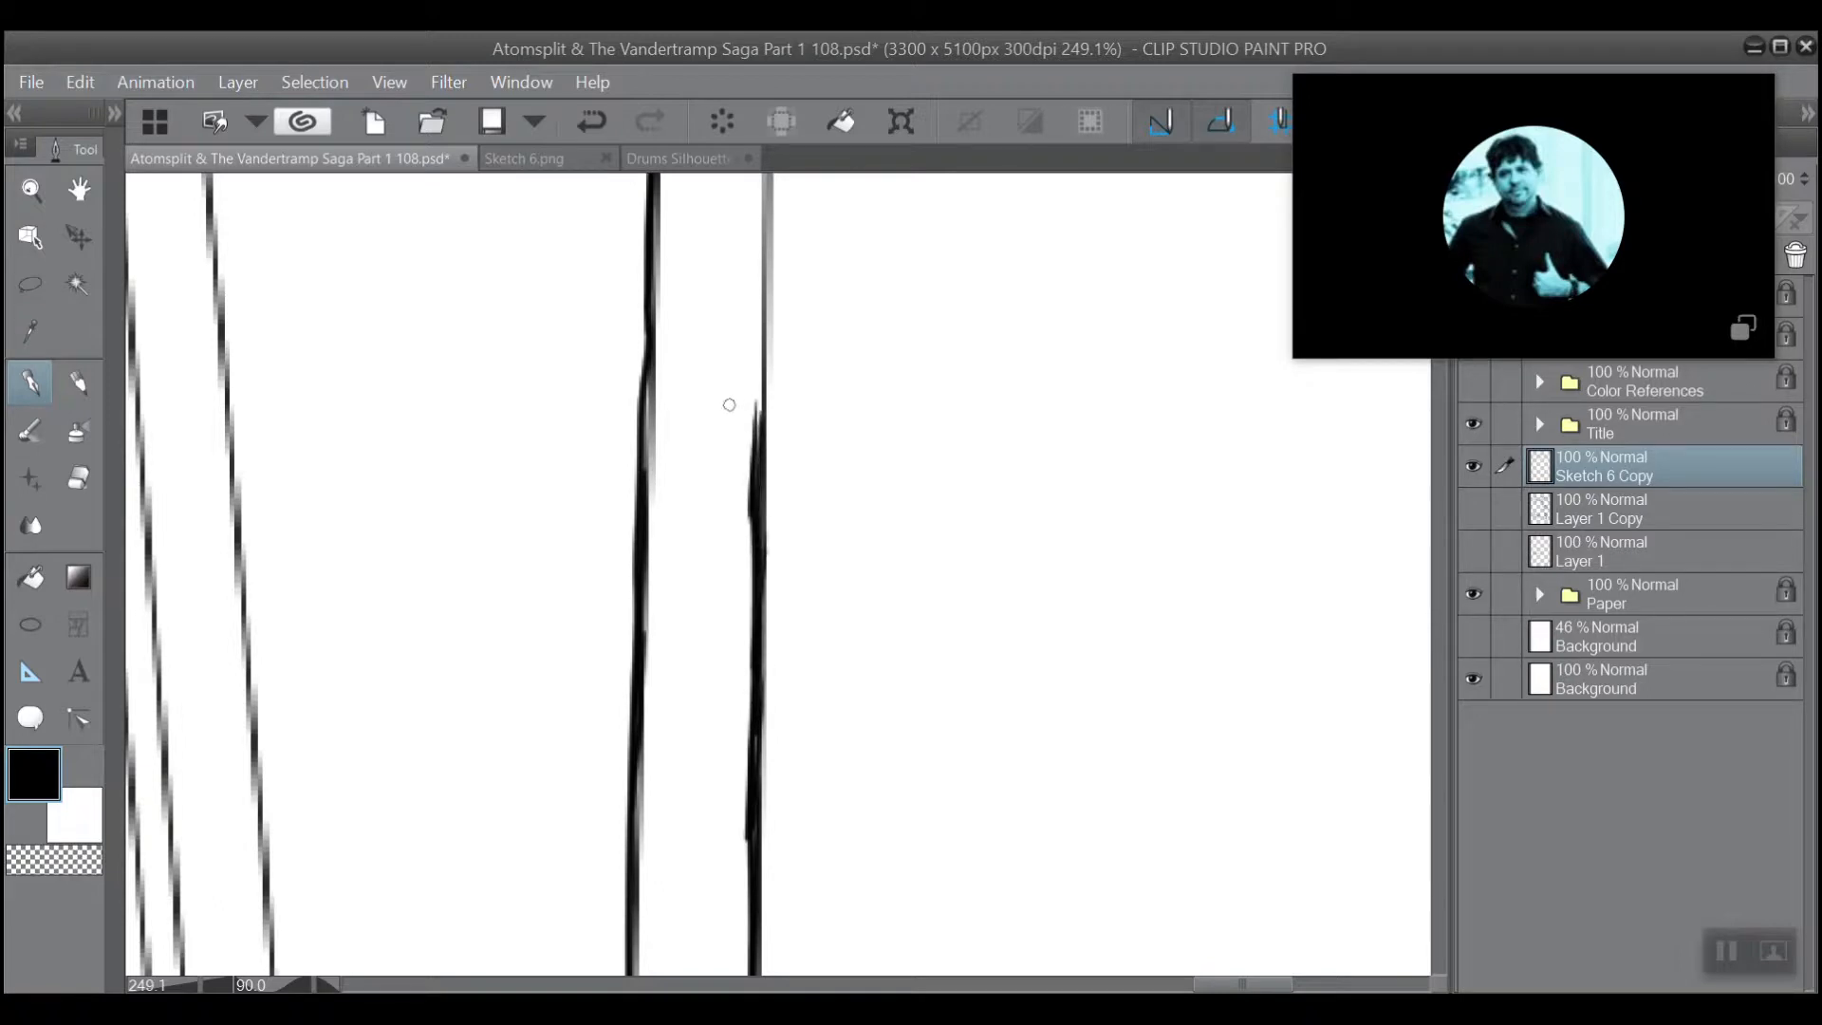
Trim the uneven inner side of the beam's upper-edge line and re-ink its broken stretch.
{"action": "key", "text": "e"}
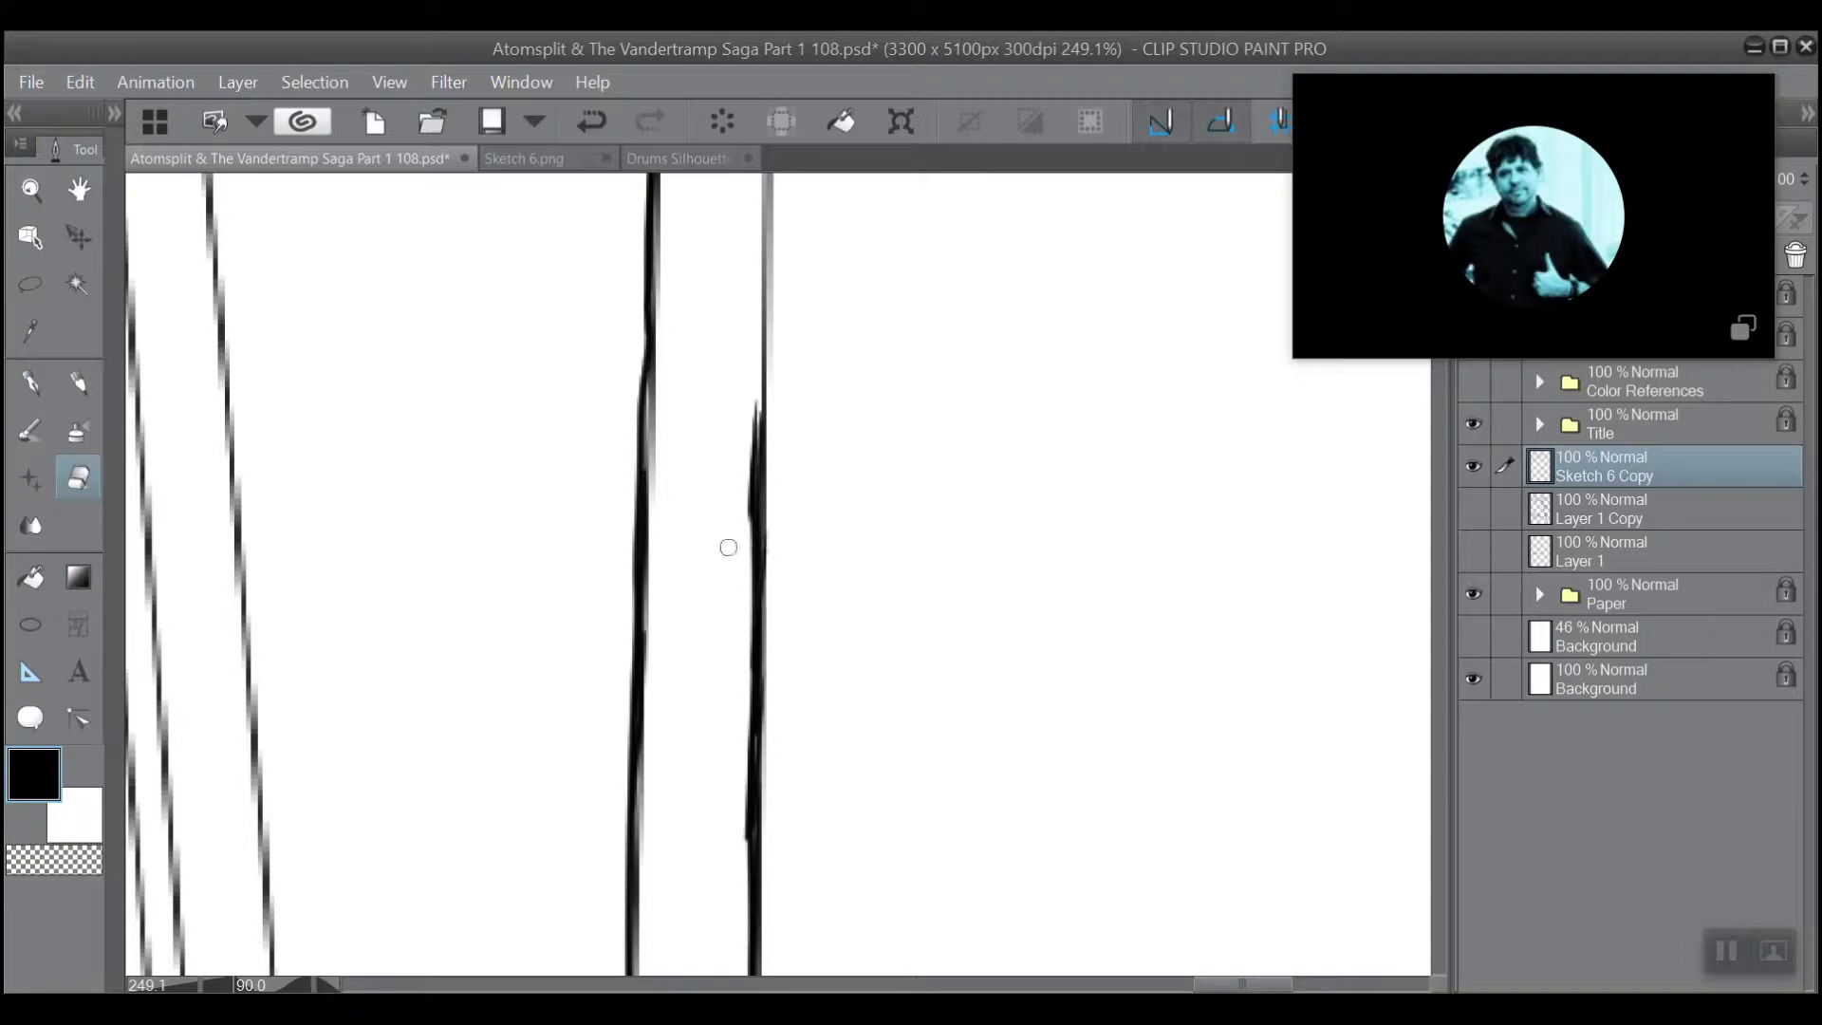
{"action": "left_click_drag", "start_coordinate": [745, 425], "coordinate": [742, 569]}
{"action": "mouse_move", "coordinate": [744, 475]}
{"action": "left_mouse_down"}
{"action": "mouse_move", "coordinate": [740, 562]}
{"action": "mouse_move", "coordinate": [744, 440]}
{"action": "left_mouse_up"}
{"action": "mouse_move", "coordinate": [737, 821]}
{"action": "left_mouse_down"}
{"action": "mouse_move", "coordinate": [736, 838]}
{"action": "mouse_move", "coordinate": [744, 760]}
{"action": "left_mouse_up"}
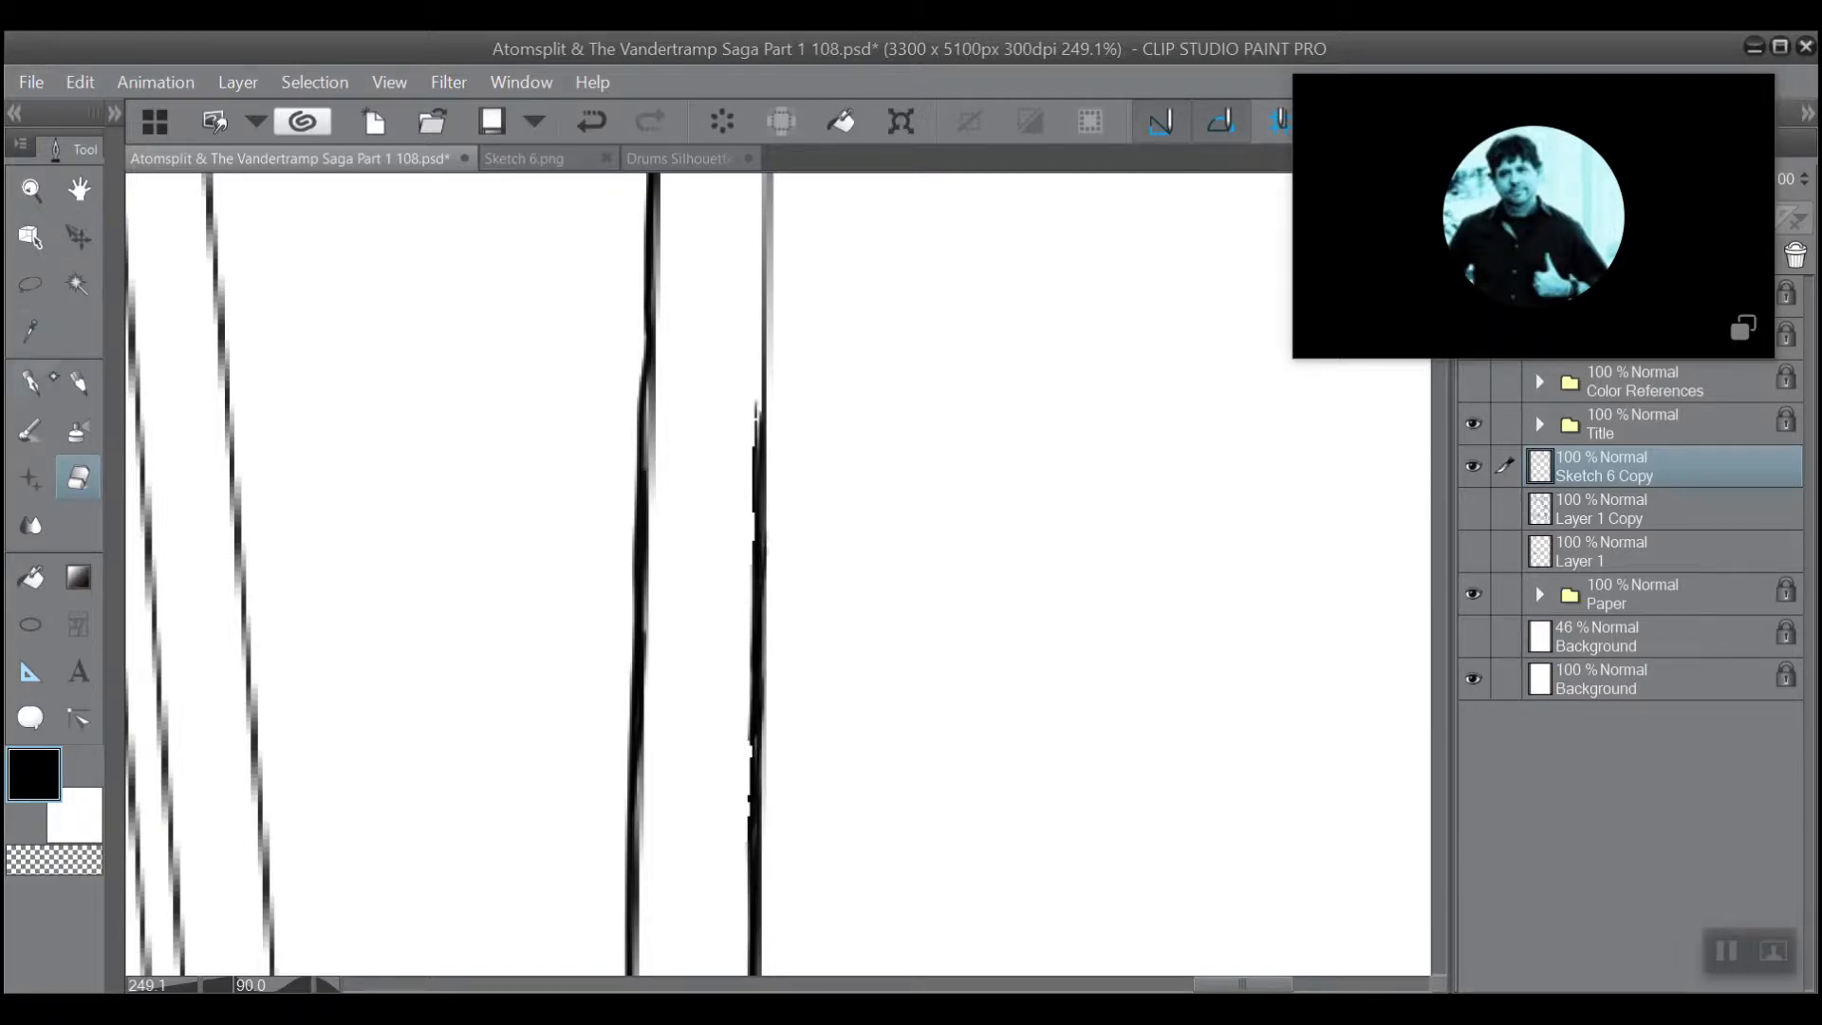
{"action": "left_click", "coordinate": [32, 381]}
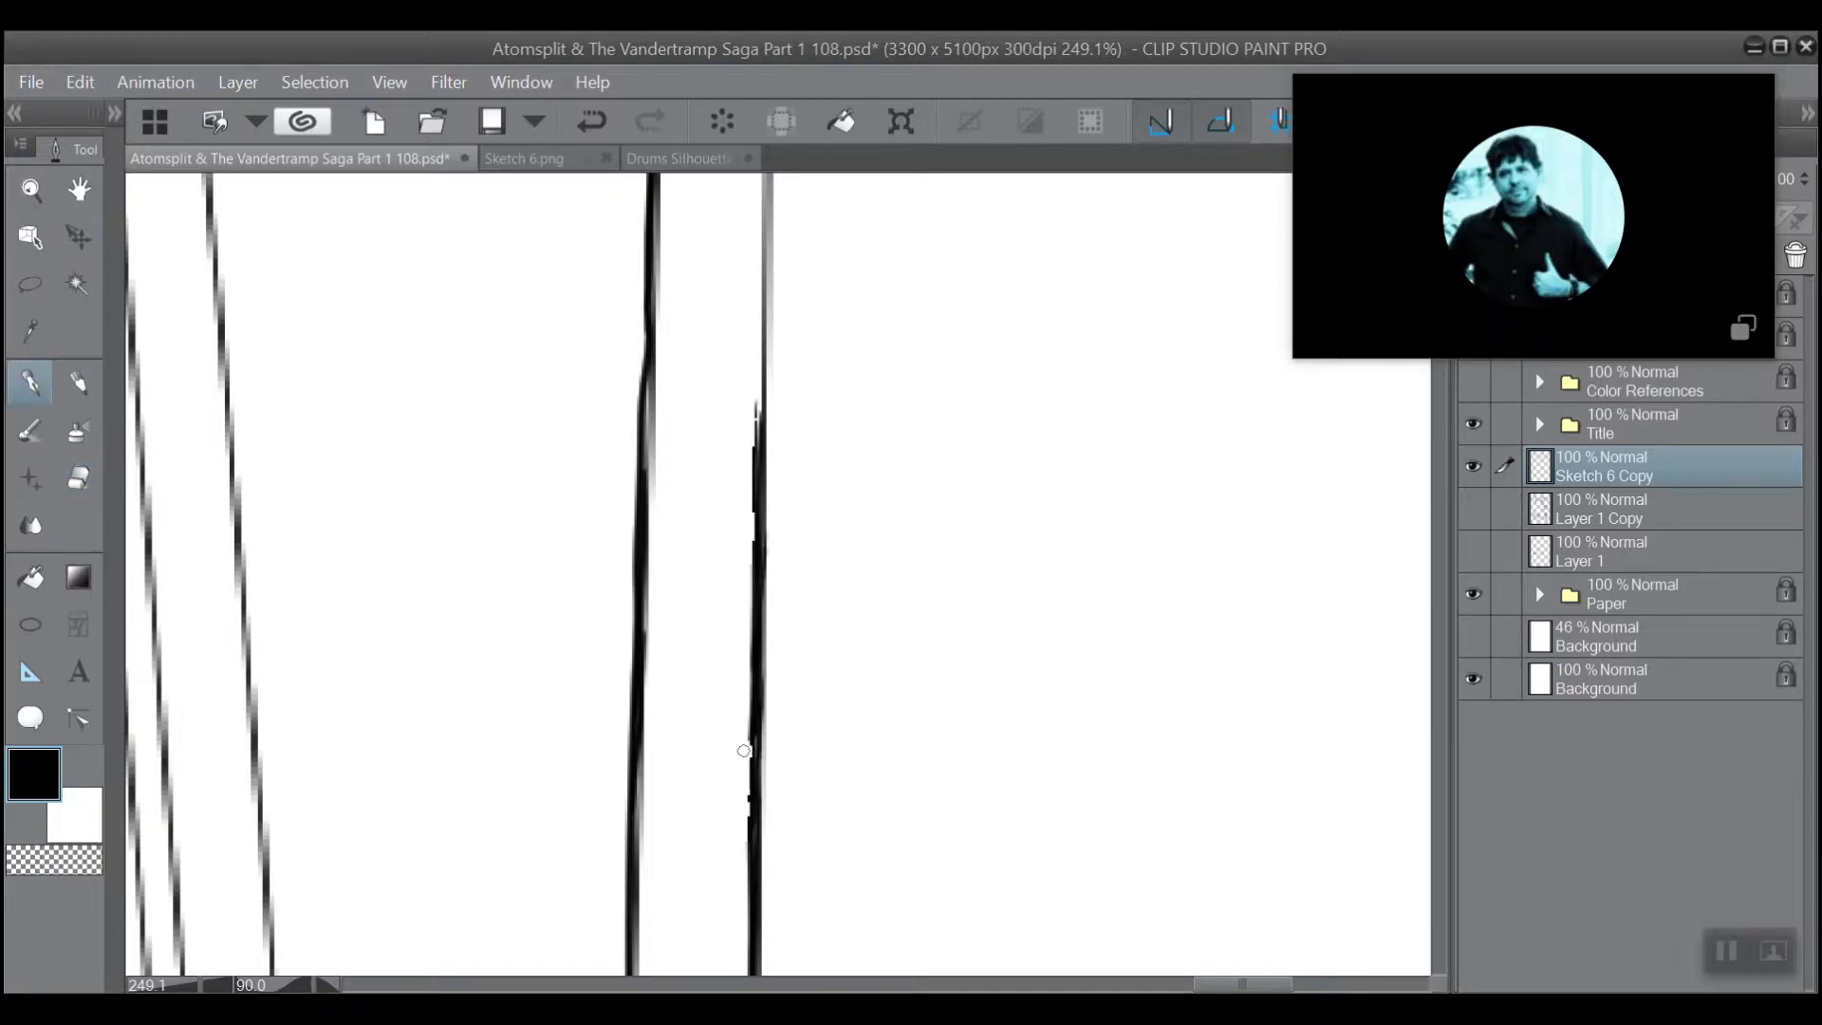
{"action": "left_click_drag", "start_coordinate": [748, 843], "coordinate": [756, 739]}
Ink the last stretch of the beam's upper edge as a heavier line up to the panel border.
{"action": "scroll", "coordinate": [724, 621], "scroll_direction": "up", "scroll_amount": 3}
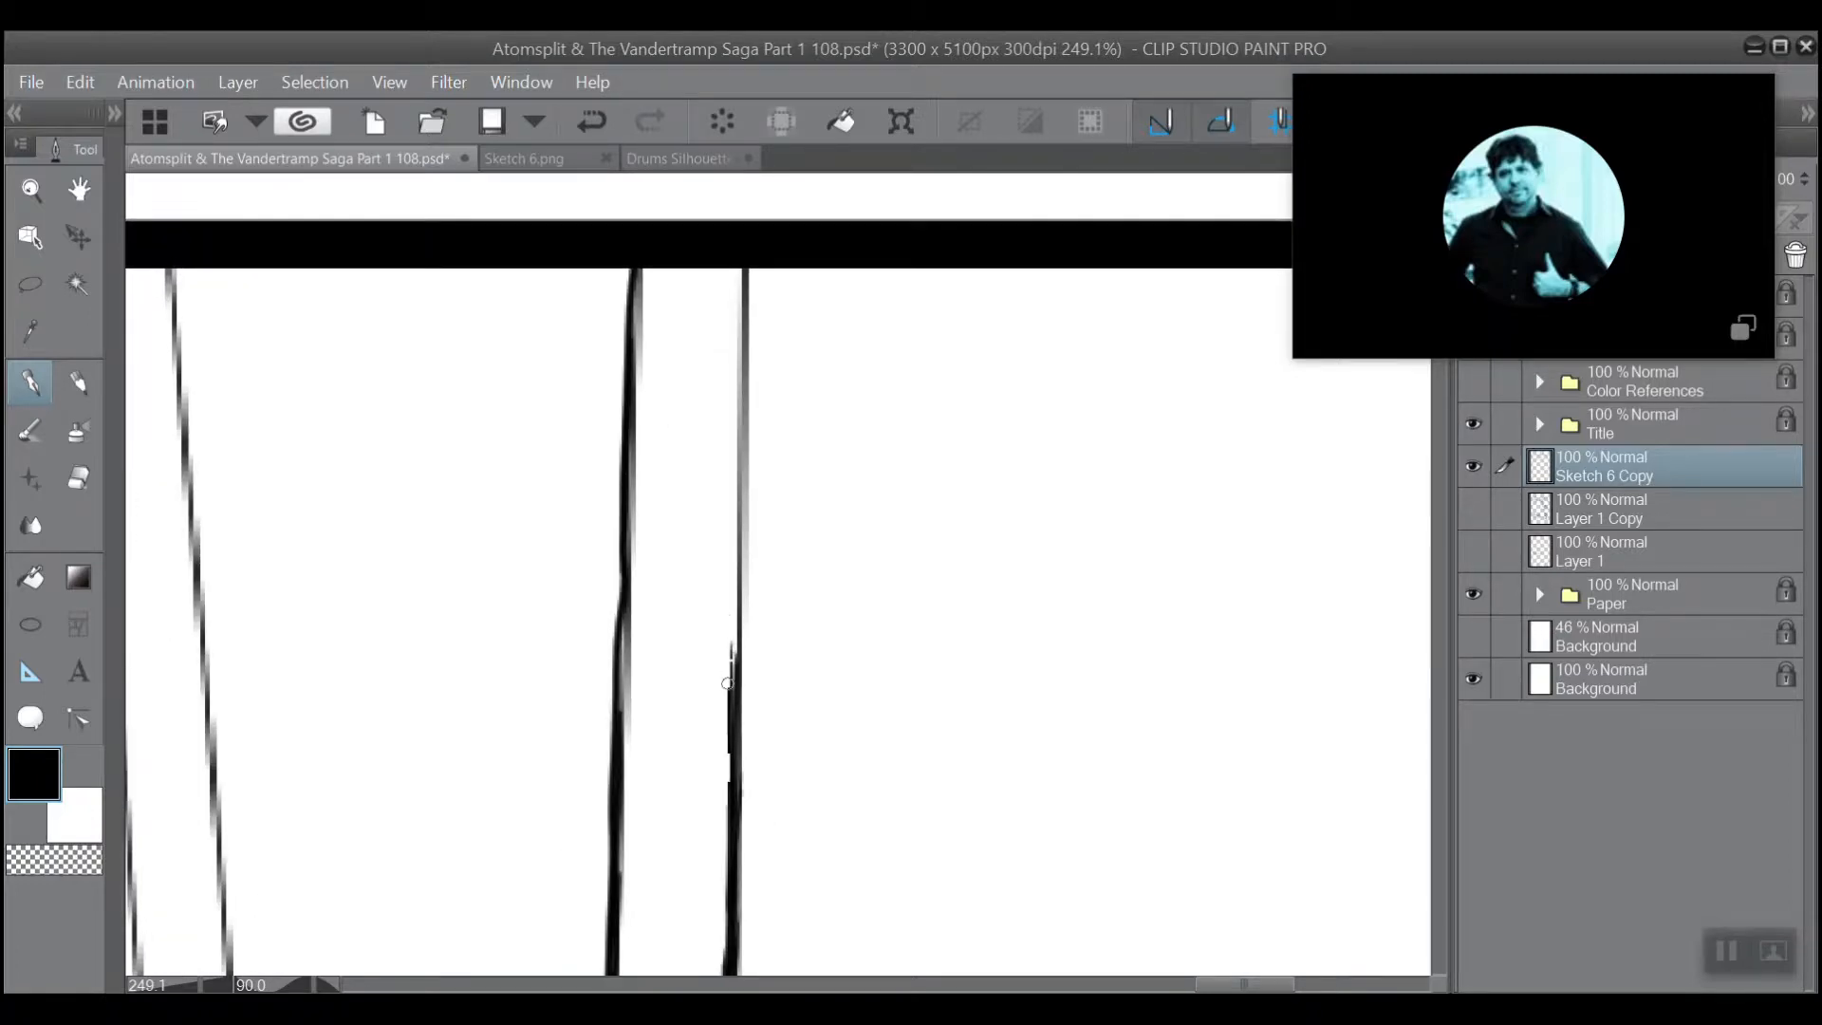
{"action": "left_click_drag", "start_coordinate": [731, 670], "coordinate": [739, 592]}
{"action": "left_click_drag", "start_coordinate": [733, 614], "coordinate": [744, 270]}
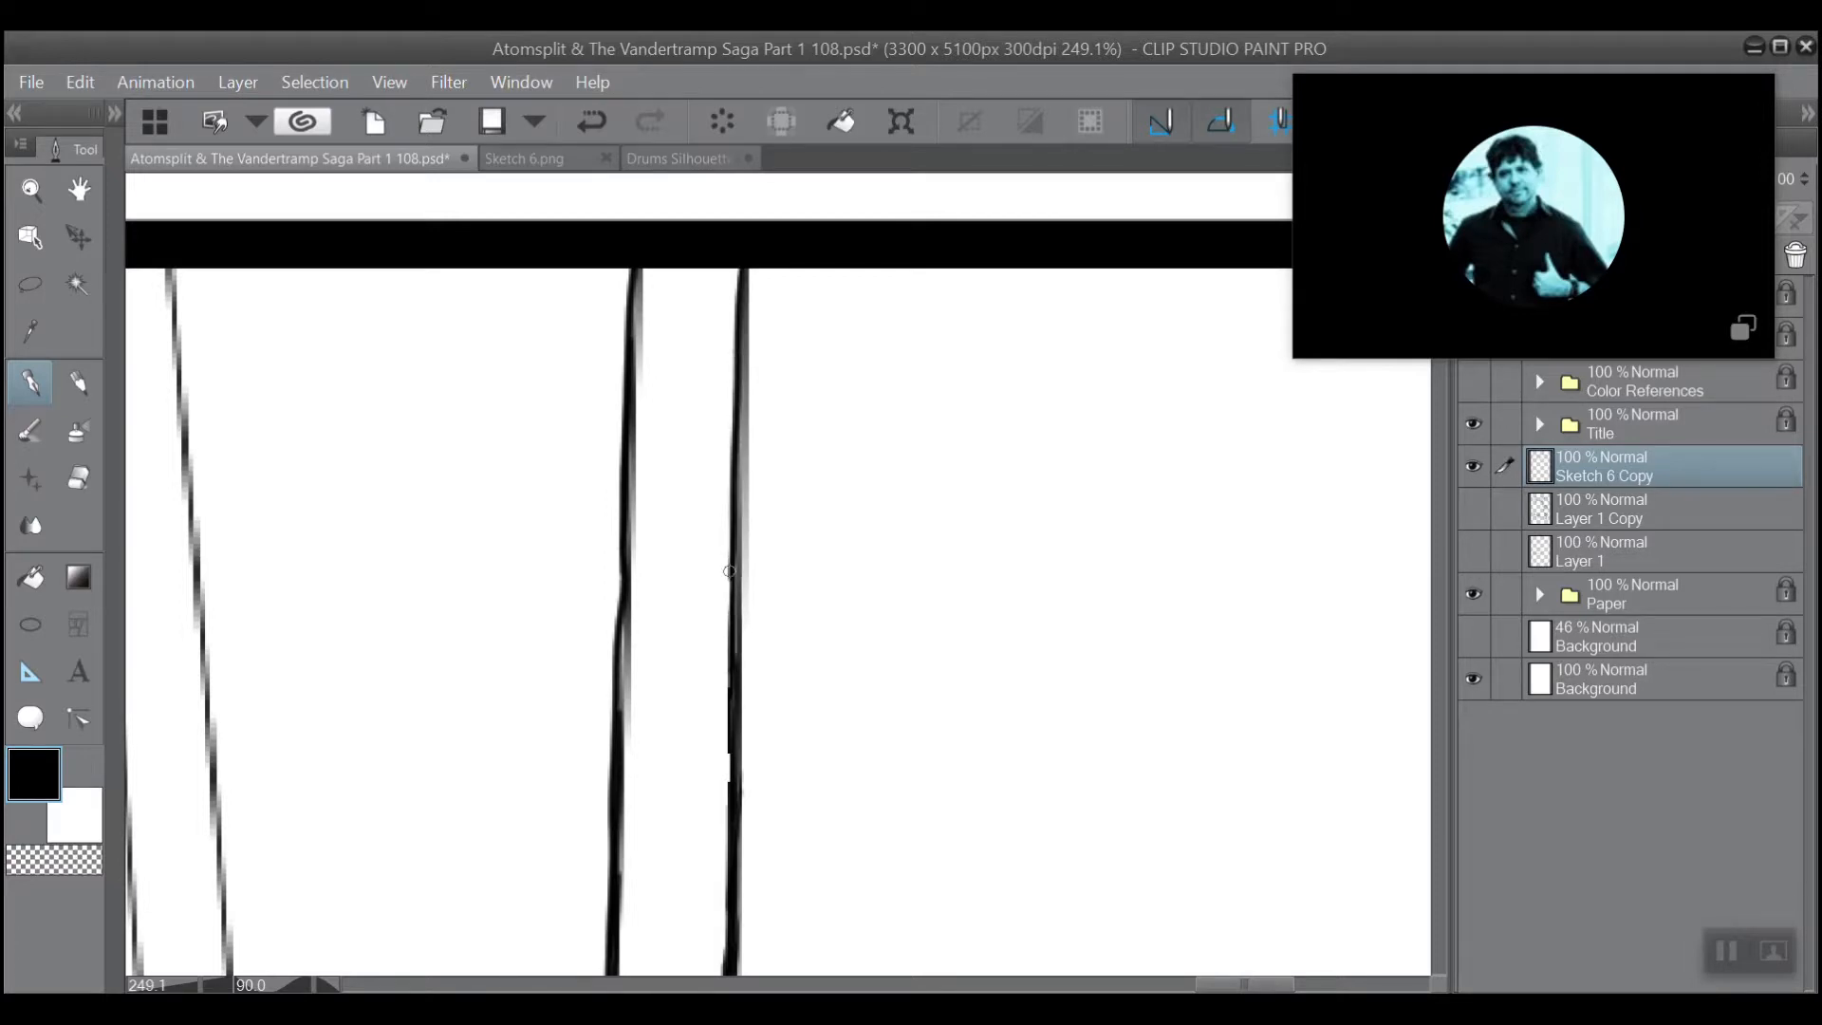
{"action": "left_click_drag", "start_coordinate": [730, 560], "coordinate": [746, 395]}
Clean the fuzzy inner side of the beam's lower-edge line and ink over the rough spot on its upper edge.
{"action": "left_click_drag", "start_coordinate": [617, 762], "coordinate": [630, 604]}
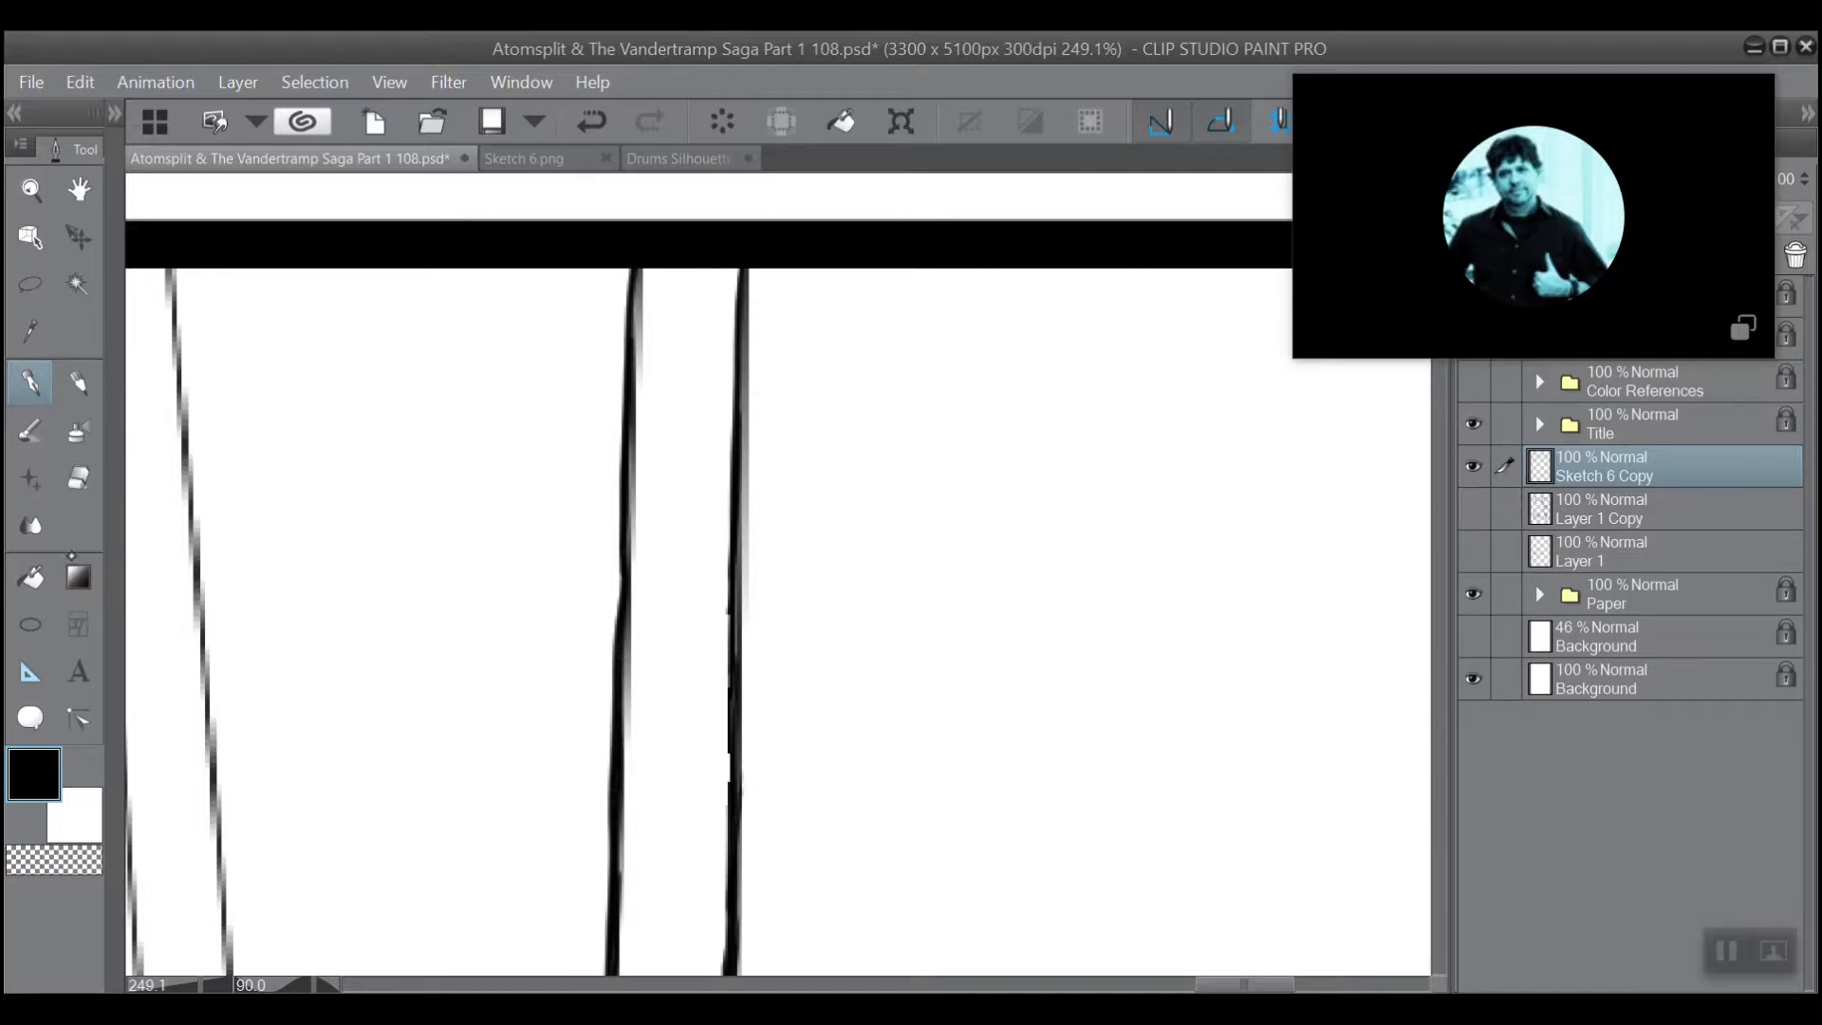
{"action": "key", "text": "e"}
{"action": "left_click_drag", "start_coordinate": [645, 735], "coordinate": [634, 666]}
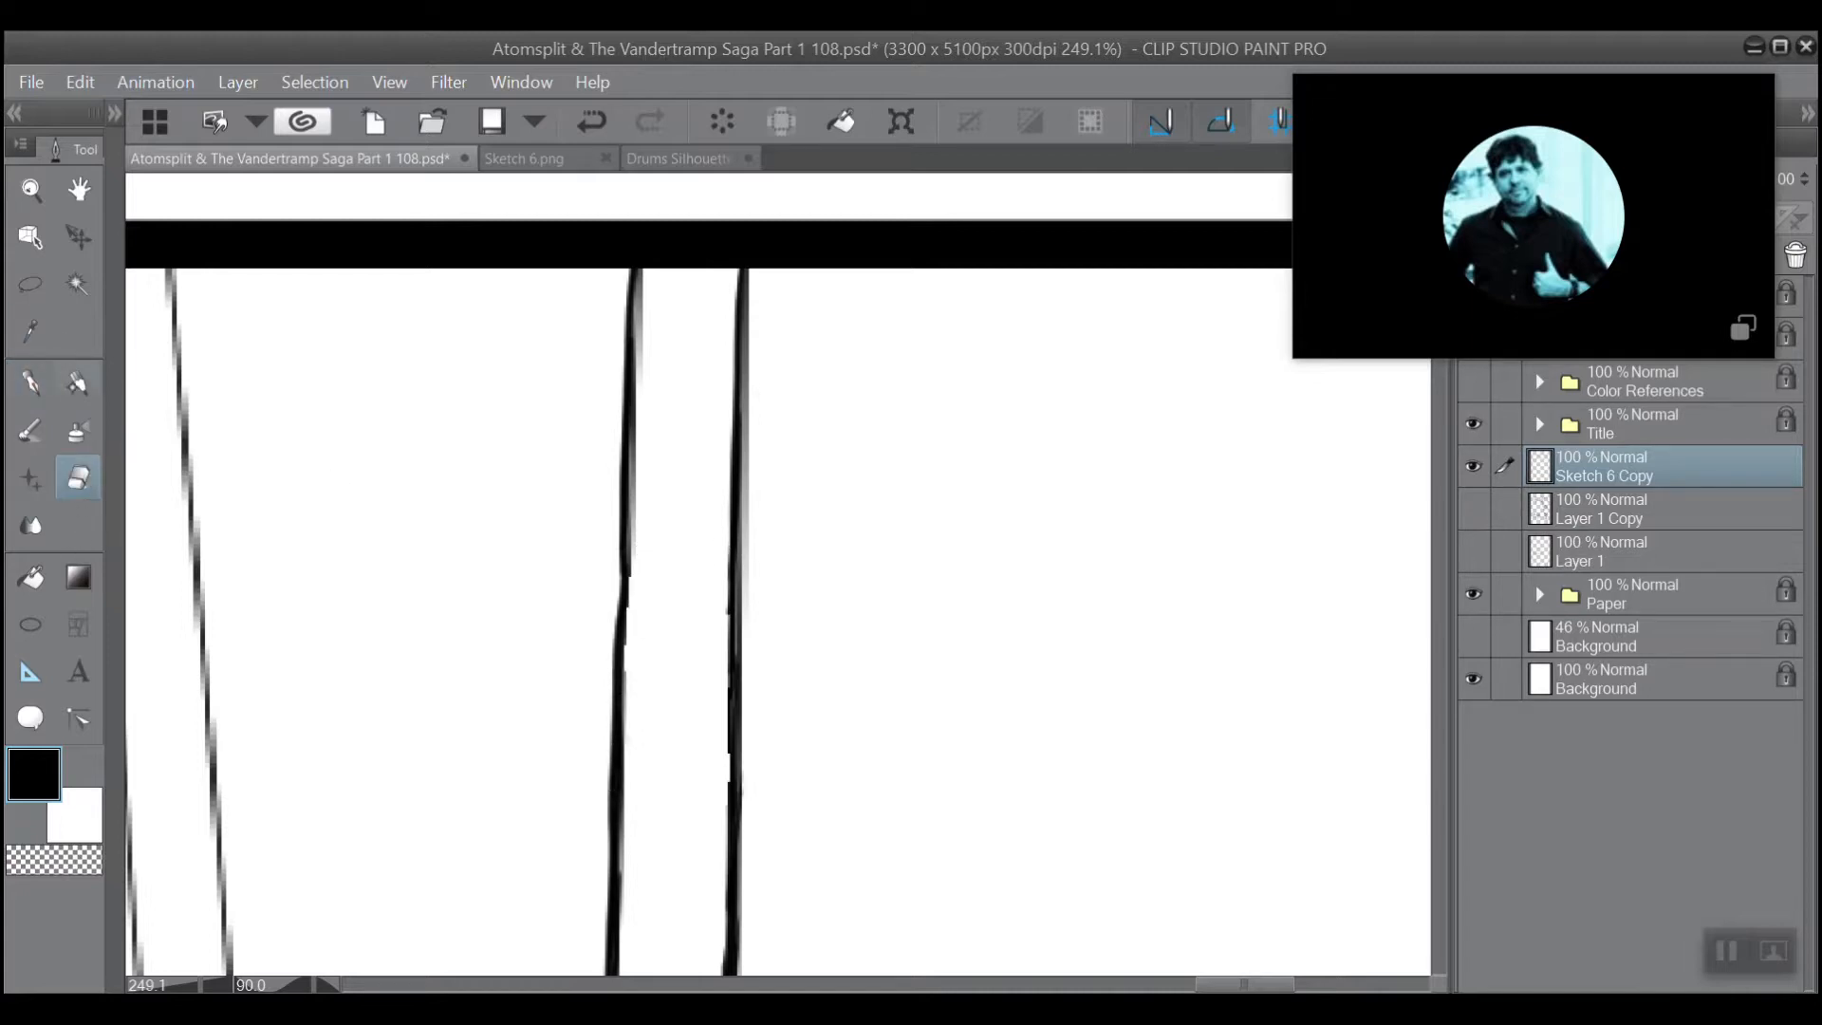
{"action": "key", "text": "p"}
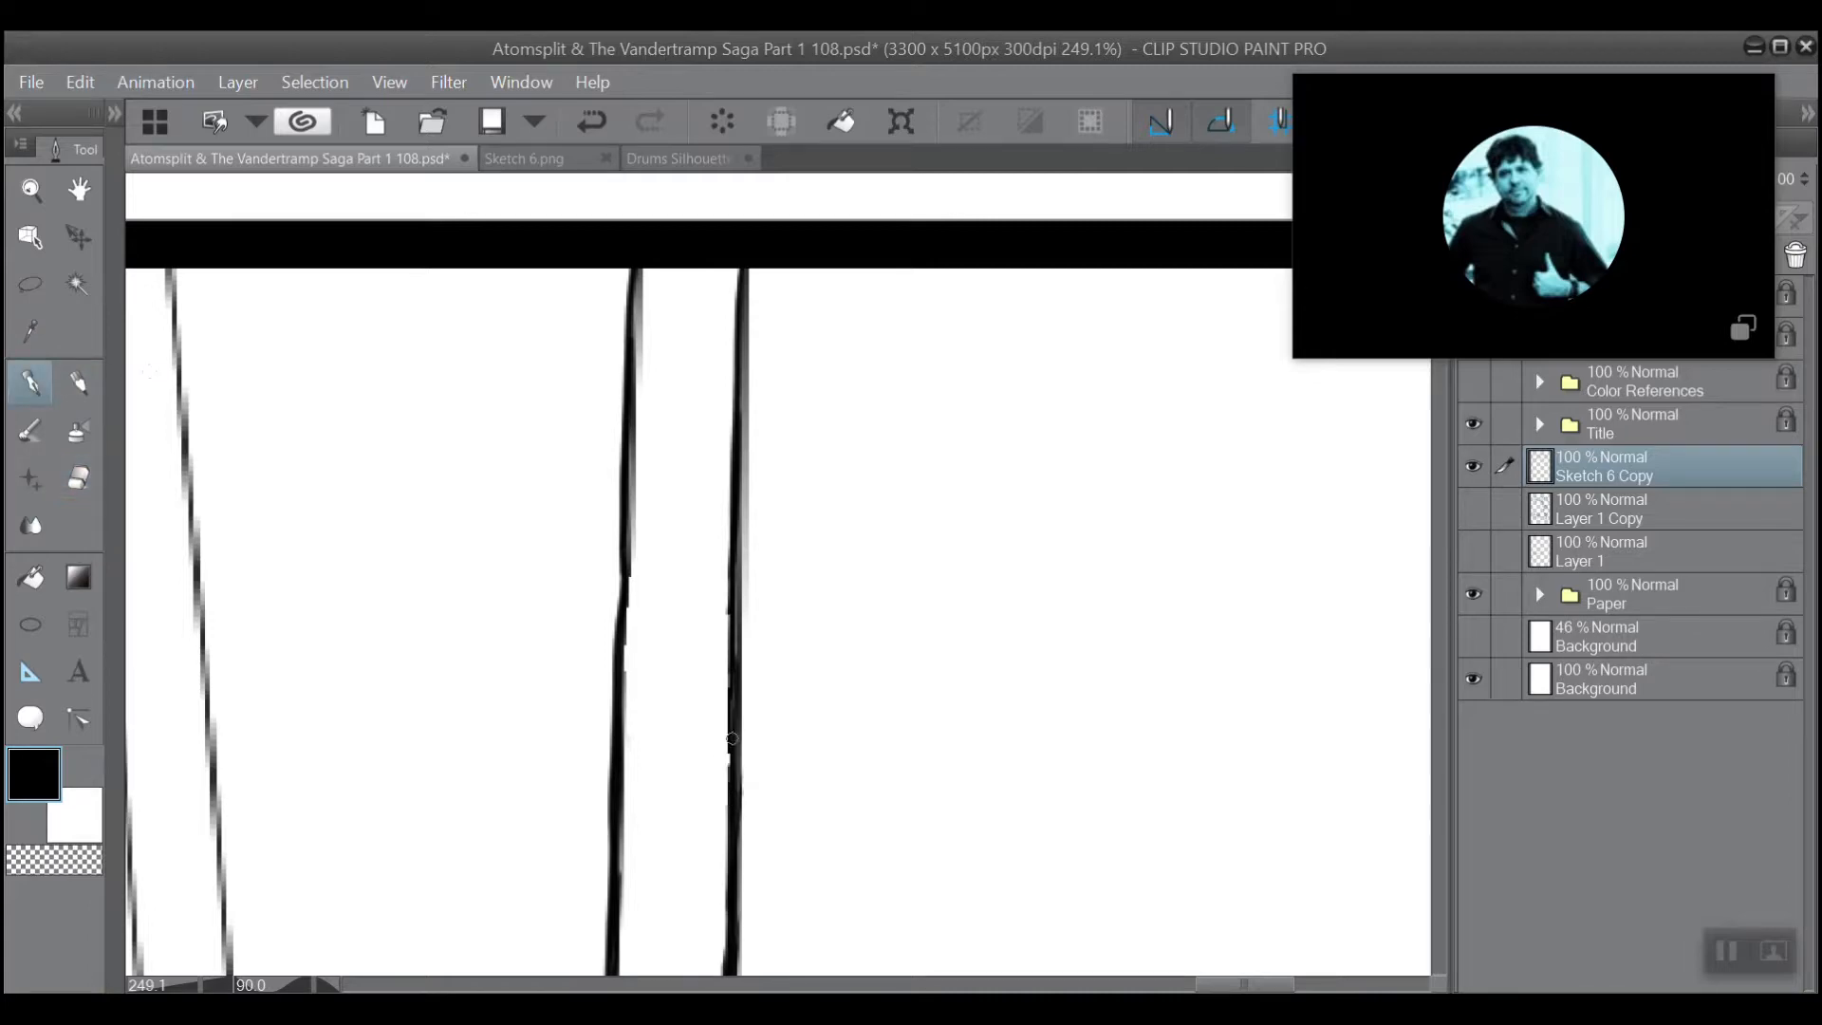
{"action": "left_click_drag", "start_coordinate": [729, 692], "coordinate": [736, 560]}
Examine the thickened beam, slanted brace and forked support at several zoom levels and angles.
{"action": "scroll", "coordinate": [655, 541], "scroll_direction": "down", "scroll_amount": 2}
{"action": "left_click_drag", "start_coordinate": [1054, 684], "coordinate": [1031, 419]}
{"action": "left_click_drag", "start_coordinate": [759, 835], "coordinate": [781, 346]}
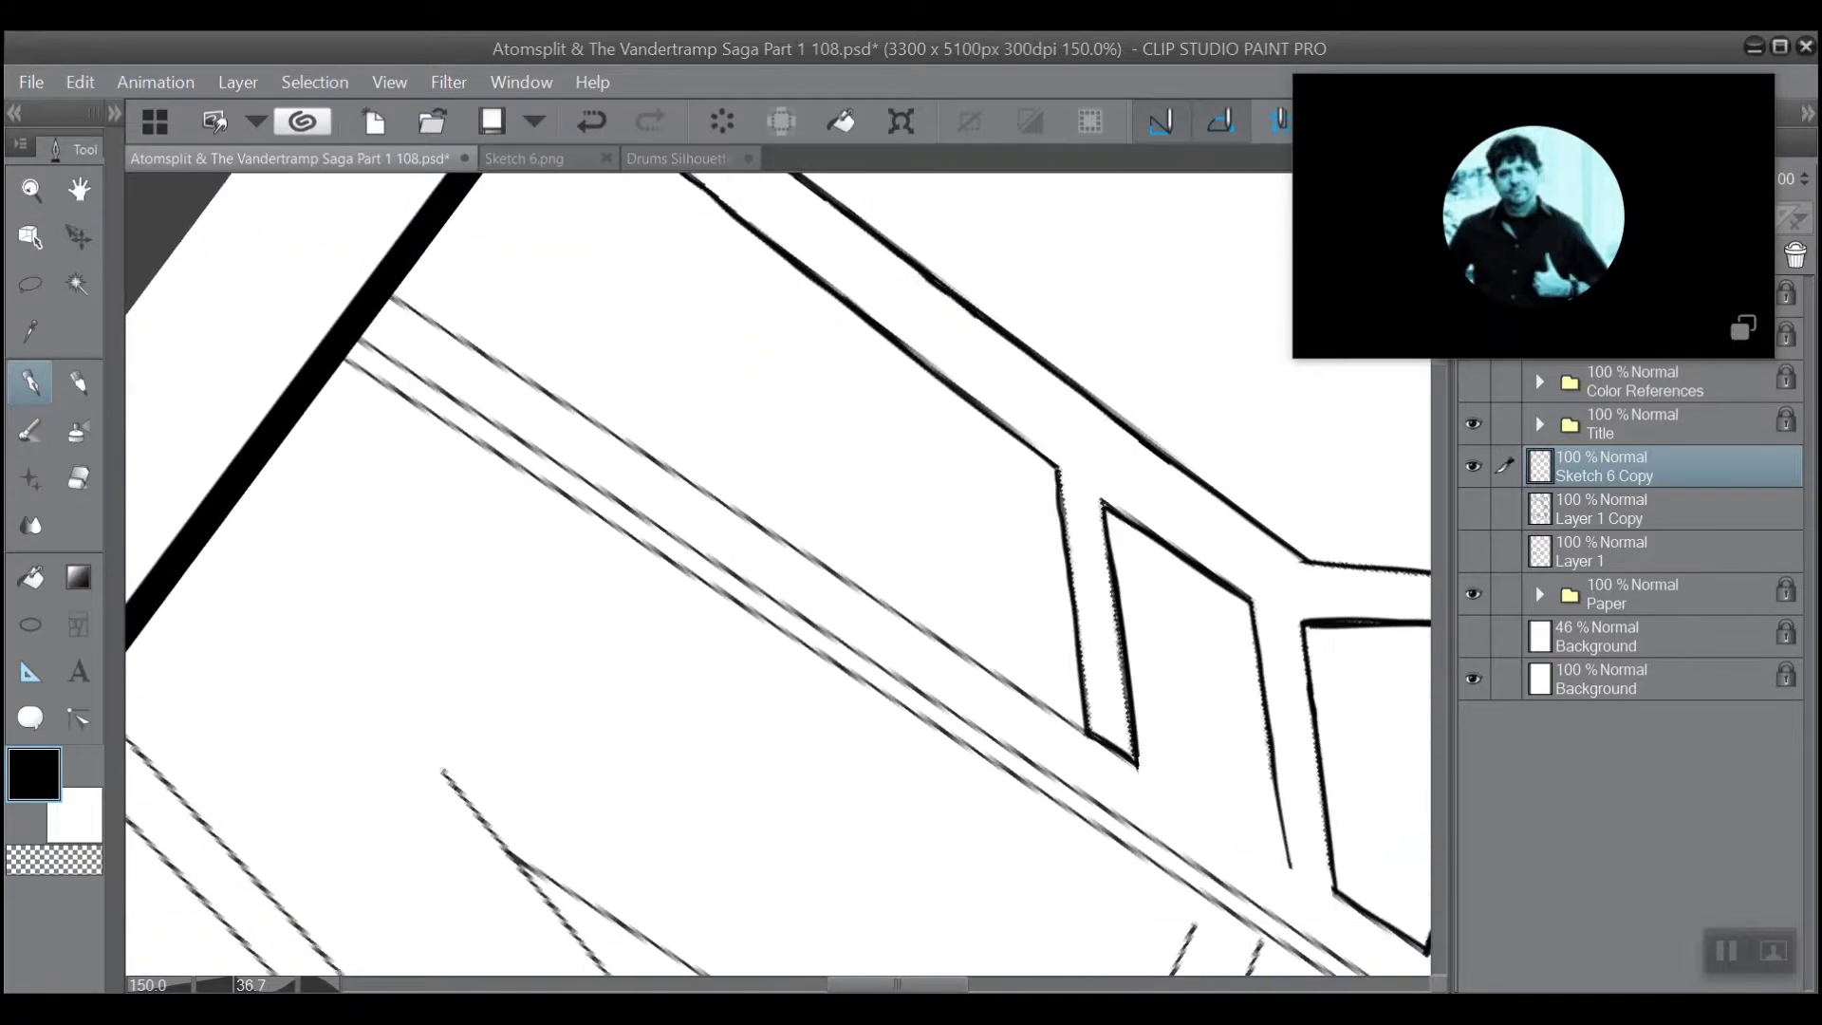
{"action": "left_click_drag", "start_coordinate": [1137, 764], "coordinate": [921, 938]}
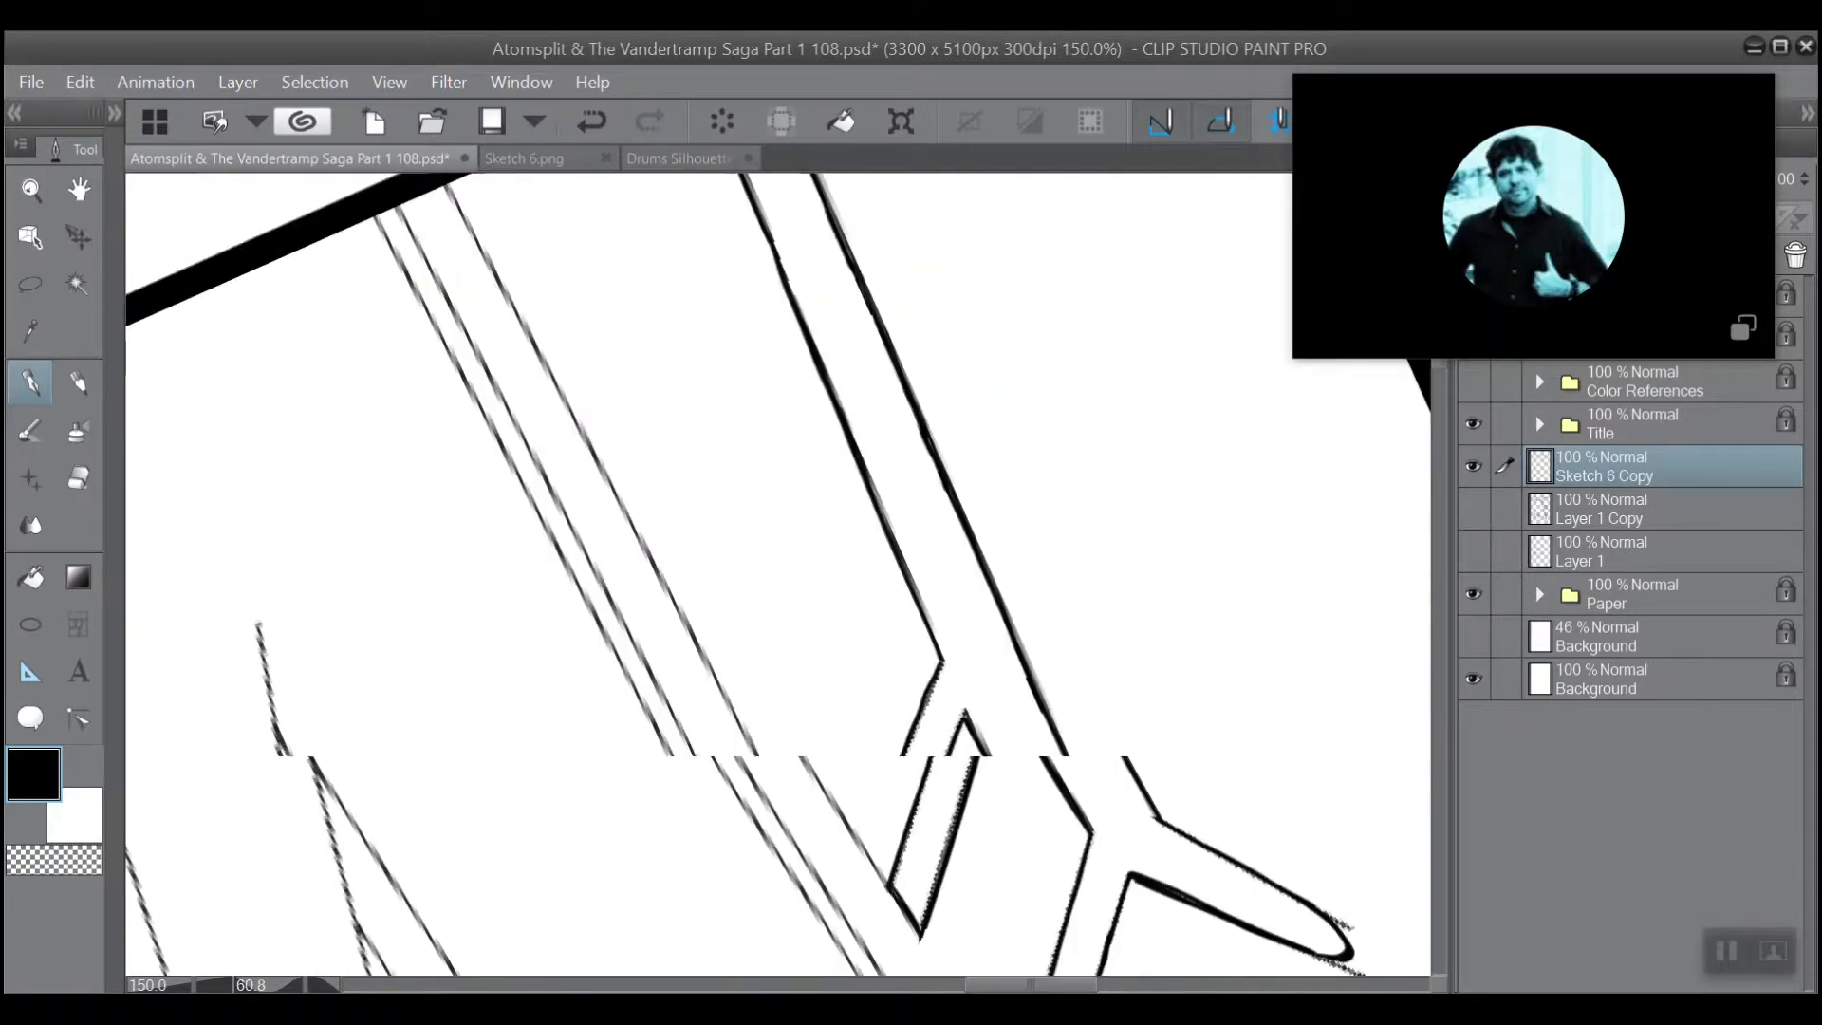
{"action": "scroll", "coordinate": [741, 570], "scroll_direction": "down", "scroll_amount": 1}
{"action": "scroll", "coordinate": [741, 570], "scroll_direction": "down", "scroll_amount": 3}
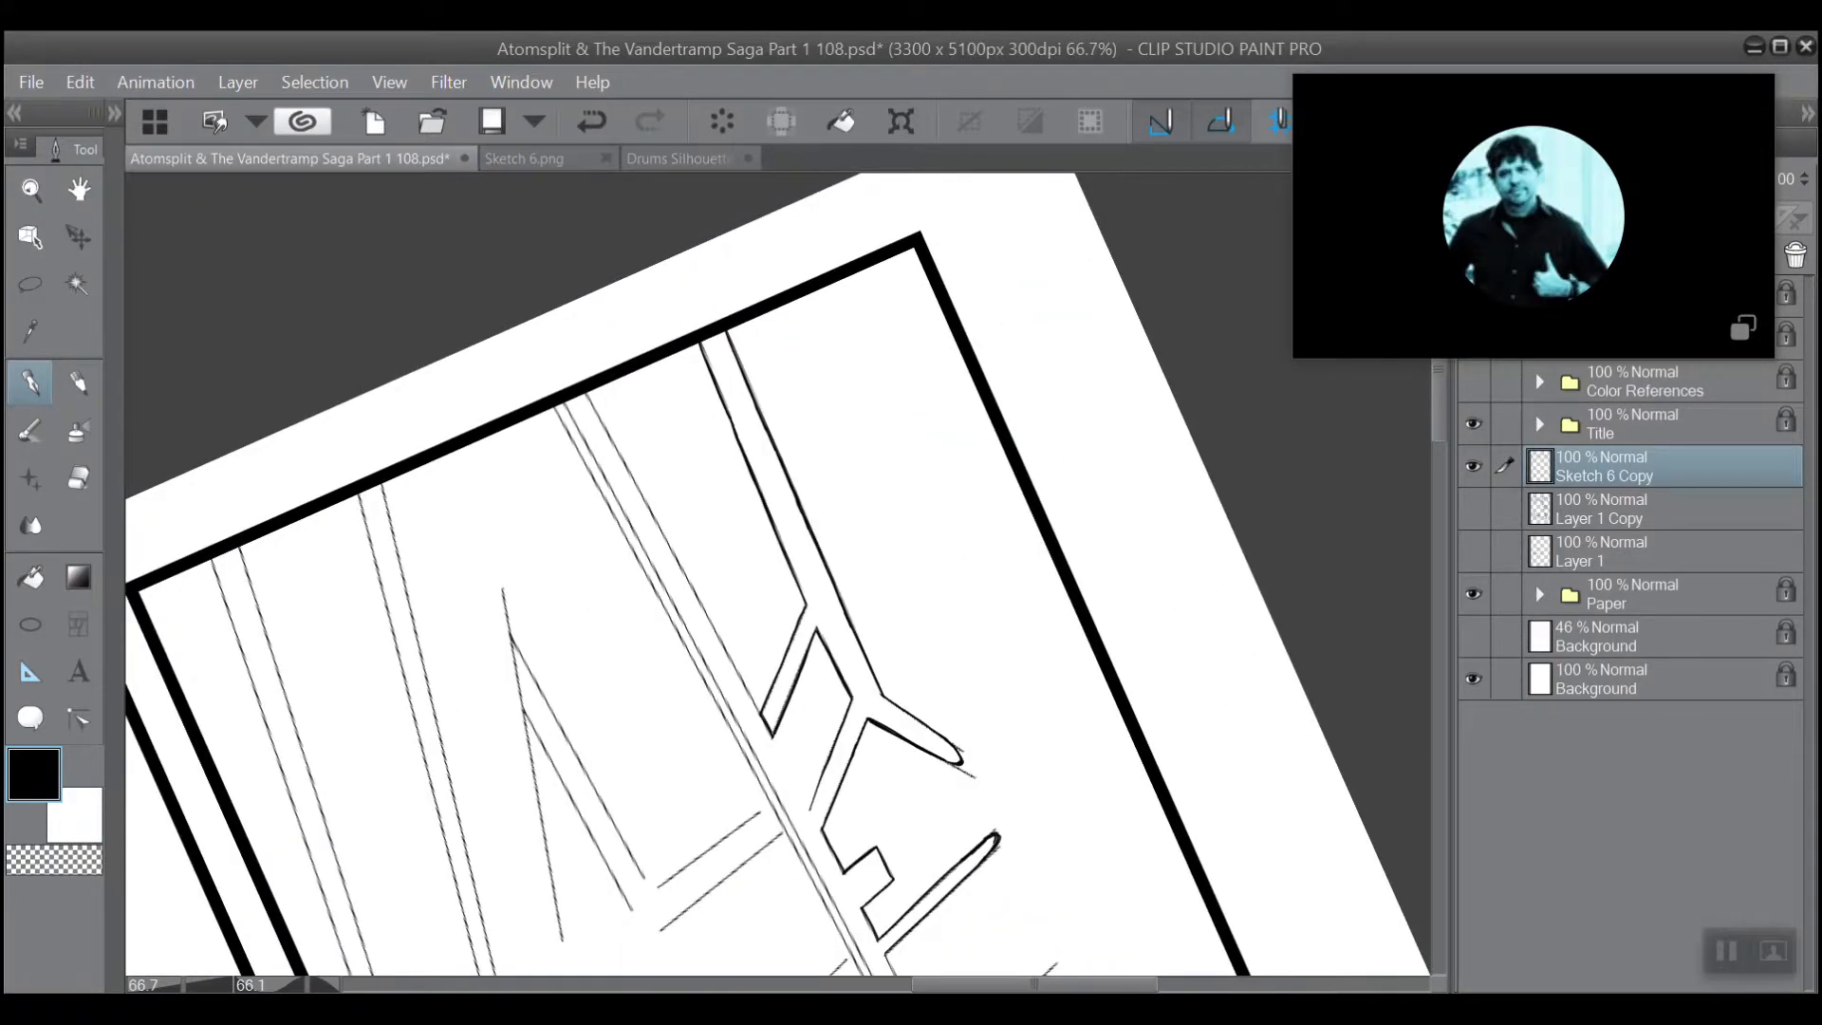
{"action": "left_click_drag", "start_coordinate": [962, 759], "coordinate": [857, 387]}
{"action": "left_click_drag", "start_coordinate": [968, 752], "coordinate": [1047, 966]}
{"action": "scroll", "coordinate": [631, 365], "scroll_direction": "up", "scroll_amount": 5}
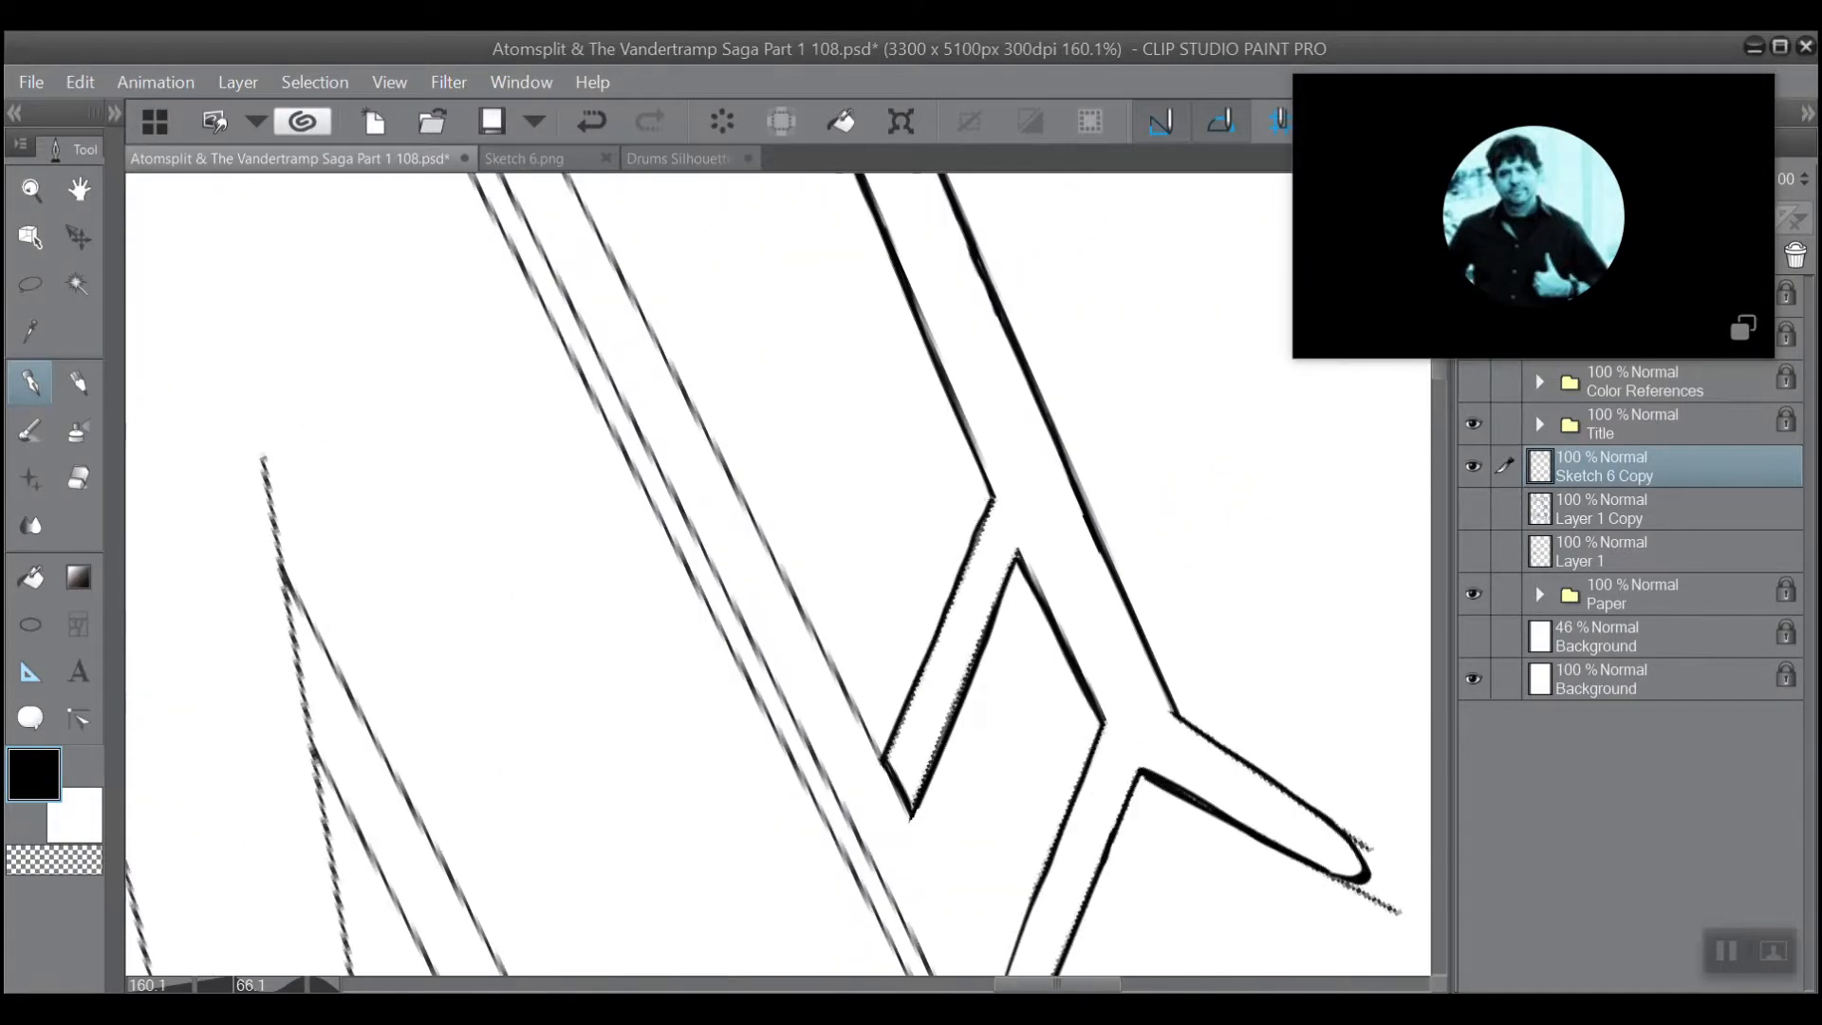
{"action": "scroll", "coordinate": [745, 482], "scroll_direction": "up", "scroll_amount": 4}
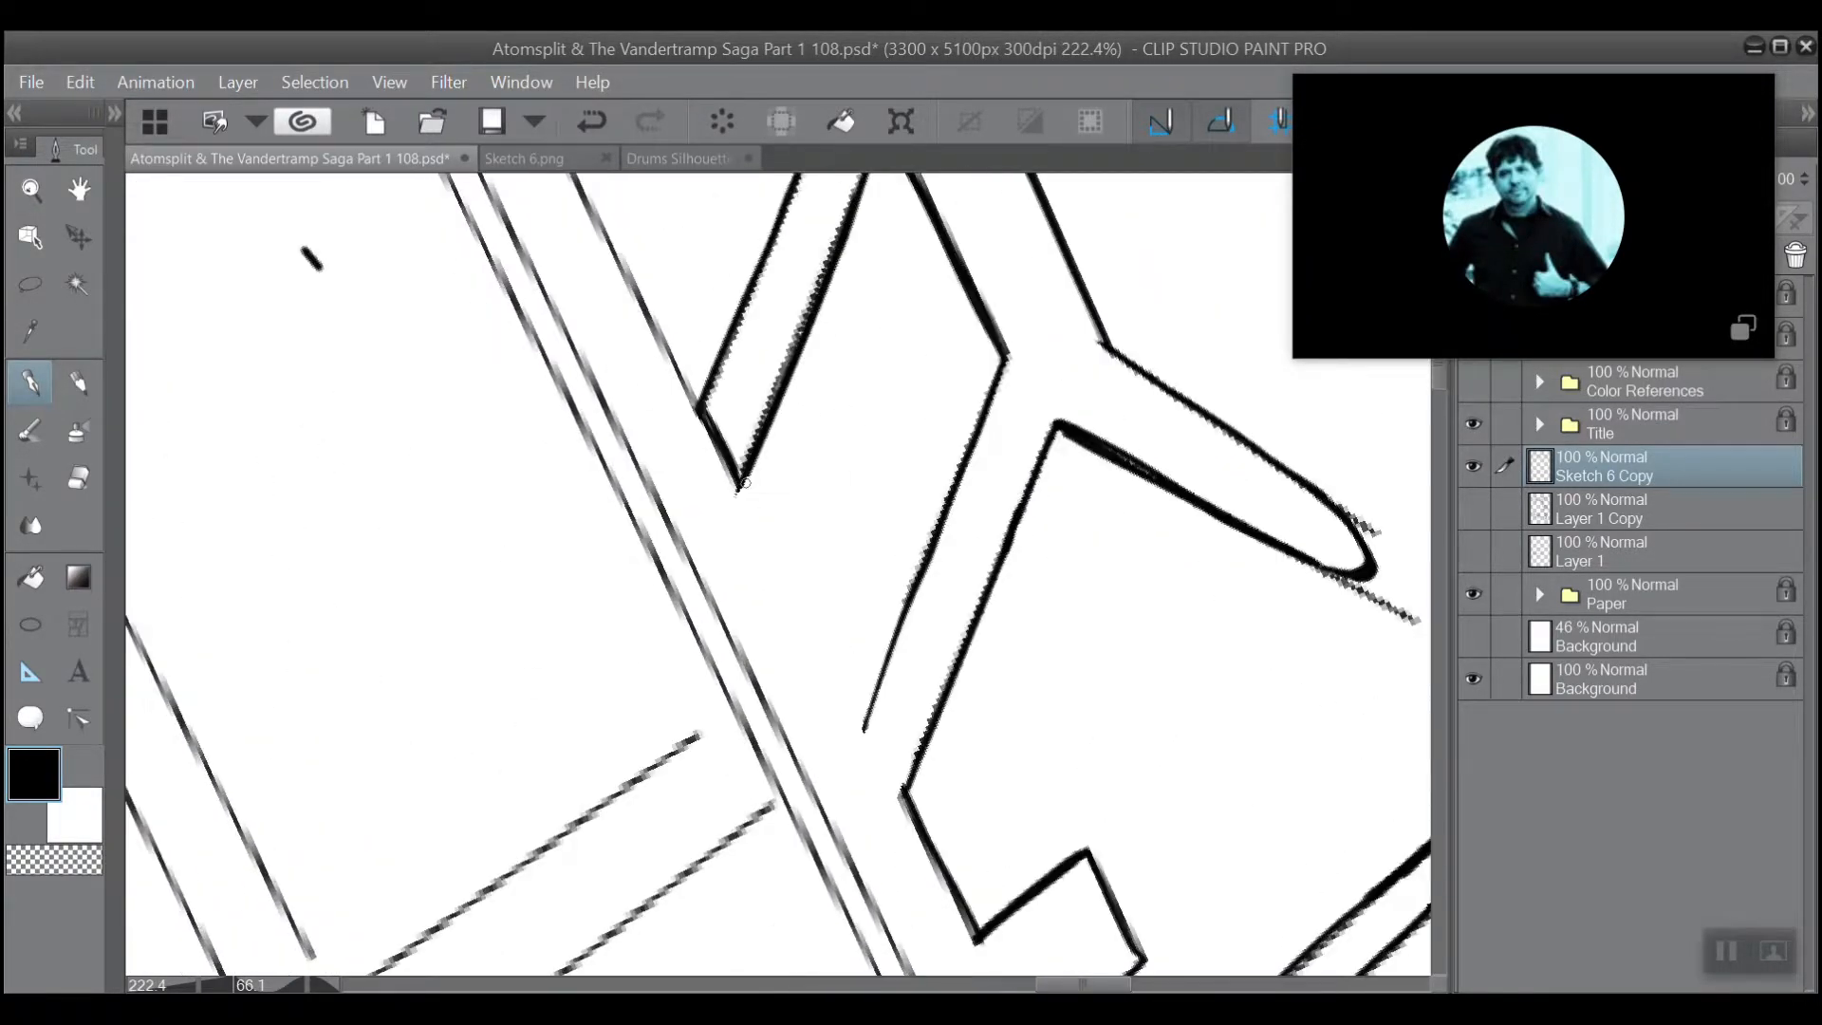
{"action": "mouse_move", "coordinate": [746, 483]}
{"action": "left_mouse_down"}
{"action": "mouse_move", "coordinate": [713, 543]}
{"action": "mouse_move", "coordinate": [700, 458]}
{"action": "left_mouse_up"}
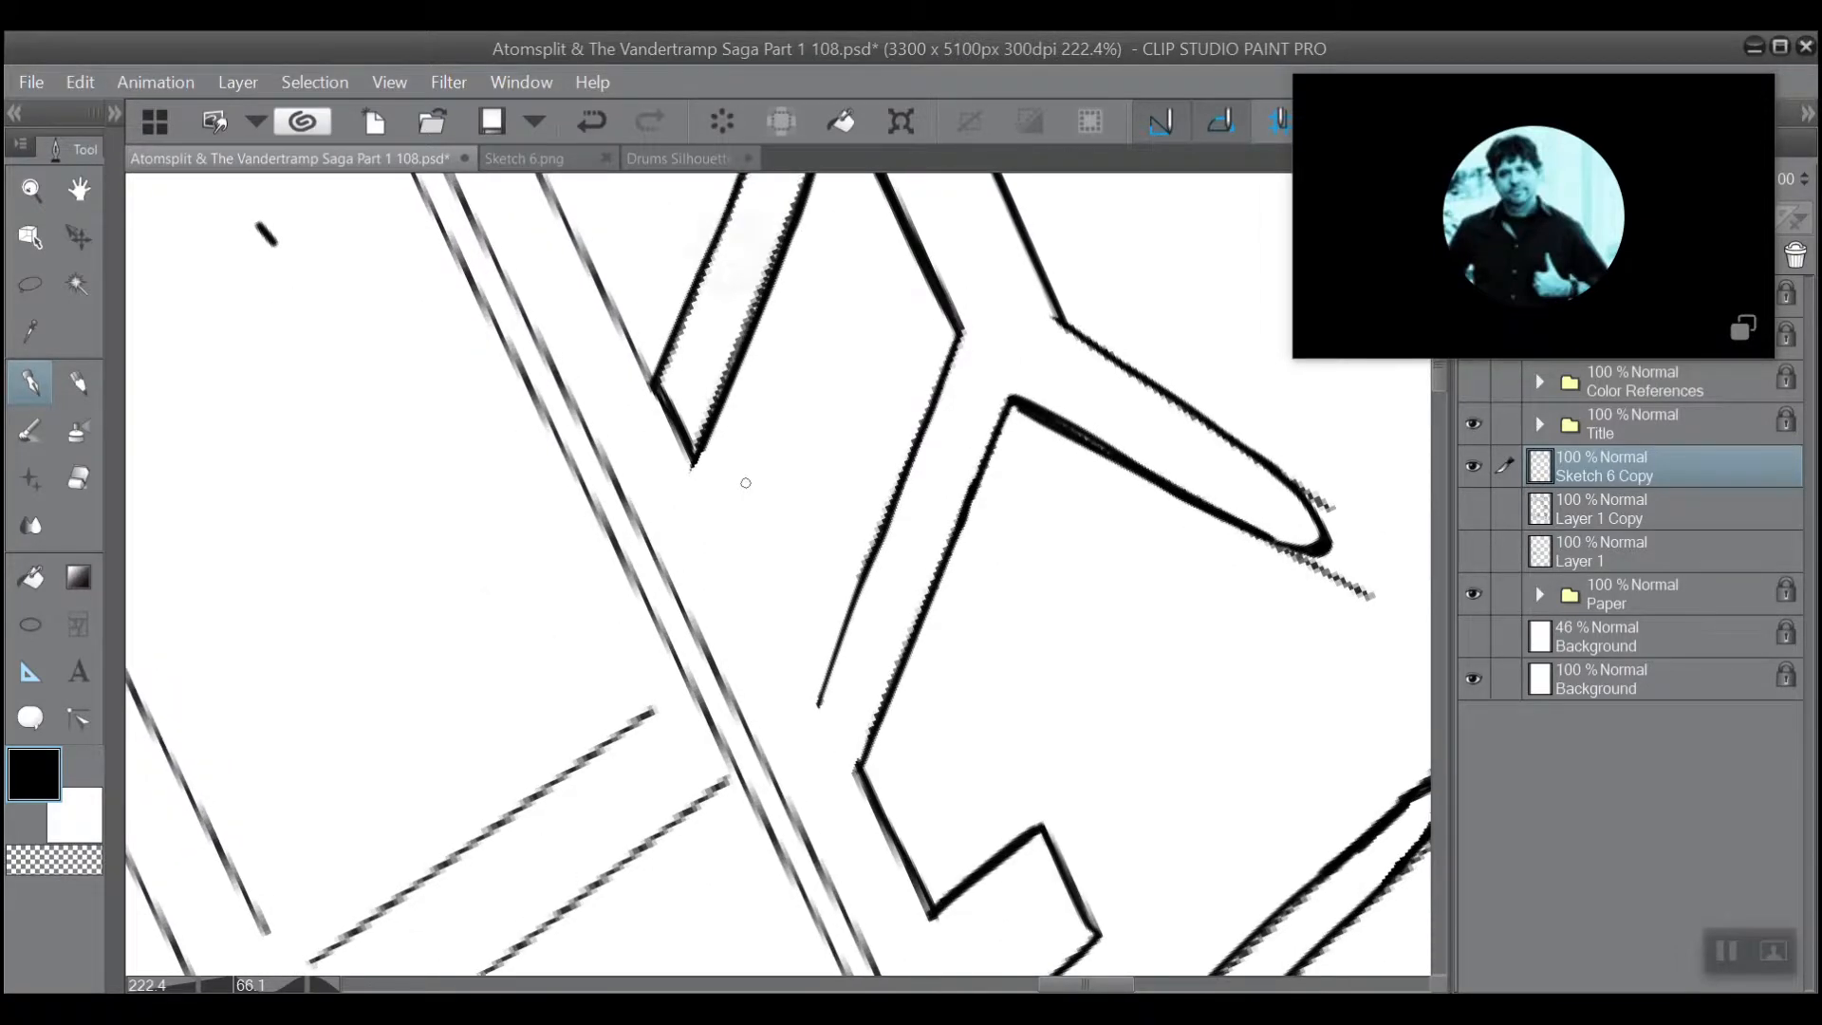
{"action": "scroll", "coordinate": [745, 483], "scroll_direction": "down", "scroll_amount": 4}
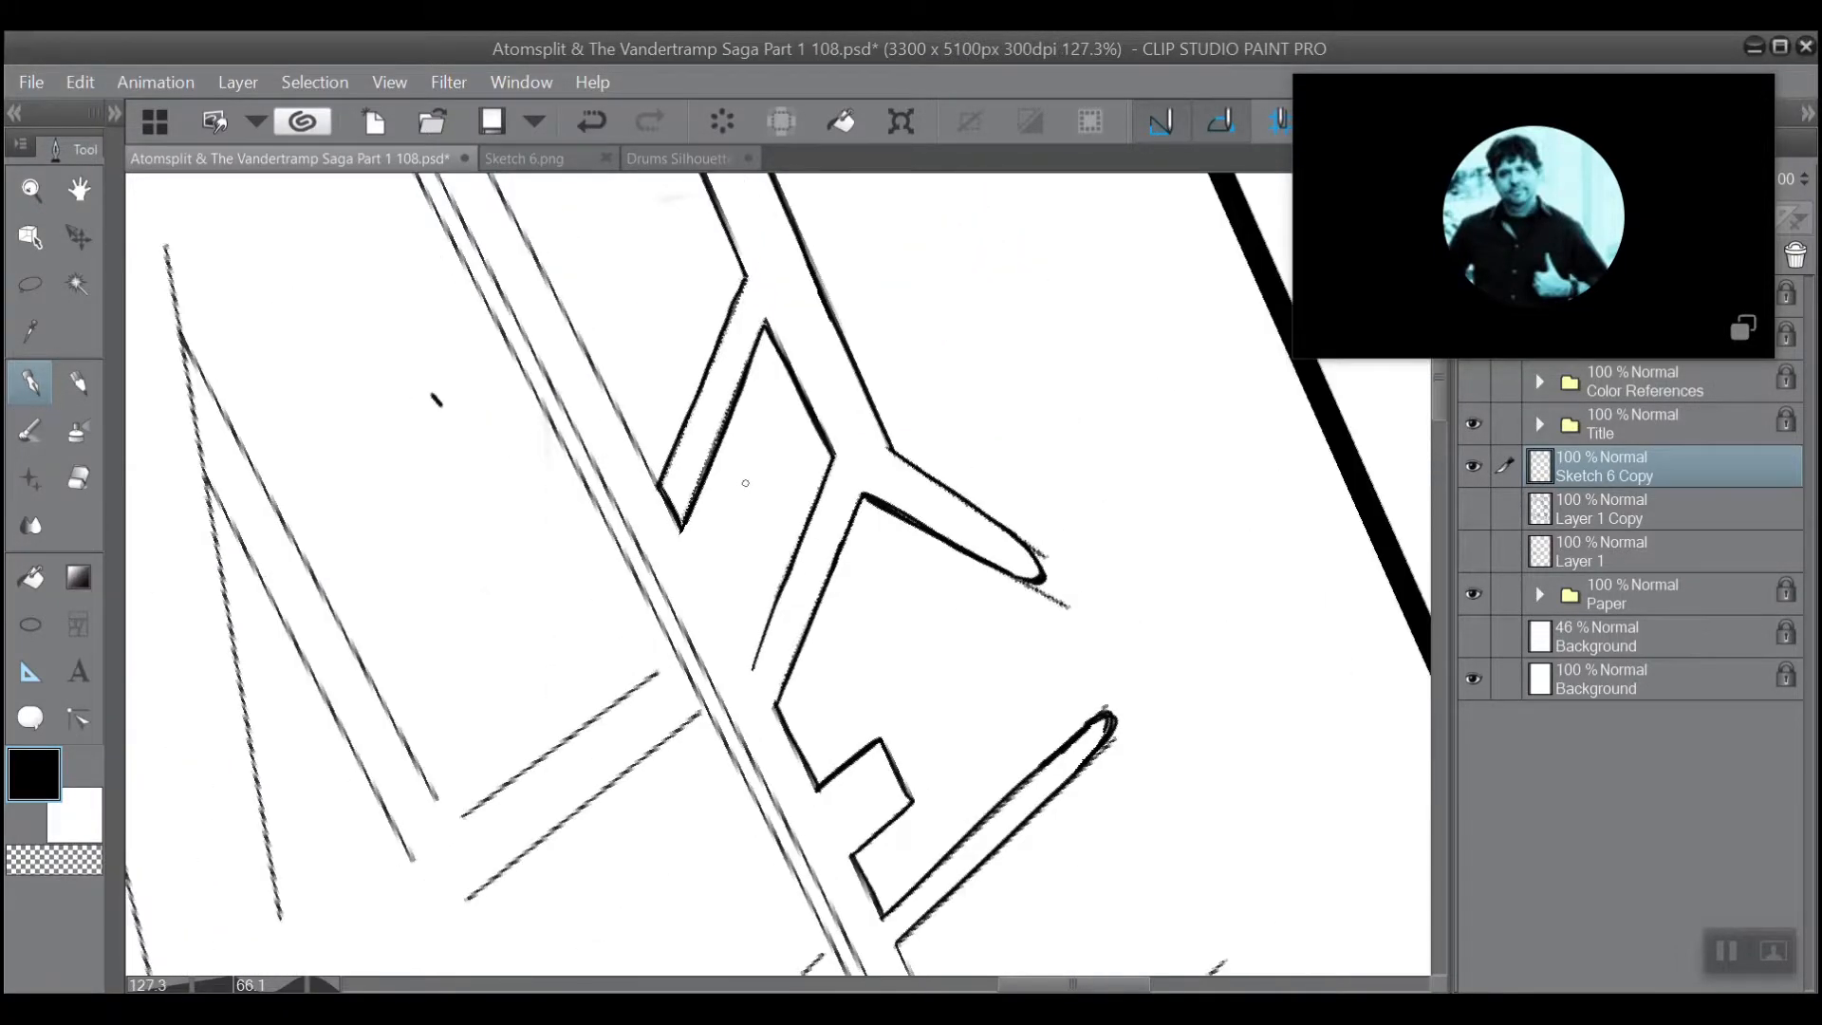
{"action": "scroll", "coordinate": [745, 484], "scroll_direction": "down", "scroll_amount": 3}
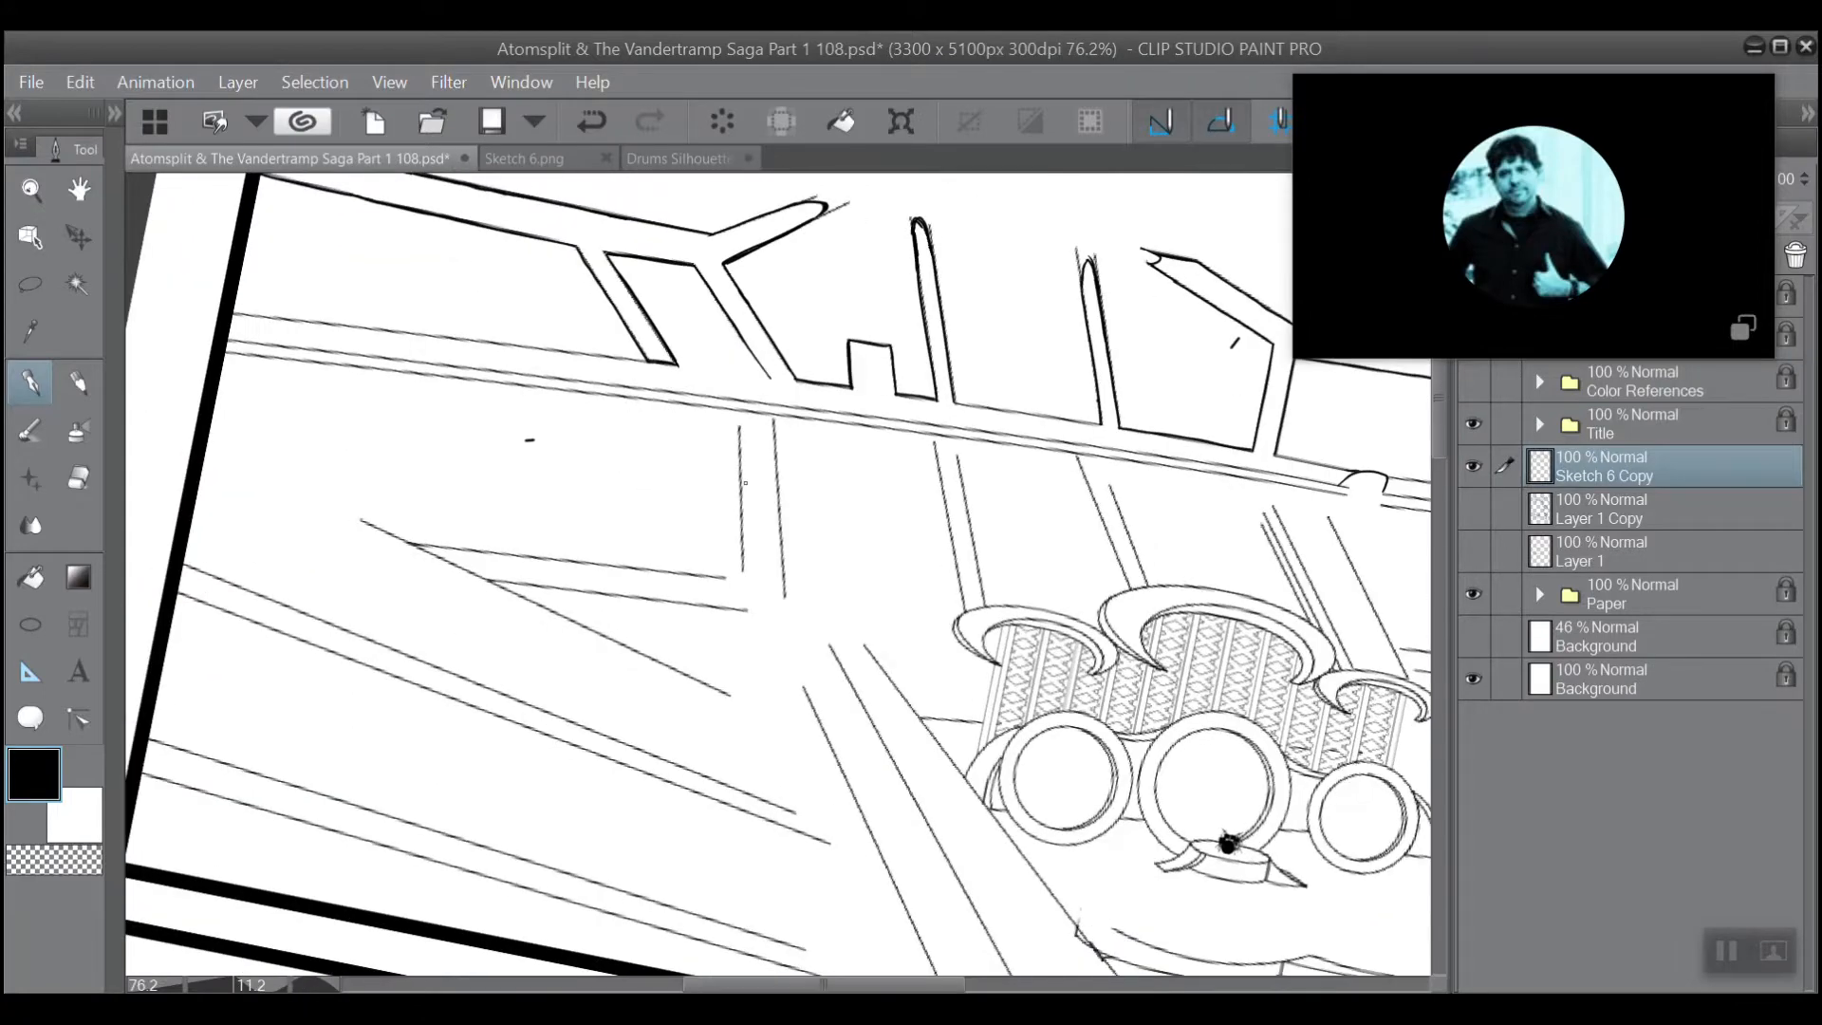
Reset the canvas rotation and erase the short stray ink mark in the empty area below the rail.
{"action": "key", "text": "ctrl+@"}
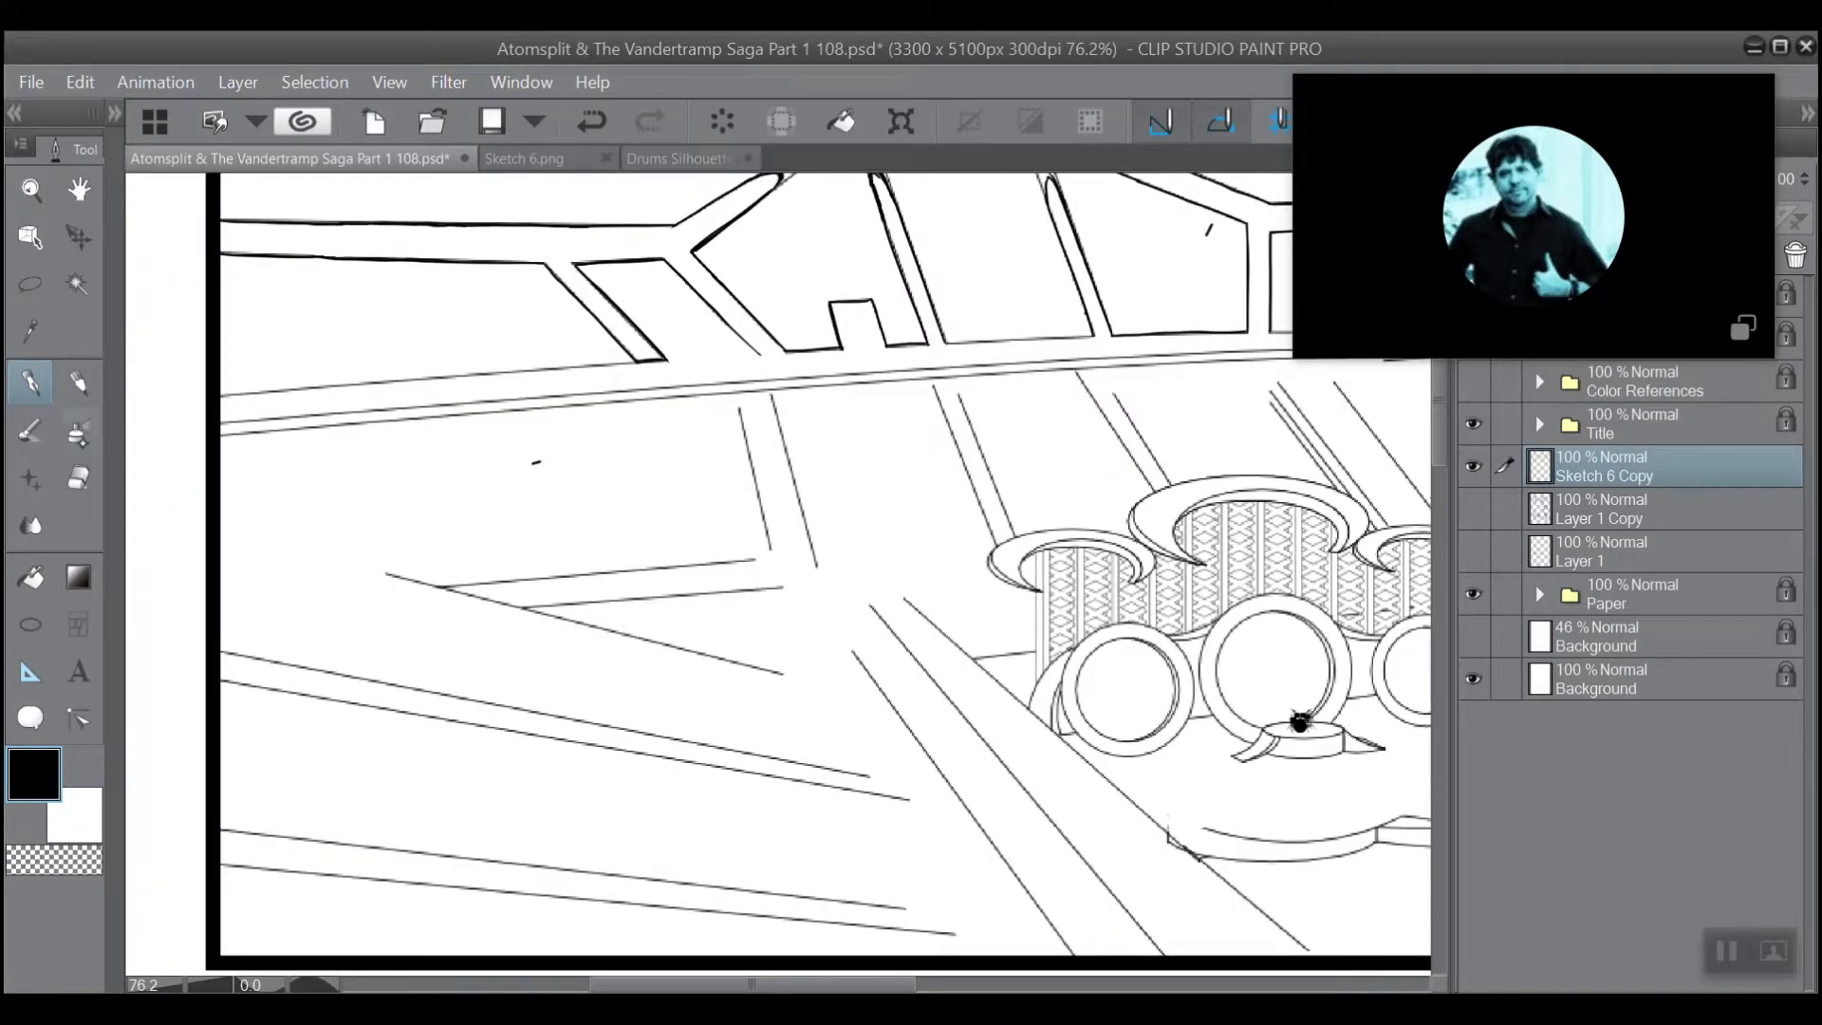
{"action": "key", "text": "e"}
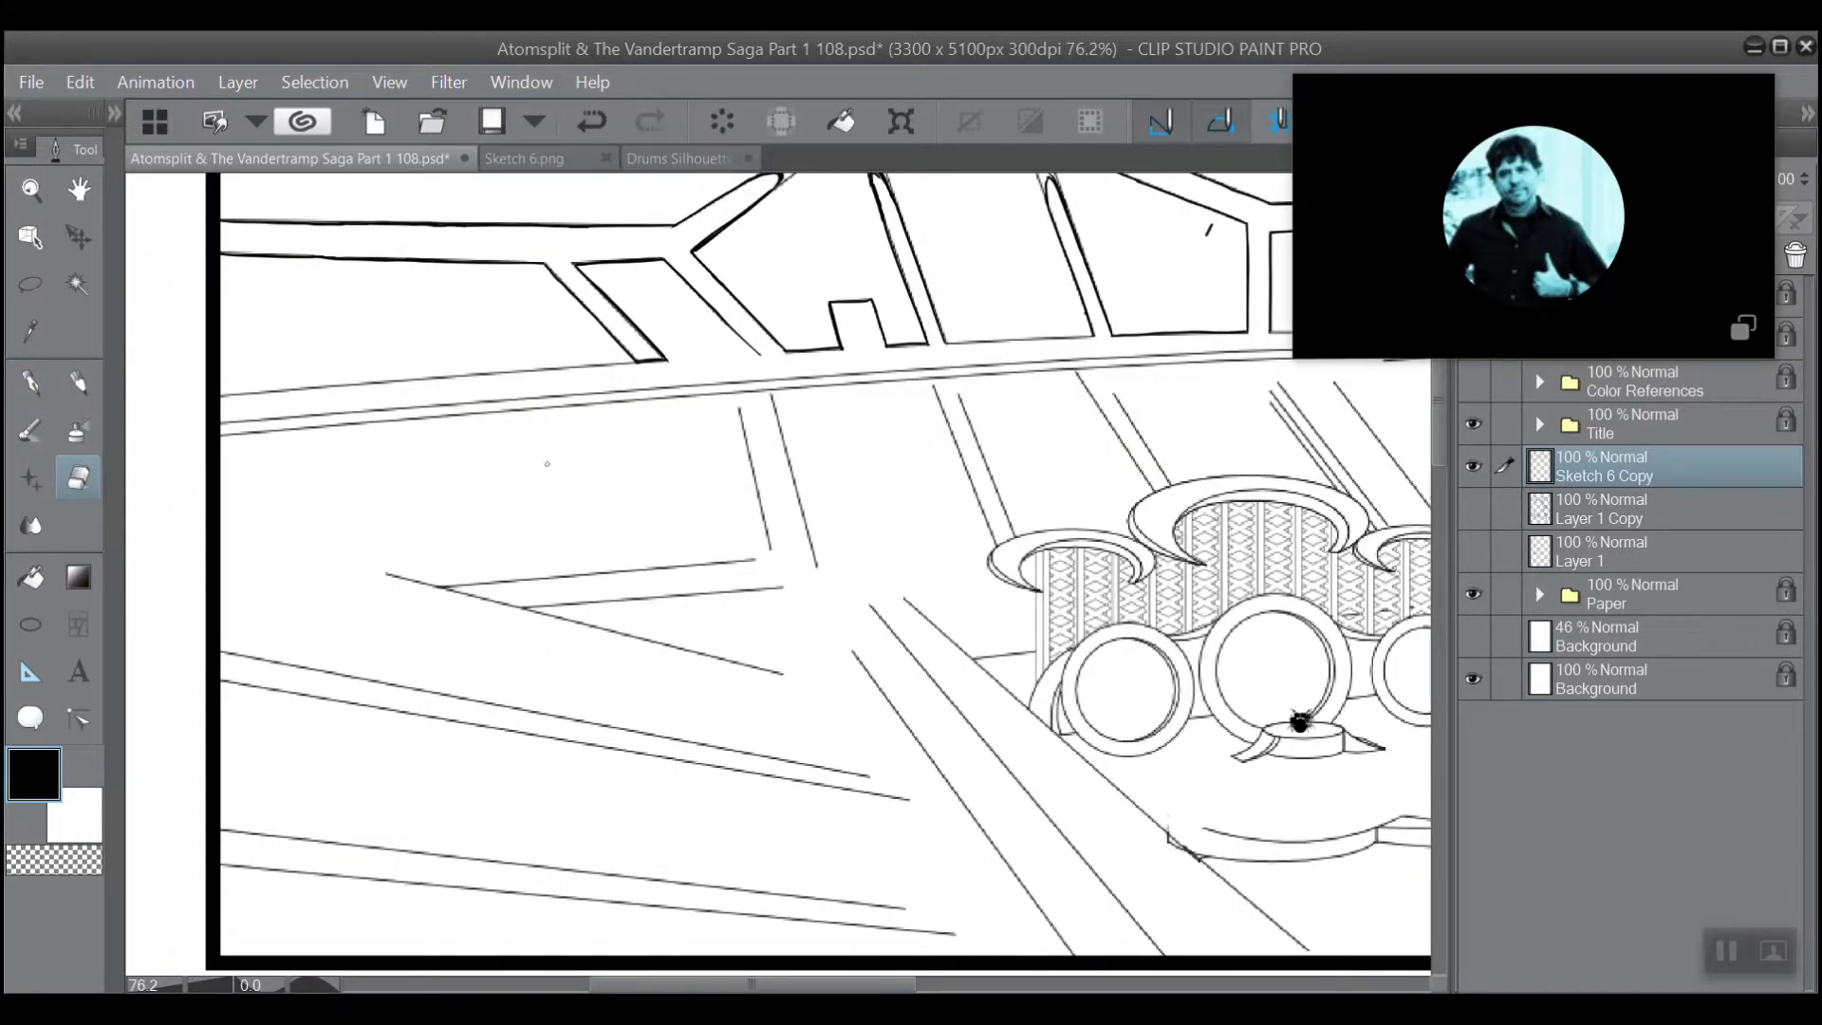
{"action": "scroll", "coordinate": [692, 499], "scroll_direction": "down", "scroll_amount": 3}
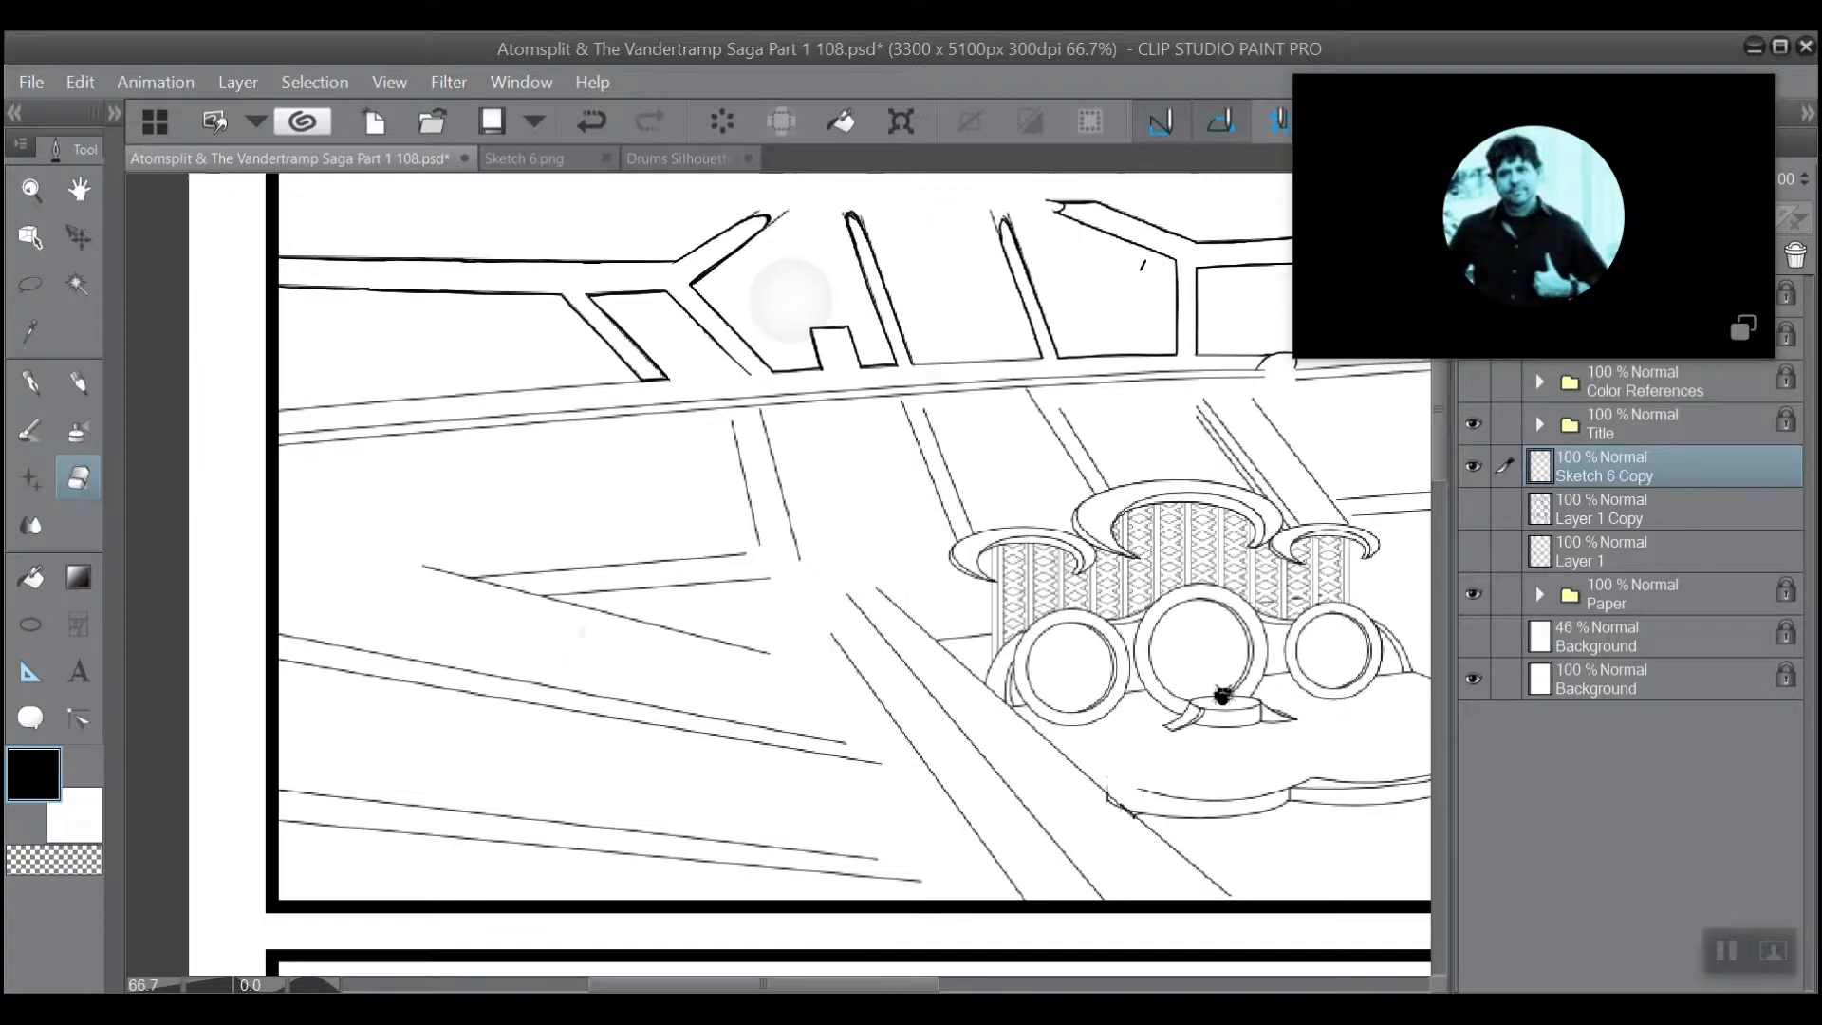
Ink a line from the tip of the second upright spike up to the panel's top border.
{"action": "left_click_drag", "start_coordinate": [788, 370], "coordinate": [646, 556]}
{"action": "scroll", "coordinate": [659, 279], "scroll_direction": "up", "scroll_amount": 1}
{"action": "scroll", "coordinate": [658, 279], "scroll_direction": "up", "scroll_amount": 4}
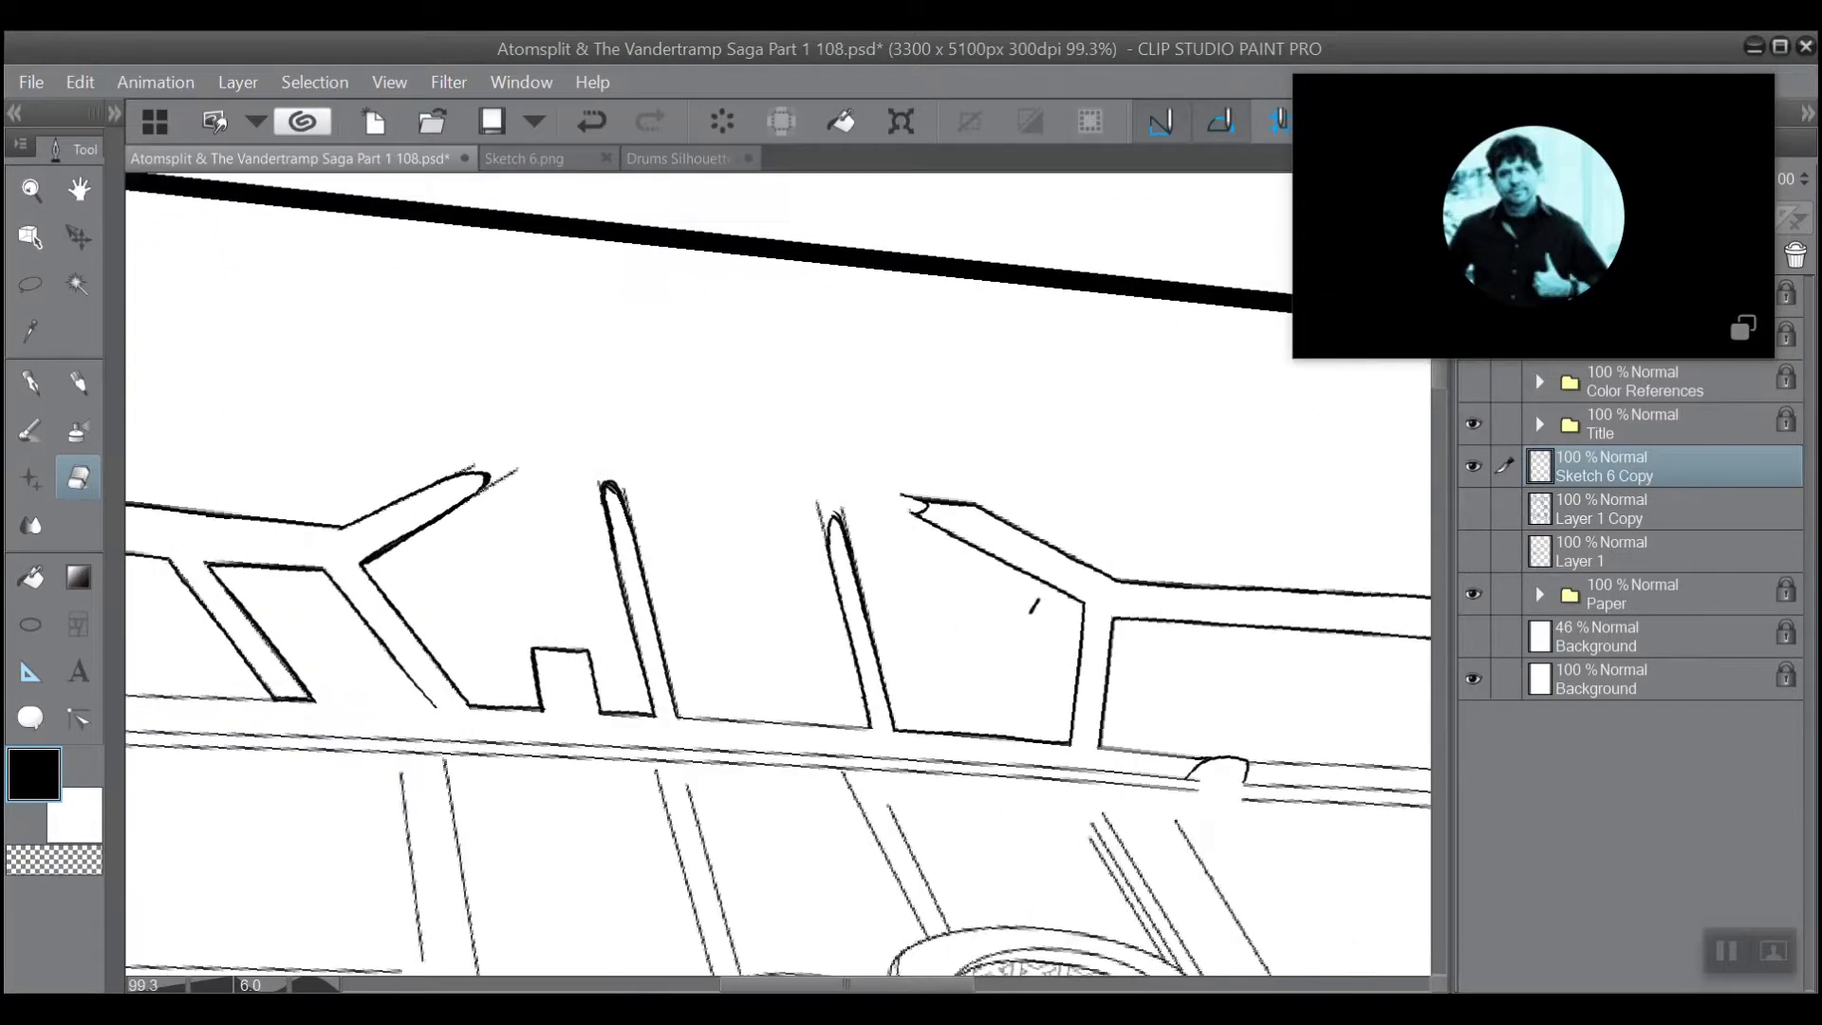
{"action": "scroll", "coordinate": [617, 444], "scroll_direction": "up", "scroll_amount": 1}
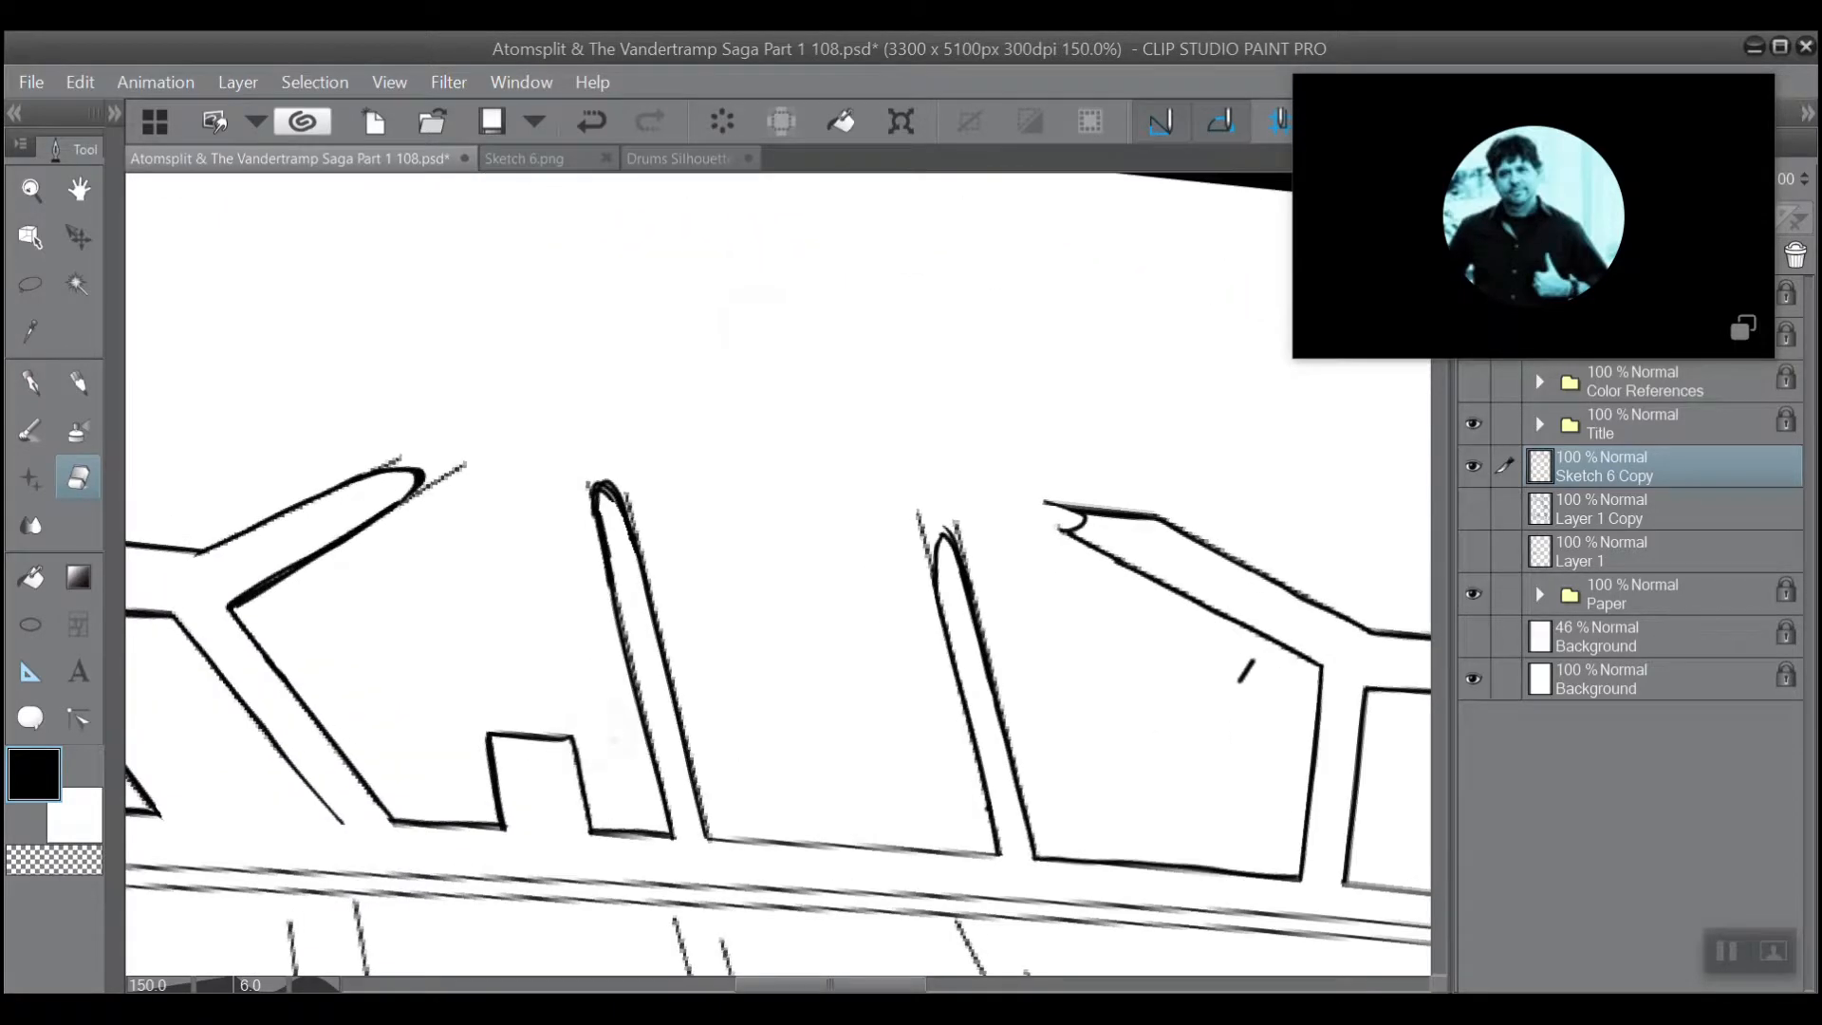
{"action": "left_click_drag", "start_coordinate": [911, 436], "coordinate": [611, 521]}
{"action": "scroll", "coordinate": [481, 263], "scroll_direction": "down", "scroll_amount": 1}
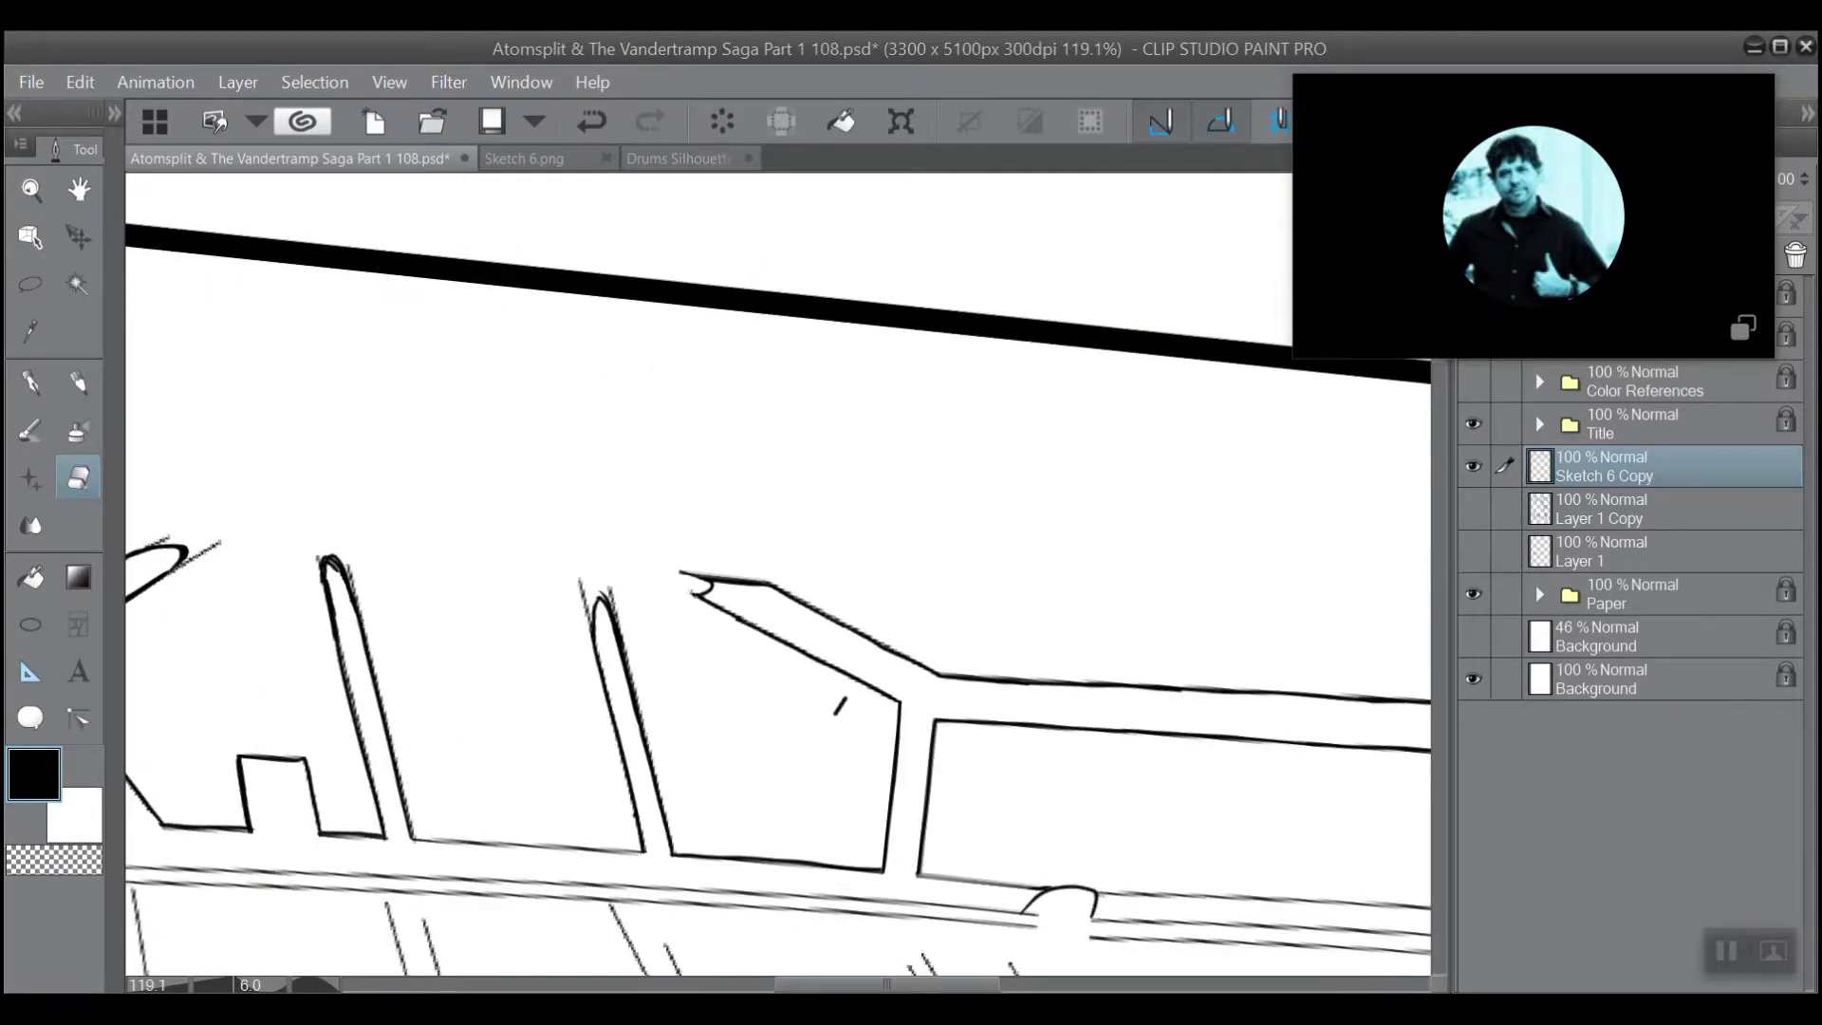
{"action": "left_click_drag", "start_coordinate": [482, 263], "coordinate": [546, 306]}
{"action": "scroll", "coordinate": [468, 317], "scroll_direction": "up", "scroll_amount": 2}
{"action": "scroll", "coordinate": [356, 465], "scroll_direction": "up", "scroll_amount": 1}
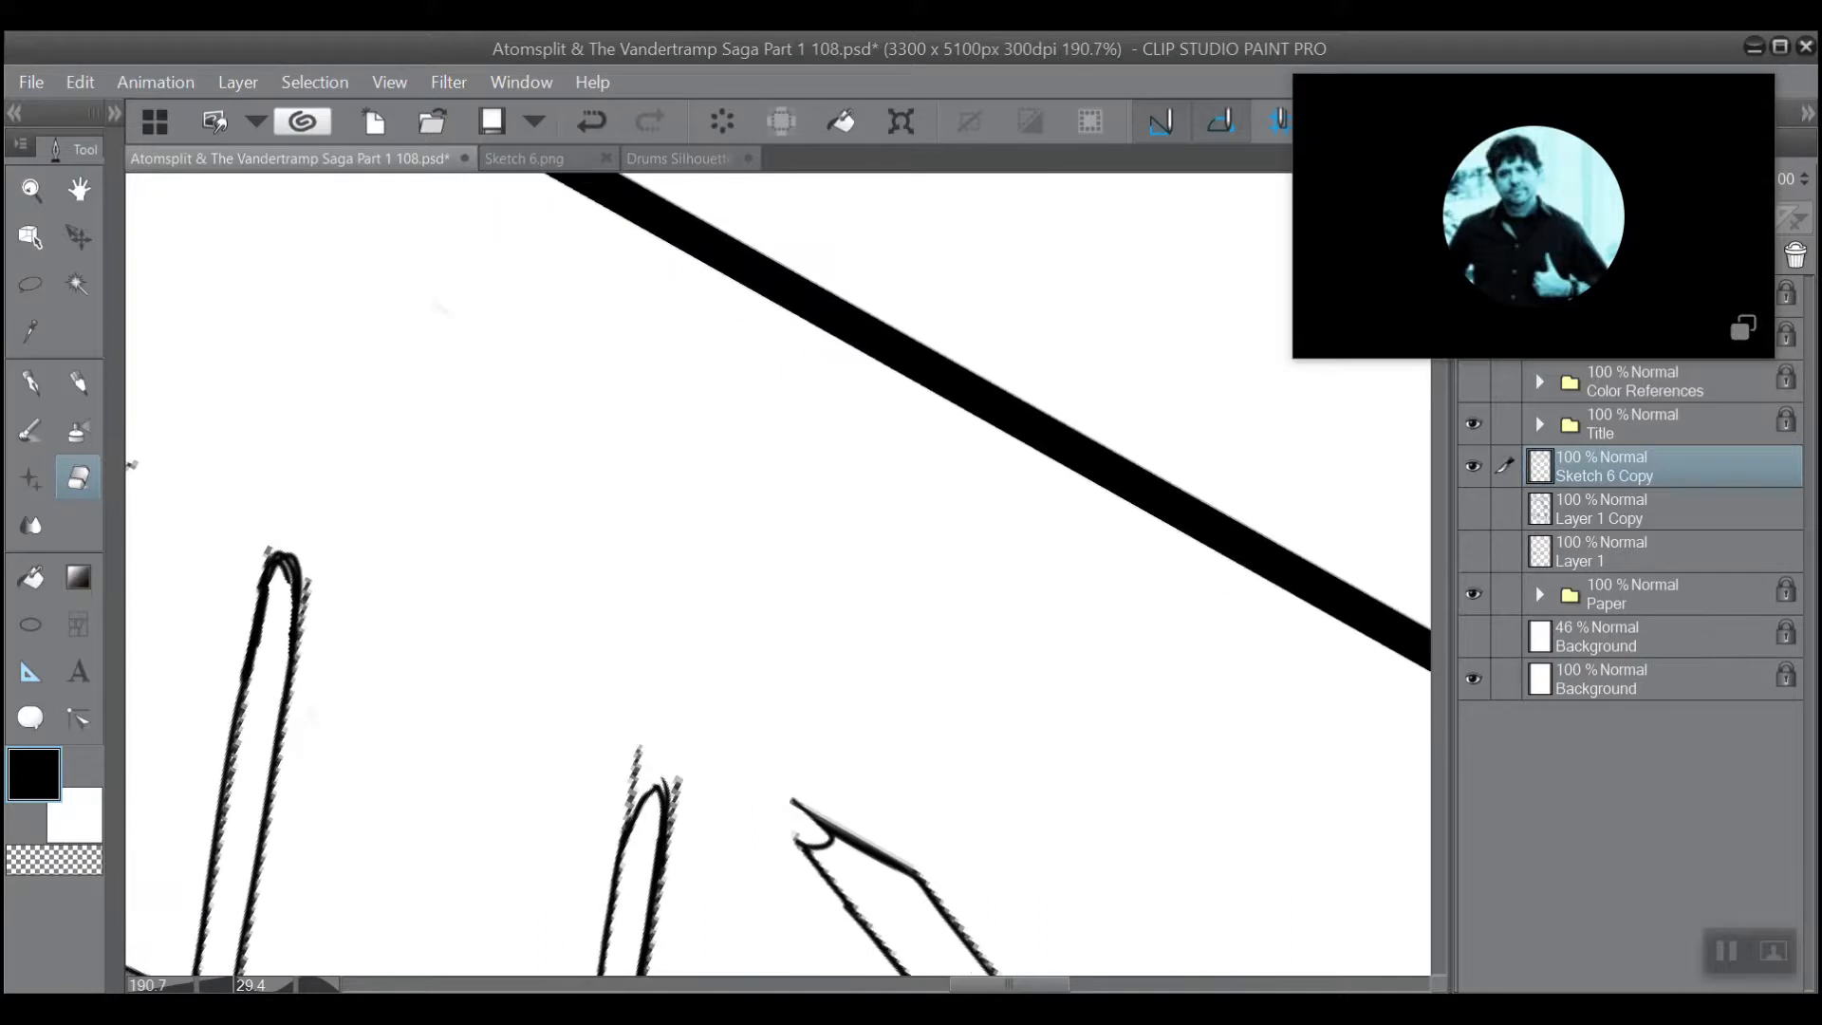
{"action": "left_click_drag", "start_coordinate": [356, 465], "coordinate": [308, 378]}
{"action": "left_click", "coordinate": [31, 382]}
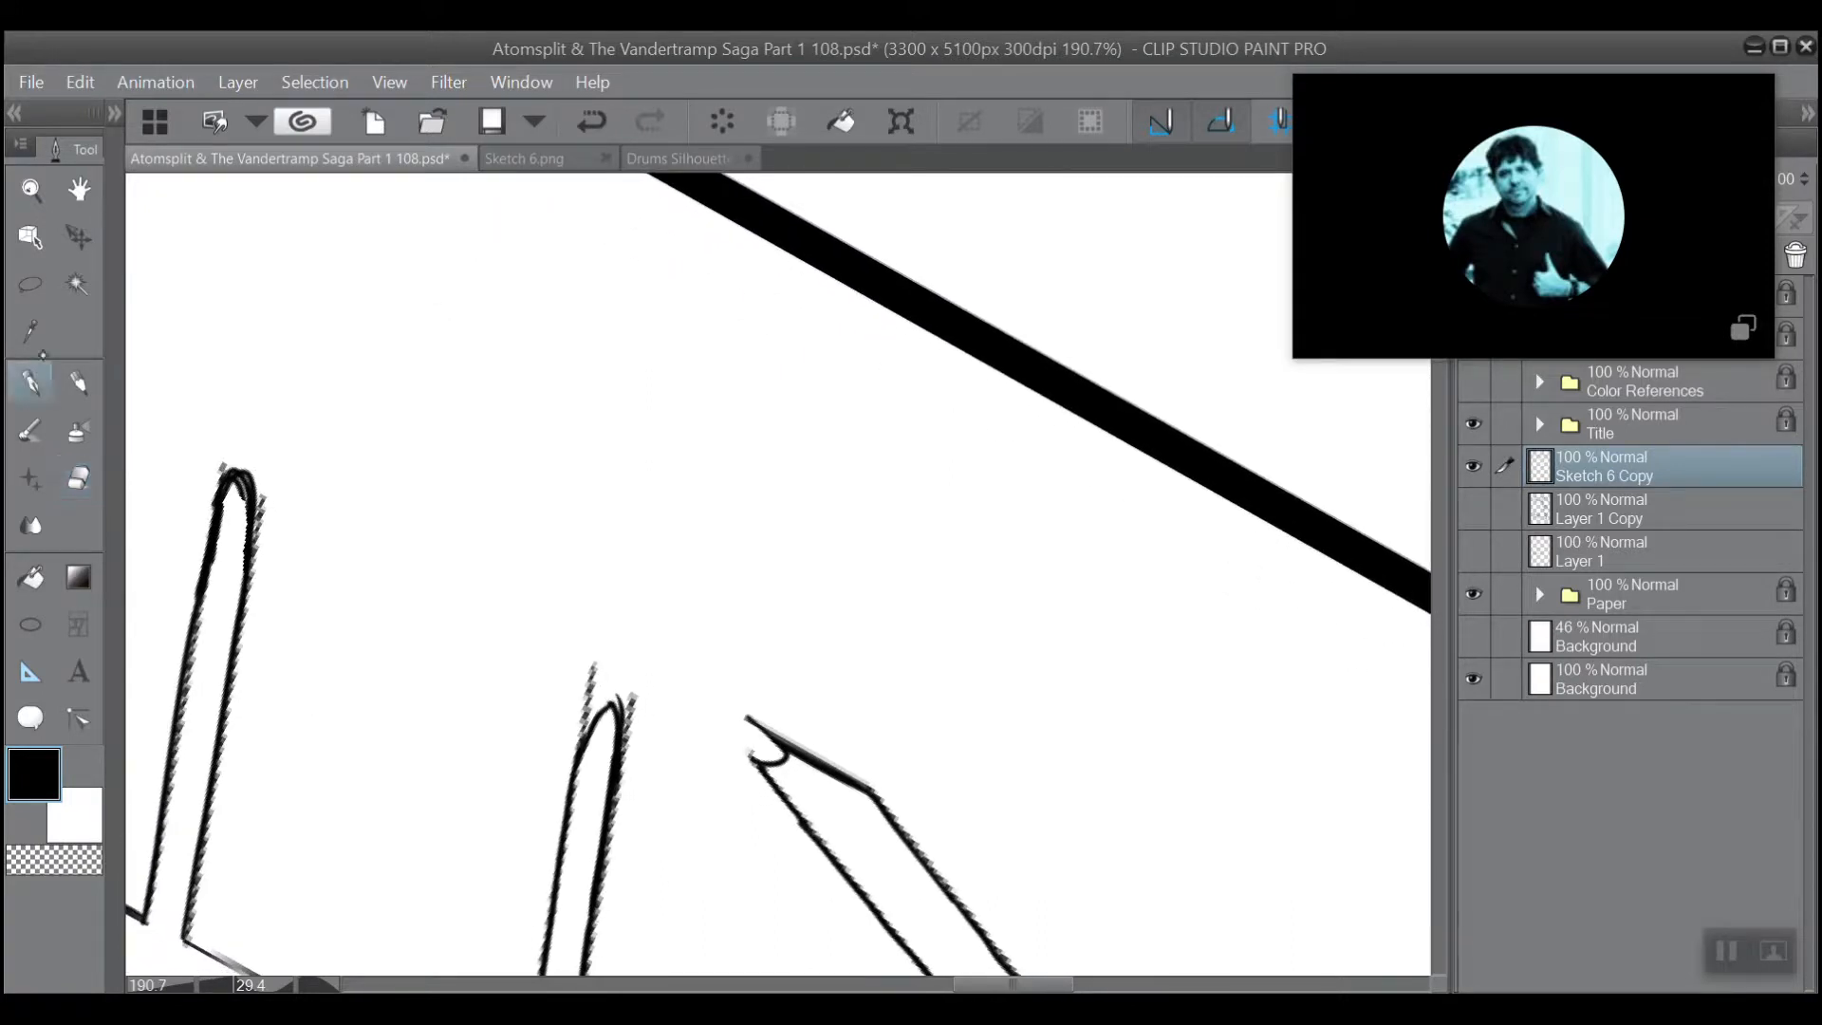
{"action": "mouse_move", "coordinate": [601, 670]}
{"action": "left_mouse_down"}
{"action": "mouse_move", "coordinate": [583, 722]}
{"action": "mouse_move", "coordinate": [631, 175]}
{"action": "left_mouse_up"}
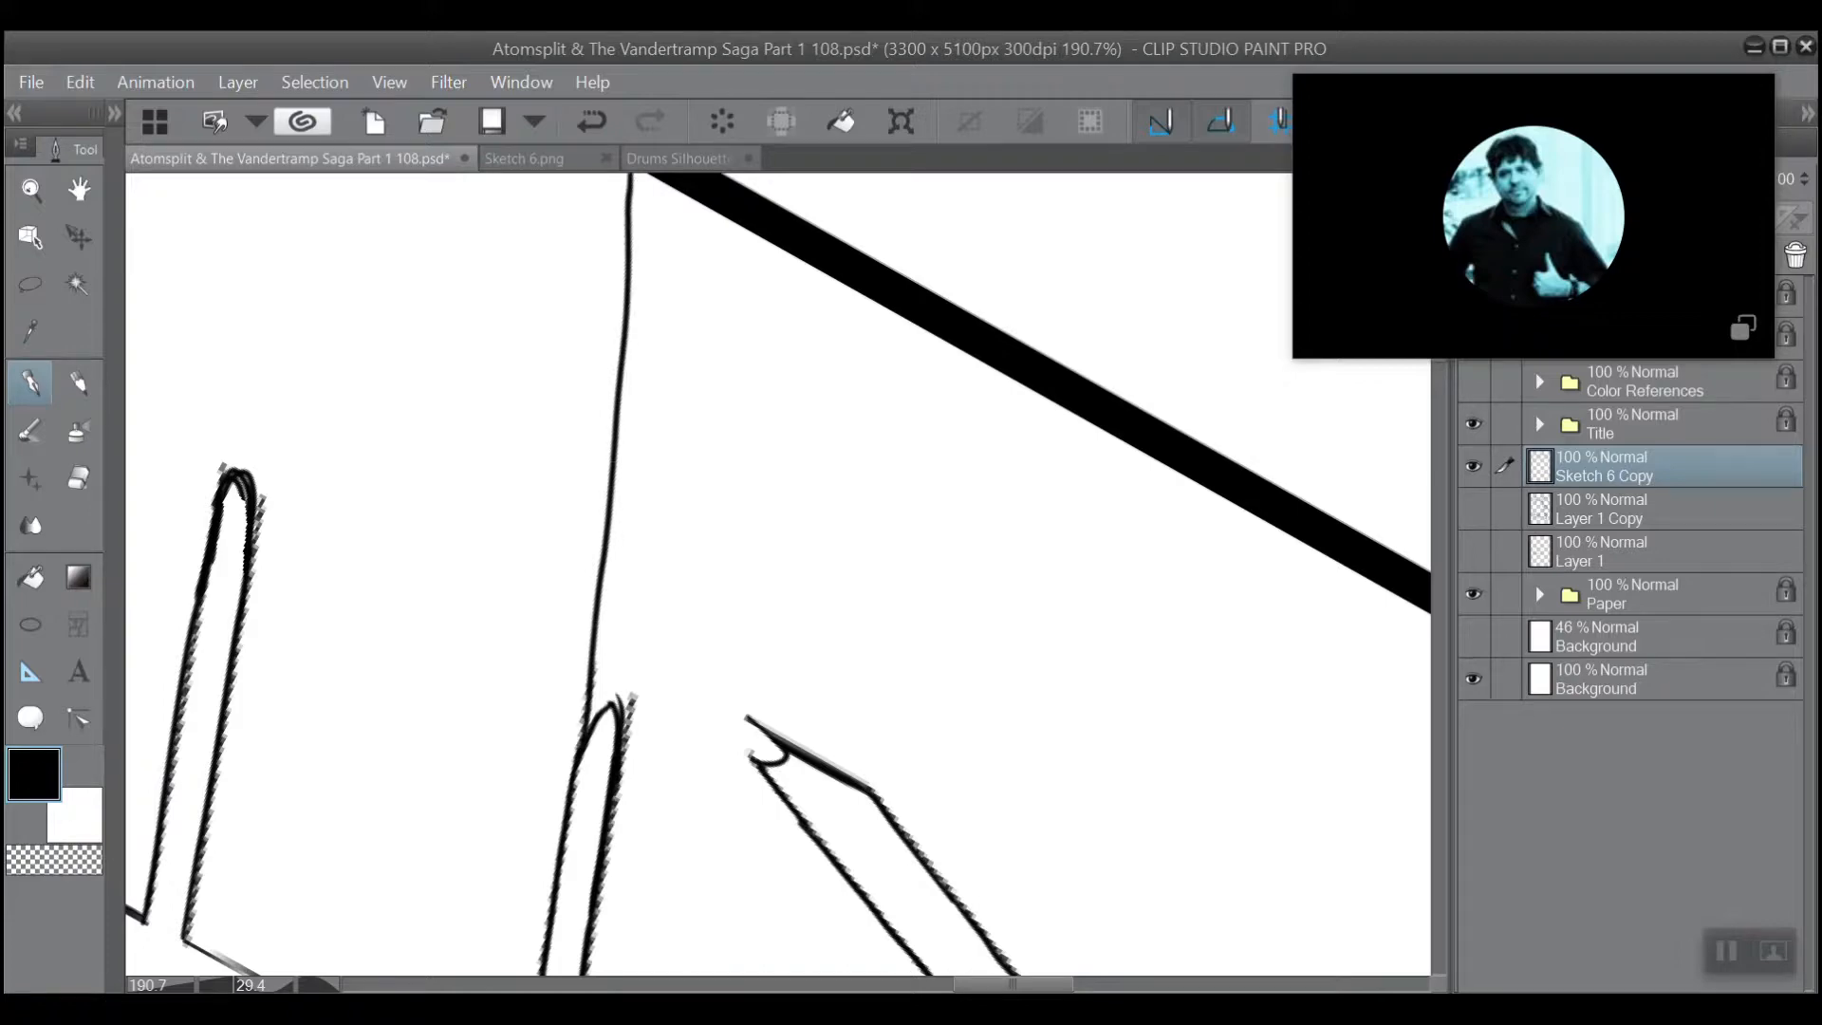
Thicken the upper part of the new line above the spike and join it to the panel border.
{"action": "scroll", "coordinate": [634, 474], "scroll_direction": "down", "scroll_amount": 1}
{"action": "left_click_drag", "start_coordinate": [724, 236], "coordinate": [743, 387]}
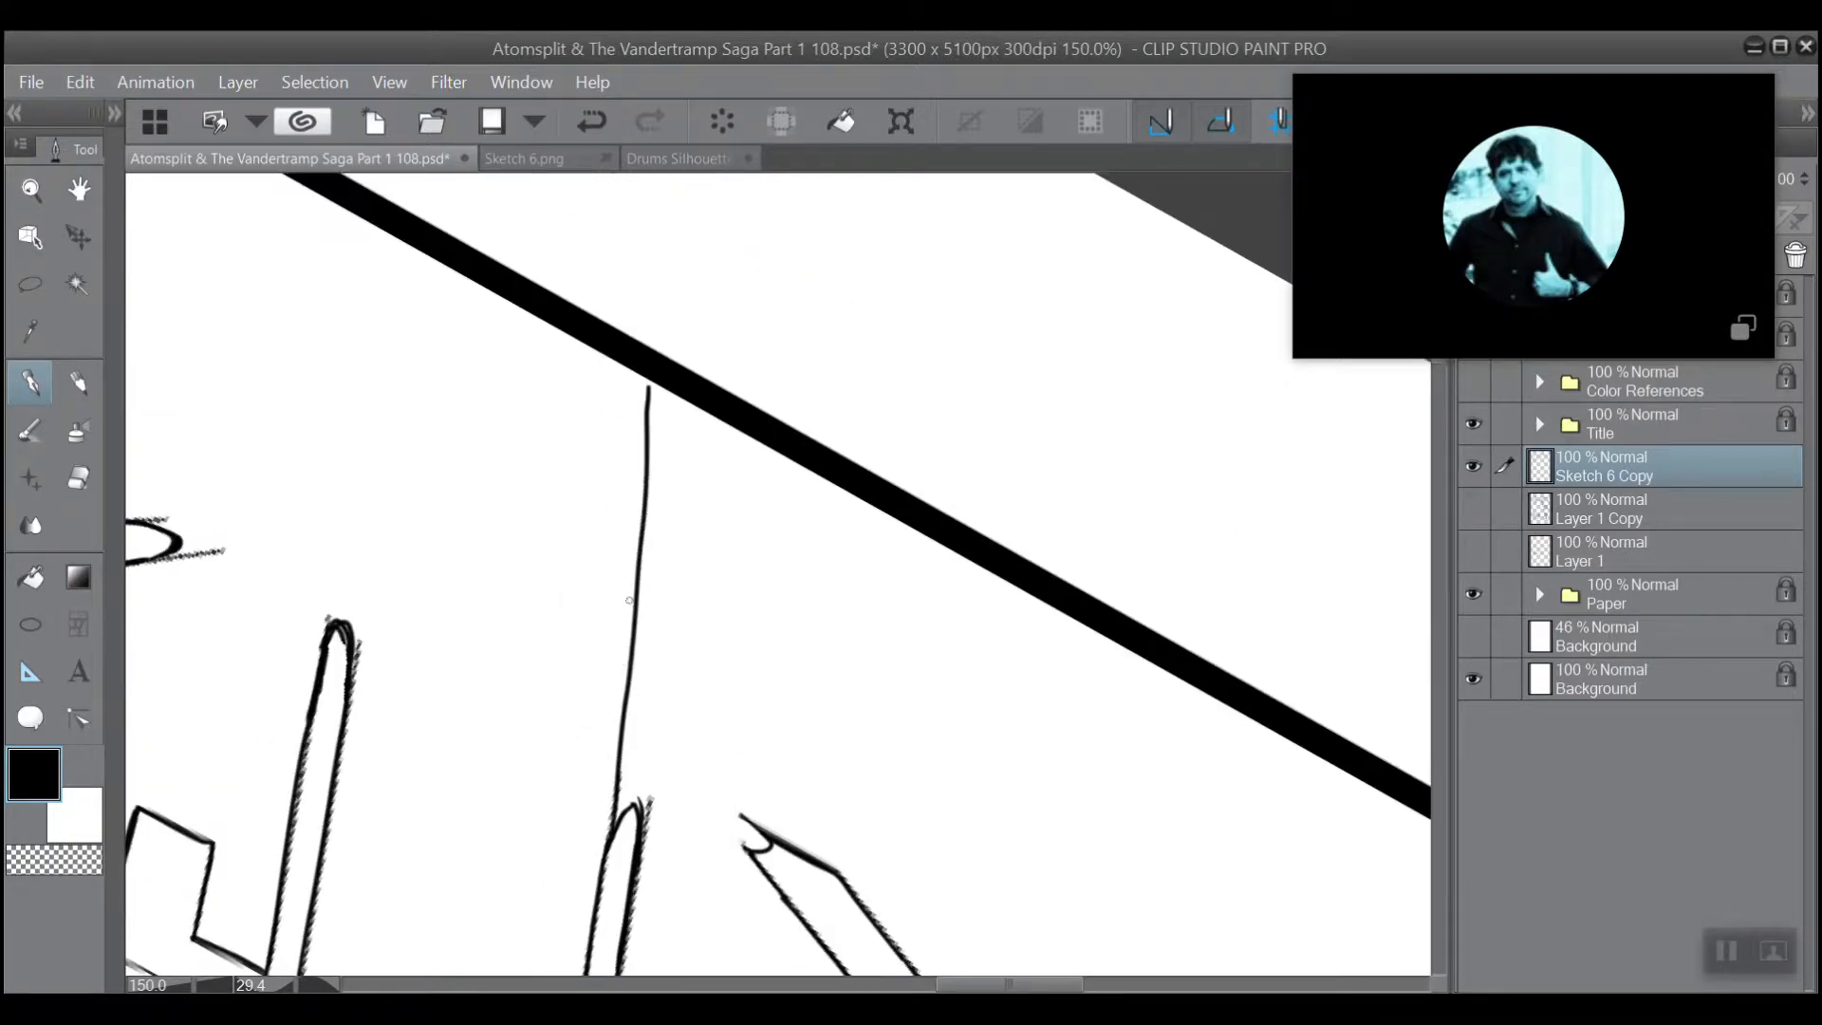
{"action": "mouse_move", "coordinate": [638, 546]}
{"action": "left_mouse_down"}
{"action": "mouse_move", "coordinate": [644, 379]}
{"action": "mouse_move", "coordinate": [640, 421]}
{"action": "left_mouse_up"}
{"action": "scroll", "coordinate": [749, 300], "scroll_direction": "down", "scroll_amount": 2}
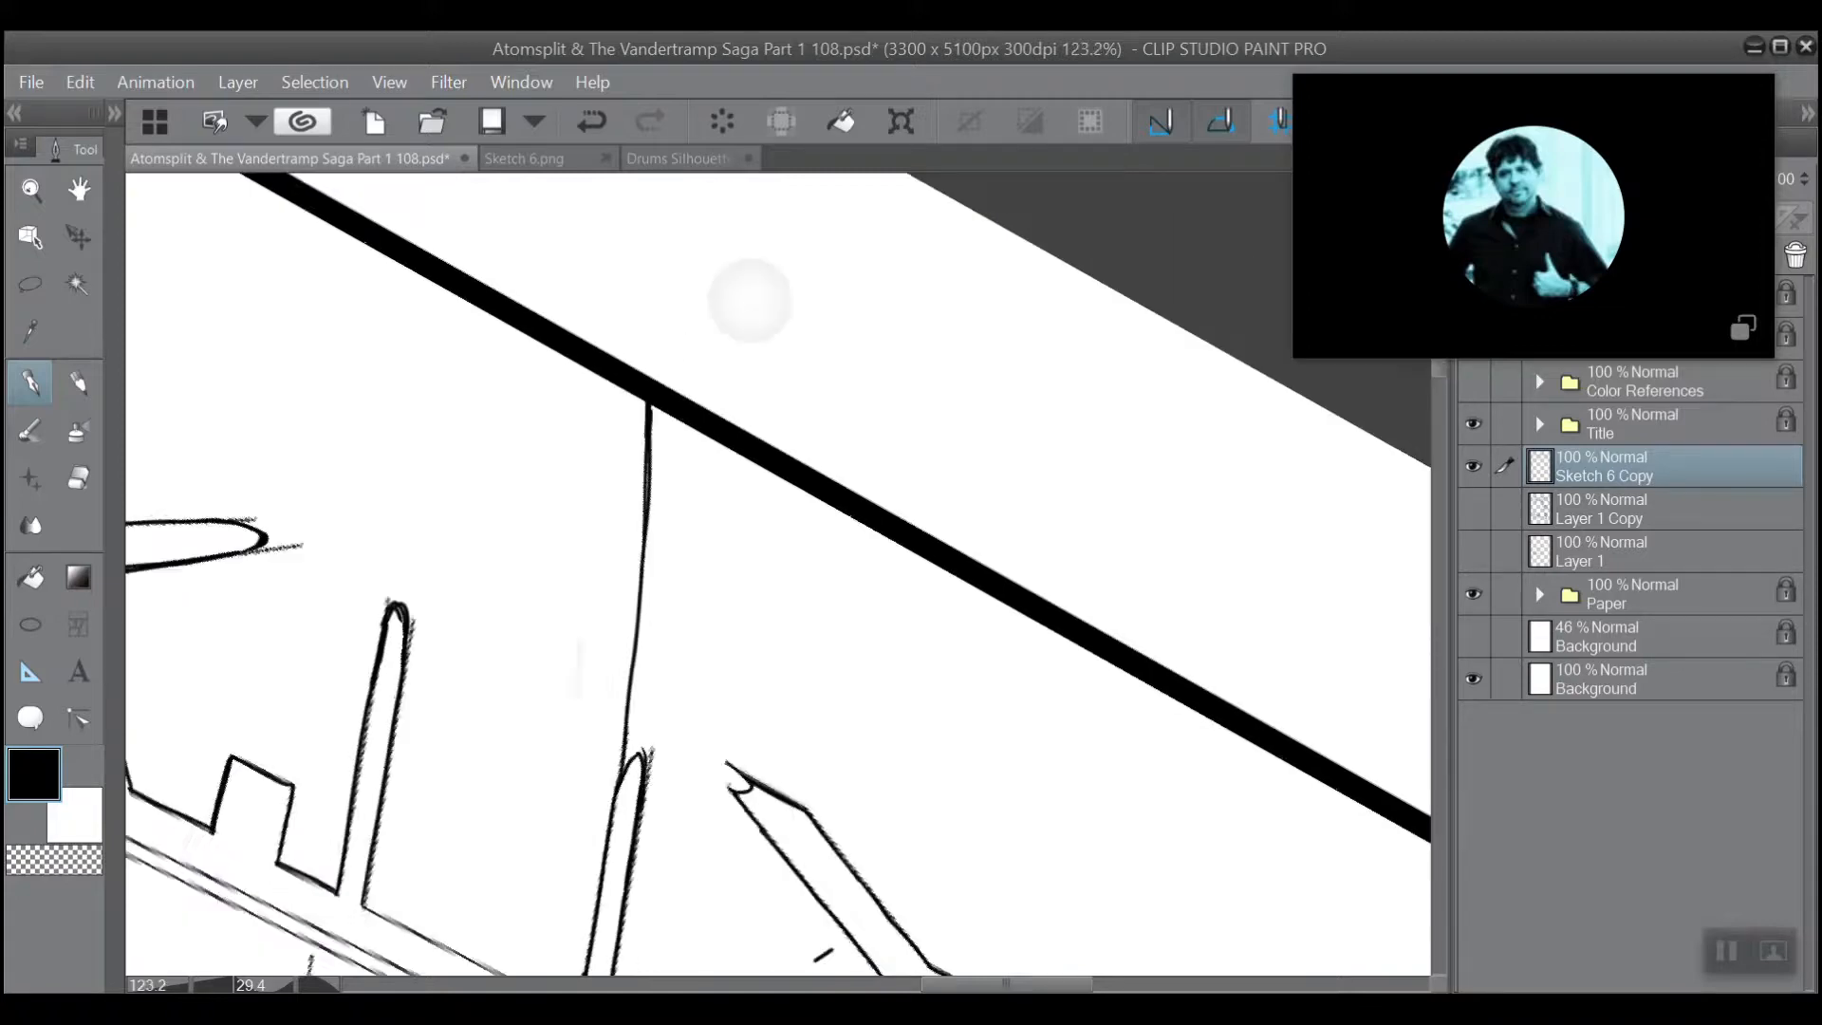
Try filling the open area between the spike's line and the broken beam end with black, and undo the fill.
{"action": "left_click_drag", "start_coordinate": [749, 527], "coordinate": [706, 301]}
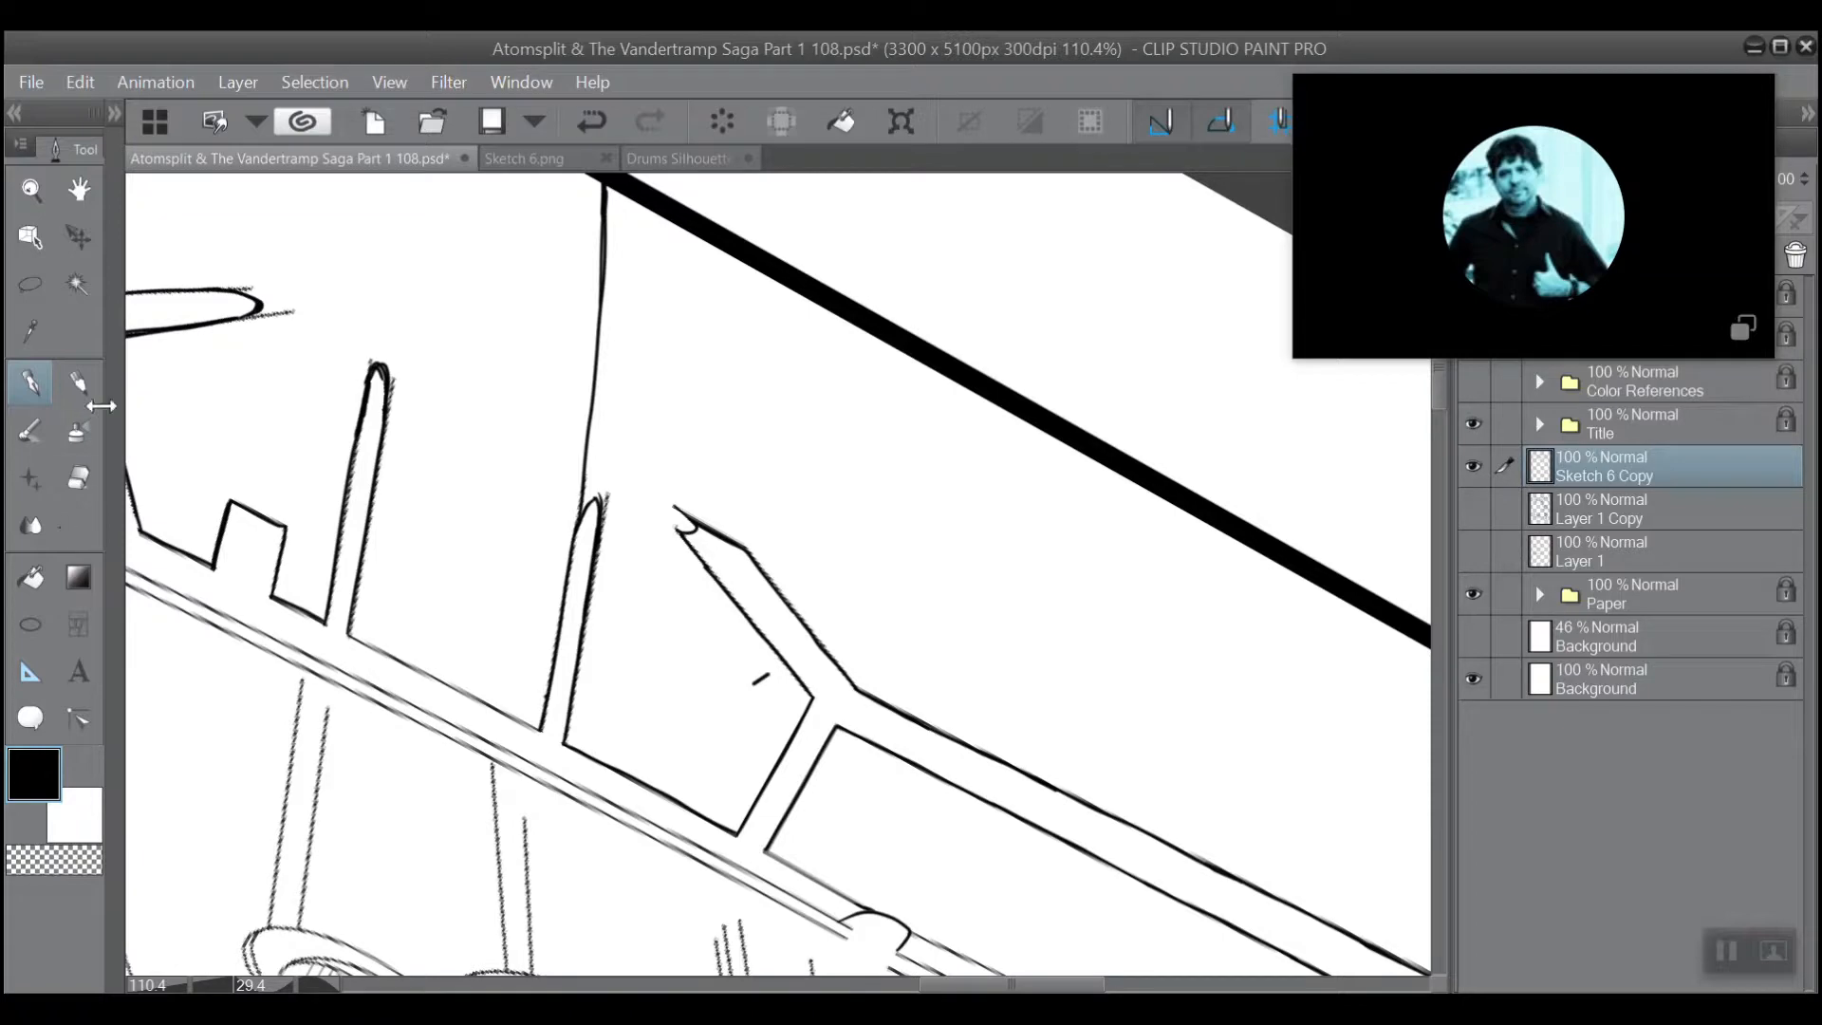
{"action": "left_click", "coordinate": [31, 576]}
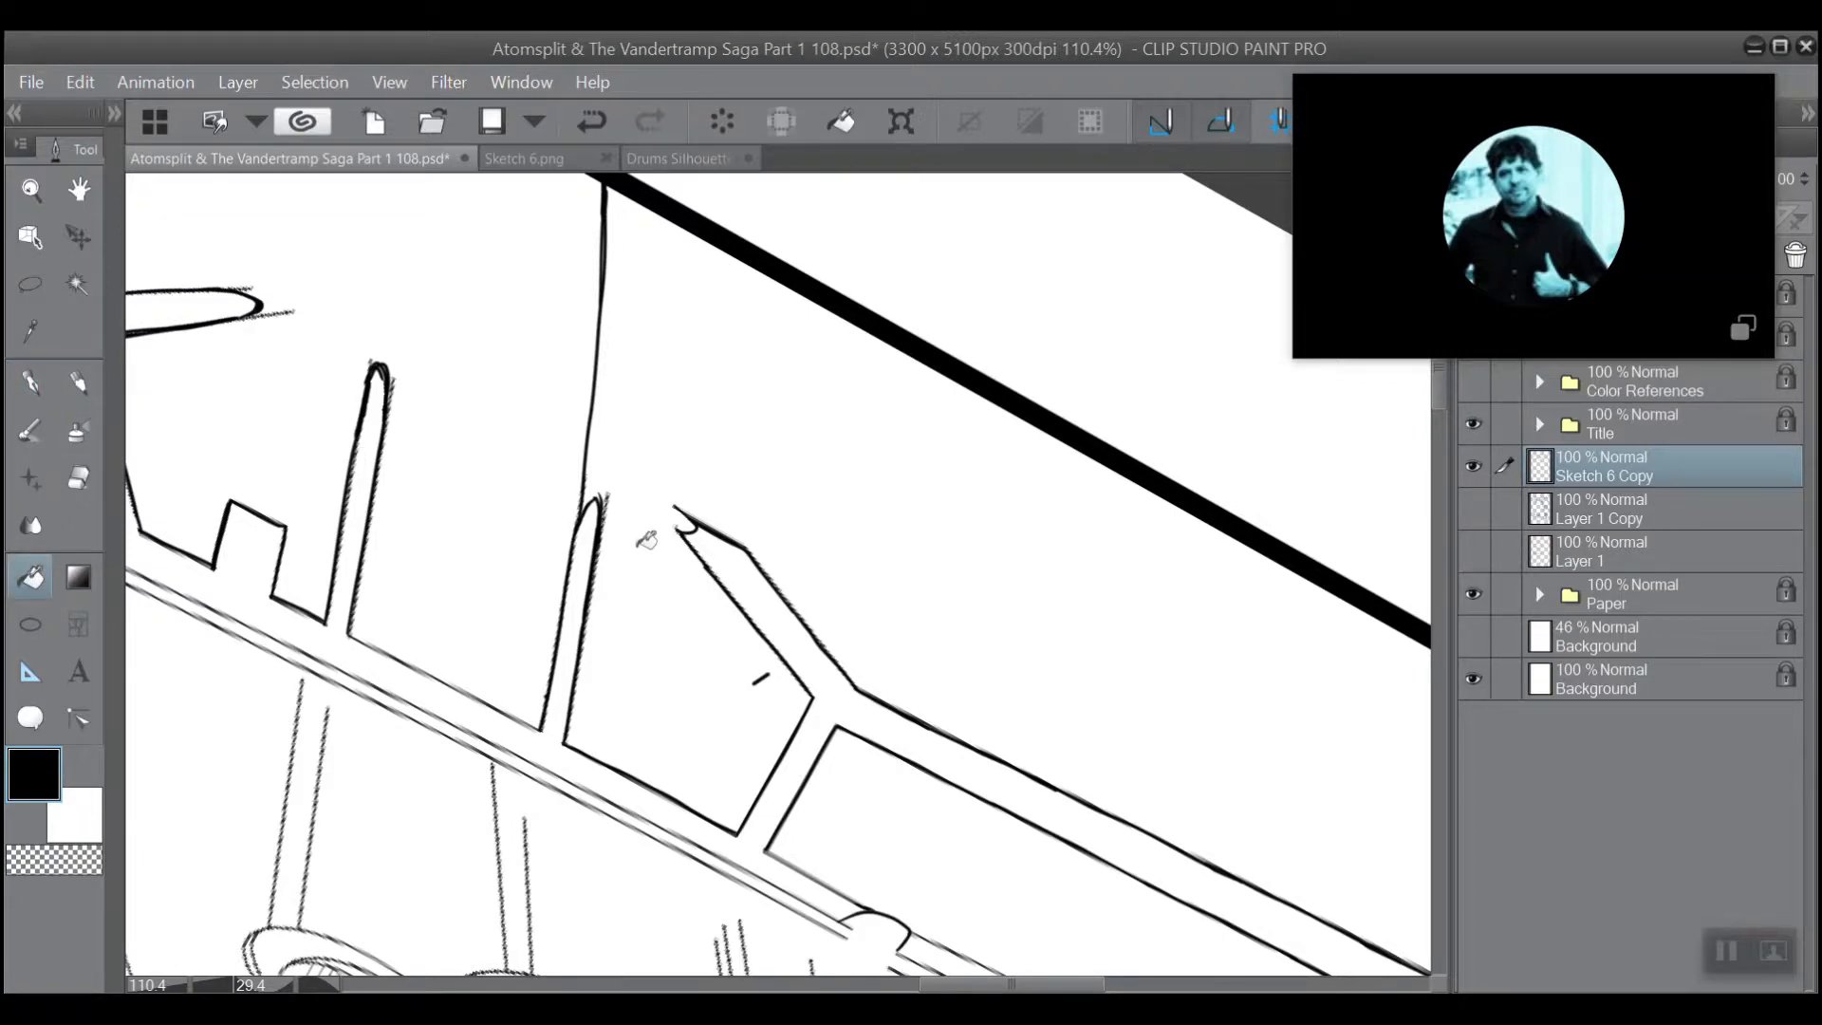
{"action": "left_click", "coordinate": [638, 544]}
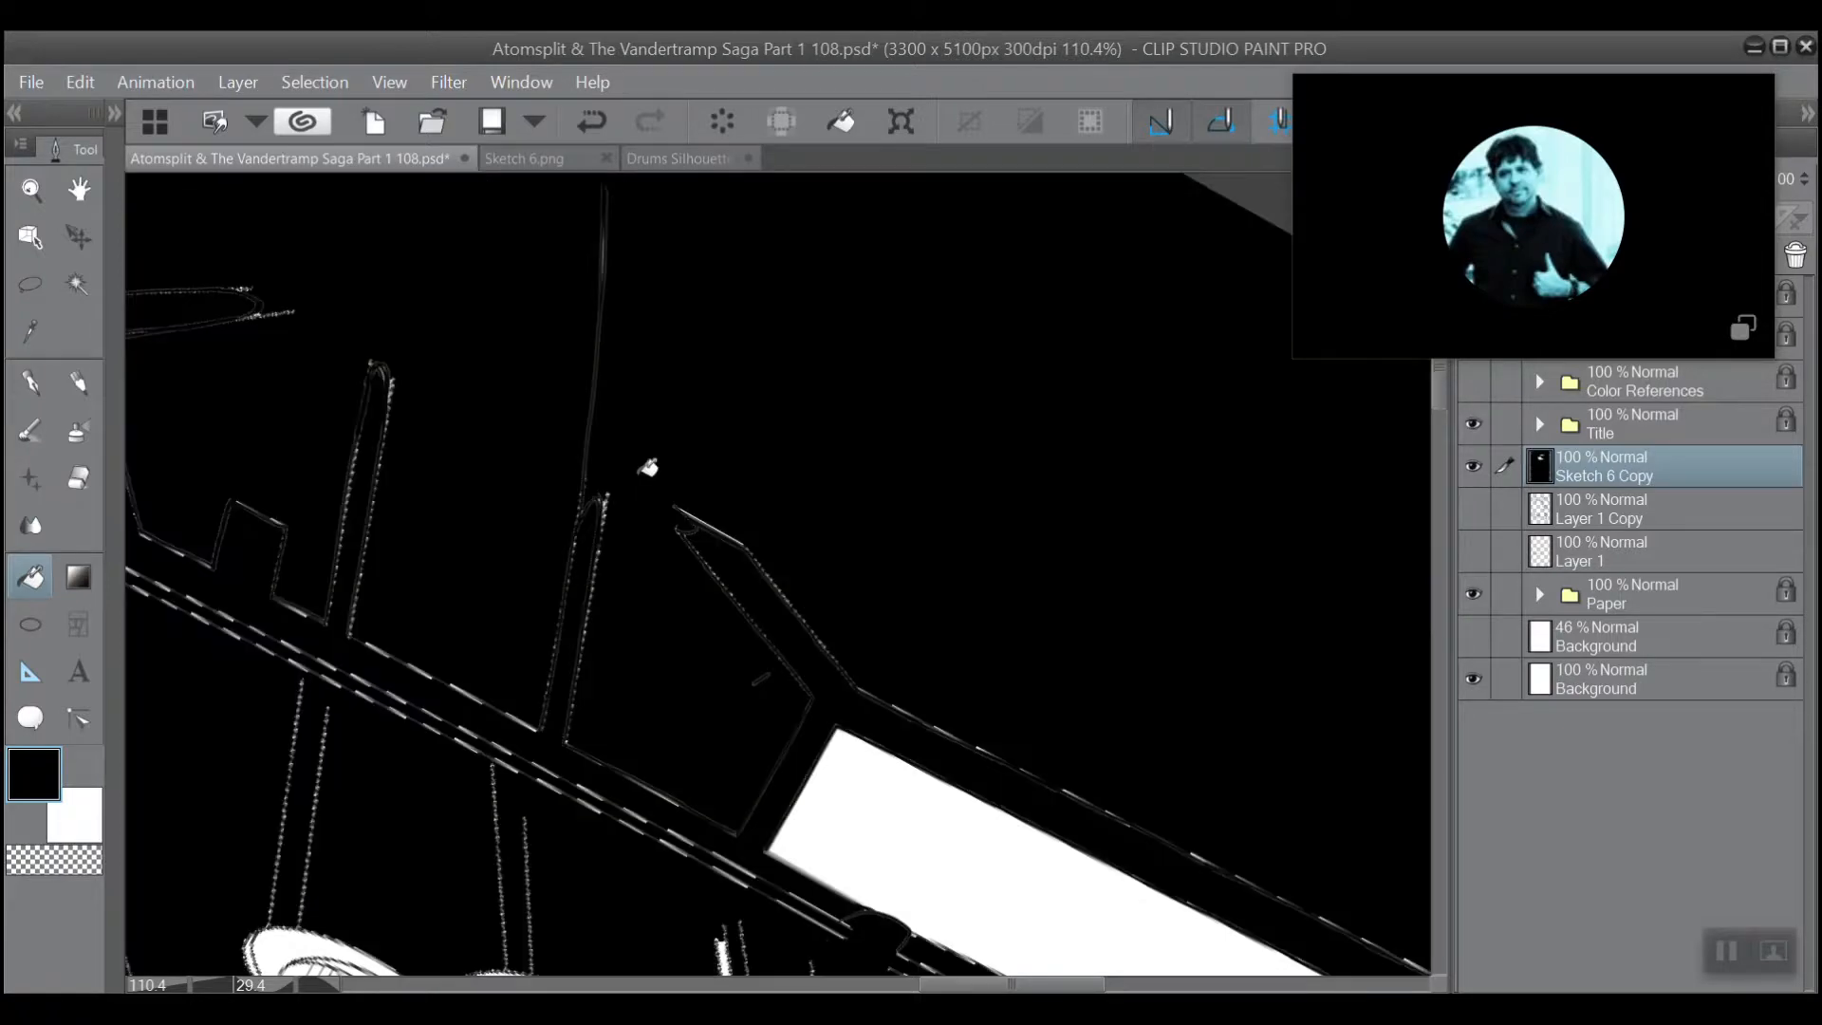
{"action": "left_click", "coordinate": [590, 122]}
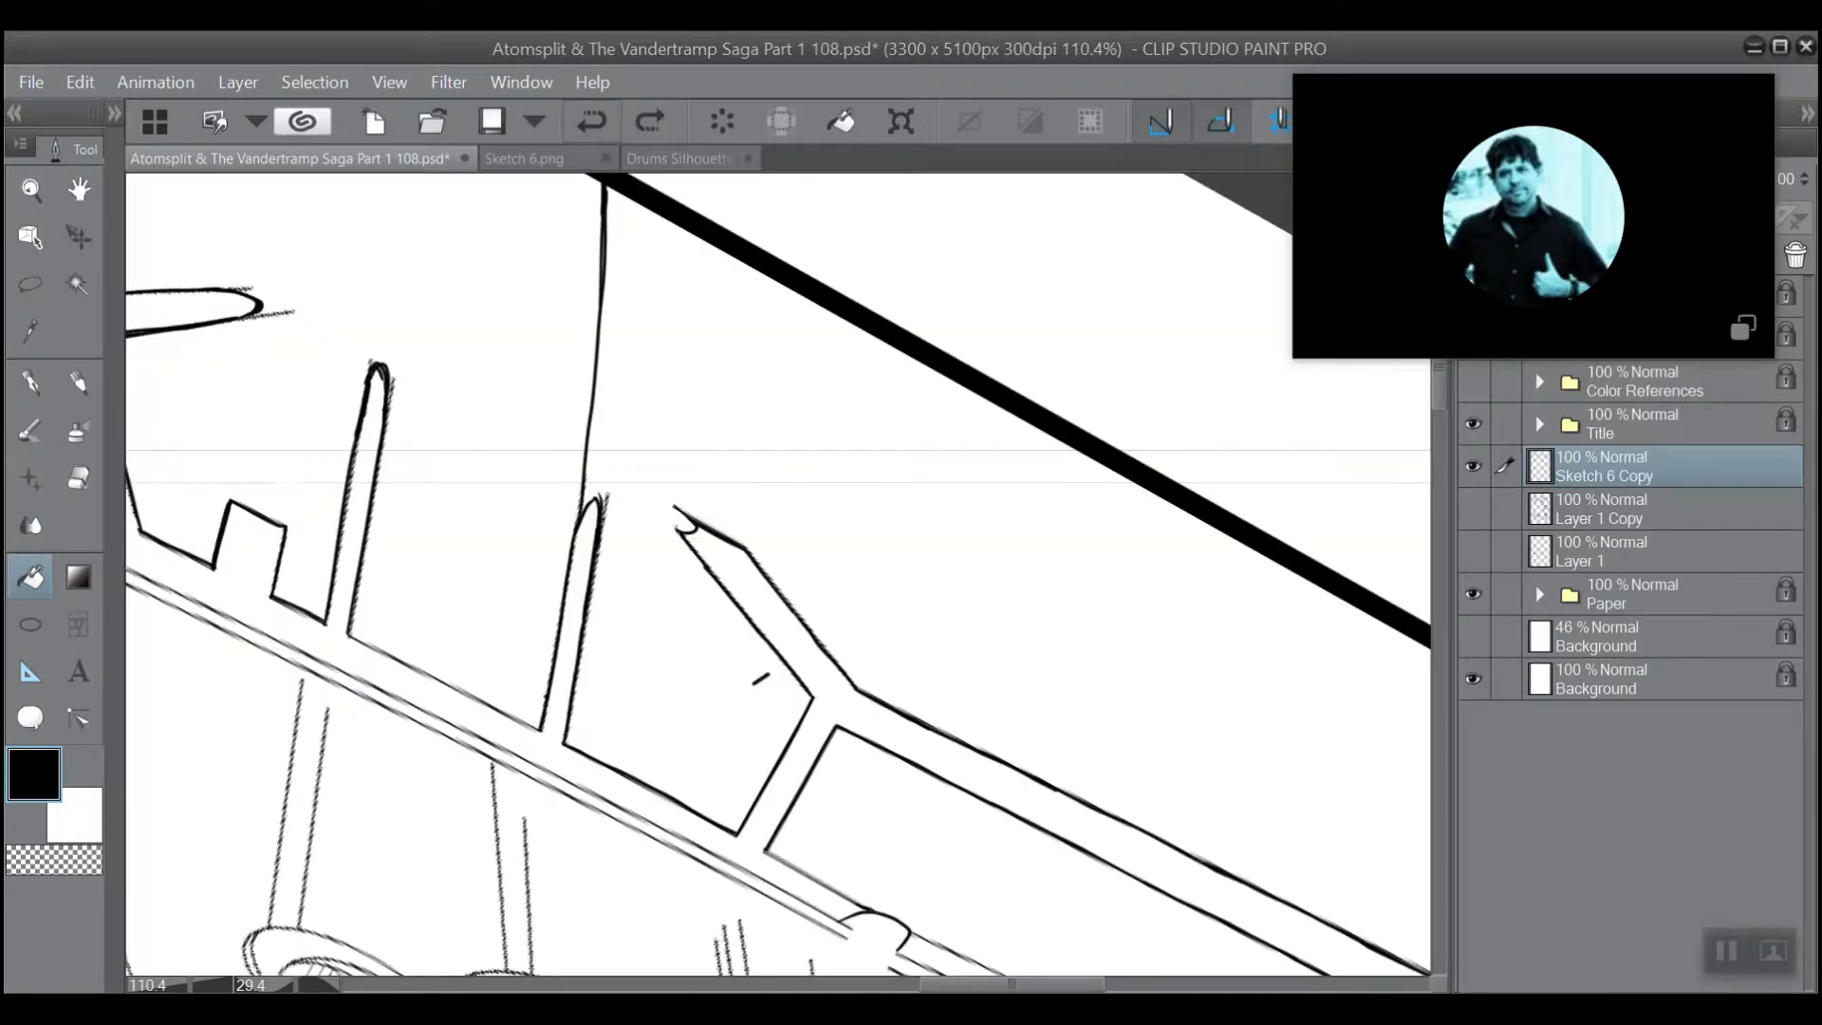
Try filling the open area above the long beam with black from a spot beside its bend.
{"action": "scroll", "coordinate": [664, 276], "scroll_direction": "down", "scroll_amount": 1}
{"action": "scroll", "coordinate": [732, 345], "scroll_direction": "down", "scroll_amount": 3}
{"action": "left_click_drag", "start_coordinate": [911, 643], "coordinate": [704, 271]}
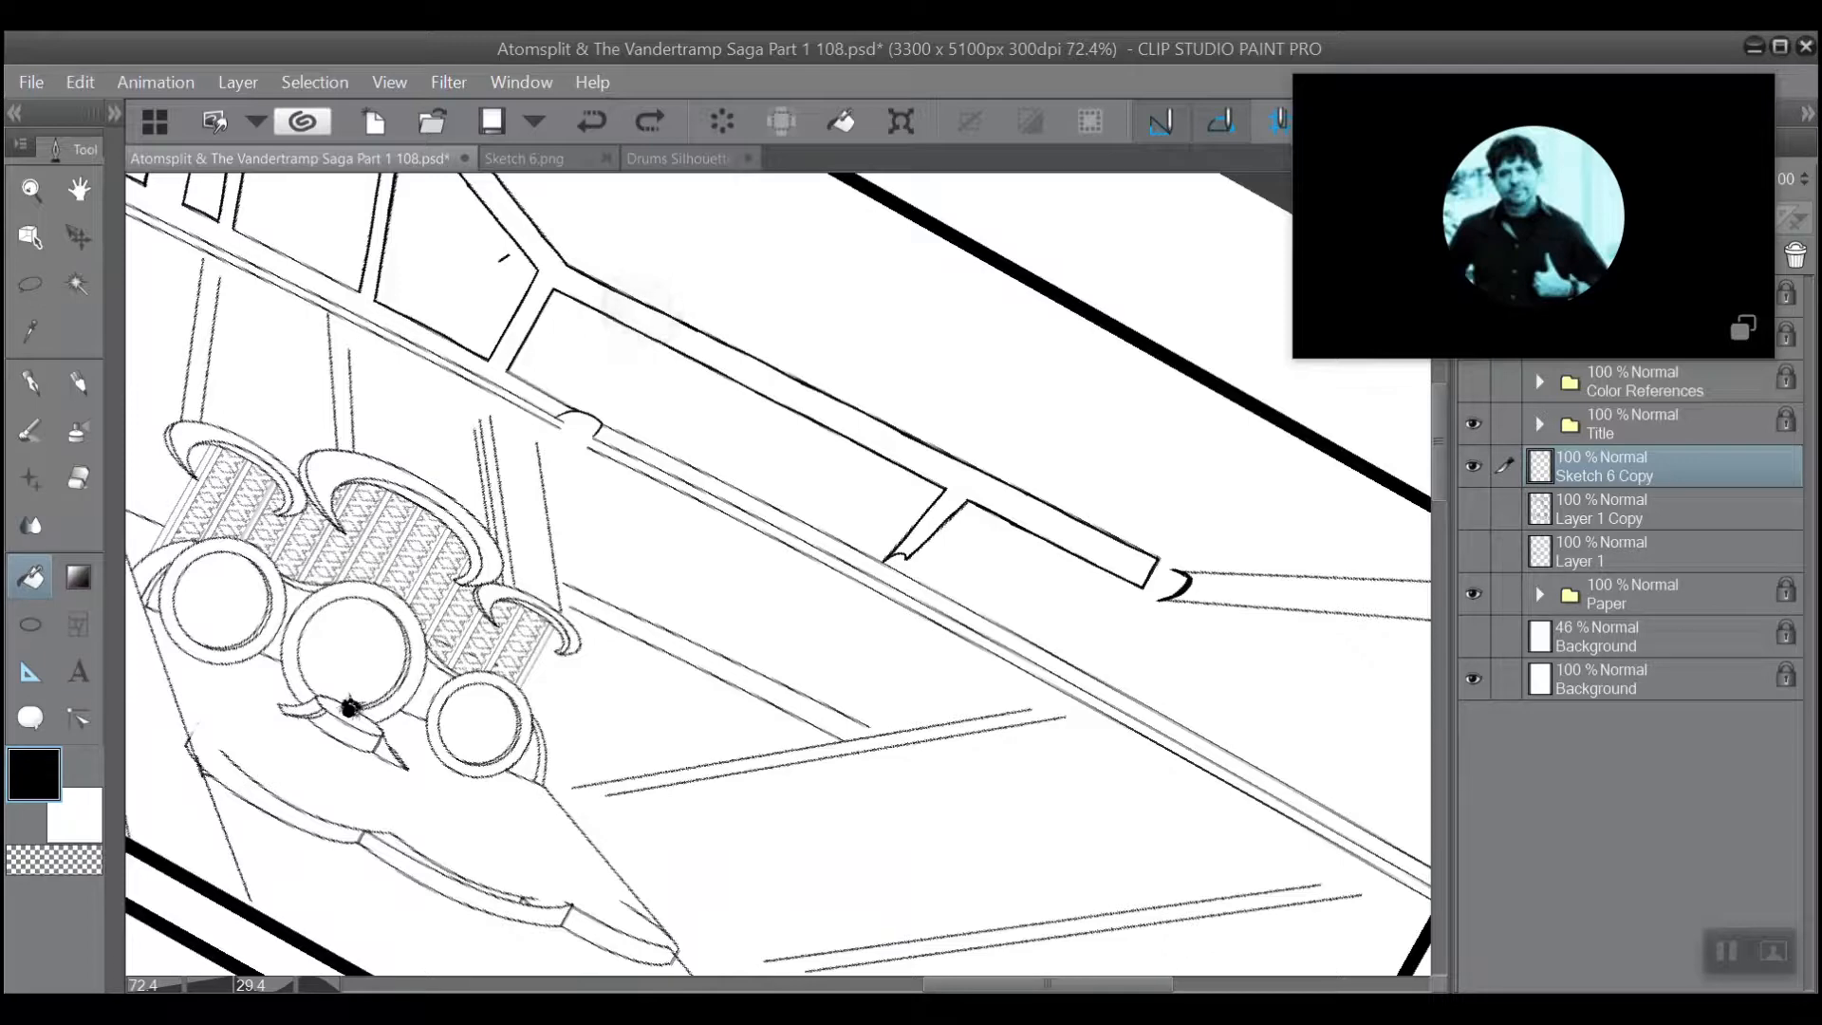
{"action": "left_click", "coordinate": [631, 302]}
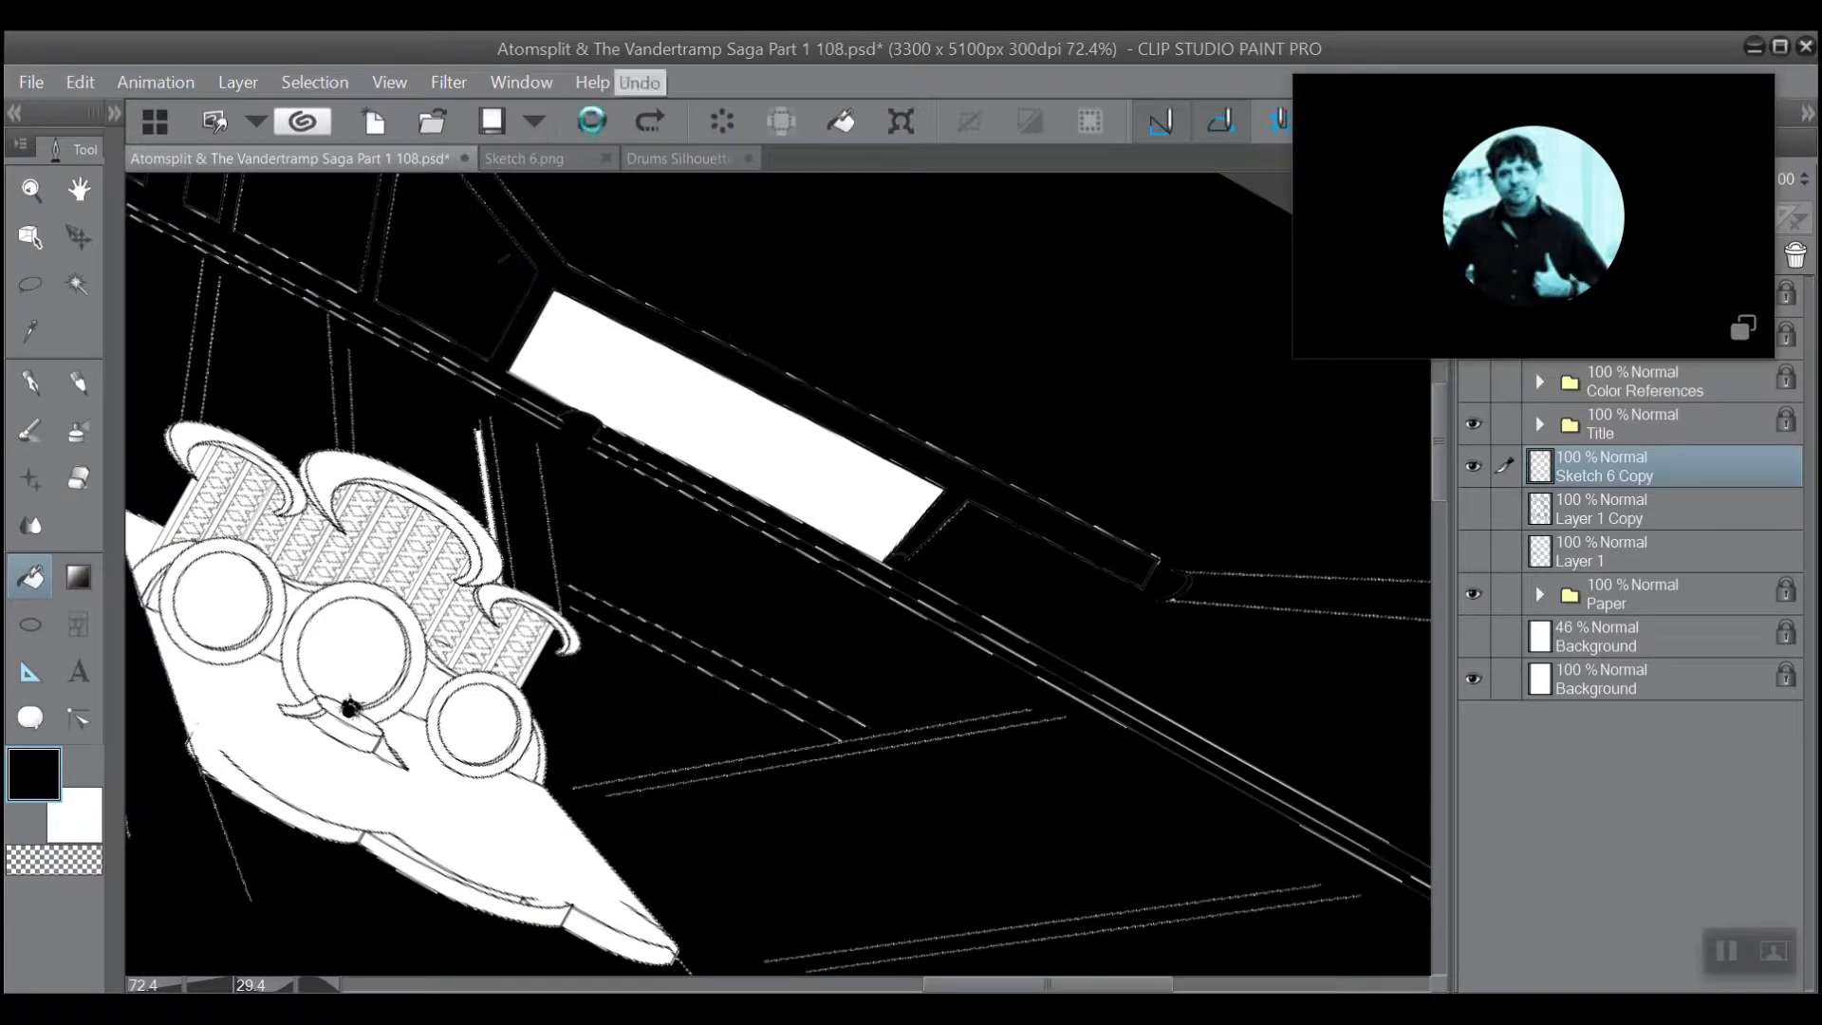
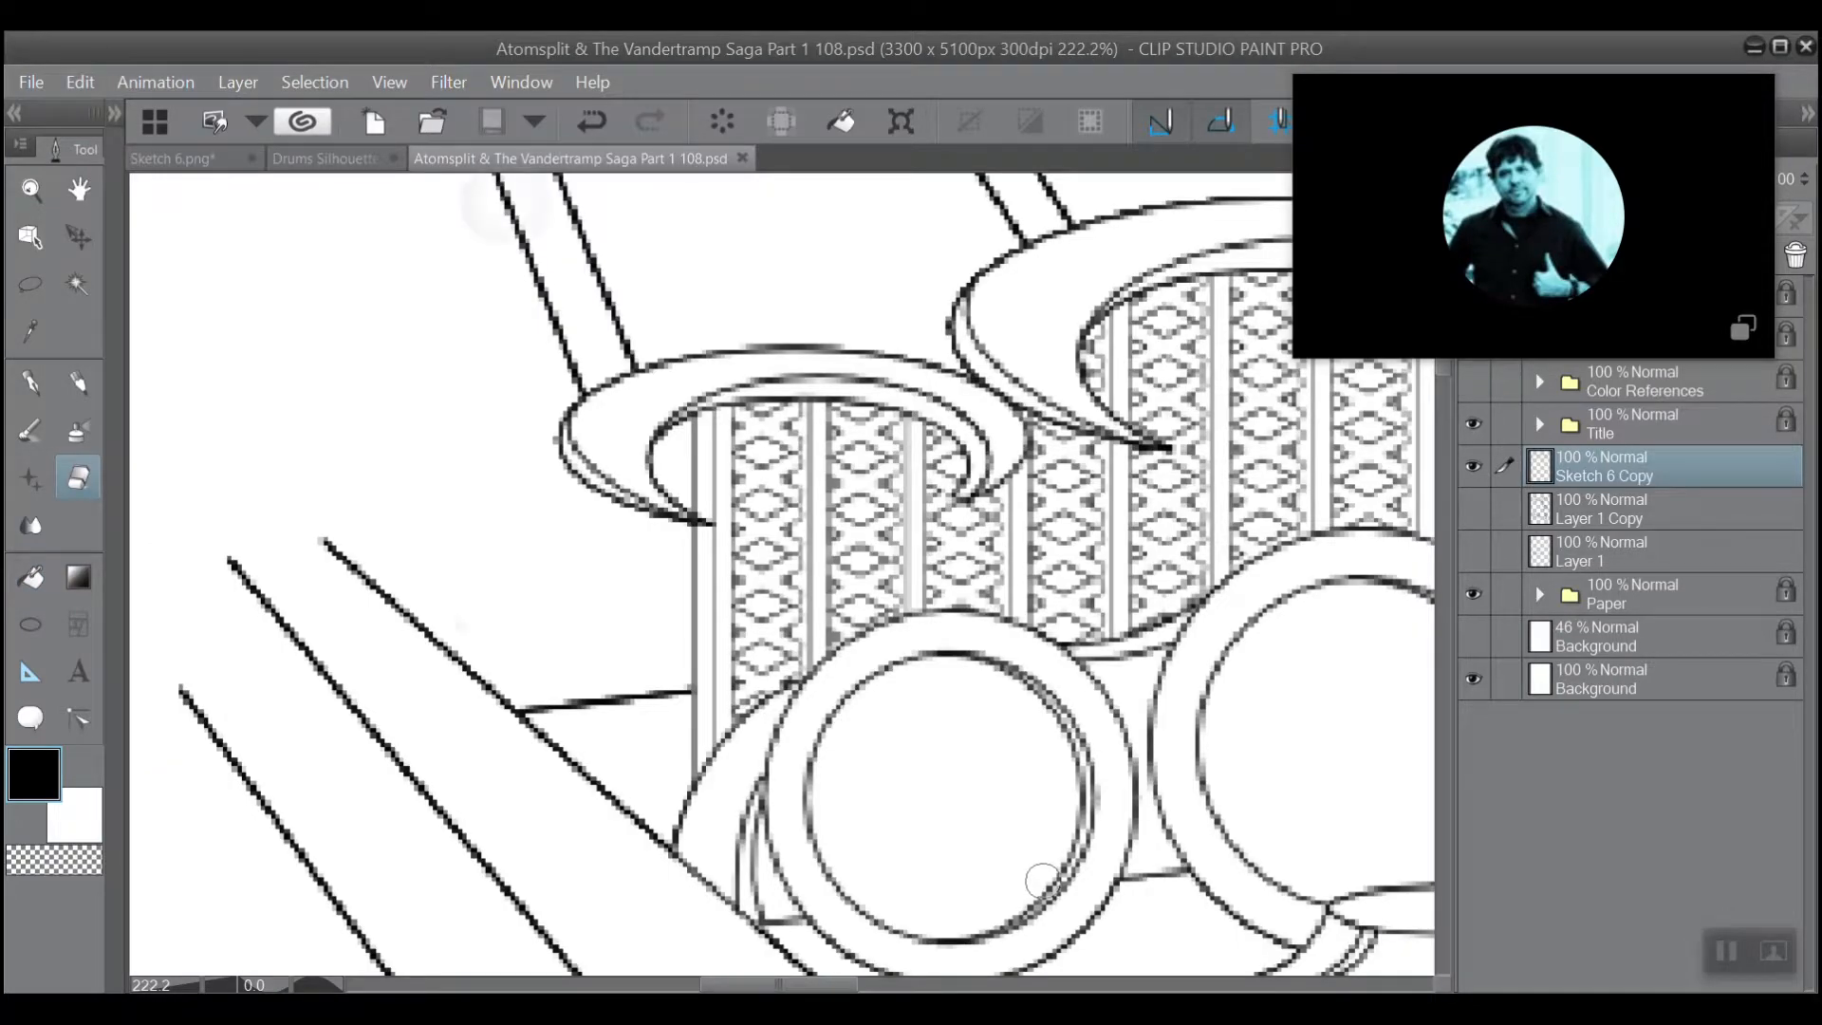
Select the pen tool to ink the lattice-patterned column beneath the curved horn.
{"action": "scroll", "coordinate": [507, 424], "scroll_direction": "up", "scroll_amount": 3}
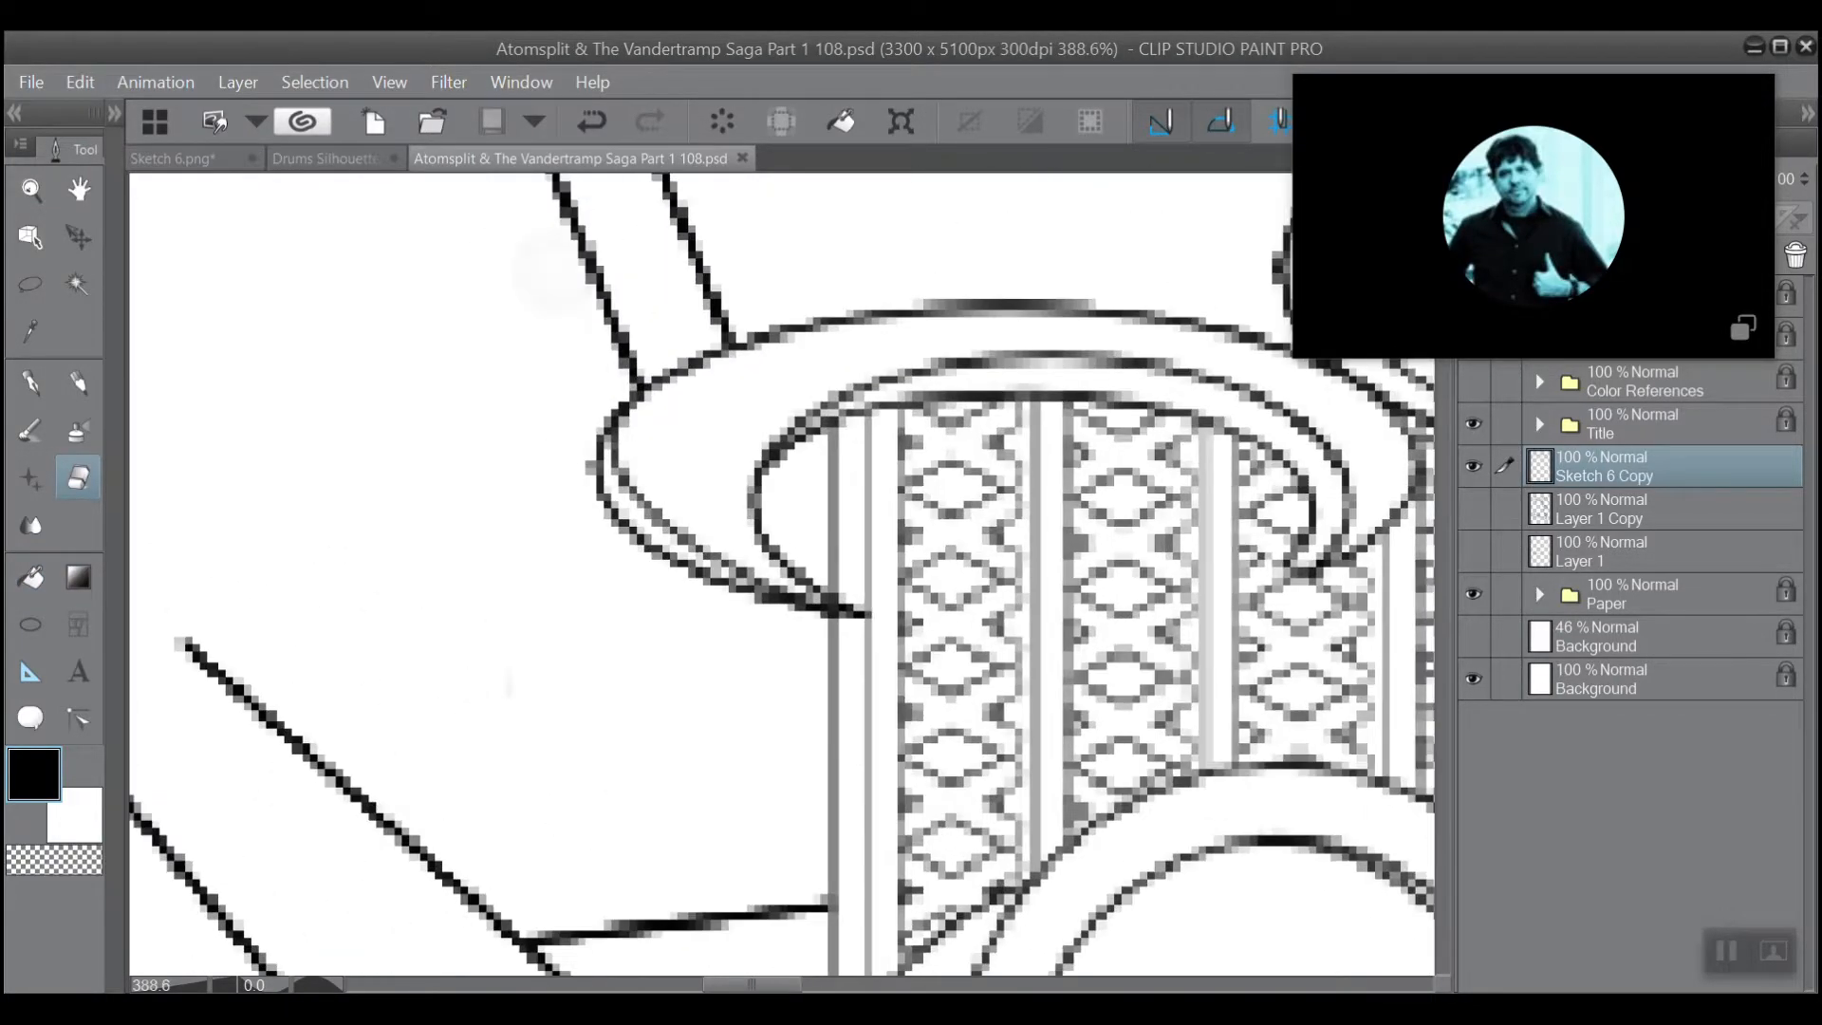
{"action": "scroll", "coordinate": [550, 455], "scroll_direction": "up", "scroll_amount": 1}
{"action": "scroll", "coordinate": [551, 456], "scroll_direction": "right", "scroll_amount": 3}
{"action": "scroll", "coordinate": [399, 399], "scroll_direction": "up", "scroll_amount": 3}
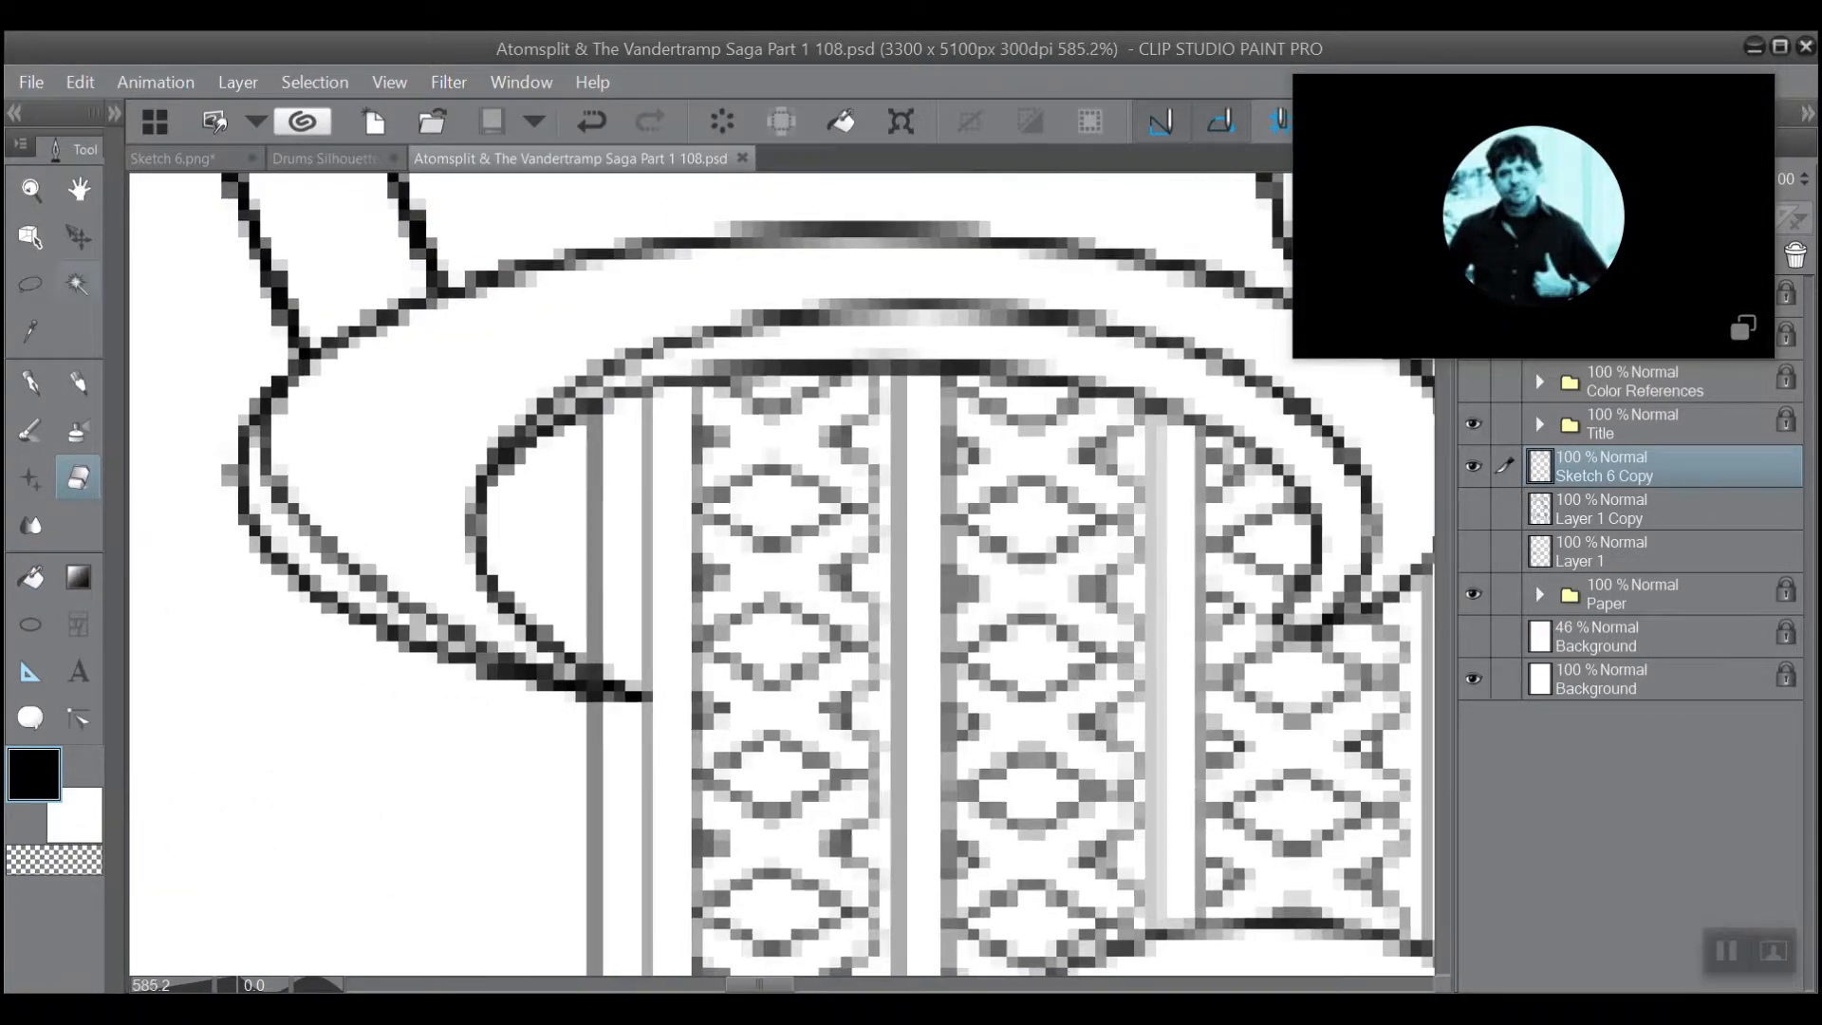
{"action": "left_click", "coordinate": [30, 383]}
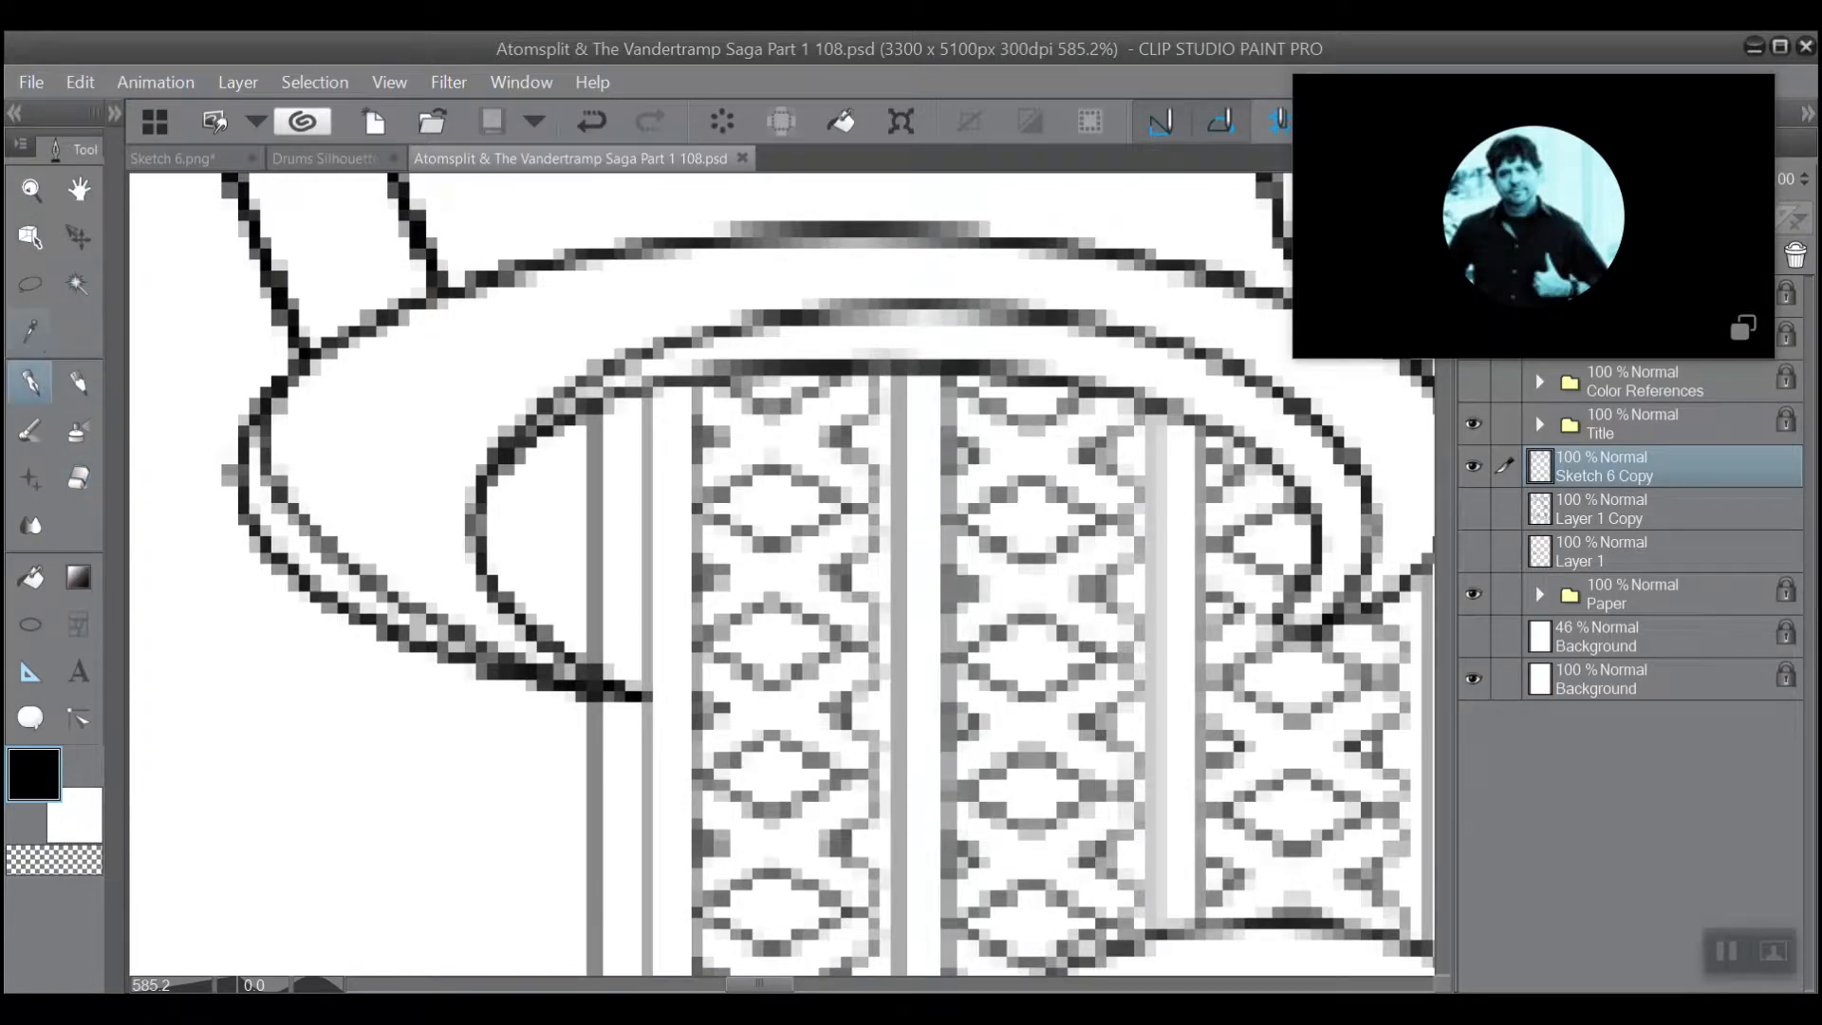
{"action": "left_click", "coordinate": [79, 81]}
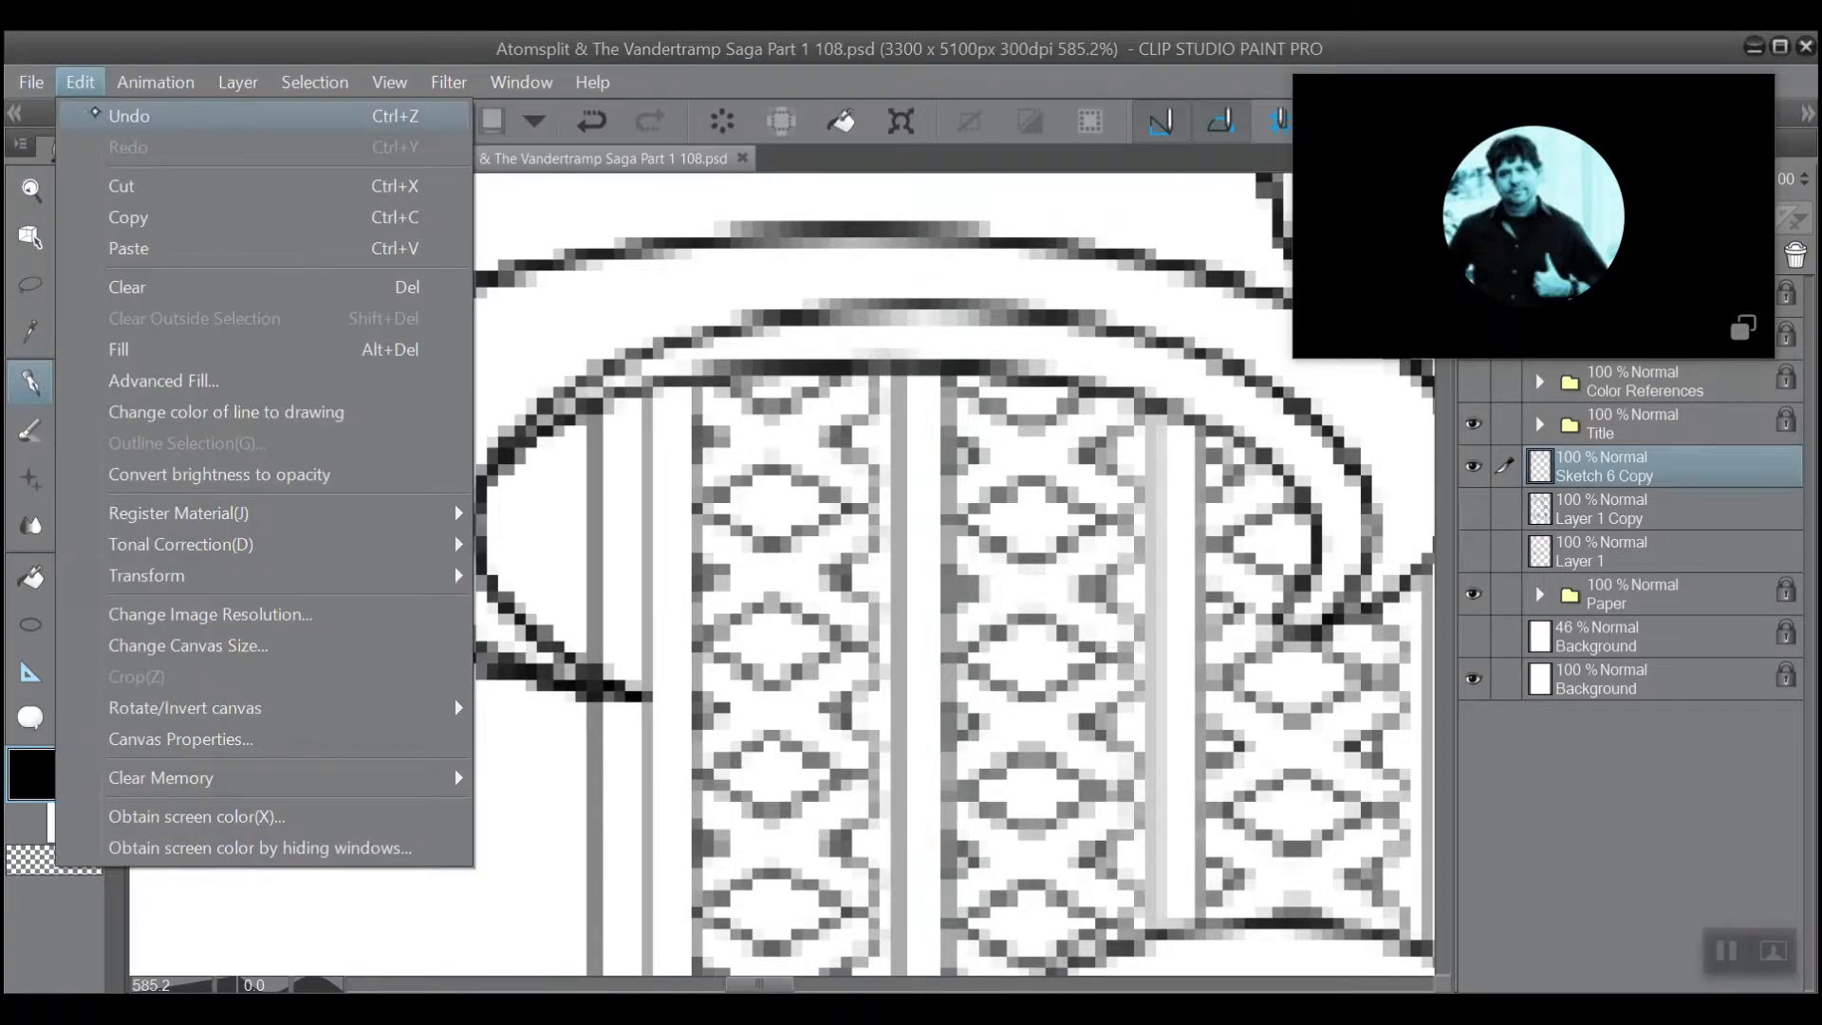
{"action": "left_click", "coordinate": [114, 90]}
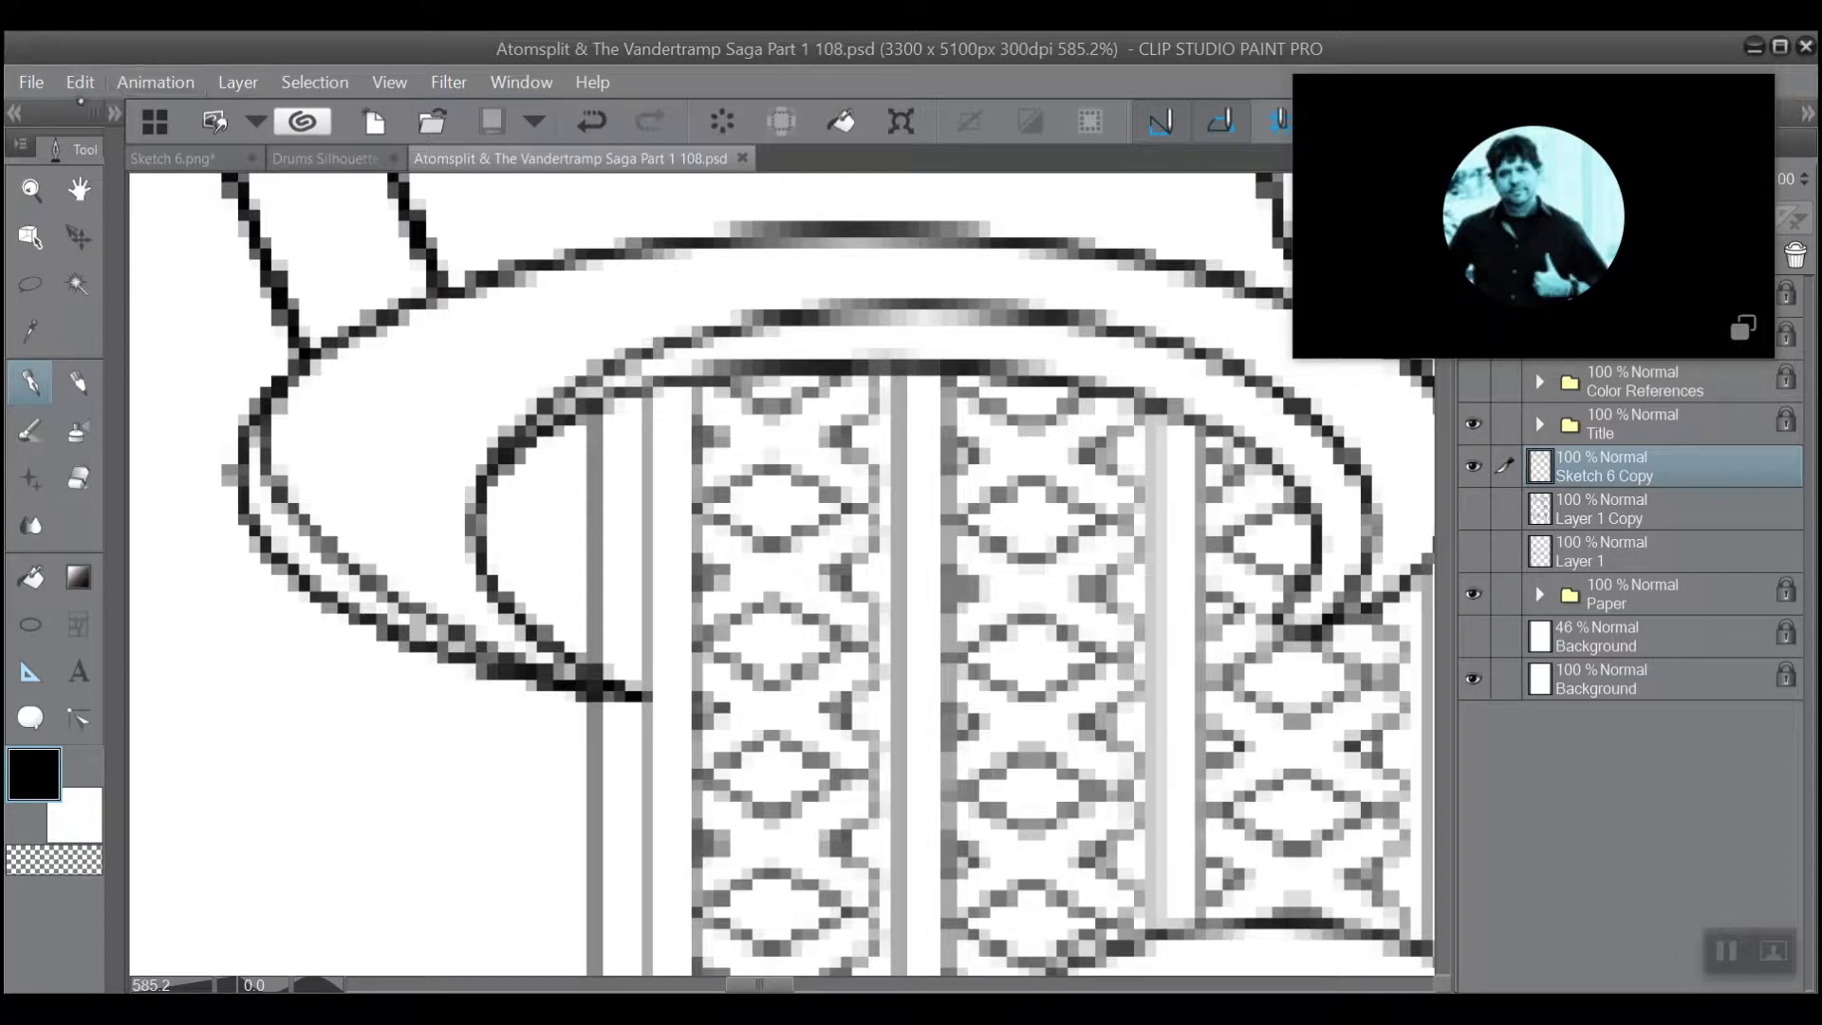
{"action": "left_click", "coordinate": [81, 84]}
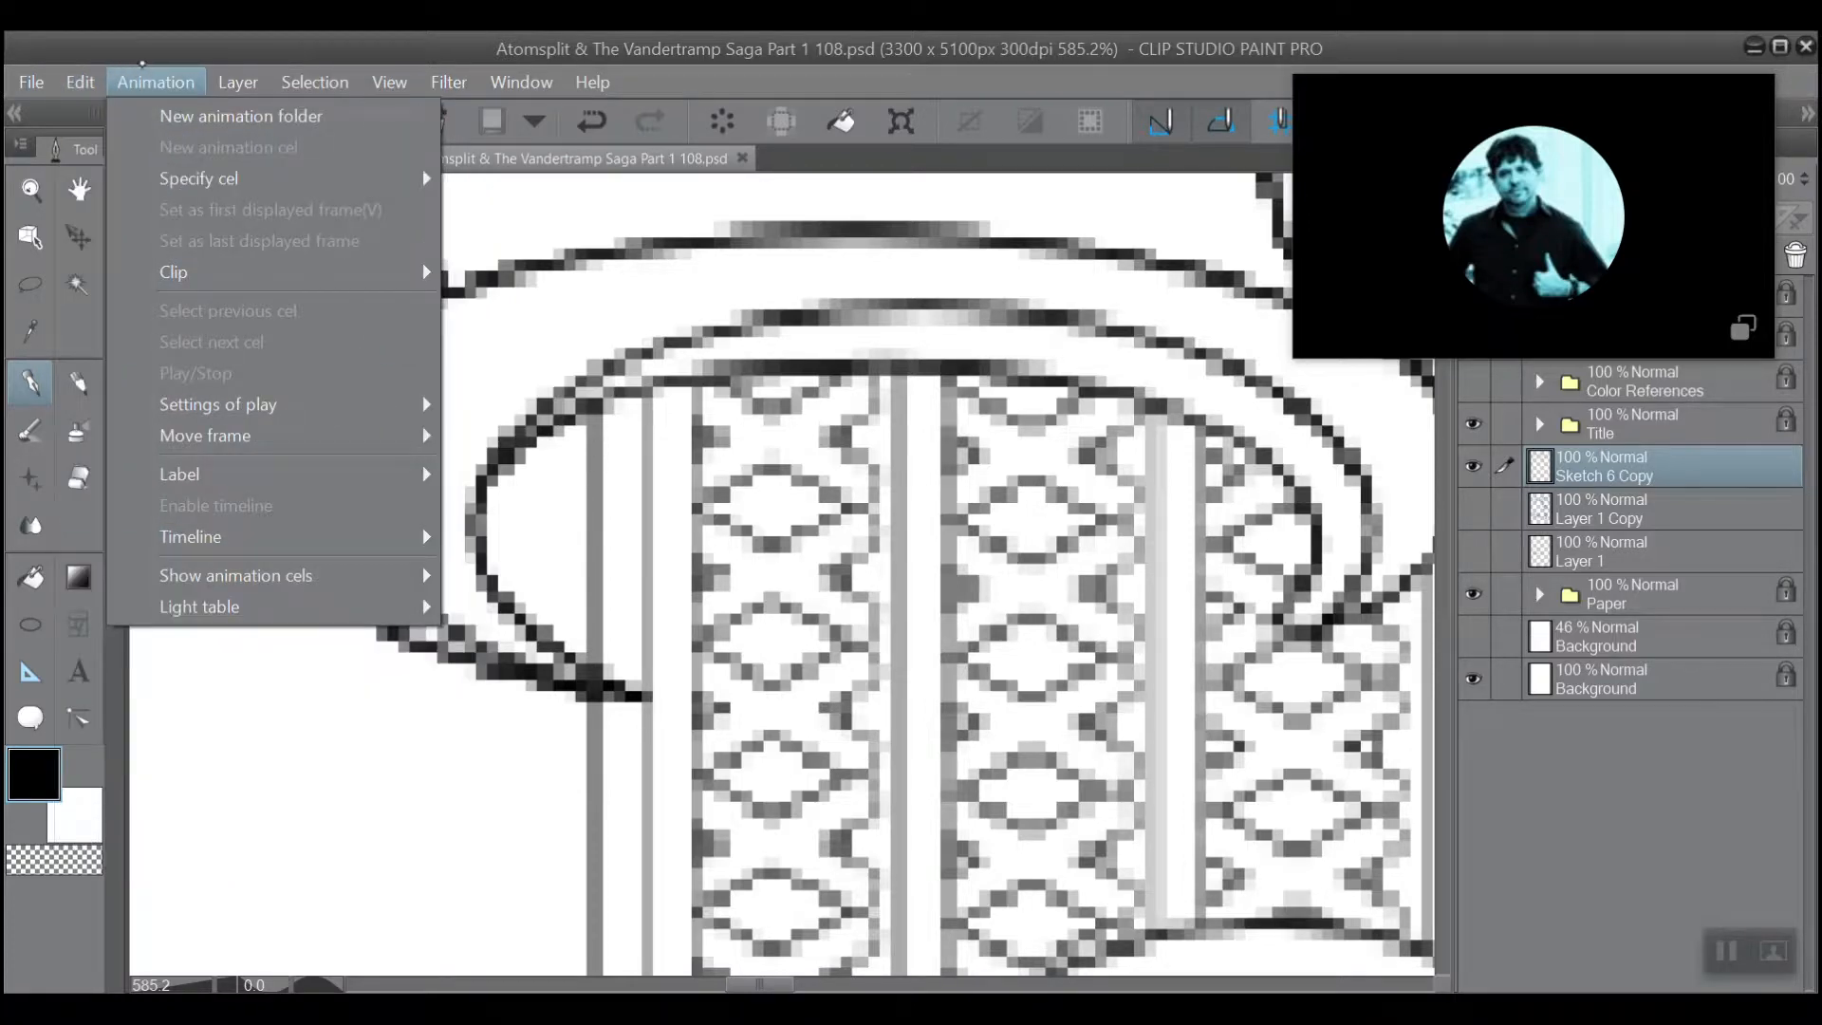
{"action": "left_click", "coordinate": [136, 68]}
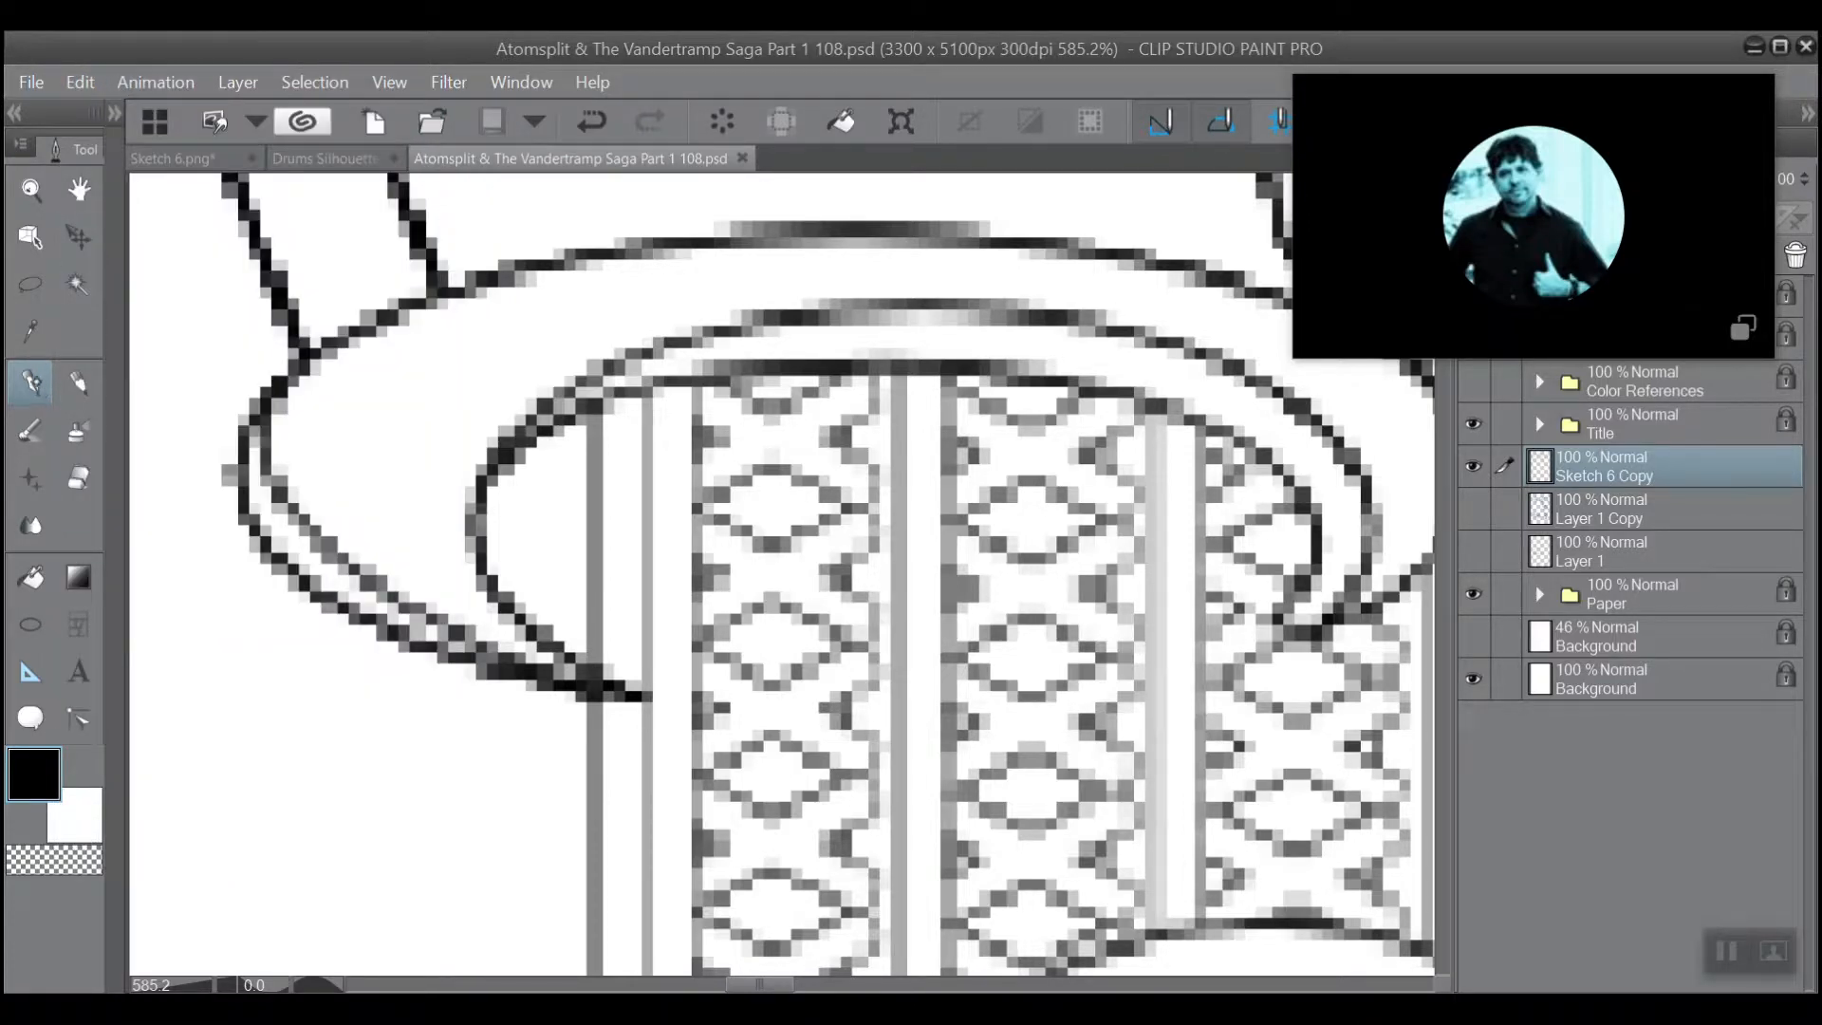
Choose the Turnip pen as the inking brush for the lattice pattern.
{"action": "left_click", "coordinate": [114, 113]}
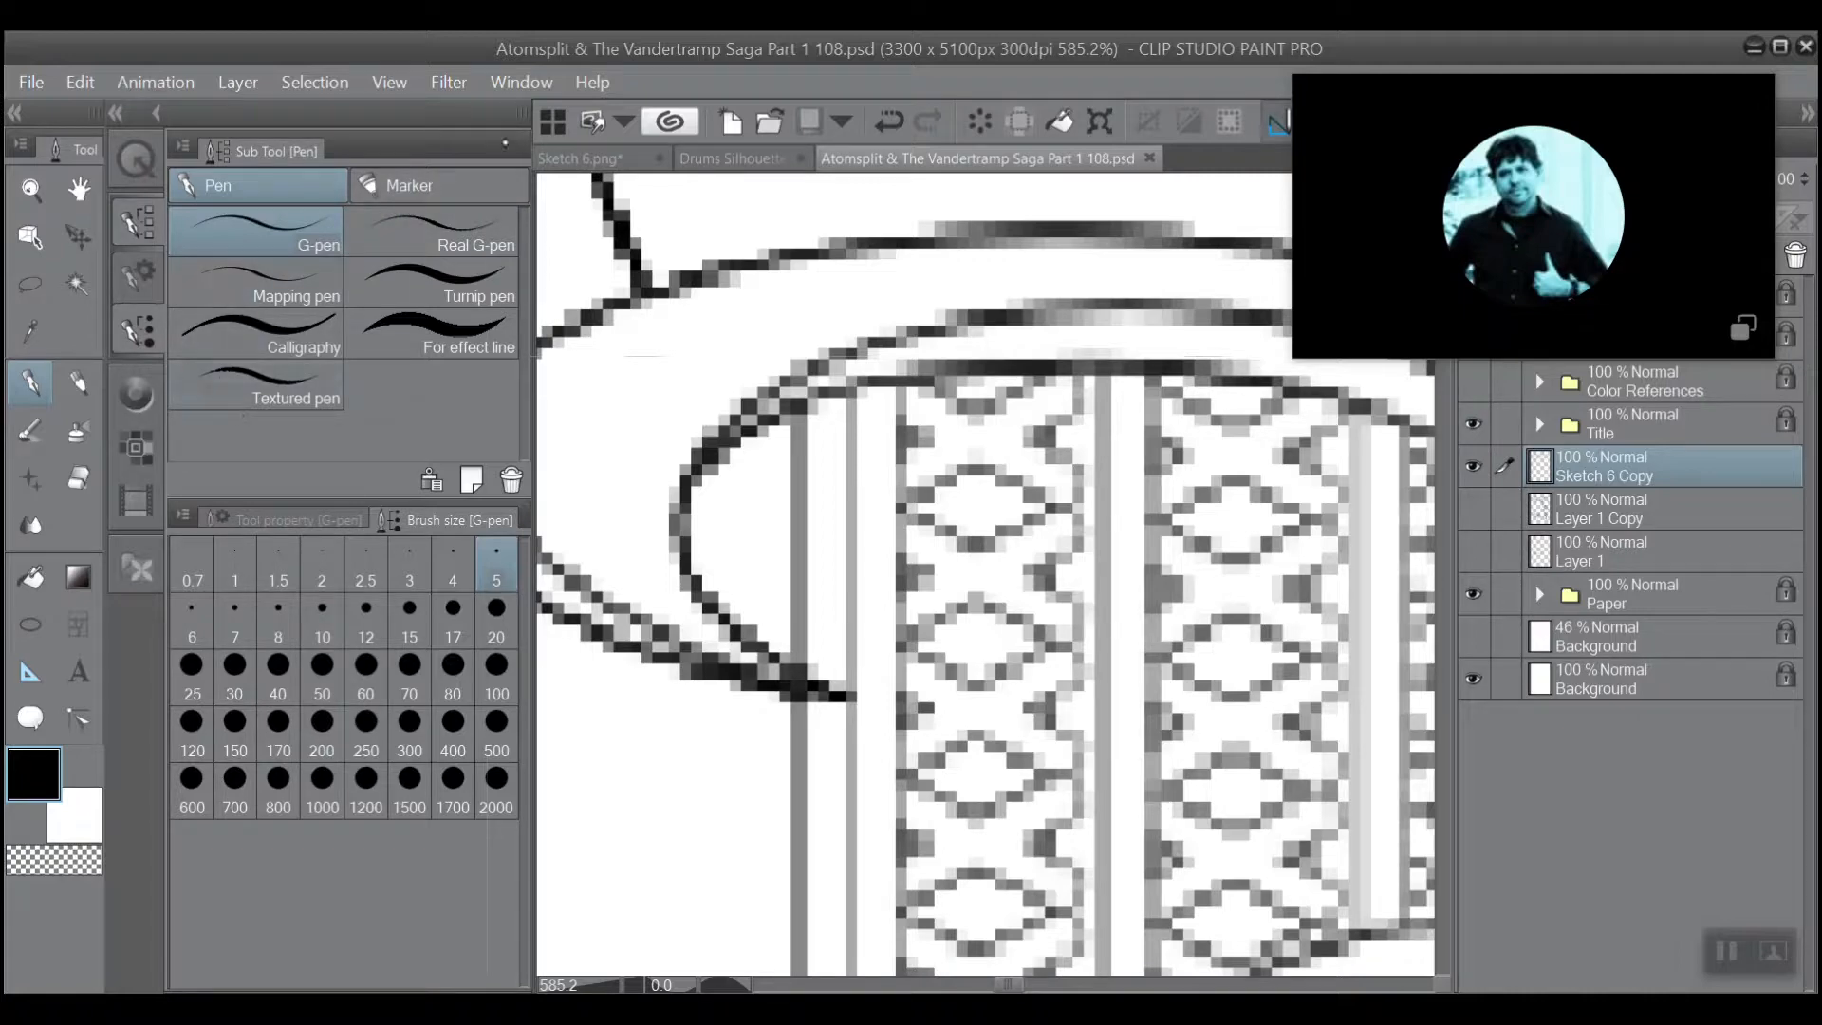
{"action": "left_click", "coordinate": [389, 295]}
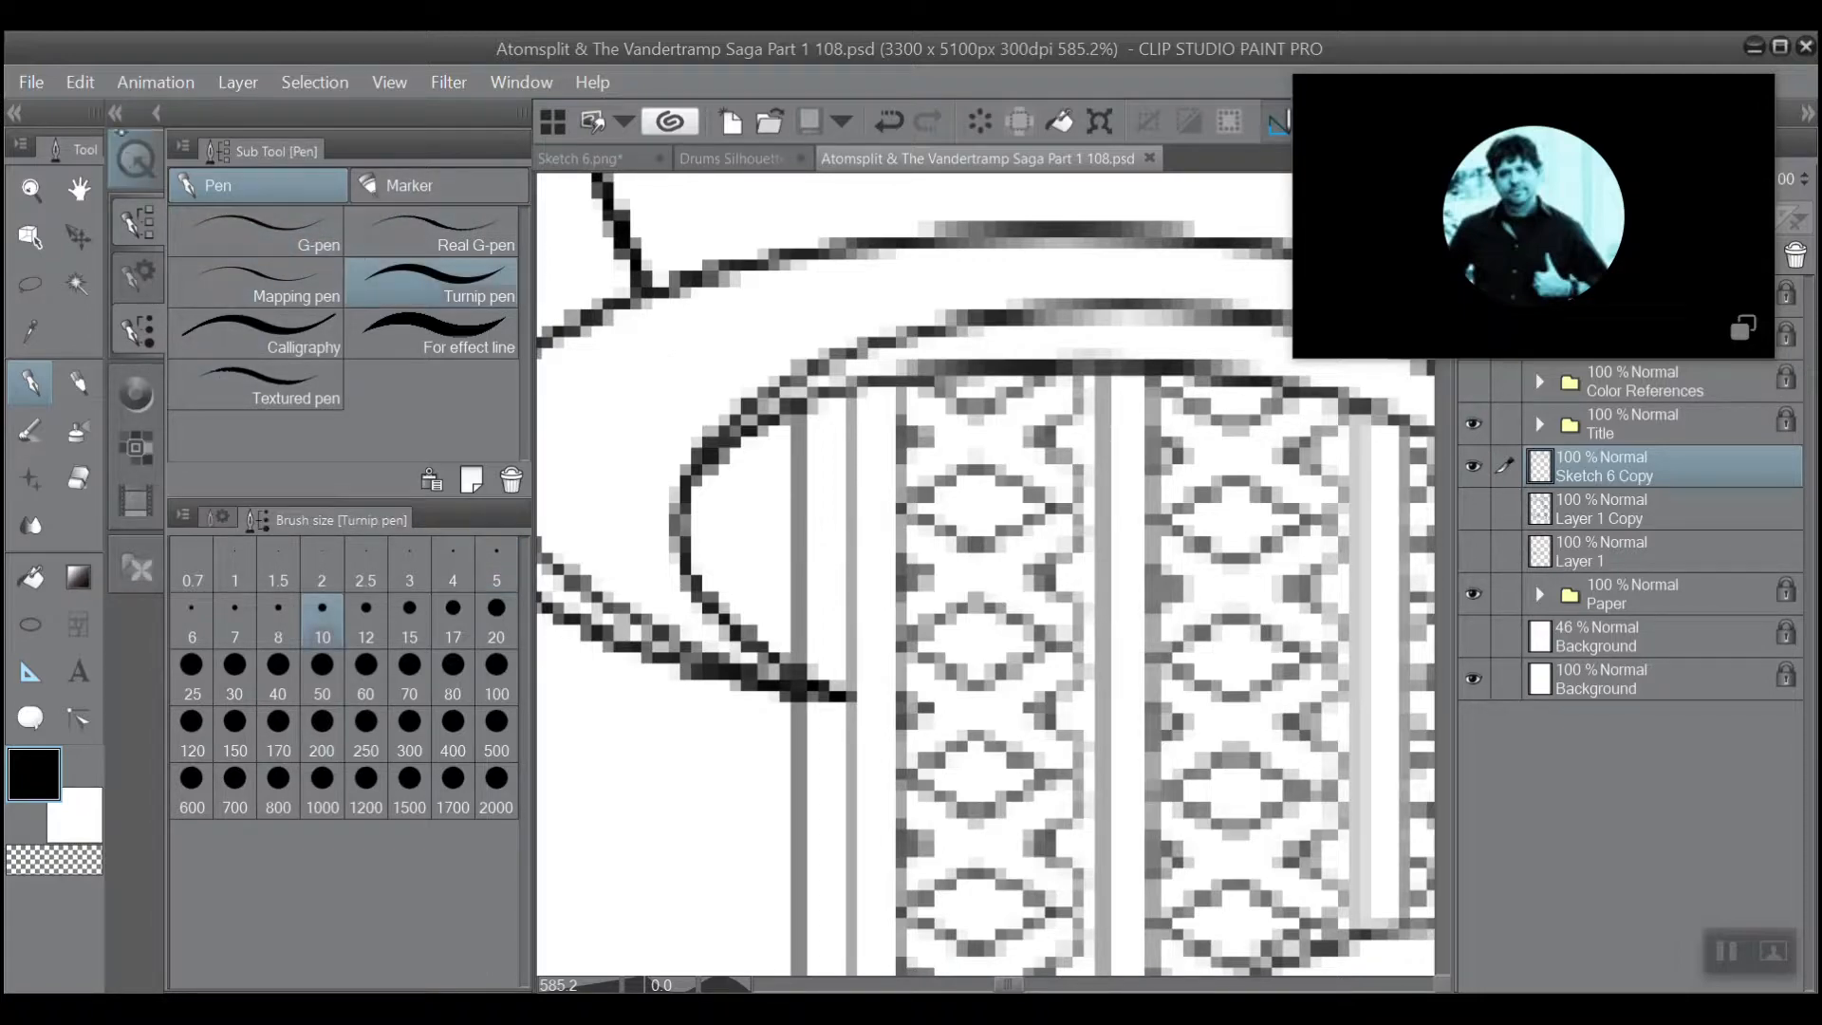
{"action": "left_click", "coordinate": [113, 115]}
{"action": "scroll", "coordinate": [626, 302], "scroll_direction": "up", "scroll_amount": 1}
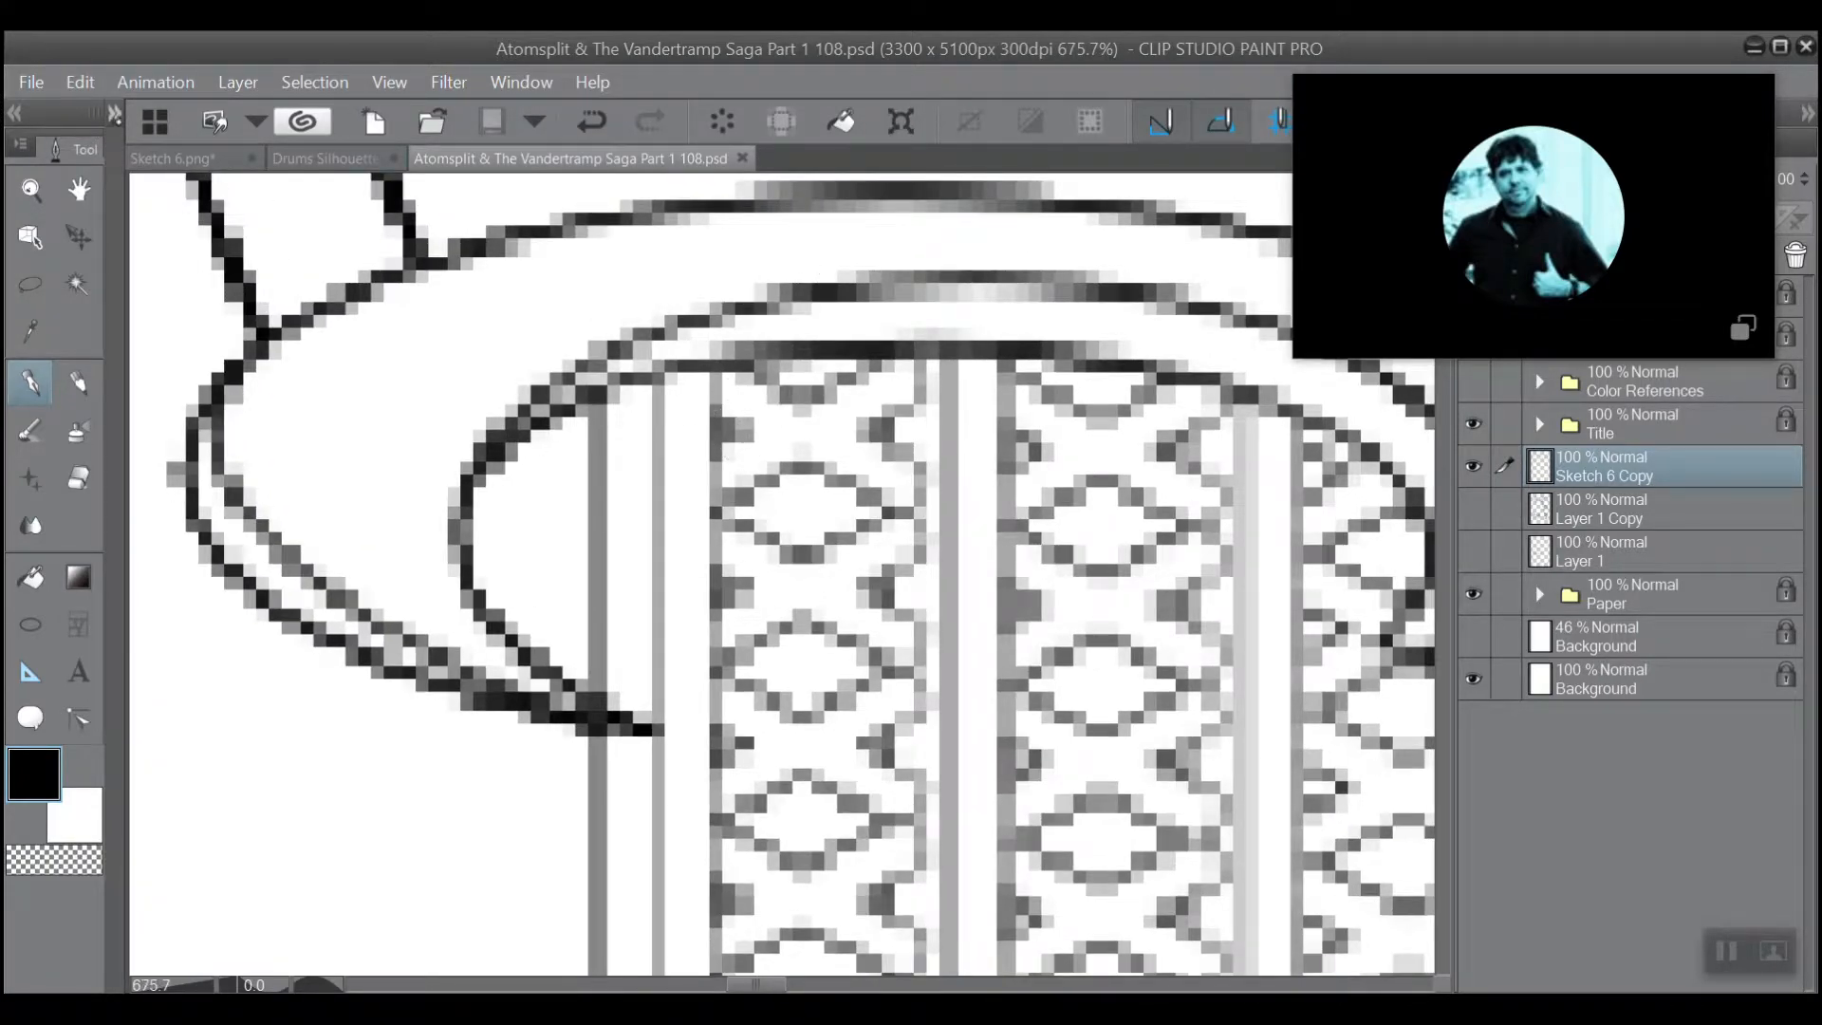
Try blackening a small triangle at the column's upper edge with the Turnip pen at size 5, and undo the stroke.
{"action": "left_click", "coordinate": [114, 115]}
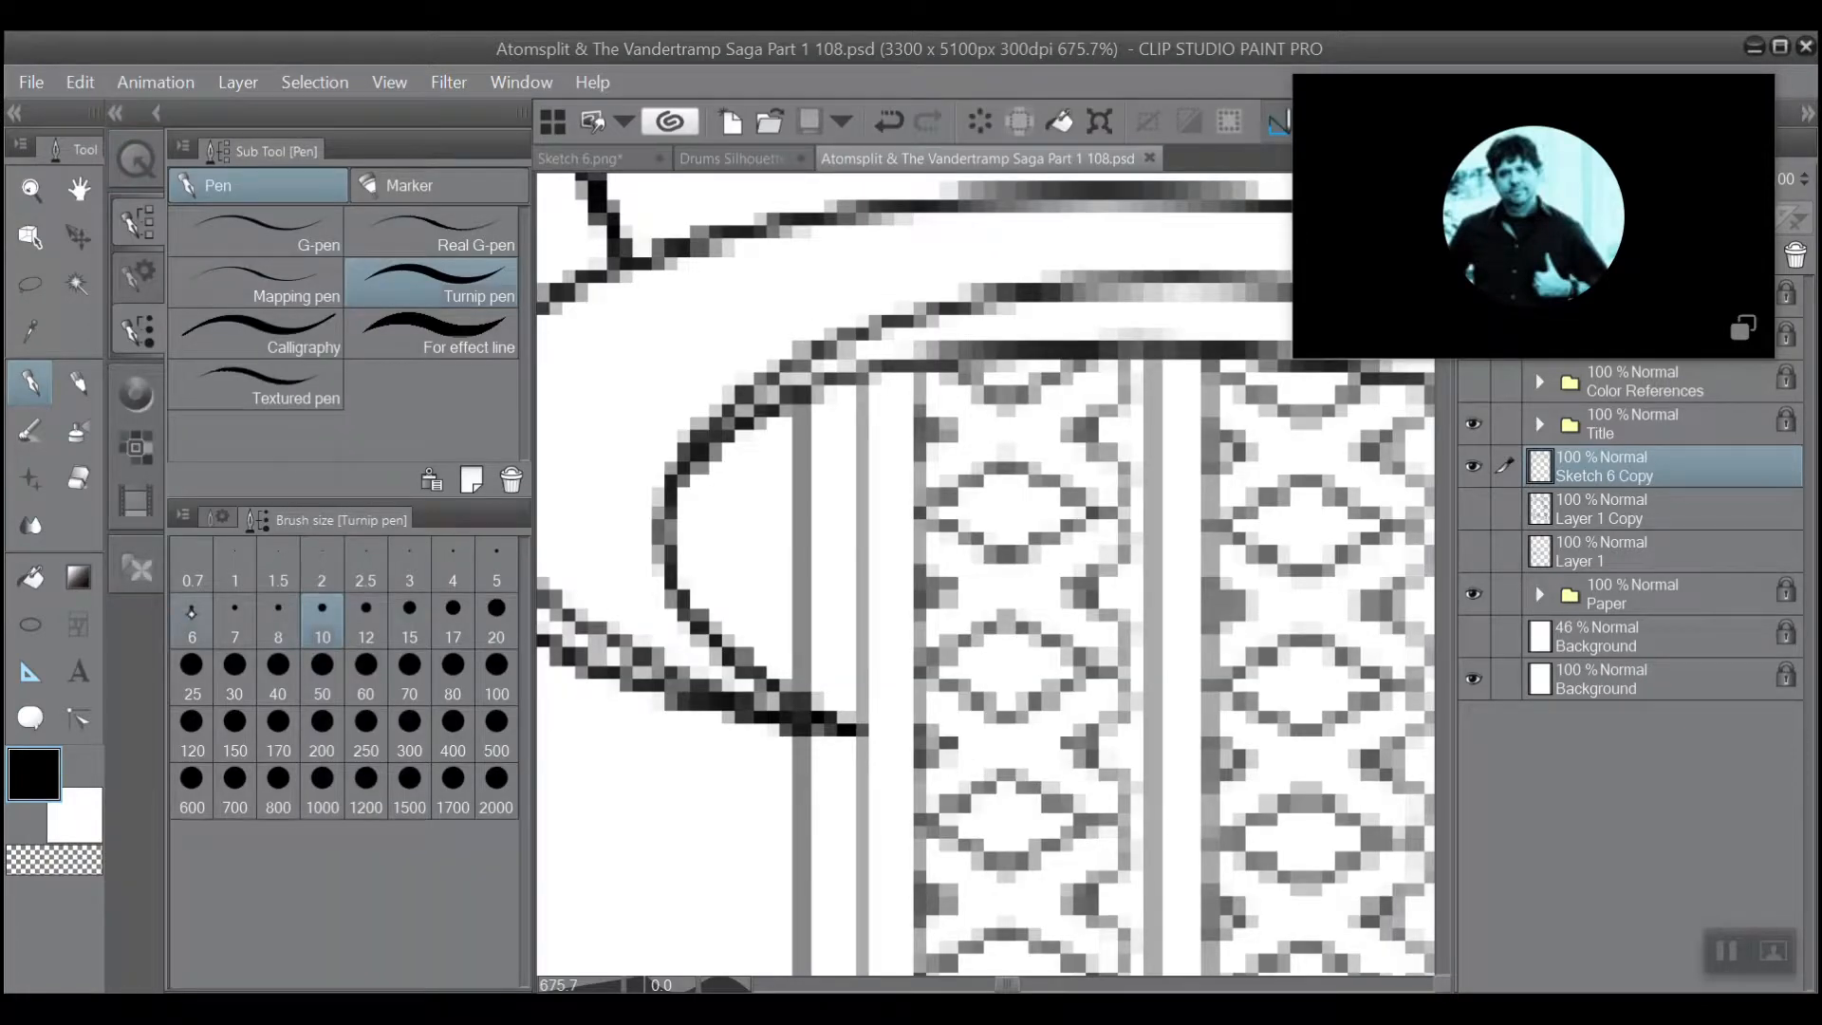
{"action": "left_click", "coordinate": [491, 566]}
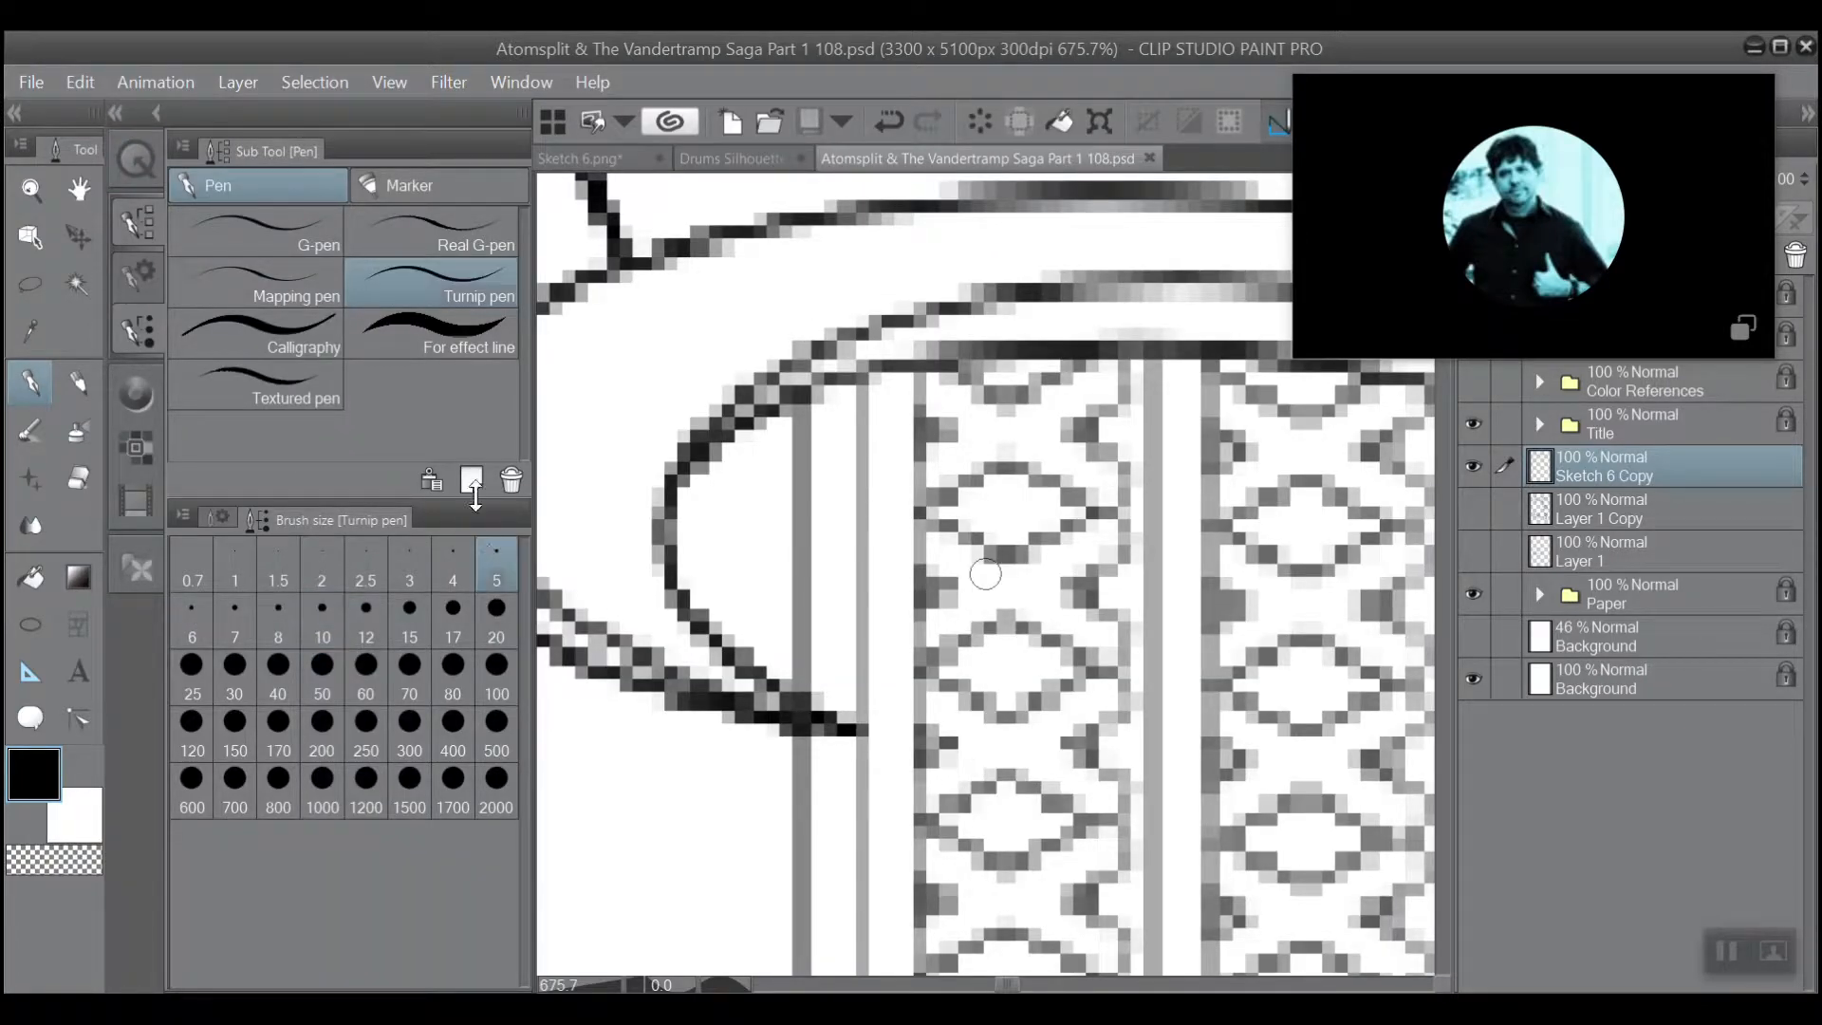
{"action": "left_click", "coordinate": [114, 115]}
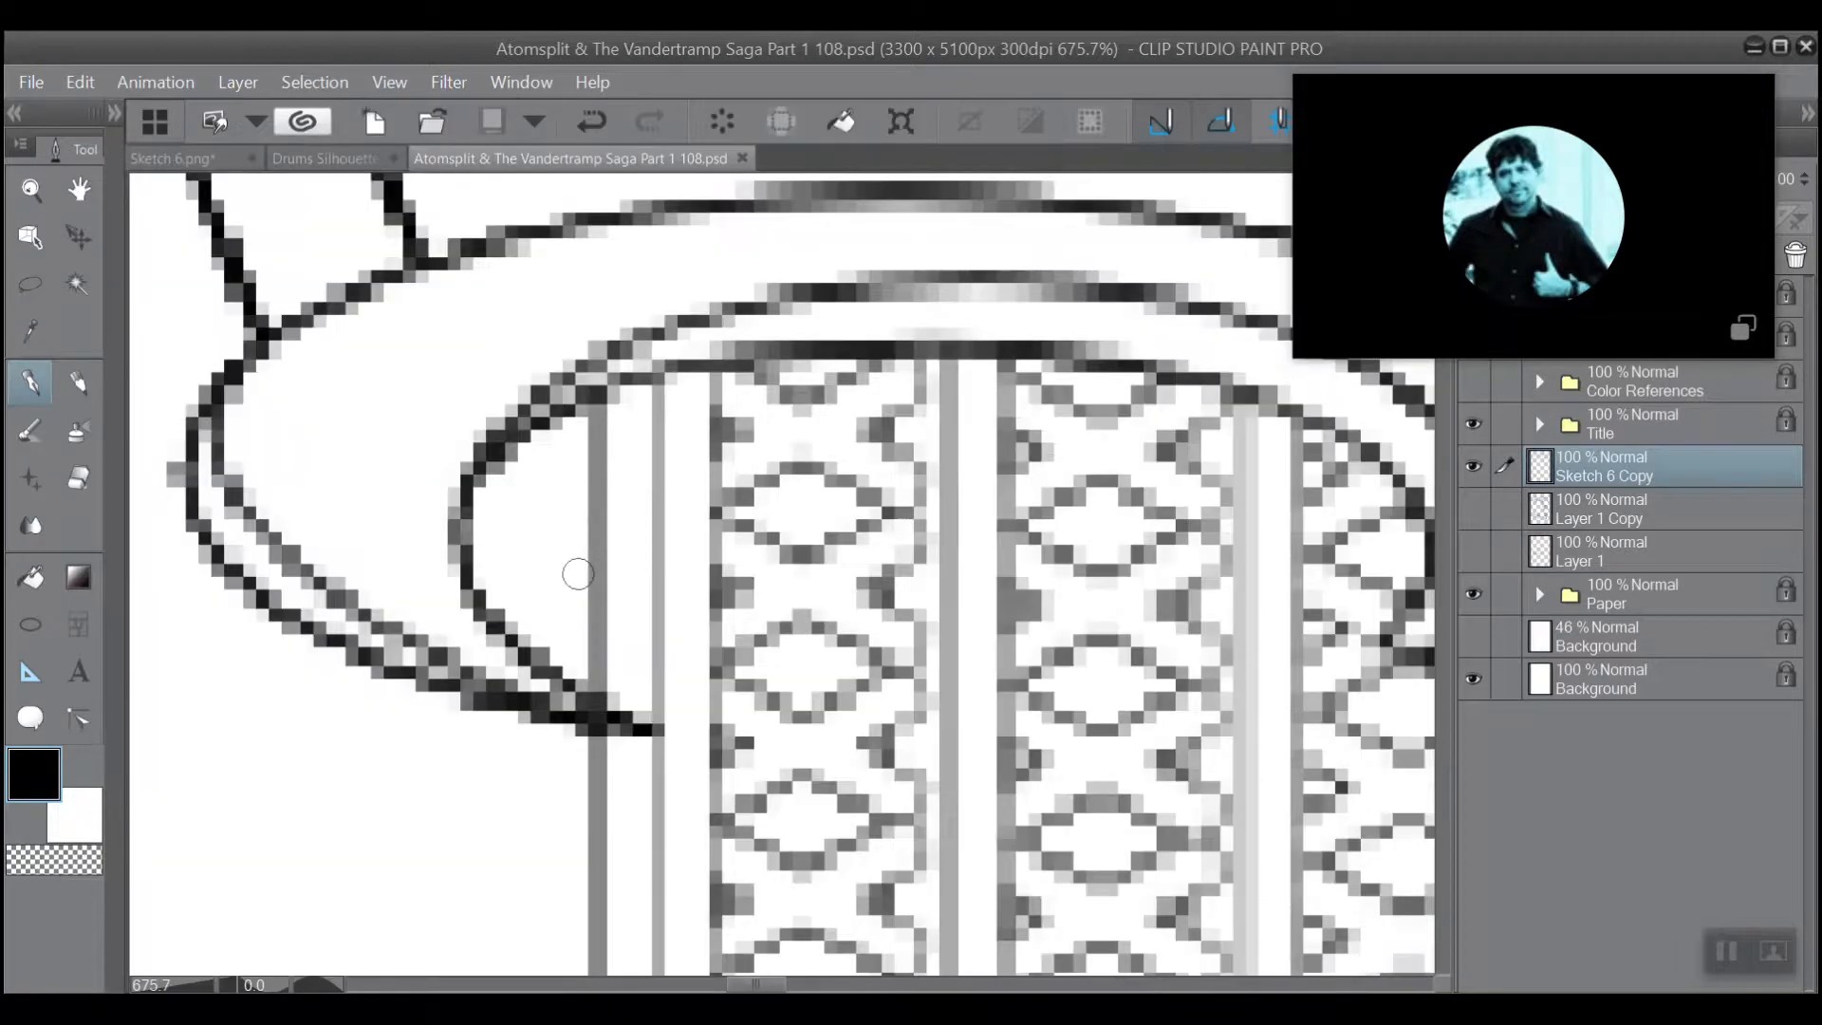
{"action": "left_click_drag", "start_coordinate": [746, 428], "coordinate": [726, 444]}
{"action": "left_click", "coordinate": [591, 121]}
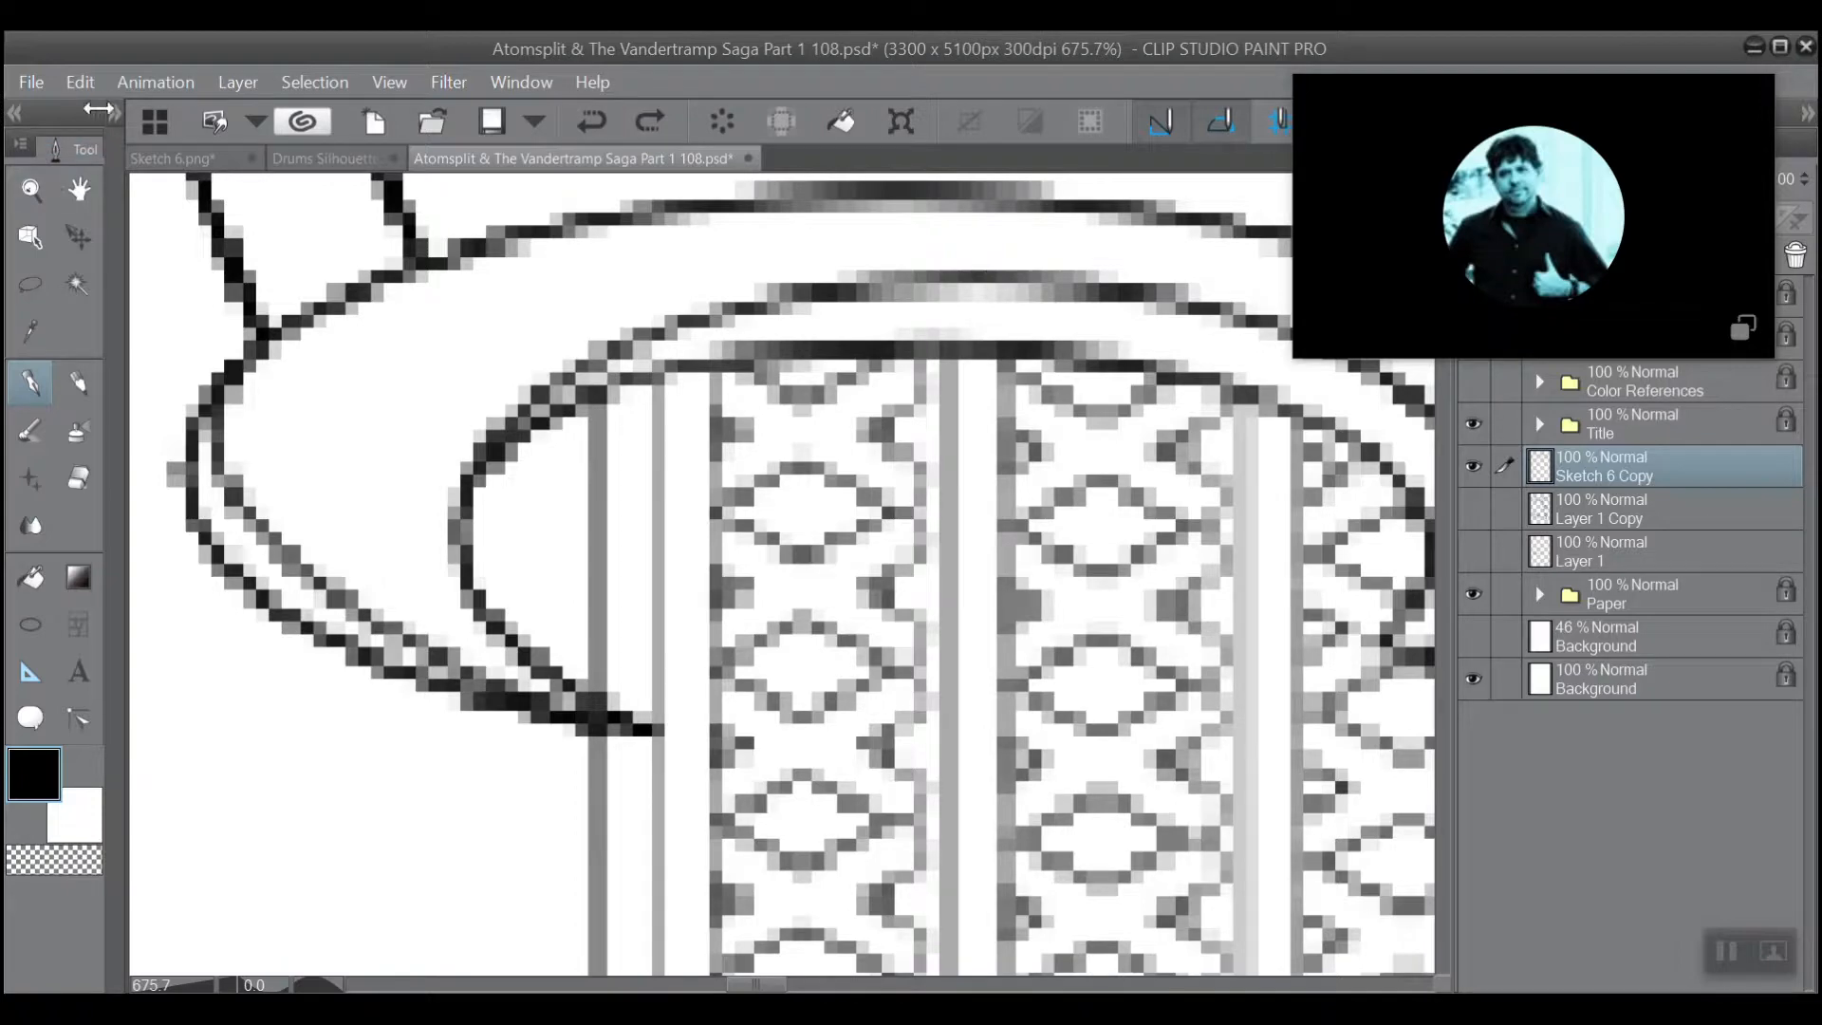
Set the Turnip pen's brush size to 3 and fill the uppermost small triangle on the first column's left edge with black.
{"action": "left_click", "coordinate": [114, 115]}
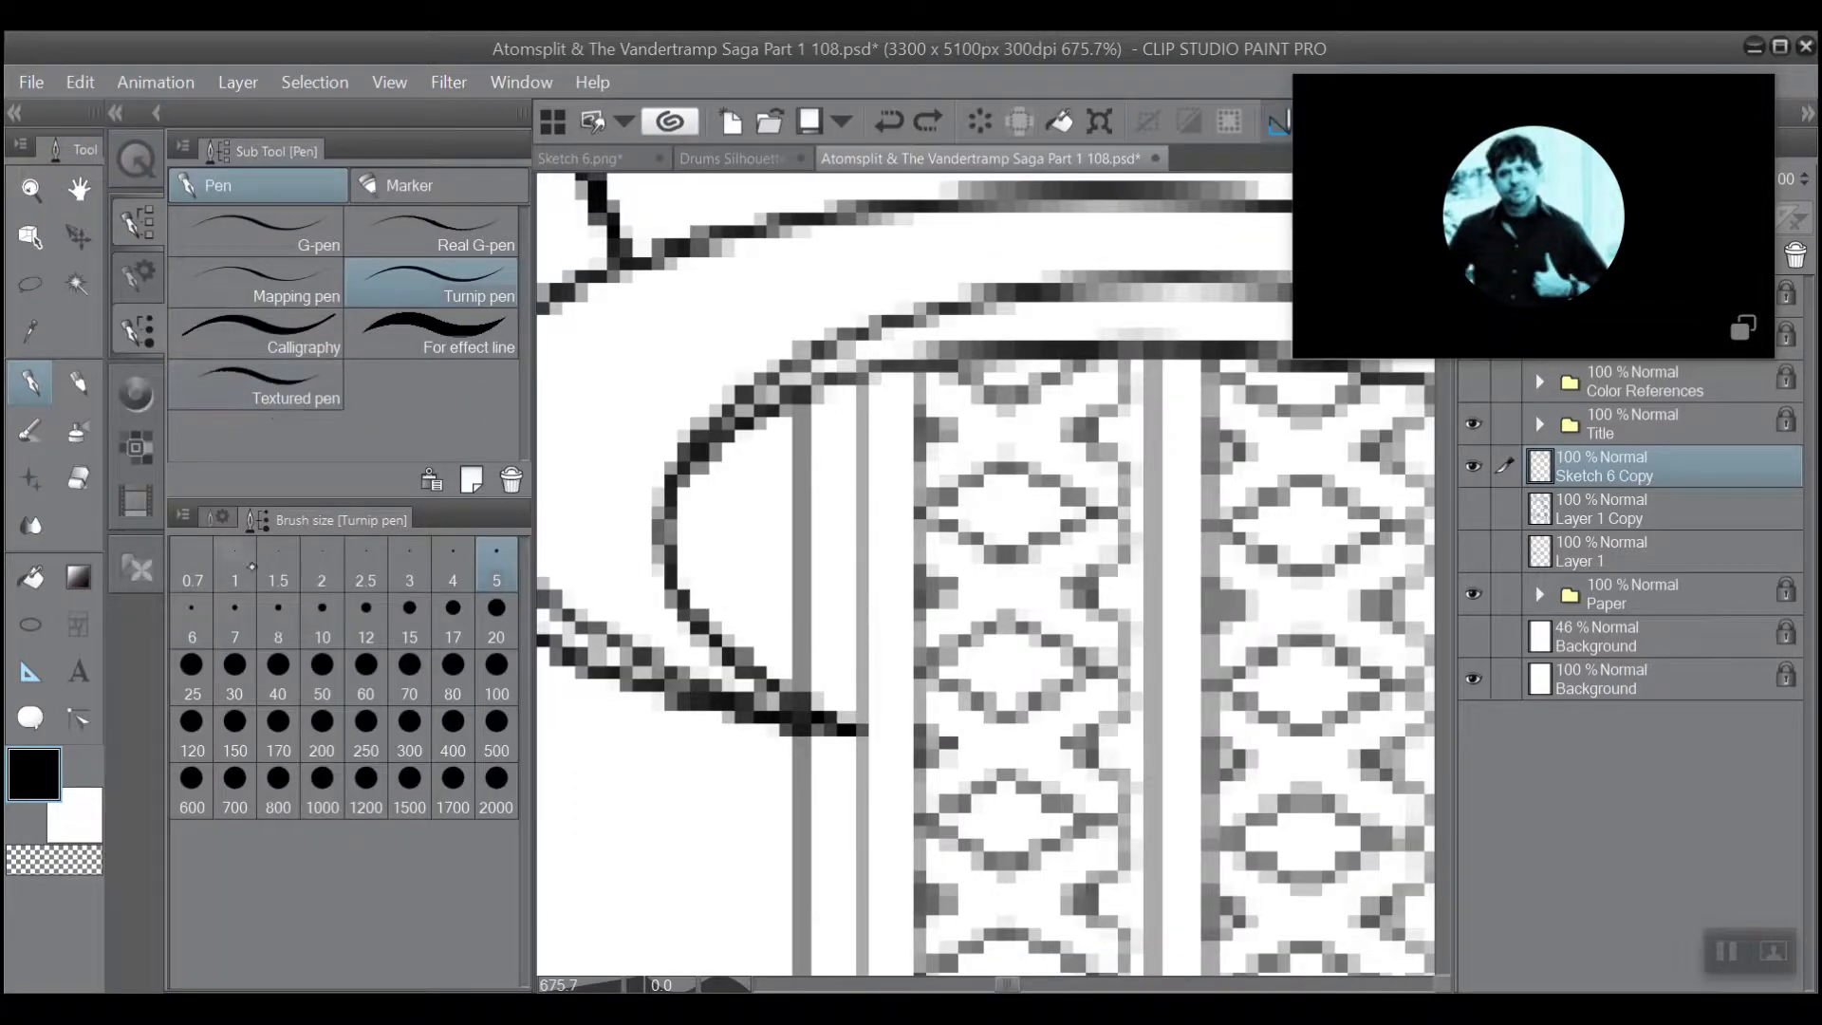
{"action": "left_click", "coordinate": [404, 567]}
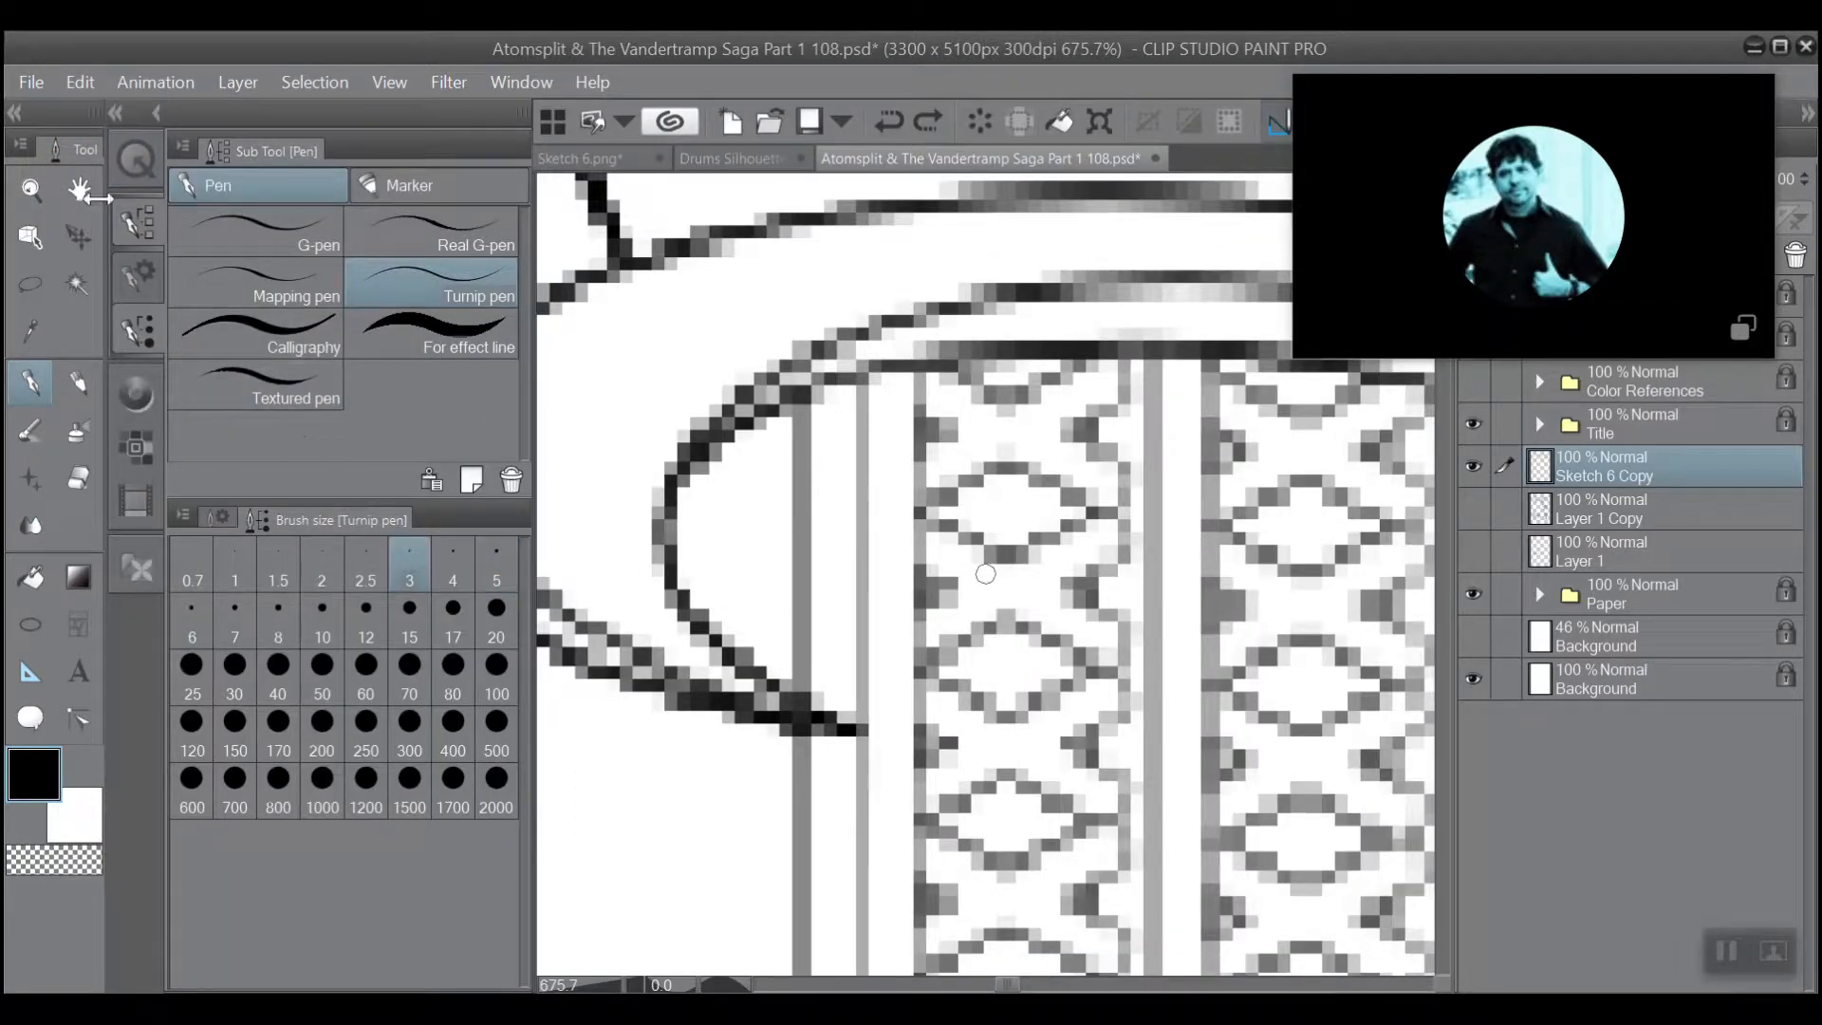
{"action": "left_click", "coordinate": [114, 114]}
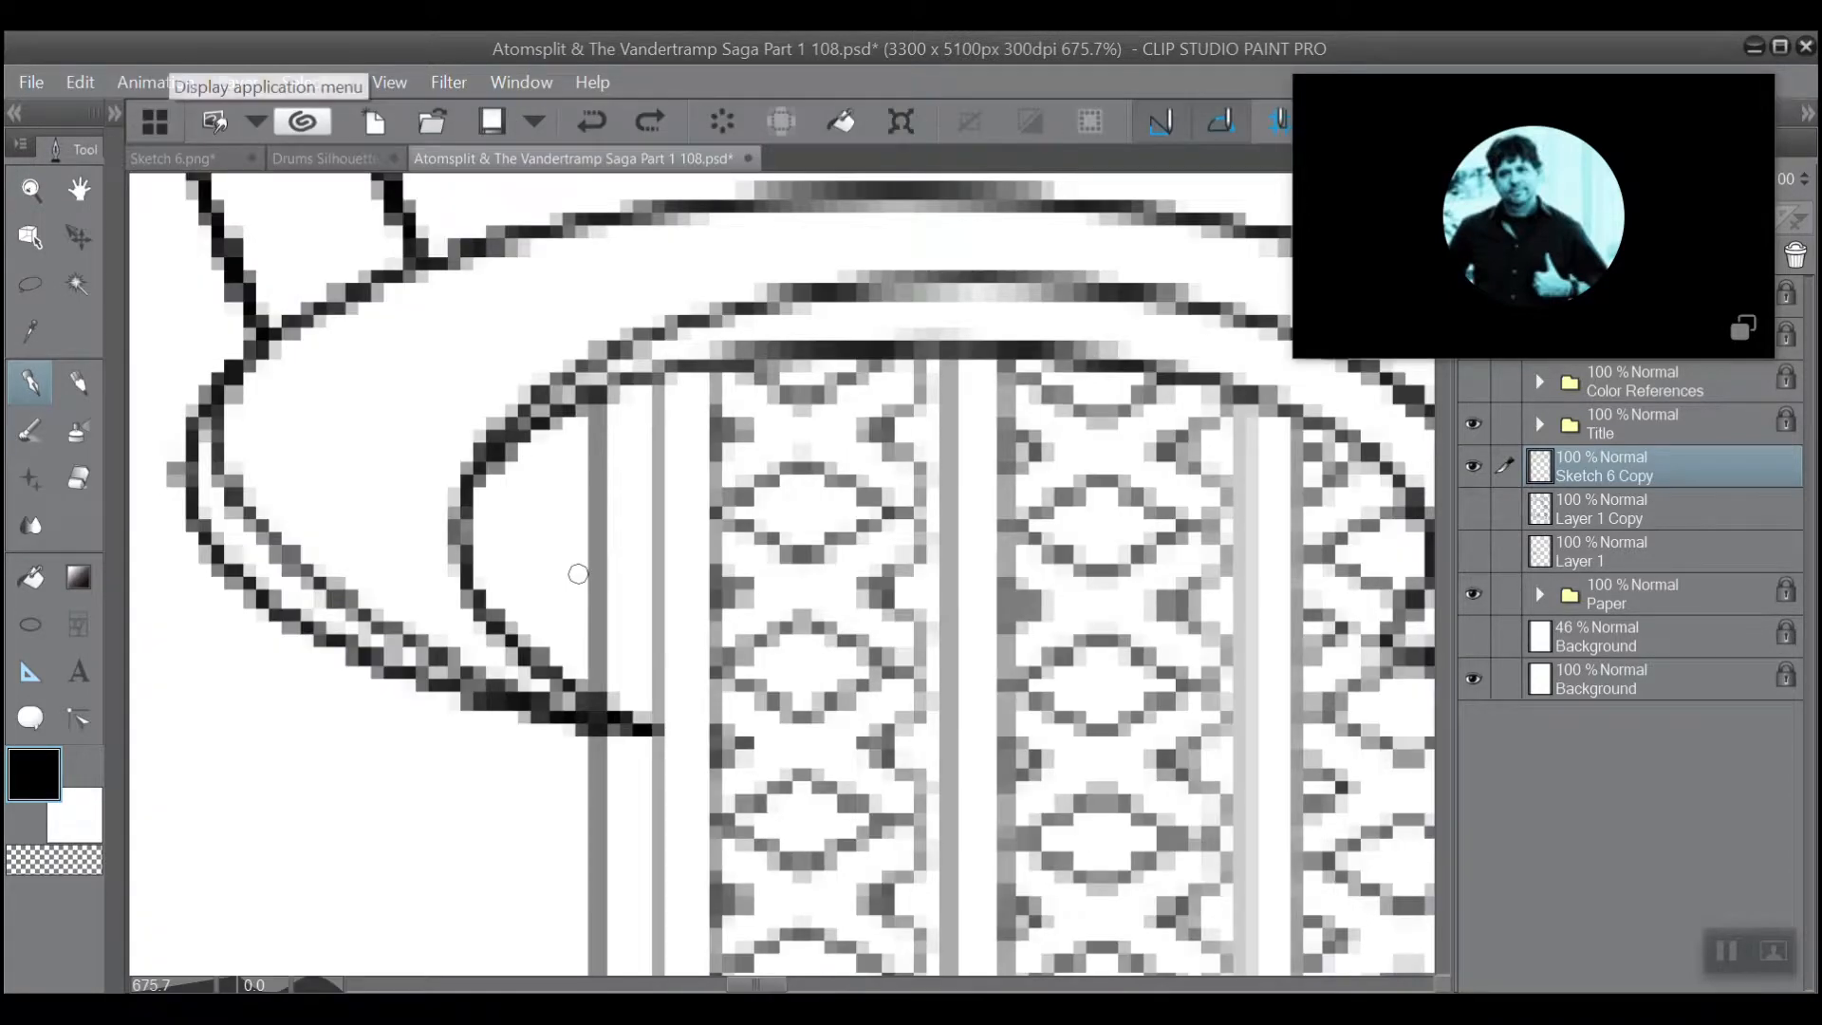
{"action": "left_click_drag", "start_coordinate": [727, 444], "coordinate": [722, 432]}
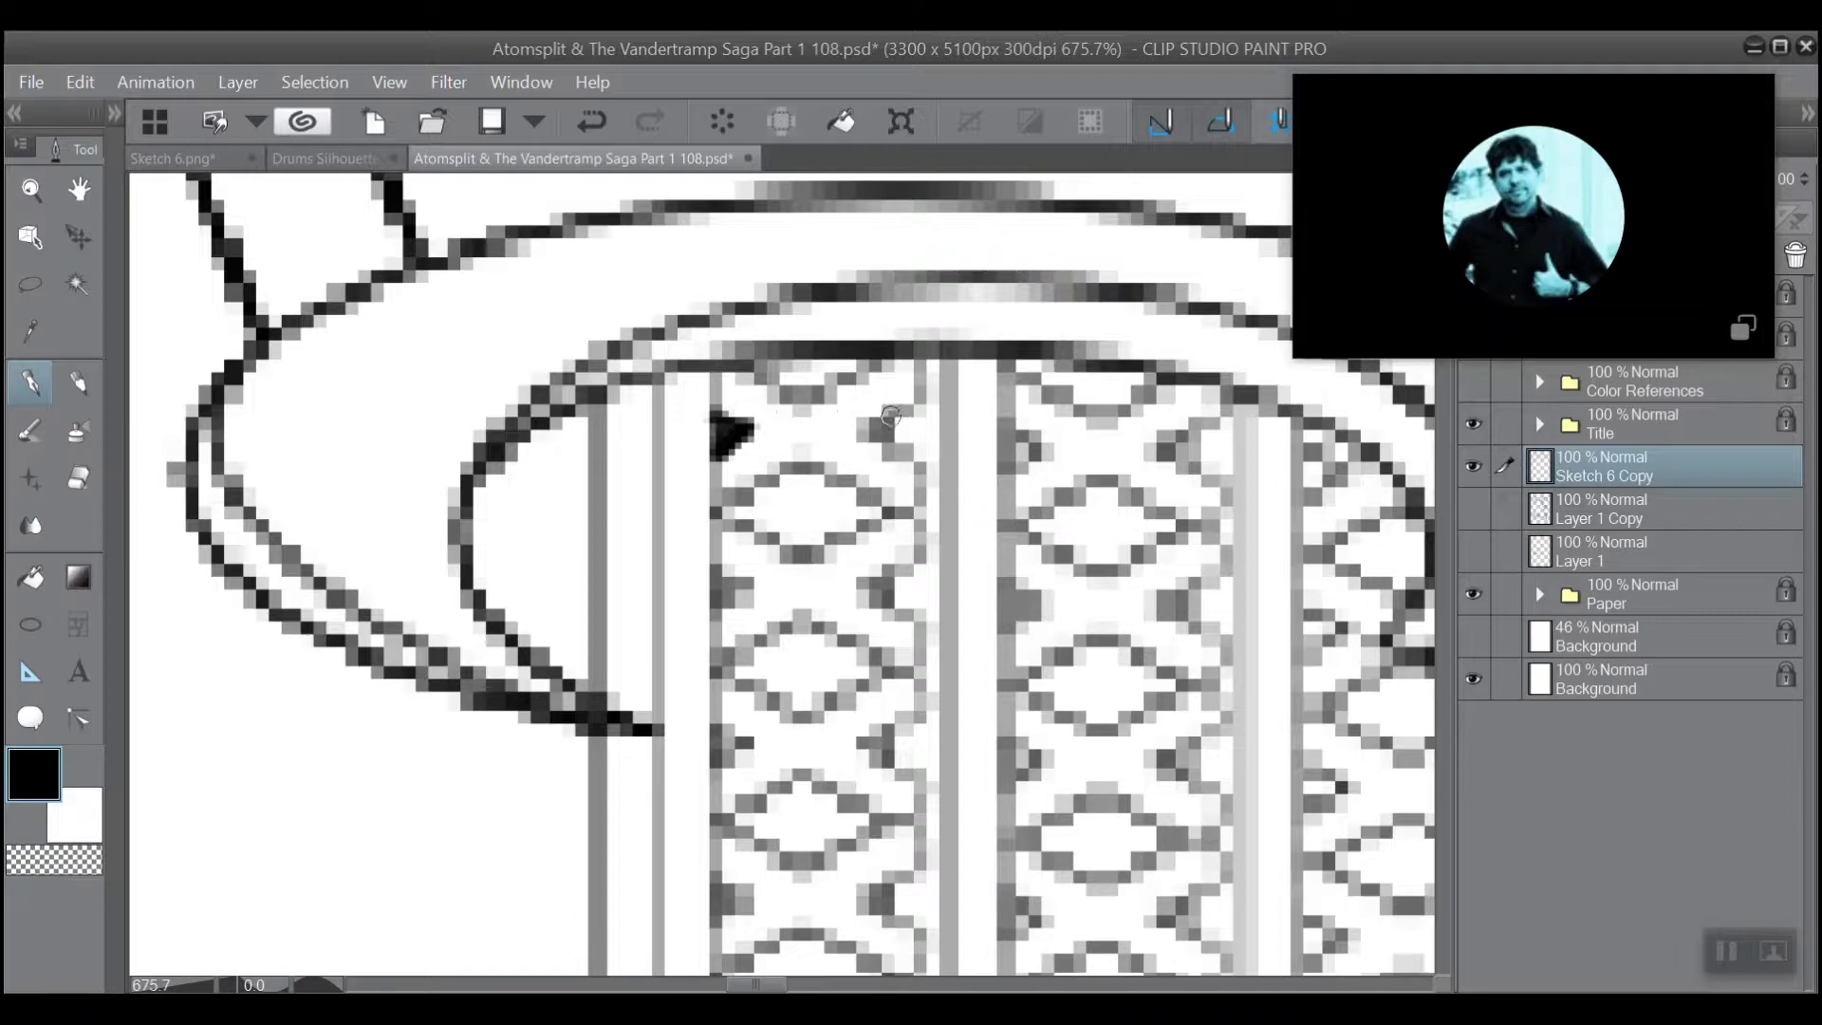
Fill the facing triangle on the opposite edge of the first lattice column with black, redoing the first outline stroke.
{"action": "left_click_drag", "start_coordinate": [891, 415], "coordinate": [891, 461]}
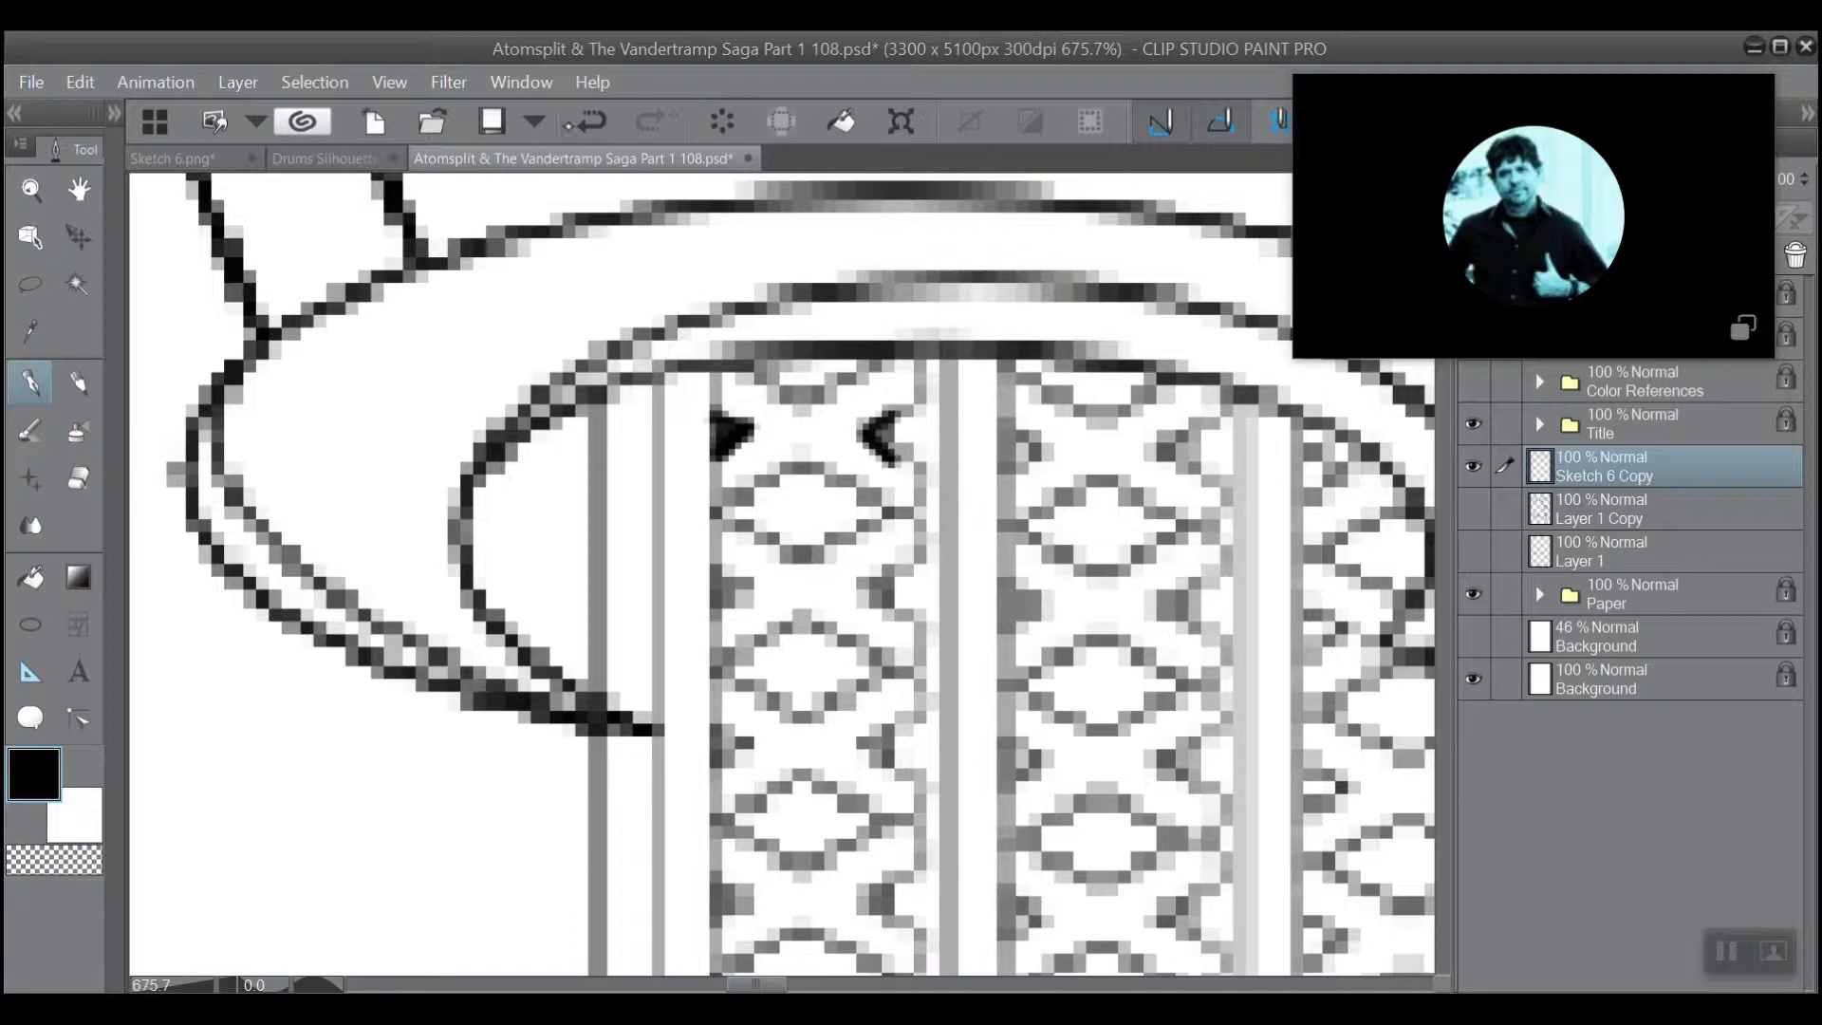
{"action": "key", "text": "ctrl+z"}
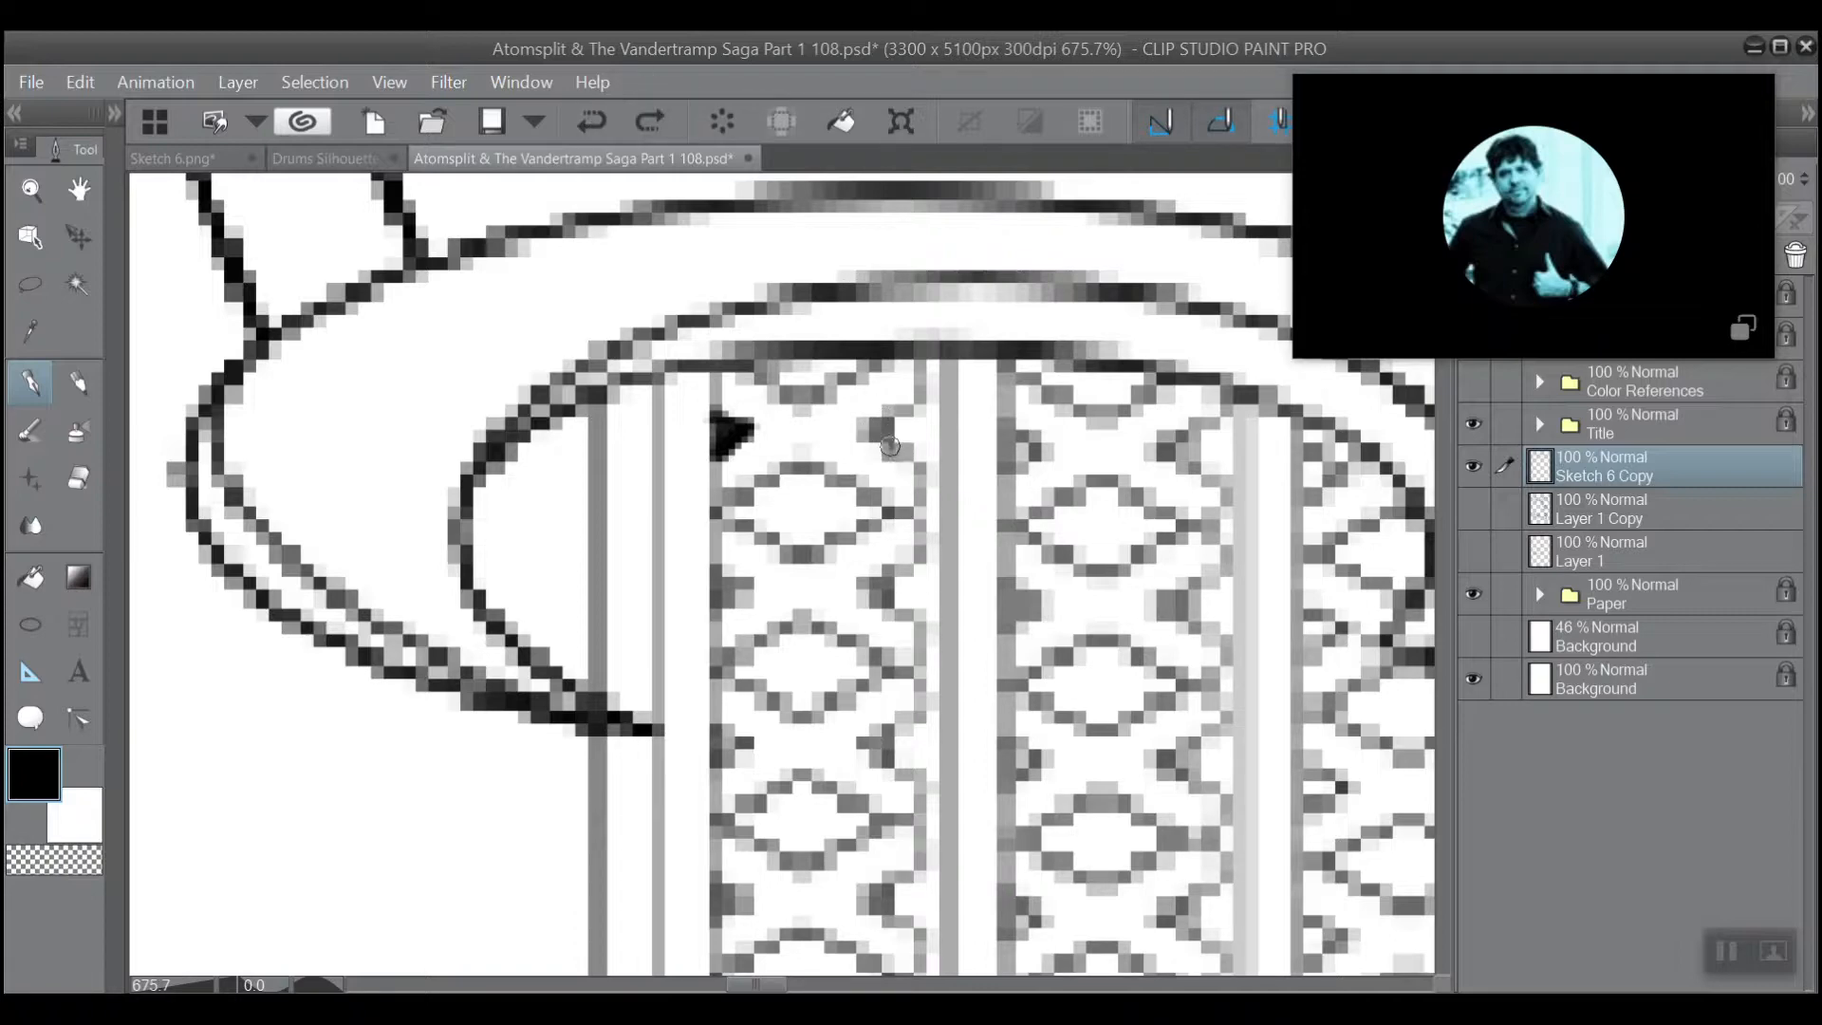
{"action": "mouse_move", "coordinate": [873, 432]}
{"action": "left_mouse_down"}
{"action": "mouse_move", "coordinate": [897, 413]}
{"action": "mouse_move", "coordinate": [898, 431]}
{"action": "left_mouse_up"}
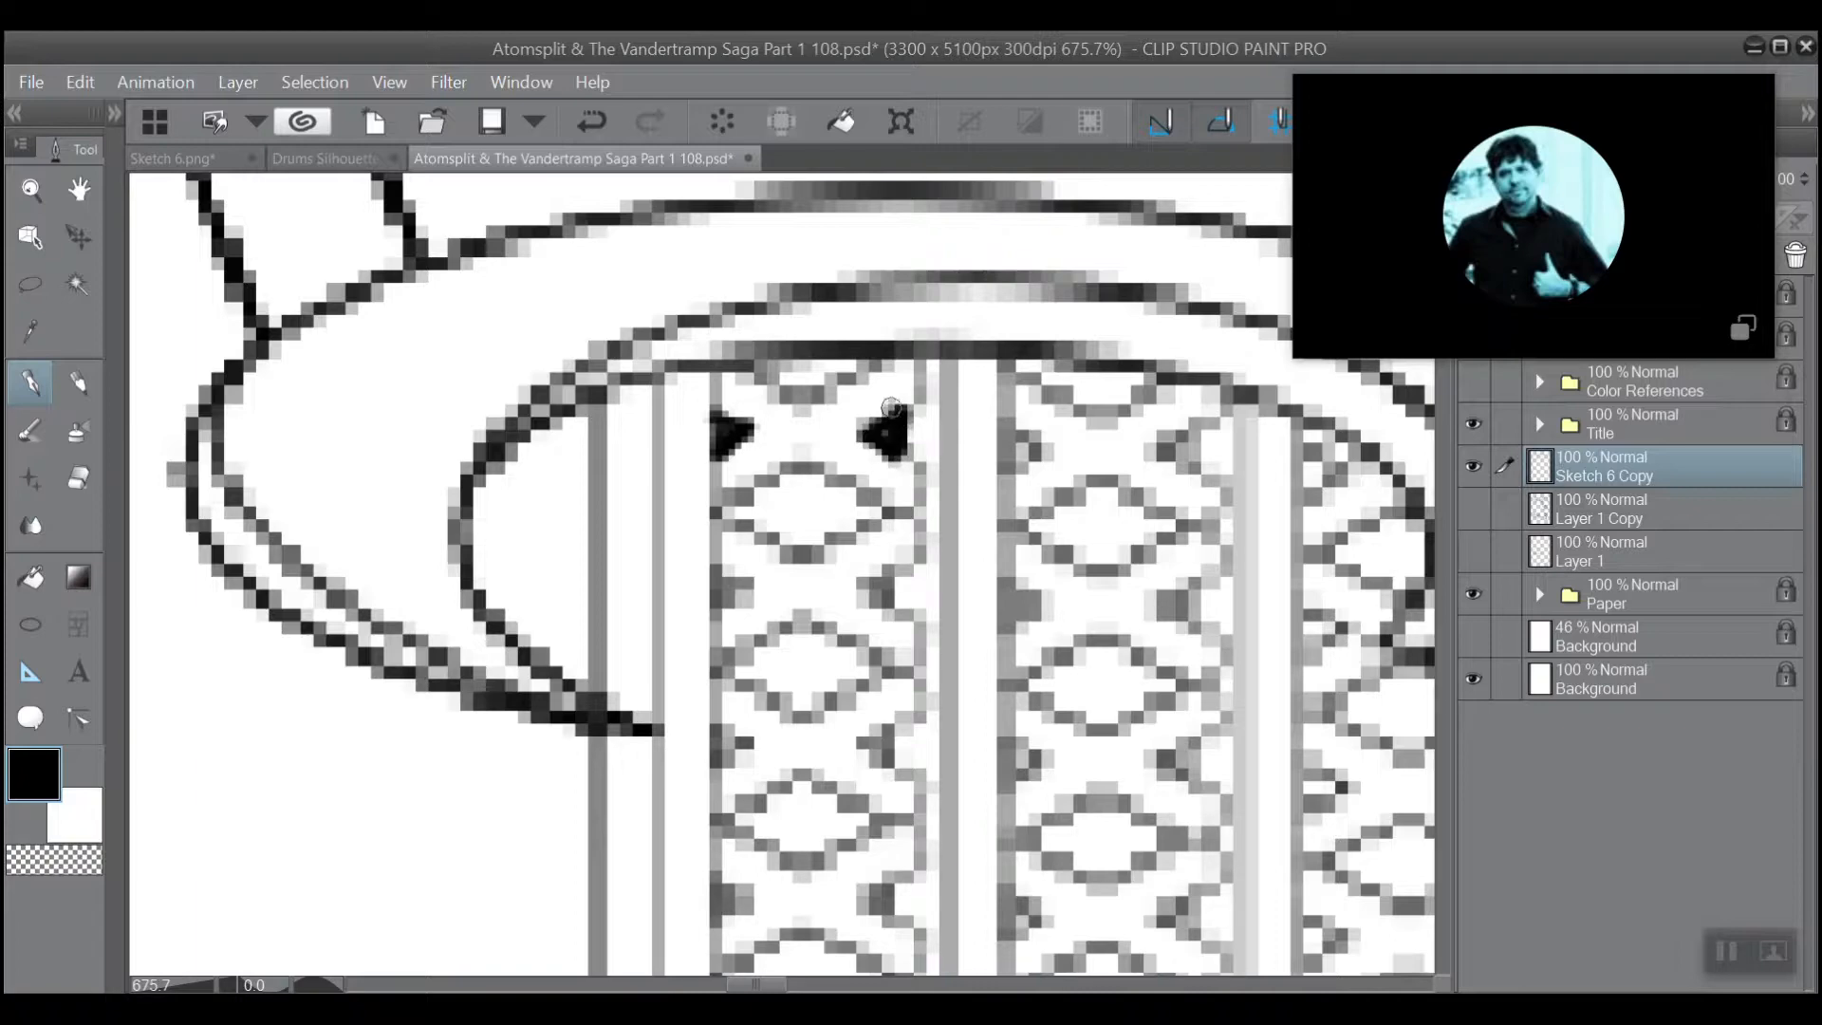
{"action": "left_click_drag", "start_coordinate": [890, 406], "coordinate": [866, 425]}
Fill the cut-off diamond under the horn's rim and the first full diamond below it with black.
{"action": "mouse_move", "coordinate": [868, 356]}
{"action": "left_mouse_down"}
{"action": "mouse_move", "coordinate": [802, 394]}
{"action": "mouse_move", "coordinate": [857, 365]}
{"action": "mouse_move", "coordinate": [800, 392]}
{"action": "mouse_move", "coordinate": [761, 377]}
{"action": "mouse_move", "coordinate": [850, 370]}
{"action": "mouse_move", "coordinate": [762, 361]}
{"action": "left_mouse_up"}
{"action": "mouse_move", "coordinate": [862, 517]}
{"action": "left_mouse_down"}
{"action": "mouse_move", "coordinate": [795, 550]}
{"action": "mouse_move", "coordinate": [844, 499]}
{"action": "mouse_move", "coordinate": [777, 531]}
{"action": "mouse_move", "coordinate": [751, 514]}
{"action": "mouse_move", "coordinate": [785, 487]}
{"action": "mouse_move", "coordinate": [742, 506]}
{"action": "mouse_move", "coordinate": [792, 554]}
{"action": "mouse_move", "coordinate": [855, 521]}
{"action": "mouse_move", "coordinate": [800, 557]}
{"action": "left_mouse_up"}
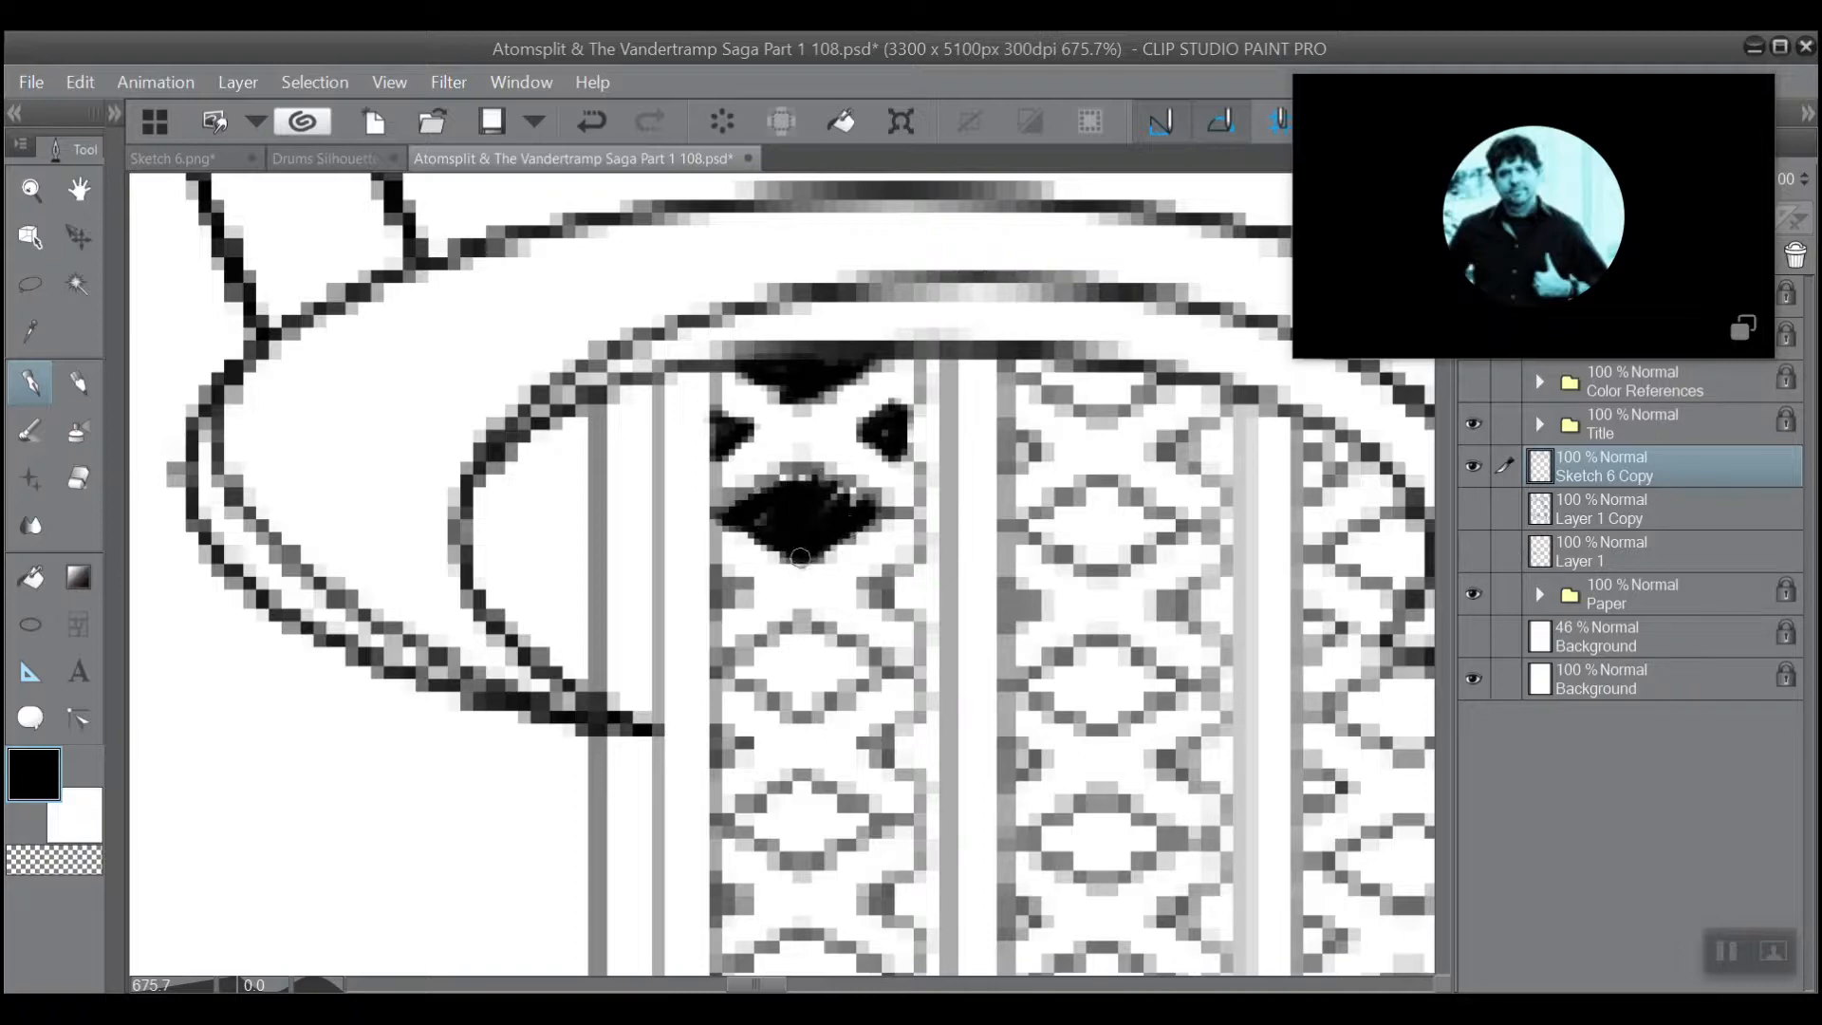
{"action": "mouse_move", "coordinate": [856, 497]}
{"action": "left_mouse_down"}
{"action": "mouse_move", "coordinate": [799, 471]}
{"action": "mouse_move", "coordinate": [756, 496]}
{"action": "left_mouse_up"}
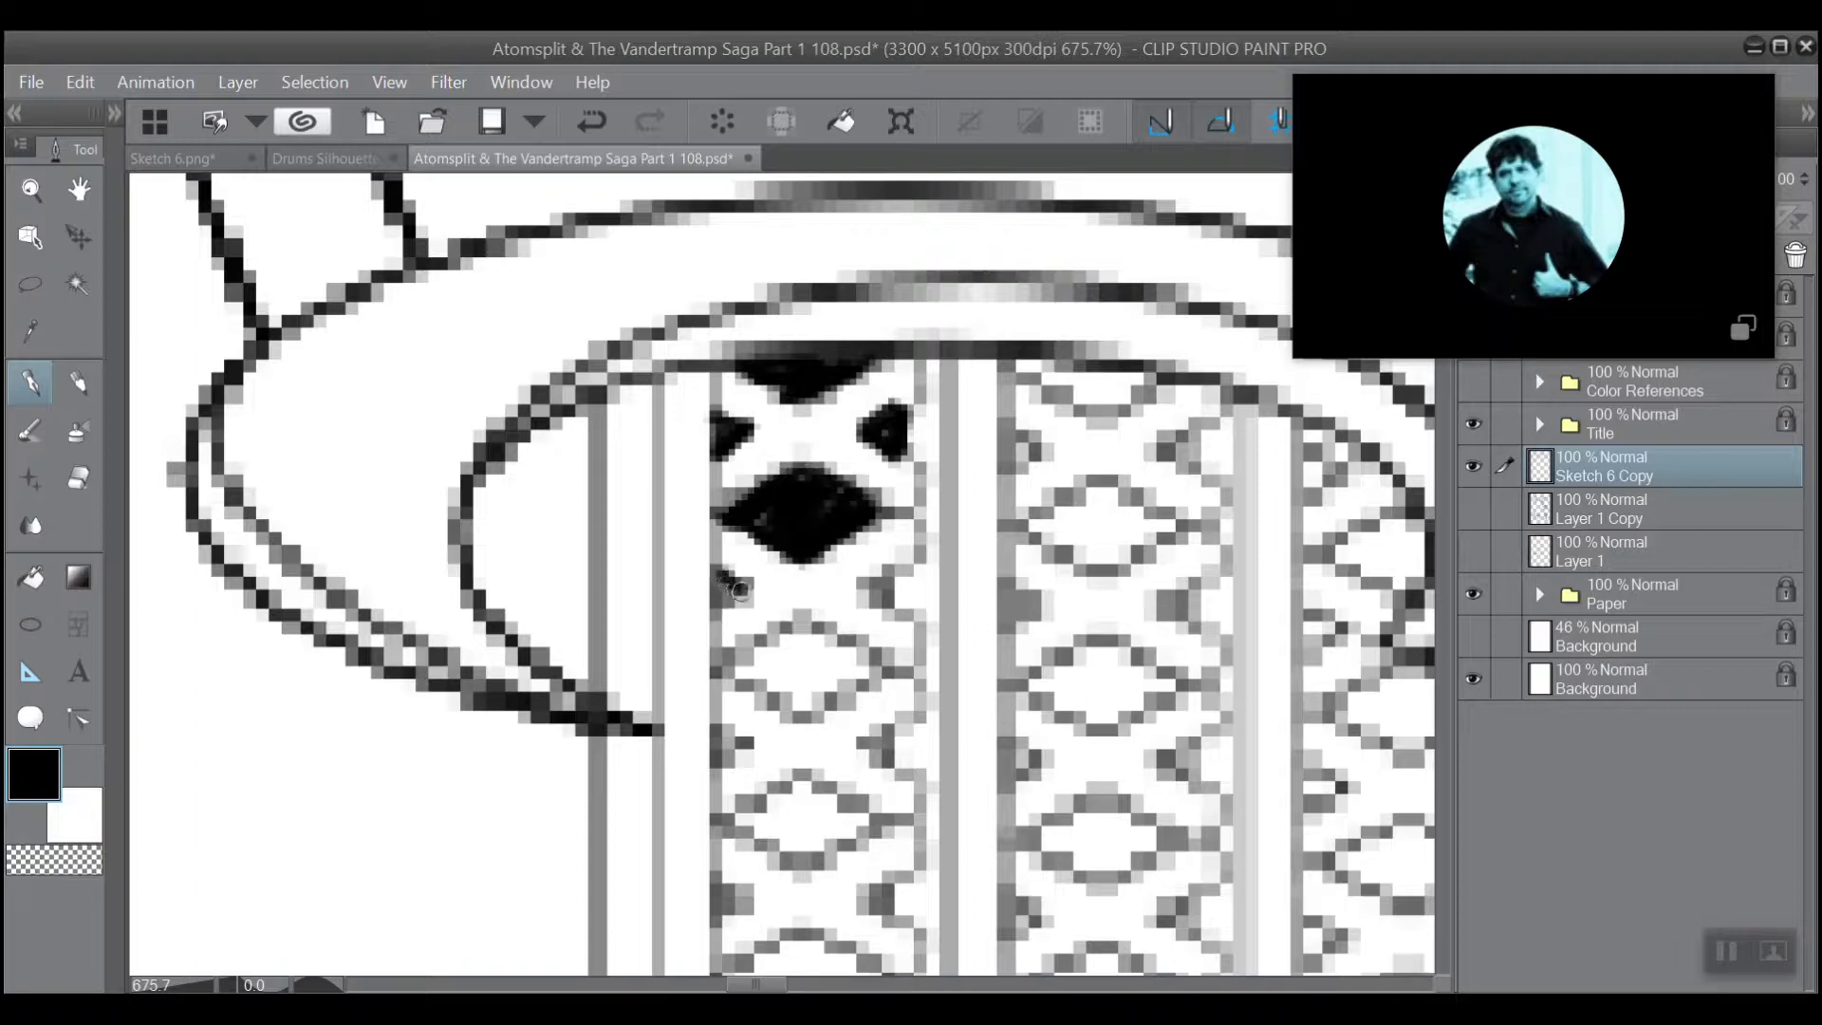
Fill the second pair of side triangles and the second full diamond of the first lattice column with black.
{"action": "mouse_move", "coordinate": [738, 590]}
{"action": "left_mouse_down"}
{"action": "mouse_move", "coordinate": [729, 608]}
{"action": "mouse_move", "coordinate": [726, 583]}
{"action": "left_mouse_up"}
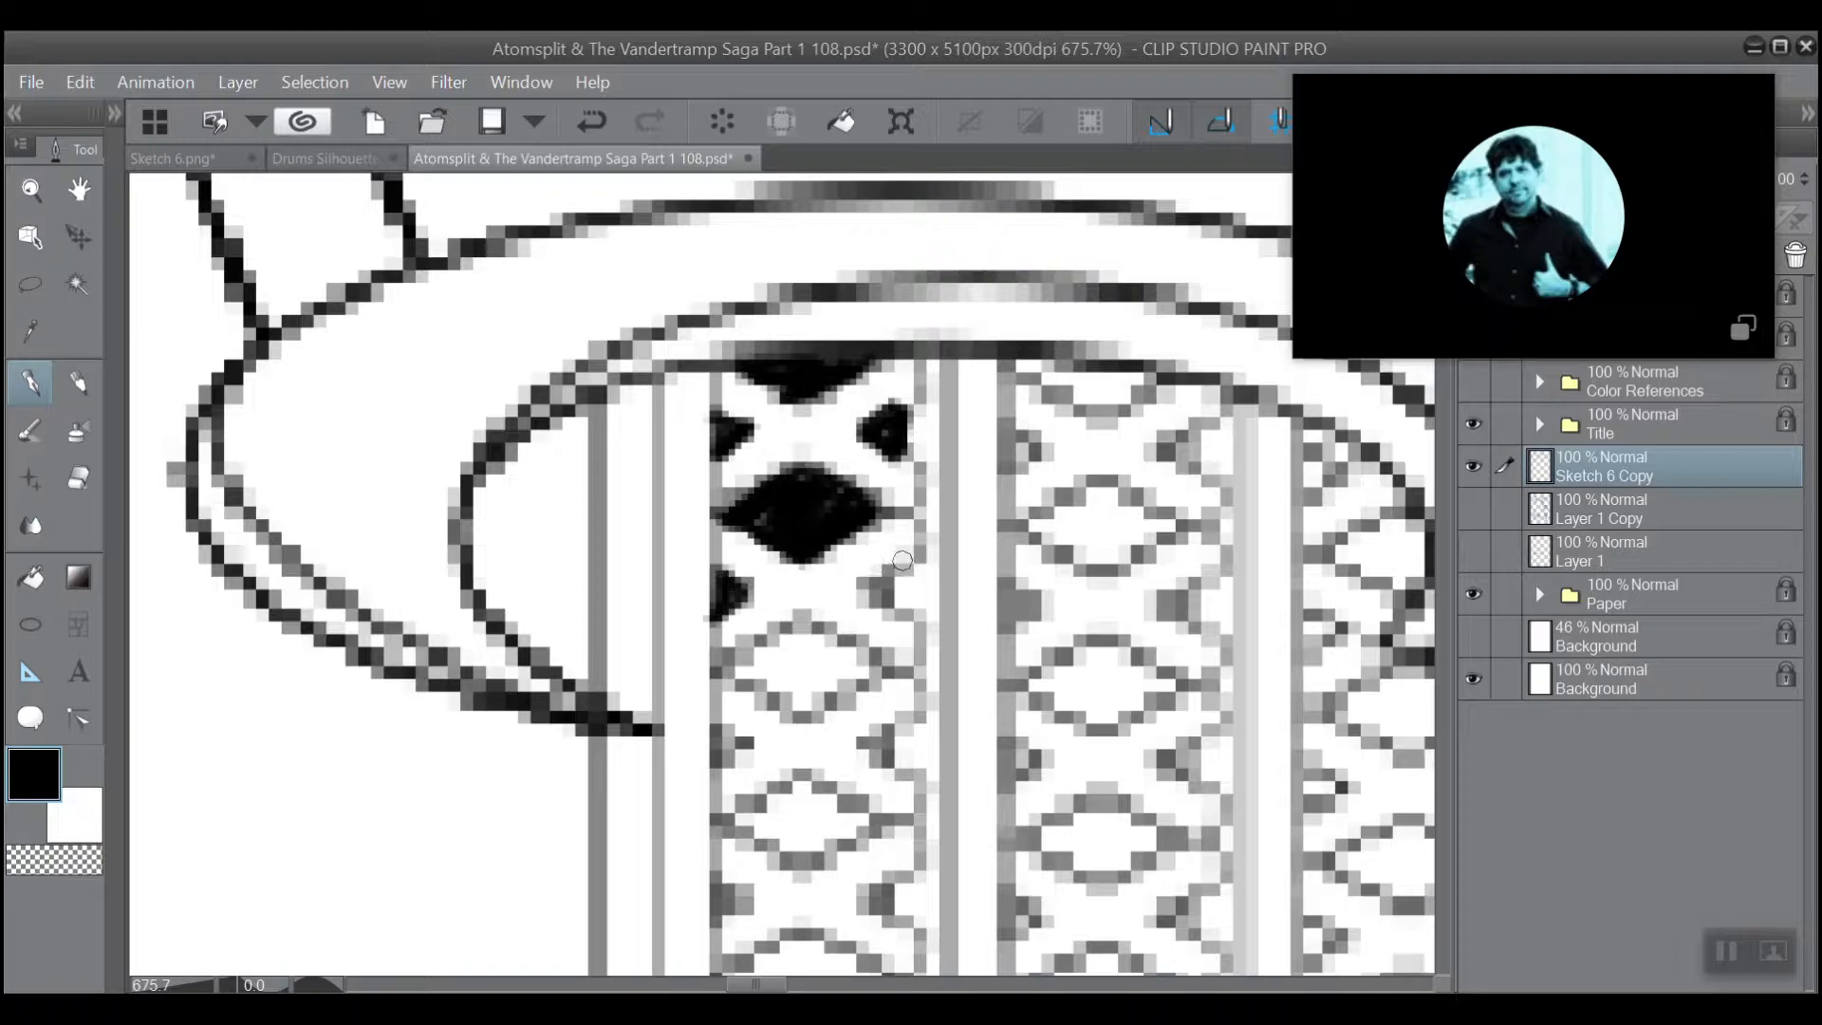
{"action": "mouse_move", "coordinate": [903, 561]}
{"action": "left_mouse_down"}
{"action": "mouse_move", "coordinate": [863, 587]}
{"action": "mouse_move", "coordinate": [891, 583]}
{"action": "left_mouse_up"}
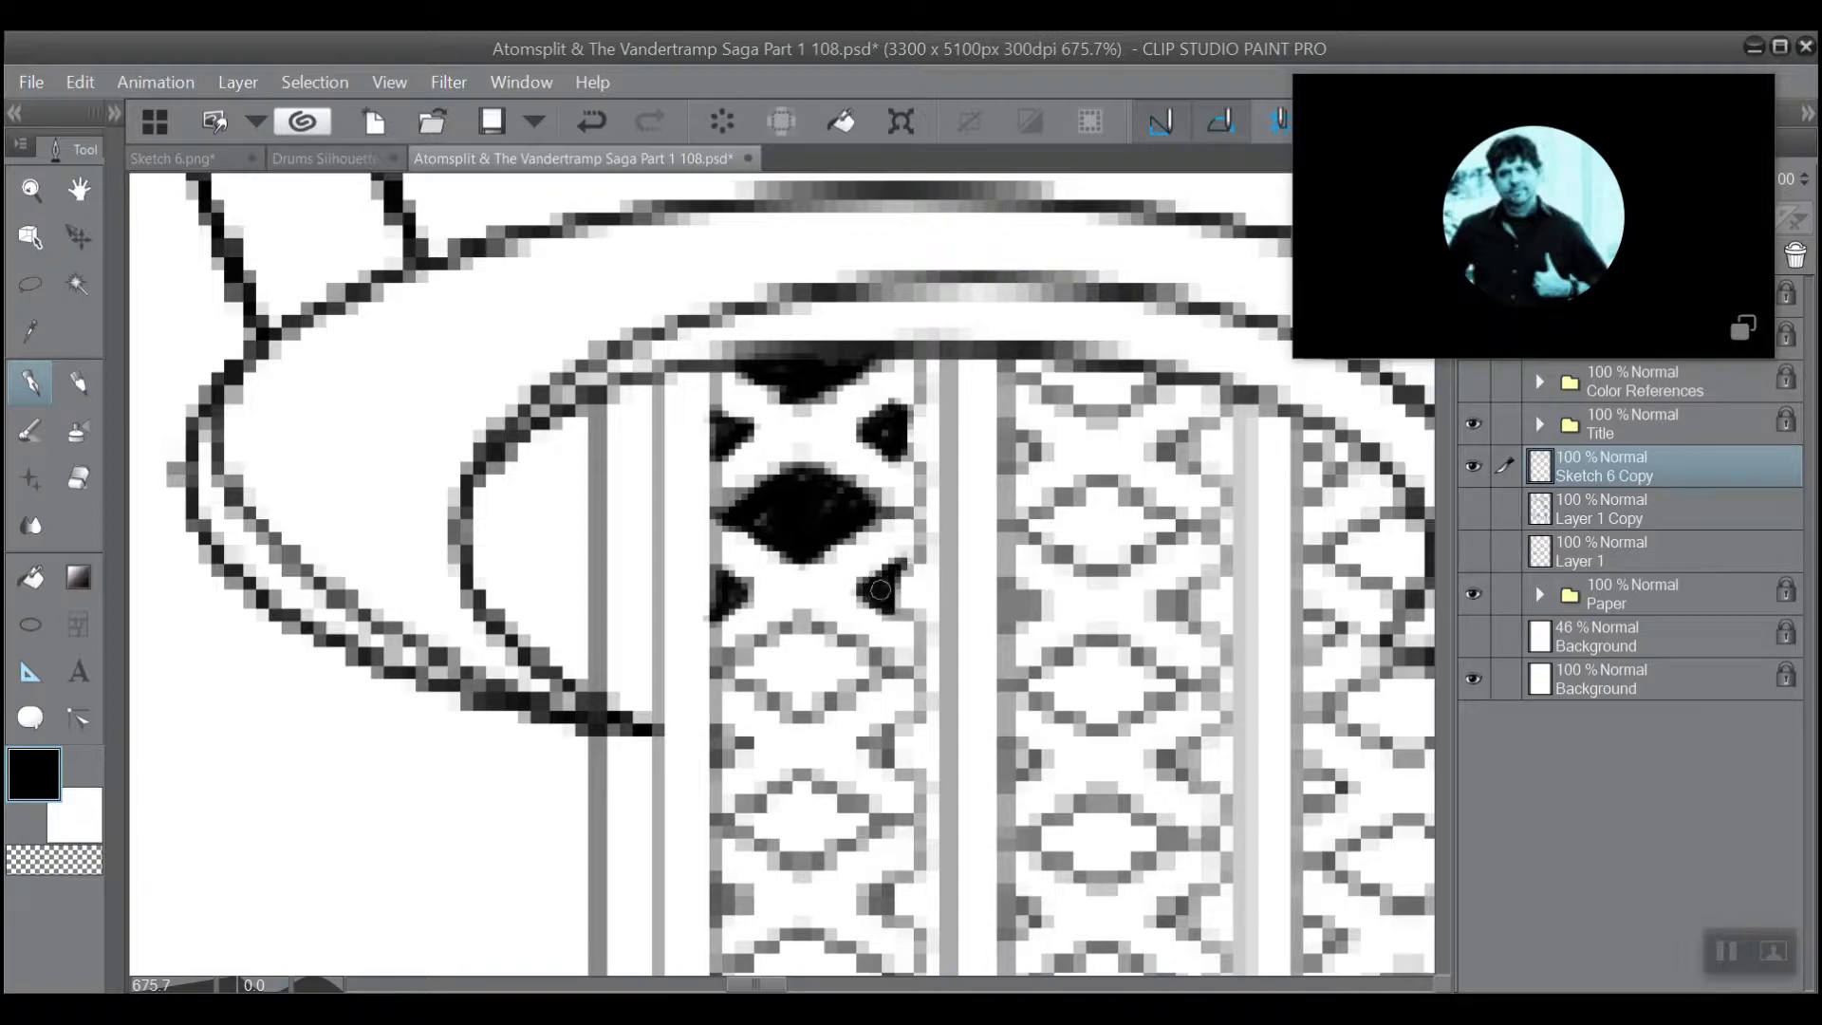
{"action": "mouse_move", "coordinate": [881, 671]}
{"action": "left_mouse_down"}
{"action": "mouse_move", "coordinate": [802, 714]}
{"action": "mouse_move", "coordinate": [723, 675]}
{"action": "mouse_move", "coordinate": [824, 632]}
{"action": "mouse_move", "coordinate": [891, 670]}
{"action": "mouse_move", "coordinate": [802, 672]}
{"action": "mouse_move", "coordinate": [780, 693]}
{"action": "mouse_move", "coordinate": [760, 655]}
{"action": "mouse_move", "coordinate": [745, 669]}
{"action": "mouse_move", "coordinate": [770, 689]}
{"action": "mouse_move", "coordinate": [798, 622]}
{"action": "mouse_move", "coordinate": [737, 663]}
{"action": "mouse_move", "coordinate": [776, 419]}
{"action": "left_mouse_up"}
Fill the third pair of side triangles and the third full diamond of the first lattice column with black.
{"action": "scroll", "coordinate": [804, 648], "scroll_direction": "down", "scroll_amount": 3}
{"action": "scroll", "coordinate": [776, 419], "scroll_direction": "up", "scroll_amount": 4}
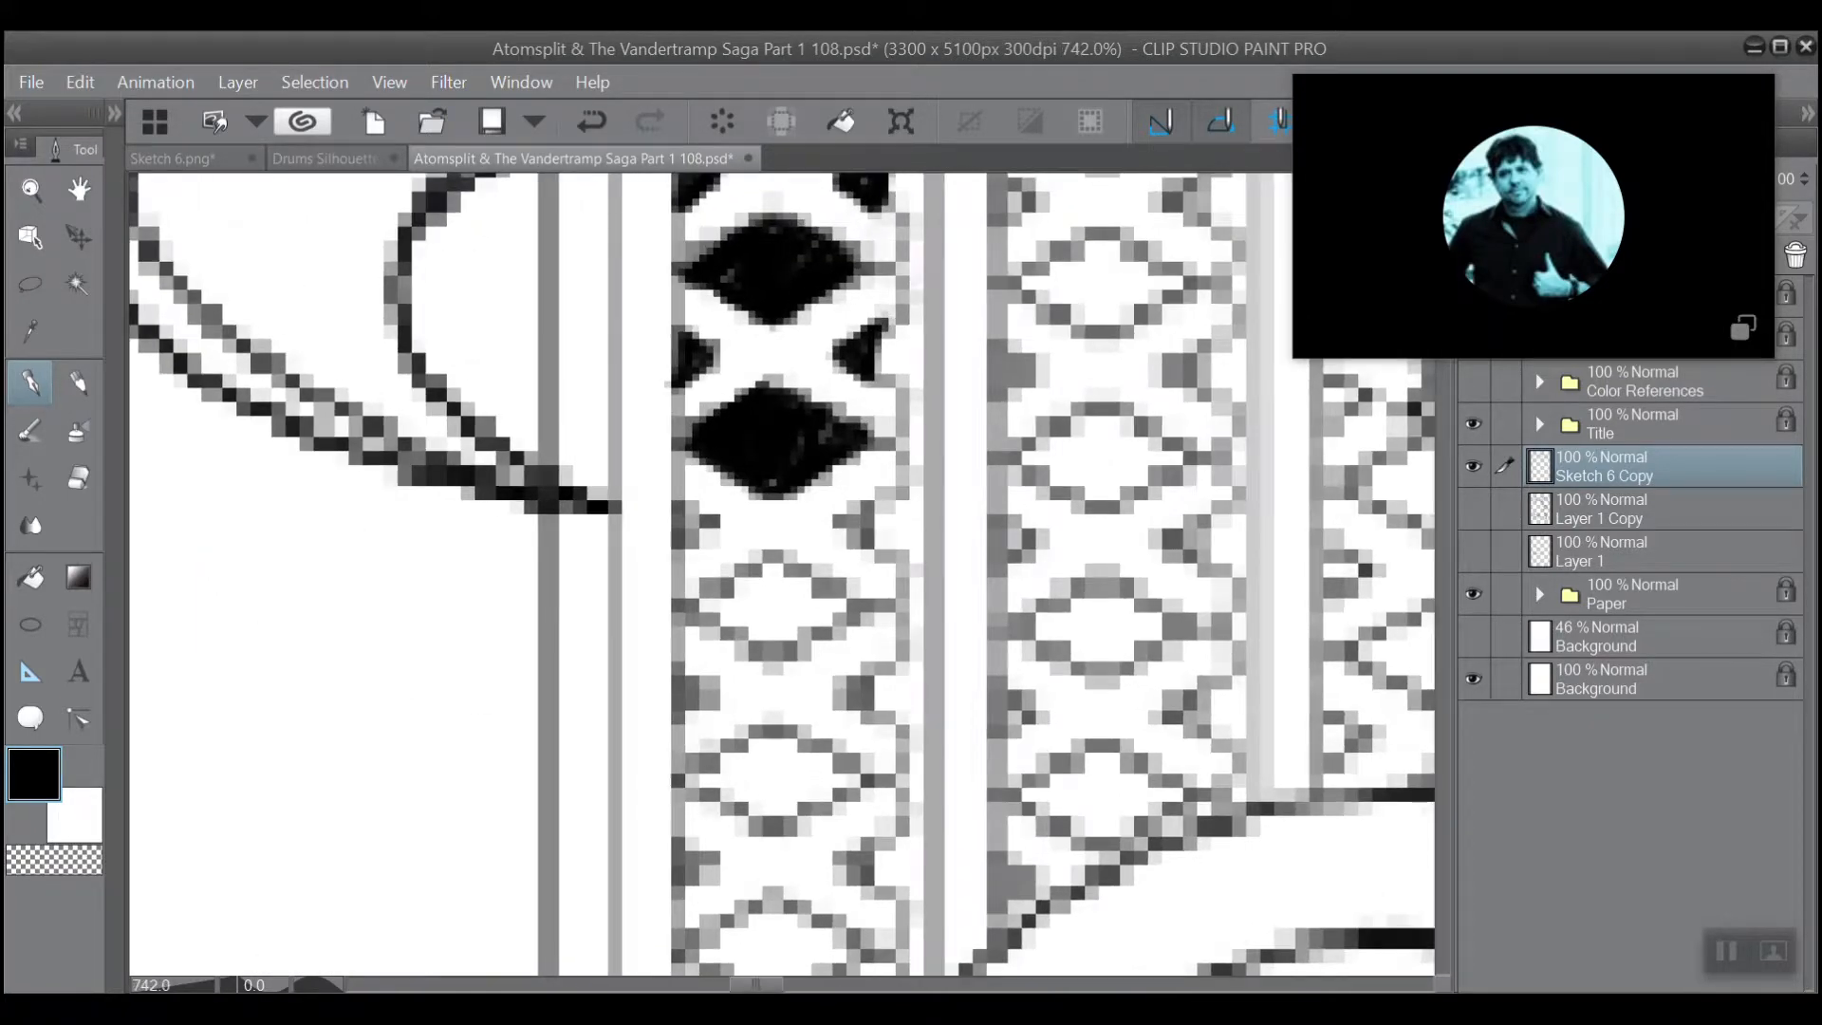
{"action": "left_click_drag", "start_coordinate": [671, 553], "coordinate": [697, 529]}
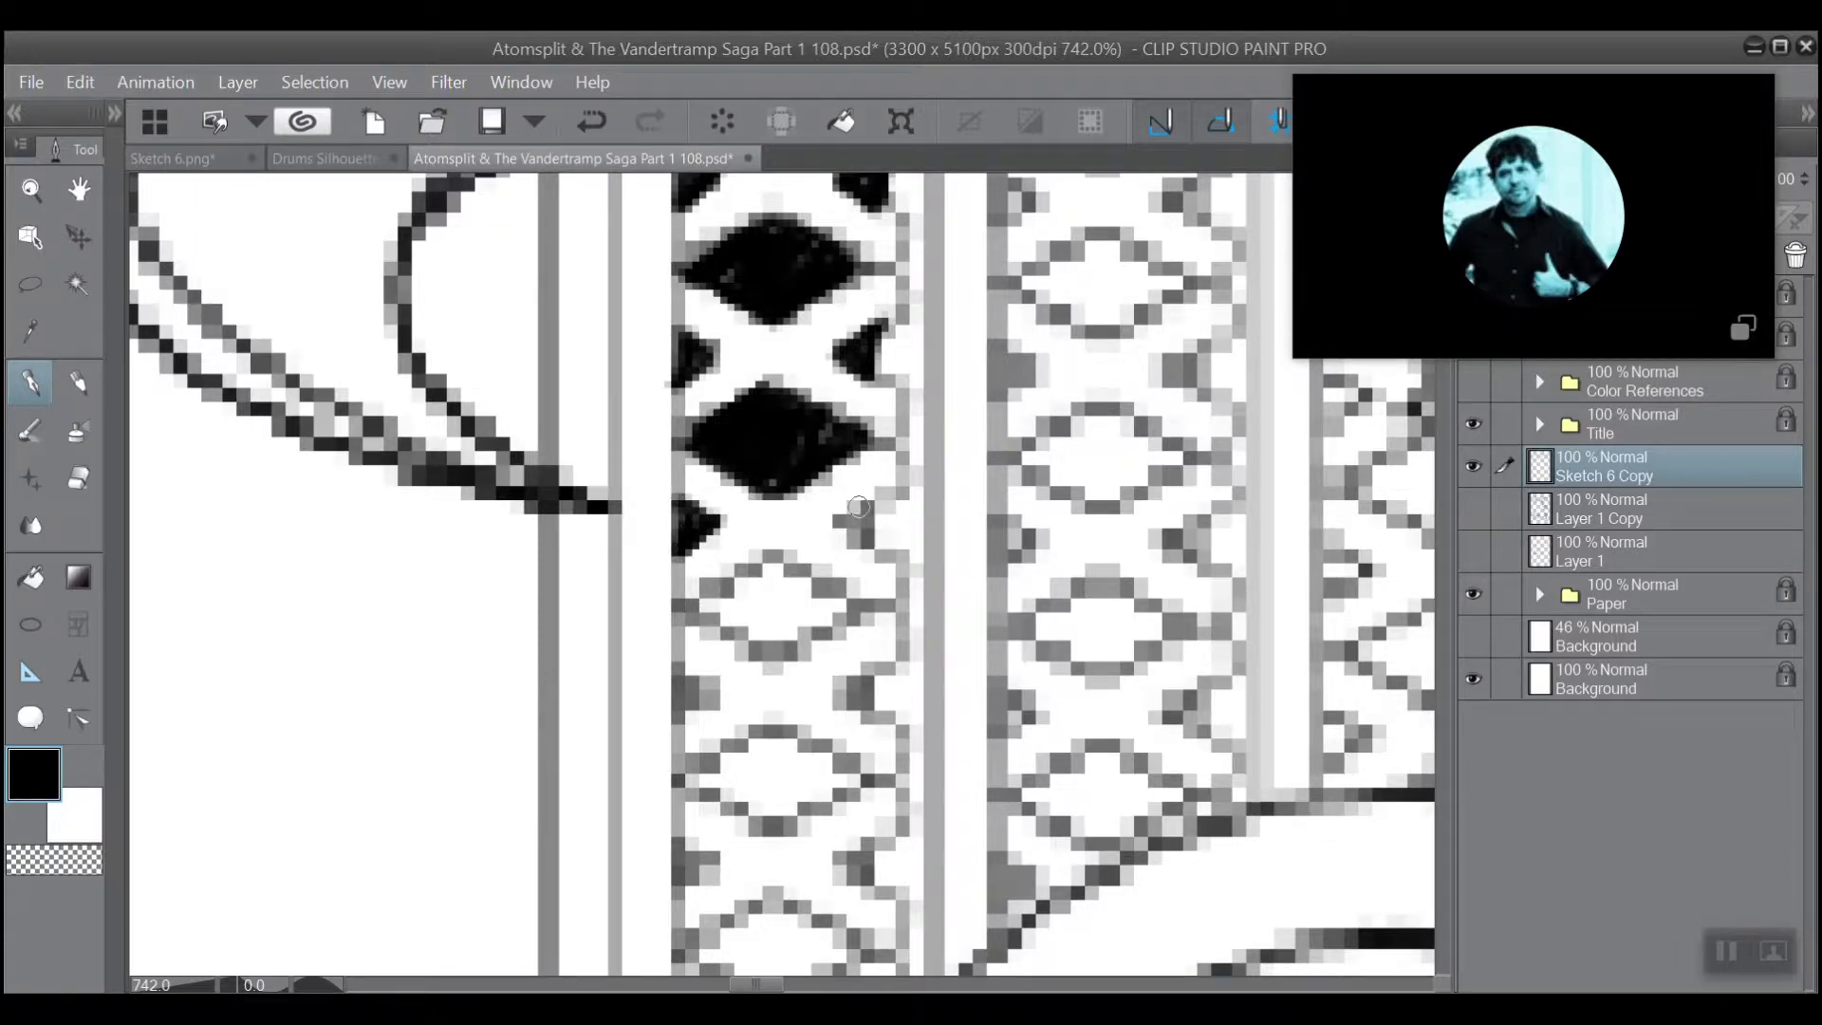
{"action": "mouse_move", "coordinate": [858, 507]}
{"action": "left_mouse_down"}
{"action": "mouse_move", "coordinate": [862, 540]}
{"action": "mouse_move", "coordinate": [840, 522]}
{"action": "mouse_move", "coordinate": [774, 657]}
{"action": "mouse_move", "coordinate": [701, 608]}
{"action": "mouse_move", "coordinate": [776, 555]}
{"action": "mouse_move", "coordinate": [722, 608]}
{"action": "mouse_move", "coordinate": [783, 569]}
{"action": "mouse_move", "coordinate": [740, 631]}
{"action": "mouse_move", "coordinate": [770, 605]}
{"action": "mouse_move", "coordinate": [788, 621]}
{"action": "mouse_move", "coordinate": [807, 607]}
{"action": "mouse_move", "coordinate": [816, 638]}
{"action": "mouse_move", "coordinate": [796, 627]}
{"action": "mouse_move", "coordinate": [839, 606]}
{"action": "mouse_move", "coordinate": [767, 557]}
{"action": "left_mouse_up"}
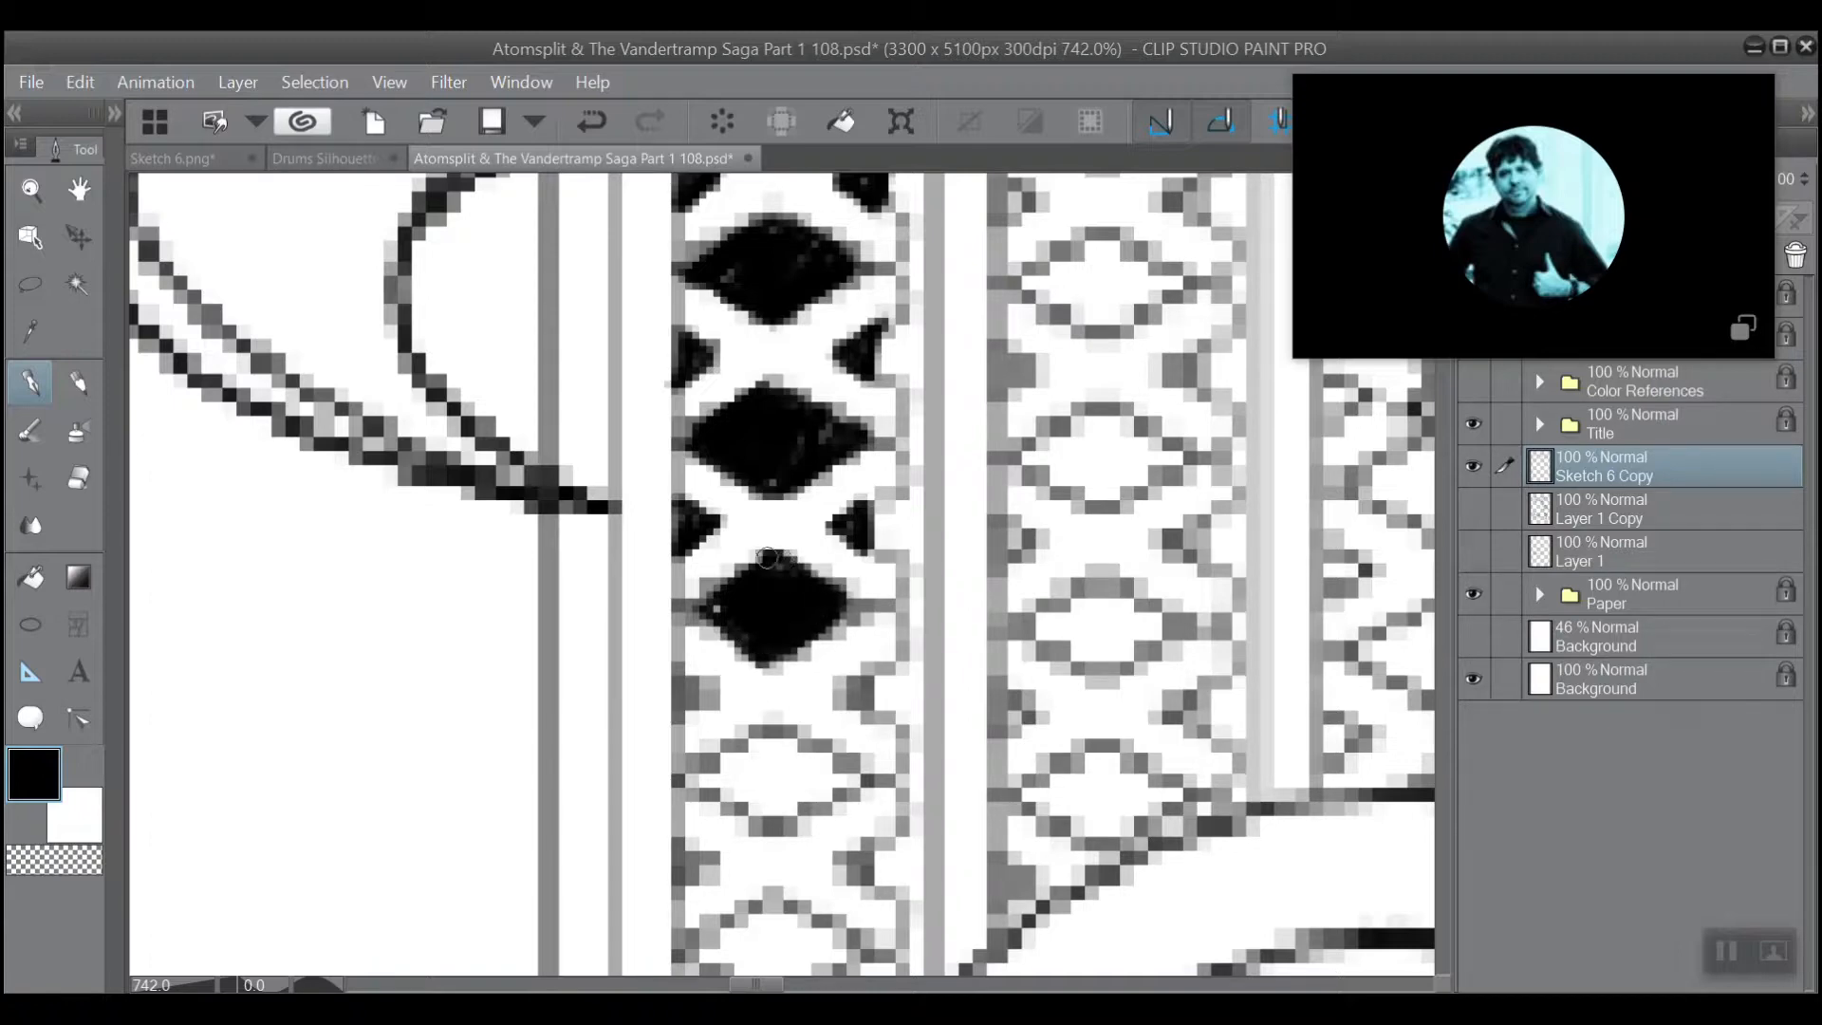
Fill the fourth pair of side triangles and the fourth full diamond of the first lattice column with black.
{"action": "mouse_move", "coordinate": [867, 677]}
{"action": "left_mouse_down"}
{"action": "mouse_move", "coordinate": [840, 702]}
{"action": "mouse_move", "coordinate": [860, 682]}
{"action": "left_mouse_up"}
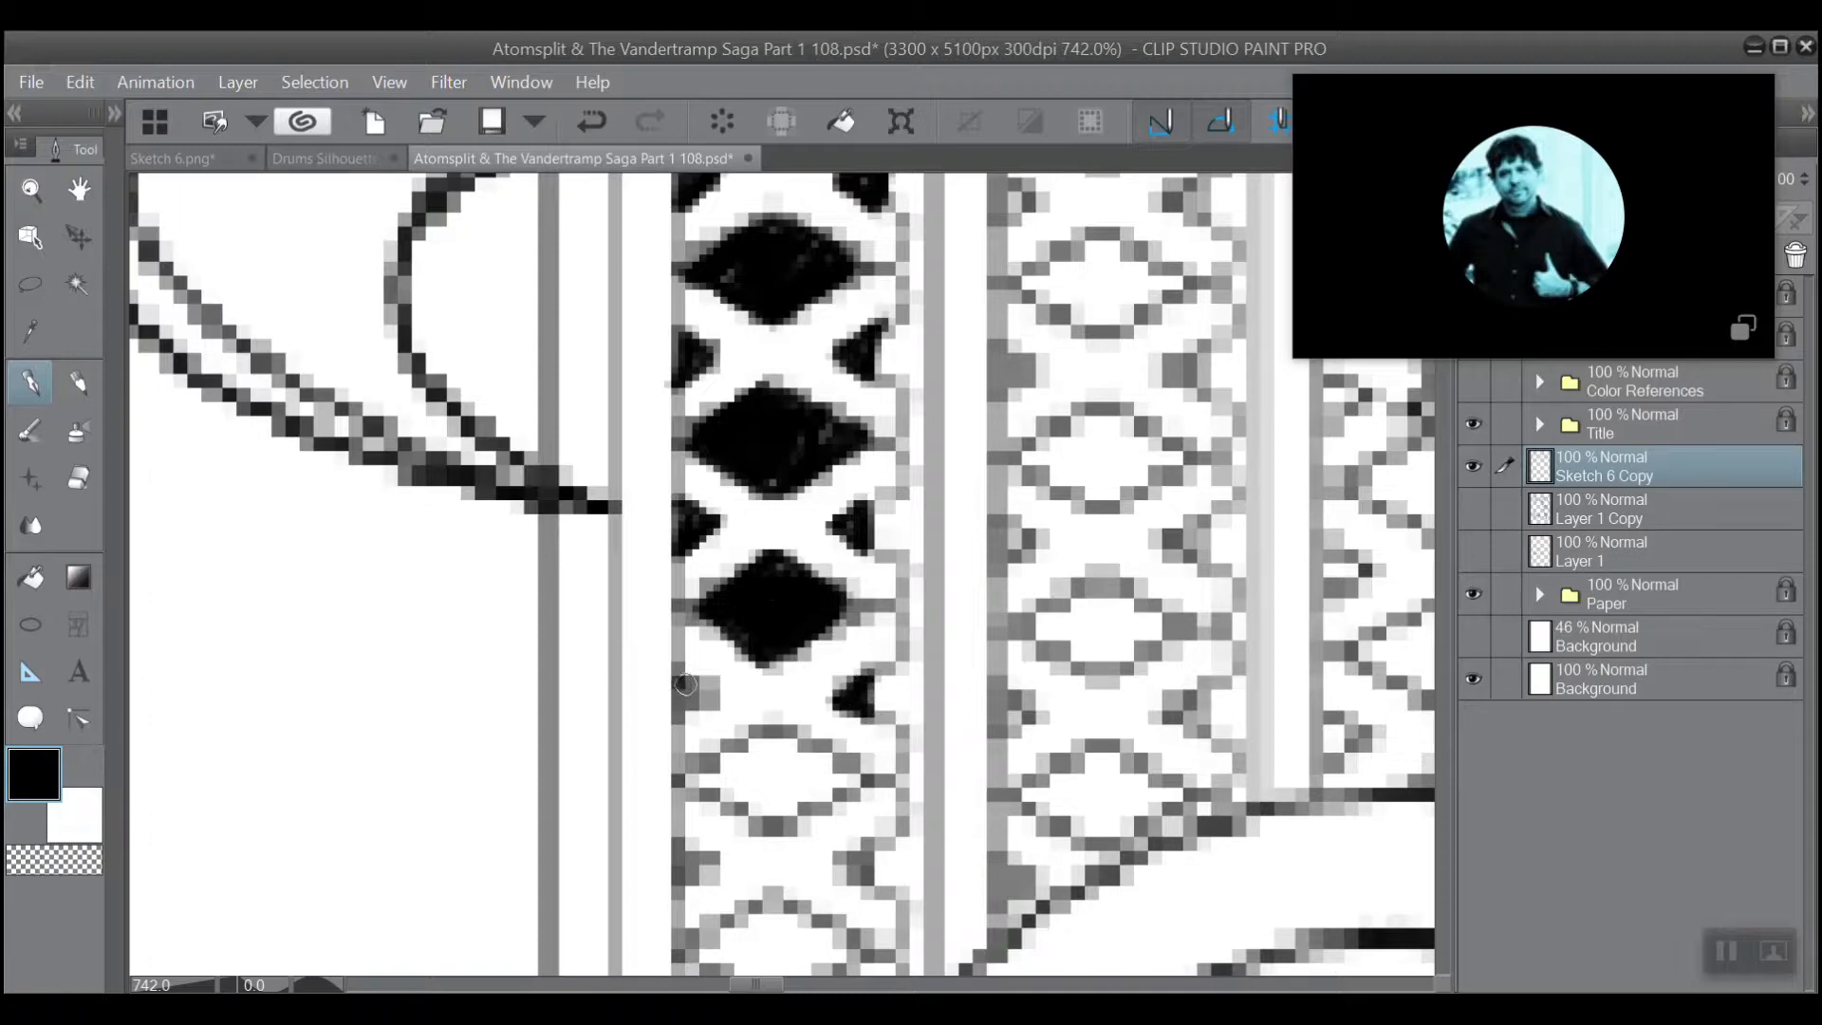
{"action": "mouse_move", "coordinate": [685, 684]}
{"action": "left_mouse_down"}
{"action": "mouse_move", "coordinate": [712, 710]}
{"action": "mouse_move", "coordinate": [700, 698]}
{"action": "left_mouse_up"}
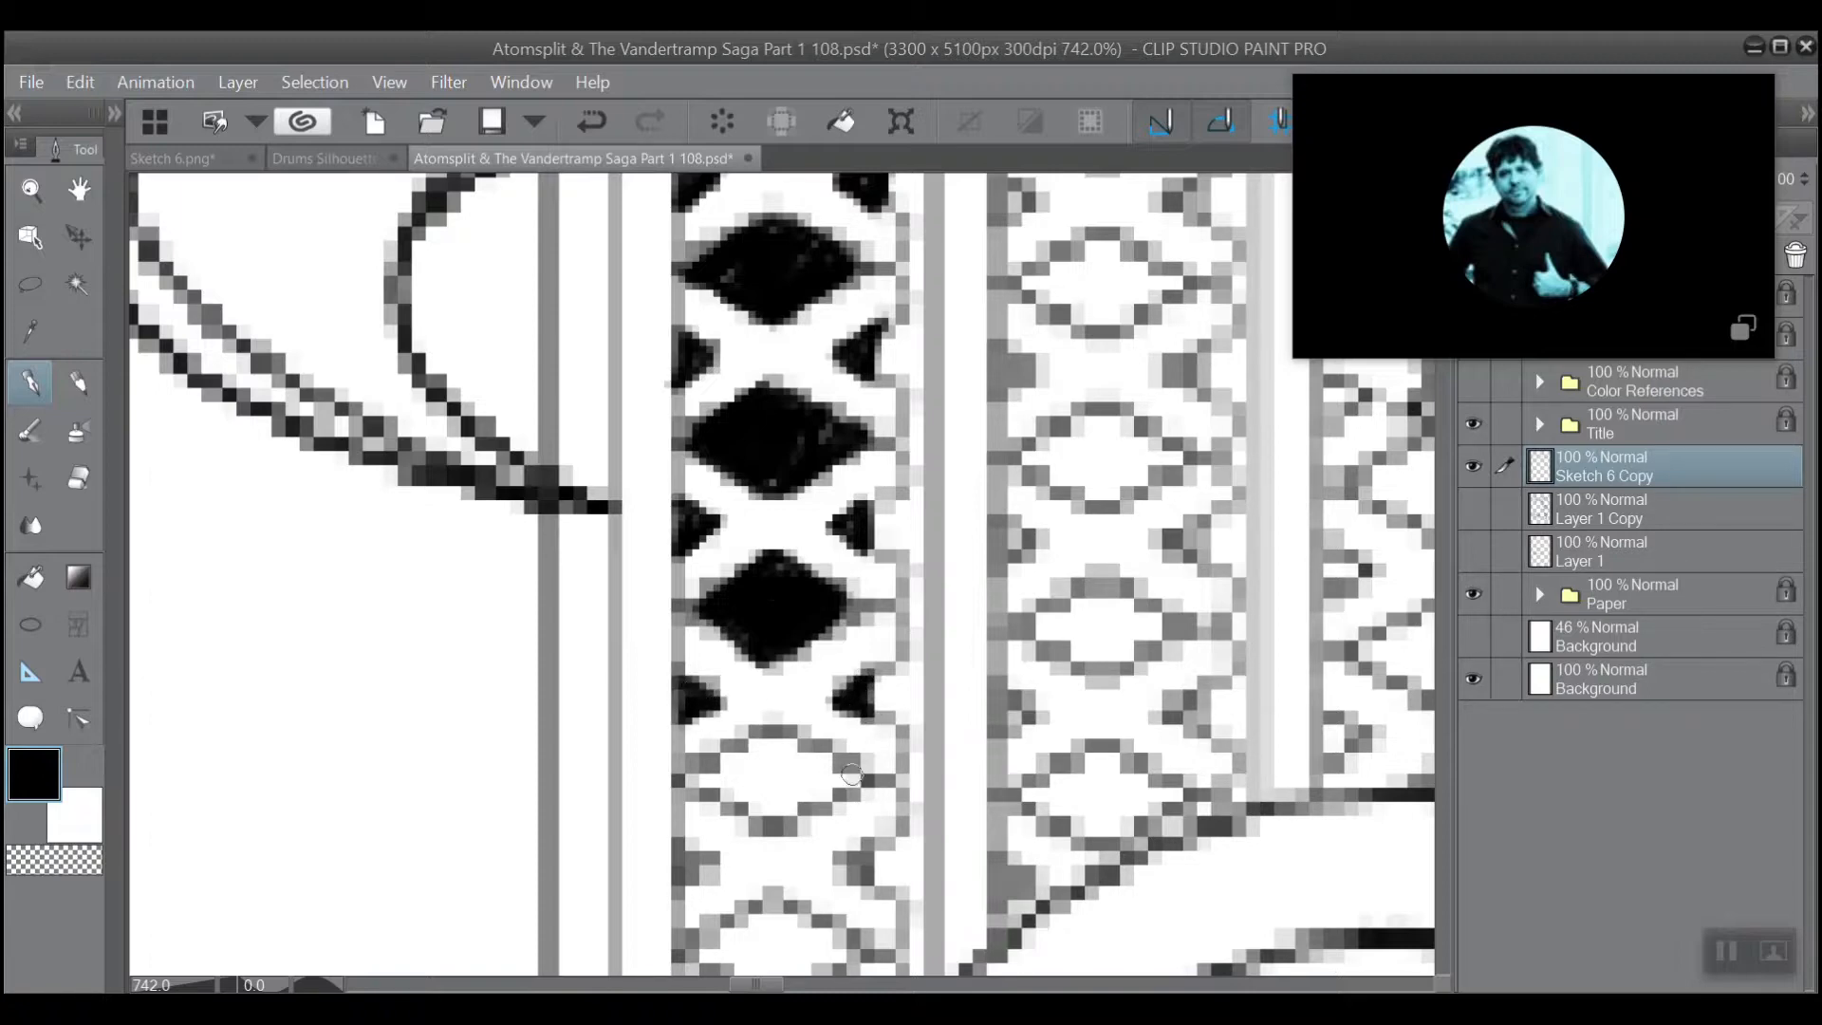
{"action": "mouse_move", "coordinate": [852, 773]}
{"action": "left_mouse_down"}
{"action": "mouse_move", "coordinate": [768, 818]}
{"action": "mouse_move", "coordinate": [696, 774]}
{"action": "mouse_move", "coordinate": [768, 737]}
{"action": "mouse_move", "coordinate": [835, 770]}
{"action": "mouse_move", "coordinate": [783, 804]}
{"action": "mouse_move", "coordinate": [803, 762]}
{"action": "mouse_move", "coordinate": [763, 766]}
{"action": "mouse_move", "coordinate": [772, 746]}
{"action": "mouse_move", "coordinate": [739, 799]}
{"action": "left_mouse_up"}
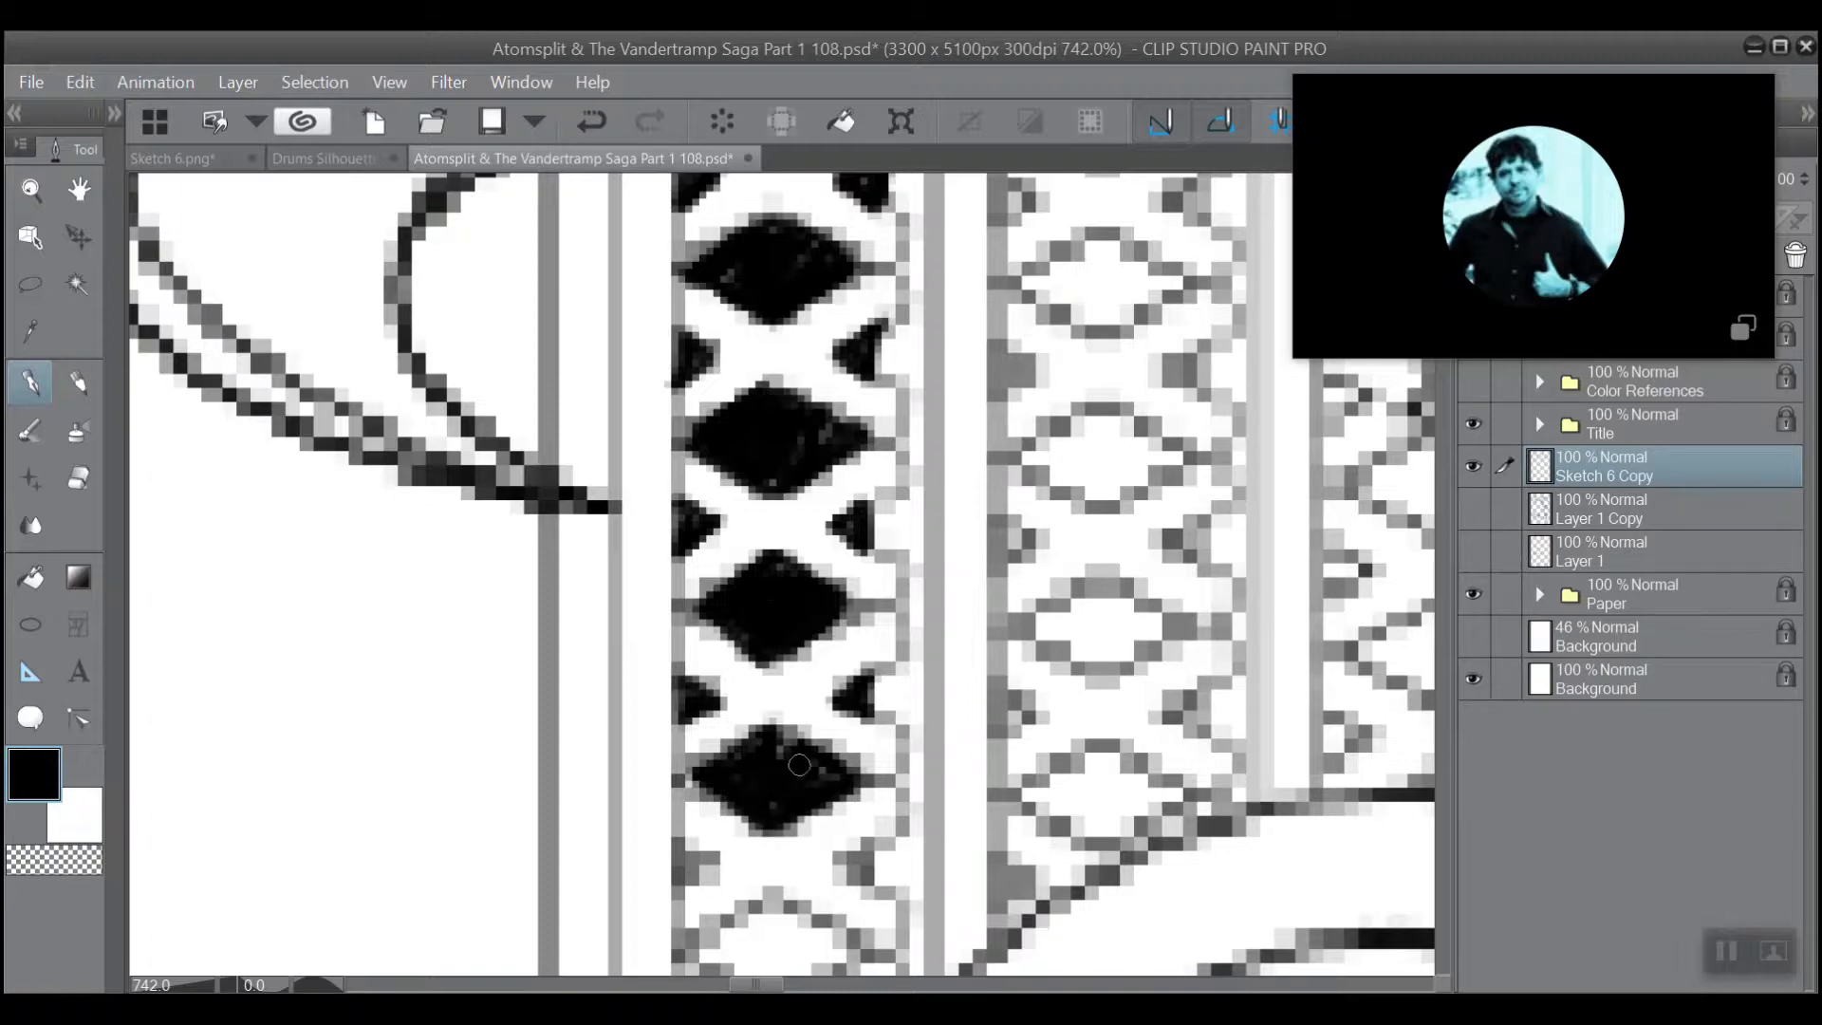
Fill the fifth full diamond of the first lattice column and the two side triangles above it with black.
{"action": "scroll", "coordinate": [811, 705], "scroll_direction": "down", "scroll_amount": 5}
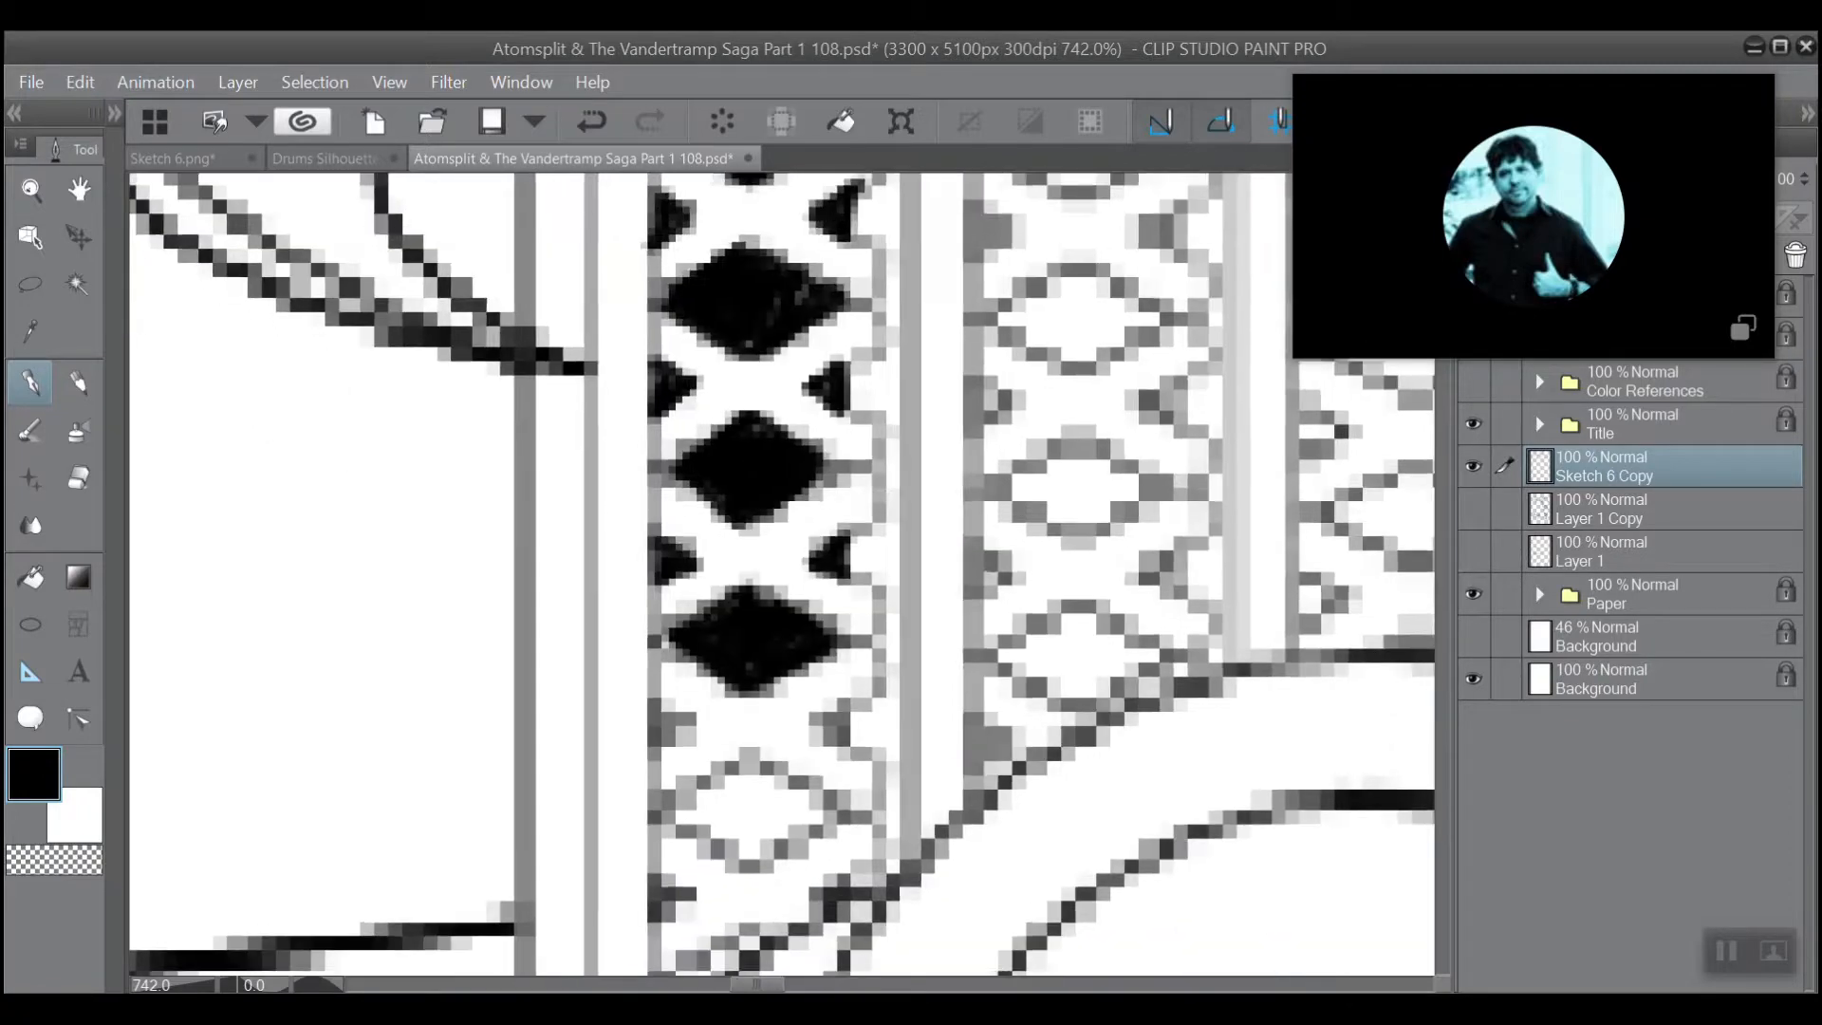
{"action": "mouse_move", "coordinate": [732, 601]}
{"action": "left_mouse_down"}
{"action": "mouse_move", "coordinate": [670, 632]}
{"action": "mouse_move", "coordinate": [730, 596]}
{"action": "mouse_move", "coordinate": [720, 624]}
{"action": "mouse_move", "coordinate": [760, 605]}
{"action": "mouse_move", "coordinate": [740, 672]}
{"action": "mouse_move", "coordinate": [823, 640]}
{"action": "mouse_move", "coordinate": [731, 691]}
{"action": "mouse_move", "coordinate": [646, 647]}
{"action": "mouse_move", "coordinate": [645, 594]}
{"action": "mouse_move", "coordinate": [653, 644]}
{"action": "mouse_move", "coordinate": [678, 651]}
{"action": "mouse_move", "coordinate": [654, 629]}
{"action": "mouse_move", "coordinate": [721, 685]}
{"action": "left_mouse_up"}
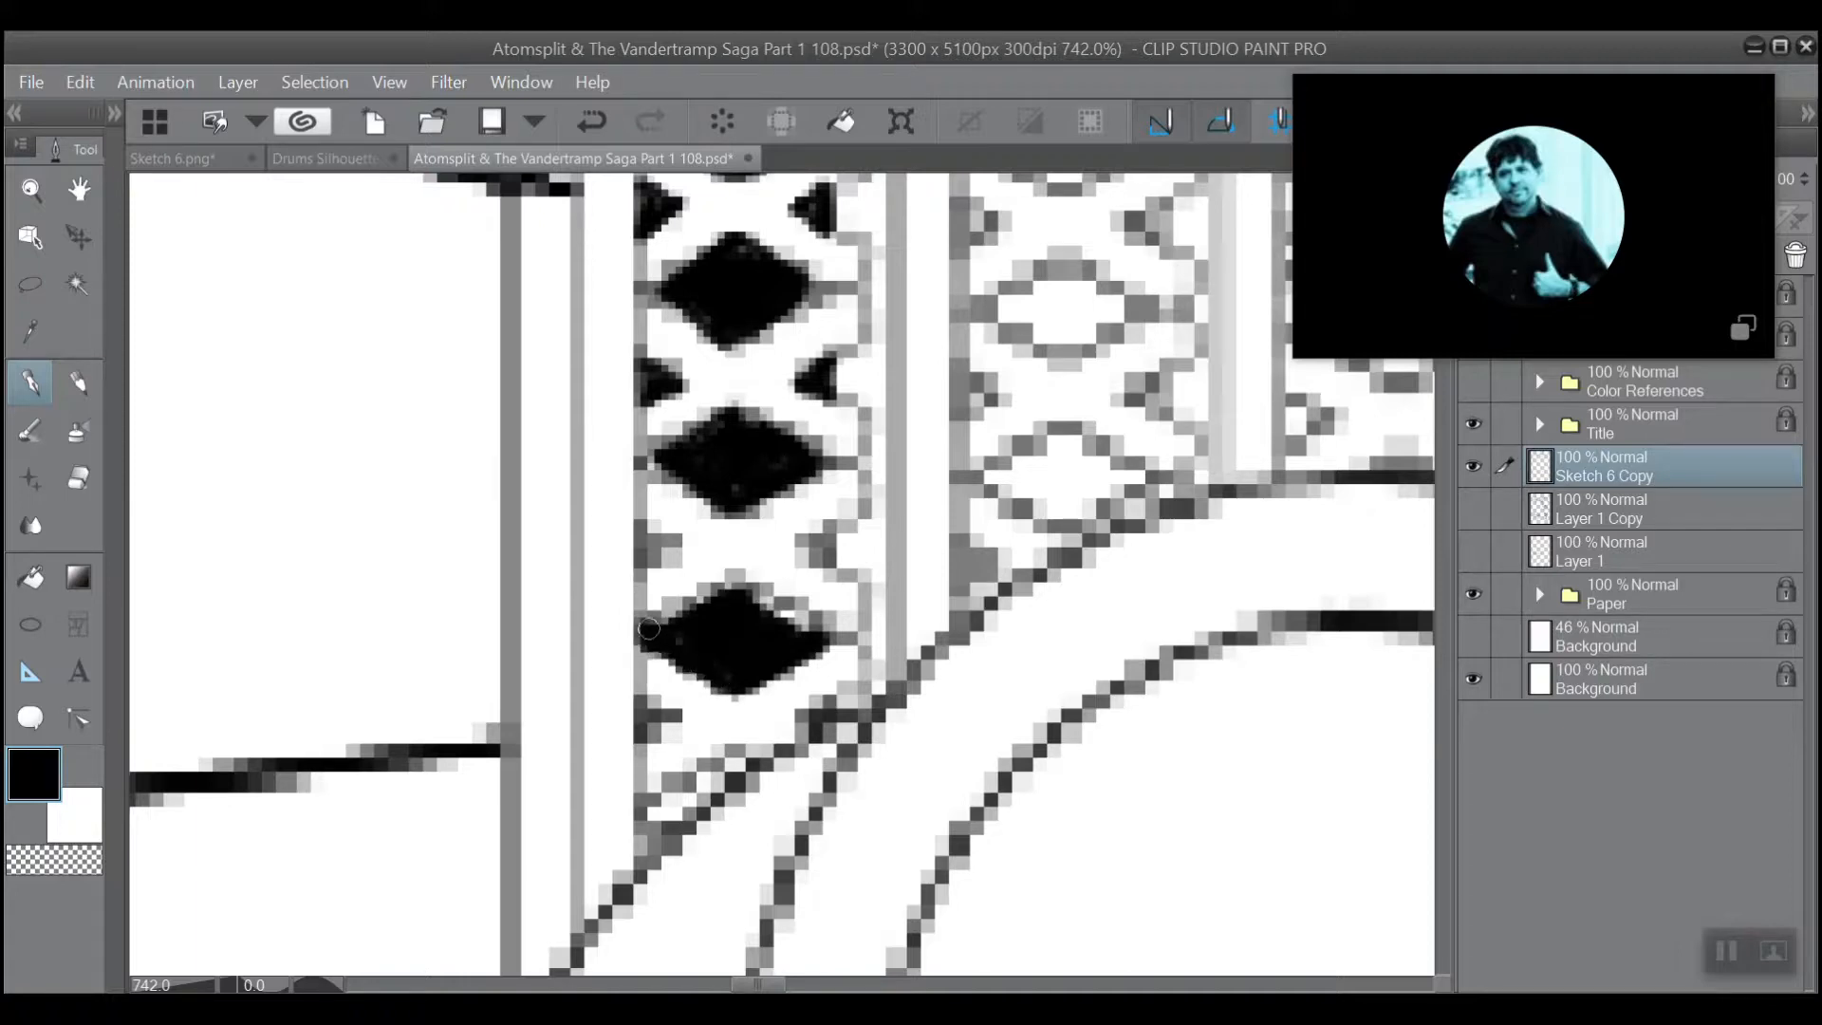
{"action": "mouse_move", "coordinate": [650, 628]}
{"action": "left_mouse_down"}
{"action": "mouse_move", "coordinate": [718, 579]}
{"action": "mouse_move", "coordinate": [825, 620]}
{"action": "mouse_move", "coordinate": [735, 578]}
{"action": "mouse_move", "coordinate": [802, 627]}
{"action": "mouse_move", "coordinate": [719, 575]}
{"action": "mouse_move", "coordinate": [662, 624]}
{"action": "mouse_move", "coordinate": [729, 483]}
{"action": "mouse_move", "coordinate": [669, 544]}
{"action": "left_mouse_up"}
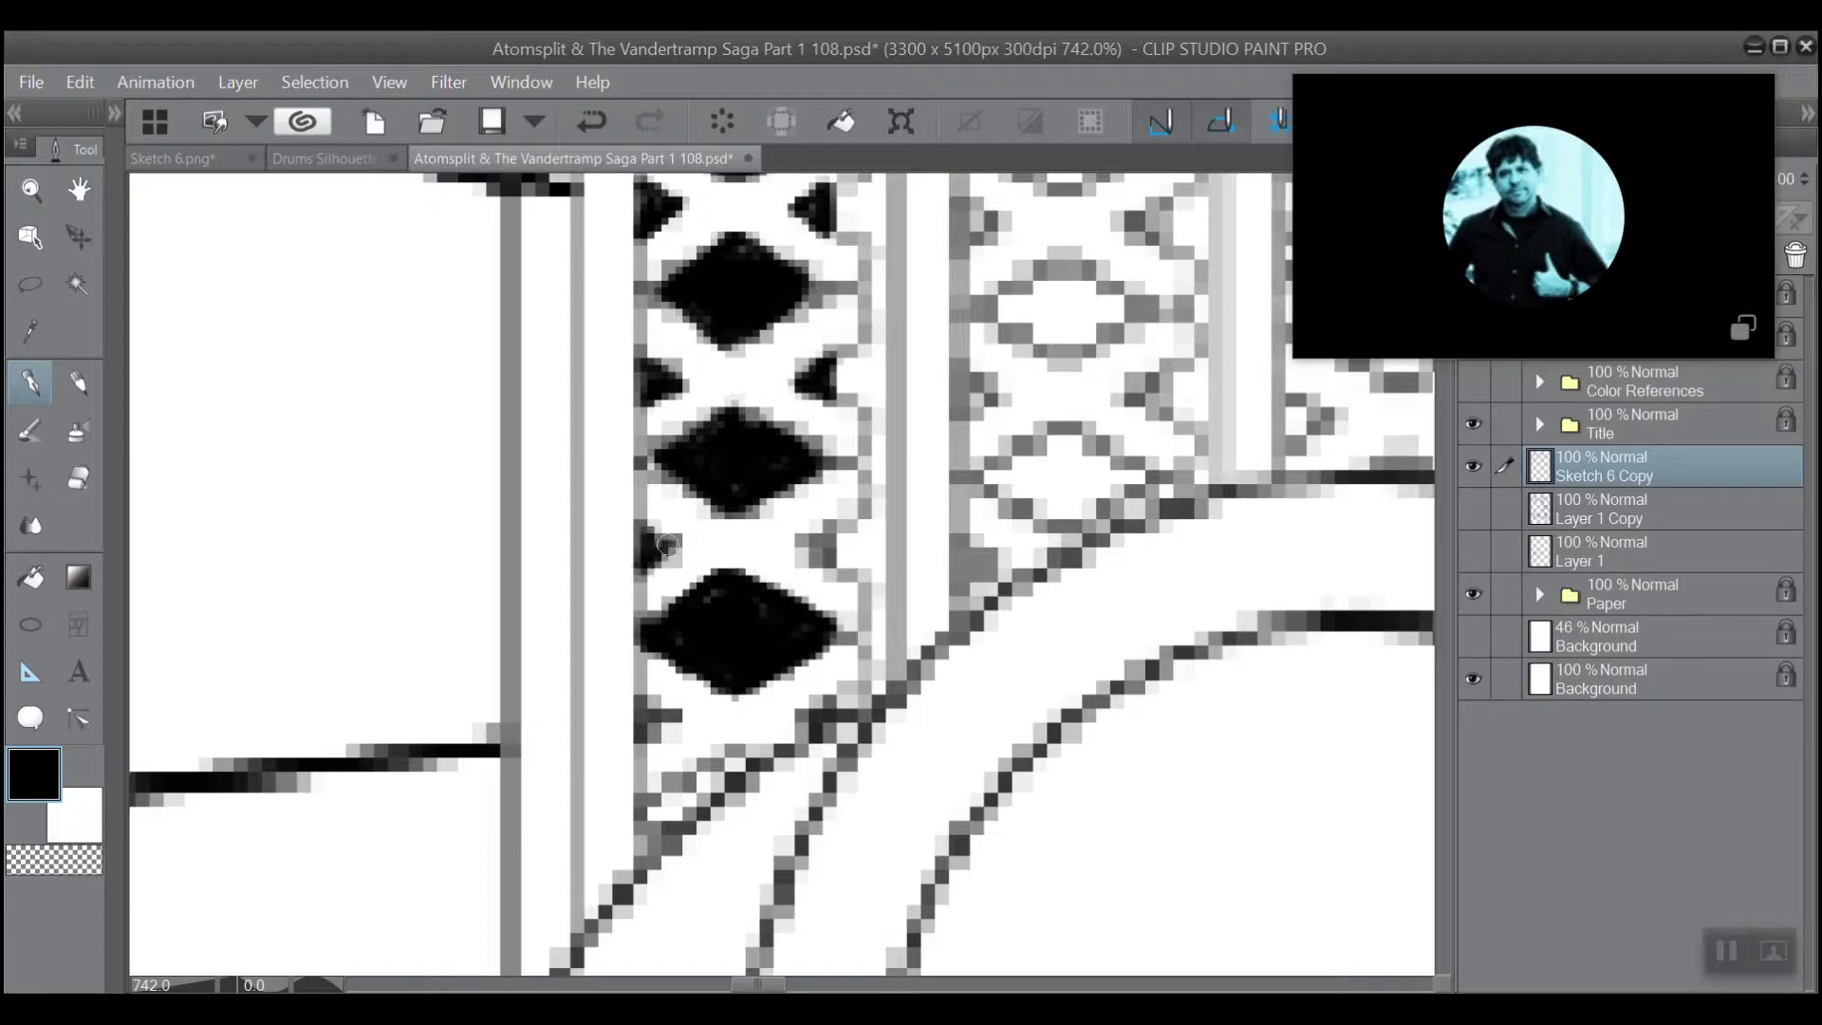
{"action": "mouse_move", "coordinate": [830, 537]}
{"action": "left_mouse_down"}
{"action": "mouse_move", "coordinate": [818, 558]}
{"action": "mouse_move", "coordinate": [823, 530]}
{"action": "left_mouse_up"}
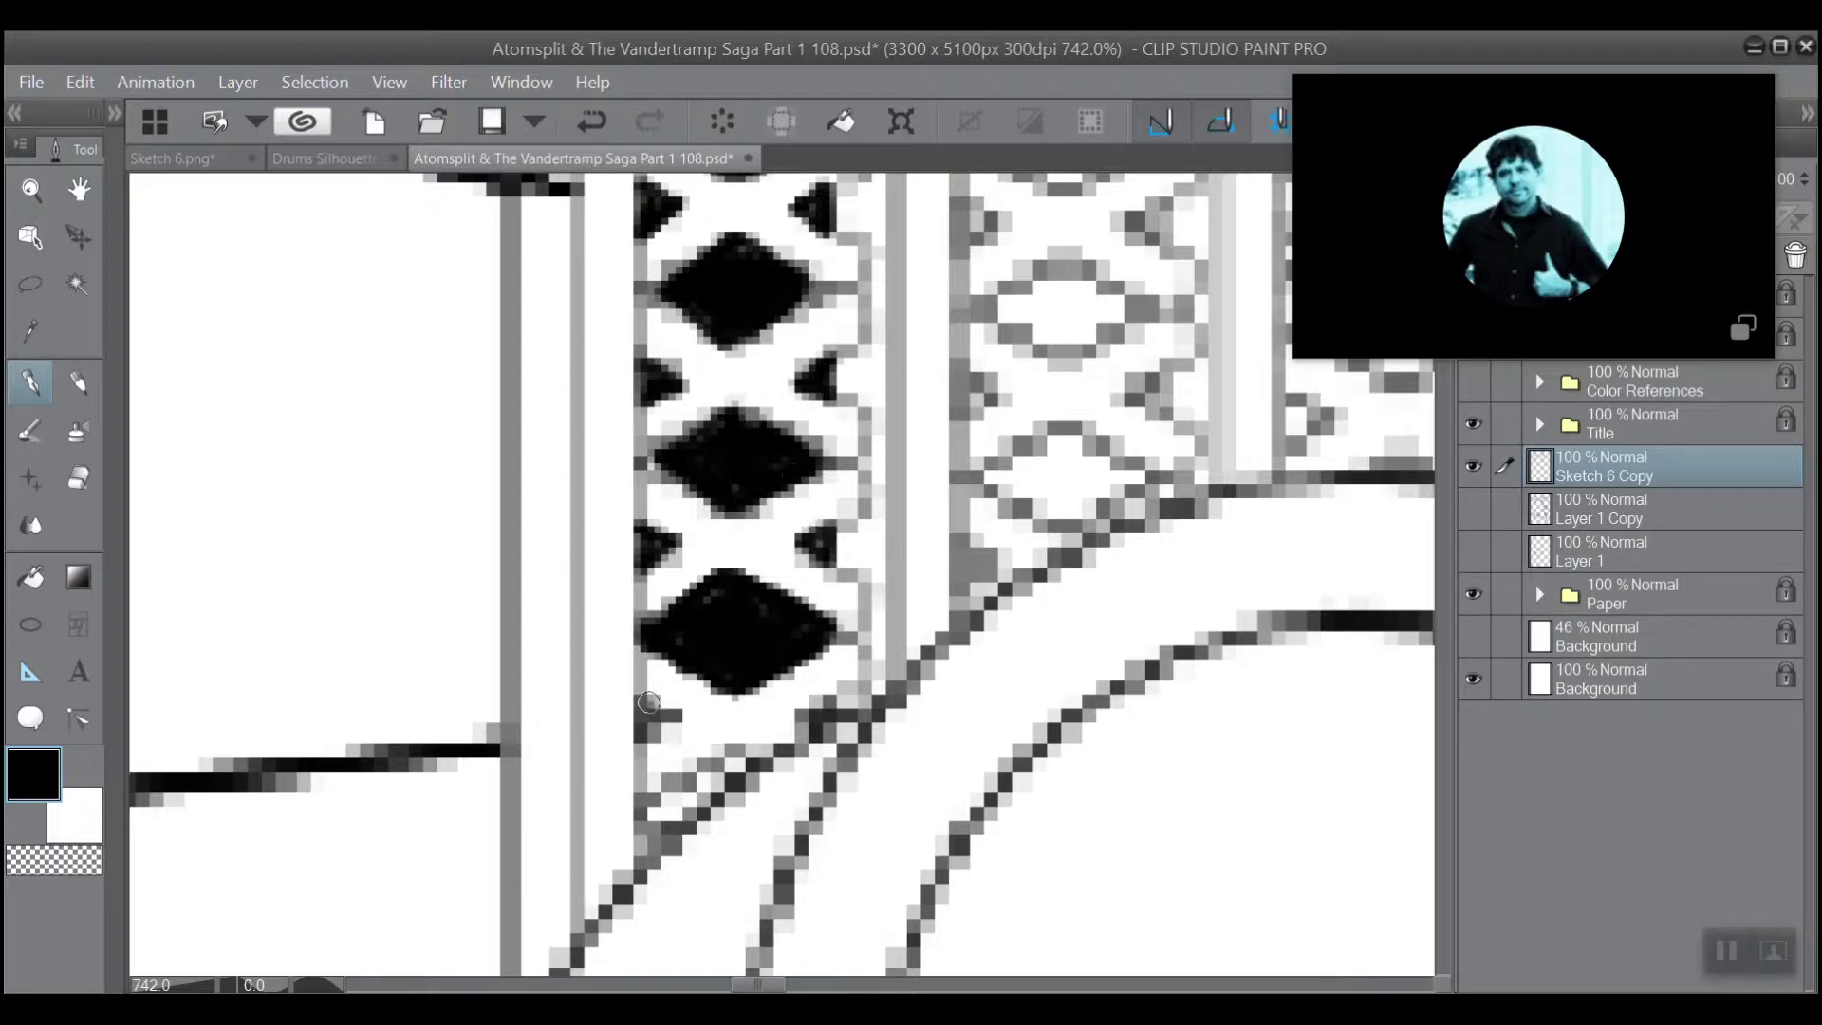
Fill the lowest pair of side triangles and the cut-off diamond at the foot of the first lattice column with black.
{"action": "mouse_move", "coordinate": [649, 703]}
{"action": "left_mouse_down"}
{"action": "mouse_move", "coordinate": [670, 714]}
{"action": "mouse_move", "coordinate": [649, 740]}
{"action": "left_mouse_up"}
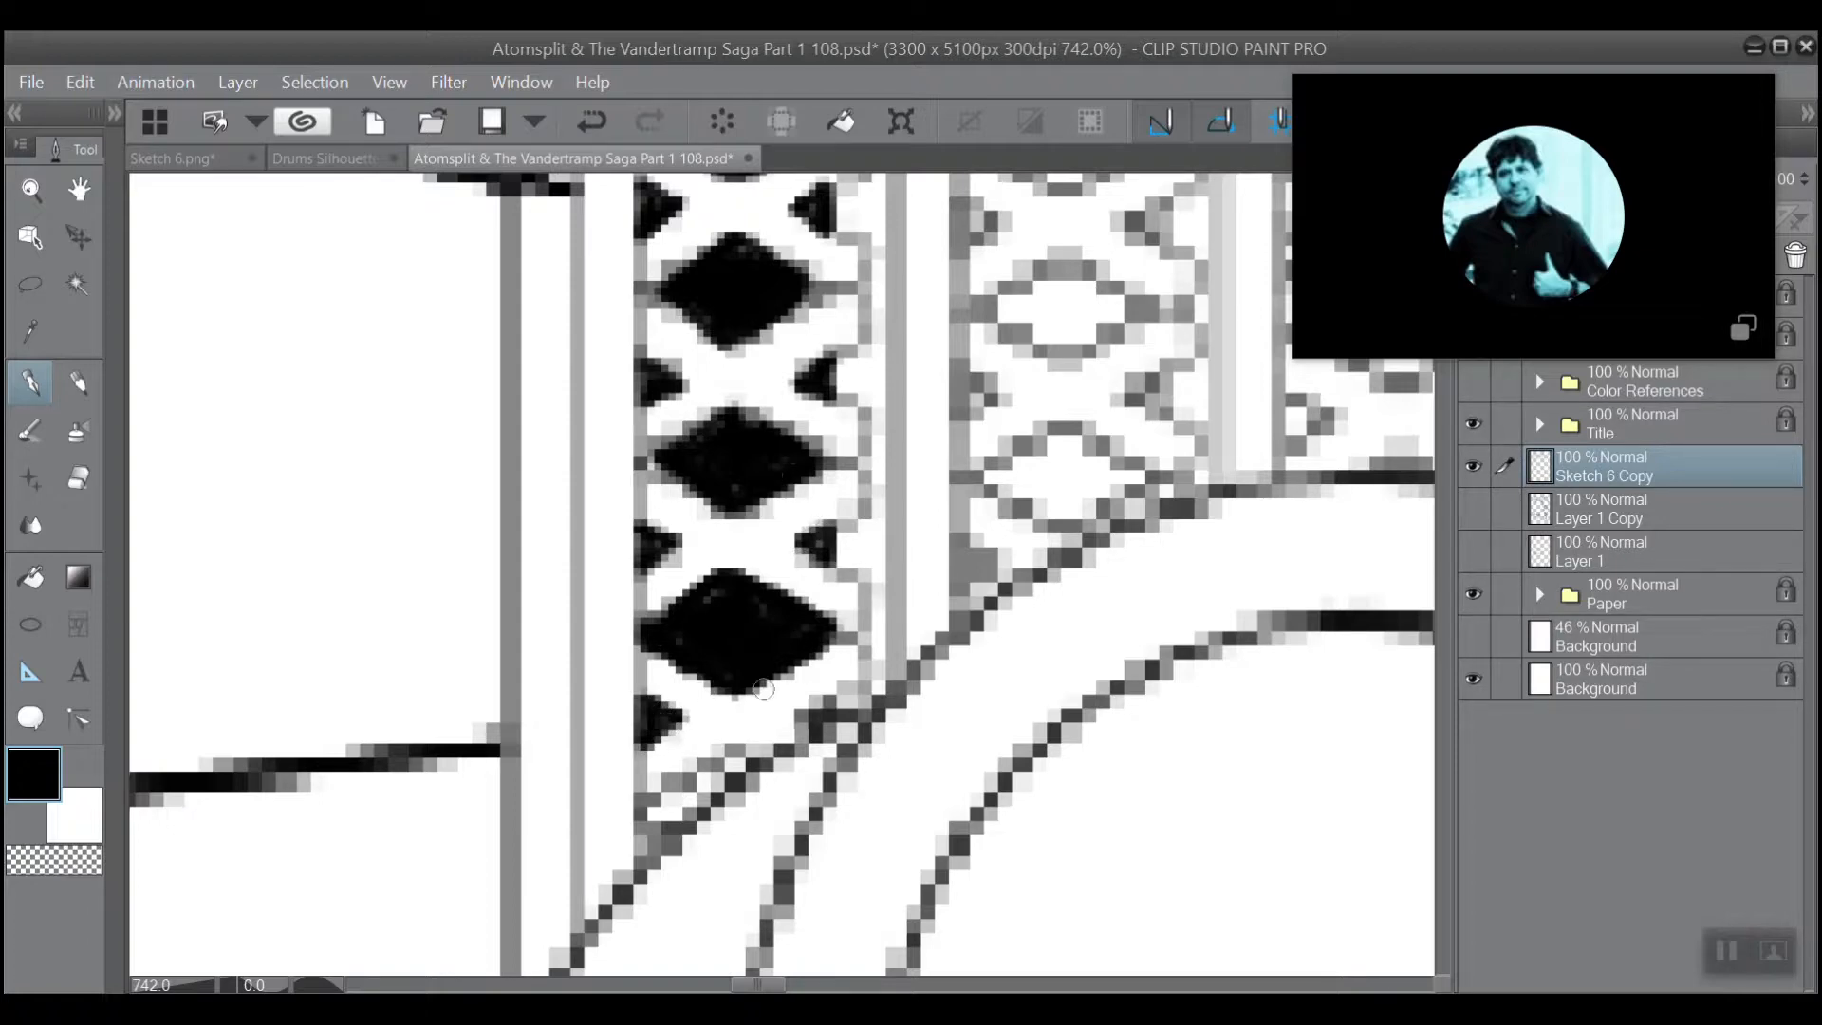
{"action": "mouse_move", "coordinate": [843, 703]}
{"action": "left_mouse_down"}
{"action": "mouse_move", "coordinate": [794, 713]}
{"action": "mouse_move", "coordinate": [808, 737]}
{"action": "mouse_move", "coordinate": [828, 704]}
{"action": "left_mouse_up"}
{"action": "mouse_move", "coordinate": [730, 756]}
{"action": "left_mouse_down"}
{"action": "mouse_move", "coordinate": [647, 831]}
{"action": "mouse_move", "coordinate": [722, 763]}
{"action": "mouse_move", "coordinate": [658, 800]}
{"action": "mouse_move", "coordinate": [730, 759]}
{"action": "mouse_move", "coordinate": [649, 809]}
{"action": "left_mouse_up"}
Fill the top pair of side triangles and the cut-off diamond at the head of the second lattice column with black.
{"action": "scroll", "coordinate": [680, 788], "scroll_direction": "down", "scroll_amount": 2}
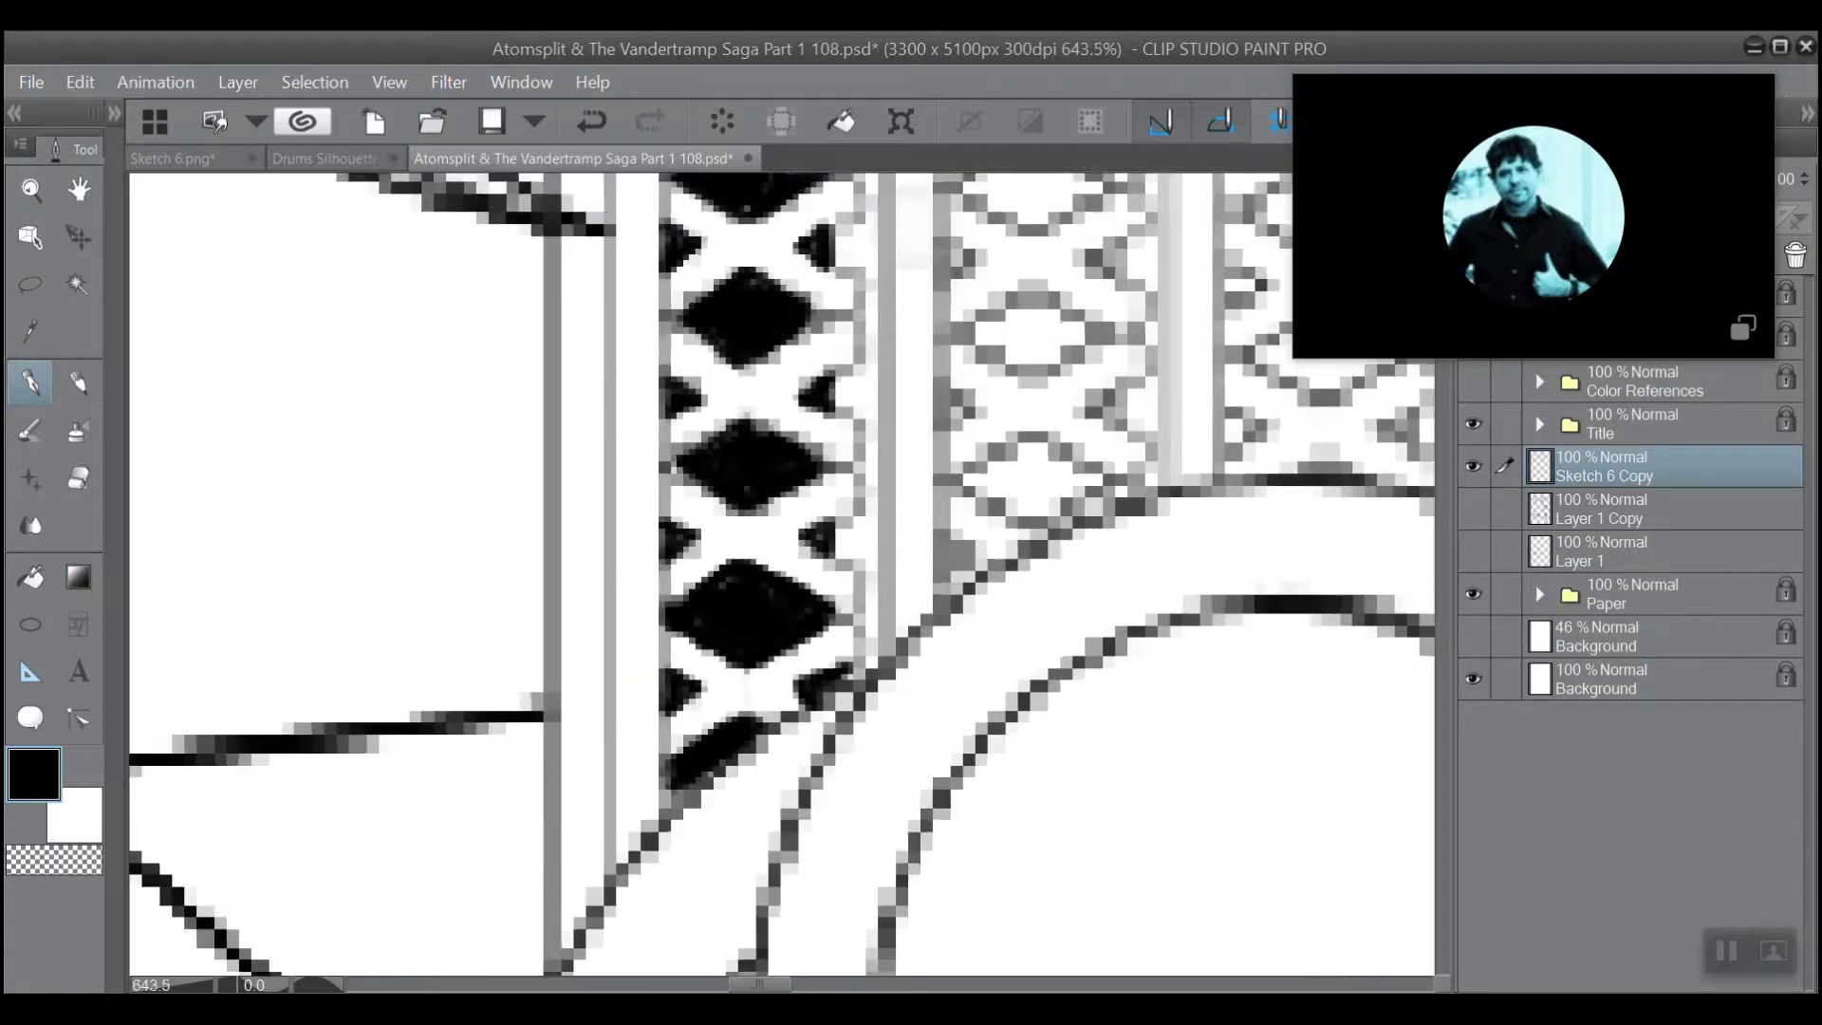
{"action": "mouse_move", "coordinate": [806, 493]}
{"action": "left_mouse_down"}
{"action": "mouse_move", "coordinate": [698, 593]}
{"action": "mouse_move", "coordinate": [655, 759]}
{"action": "mouse_move", "coordinate": [652, 869]}
{"action": "left_mouse_up"}
{"action": "scroll", "coordinate": [703, 368], "scroll_direction": "up", "scroll_amount": 4}
{"action": "scroll", "coordinate": [703, 380], "scroll_direction": "up", "scroll_amount": 1}
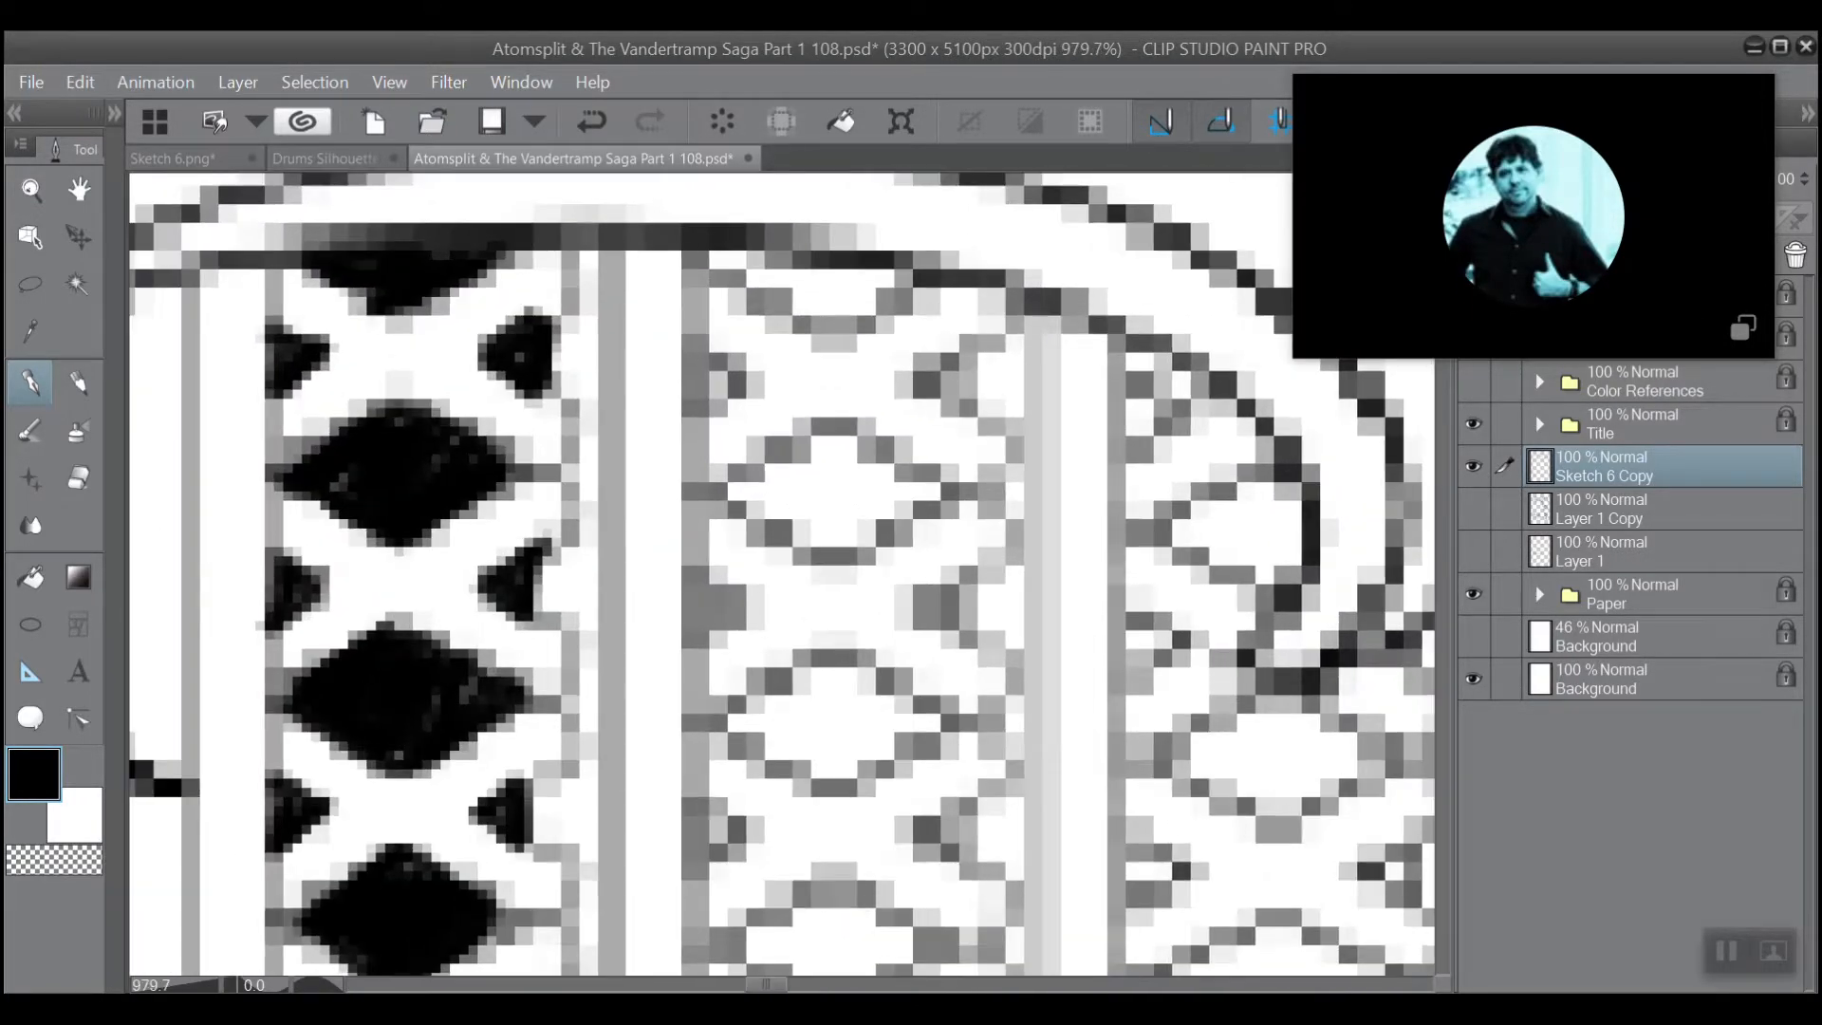
{"action": "mouse_move", "coordinate": [708, 415]}
{"action": "left_mouse_down"}
{"action": "mouse_move", "coordinate": [697, 434]}
{"action": "mouse_move", "coordinate": [745, 387]}
{"action": "mouse_move", "coordinate": [716, 367]}
{"action": "left_mouse_up"}
{"action": "mouse_move", "coordinate": [956, 337]}
{"action": "left_mouse_down"}
{"action": "mouse_move", "coordinate": [911, 394]}
{"action": "mouse_move", "coordinate": [959, 422]}
{"action": "mouse_move", "coordinate": [932, 398]}
{"action": "left_mouse_up"}
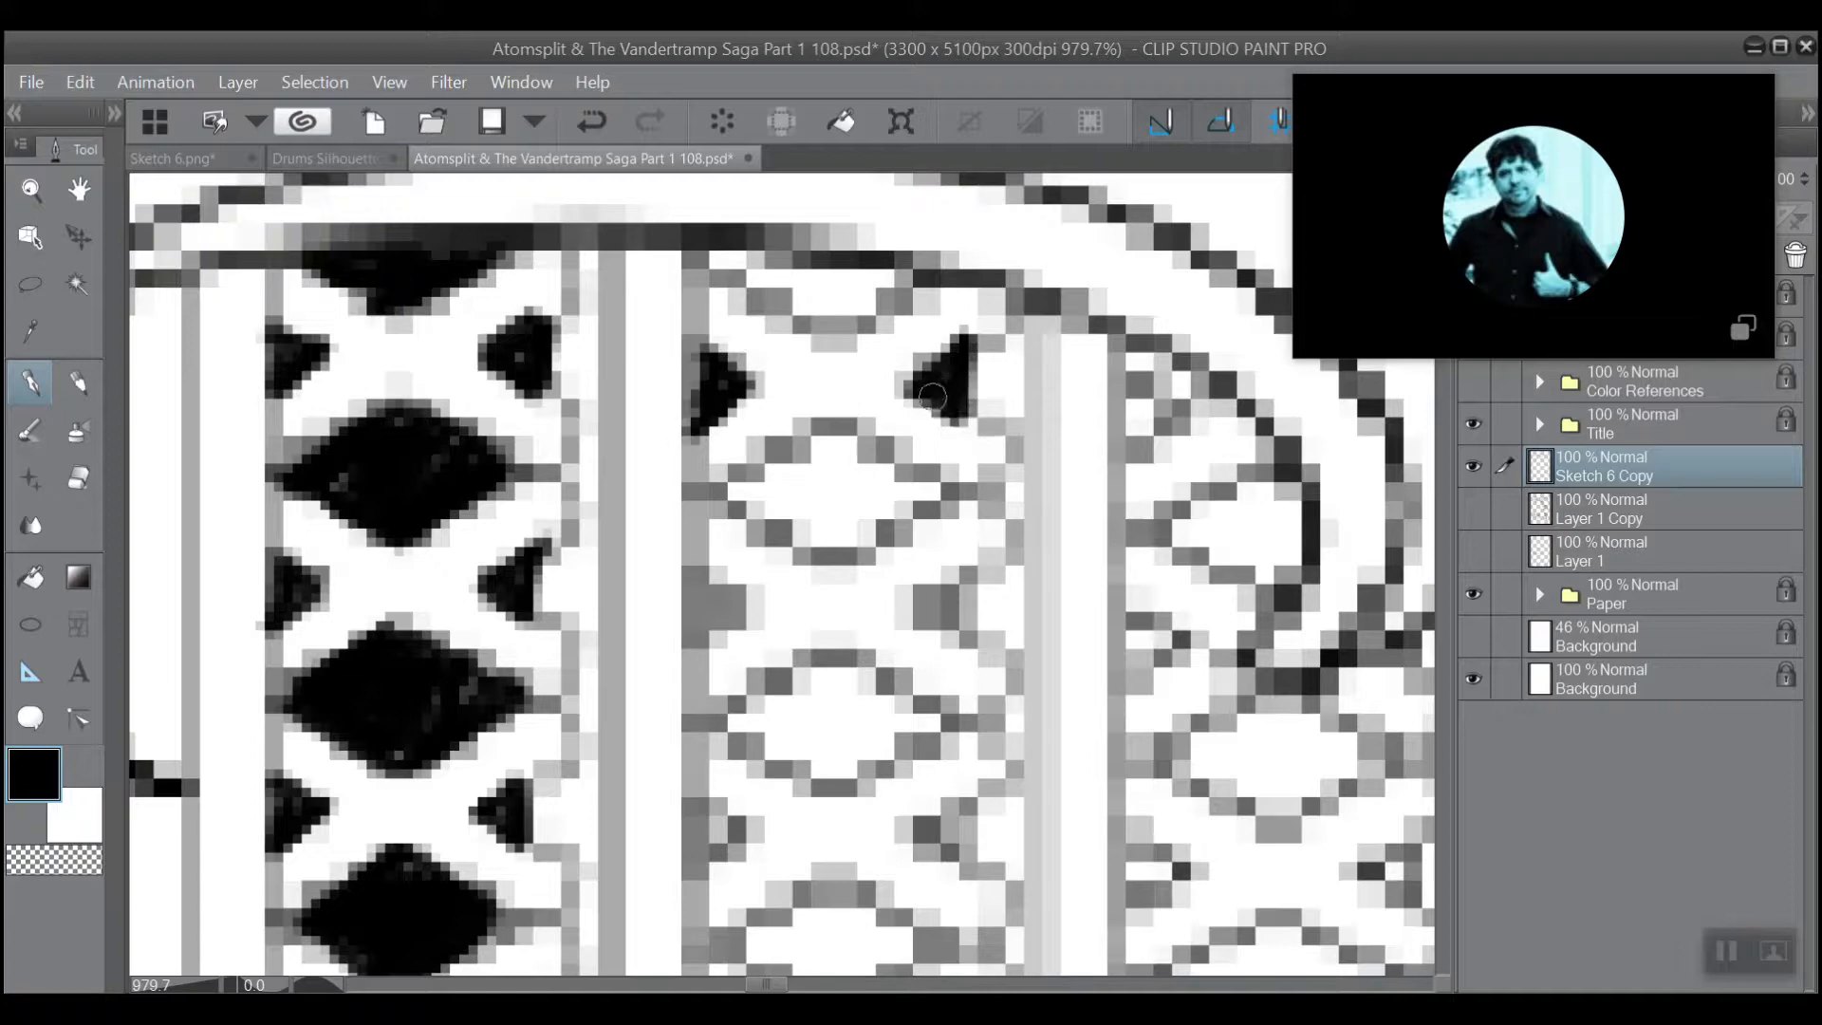
{"action": "mouse_move", "coordinate": [904, 273]}
{"action": "left_mouse_down"}
{"action": "mouse_move", "coordinate": [847, 322]}
{"action": "mouse_move", "coordinate": [894, 271]}
{"action": "mouse_move", "coordinate": [835, 319]}
{"action": "mouse_move", "coordinate": [861, 279]}
{"action": "mouse_move", "coordinate": [772, 291]}
{"action": "mouse_move", "coordinate": [711, 262]}
{"action": "mouse_move", "coordinate": [760, 280]}
{"action": "mouse_move", "coordinate": [881, 273]}
{"action": "mouse_move", "coordinate": [828, 349]}
{"action": "mouse_move", "coordinate": [703, 266]}
{"action": "mouse_move", "coordinate": [820, 327]}
{"action": "mouse_move", "coordinate": [738, 269]}
{"action": "mouse_move", "coordinate": [795, 270]}
{"action": "left_mouse_up"}
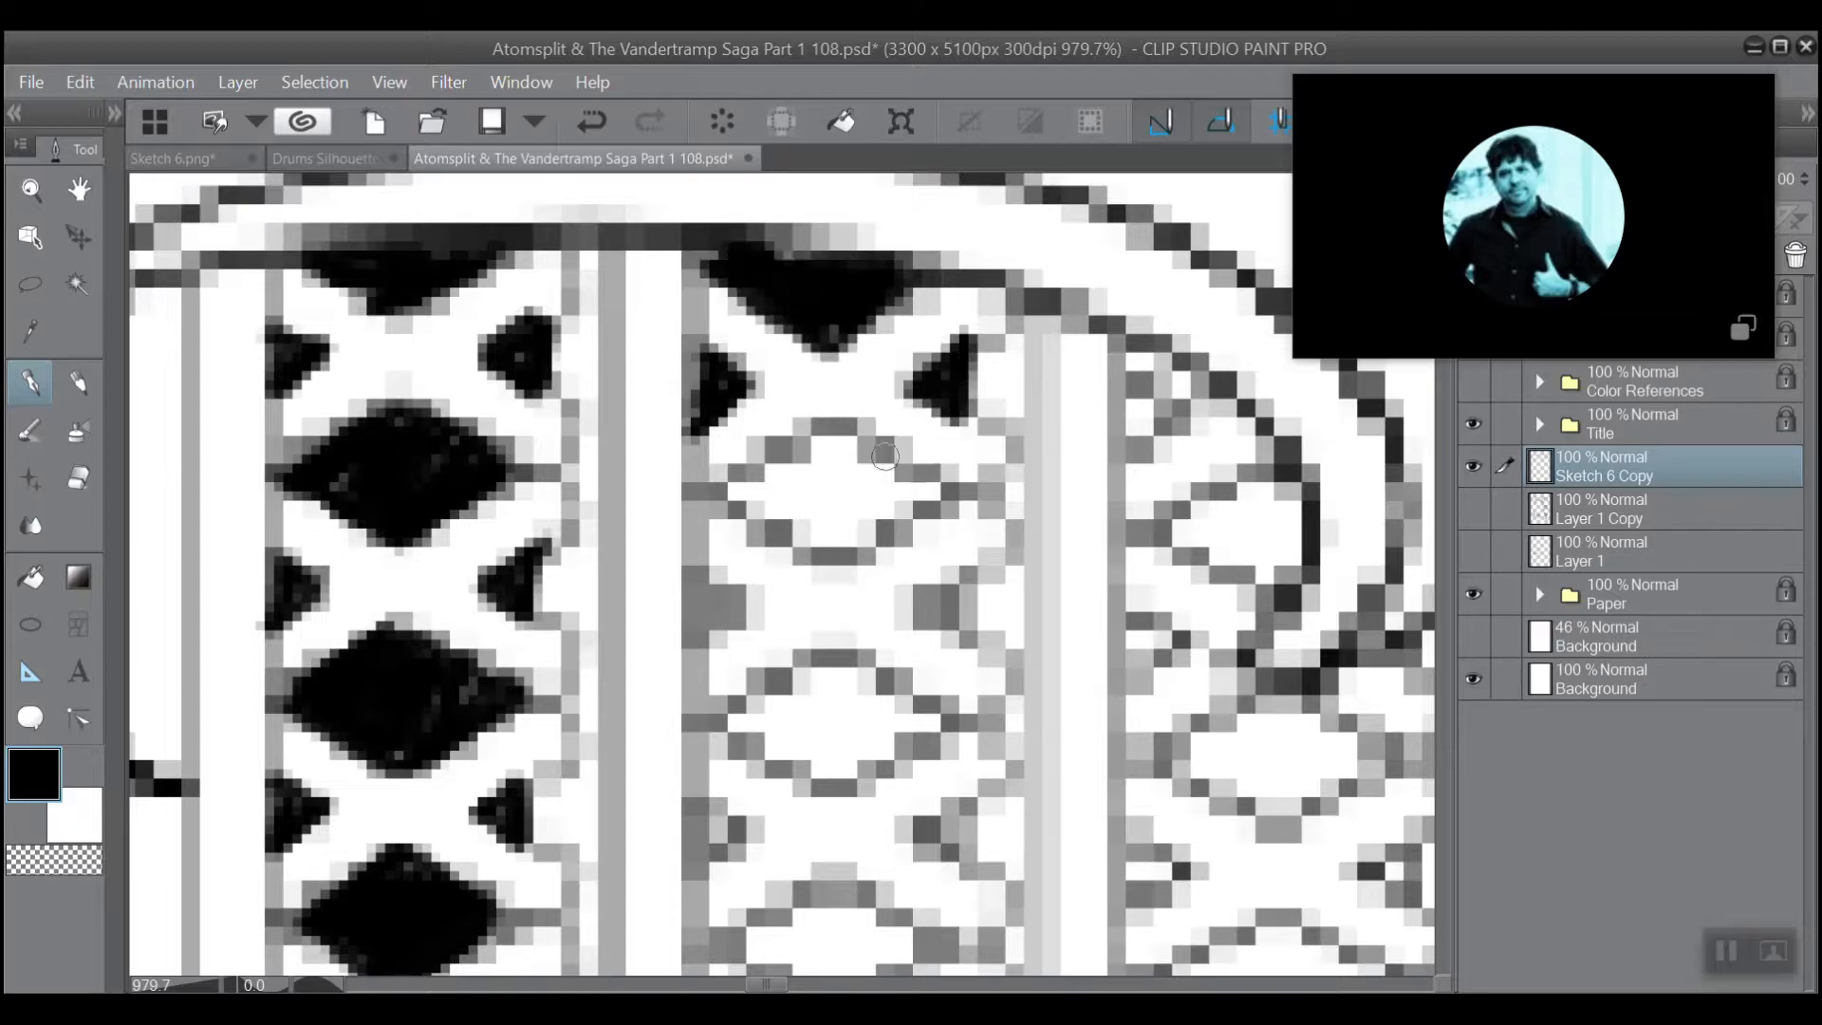
Fill the first two full diamonds of the second lattice column and the pair of side triangles between them with black.
{"action": "mouse_move", "coordinate": [942, 497]}
{"action": "left_mouse_down"}
{"action": "mouse_move", "coordinate": [847, 428]}
{"action": "mouse_move", "coordinate": [728, 492]}
{"action": "left_mouse_up"}
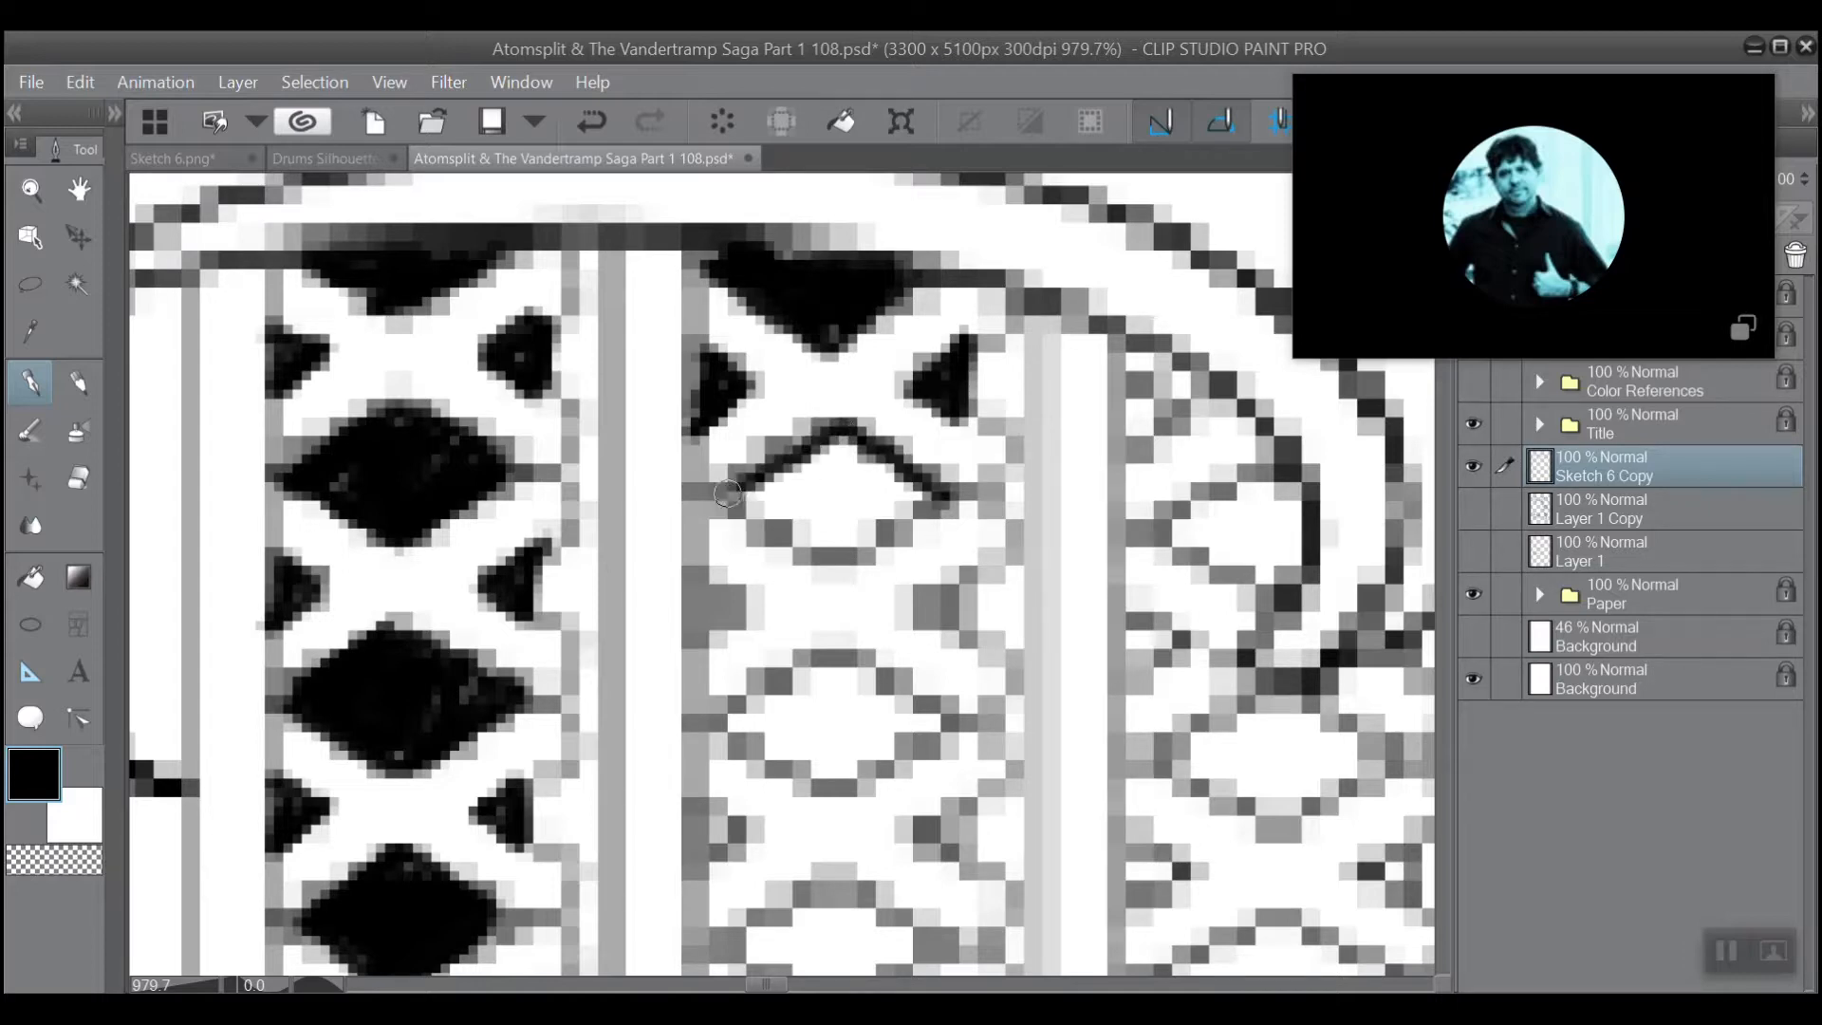
{"action": "mouse_move", "coordinate": [939, 493]}
{"action": "left_mouse_down"}
{"action": "mouse_move", "coordinate": [819, 548]}
{"action": "mouse_move", "coordinate": [728, 495]}
{"action": "mouse_move", "coordinate": [834, 443]}
{"action": "mouse_move", "coordinate": [799, 474]}
{"action": "mouse_move", "coordinate": [826, 468]}
{"action": "mouse_move", "coordinate": [795, 515]}
{"action": "mouse_move", "coordinate": [866, 473]}
{"action": "mouse_move", "coordinate": [832, 530]}
{"action": "mouse_move", "coordinate": [909, 498]}
{"action": "mouse_move", "coordinate": [855, 449]}
{"action": "mouse_move", "coordinate": [806, 495]}
{"action": "mouse_move", "coordinate": [806, 530]}
{"action": "mouse_move", "coordinate": [833, 544]}
{"action": "mouse_move", "coordinate": [766, 502]}
{"action": "mouse_move", "coordinate": [787, 469]}
{"action": "left_mouse_up"}
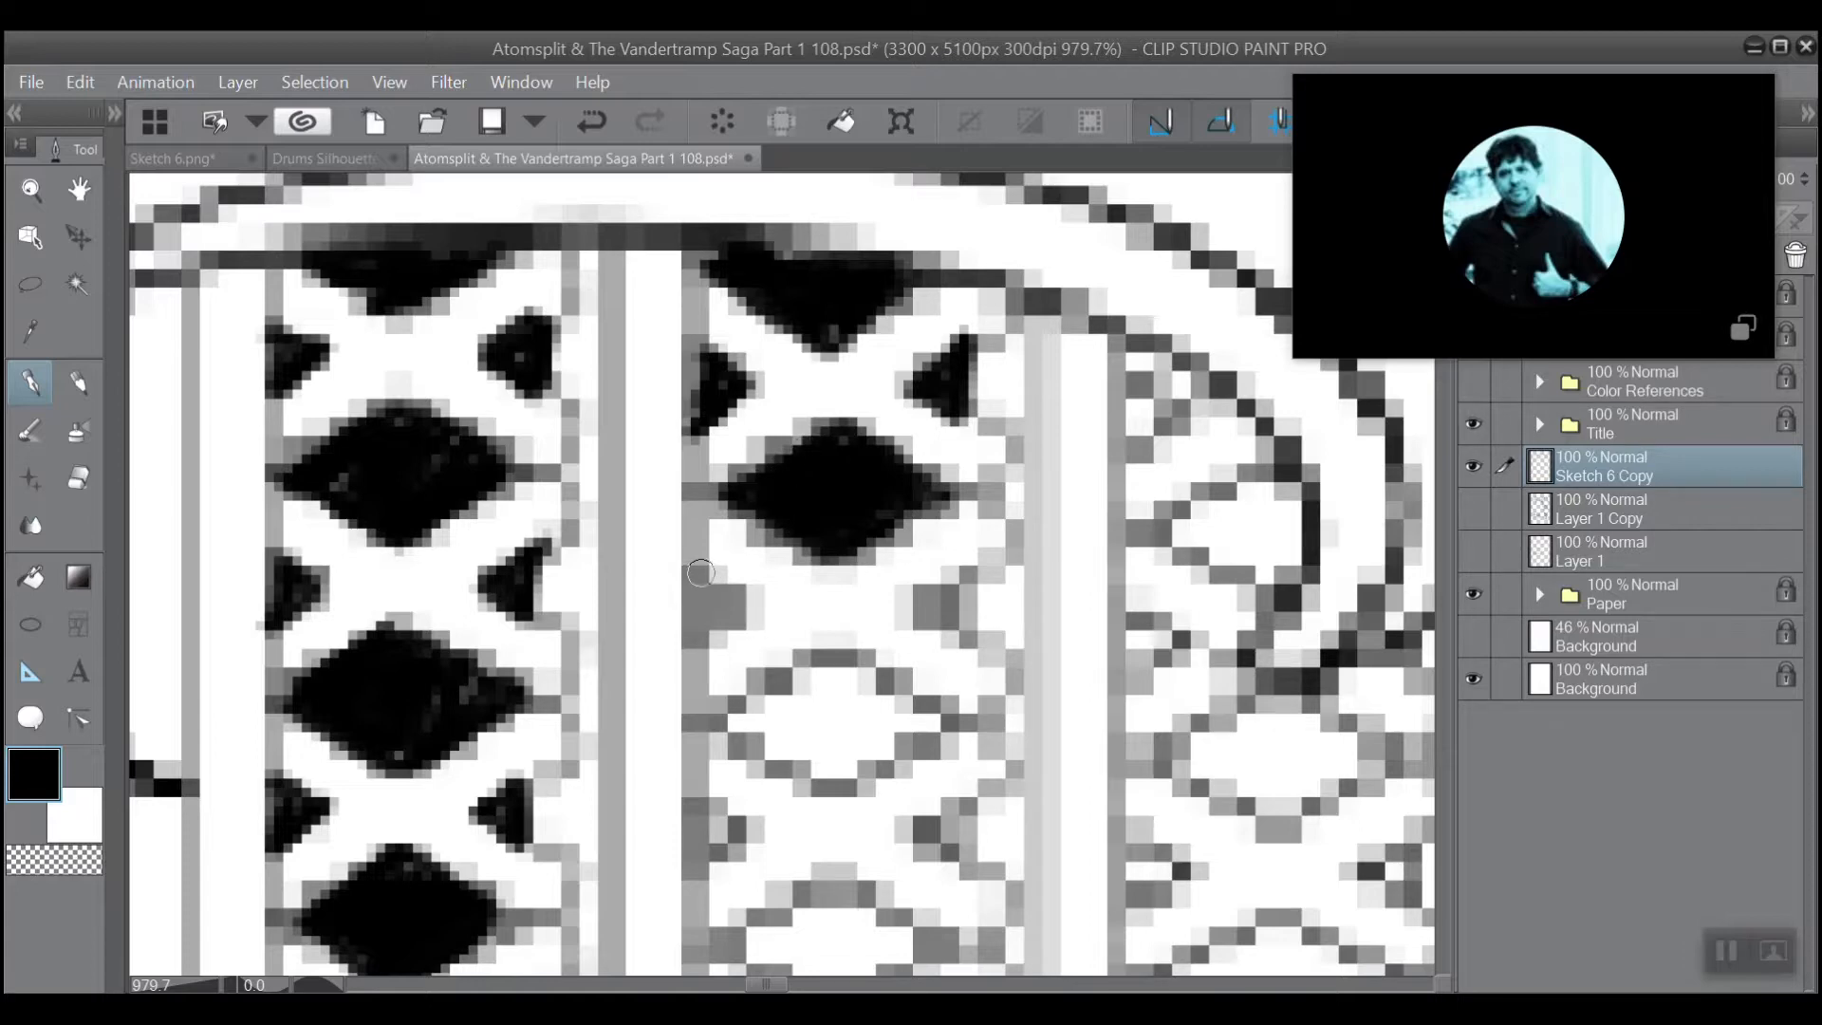
{"action": "mouse_move", "coordinate": [701, 573]}
{"action": "left_mouse_down"}
{"action": "mouse_move", "coordinate": [747, 600]}
{"action": "mouse_move", "coordinate": [694, 651]}
{"action": "mouse_move", "coordinate": [721, 595]}
{"action": "mouse_move", "coordinate": [698, 633]}
{"action": "mouse_move", "coordinate": [700, 593]}
{"action": "left_mouse_up"}
{"action": "mouse_move", "coordinate": [966, 570]}
{"action": "left_mouse_down"}
{"action": "mouse_move", "coordinate": [913, 615]}
{"action": "mouse_move", "coordinate": [954, 647]}
{"action": "mouse_move", "coordinate": [964, 574]}
{"action": "mouse_move", "coordinate": [938, 608]}
{"action": "left_mouse_up"}
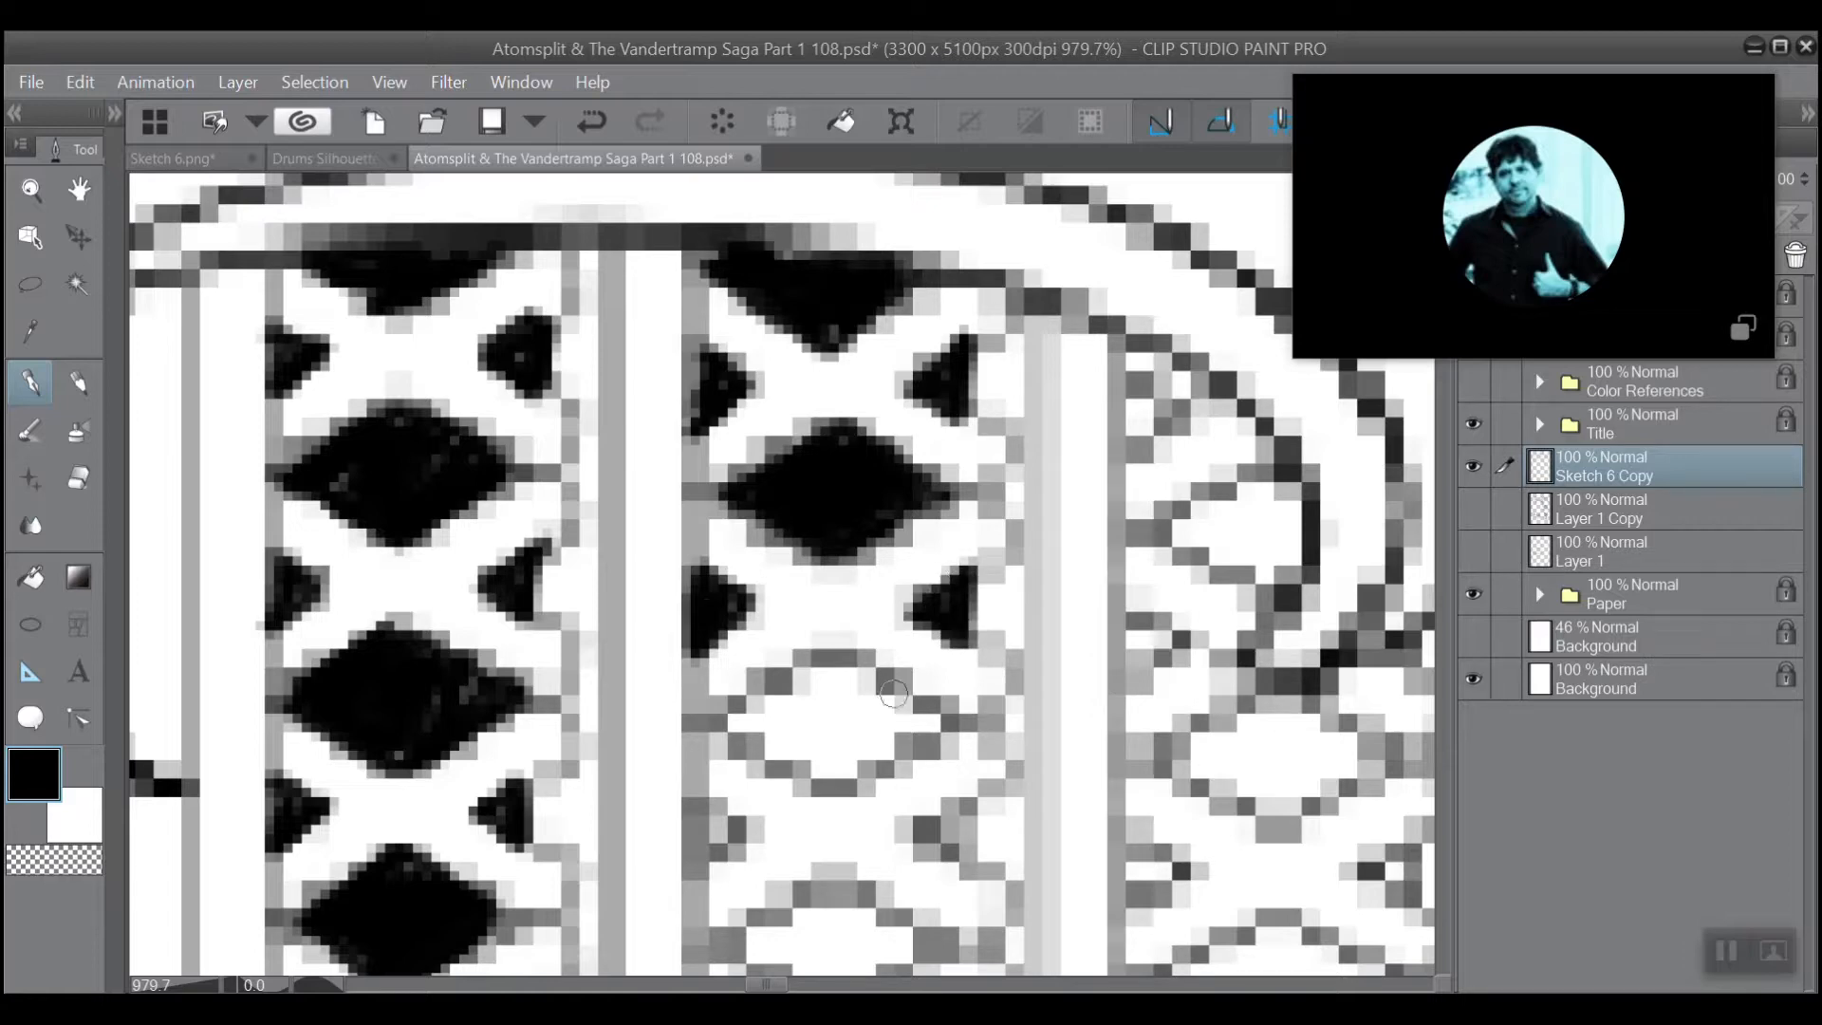
{"action": "mouse_move", "coordinate": [954, 719]}
{"action": "left_mouse_down"}
{"action": "mouse_move", "coordinate": [828, 789]}
{"action": "mouse_move", "coordinate": [724, 723]}
{"action": "mouse_move", "coordinate": [832, 660]}
{"action": "mouse_move", "coordinate": [726, 719]}
{"action": "left_mouse_up"}
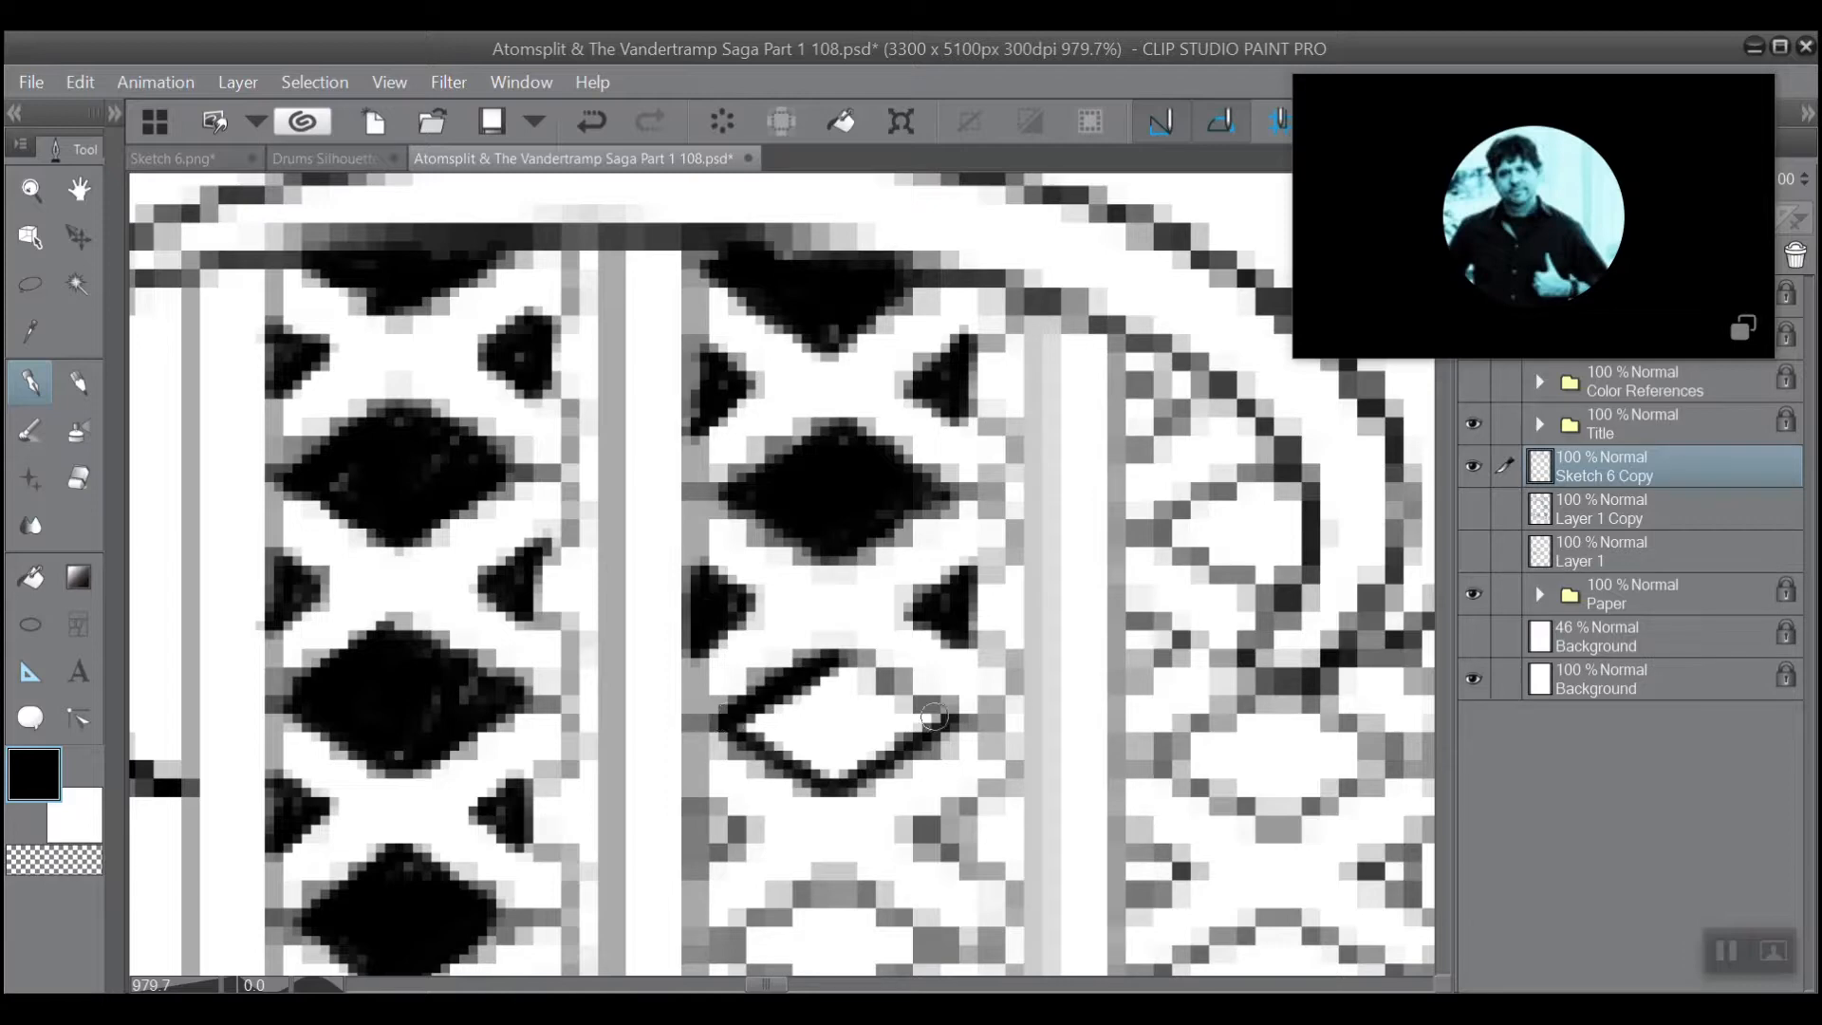
{"action": "mouse_move", "coordinate": [935, 717]}
{"action": "left_mouse_down"}
{"action": "mouse_move", "coordinate": [845, 655]}
{"action": "mouse_move", "coordinate": [745, 716]}
{"action": "mouse_move", "coordinate": [854, 691]}
{"action": "mouse_move", "coordinate": [835, 726]}
{"action": "mouse_move", "coordinate": [887, 716]}
{"action": "mouse_move", "coordinate": [810, 762]}
{"action": "mouse_move", "coordinate": [911, 726]}
{"action": "mouse_move", "coordinate": [850, 767]}
{"action": "mouse_move", "coordinate": [887, 688]}
{"action": "mouse_move", "coordinate": [919, 715]}
{"action": "mouse_move", "coordinate": [816, 769]}
{"action": "mouse_move", "coordinate": [755, 738]}
{"action": "mouse_move", "coordinate": [820, 687]}
{"action": "left_mouse_up"}
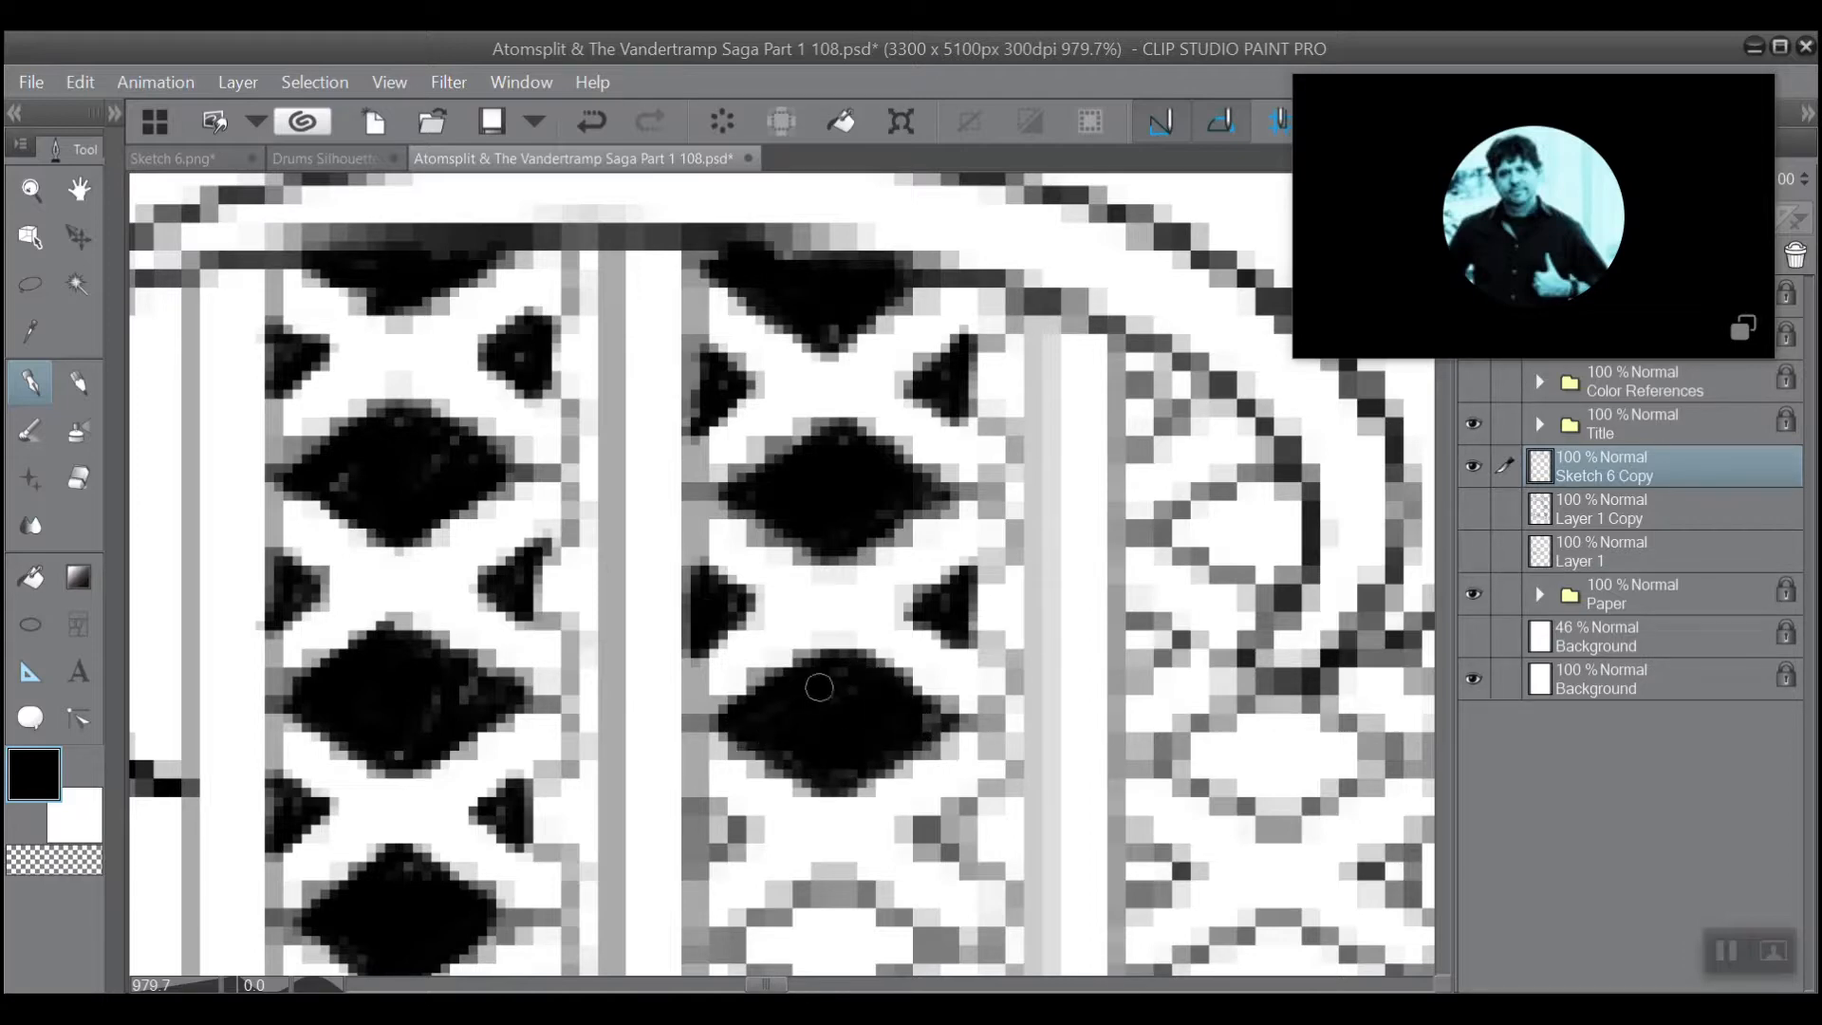
Fill the third pair of side triangles and the third full diamond of the second lattice column with black.
{"action": "scroll", "coordinate": [874, 631], "scroll_direction": "down", "scroll_amount": 5}
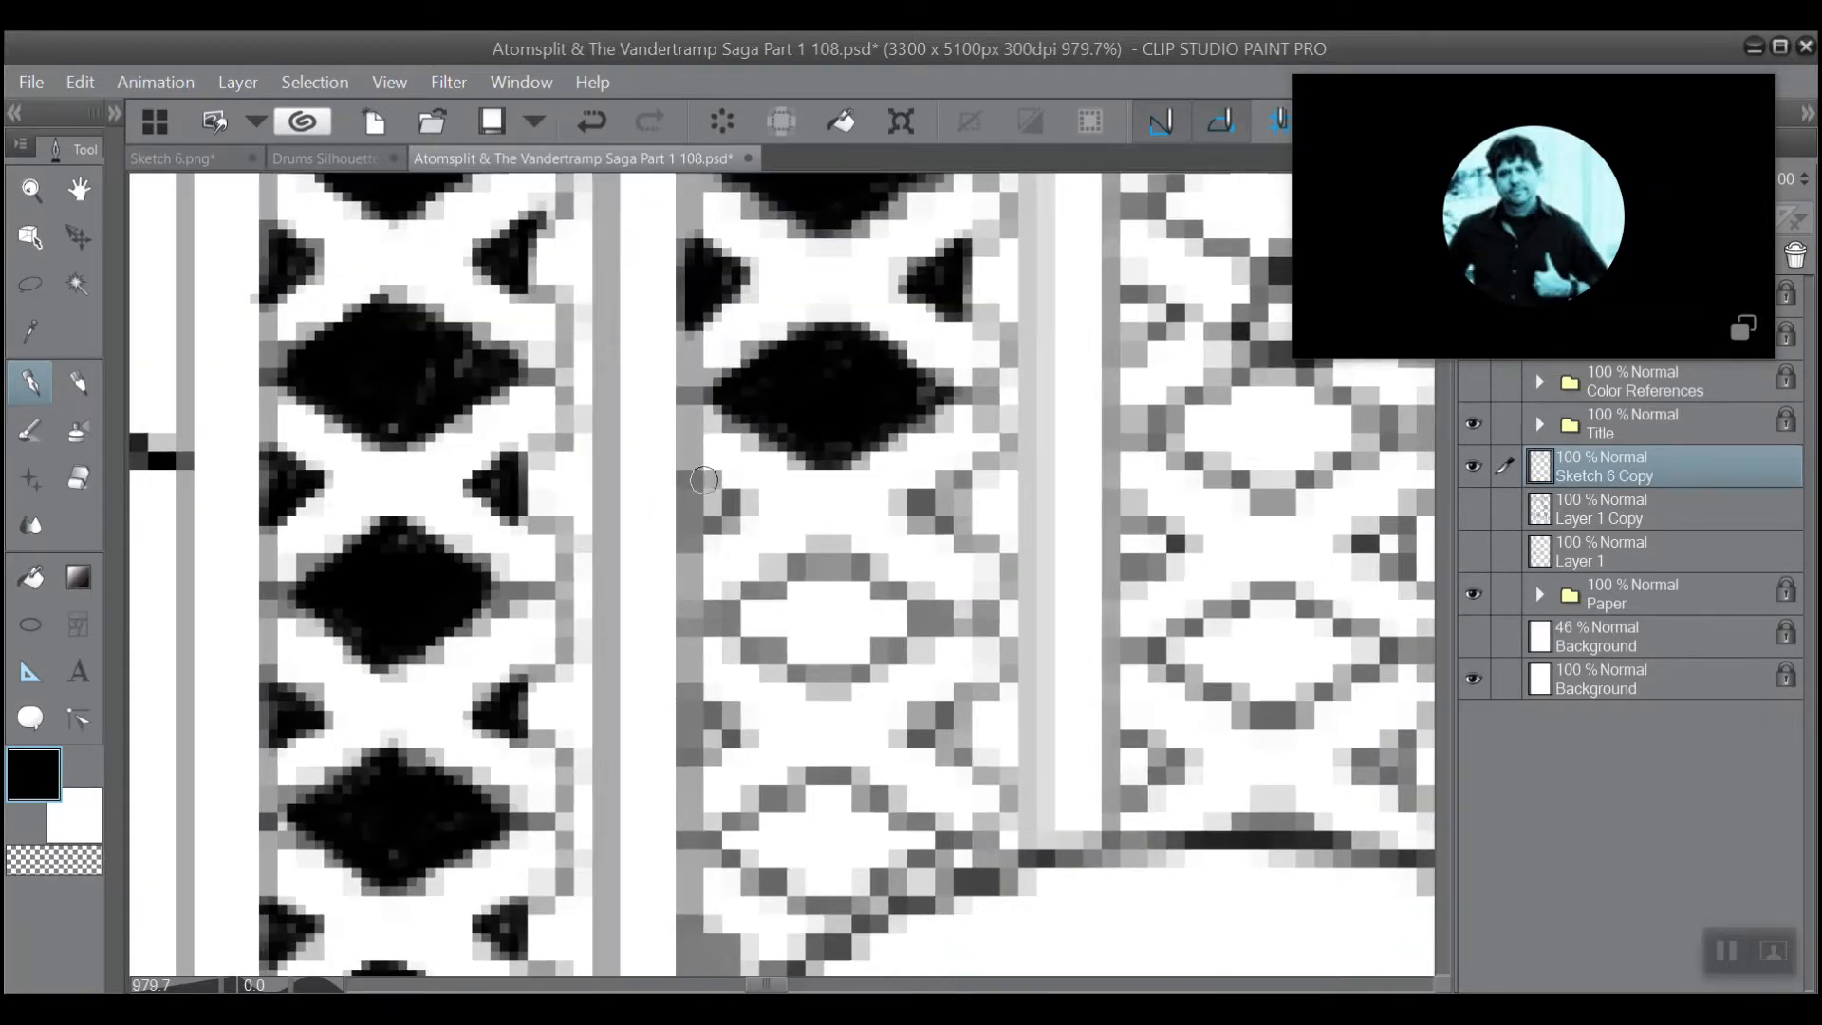
{"action": "mouse_move", "coordinate": [713, 483]}
{"action": "left_mouse_down"}
{"action": "mouse_move", "coordinate": [736, 518]}
{"action": "mouse_move", "coordinate": [688, 546]}
{"action": "mouse_move", "coordinate": [706, 502]}
{"action": "left_mouse_up"}
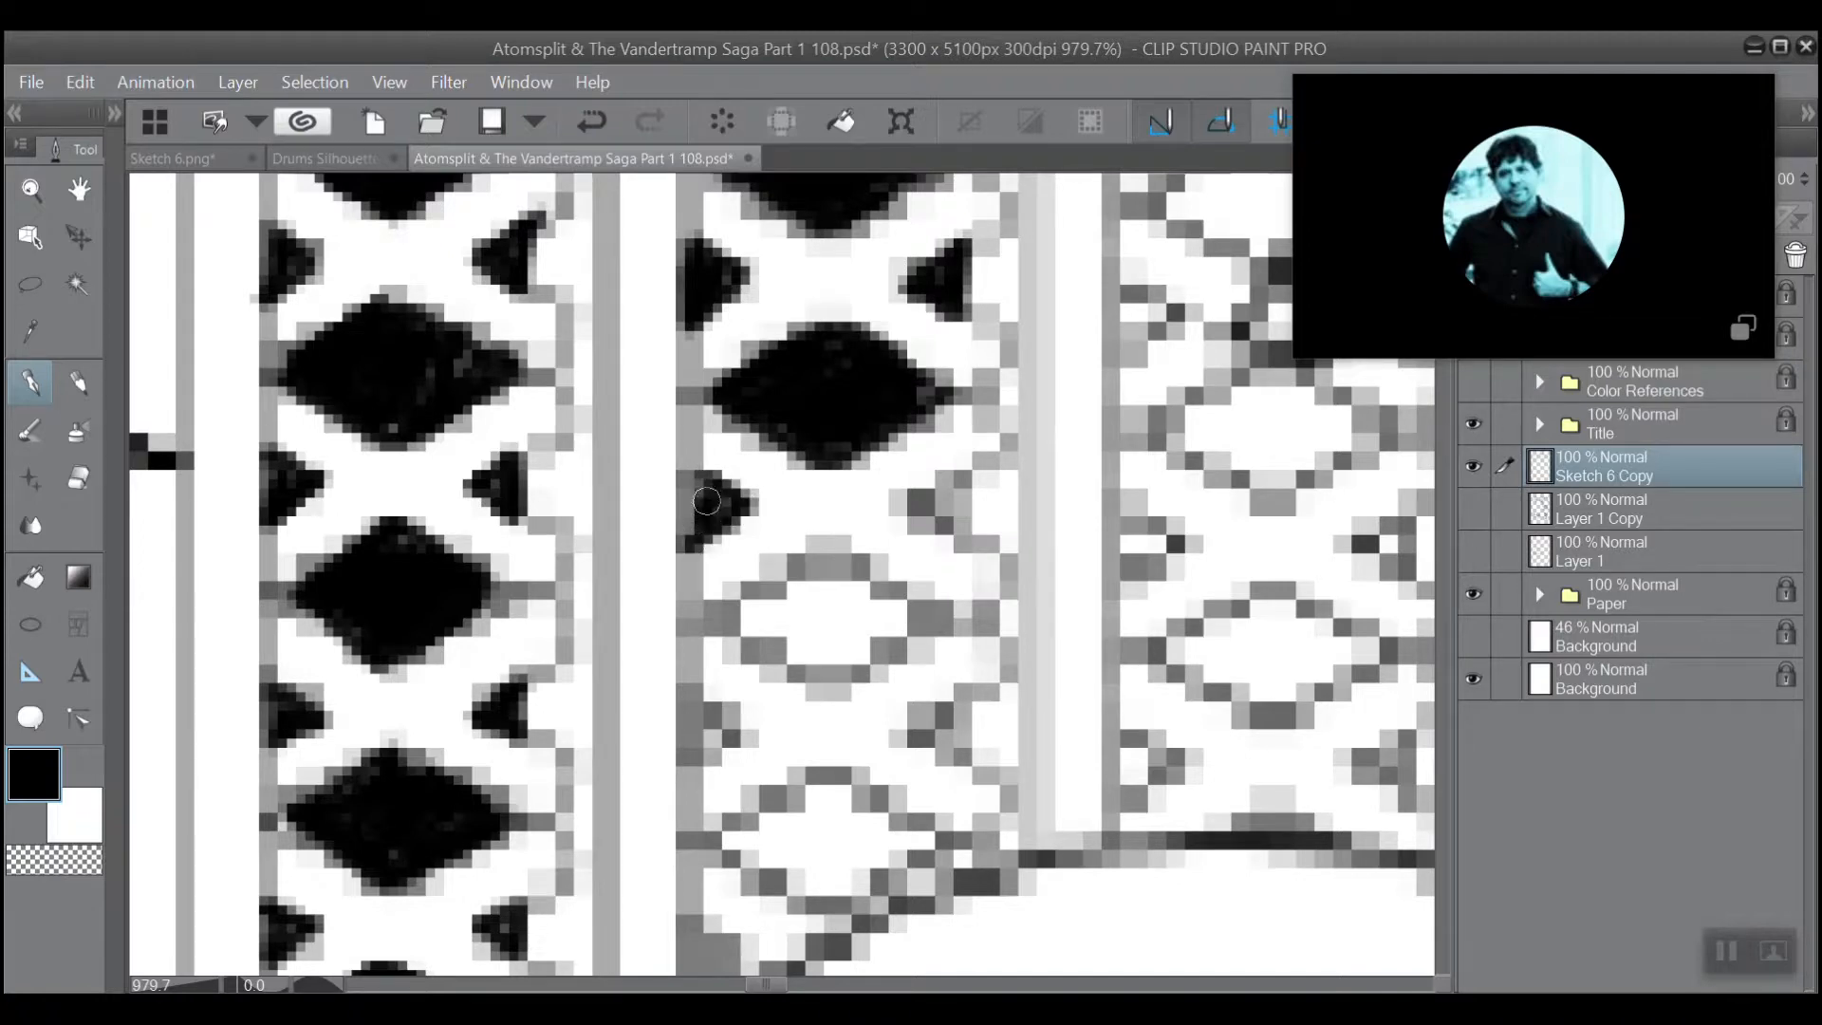
{"action": "mouse_move", "coordinate": [961, 483]}
{"action": "left_mouse_down"}
{"action": "mouse_move", "coordinate": [957, 536]}
{"action": "mouse_move", "coordinate": [907, 507]}
{"action": "mouse_move", "coordinate": [966, 472]}
{"action": "mouse_move", "coordinate": [935, 510]}
{"action": "mouse_move", "coordinate": [959, 474]}
{"action": "mouse_move", "coordinate": [915, 503]}
{"action": "left_mouse_up"}
{"action": "mouse_move", "coordinate": [913, 608]}
{"action": "left_mouse_down"}
{"action": "mouse_move", "coordinate": [835, 666]}
{"action": "mouse_move", "coordinate": [729, 622]}
{"action": "mouse_move", "coordinate": [833, 551]}
{"action": "mouse_move", "coordinate": [901, 596]}
{"action": "mouse_move", "coordinate": [883, 589]}
{"action": "mouse_move", "coordinate": [841, 655]}
{"action": "mouse_move", "coordinate": [824, 581]}
{"action": "mouse_move", "coordinate": [796, 571]}
{"action": "mouse_move", "coordinate": [755, 626]}
{"action": "mouse_move", "coordinate": [826, 685]}
{"action": "mouse_move", "coordinate": [902, 613]}
{"action": "left_mouse_up"}
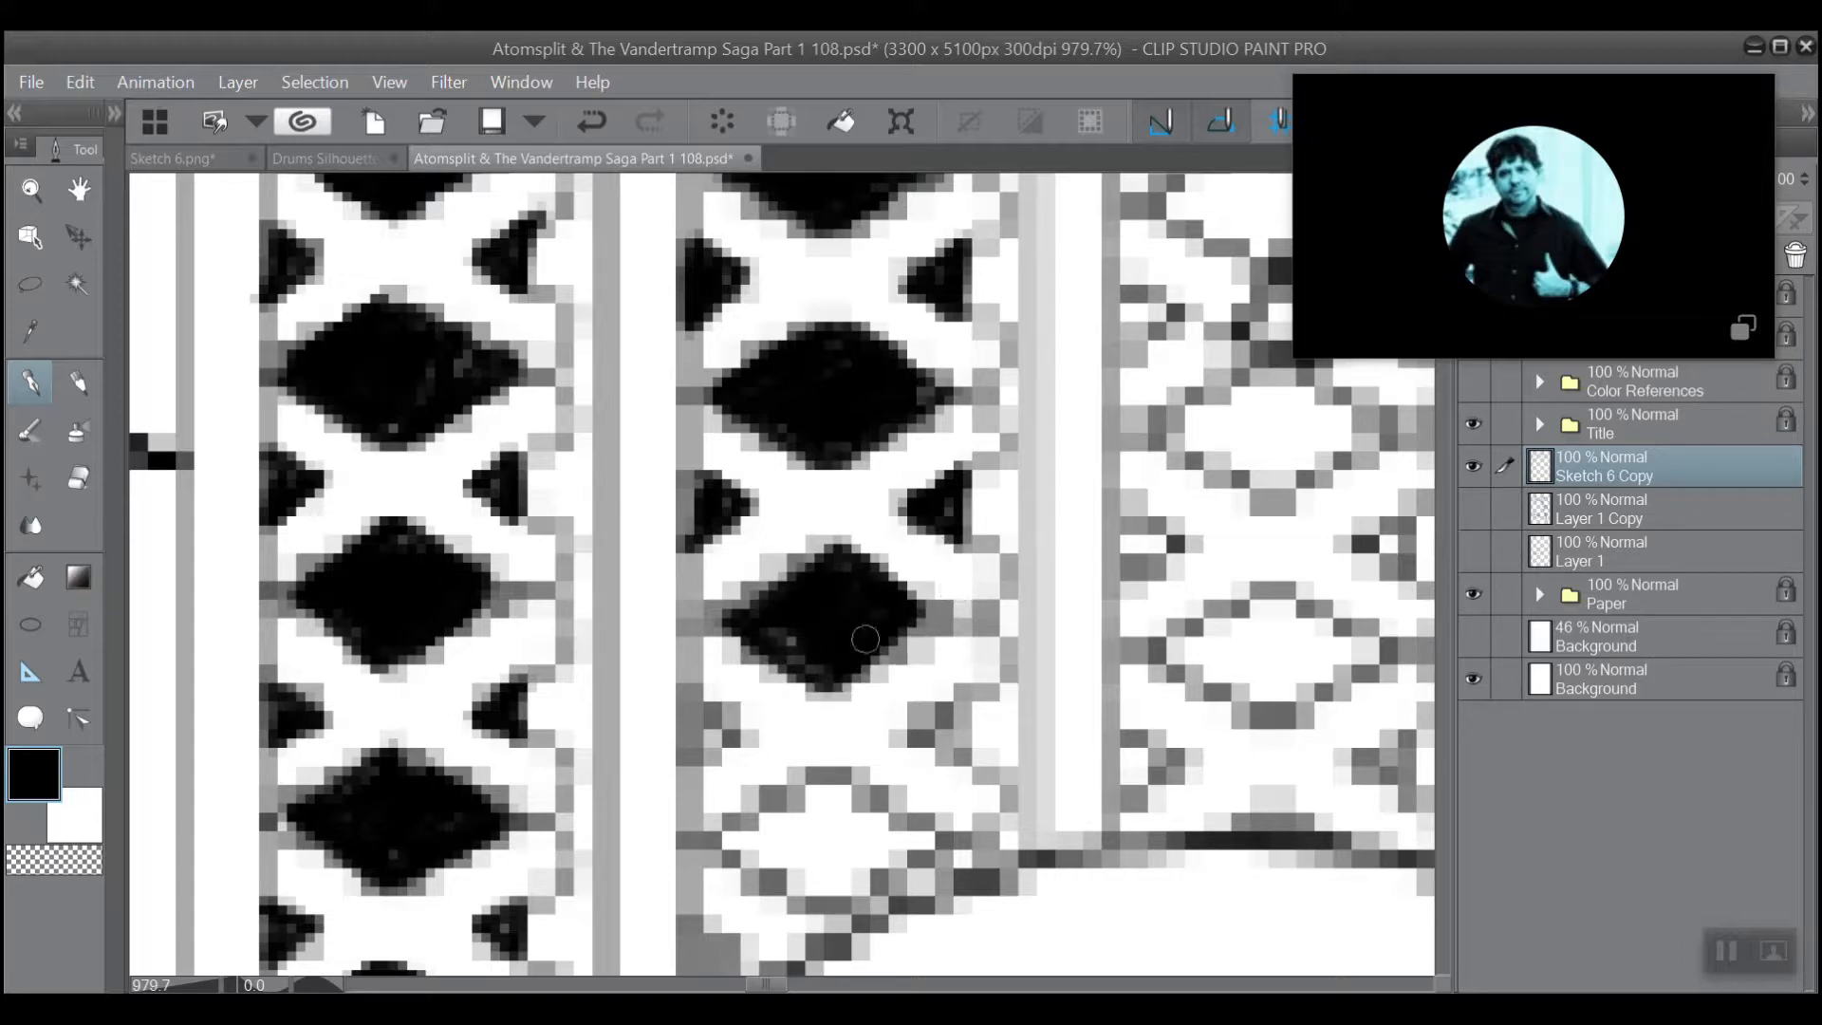
Fill the fourth pair of side triangles and the fourth full diamond of the second lattice column with black.
{"action": "mouse_move", "coordinate": [958, 694]}
{"action": "left_mouse_down"}
{"action": "mouse_move", "coordinate": [906, 731]}
{"action": "mouse_move", "coordinate": [939, 759]}
{"action": "mouse_move", "coordinate": [959, 707]}
{"action": "mouse_move", "coordinate": [940, 737]}
{"action": "left_mouse_up"}
{"action": "mouse_move", "coordinate": [702, 710]}
{"action": "left_mouse_down"}
{"action": "mouse_move", "coordinate": [731, 731]}
{"action": "mouse_move", "coordinate": [695, 774]}
{"action": "mouse_move", "coordinate": [718, 739]}
{"action": "left_mouse_up"}
{"action": "mouse_move", "coordinate": [712, 739]}
{"action": "left_mouse_down"}
{"action": "mouse_move", "coordinate": [702, 717]}
{"action": "mouse_move", "coordinate": [726, 735]}
{"action": "left_mouse_up"}
{"action": "mouse_move", "coordinate": [835, 778]}
{"action": "left_mouse_down"}
{"action": "mouse_move", "coordinate": [740, 844]}
{"action": "mouse_move", "coordinate": [854, 788]}
{"action": "mouse_move", "coordinate": [759, 864]}
{"action": "mouse_move", "coordinate": [854, 826]}
{"action": "mouse_move", "coordinate": [862, 876]}
{"action": "mouse_move", "coordinate": [916, 835]}
{"action": "mouse_move", "coordinate": [850, 788]}
{"action": "mouse_move", "coordinate": [830, 887]}
{"action": "mouse_move", "coordinate": [775, 871]}
{"action": "mouse_move", "coordinate": [859, 897]}
{"action": "mouse_move", "coordinate": [887, 859]}
{"action": "mouse_move", "coordinate": [829, 731]}
{"action": "mouse_move", "coordinate": [759, 779]}
{"action": "left_mouse_up"}
Fill the lowest pair of side triangles and the lowest full diamond of the third lattice column with black.
{"action": "scroll", "coordinate": [886, 770], "scroll_direction": "down", "scroll_amount": 2}
{"action": "scroll", "coordinate": [782, 574], "scroll_direction": "down", "scroll_amount": 1}
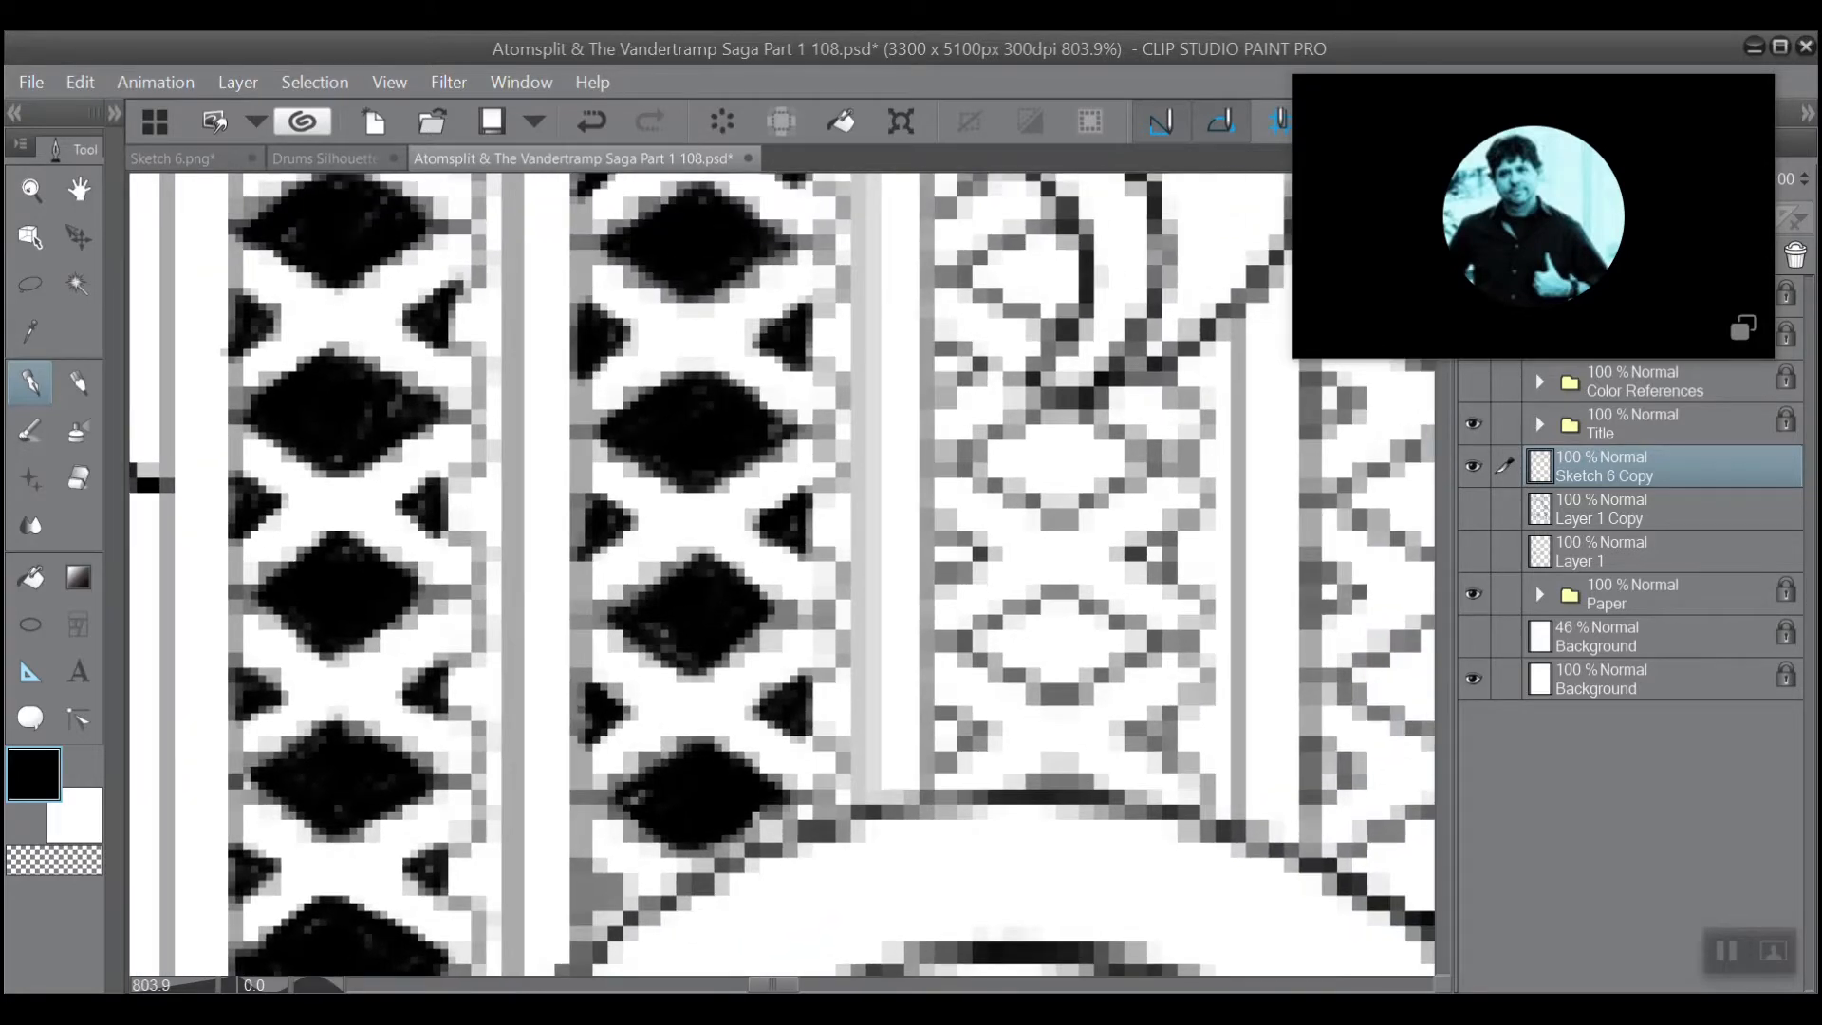
{"action": "left_click_drag", "start_coordinate": [725, 439], "coordinate": [574, 394]}
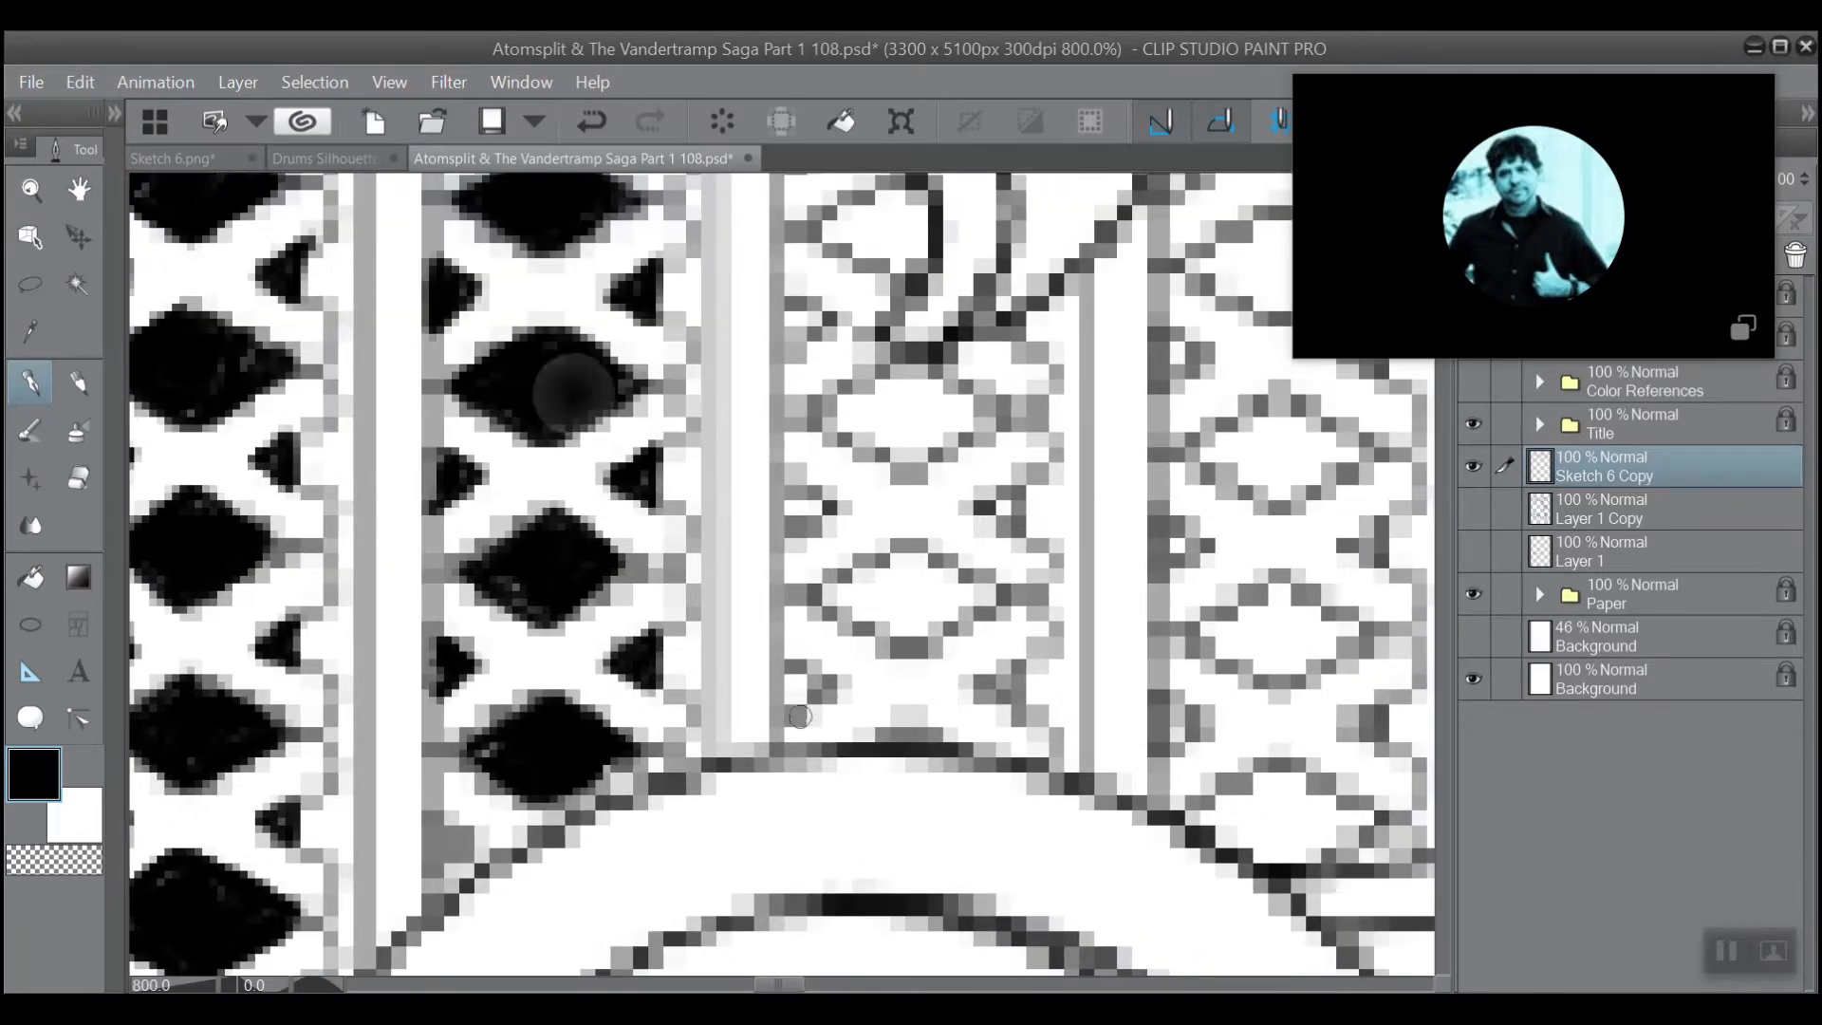
{"action": "mouse_move", "coordinate": [782, 723]}
{"action": "left_mouse_down"}
{"action": "mouse_move", "coordinate": [830, 685]}
{"action": "mouse_move", "coordinate": [786, 663]}
{"action": "mouse_move", "coordinate": [806, 681]}
{"action": "left_mouse_up"}
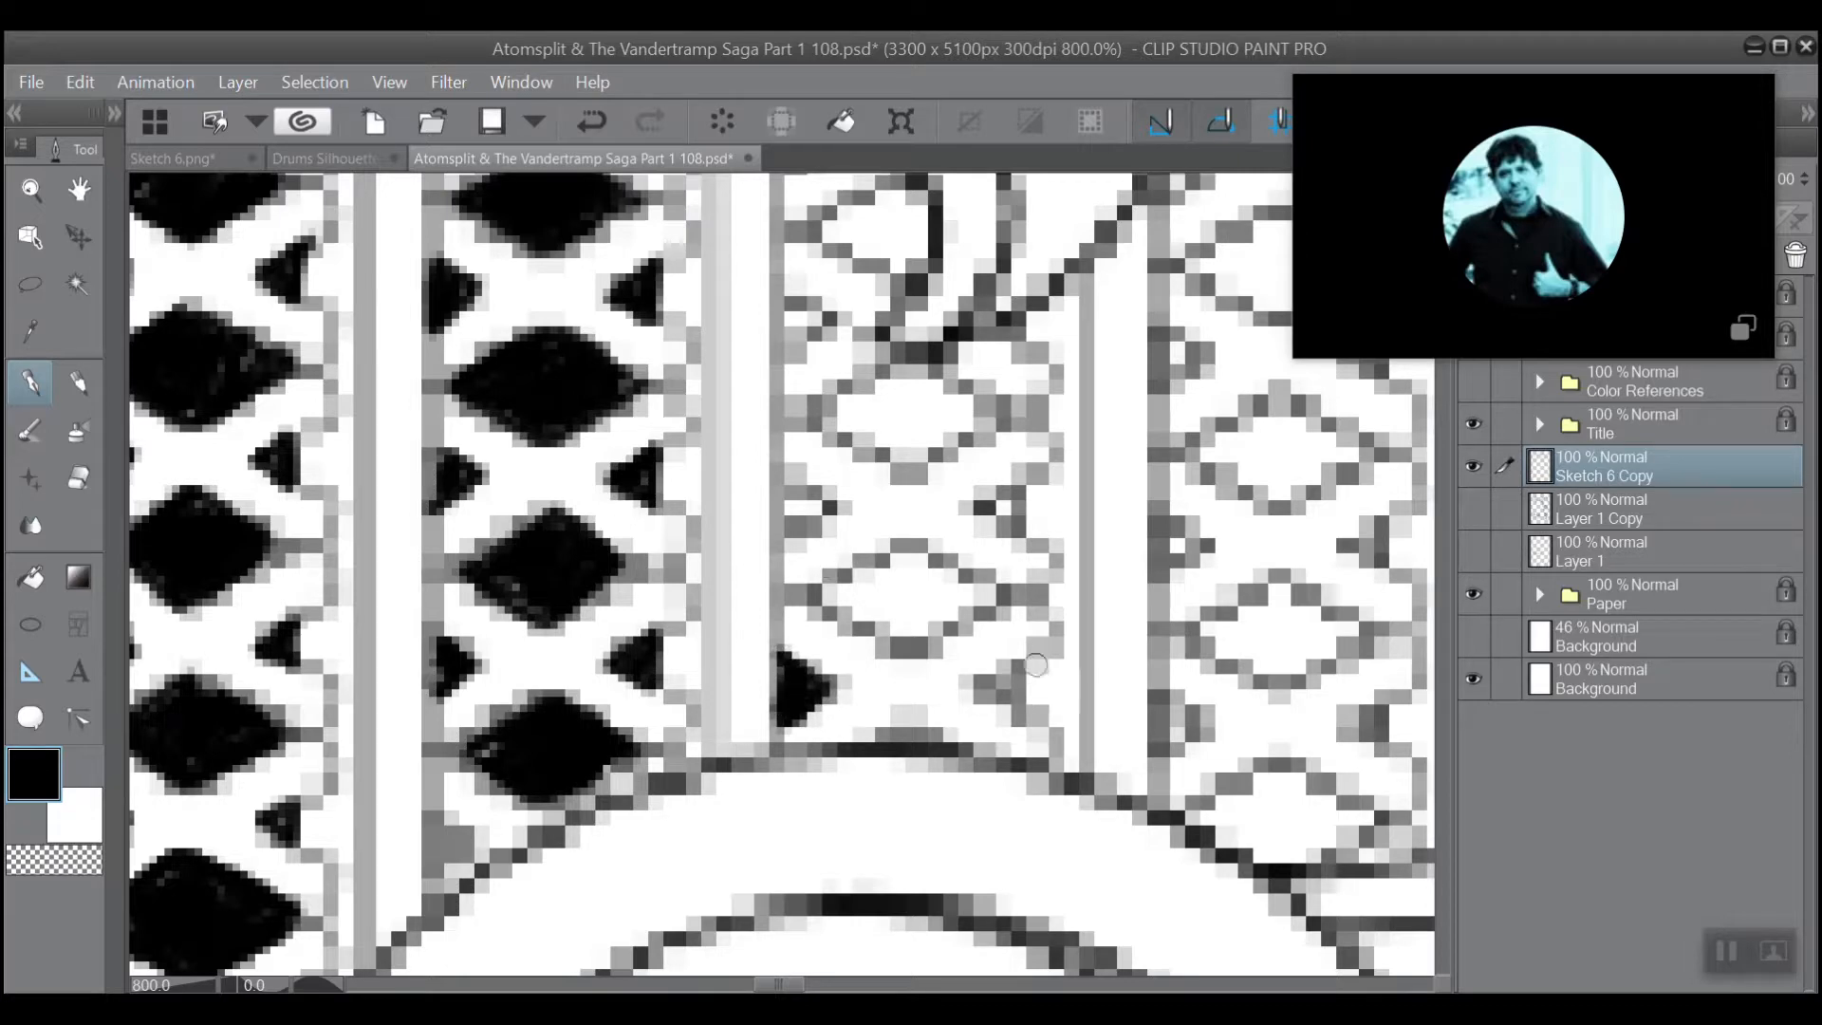
{"action": "mouse_move", "coordinate": [1017, 664]}
{"action": "left_mouse_down"}
{"action": "mouse_move", "coordinate": [1019, 710]}
{"action": "mouse_move", "coordinate": [988, 692]}
{"action": "mouse_move", "coordinate": [1018, 665]}
{"action": "mouse_move", "coordinate": [997, 679]}
{"action": "left_mouse_up"}
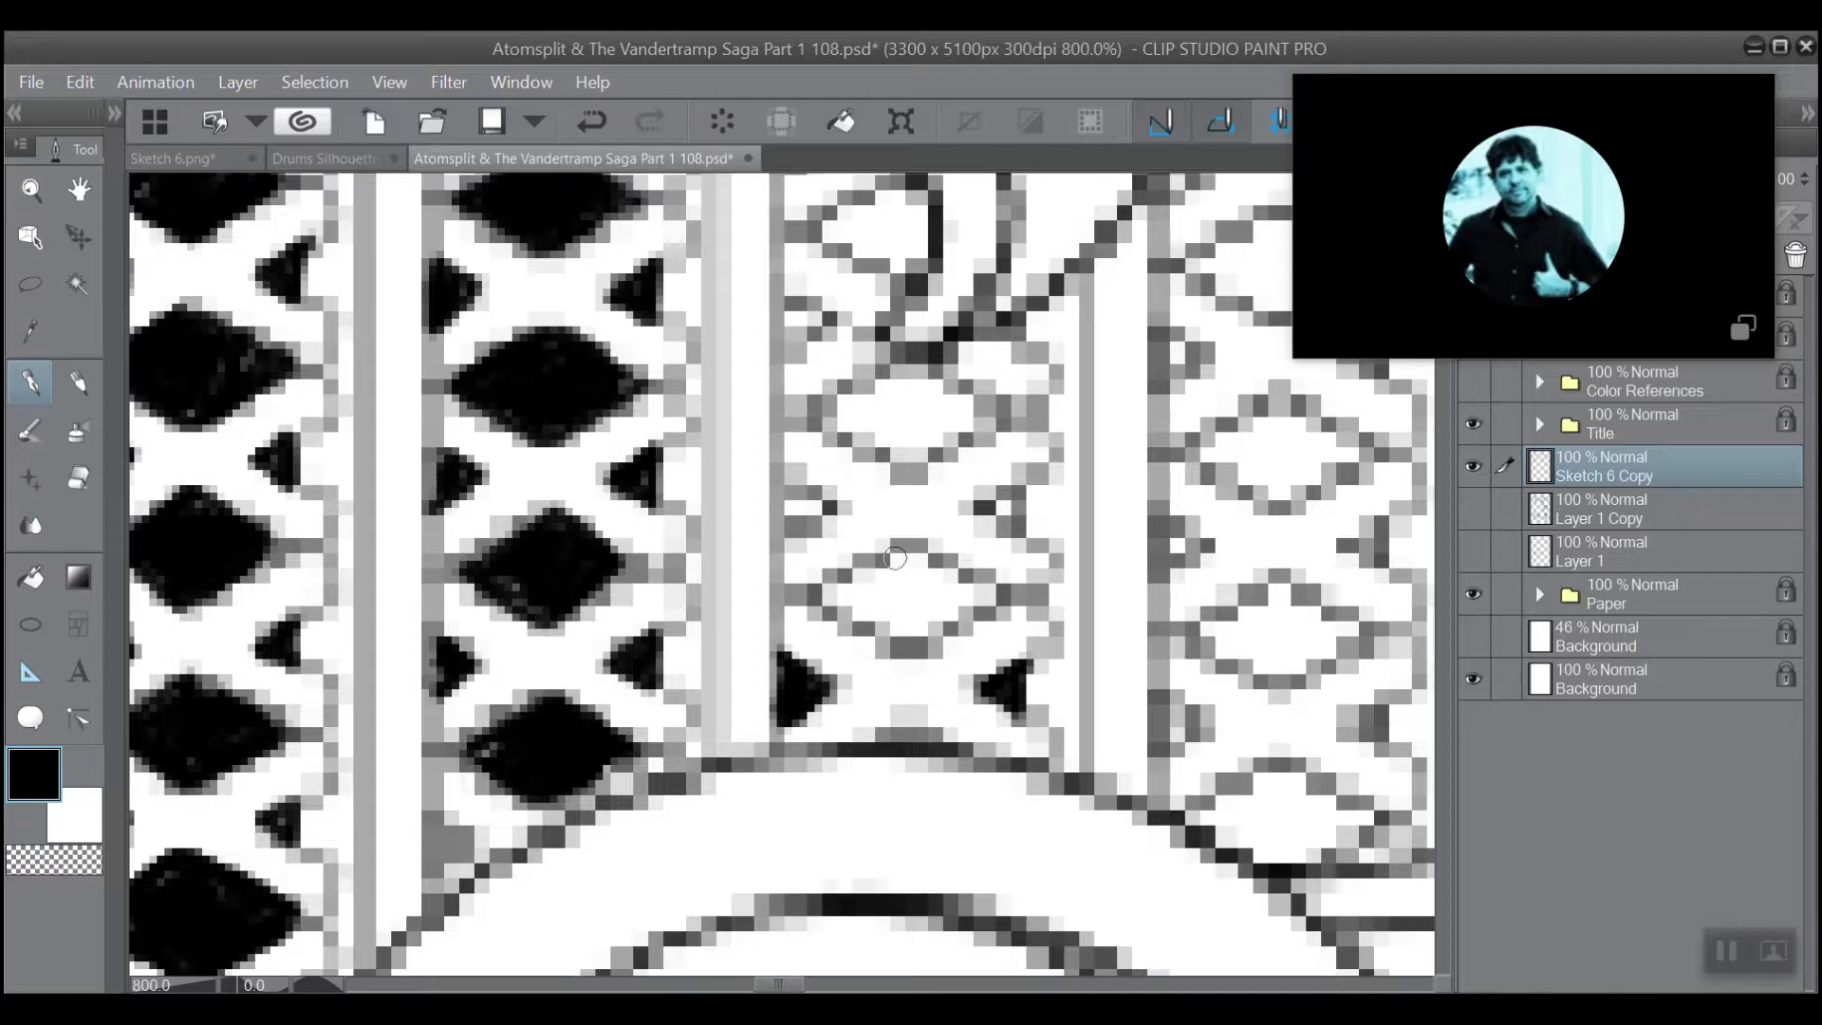
{"action": "mouse_move", "coordinate": [916, 543]}
{"action": "left_mouse_down"}
{"action": "mouse_move", "coordinate": [822, 598]}
{"action": "mouse_move", "coordinate": [912, 654]}
{"action": "mouse_move", "coordinate": [998, 596]}
{"action": "mouse_move", "coordinate": [916, 536]}
{"action": "mouse_move", "coordinate": [842, 584]}
{"action": "mouse_move", "coordinate": [928, 546]}
{"action": "mouse_move", "coordinate": [838, 598]}
{"action": "mouse_move", "coordinate": [900, 567]}
{"action": "mouse_move", "coordinate": [845, 613]}
{"action": "mouse_move", "coordinate": [940, 557]}
{"action": "mouse_move", "coordinate": [890, 617]}
{"action": "mouse_move", "coordinate": [963, 571]}
{"action": "mouse_move", "coordinate": [891, 633]}
{"action": "mouse_move", "coordinate": [966, 580]}
{"action": "mouse_move", "coordinate": [905, 644]}
{"action": "mouse_move", "coordinate": [954, 607]}
{"action": "left_mouse_up"}
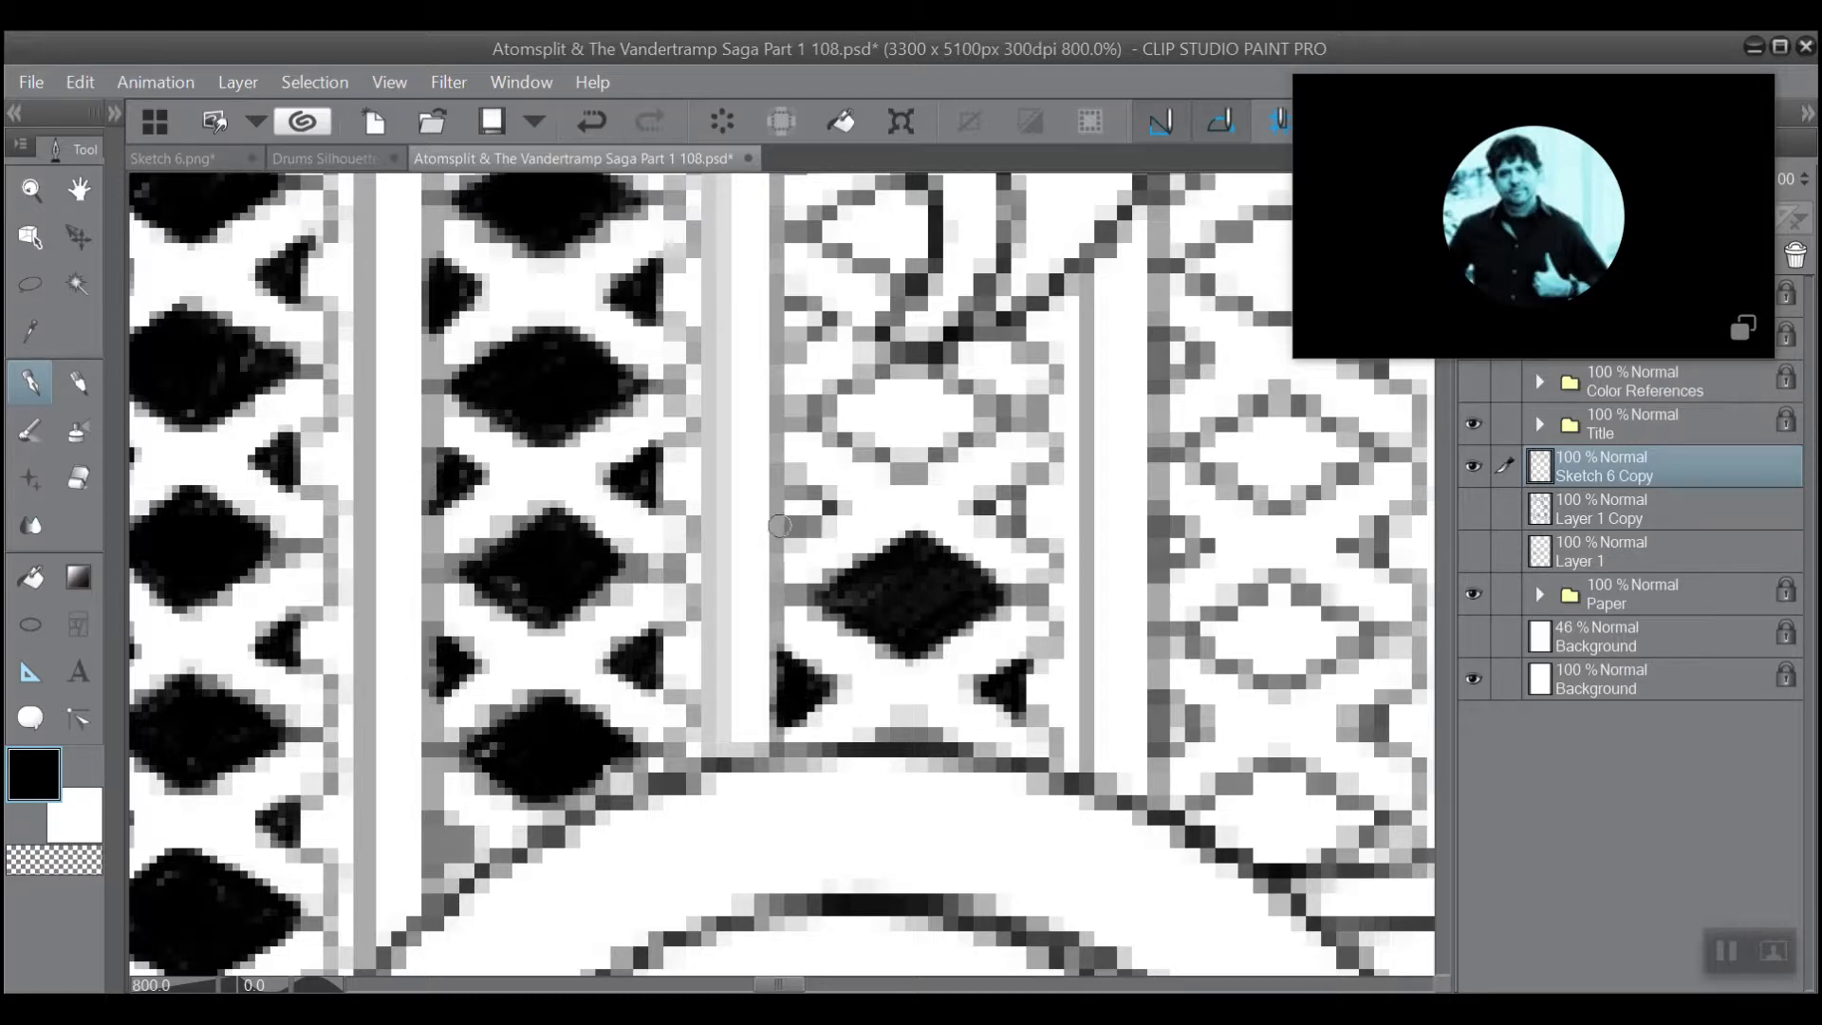
Fill the next pair of side triangles up the third lattice column and the diamond above them with black.
{"action": "mouse_move", "coordinate": [780, 525]}
{"action": "left_mouse_down"}
{"action": "mouse_move", "coordinate": [820, 511]}
{"action": "mouse_move", "coordinate": [777, 543]}
{"action": "mouse_move", "coordinate": [780, 474]}
{"action": "mouse_move", "coordinate": [778, 505]}
{"action": "mouse_move", "coordinate": [817, 484]}
{"action": "left_mouse_up"}
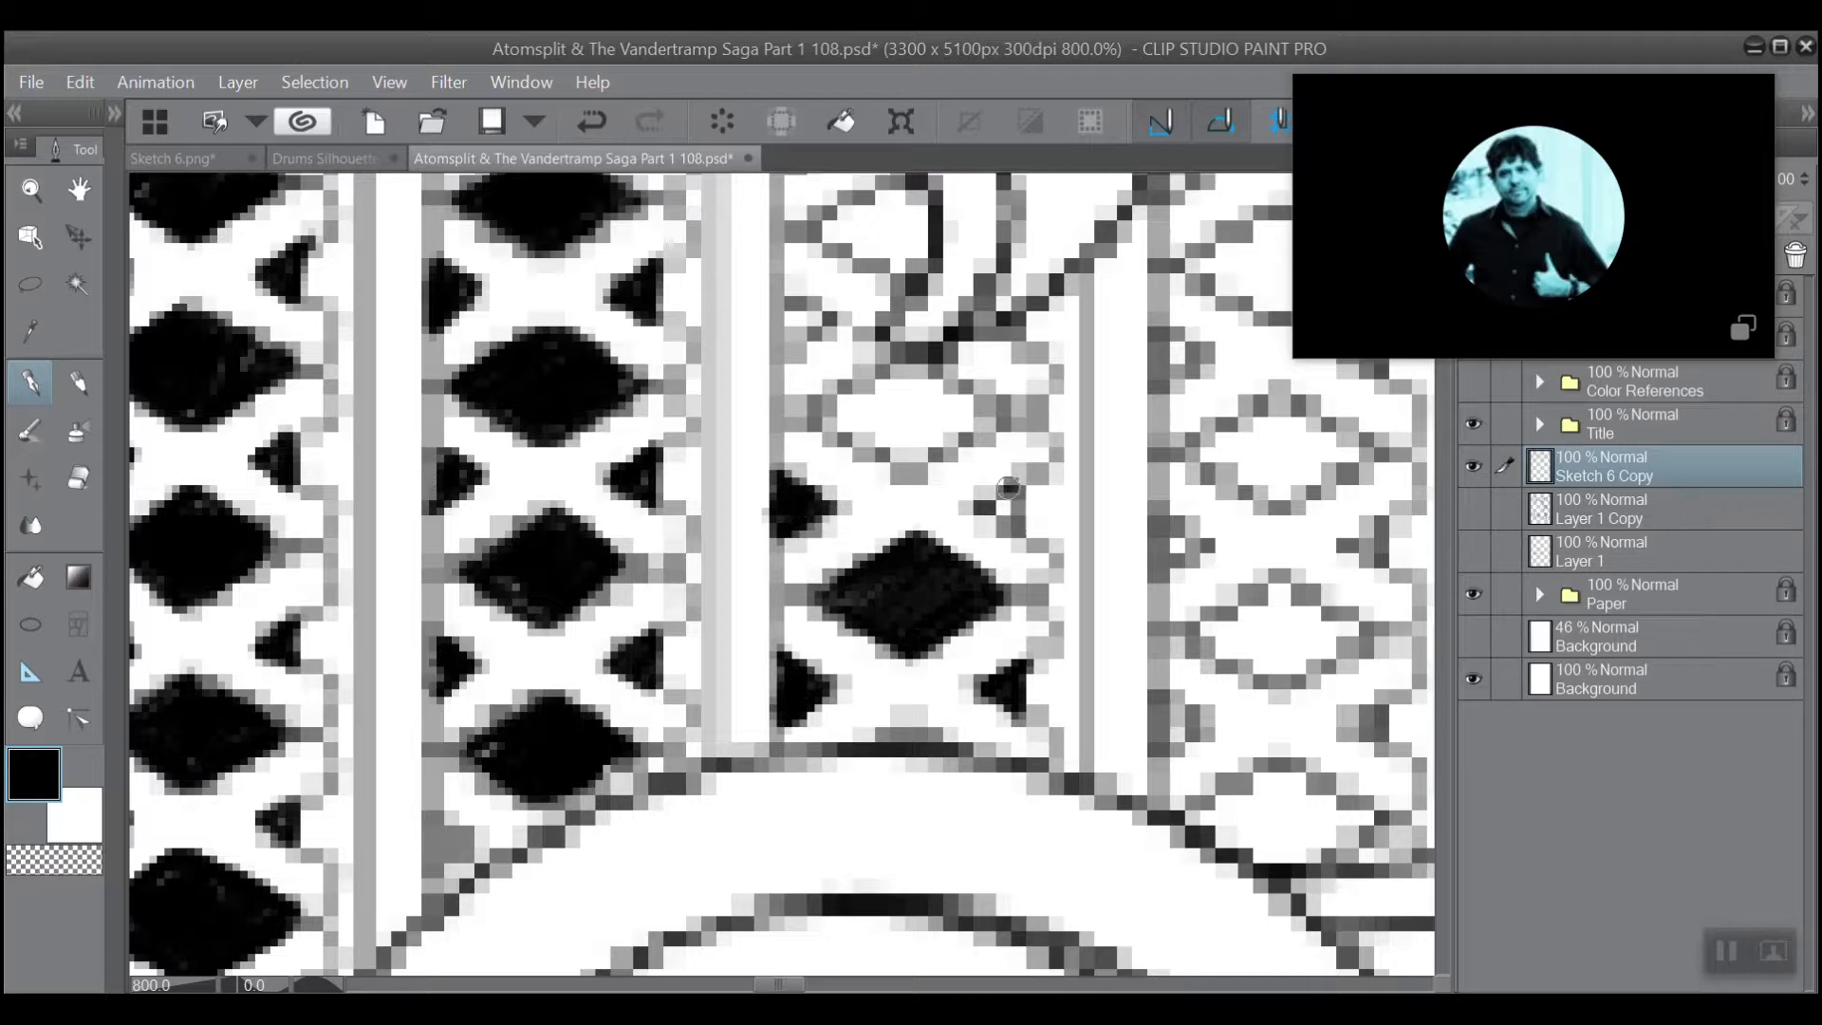
{"action": "mouse_move", "coordinate": [1009, 487]}
{"action": "left_mouse_down"}
{"action": "mouse_move", "coordinate": [978, 517]}
{"action": "mouse_move", "coordinate": [1016, 499]}
{"action": "mouse_move", "coordinate": [998, 513]}
{"action": "left_mouse_up"}
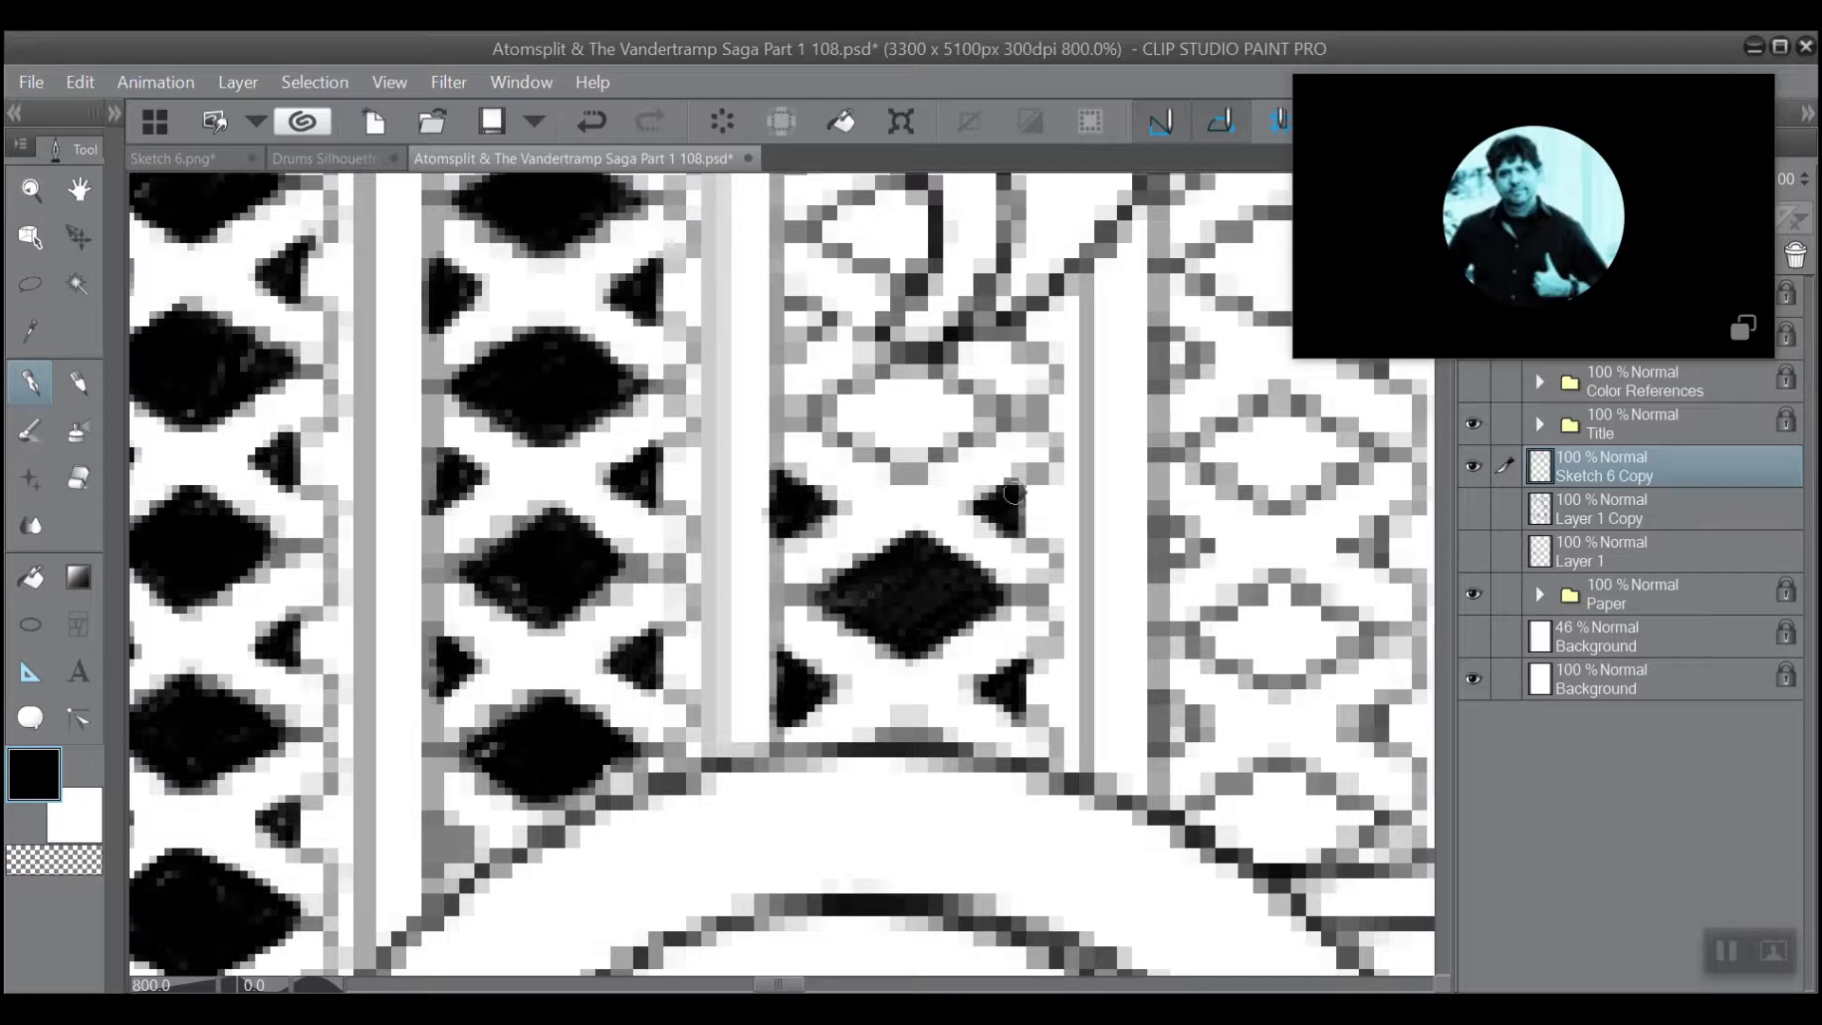
{"action": "mouse_move", "coordinate": [984, 414]}
{"action": "left_mouse_down"}
{"action": "mouse_move", "coordinate": [916, 470]}
{"action": "mouse_move", "coordinate": [835, 403]}
{"action": "mouse_move", "coordinate": [940, 375]}
{"action": "mouse_move", "coordinate": [983, 423]}
{"action": "mouse_move", "coordinate": [928, 461]}
{"action": "mouse_move", "coordinate": [865, 458]}
{"action": "mouse_move", "coordinate": [828, 429]}
{"action": "left_mouse_up"}
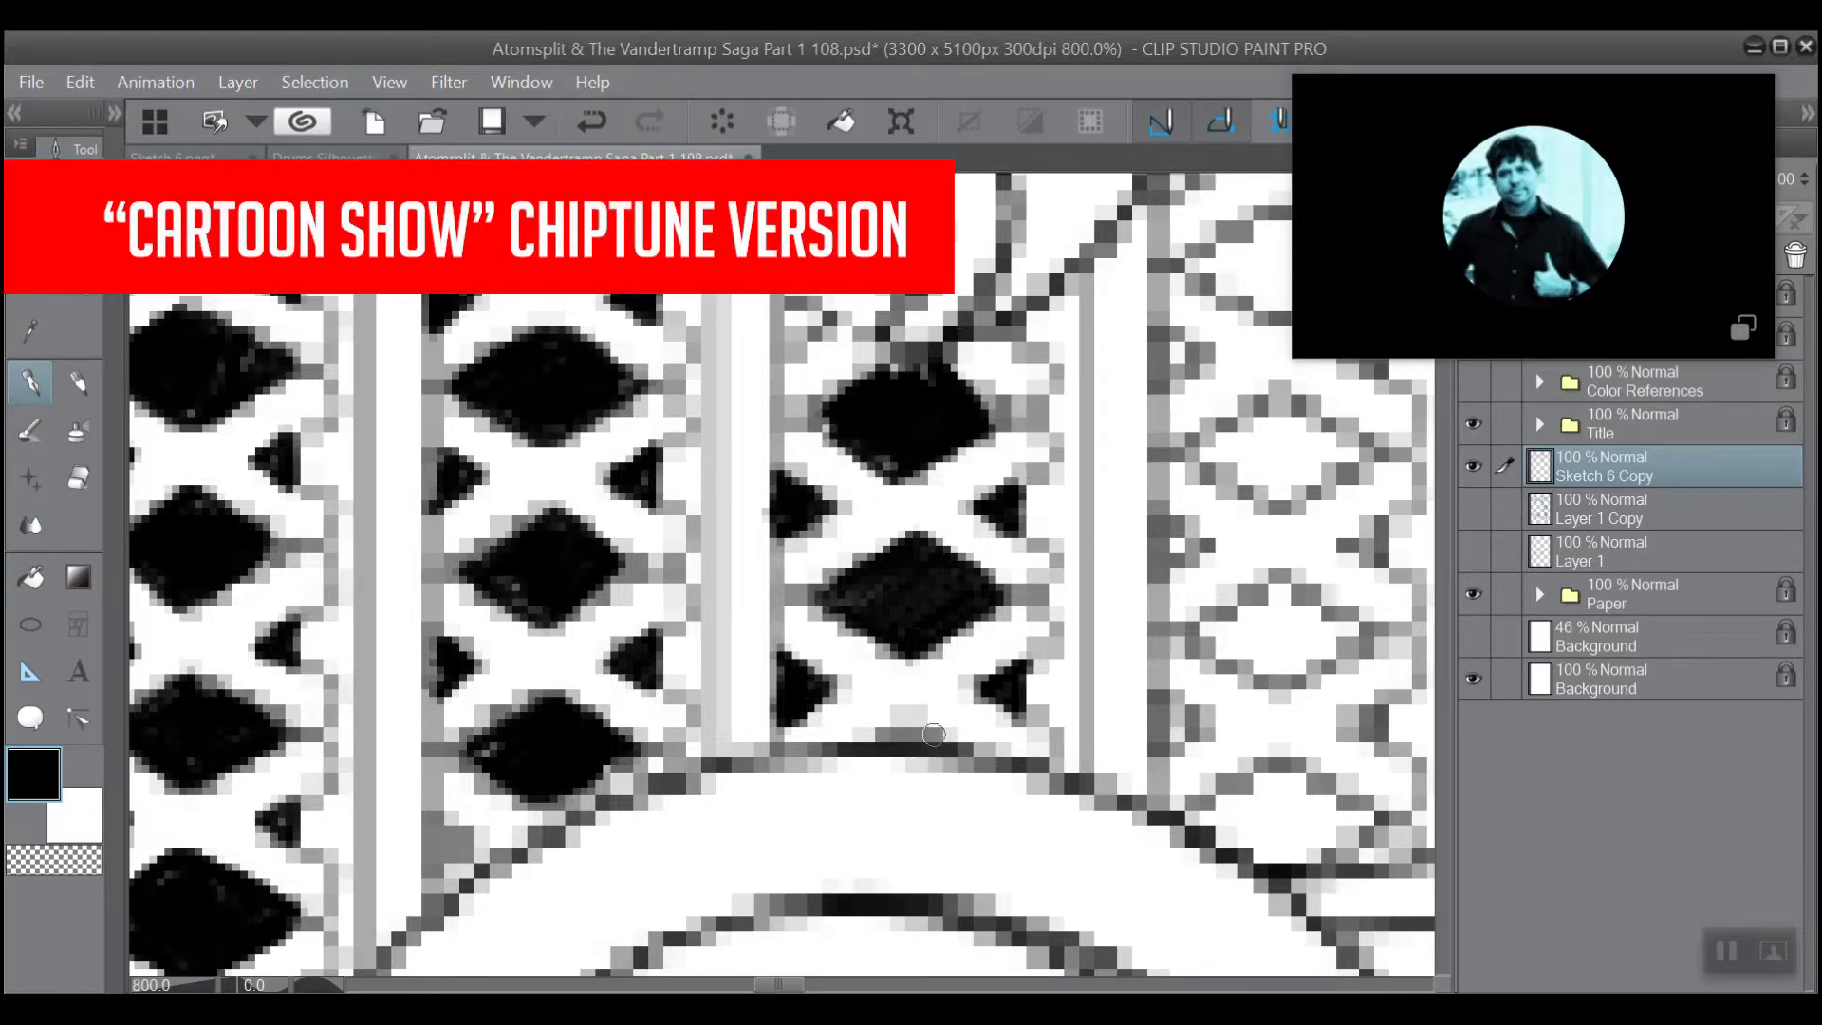
Fill the two upper left side triangles and the cut-off diamond beside the curved band in the third lattice column with black.
{"action": "mouse_move", "coordinate": [930, 737]}
{"action": "left_mouse_down"}
{"action": "mouse_move", "coordinate": [894, 732]}
{"action": "mouse_move", "coordinate": [911, 736]}
{"action": "mouse_move", "coordinate": [962, 940]}
{"action": "left_mouse_up"}
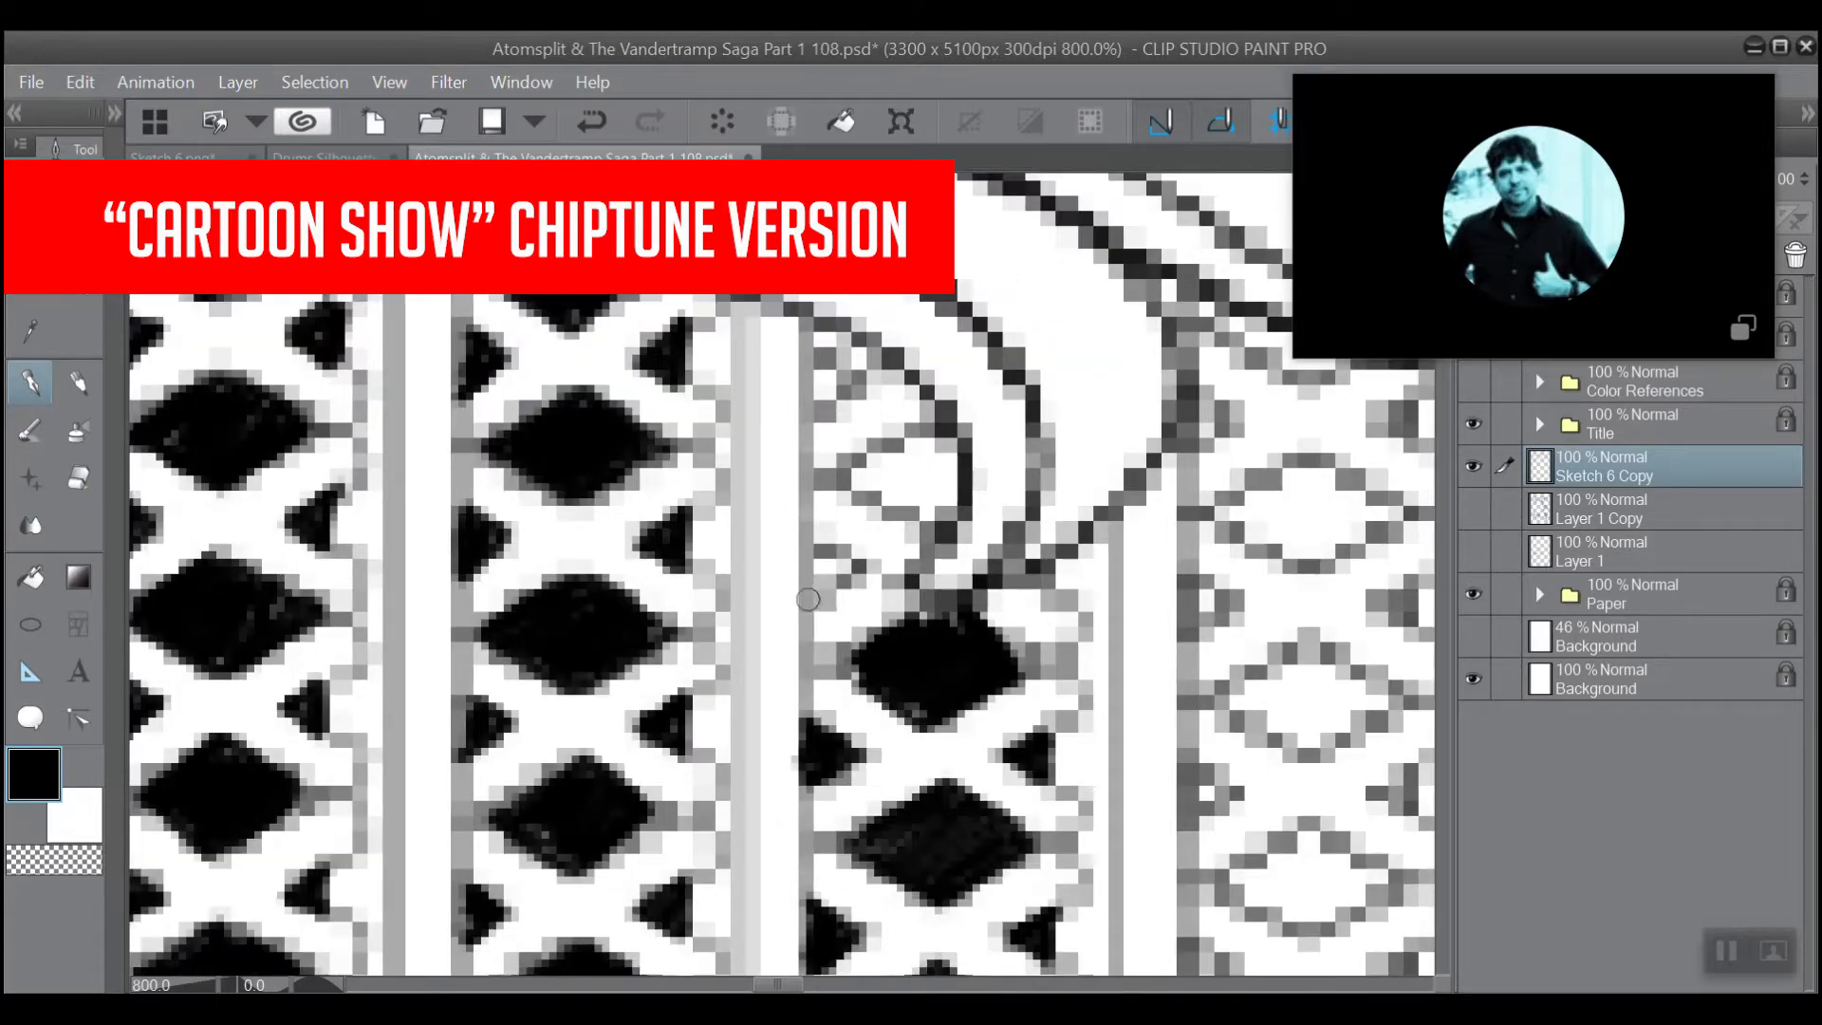
{"action": "mouse_move", "coordinate": [808, 599]}
{"action": "left_mouse_down"}
{"action": "mouse_move", "coordinate": [851, 567]}
{"action": "mouse_move", "coordinate": [813, 545]}
{"action": "mouse_move", "coordinate": [809, 587]}
{"action": "left_mouse_up"}
{"action": "mouse_move", "coordinate": [927, 517]}
{"action": "left_mouse_down"}
{"action": "mouse_move", "coordinate": [848, 481]}
{"action": "mouse_move", "coordinate": [919, 426]}
{"action": "mouse_move", "coordinate": [935, 430]}
{"action": "mouse_move", "coordinate": [881, 486]}
{"action": "mouse_move", "coordinate": [937, 454]}
{"action": "mouse_move", "coordinate": [915, 481]}
{"action": "mouse_move", "coordinate": [942, 462]}
{"action": "mouse_move", "coordinate": [926, 488]}
{"action": "mouse_move", "coordinate": [942, 510]}
{"action": "mouse_move", "coordinate": [954, 452]}
{"action": "mouse_move", "coordinate": [919, 418]}
{"action": "mouse_move", "coordinate": [949, 467]}
{"action": "mouse_move", "coordinate": [913, 494]}
{"action": "mouse_move", "coordinate": [871, 484]}
{"action": "mouse_move", "coordinate": [896, 450]}
{"action": "mouse_move", "coordinate": [957, 433]}
{"action": "mouse_move", "coordinate": [917, 445]}
{"action": "left_mouse_up"}
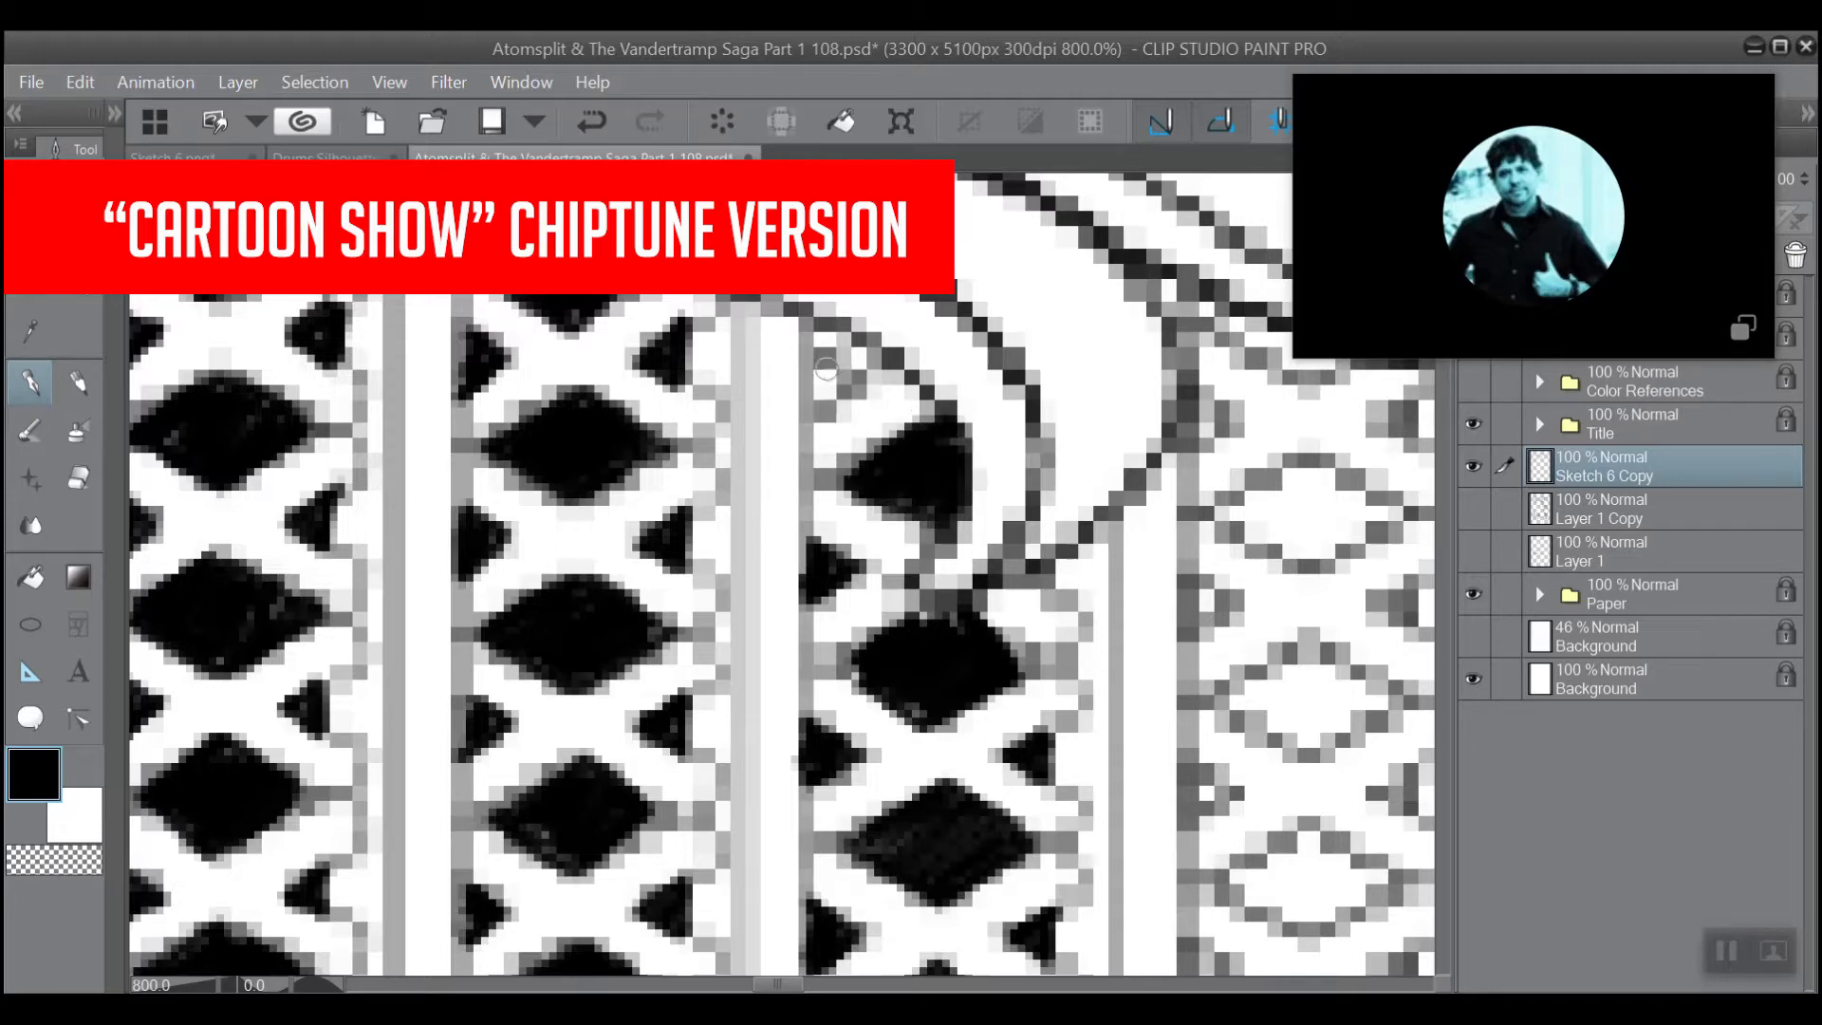
{"action": "mouse_move", "coordinate": [814, 359]}
{"action": "left_mouse_down"}
{"action": "mouse_move", "coordinate": [835, 384]}
{"action": "mouse_move", "coordinate": [821, 408]}
{"action": "mouse_move", "coordinate": [814, 386]}
{"action": "mouse_move", "coordinate": [845, 389]}
{"action": "mouse_move", "coordinate": [820, 405]}
{"action": "left_mouse_up"}
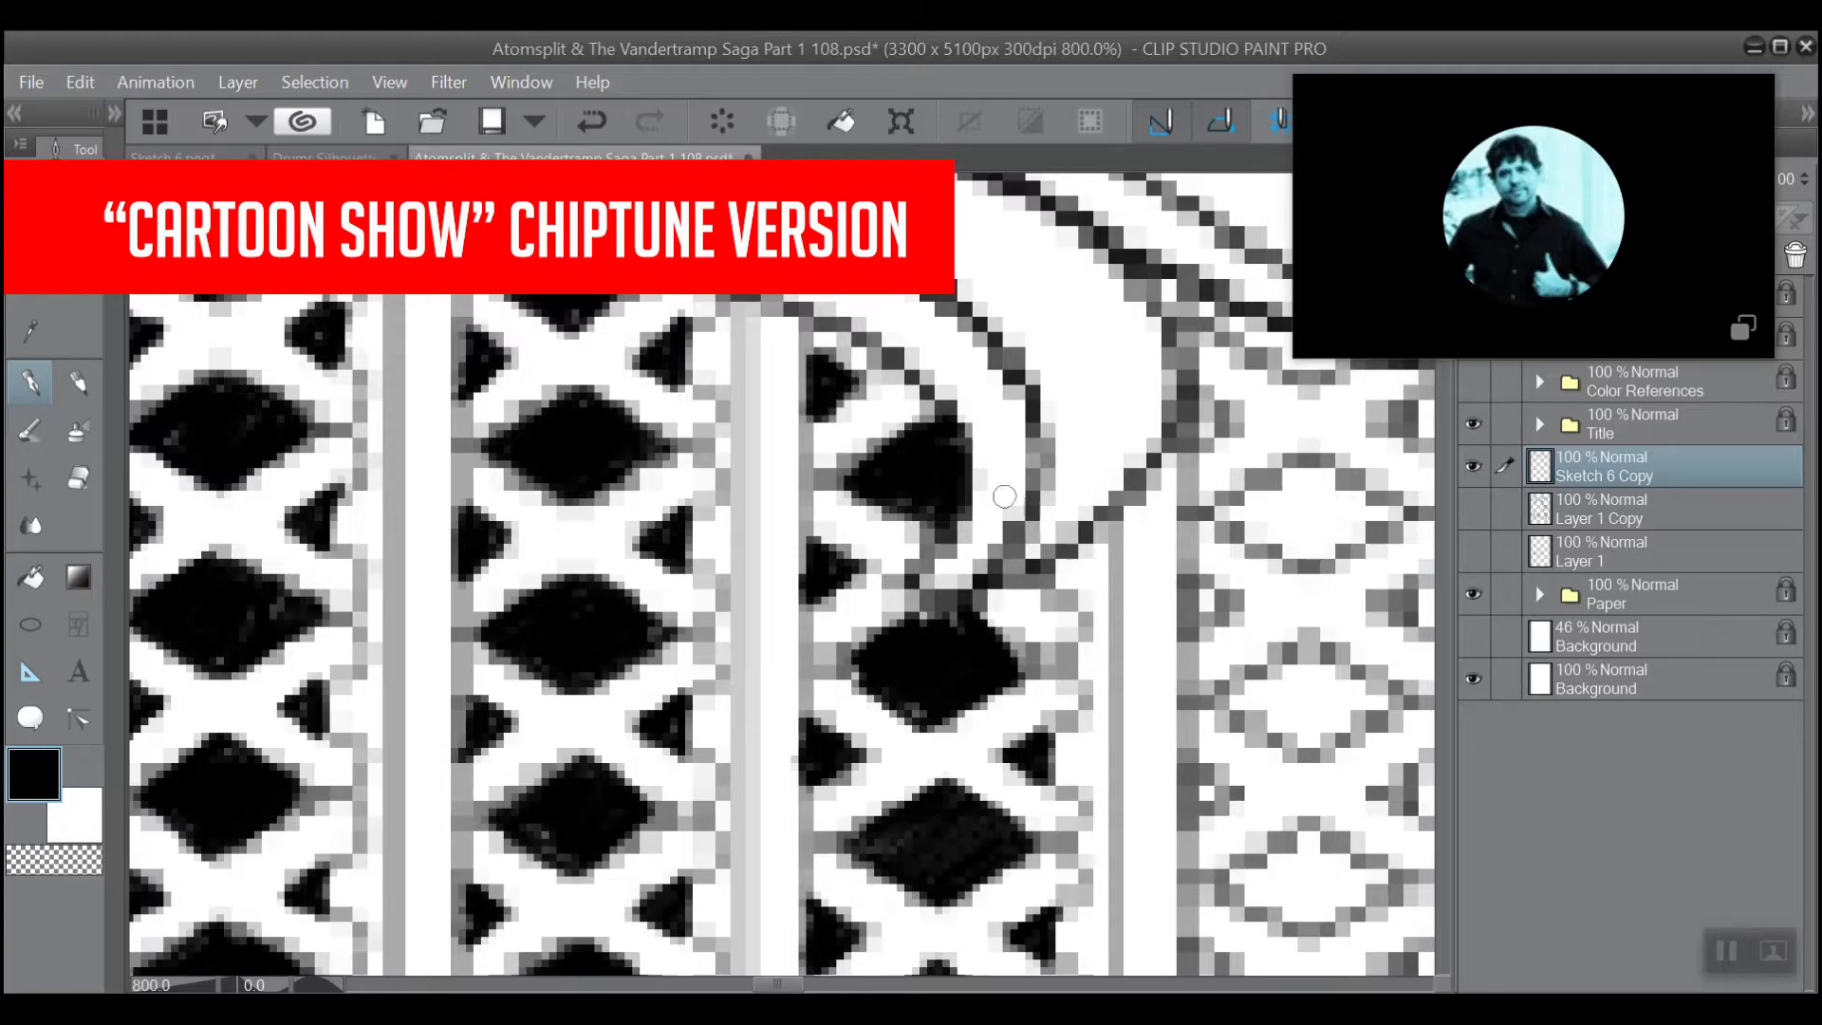
Set the Multiple layers eraser to size 7 and clean up the line edges inside the curved tip above the third lattice column.
{"action": "scroll", "coordinate": [1005, 495], "scroll_direction": "down", "scroll_amount": 5}
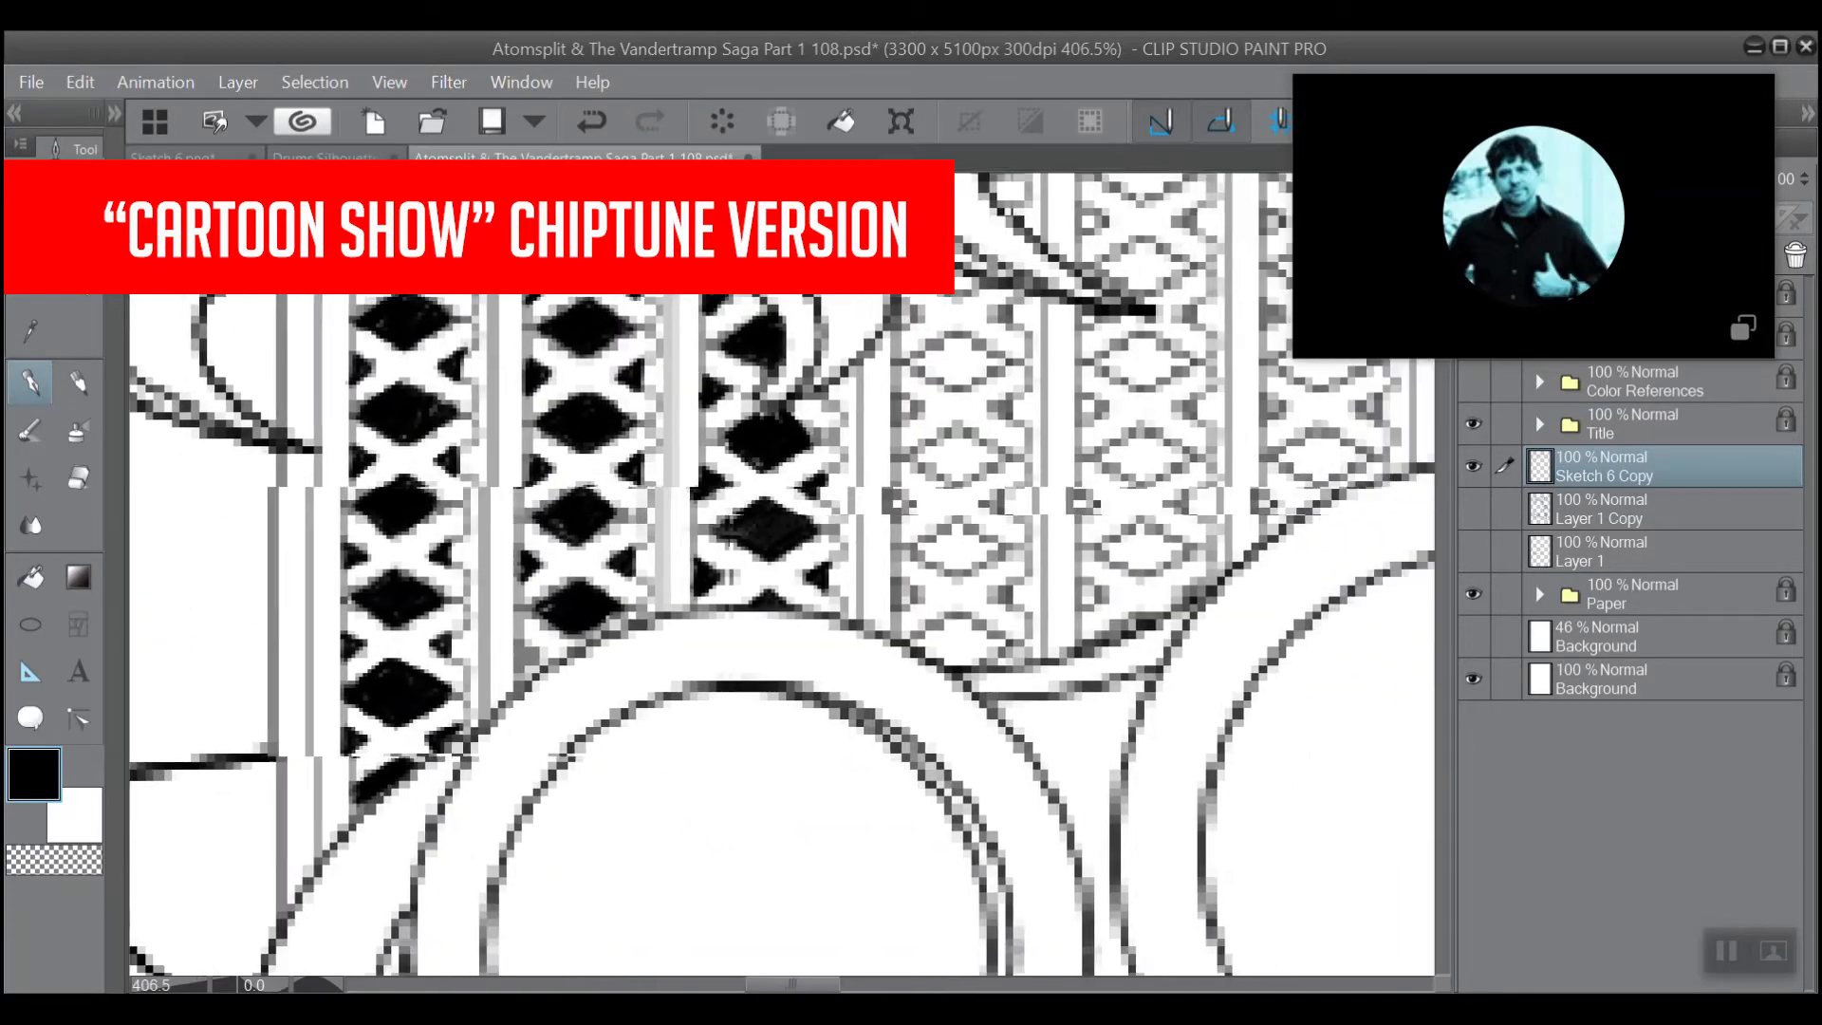
{"action": "left_click_drag", "start_coordinate": [1002, 427], "coordinate": [901, 500]}
{"action": "left_click_drag", "start_coordinate": [894, 238], "coordinate": [896, 307]}
{"action": "scroll", "coordinate": [849, 333], "scroll_direction": "up", "scroll_amount": 2}
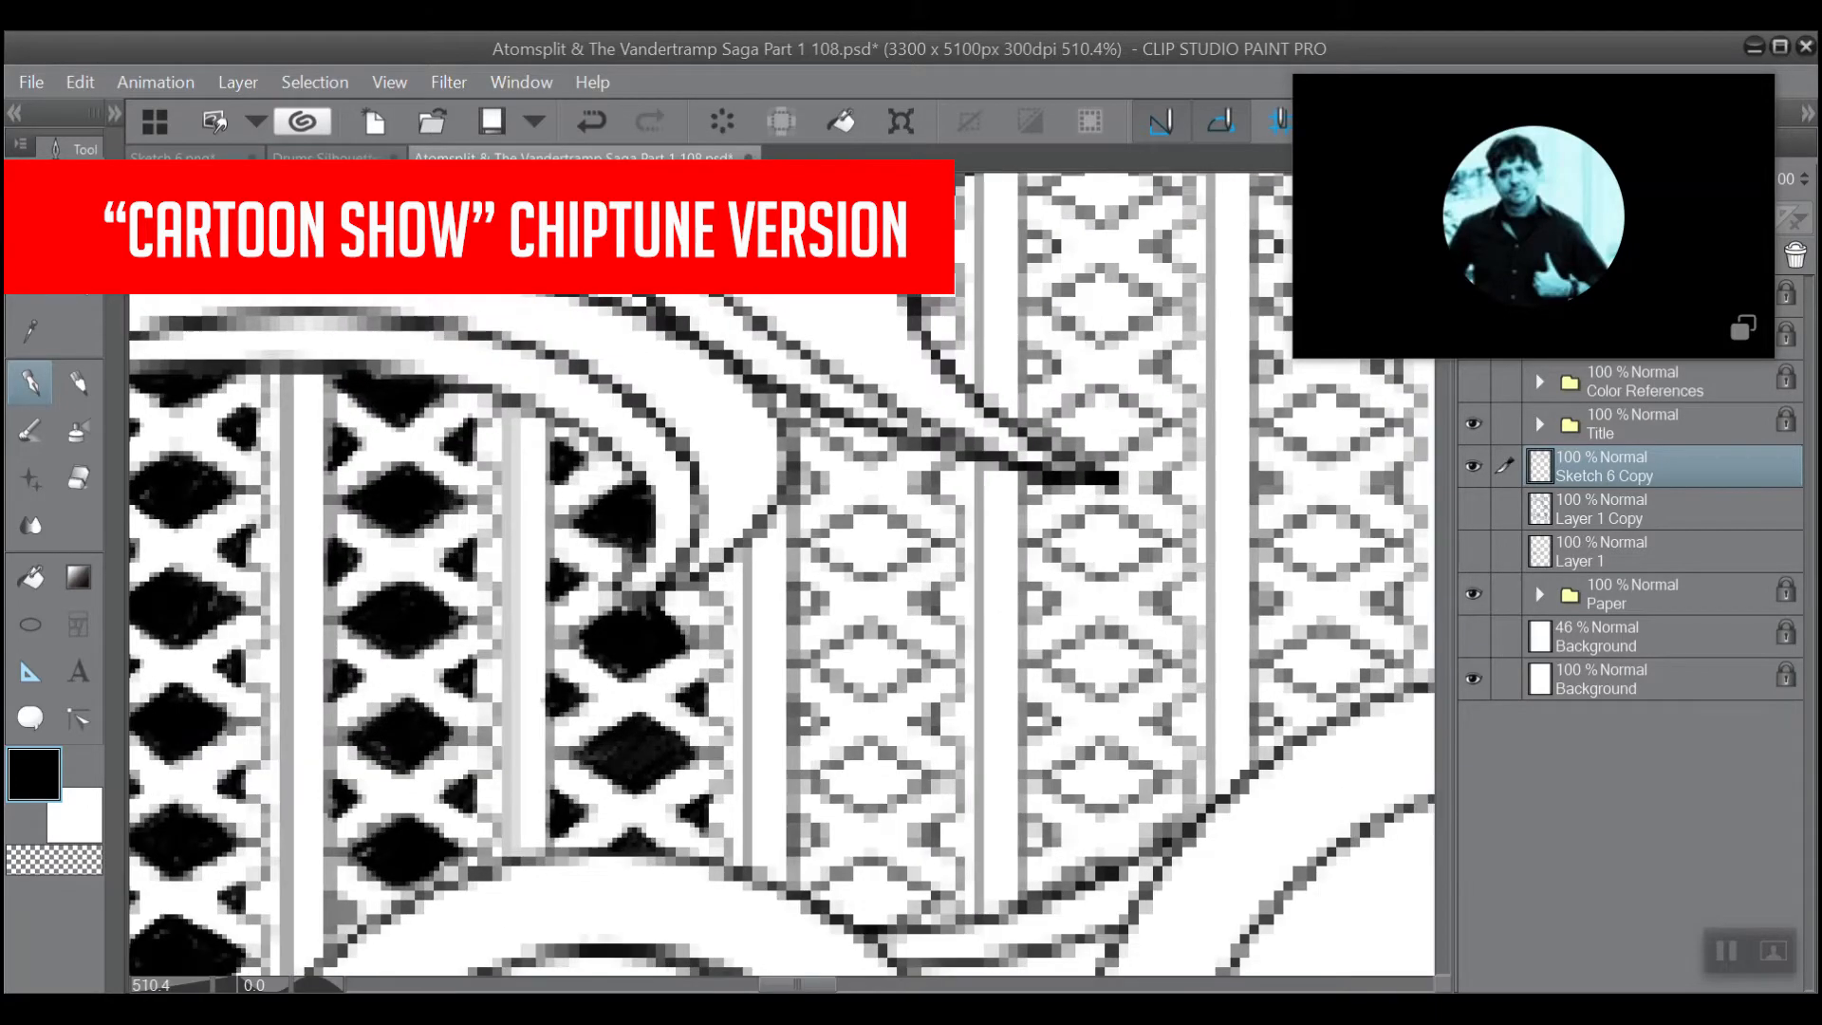
{"action": "scroll", "coordinate": [807, 328], "scroll_direction": "up", "scroll_amount": 1}
{"action": "left_click", "coordinate": [78, 477]}
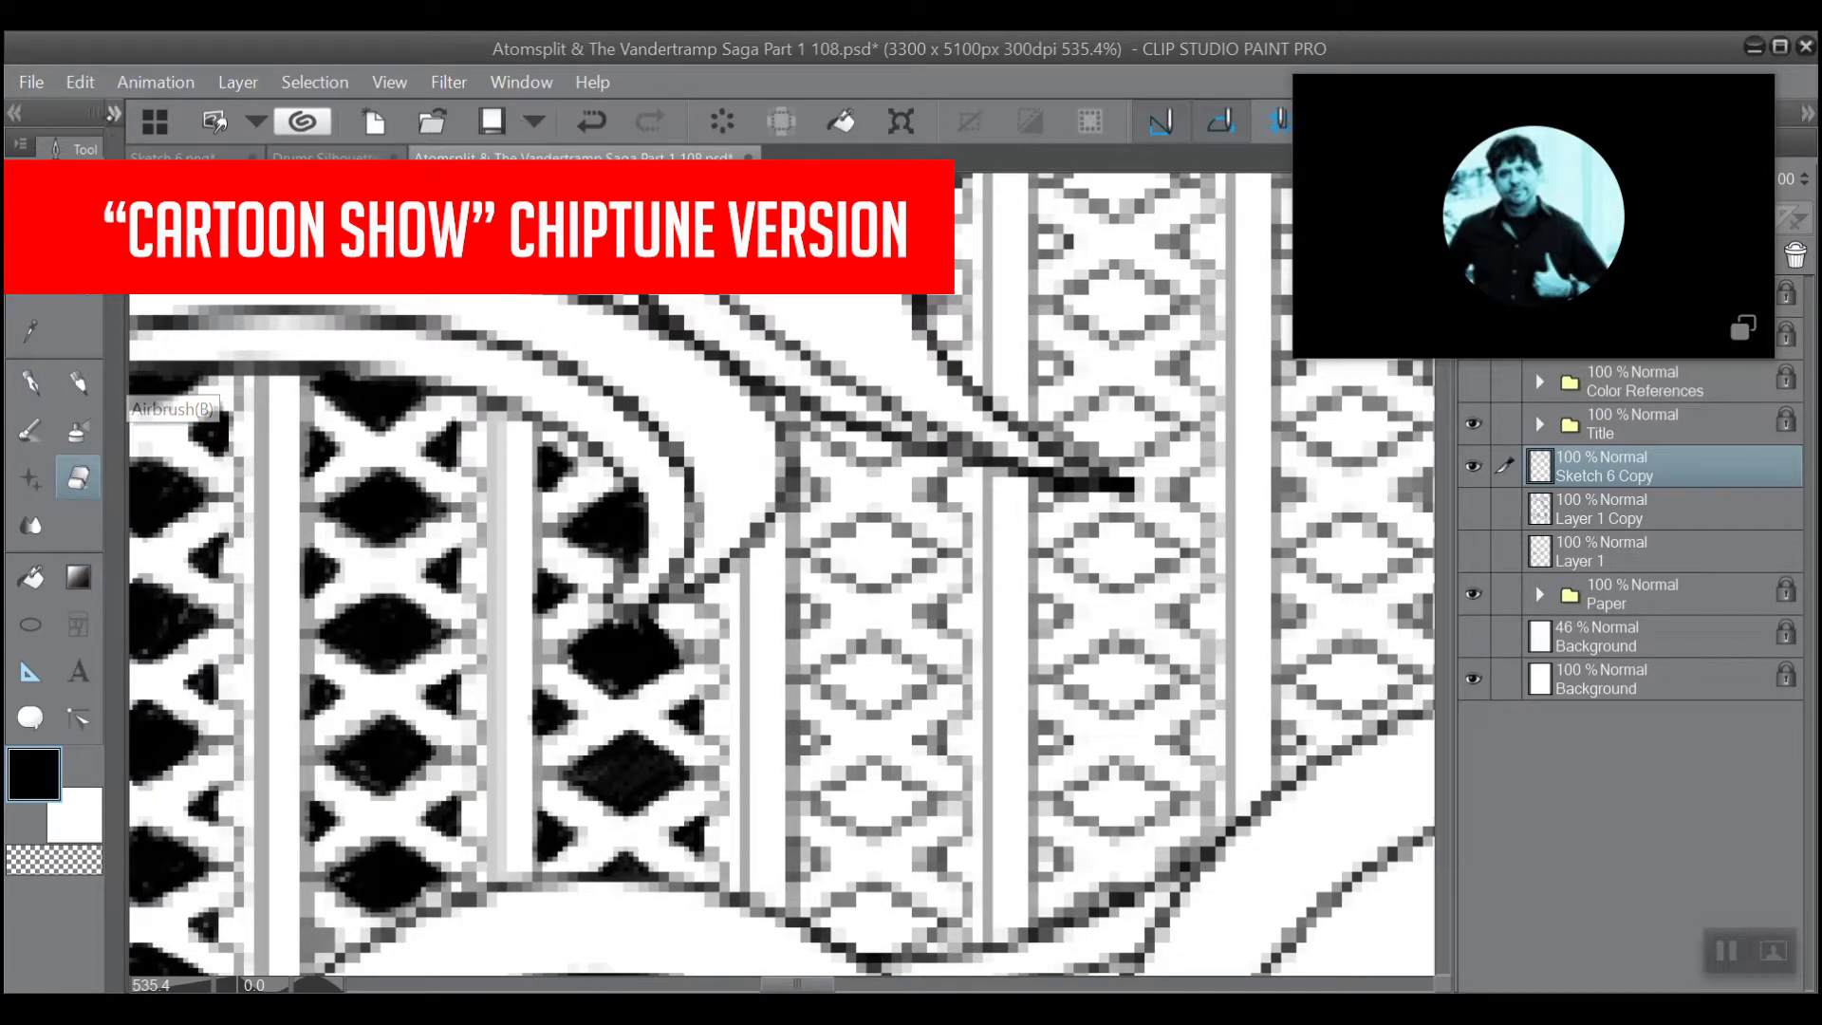
{"action": "left_click", "coordinate": [112, 113]}
{"action": "left_click", "coordinate": [319, 609]}
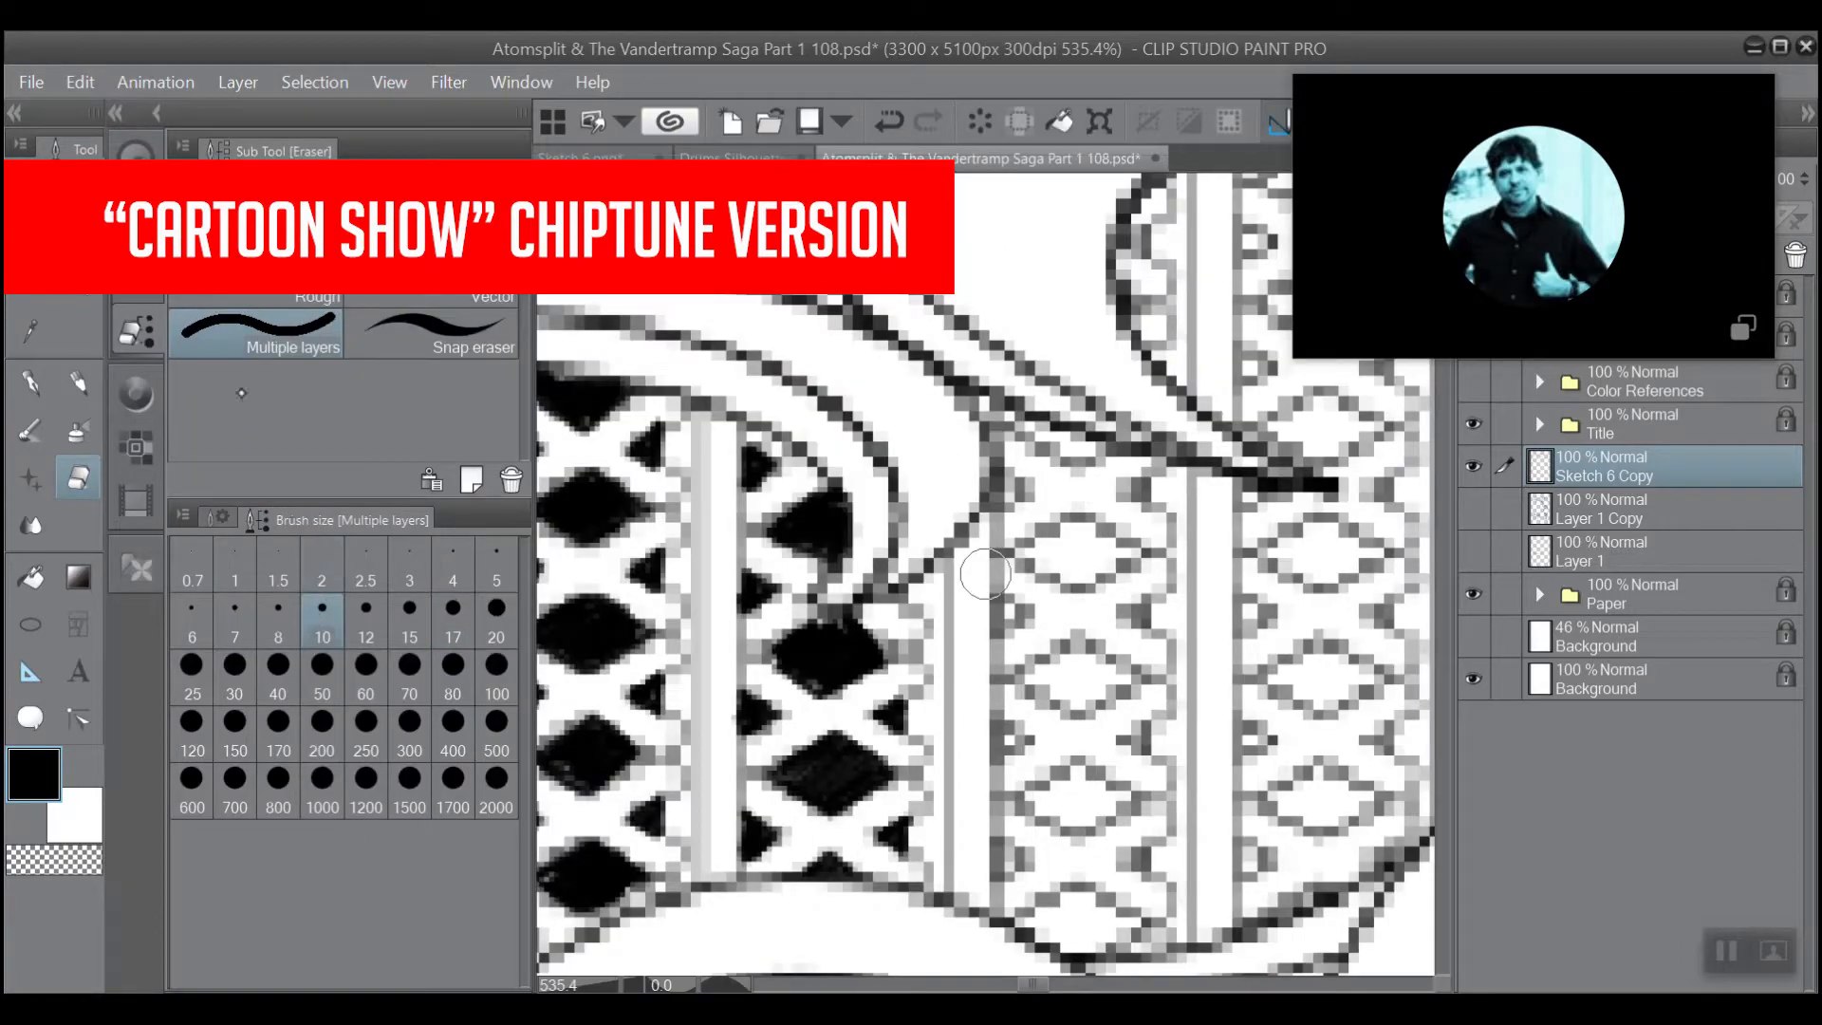
{"action": "left_click", "coordinate": [234, 612]}
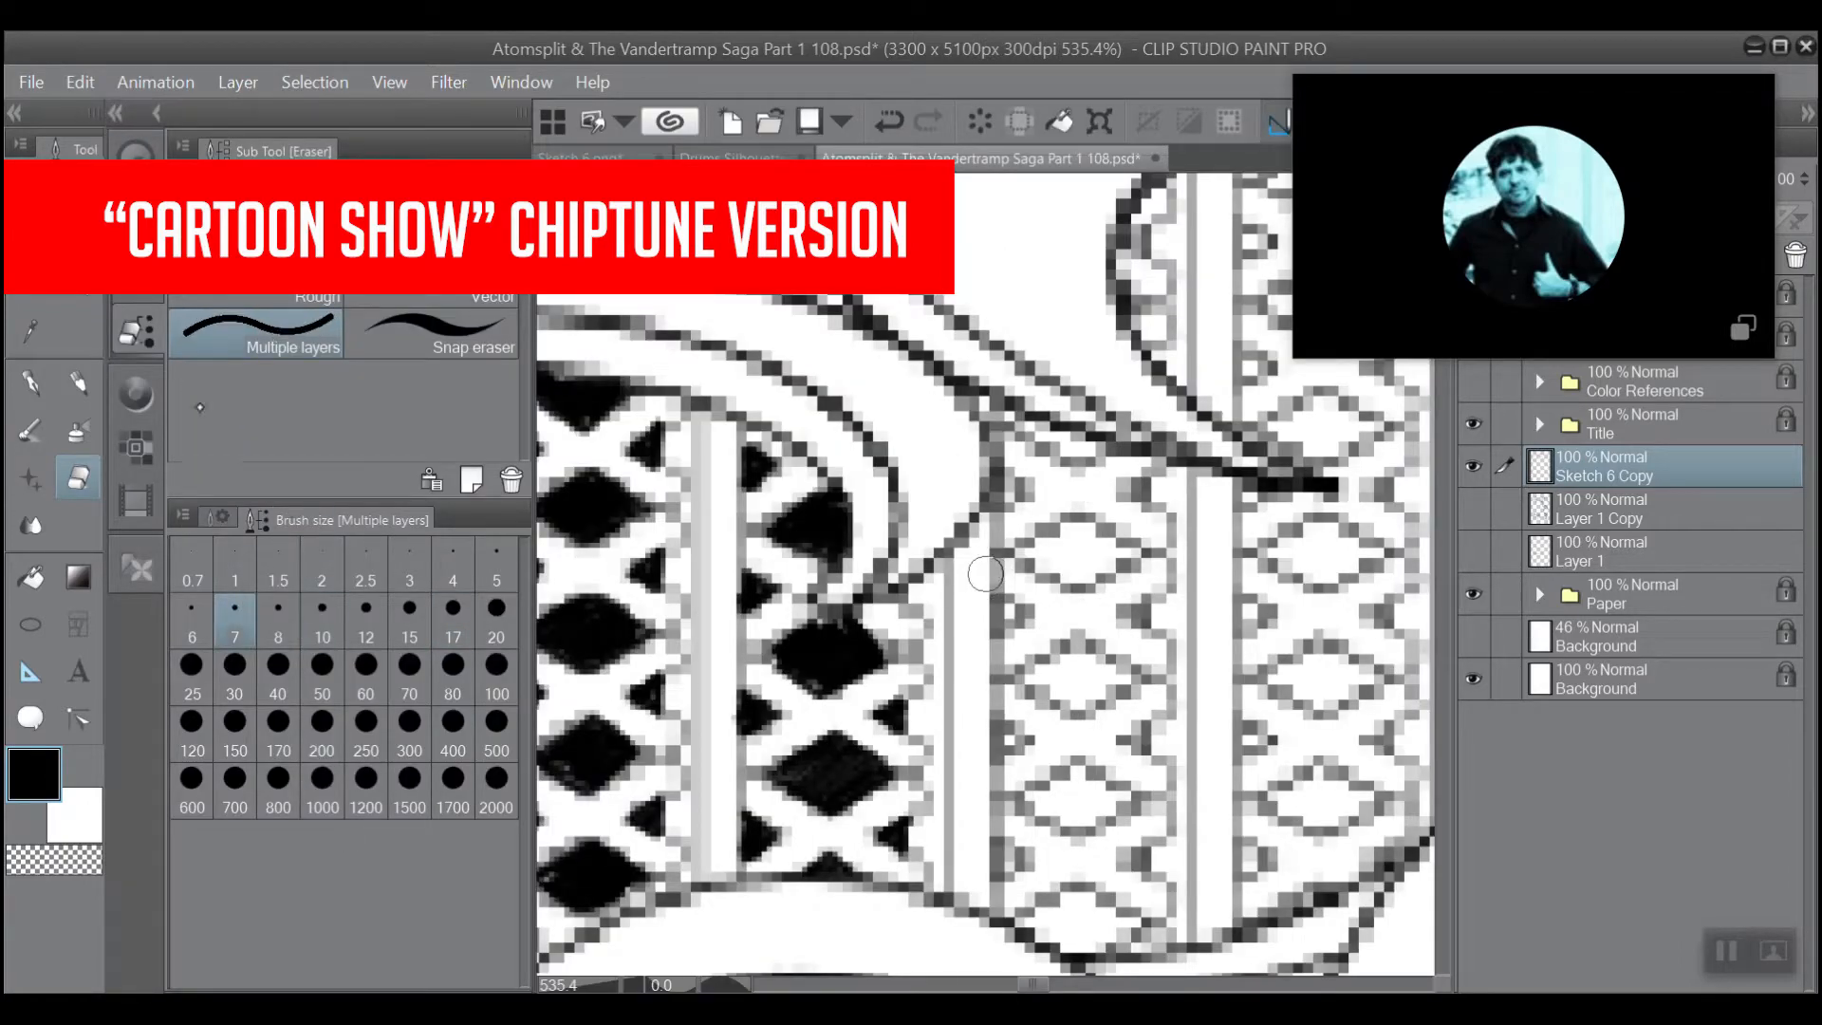
{"action": "left_click", "coordinate": [116, 113]}
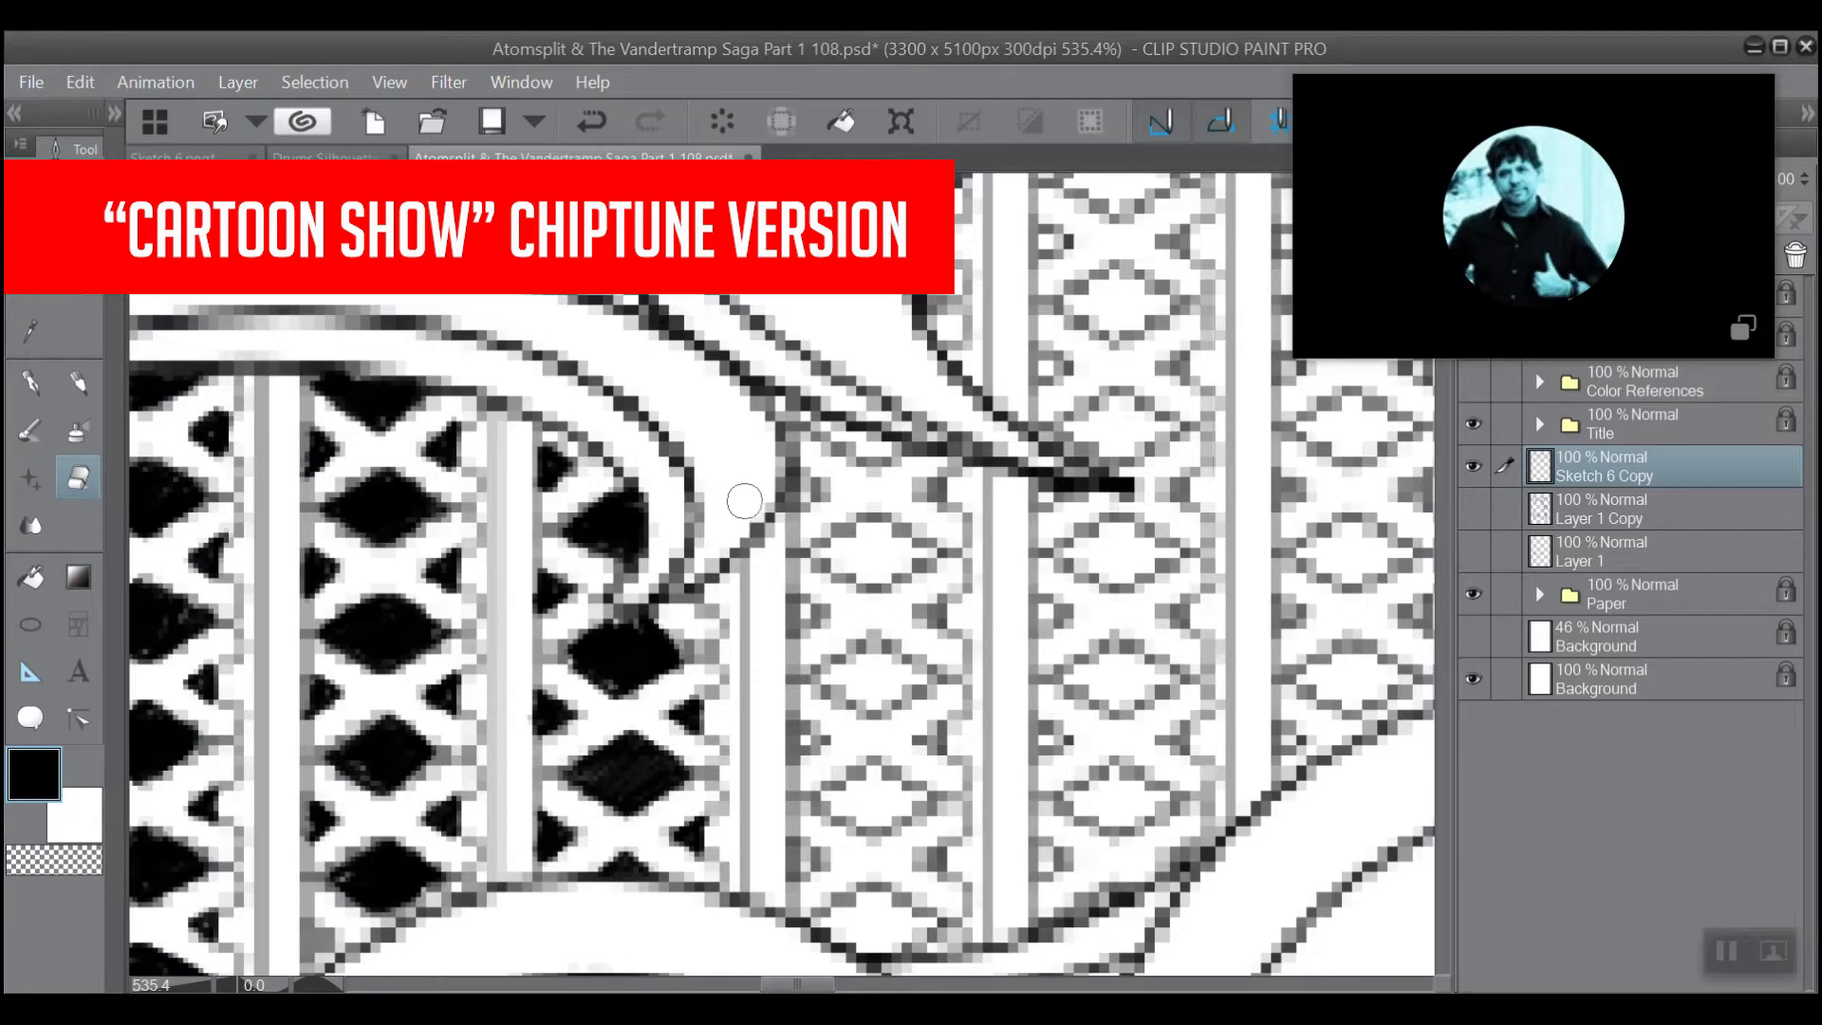
{"action": "mouse_move", "coordinate": [755, 498]}
{"action": "left_mouse_down"}
{"action": "mouse_move", "coordinate": [747, 434]}
{"action": "mouse_move", "coordinate": [763, 447]}
{"action": "mouse_move", "coordinate": [741, 426]}
{"action": "mouse_move", "coordinate": [716, 503]}
{"action": "mouse_move", "coordinate": [737, 415]}
{"action": "left_mouse_up"}
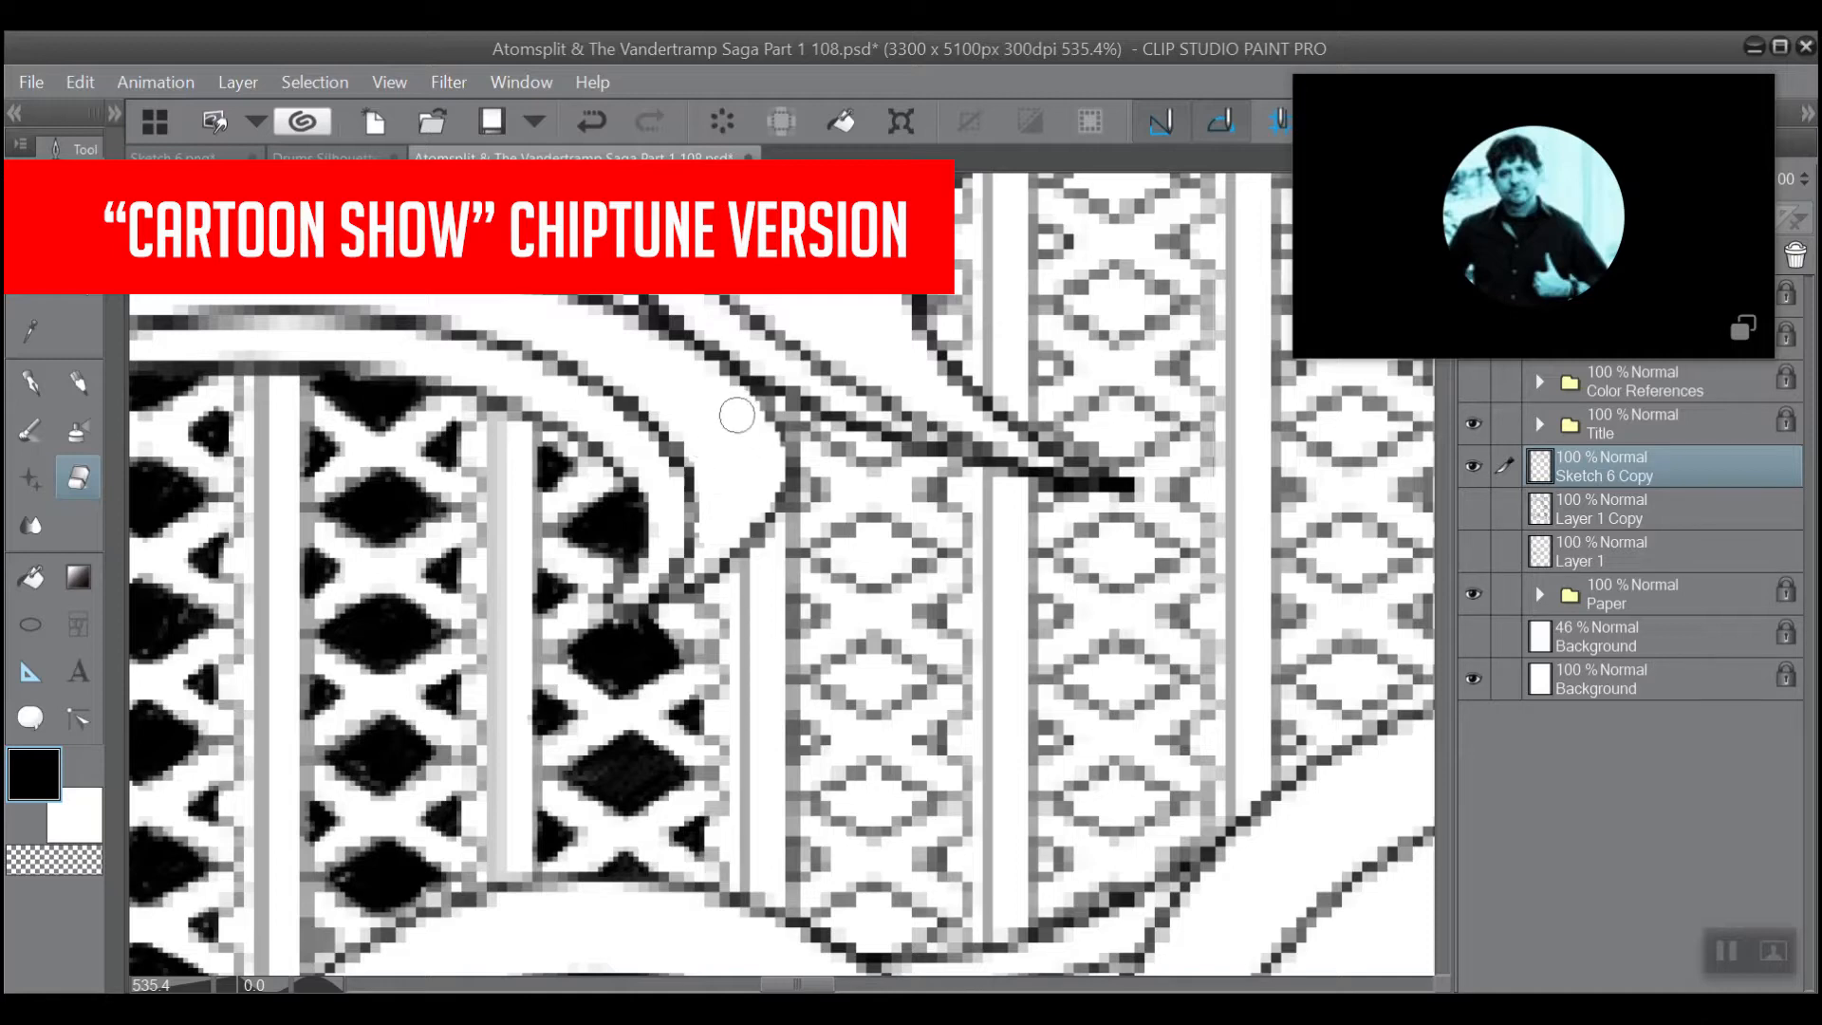
Ink the two vertical lines between the third and fourth lattice columns and the third column's scalloped right edge with the black pen.
{"action": "key", "text": "p"}
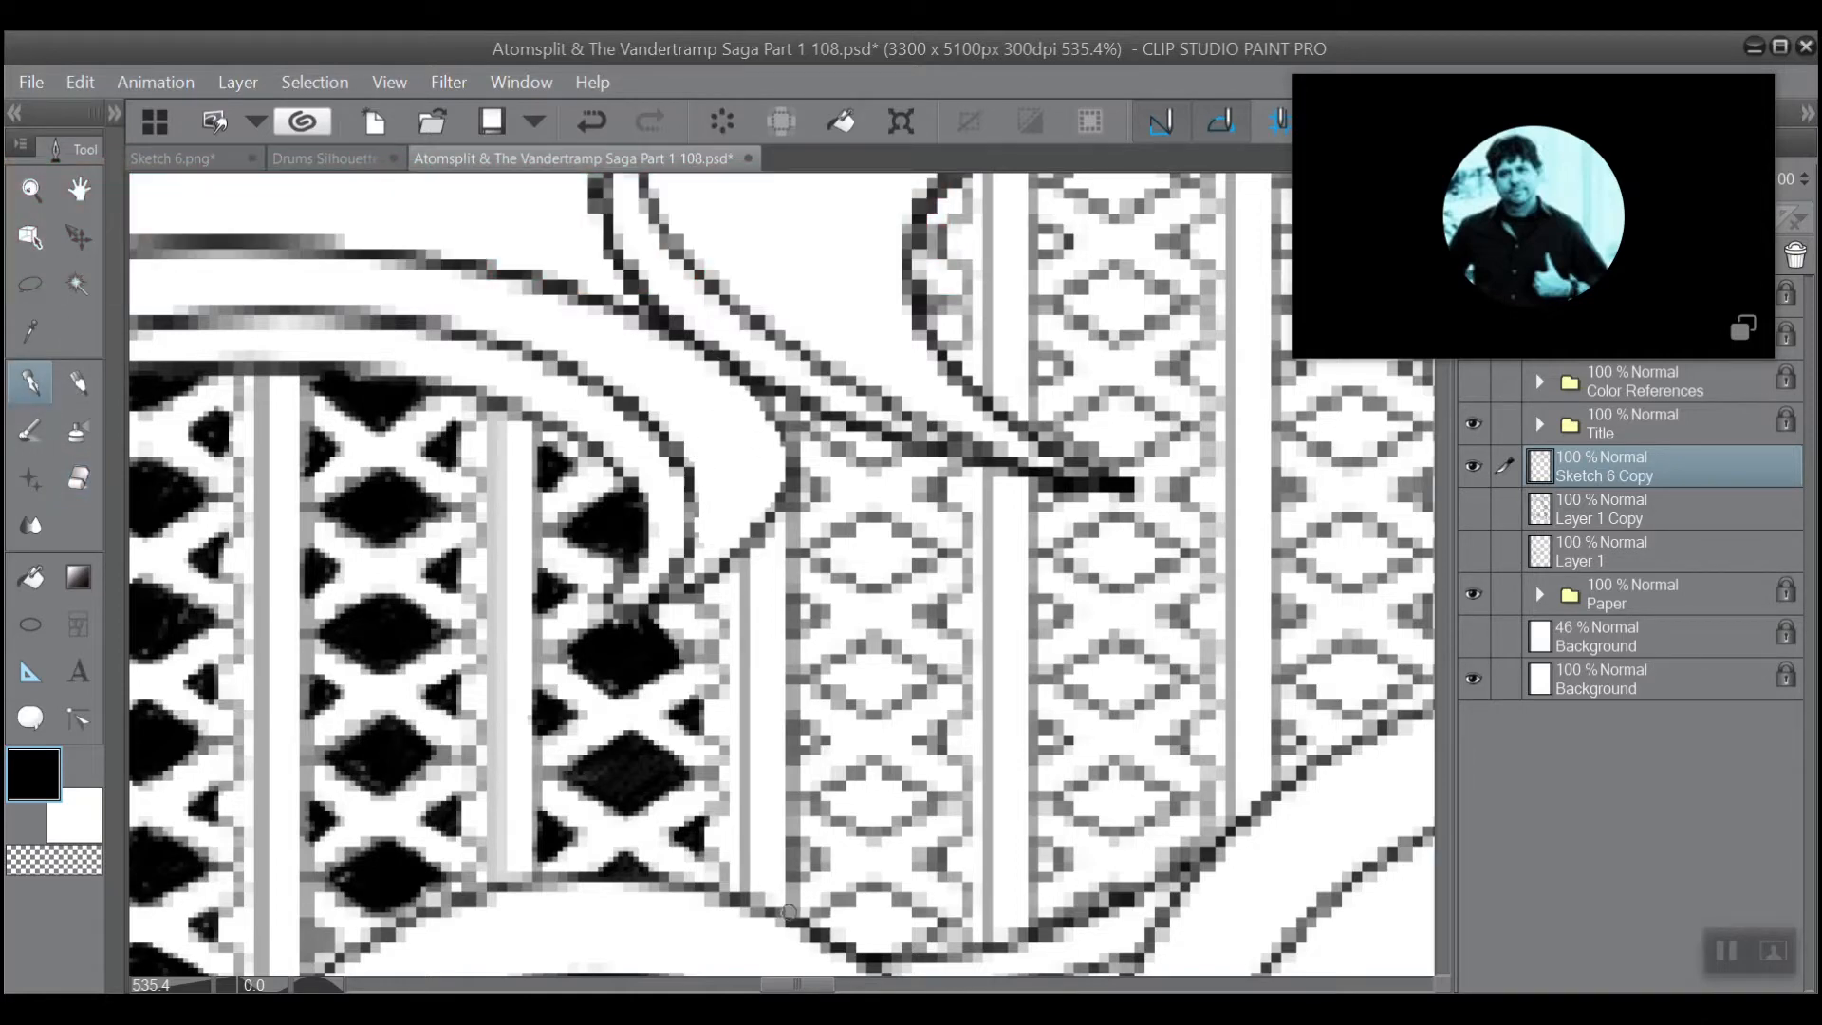
{"action": "left_click_drag", "start_coordinate": [784, 910], "coordinate": [790, 410]}
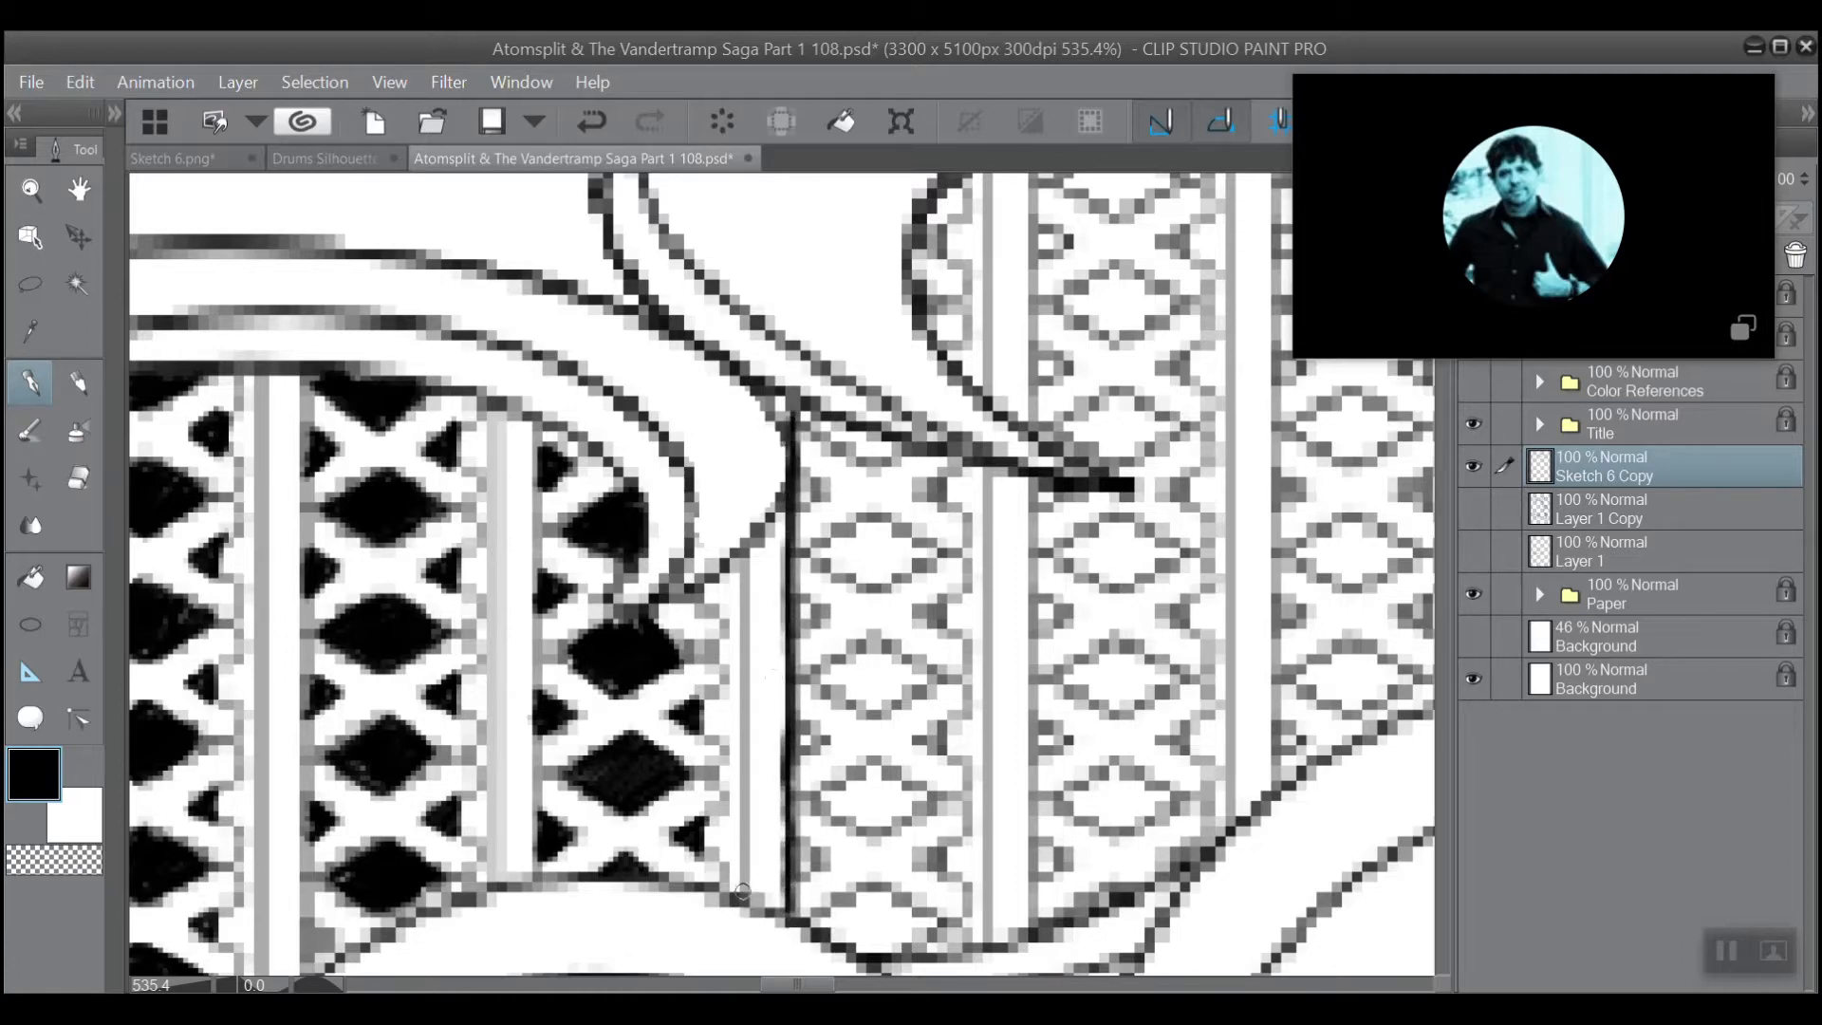
{"action": "left_click_drag", "start_coordinate": [744, 892], "coordinate": [753, 530]}
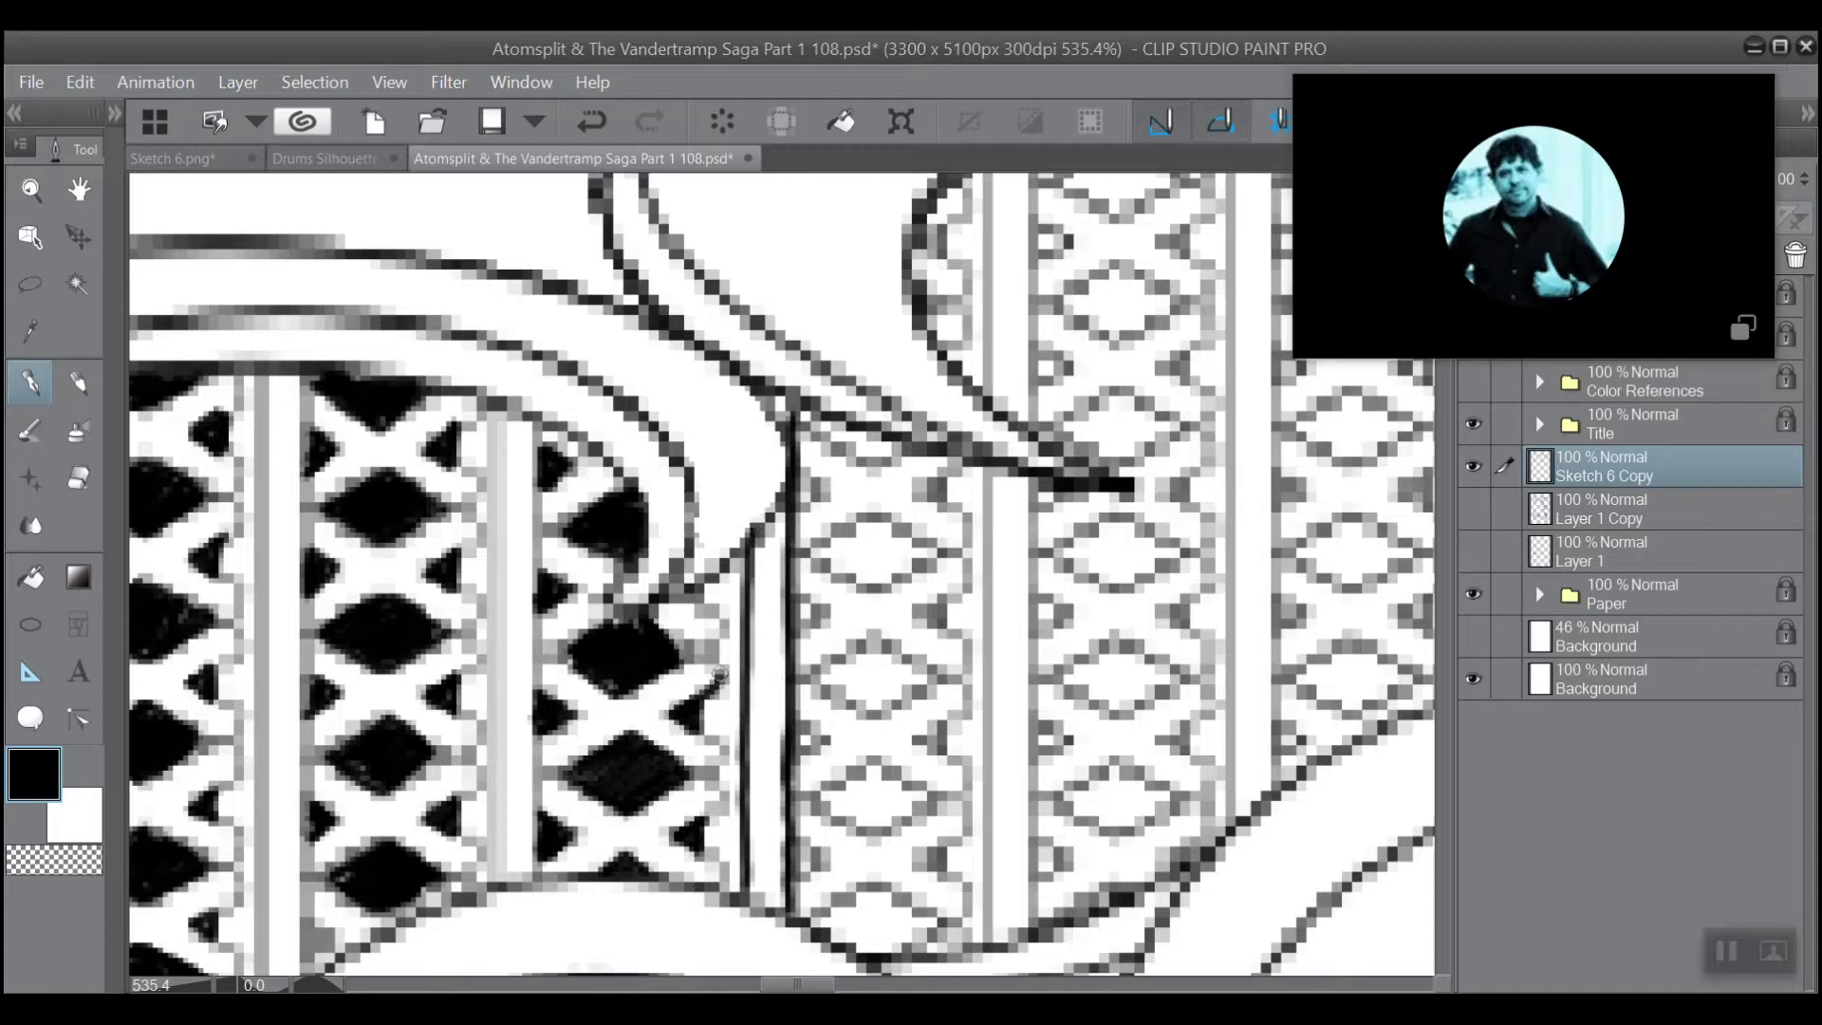
{"action": "mouse_move", "coordinate": [693, 664]}
{"action": "left_mouse_down"}
{"action": "mouse_move", "coordinate": [627, 690]}
{"action": "mouse_move", "coordinate": [682, 622]}
{"action": "mouse_move", "coordinate": [706, 656]}
{"action": "mouse_move", "coordinate": [639, 616]}
{"action": "mouse_move", "coordinate": [696, 656]}
{"action": "mouse_move", "coordinate": [716, 647]}
{"action": "mouse_move", "coordinate": [723, 622]}
{"action": "mouse_move", "coordinate": [676, 581]}
{"action": "left_mouse_up"}
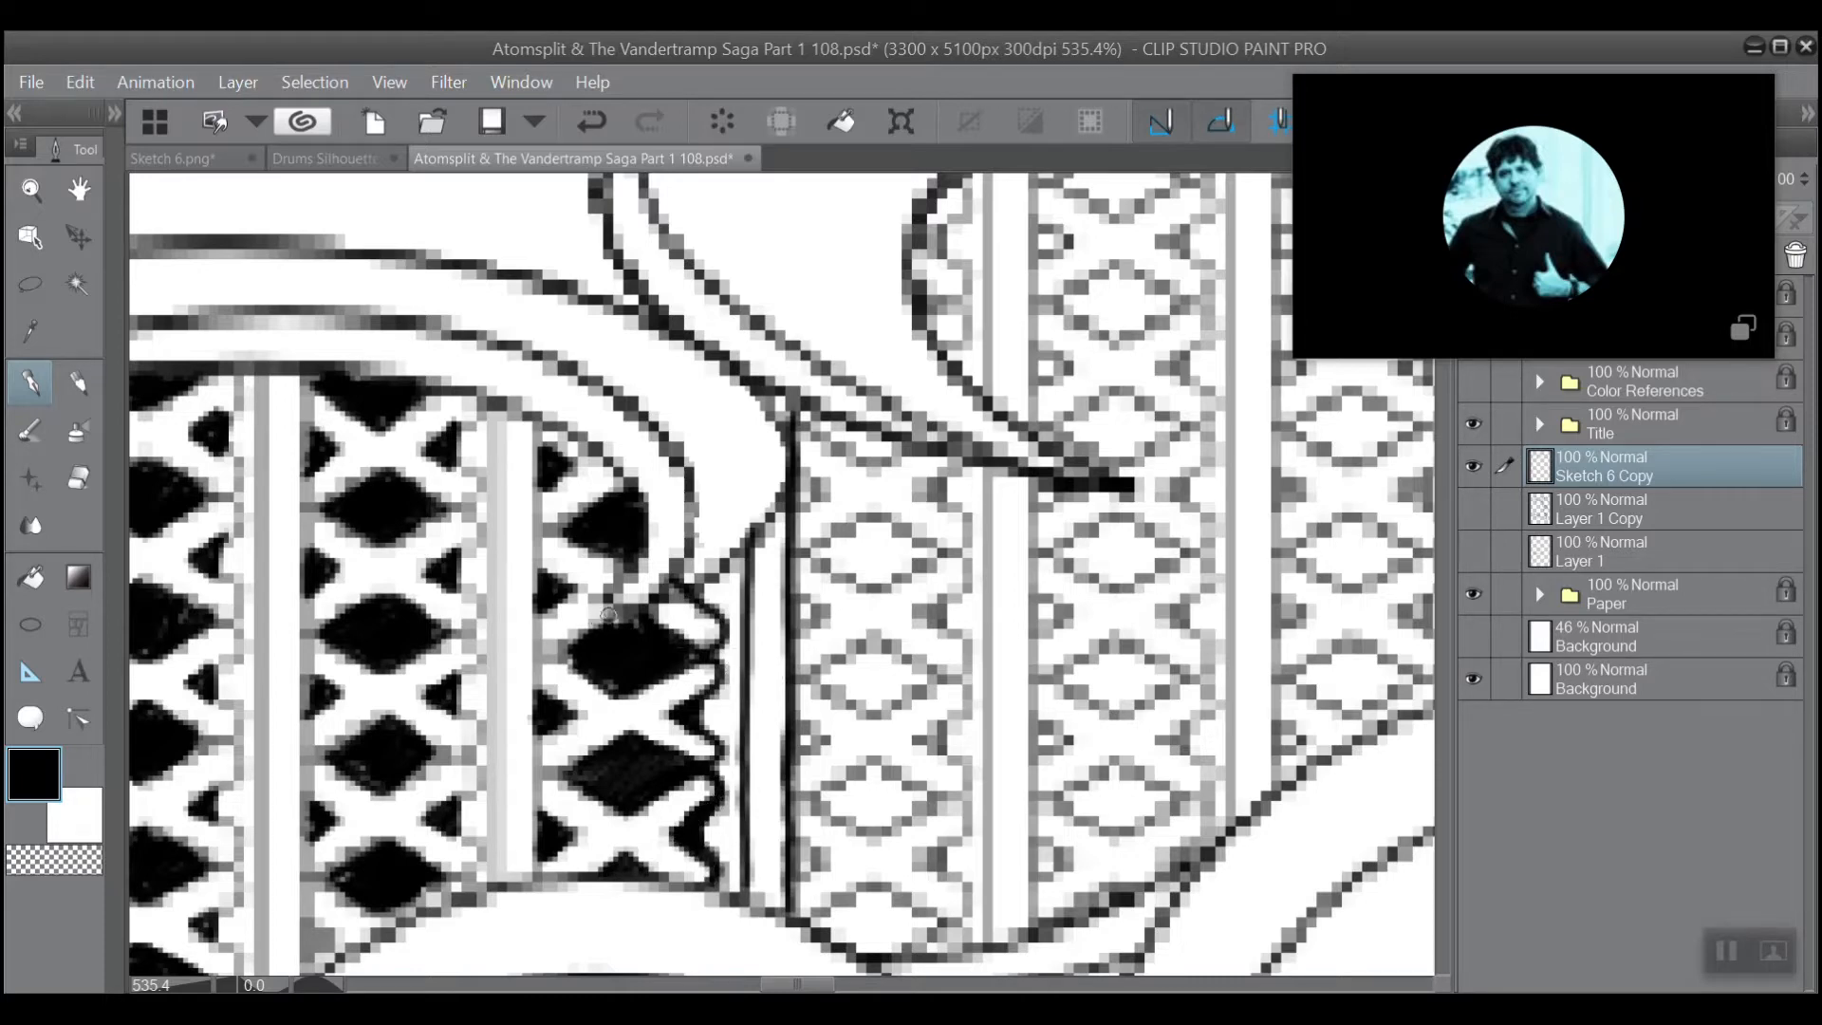
Touch up the black of the third lattice column's upper diamonds and ink the two vertical lines between the second and third columns.
{"action": "mouse_move", "coordinate": [608, 615]}
{"action": "left_mouse_down"}
{"action": "mouse_move", "coordinate": [560, 653]}
{"action": "mouse_move", "coordinate": [612, 619]}
{"action": "mouse_move", "coordinate": [561, 657]}
{"action": "mouse_move", "coordinate": [585, 670]}
{"action": "left_mouse_up"}
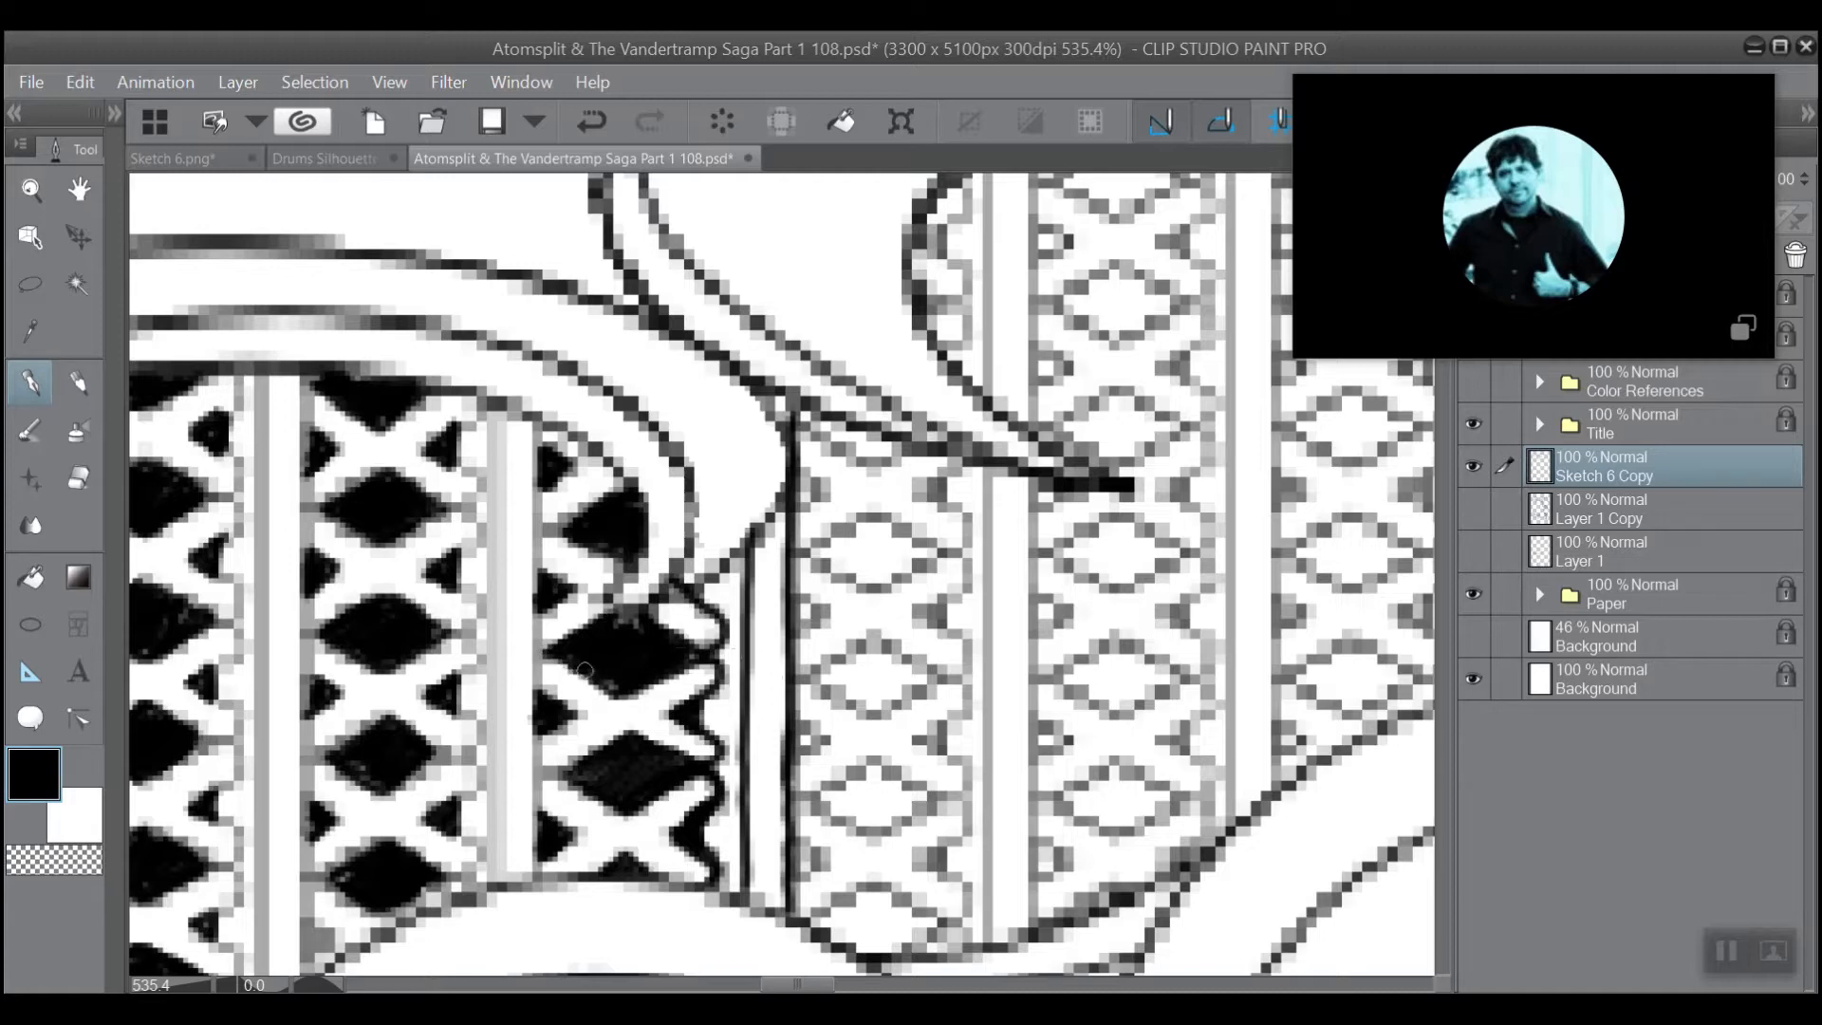
{"action": "left_click_drag", "start_coordinate": [555, 524], "coordinate": [616, 491]}
{"action": "scroll", "coordinate": [776, 254], "scroll_direction": "down", "scroll_amount": 1}
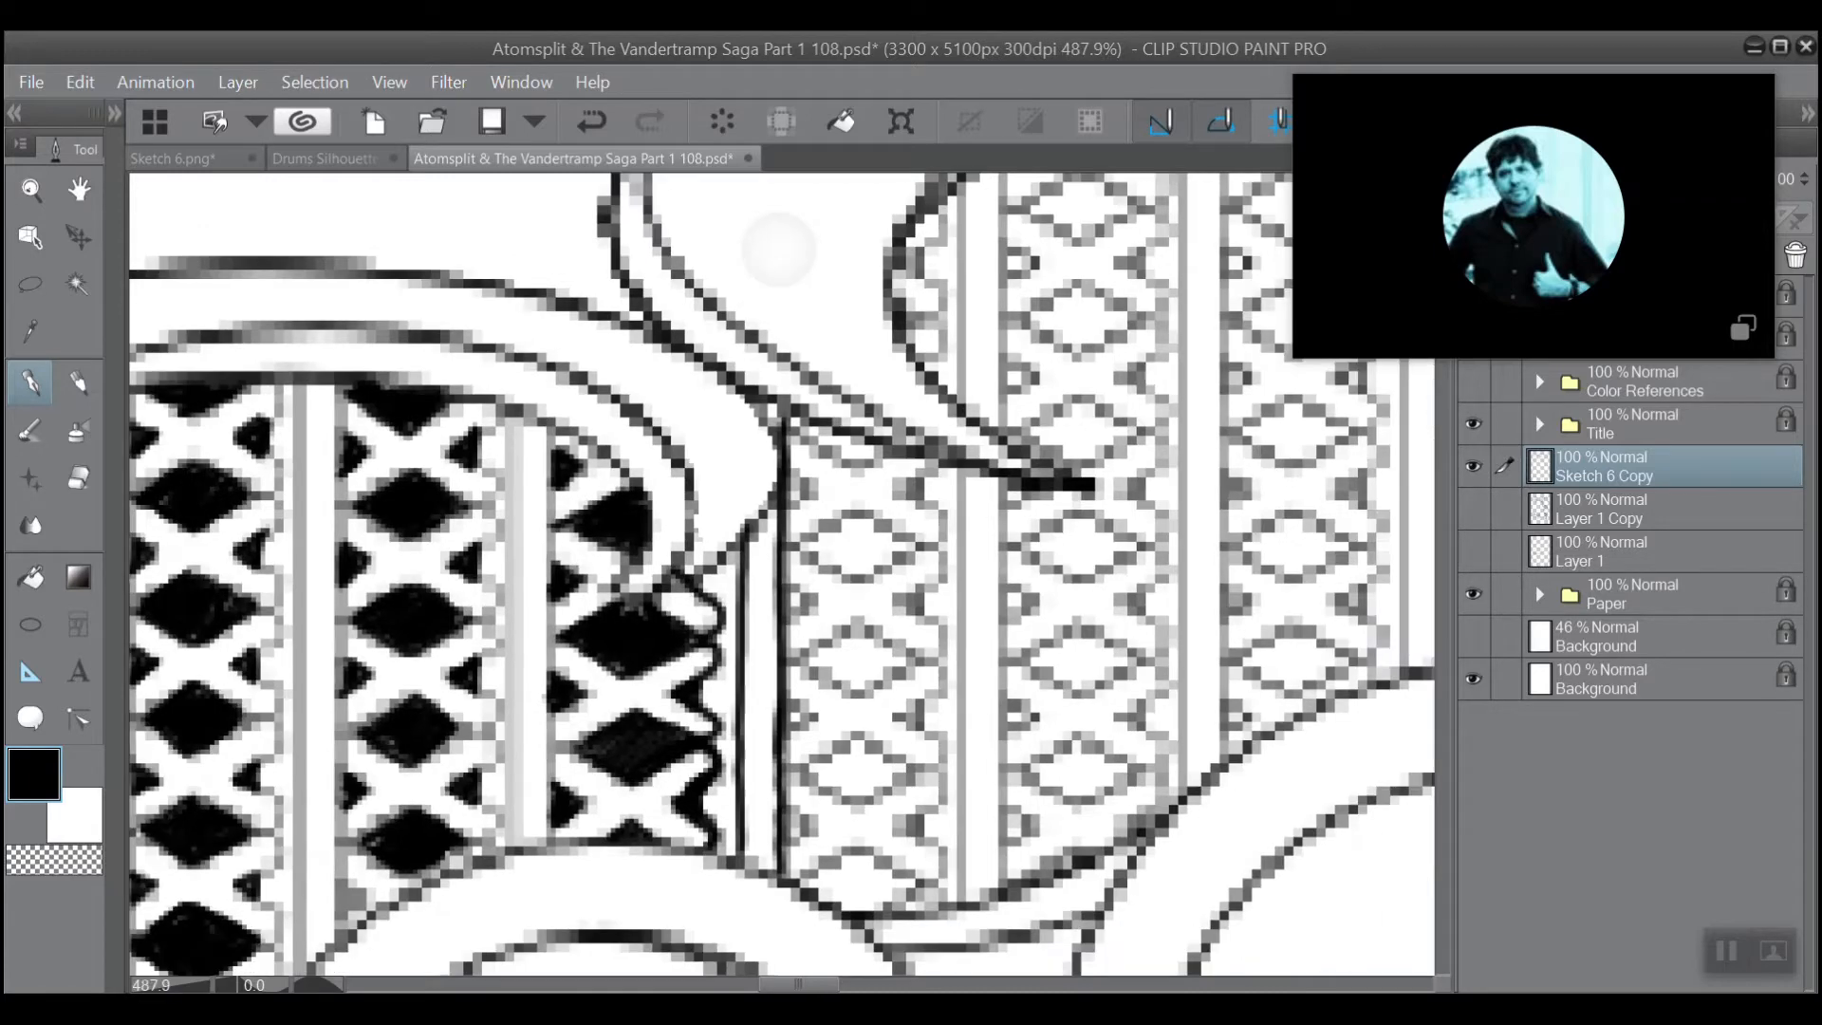
{"action": "scroll", "coordinate": [776, 252], "scroll_direction": "up", "scroll_amount": 2}
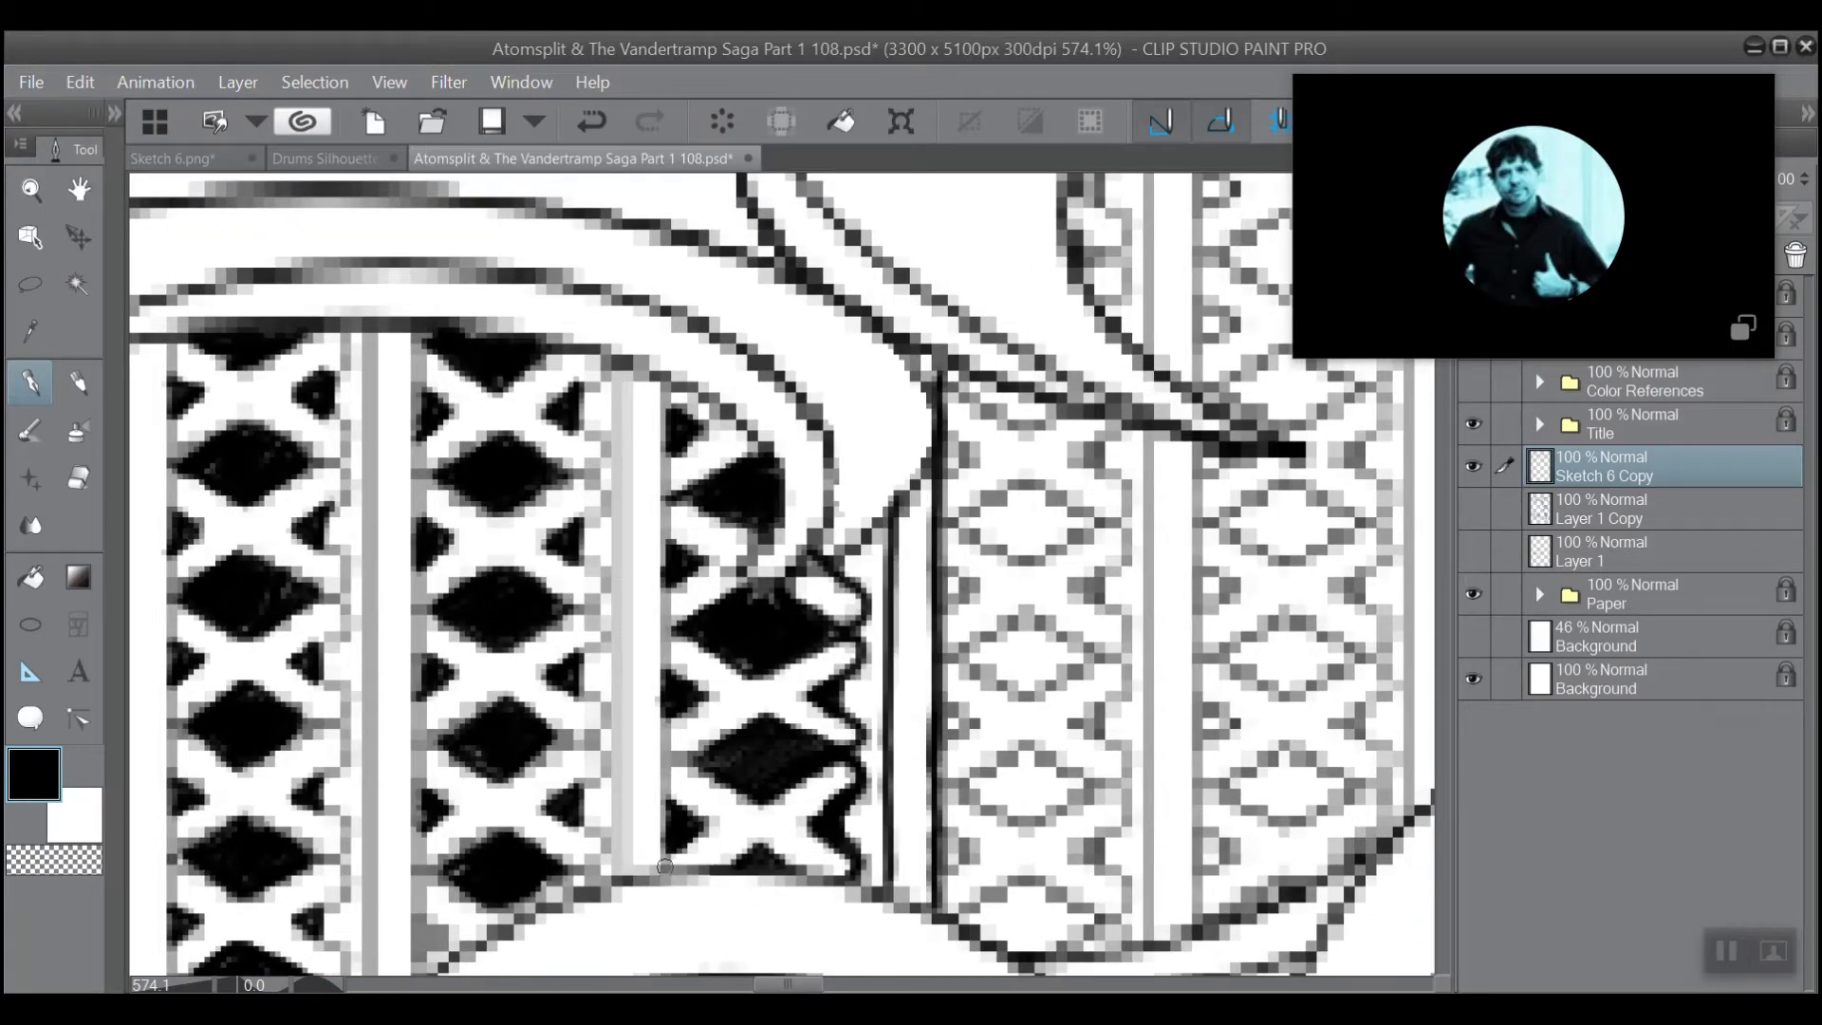
{"action": "left_click_drag", "start_coordinate": [661, 869], "coordinate": [669, 397]}
{"action": "left_click_drag", "start_coordinate": [619, 873], "coordinate": [618, 376]}
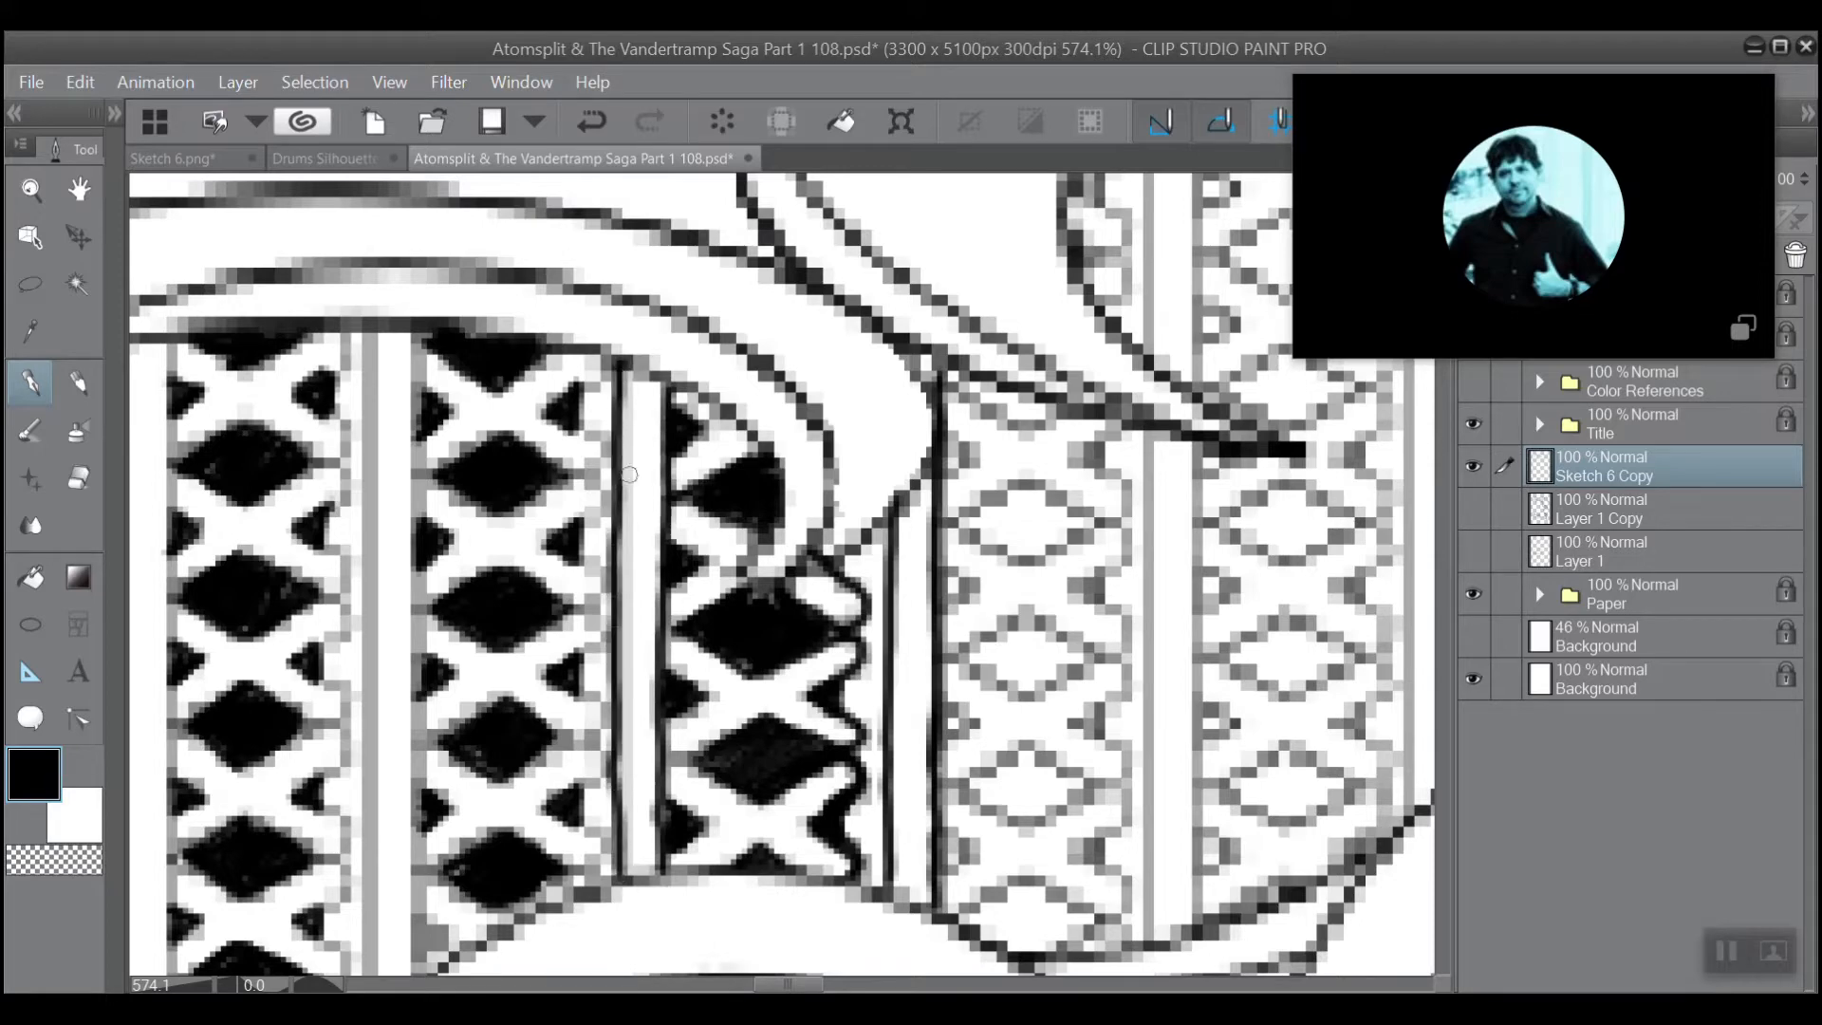
{"action": "left_click_drag", "start_coordinate": [622, 872], "coordinate": [622, 664]}
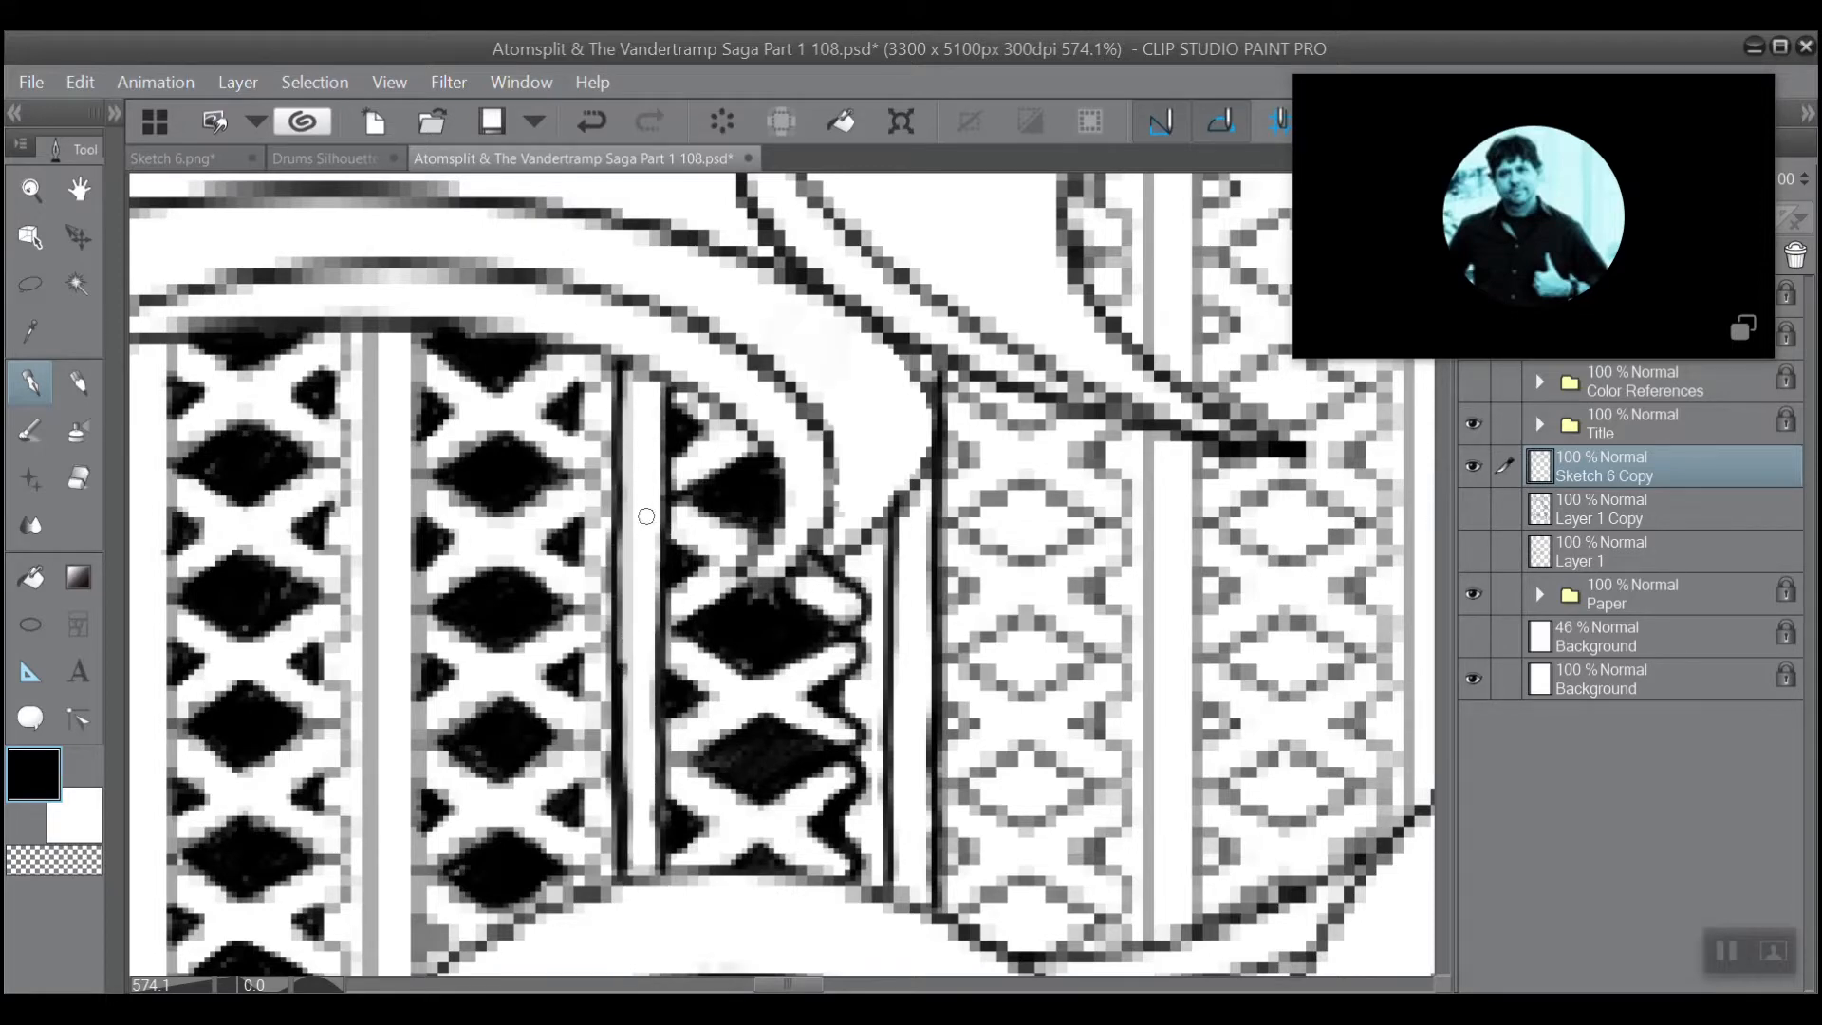
Ink the second lattice column's scalloped right edge with the black pen, from the band above it down to the lower ring.
{"action": "scroll", "coordinate": [848, 318], "scroll_direction": "down", "scroll_amount": 3}
{"action": "scroll", "coordinate": [816, 303], "scroll_direction": "up", "scroll_amount": 3}
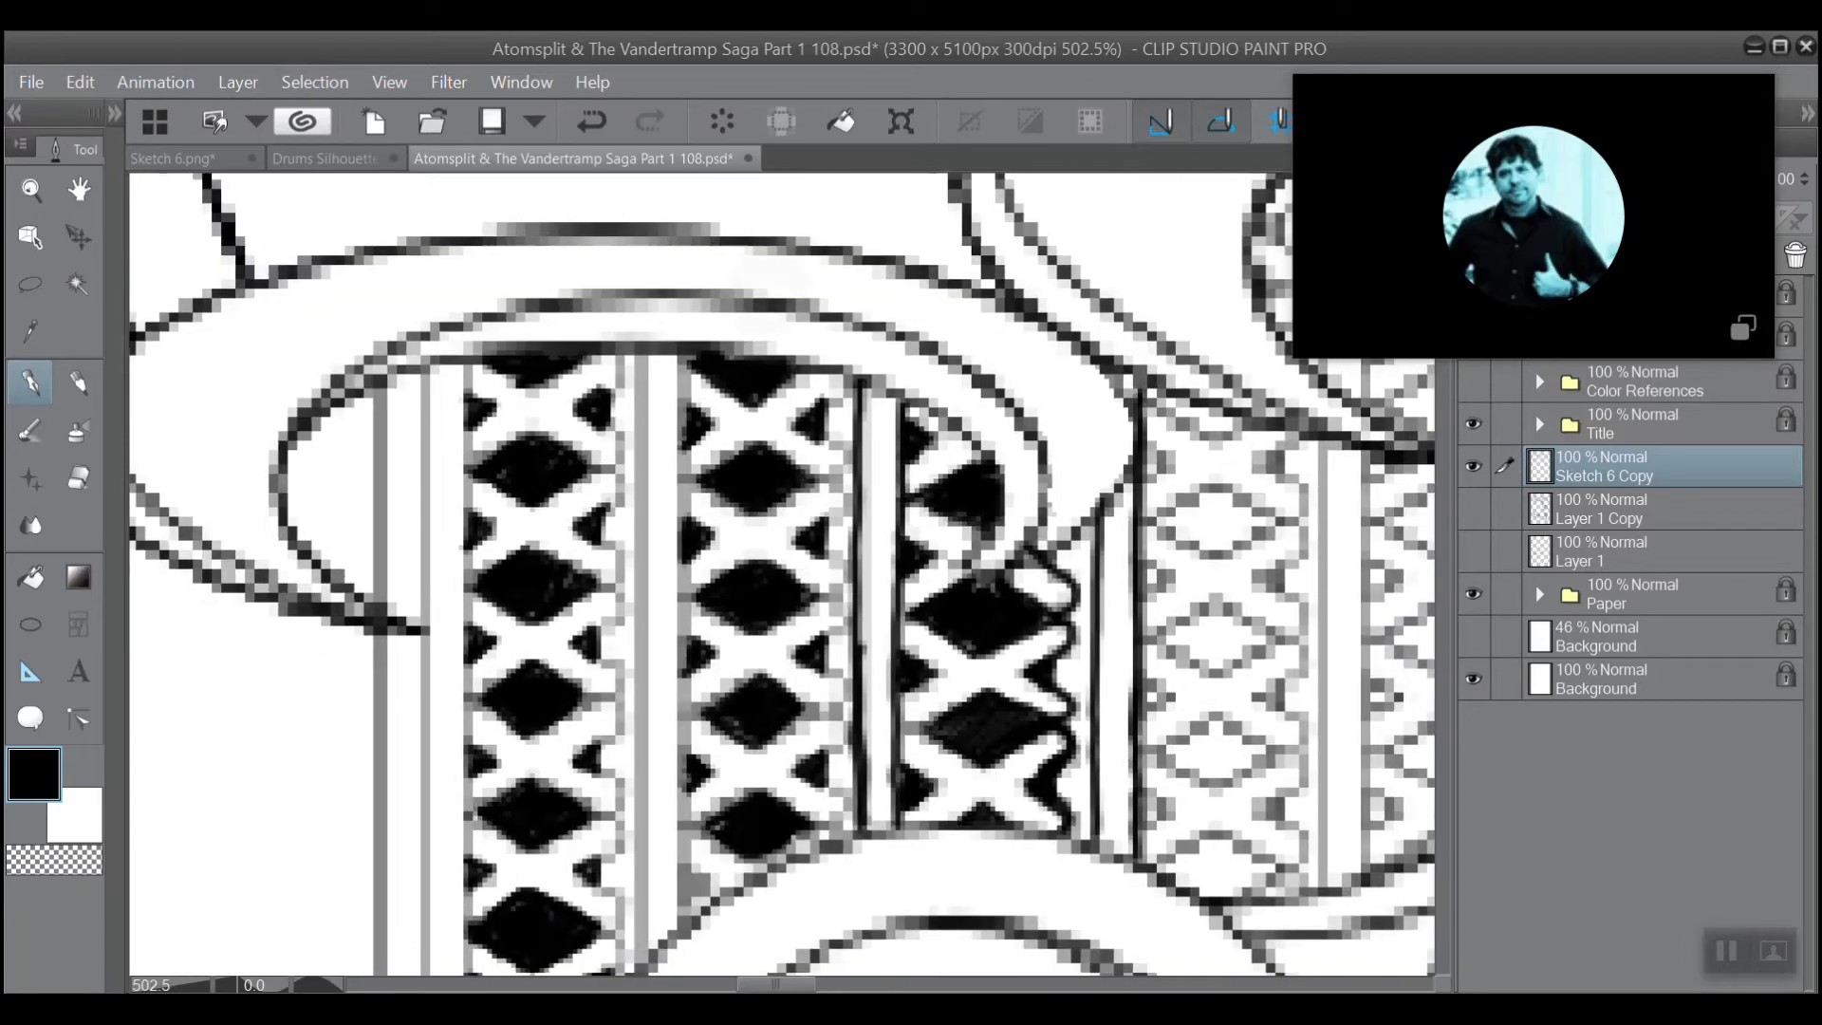
{"action": "scroll", "coordinate": [774, 278], "scroll_direction": "up", "scroll_amount": 2}
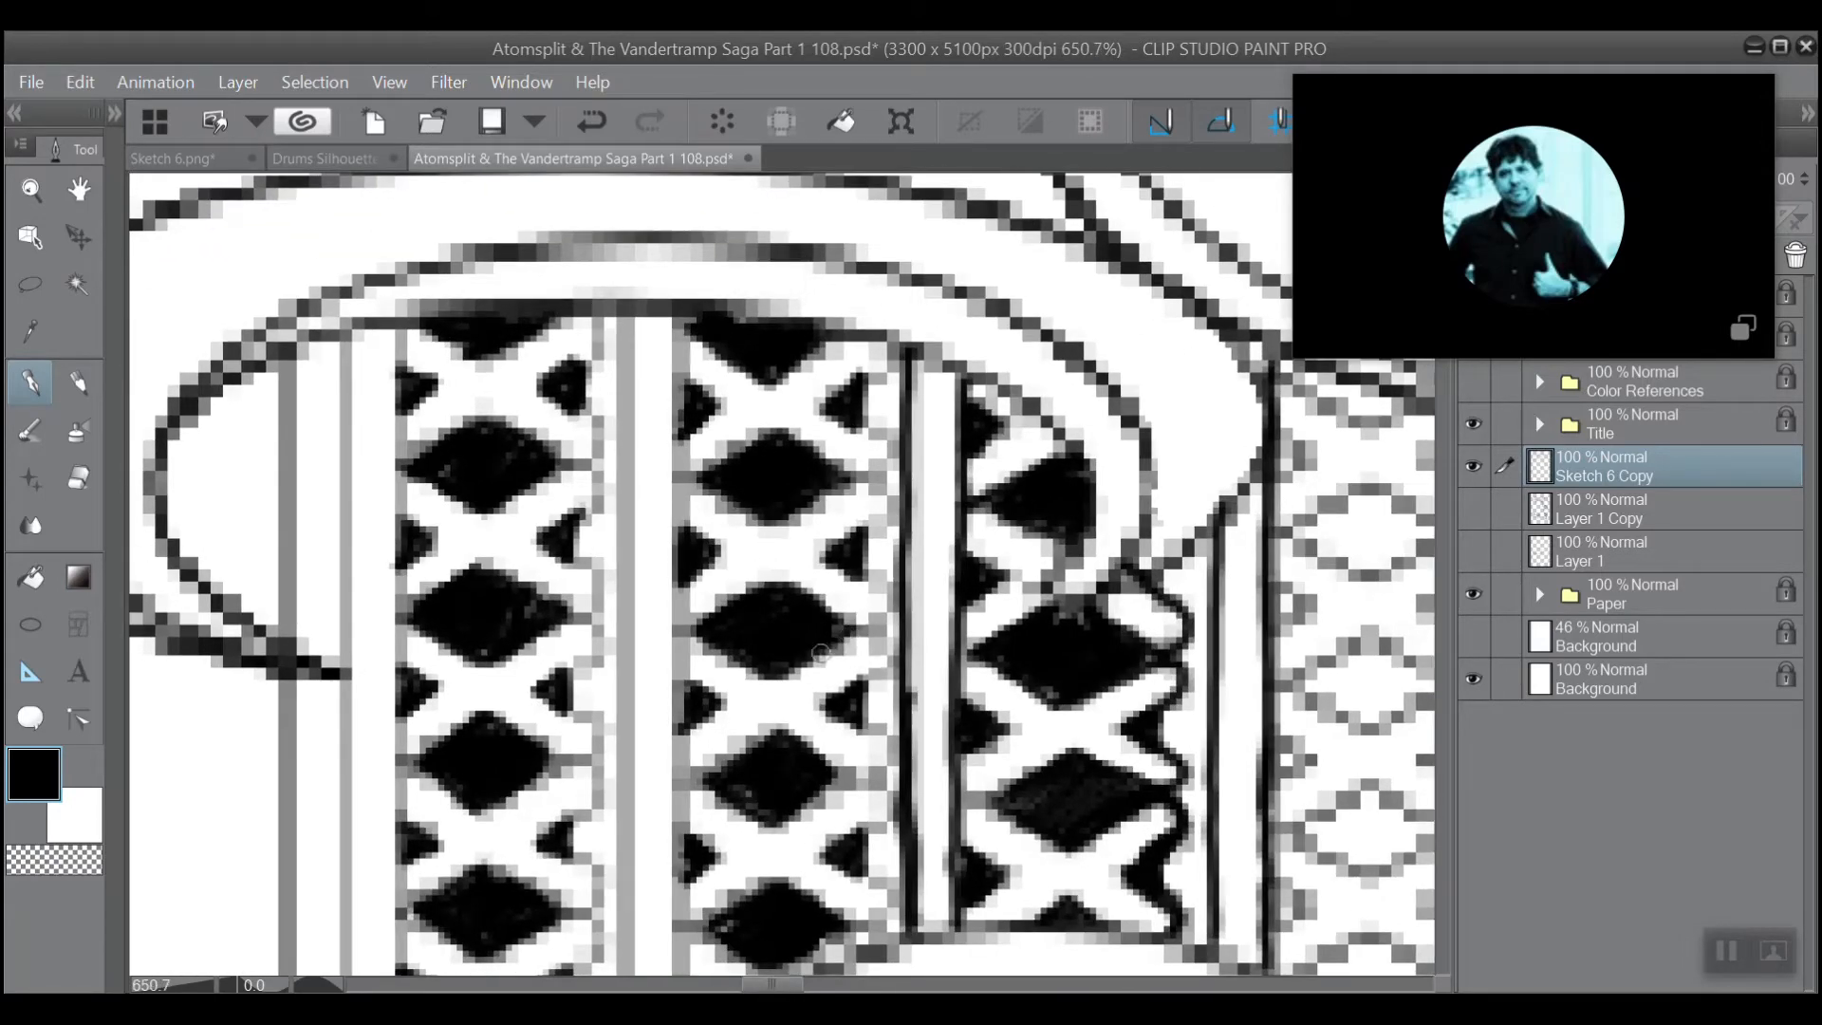
{"action": "mouse_move", "coordinate": [878, 650]}
{"action": "left_mouse_down"}
{"action": "mouse_move", "coordinate": [824, 699]}
{"action": "mouse_move", "coordinate": [871, 736]}
{"action": "mouse_move", "coordinate": [883, 781]}
{"action": "mouse_move", "coordinate": [820, 757]}
{"action": "mouse_move", "coordinate": [866, 722]}
{"action": "left_mouse_up"}
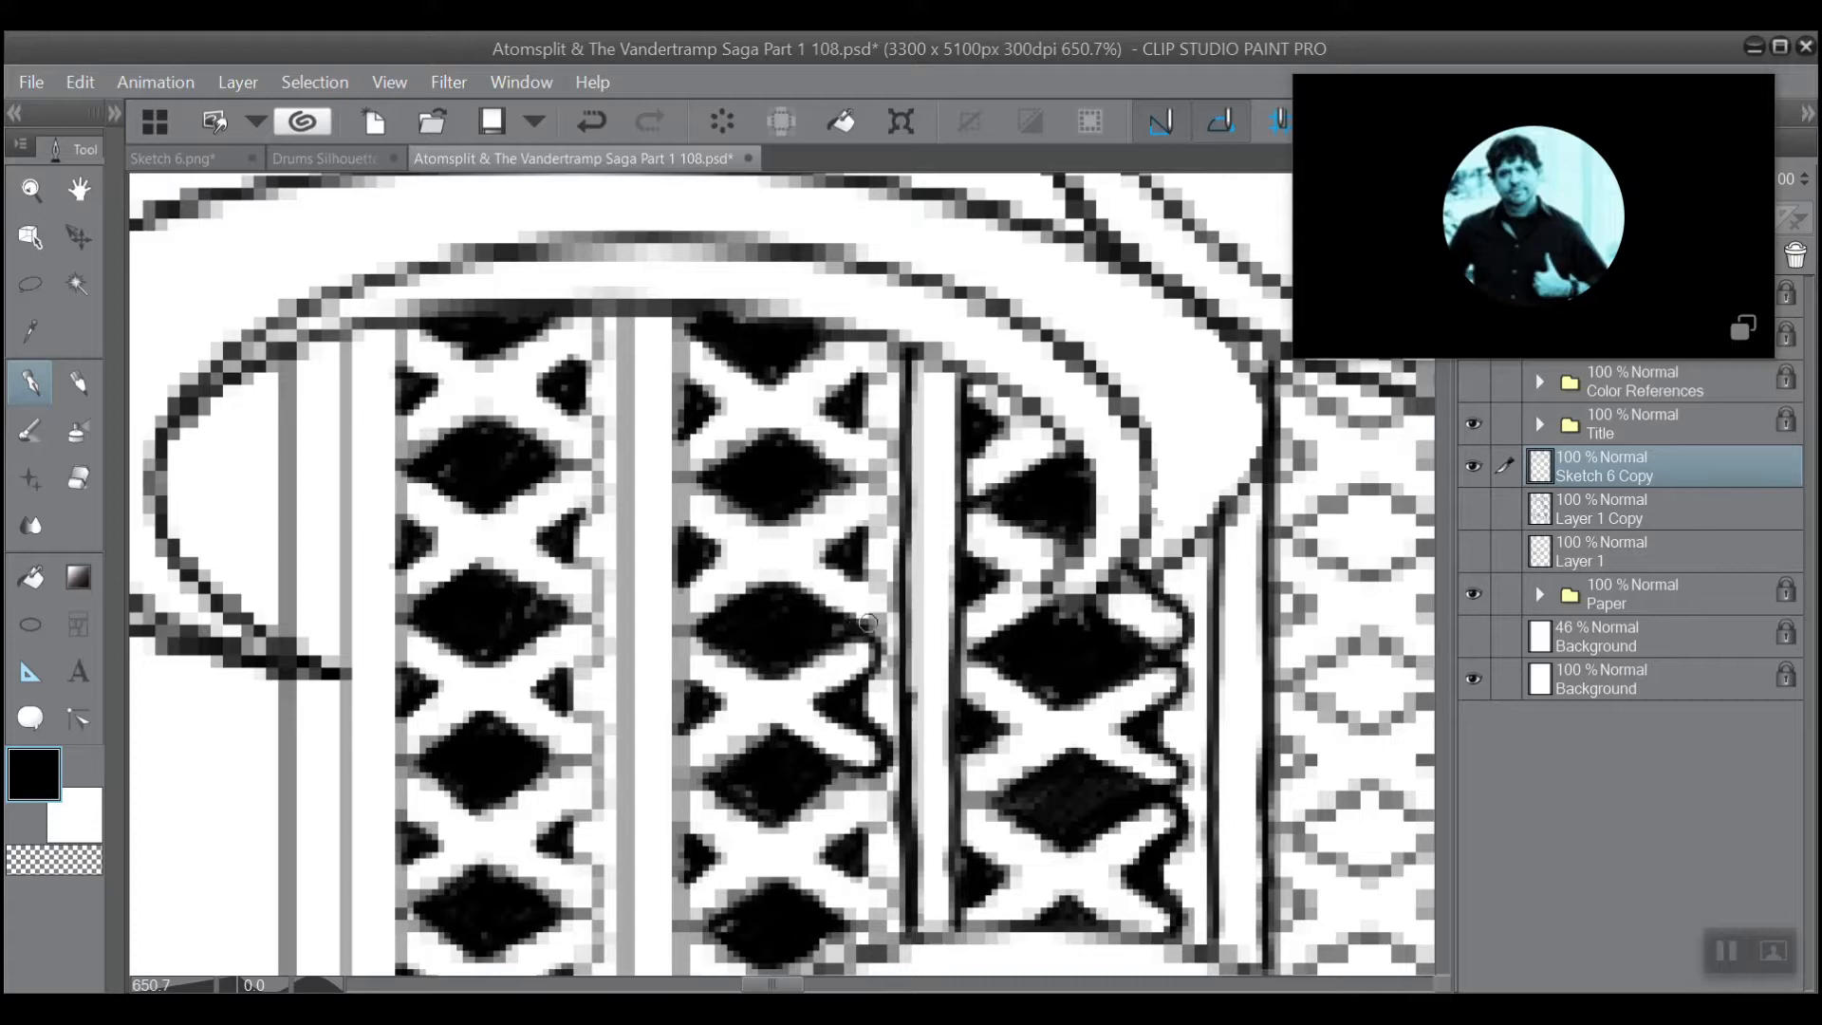
{"action": "mouse_move", "coordinate": [868, 623]}
{"action": "left_mouse_down"}
{"action": "mouse_move", "coordinate": [825, 557]}
{"action": "mouse_move", "coordinate": [842, 512]}
{"action": "mouse_move", "coordinate": [846, 538]}
{"action": "mouse_move", "coordinate": [874, 516]}
{"action": "mouse_move", "coordinate": [875, 486]}
{"action": "mouse_move", "coordinate": [824, 498]}
{"action": "mouse_move", "coordinate": [877, 475]}
{"action": "mouse_move", "coordinate": [847, 429]}
{"action": "mouse_move", "coordinate": [886, 345]}
{"action": "mouse_move", "coordinate": [871, 331]}
{"action": "mouse_move", "coordinate": [785, 368]}
{"action": "left_mouse_up"}
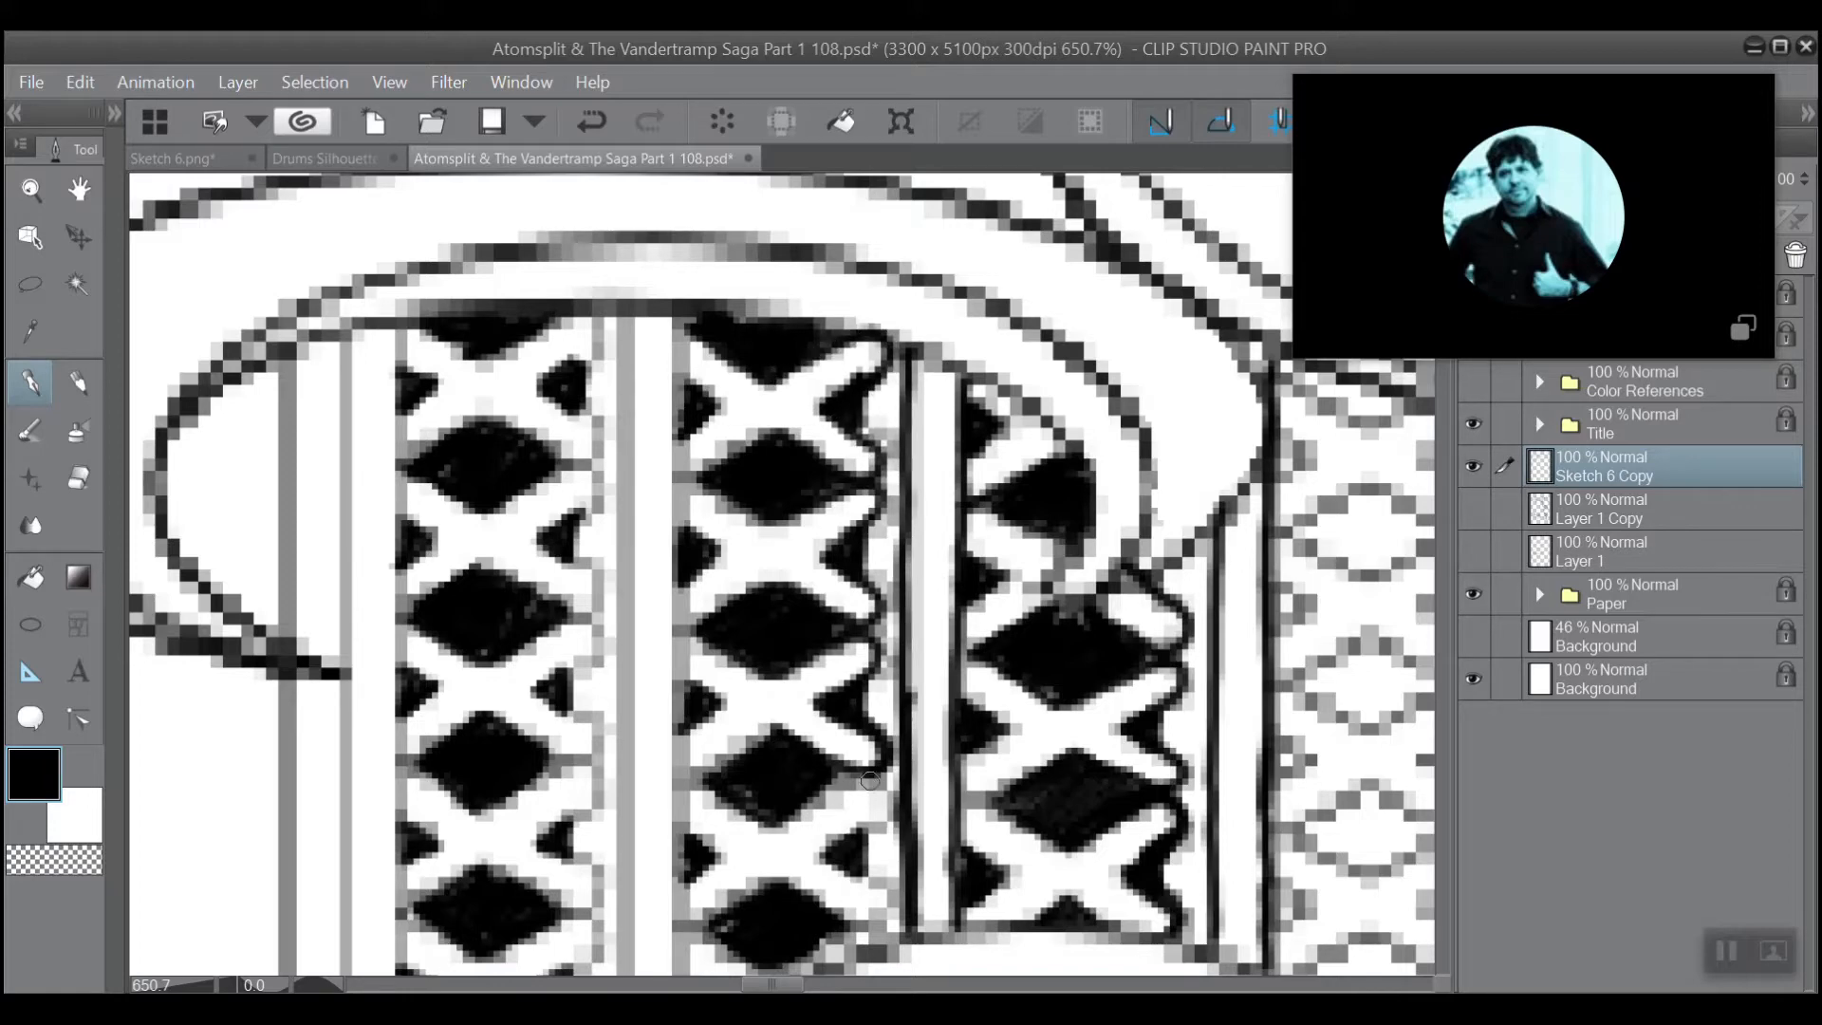
{"action": "mouse_move", "coordinate": [870, 780]}
{"action": "left_mouse_down"}
{"action": "mouse_move", "coordinate": [792, 813]}
{"action": "mouse_move", "coordinate": [881, 774]}
{"action": "mouse_move", "coordinate": [892, 786]}
{"action": "mouse_move", "coordinate": [819, 846]}
{"action": "mouse_move", "coordinate": [892, 799]}
{"action": "left_mouse_up"}
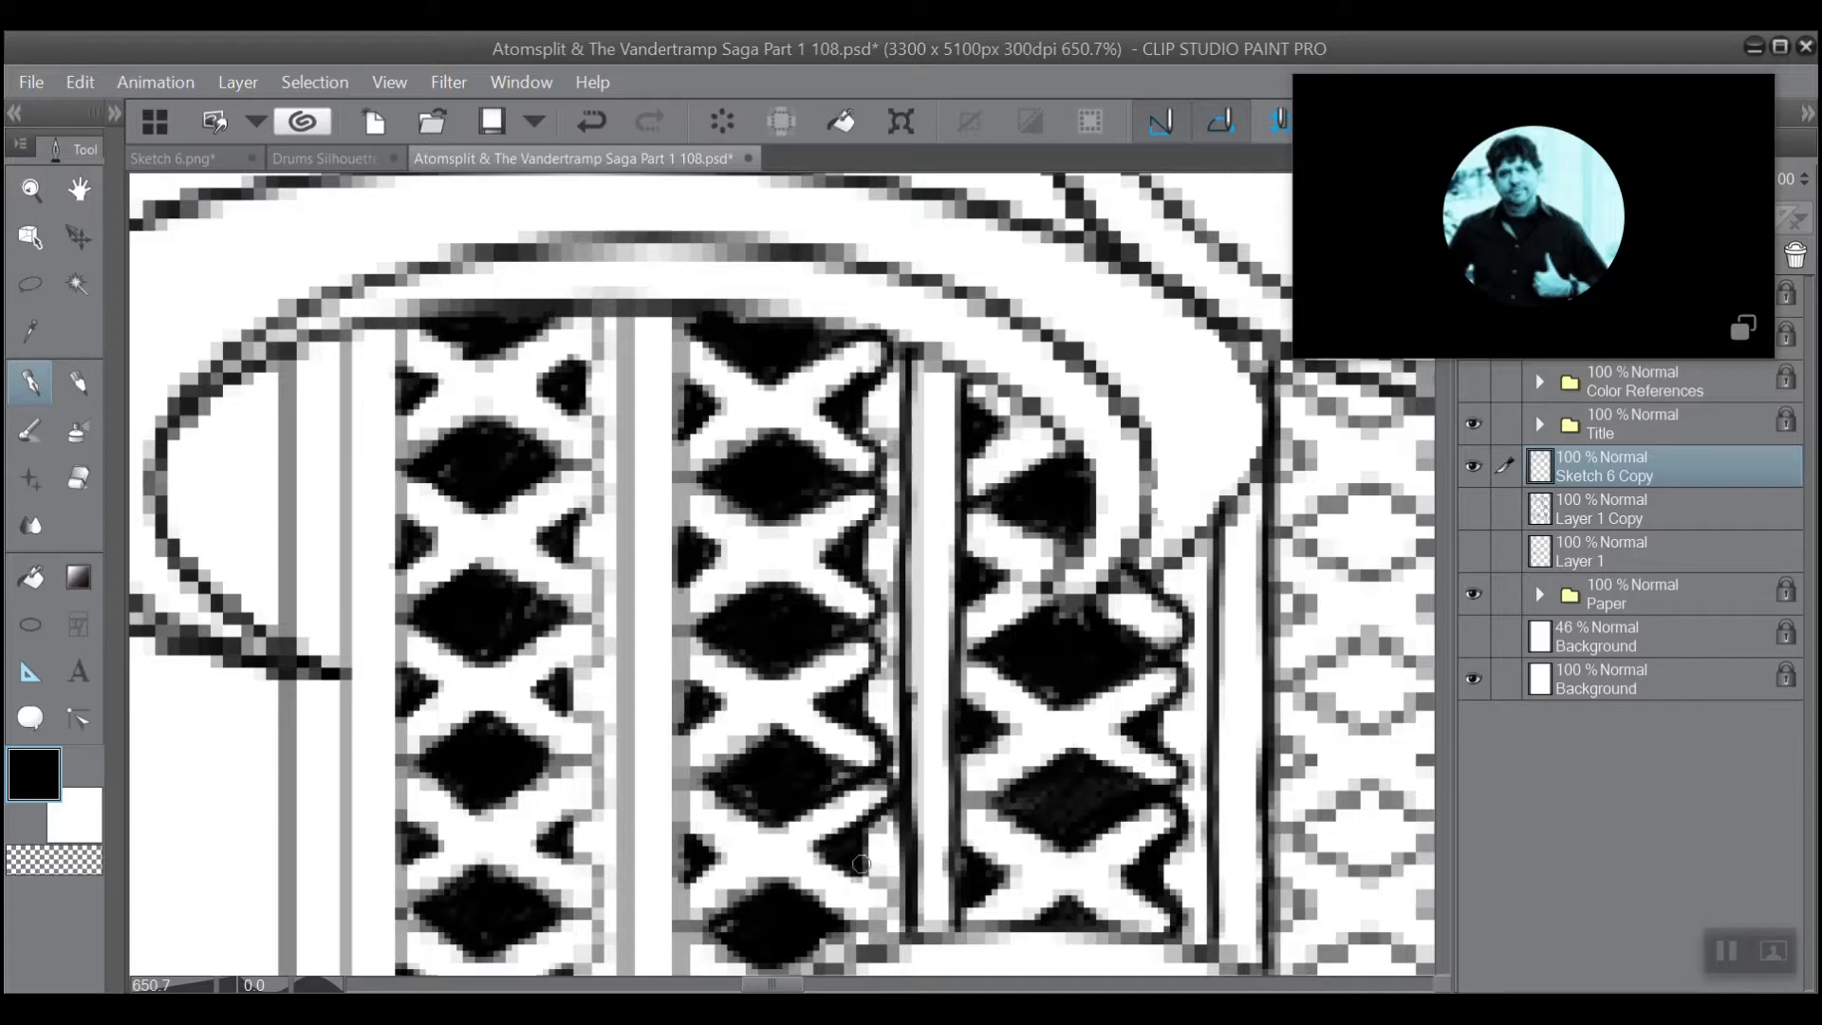
{"action": "mouse_move", "coordinate": [861, 864]}
{"action": "left_mouse_down"}
{"action": "mouse_move", "coordinate": [897, 902]}
{"action": "mouse_move", "coordinate": [854, 918]}
{"action": "mouse_move", "coordinate": [797, 877]}
{"action": "mouse_move", "coordinate": [866, 928]}
{"action": "mouse_move", "coordinate": [858, 869]}
{"action": "mouse_move", "coordinate": [825, 849]}
{"action": "mouse_move", "coordinate": [894, 896]}
{"action": "left_mouse_up"}
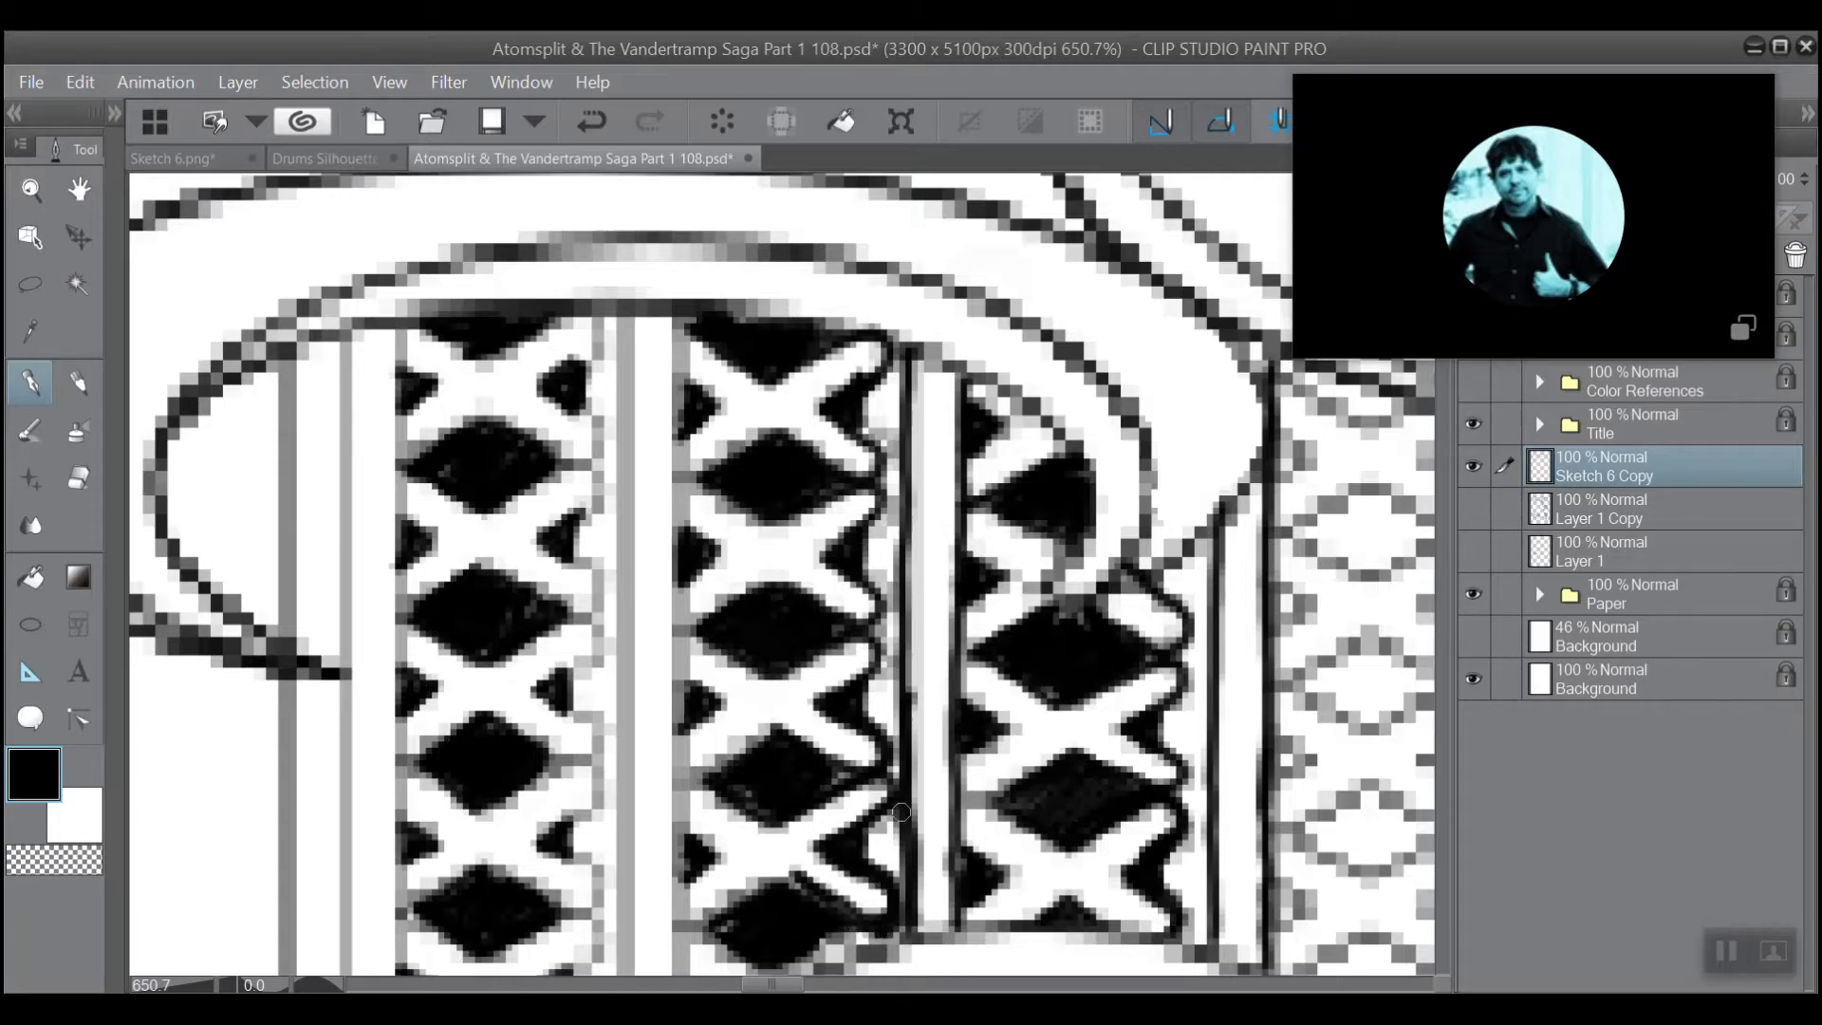
Ink the two vertical lines between the first and second lattice columns in black, from the lower ring up to the curved band.
{"action": "scroll", "coordinate": [900, 812], "scroll_direction": "down", "scroll_amount": 2}
{"action": "left_click_drag", "start_coordinate": [823, 726], "coordinate": [975, 579]}
{"action": "scroll", "coordinate": [920, 675], "scroll_direction": "up", "scroll_amount": 1}
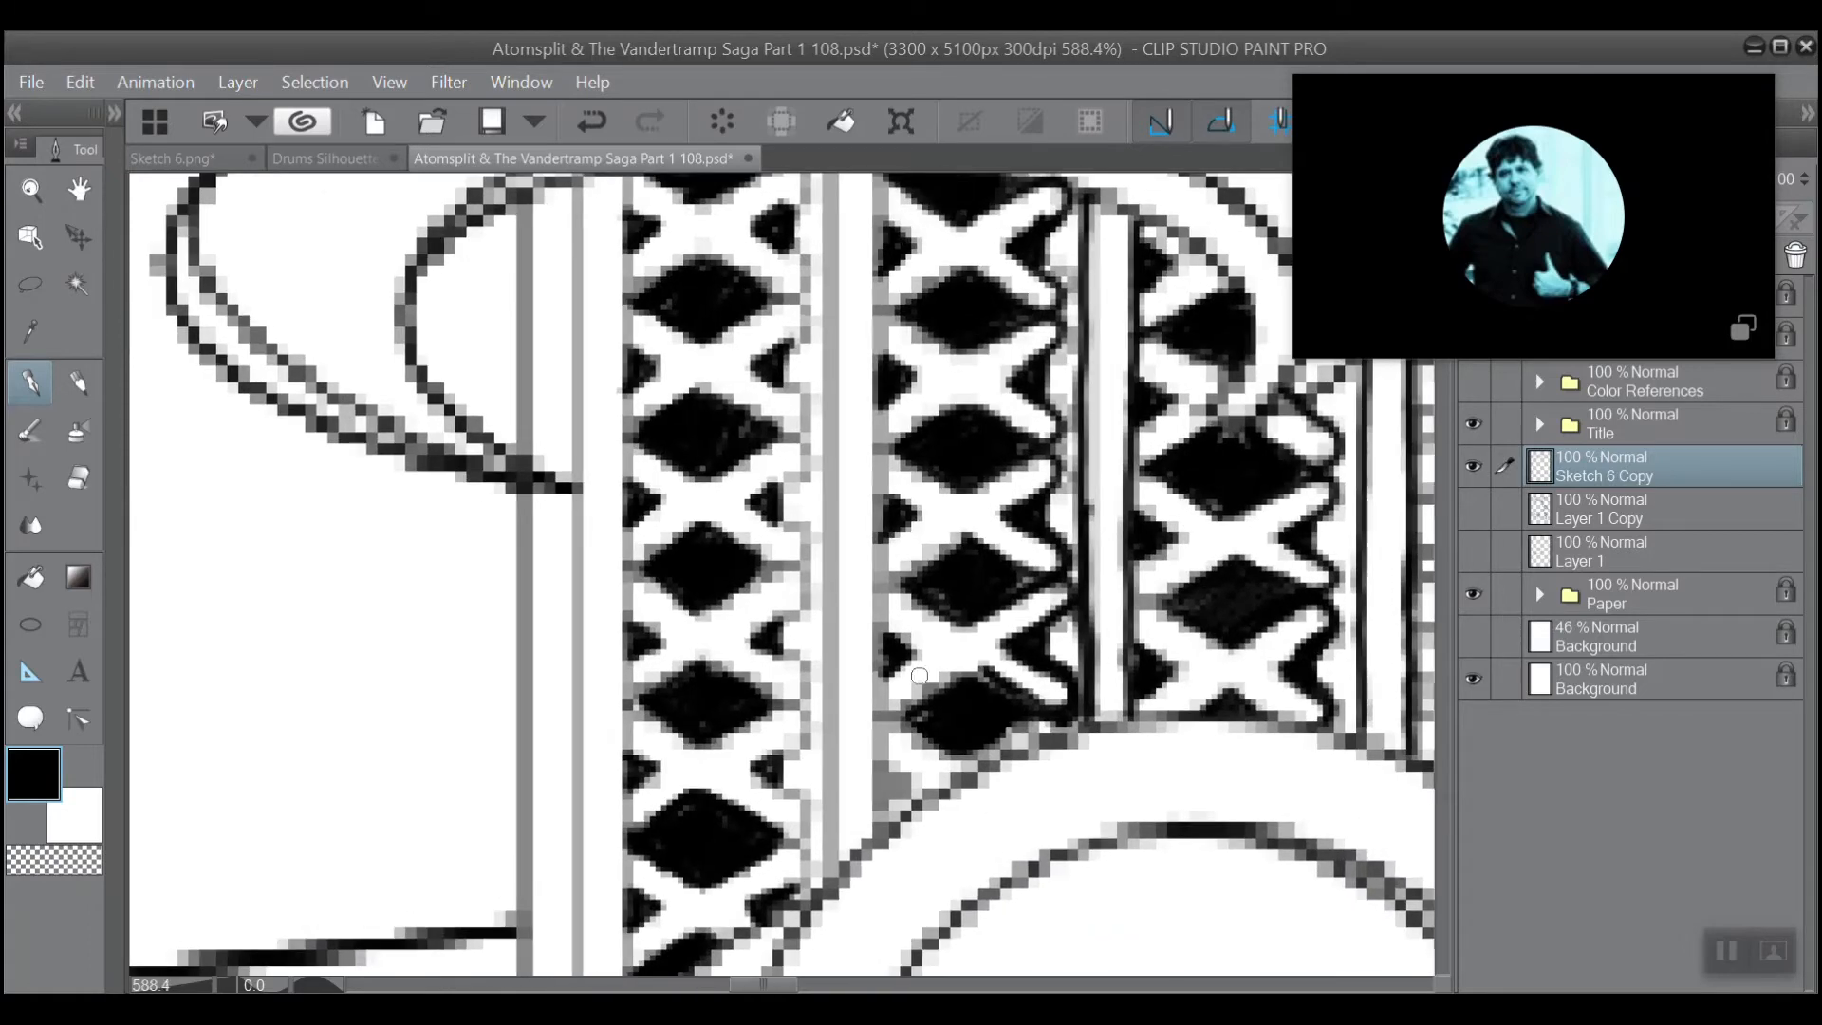
{"action": "mouse_move", "coordinate": [906, 784]}
{"action": "left_mouse_down"}
{"action": "mouse_move", "coordinate": [878, 813]}
{"action": "mouse_move", "coordinate": [872, 263]}
{"action": "left_mouse_up"}
{"action": "left_click_drag", "start_coordinate": [876, 811], "coordinate": [875, 270]}
{"action": "scroll", "coordinate": [875, 271], "scroll_direction": "up", "scroll_amount": 3}
{"action": "mouse_move", "coordinate": [876, 418]}
{"action": "left_mouse_down"}
{"action": "mouse_move", "coordinate": [892, 491]}
{"action": "mouse_move", "coordinate": [897, 383]}
{"action": "mouse_move", "coordinate": [900, 491]}
{"action": "left_mouse_up"}
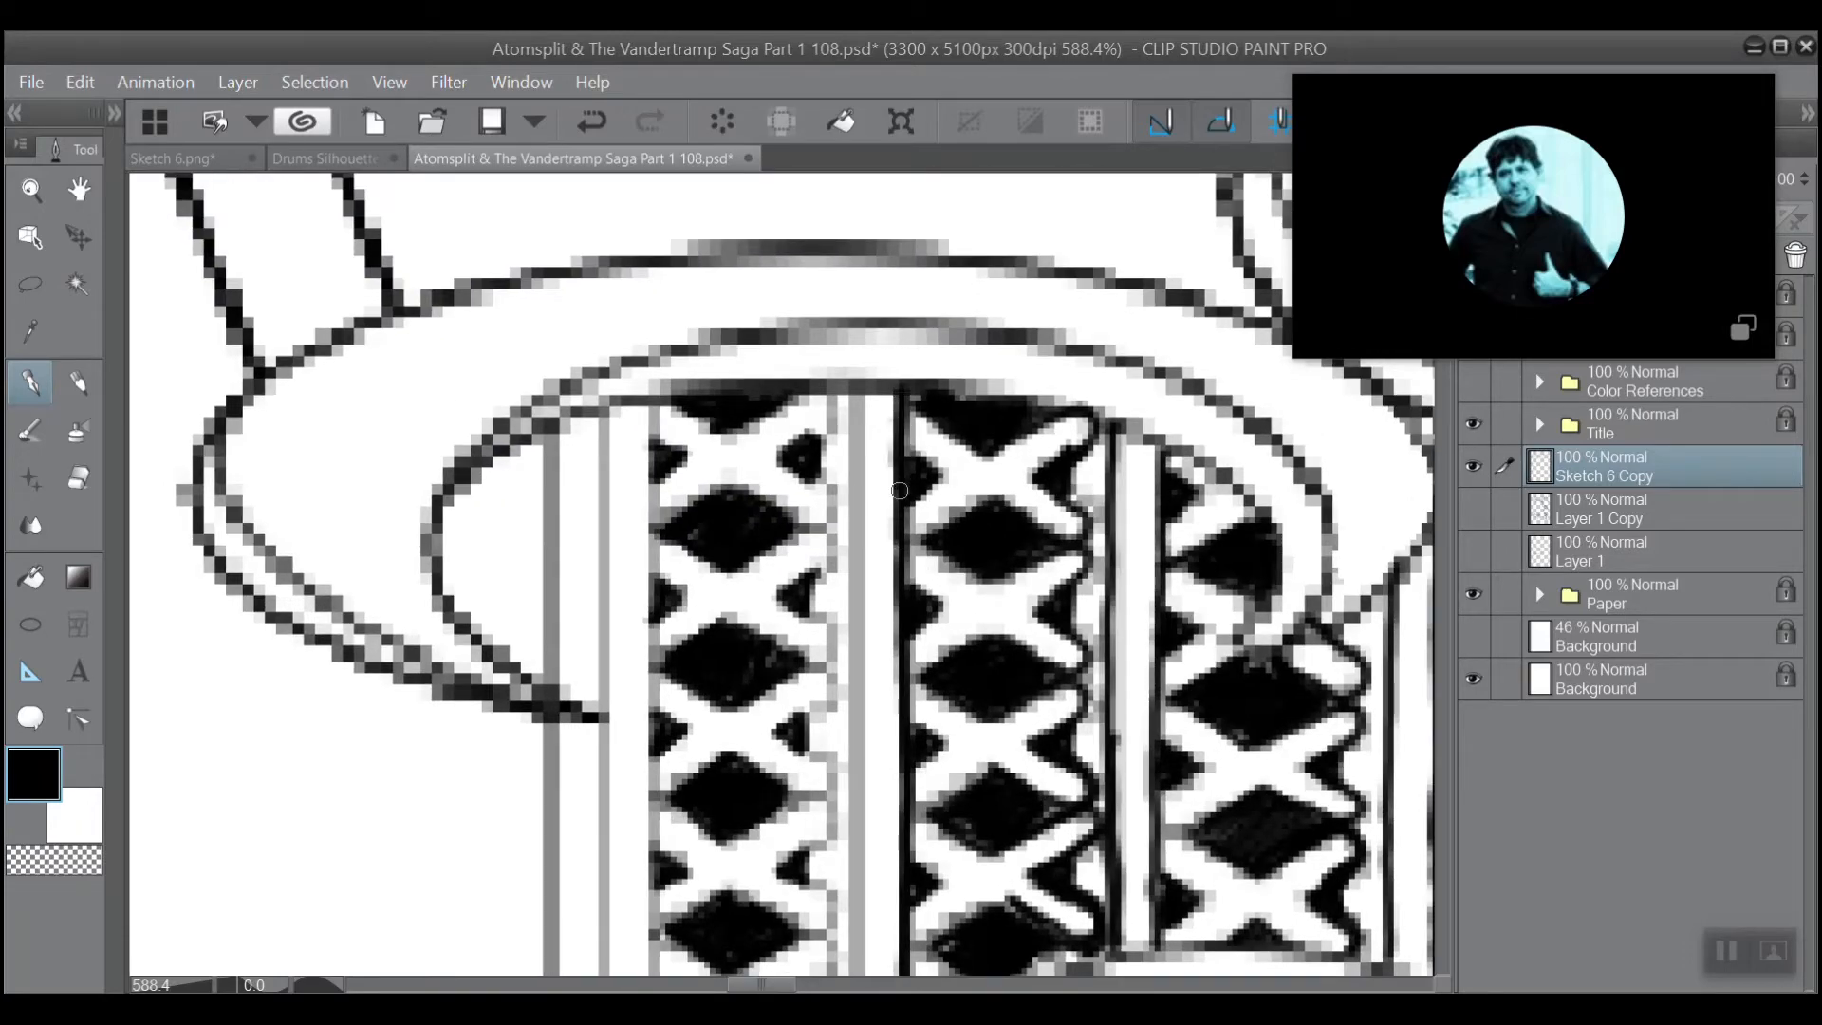
{"action": "scroll", "coordinate": [895, 585], "scroll_direction": "down", "scroll_amount": 2}
{"action": "left_click_drag", "start_coordinate": [895, 585], "coordinate": [909, 356]}
{"action": "scroll", "coordinate": [852, 482], "scroll_direction": "up", "scroll_amount": 3}
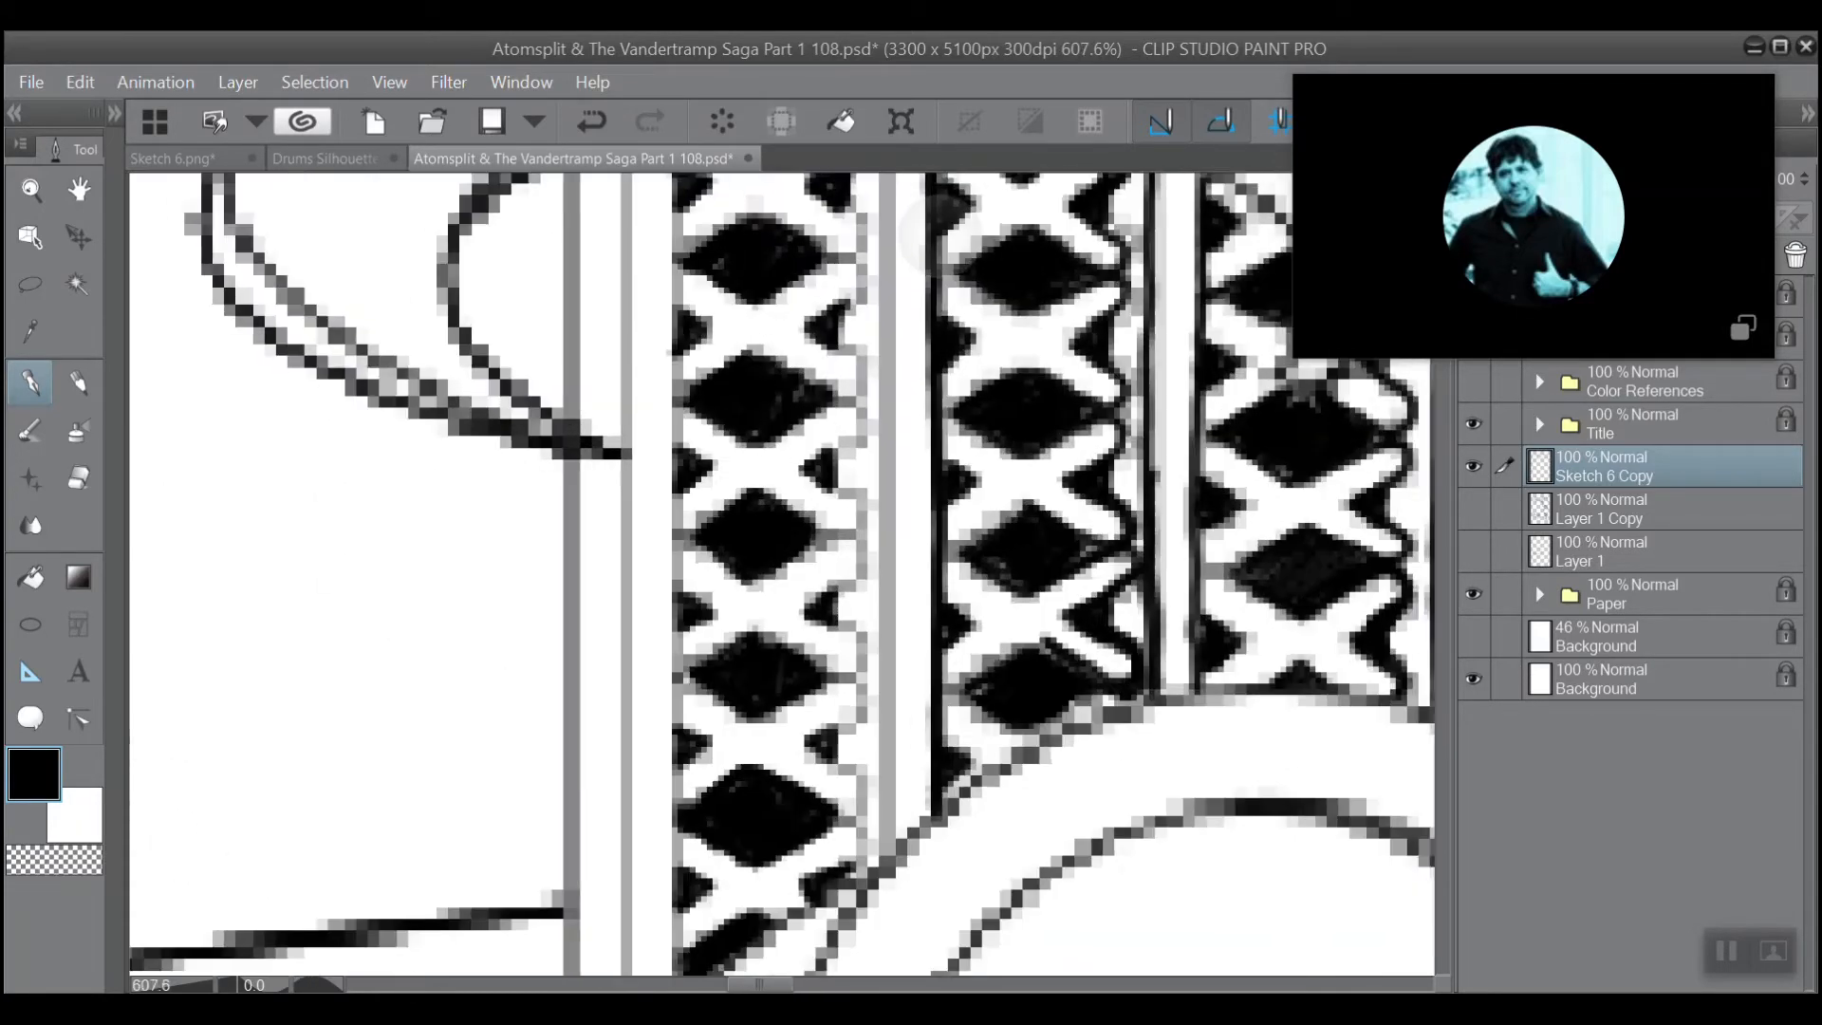
{"action": "mouse_move", "coordinate": [890, 873]}
{"action": "left_mouse_down"}
{"action": "mouse_move", "coordinate": [892, 192]}
{"action": "mouse_move", "coordinate": [888, 473]}
{"action": "mouse_move", "coordinate": [897, 387]}
{"action": "left_mouse_up"}
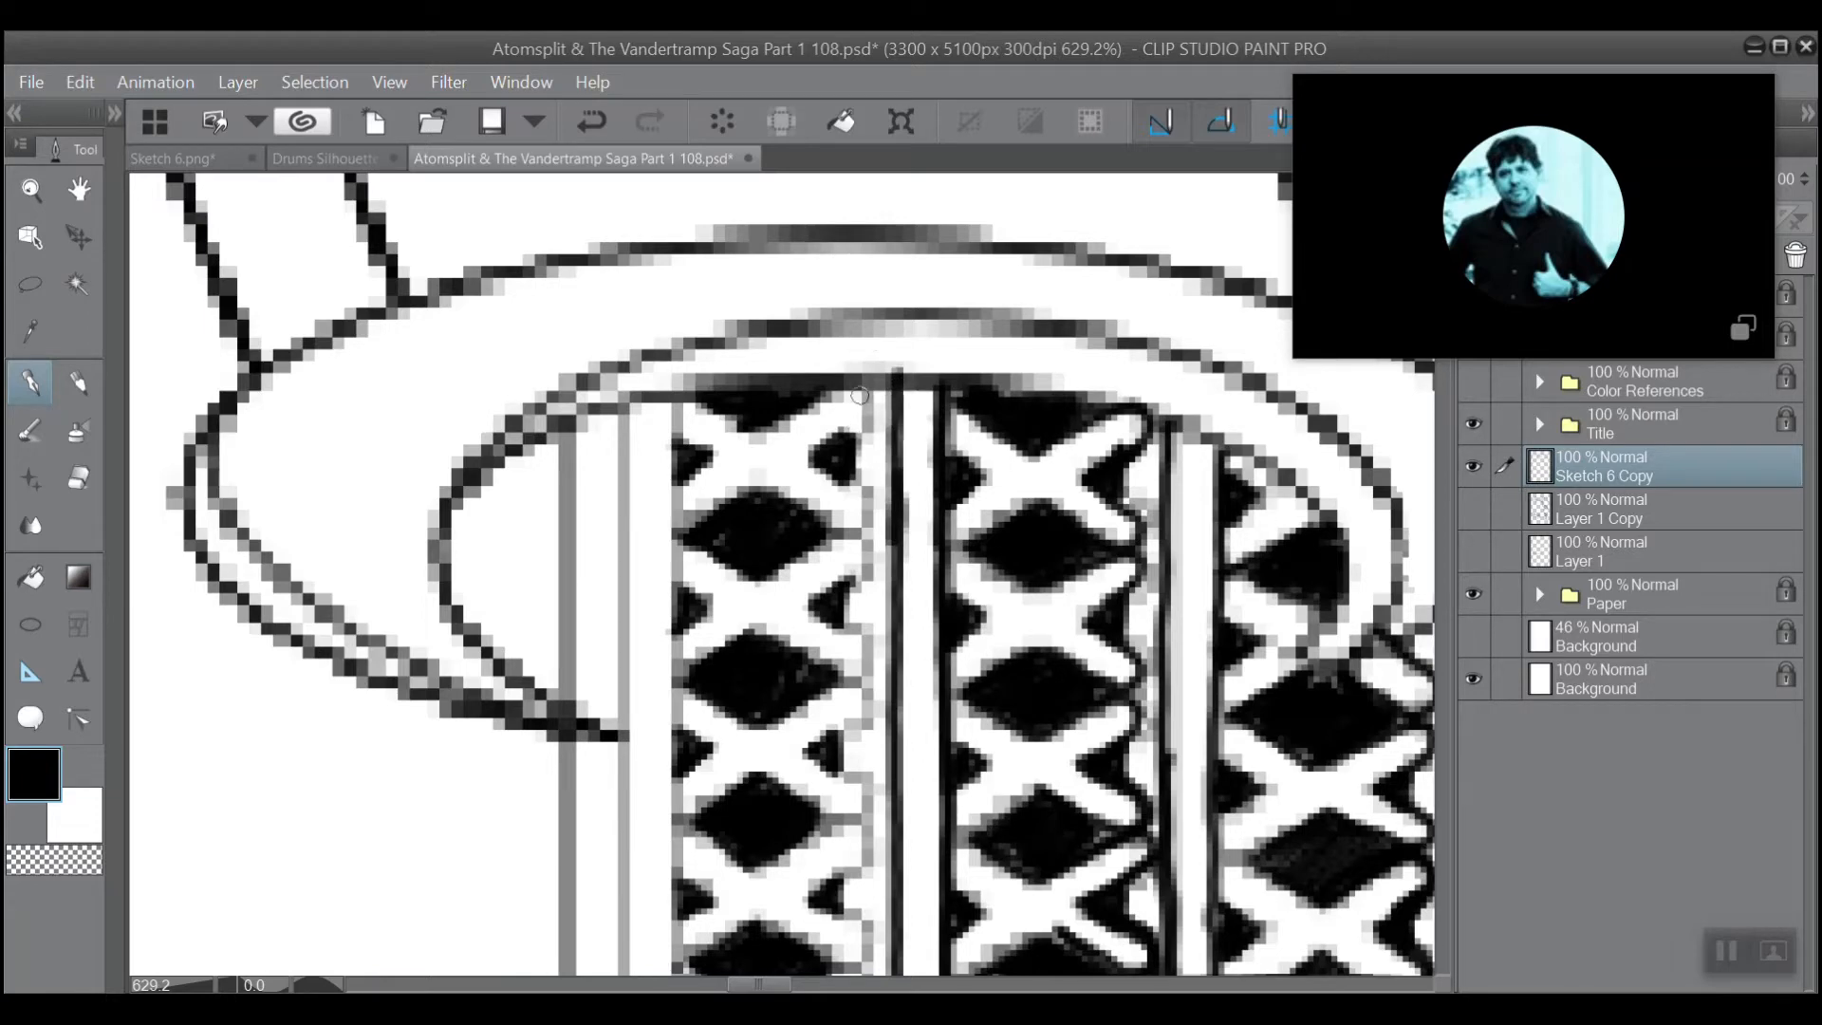
Ink the first lattice column's scalloped right edge in black, from the curved band down to the lower ring.
{"action": "mouse_move", "coordinate": [867, 407]}
{"action": "left_mouse_down"}
{"action": "mouse_move", "coordinate": [813, 458]}
{"action": "mouse_move", "coordinate": [866, 394]}
{"action": "mouse_move", "coordinate": [823, 428]}
{"action": "mouse_move", "coordinate": [867, 521]}
{"action": "mouse_move", "coordinate": [816, 519]}
{"action": "mouse_move", "coordinate": [813, 549]}
{"action": "mouse_move", "coordinate": [783, 562]}
{"action": "mouse_move", "coordinate": [864, 568]}
{"action": "mouse_move", "coordinate": [813, 603]}
{"action": "mouse_move", "coordinate": [867, 645]}
{"action": "mouse_move", "coordinate": [844, 675]}
{"action": "mouse_move", "coordinate": [860, 641]}
{"action": "left_mouse_up"}
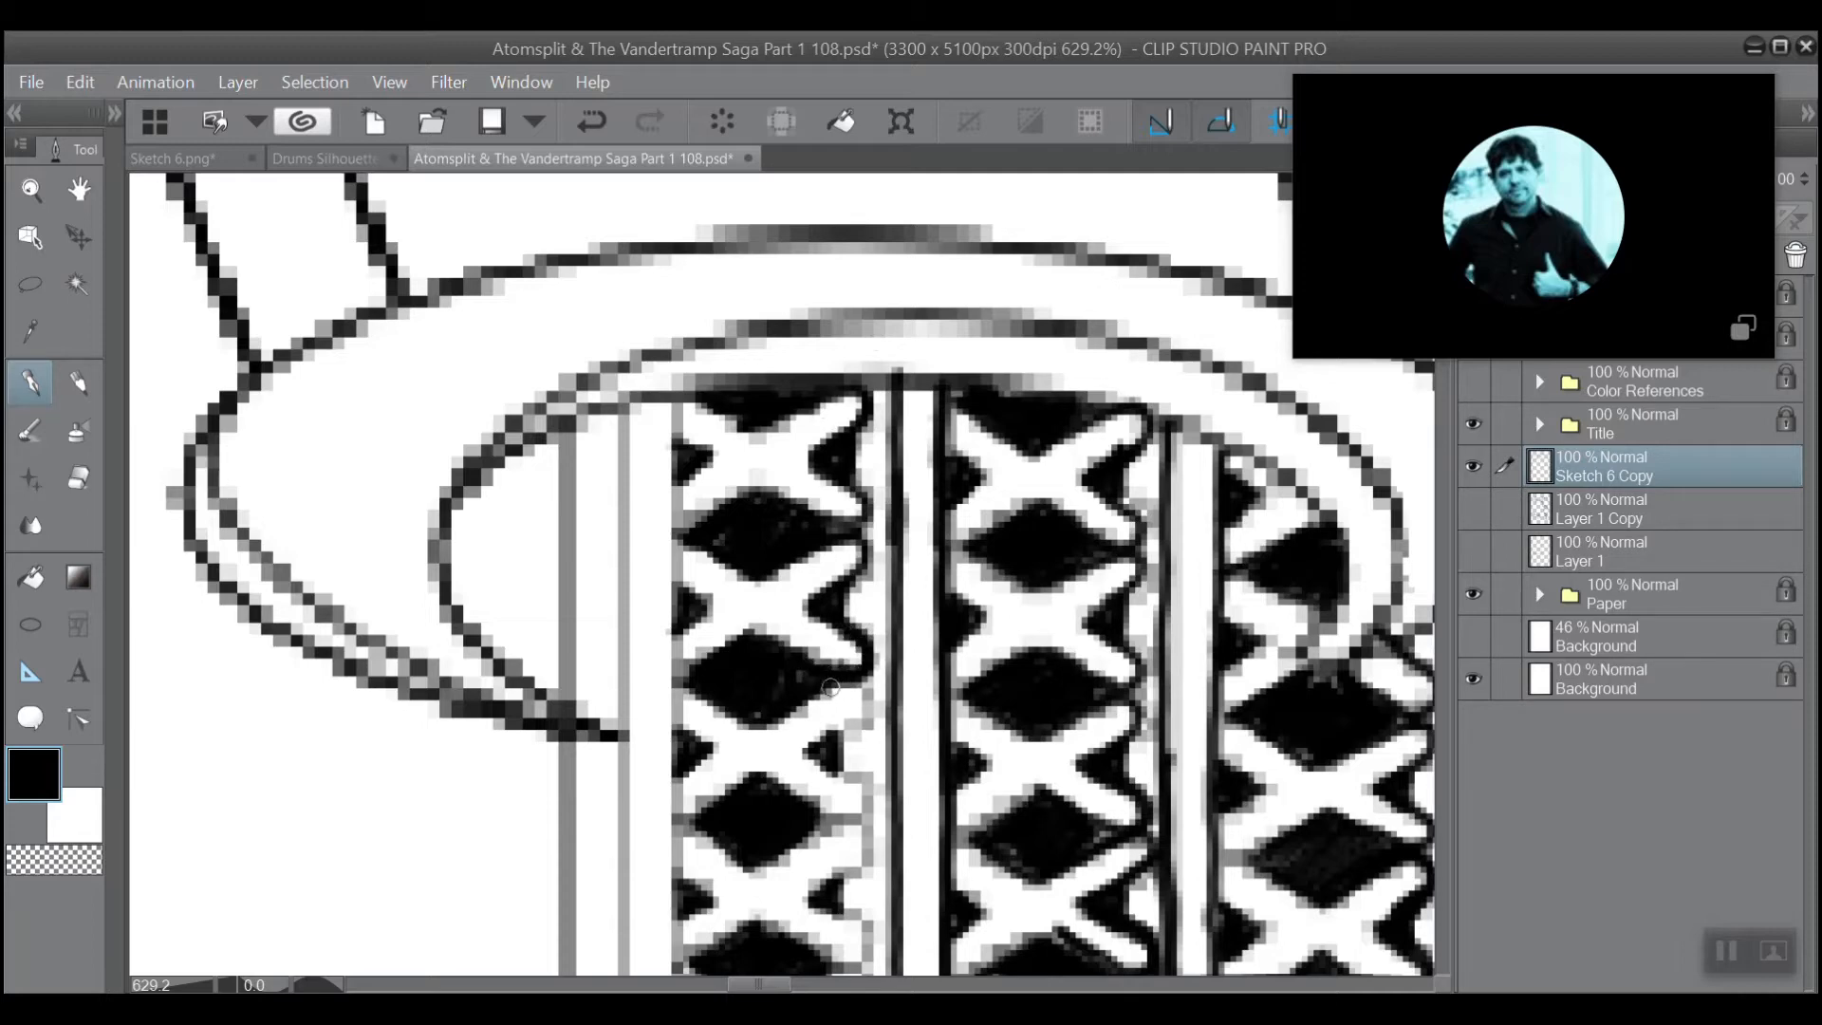
{"action": "mouse_move", "coordinate": [831, 687]}
{"action": "left_mouse_down"}
{"action": "mouse_move", "coordinate": [871, 695]}
{"action": "mouse_move", "coordinate": [832, 736]}
{"action": "mouse_move", "coordinate": [873, 702]}
{"action": "mouse_move", "coordinate": [848, 672]}
{"action": "mouse_move", "coordinate": [826, 428]}
{"action": "left_mouse_up"}
{"action": "scroll", "coordinate": [888, 588], "scroll_direction": "down", "scroll_amount": 1}
{"action": "scroll", "coordinate": [826, 428], "scroll_direction": "up", "scroll_amount": 2}
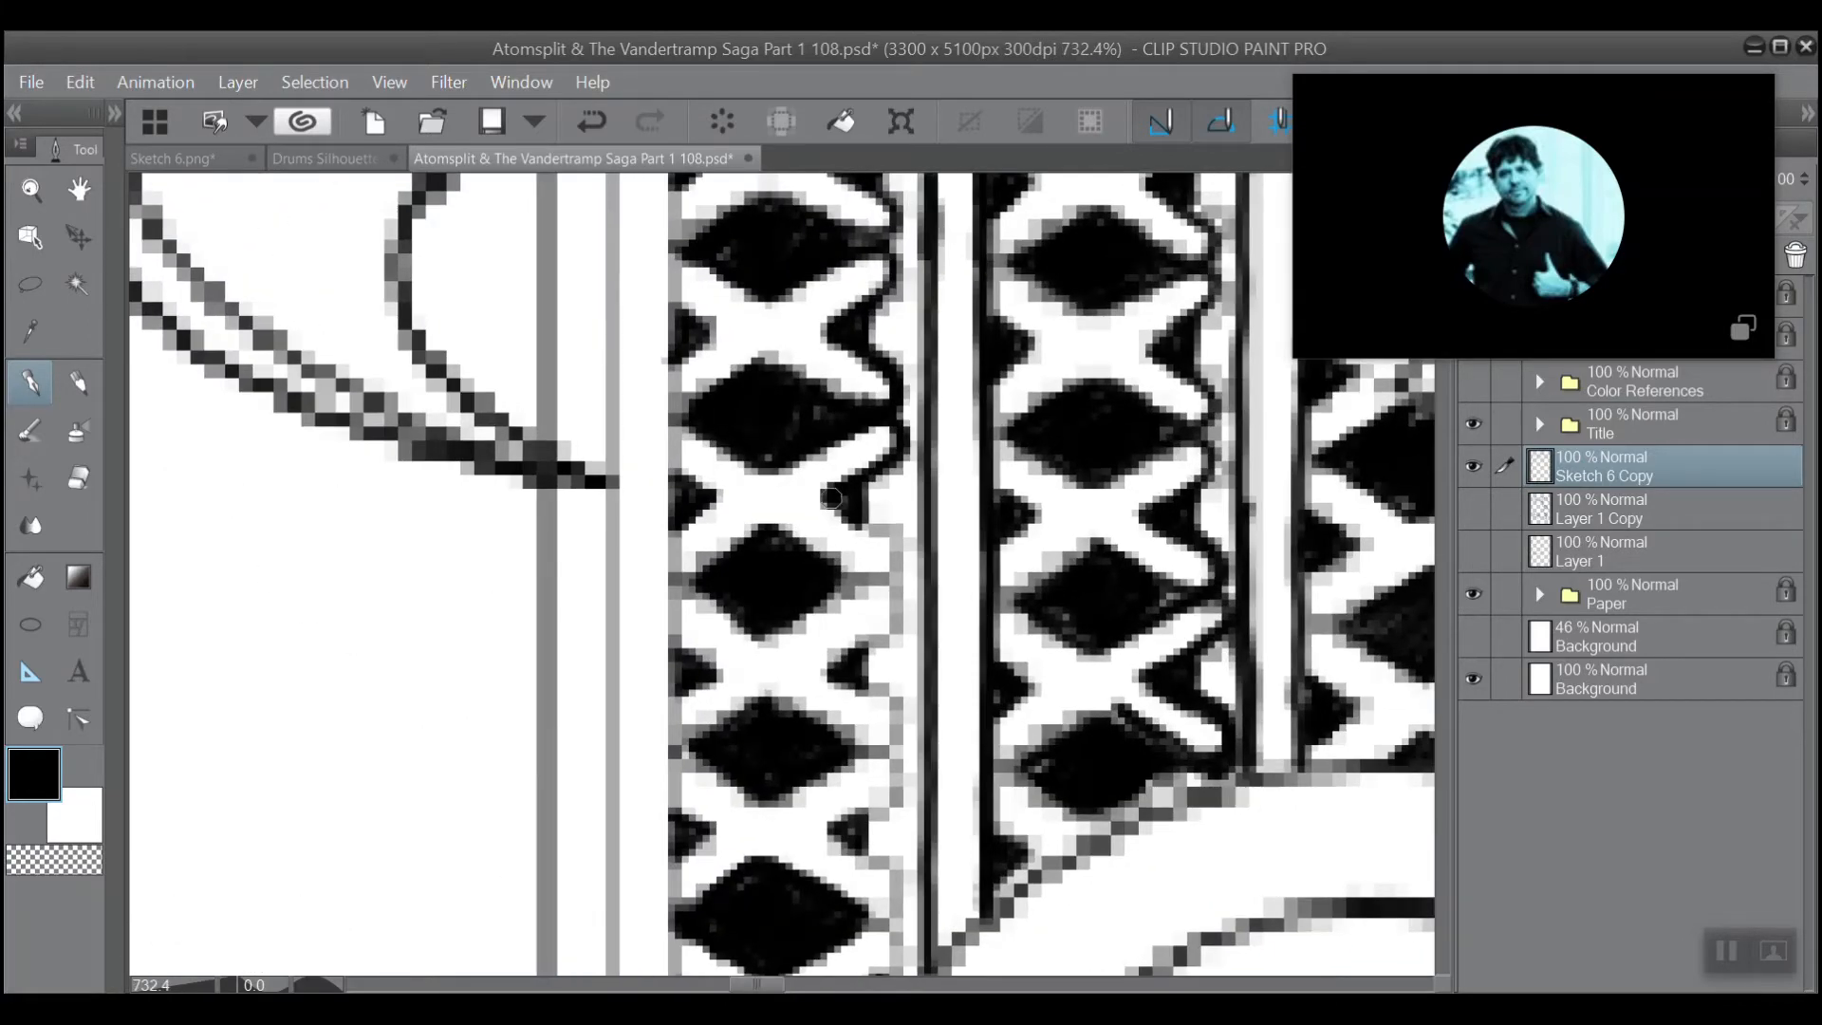
{"action": "mouse_move", "coordinate": [826, 501]}
{"action": "left_mouse_down"}
{"action": "mouse_move", "coordinate": [889, 561]}
{"action": "mouse_move", "coordinate": [802, 547]}
{"action": "mouse_move", "coordinate": [849, 586]}
{"action": "mouse_move", "coordinate": [883, 573]}
{"action": "mouse_move", "coordinate": [779, 624]}
{"action": "mouse_move", "coordinate": [887, 574]}
{"action": "mouse_move", "coordinate": [881, 629]}
{"action": "mouse_move", "coordinate": [824, 666]}
{"action": "mouse_move", "coordinate": [899, 734]}
{"action": "mouse_move", "coordinate": [873, 754]}
{"action": "mouse_move", "coordinate": [782, 720]}
{"action": "mouse_move", "coordinate": [864, 748]}
{"action": "mouse_move", "coordinate": [803, 782]}
{"action": "mouse_move", "coordinate": [885, 752]}
{"action": "mouse_move", "coordinate": [903, 768]}
{"action": "mouse_move", "coordinate": [899, 790]}
{"action": "mouse_move", "coordinate": [834, 825]}
{"action": "mouse_move", "coordinate": [902, 891]}
{"action": "mouse_move", "coordinate": [859, 912]}
{"action": "left_mouse_up"}
{"action": "scroll", "coordinate": [1036, 276], "scroll_direction": "down", "scroll_amount": 3}
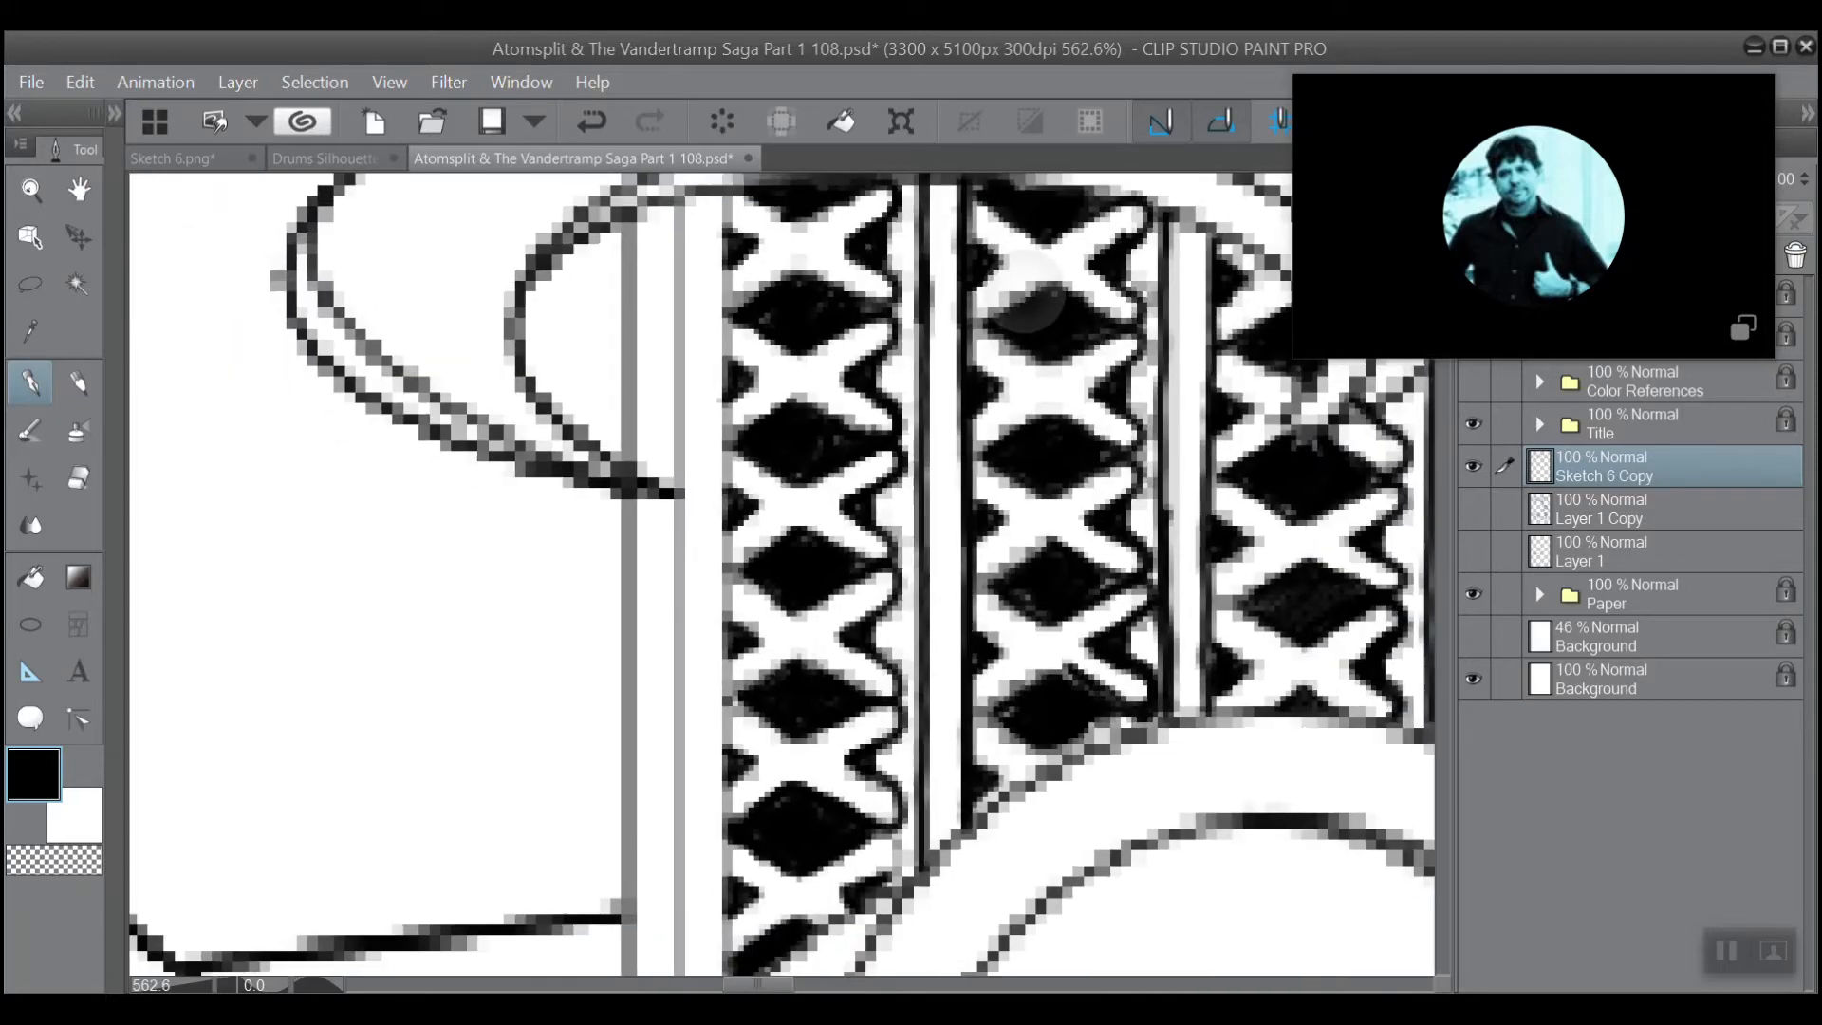
{"action": "left_click_drag", "start_coordinate": [1037, 312], "coordinate": [1039, 173]}
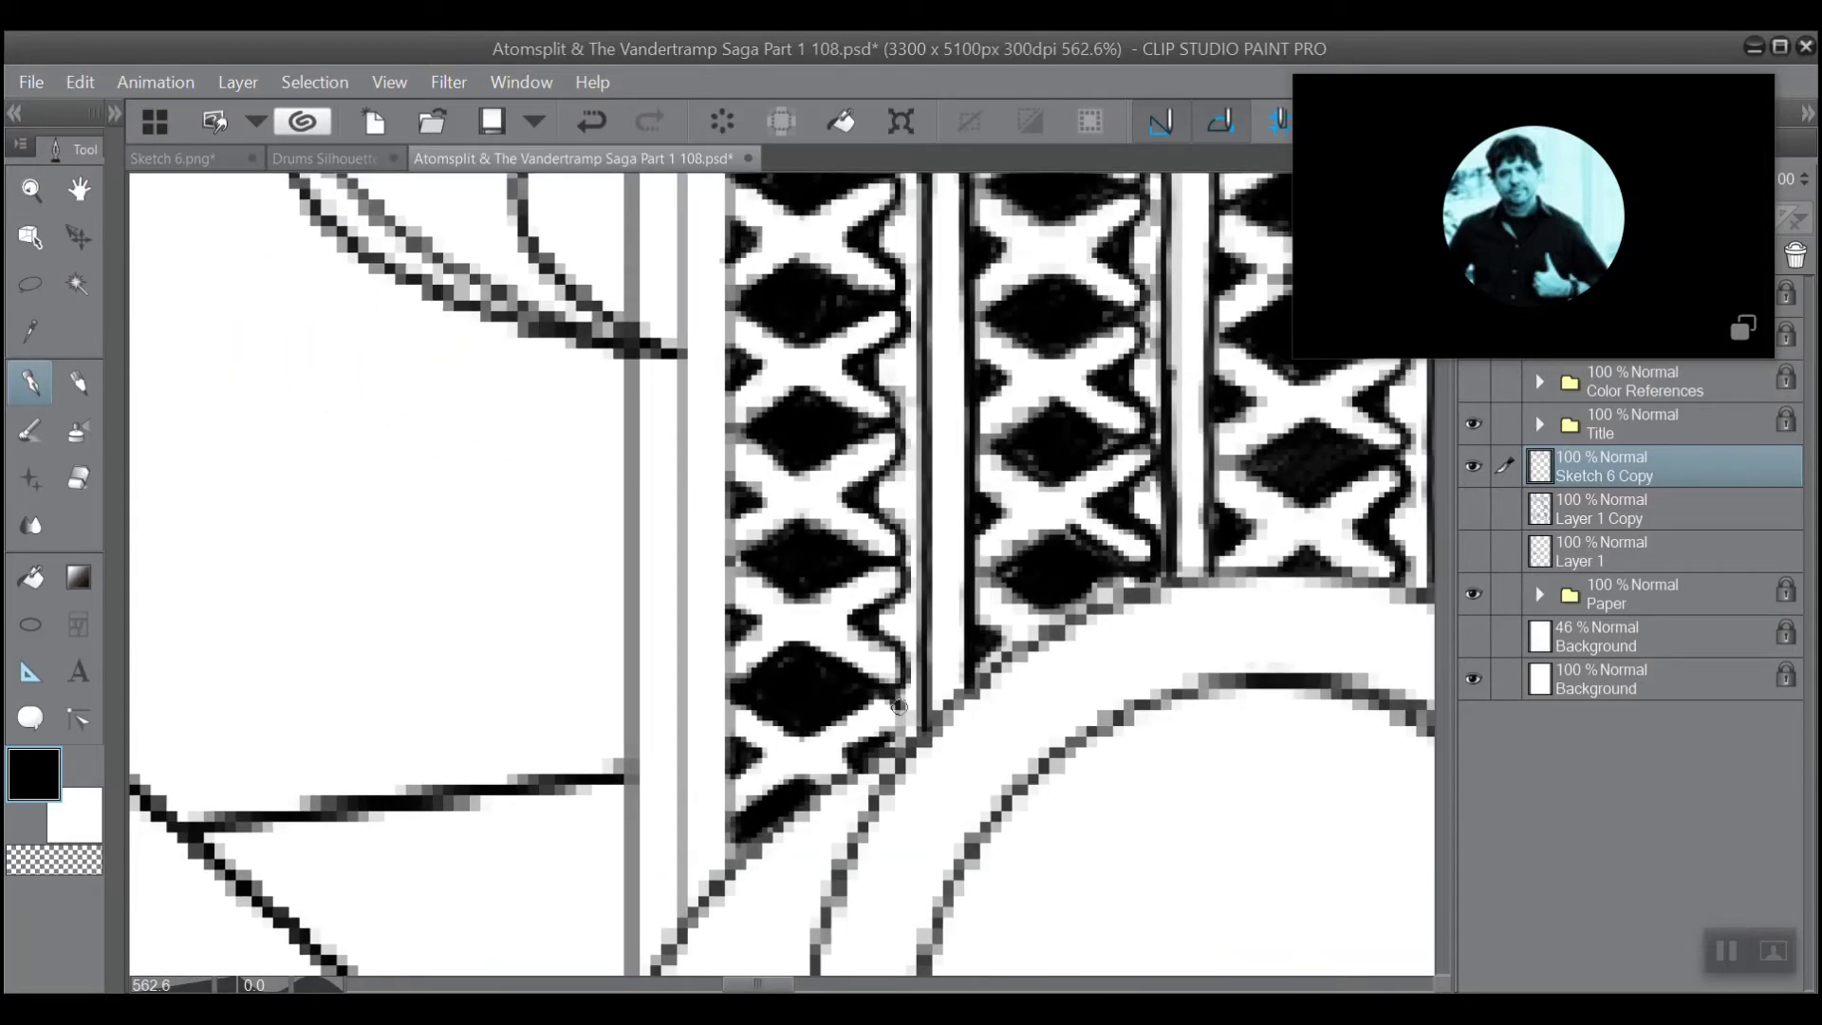
{"action": "mouse_move", "coordinate": [881, 741]}
{"action": "left_mouse_down"}
{"action": "mouse_move", "coordinate": [897, 704]}
{"action": "mouse_move", "coordinate": [824, 720]}
{"action": "mouse_move", "coordinate": [887, 694]}
{"action": "left_mouse_up"}
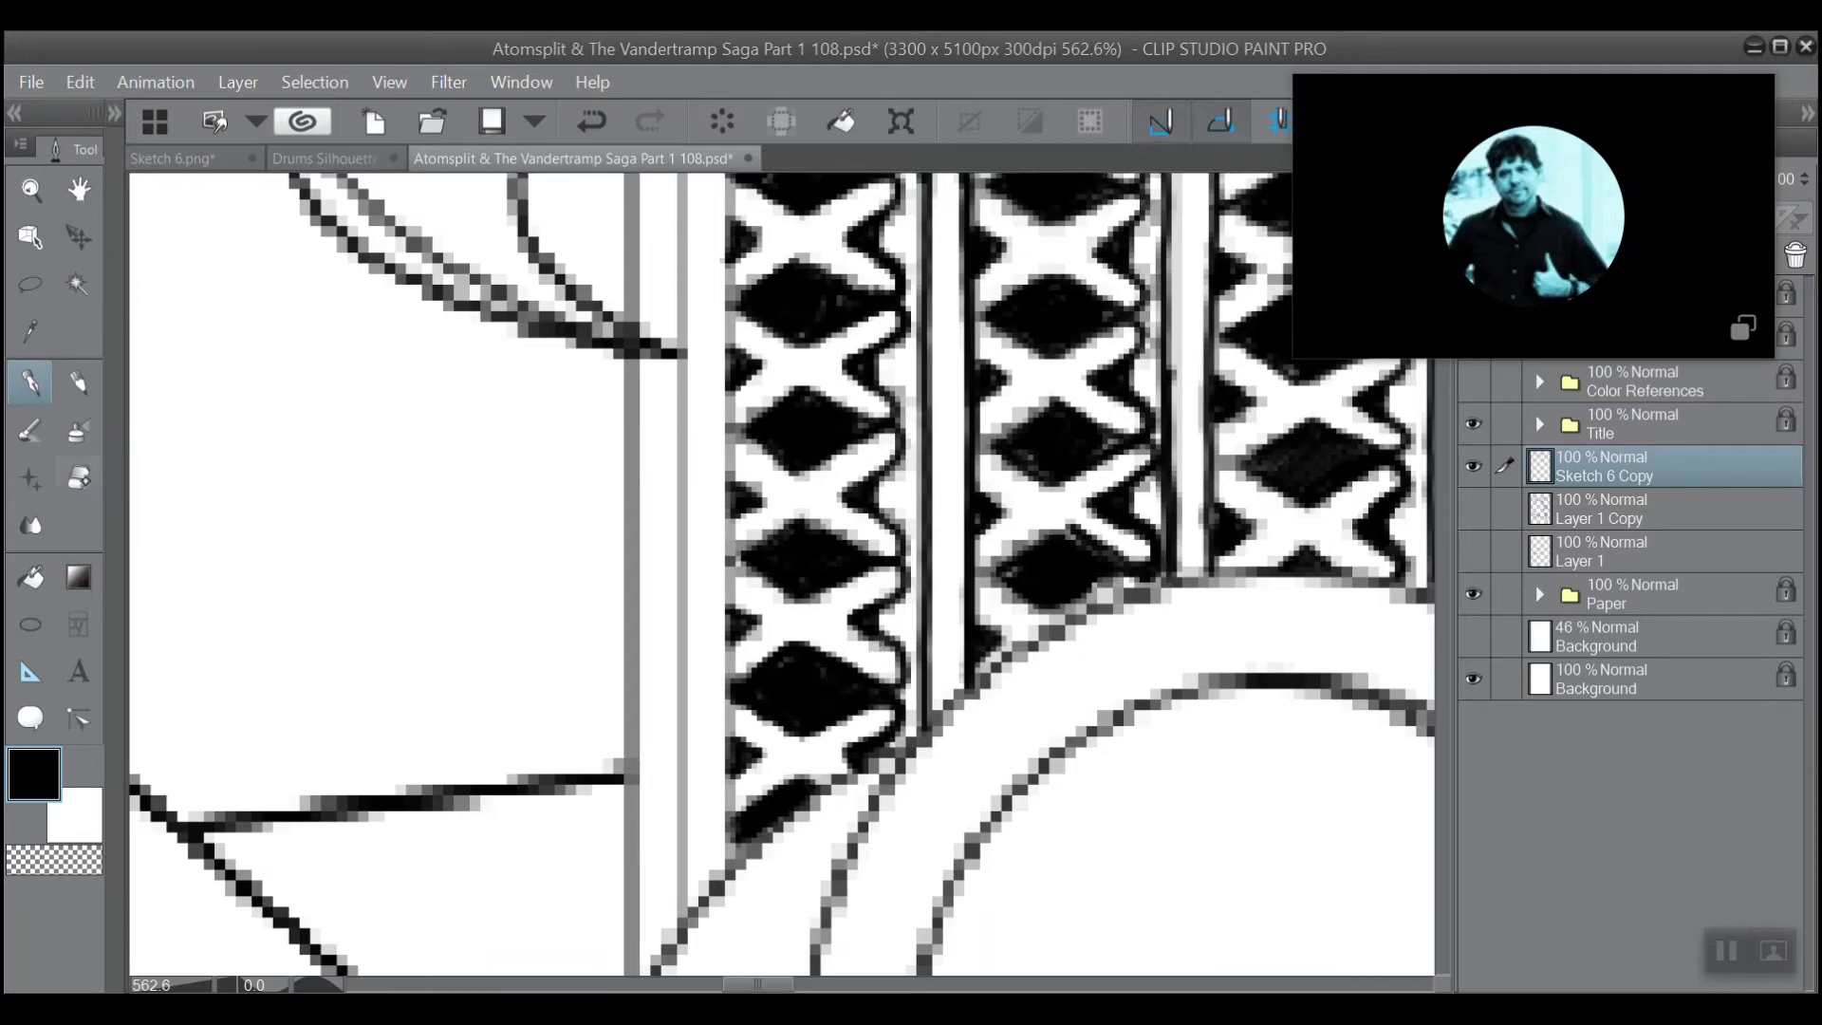
Set the Hard eraser to size 5 and clean up the inside of the lowest scallop on the first lattice column's right edge.
{"action": "key", "text": "e"}
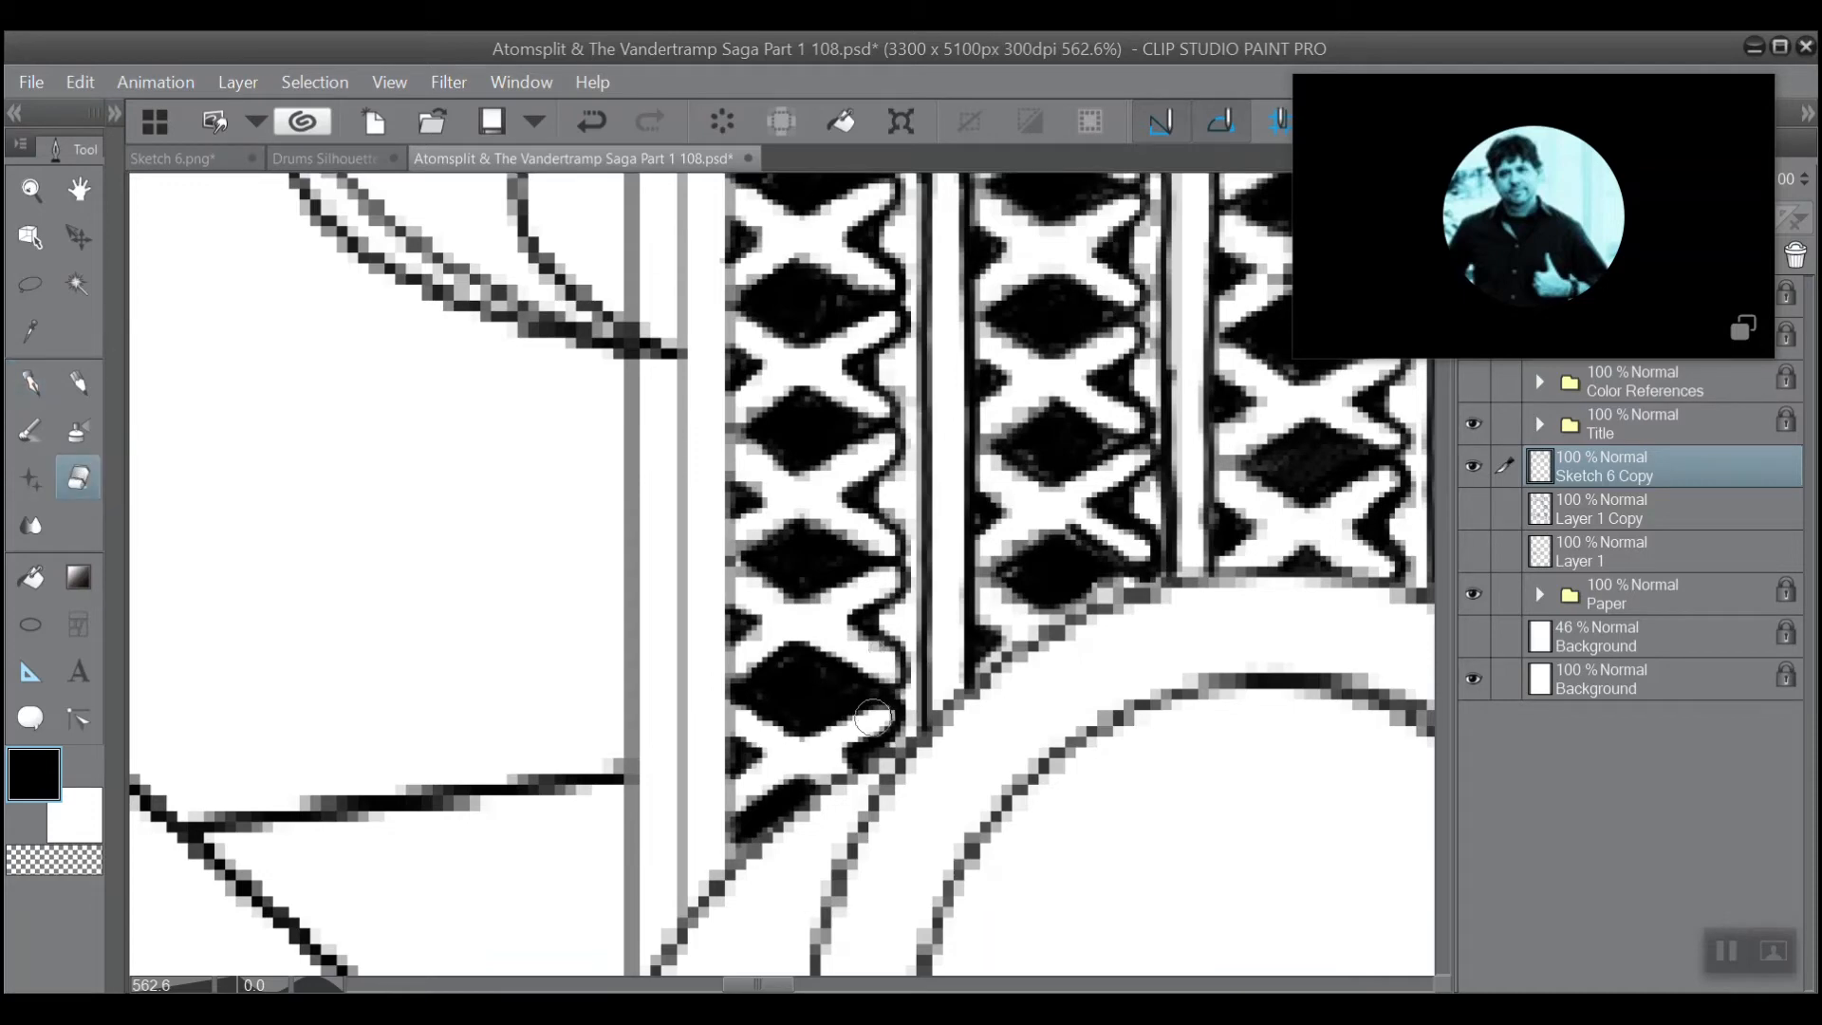
{"action": "mouse_move", "coordinate": [871, 718]}
{"action": "left_mouse_down"}
{"action": "mouse_move", "coordinate": [854, 731]}
{"action": "mouse_move", "coordinate": [890, 704]}
{"action": "left_mouse_up"}
{"action": "key", "text": "ctrl+z"}
{"action": "left_click", "coordinate": [116, 114]}
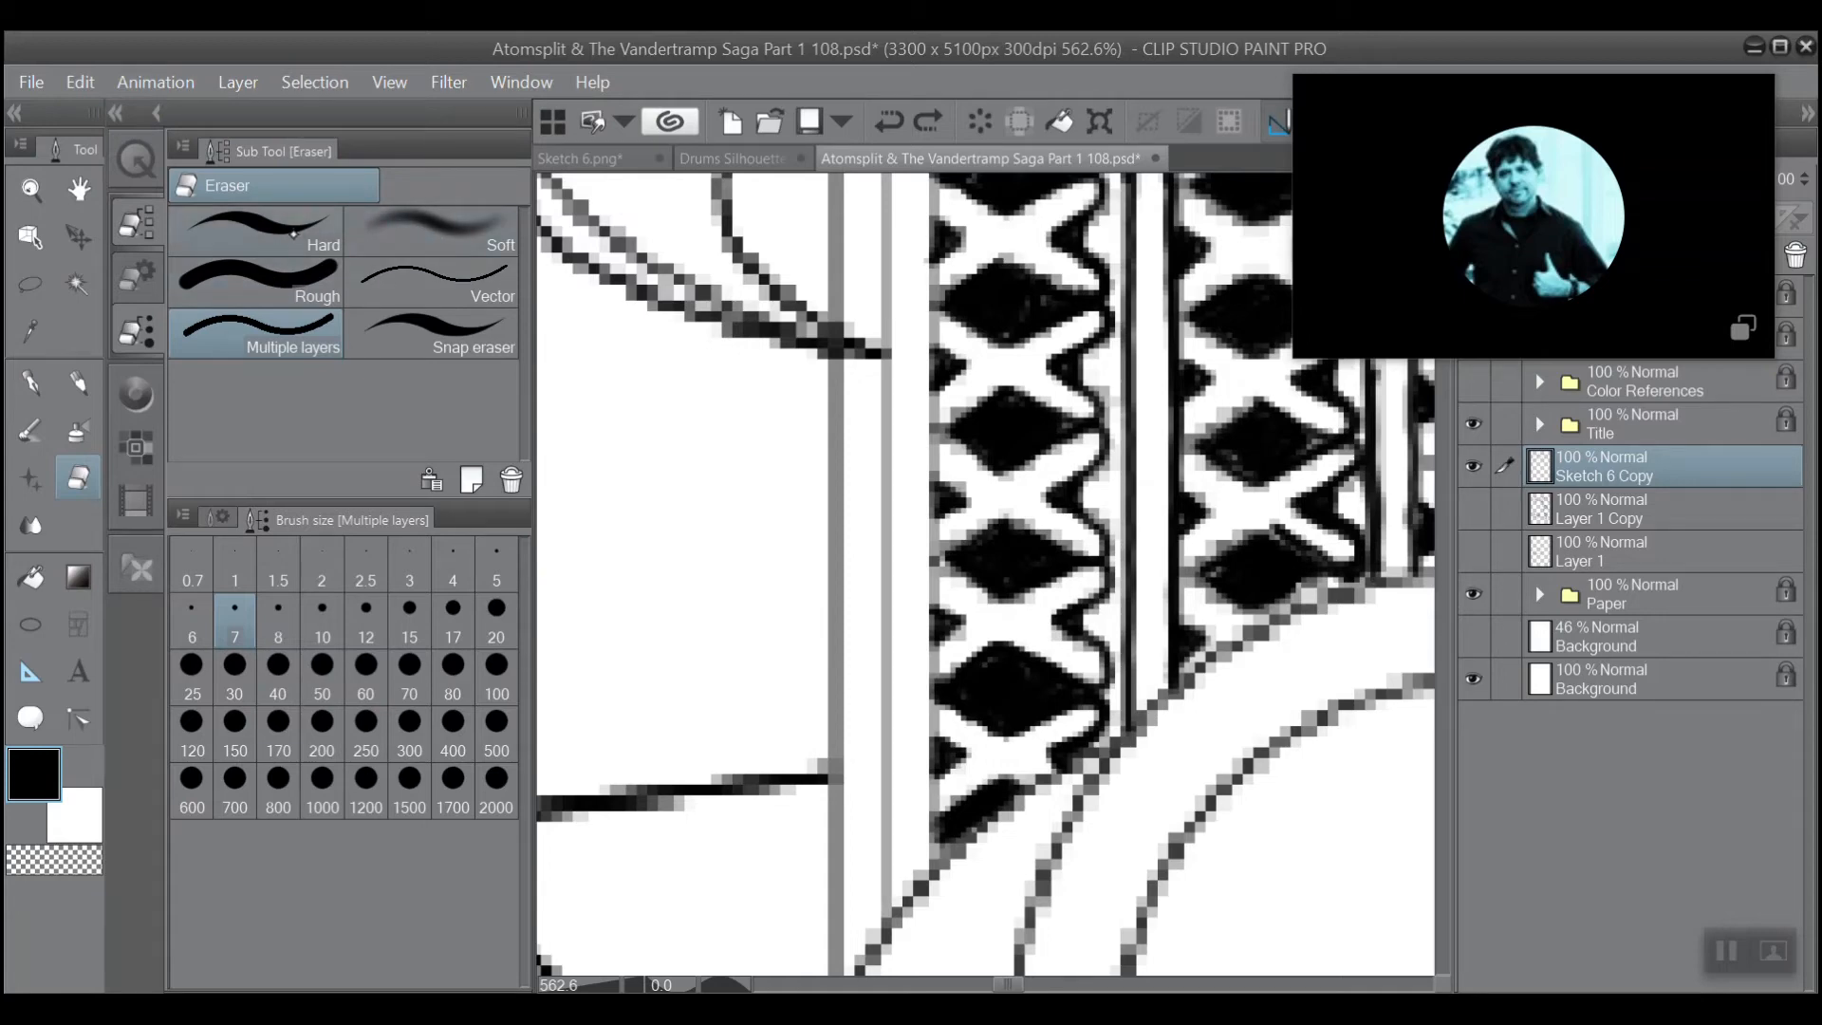
{"action": "left_click", "coordinate": [116, 114]}
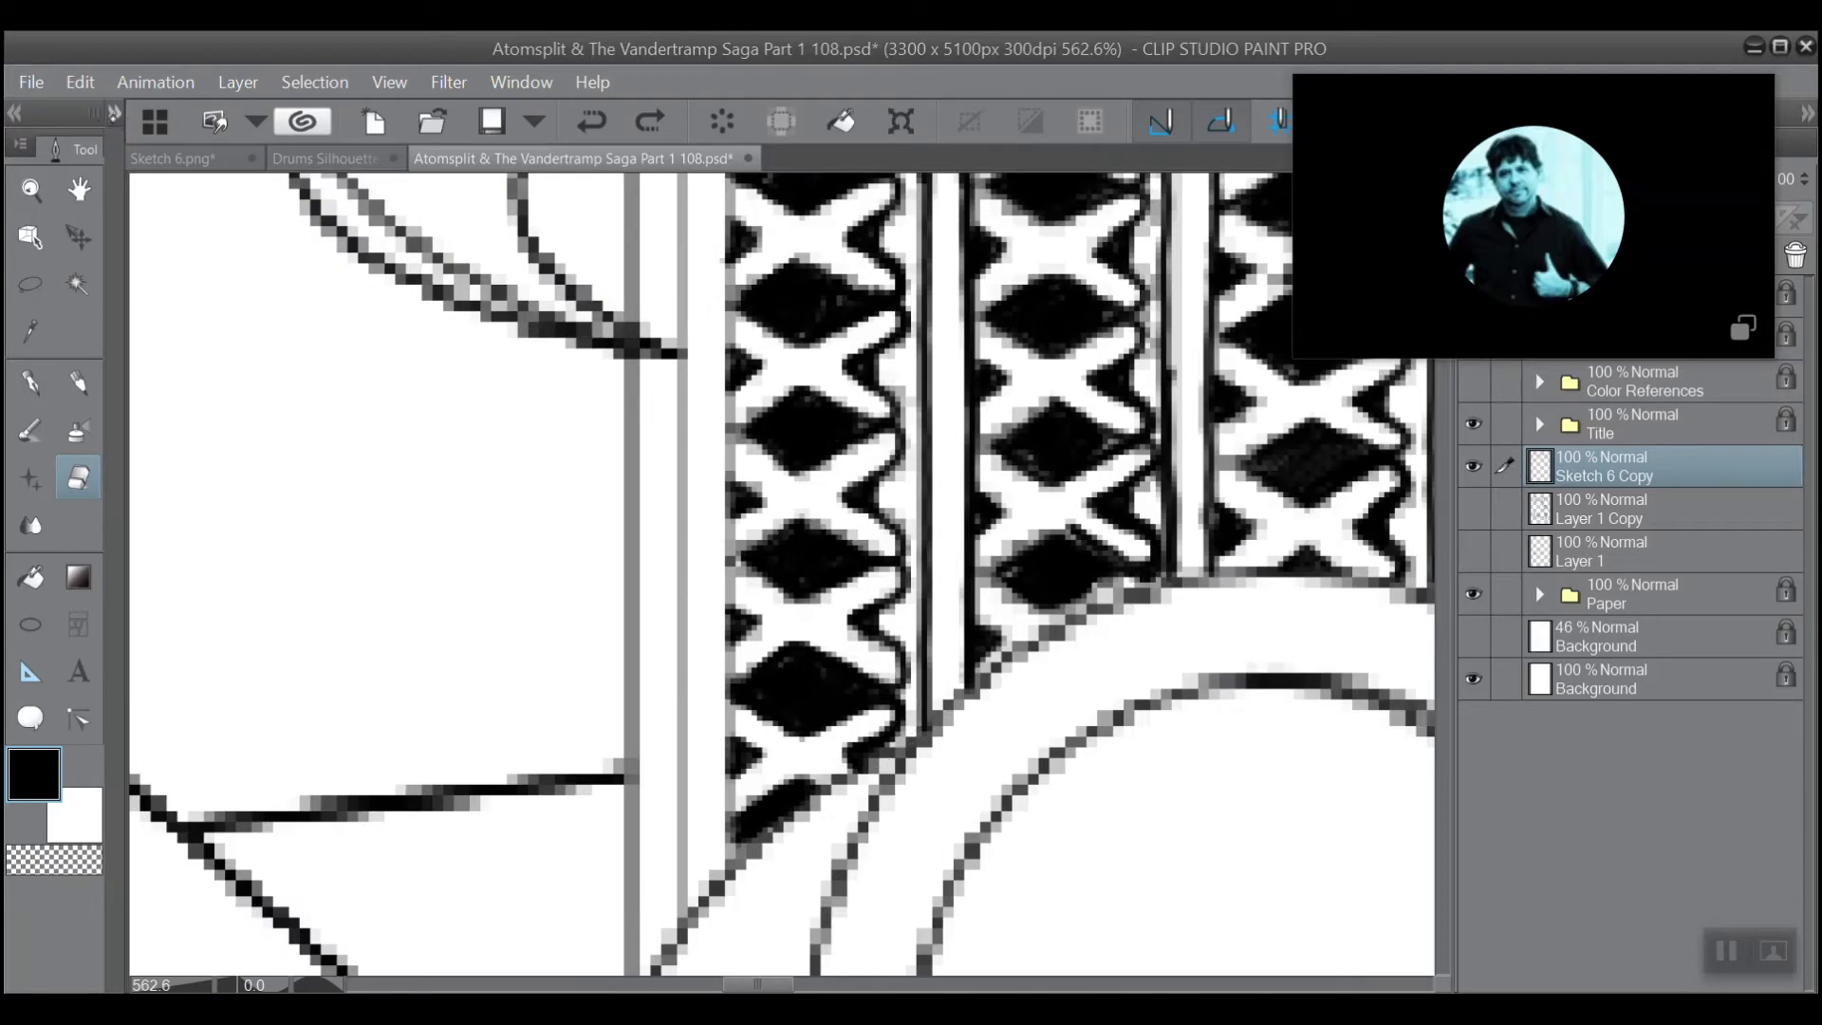
{"action": "left_click", "coordinate": [115, 114]}
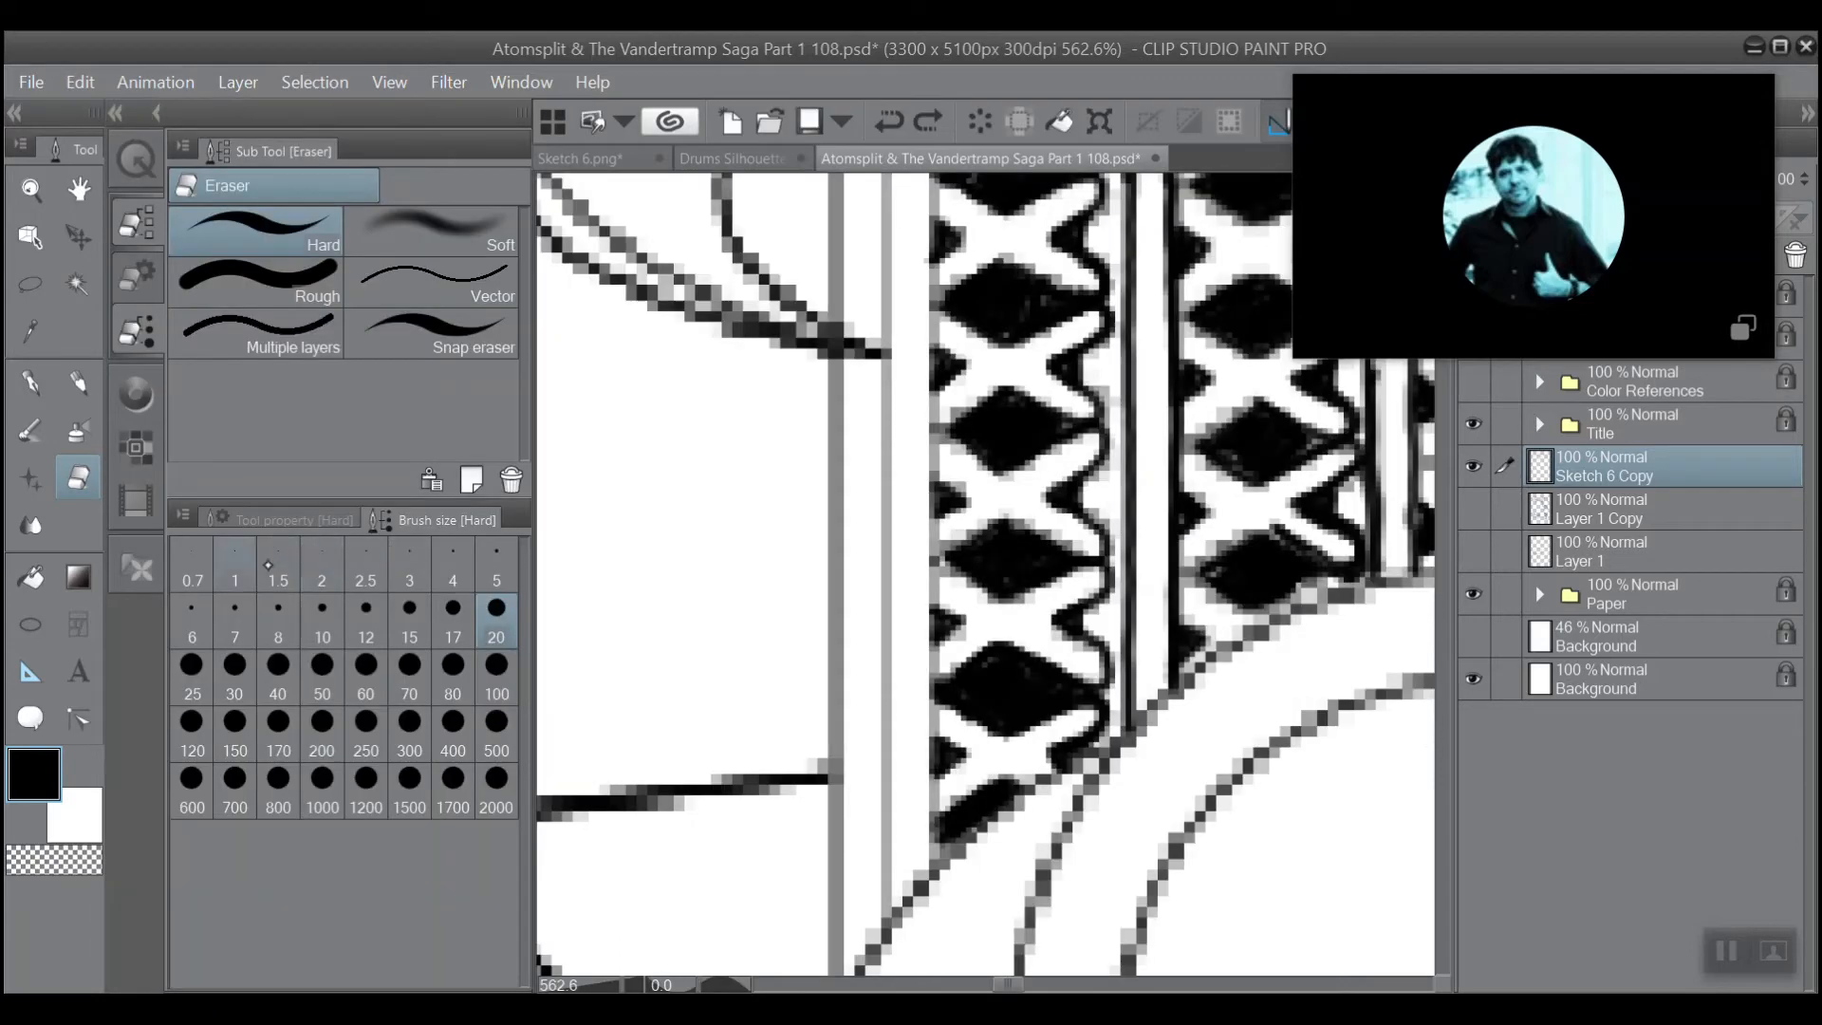
{"action": "left_click", "coordinate": [486, 568]}
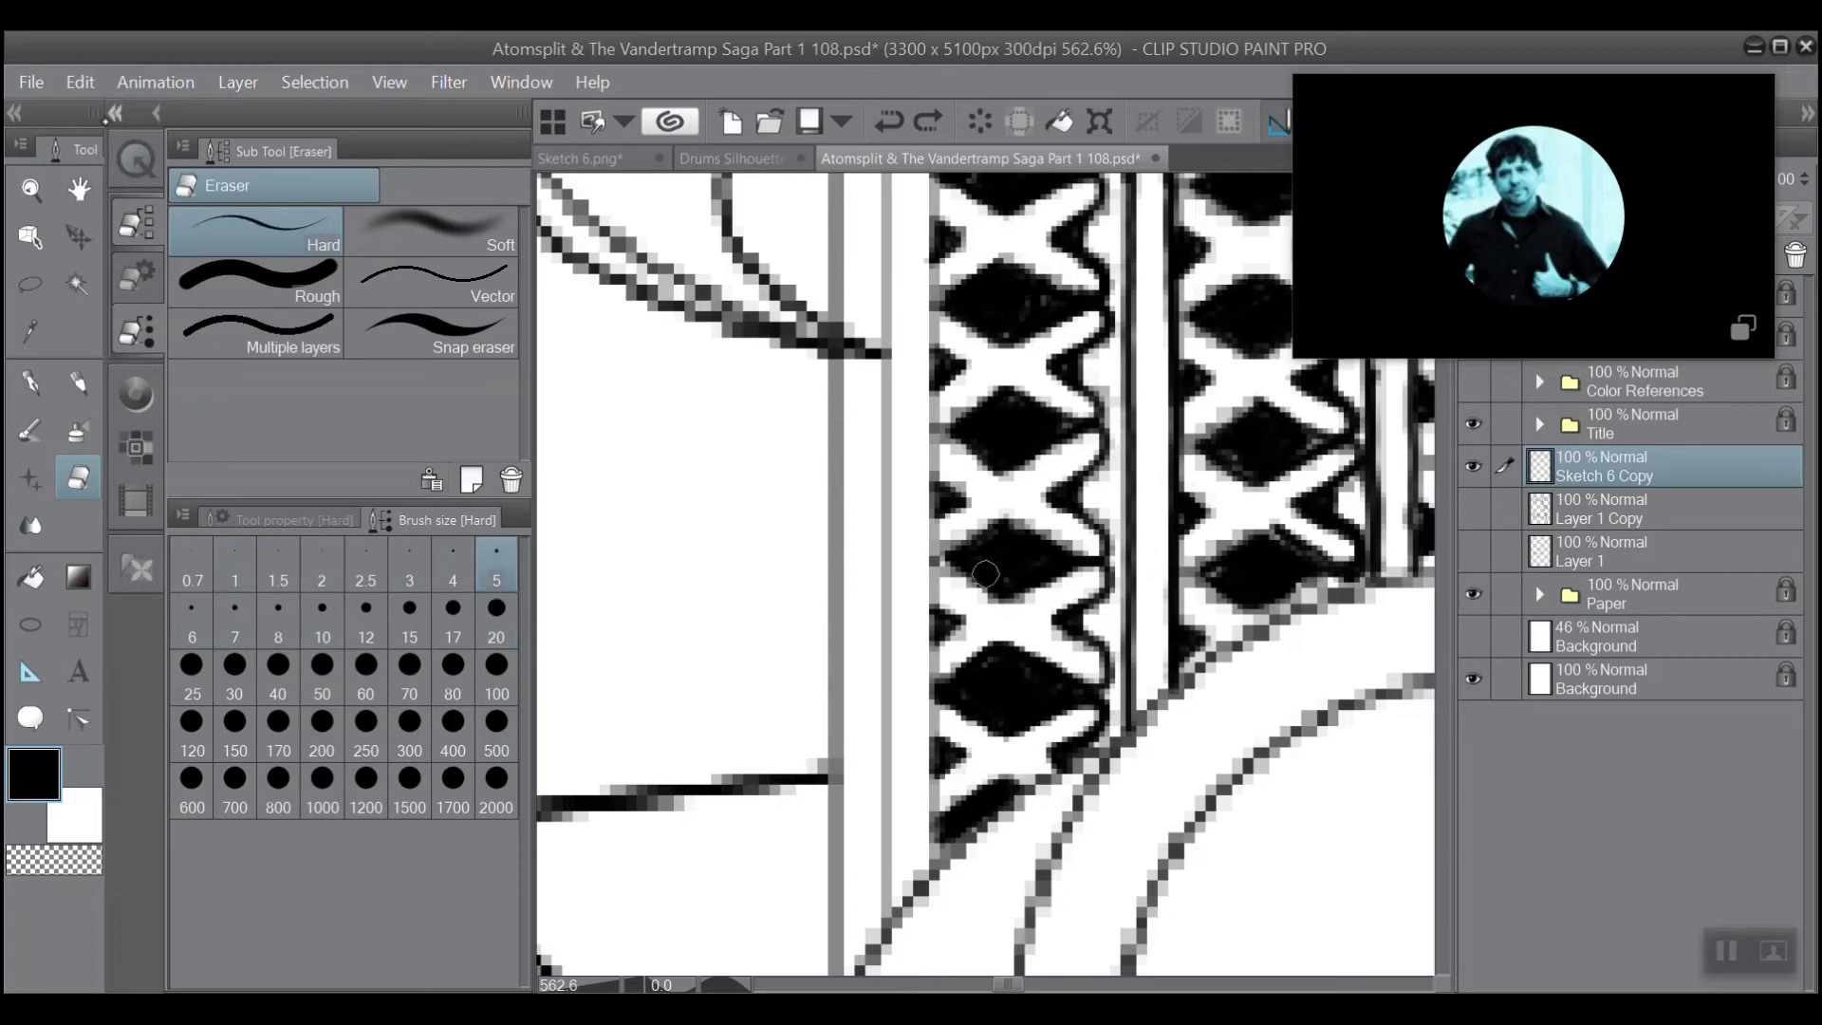
{"action": "left_click", "coordinate": [114, 114]}
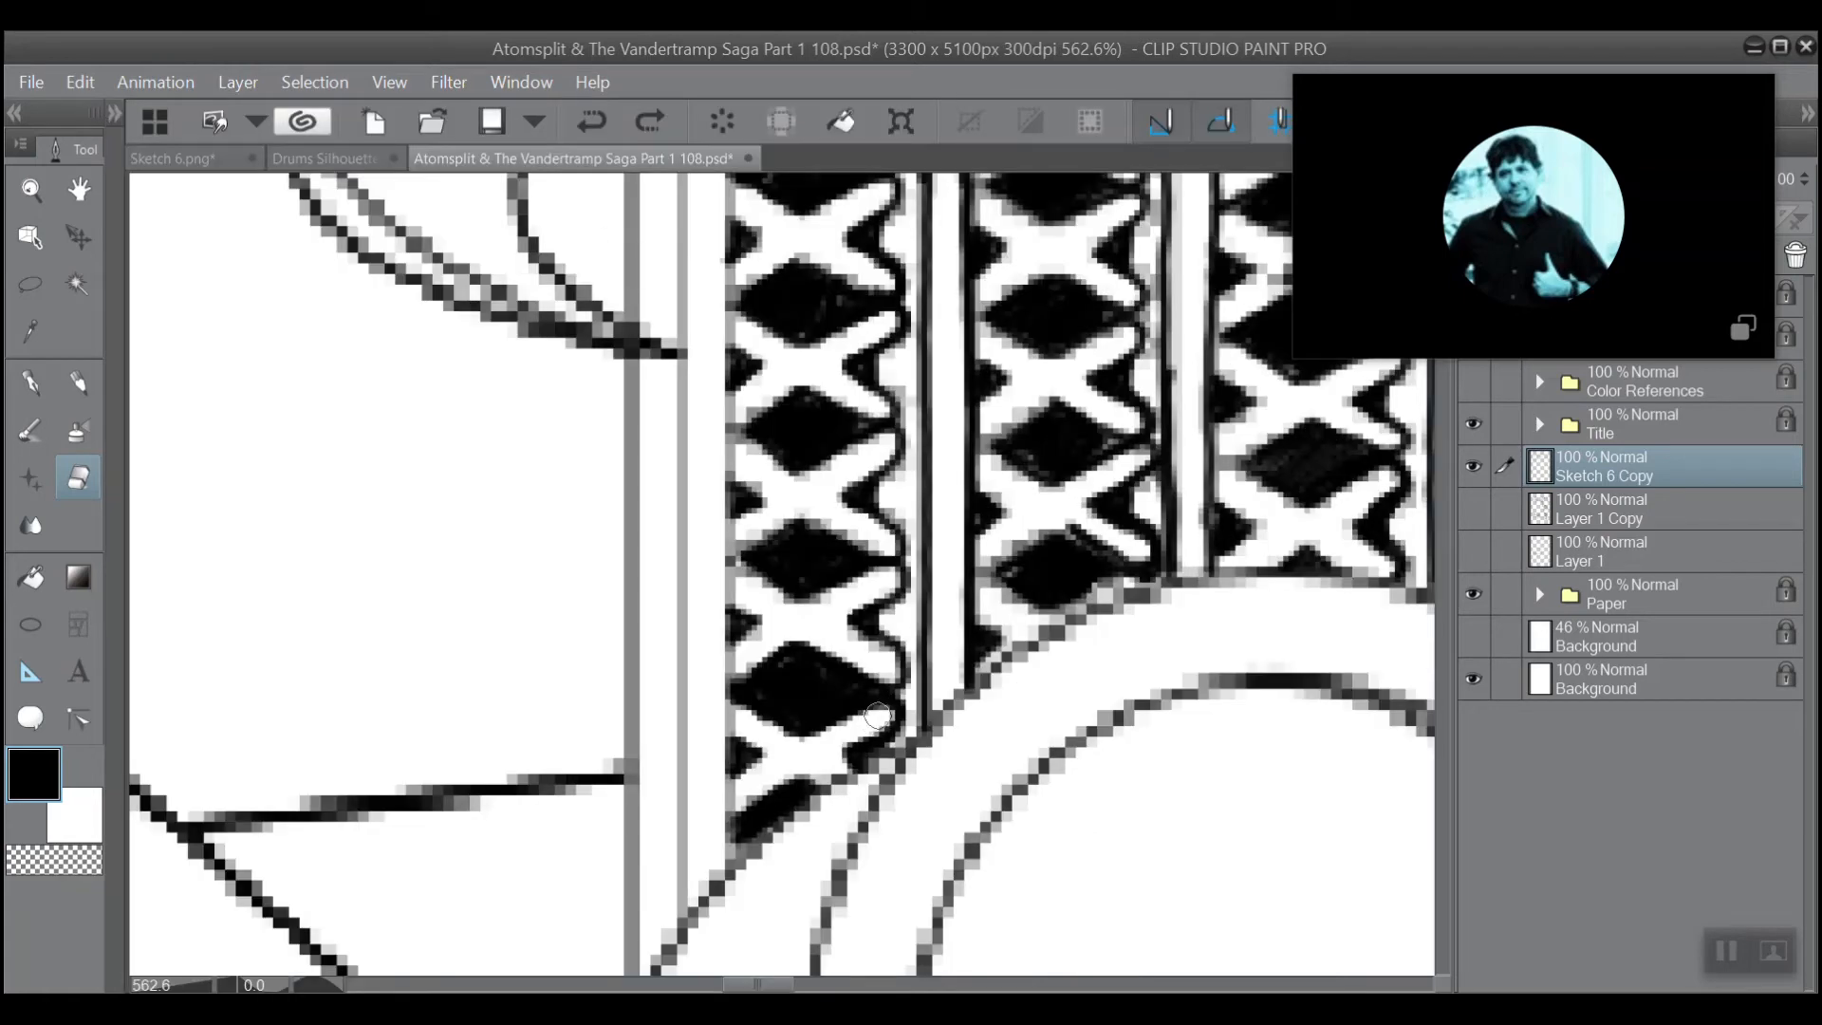
{"action": "mouse_move", "coordinate": [878, 716]}
{"action": "left_mouse_down"}
{"action": "mouse_move", "coordinate": [851, 729]}
{"action": "mouse_move", "coordinate": [881, 707]}
{"action": "mouse_move", "coordinate": [865, 716]}
{"action": "left_mouse_up"}
{"action": "scroll", "coordinate": [814, 436], "scroll_direction": "down", "scroll_amount": 3}
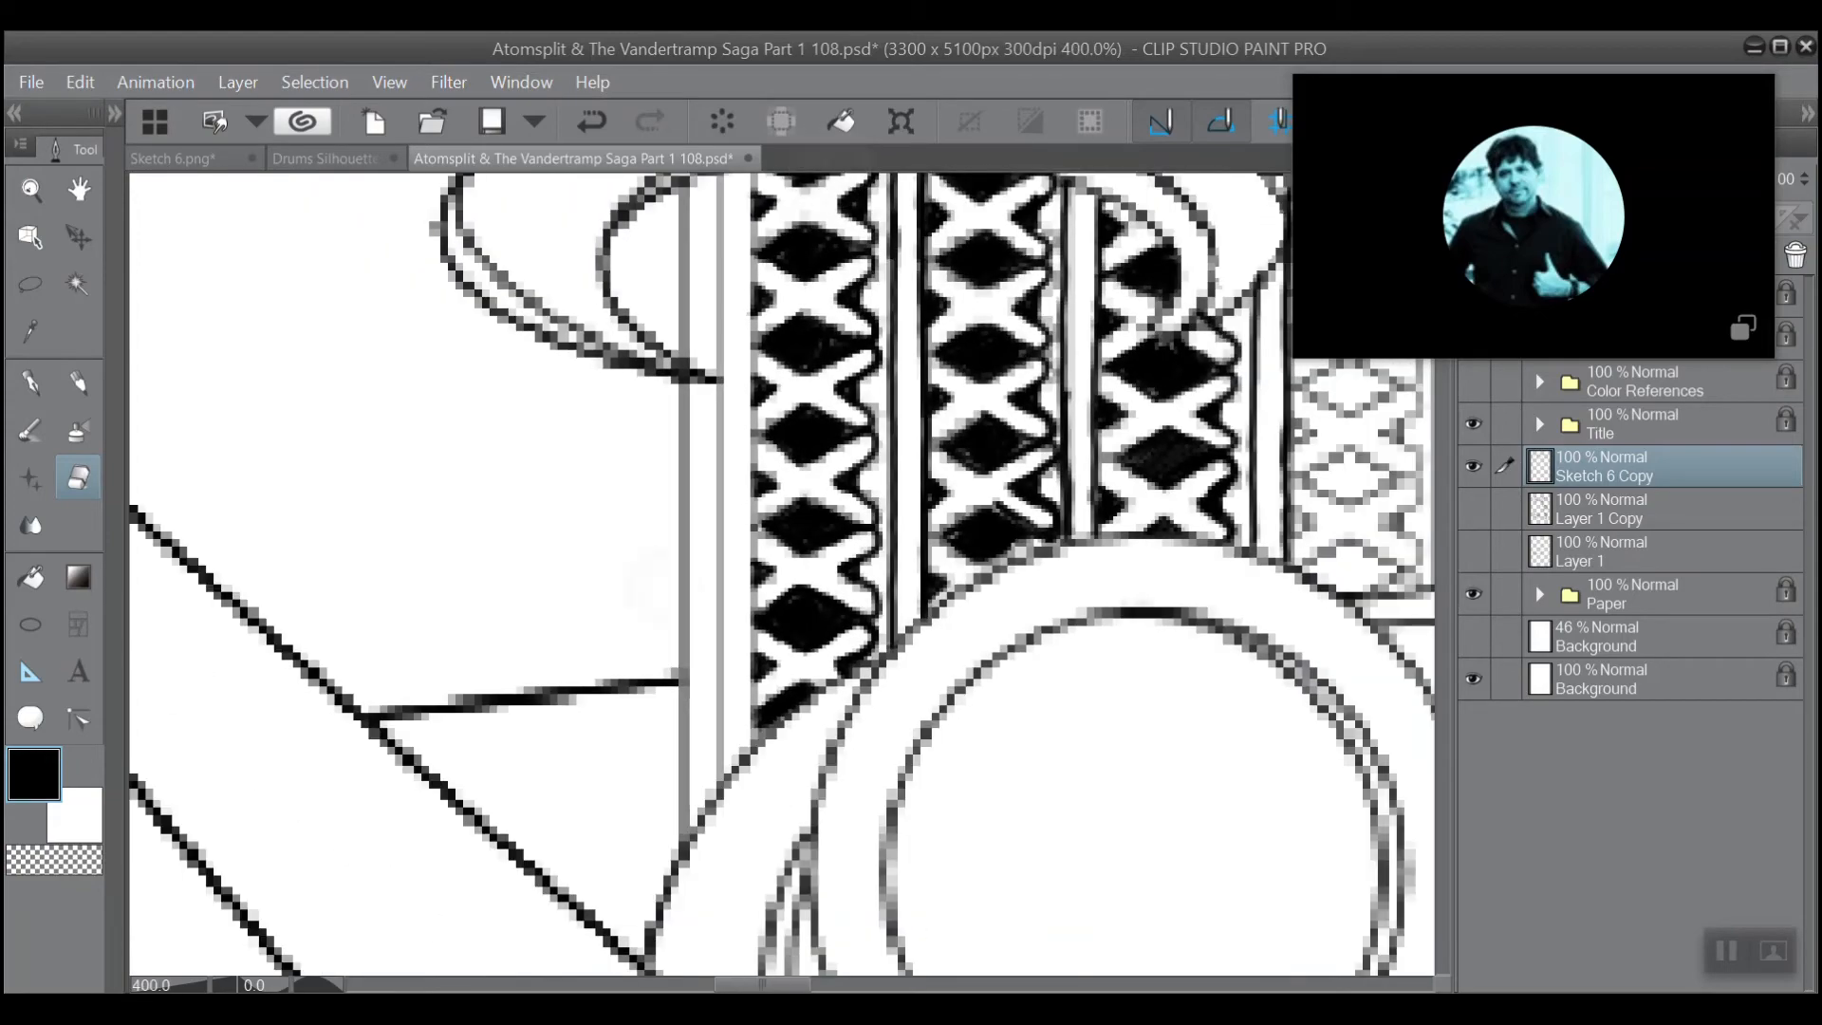
Switch back to the black pen and ink the first lattice column's left edge and the next vertical line outward.
{"action": "scroll", "coordinate": [814, 436], "scroll_direction": "down", "scroll_amount": 2}
{"action": "scroll", "coordinate": [814, 436], "scroll_direction": "up", "scroll_amount": 3}
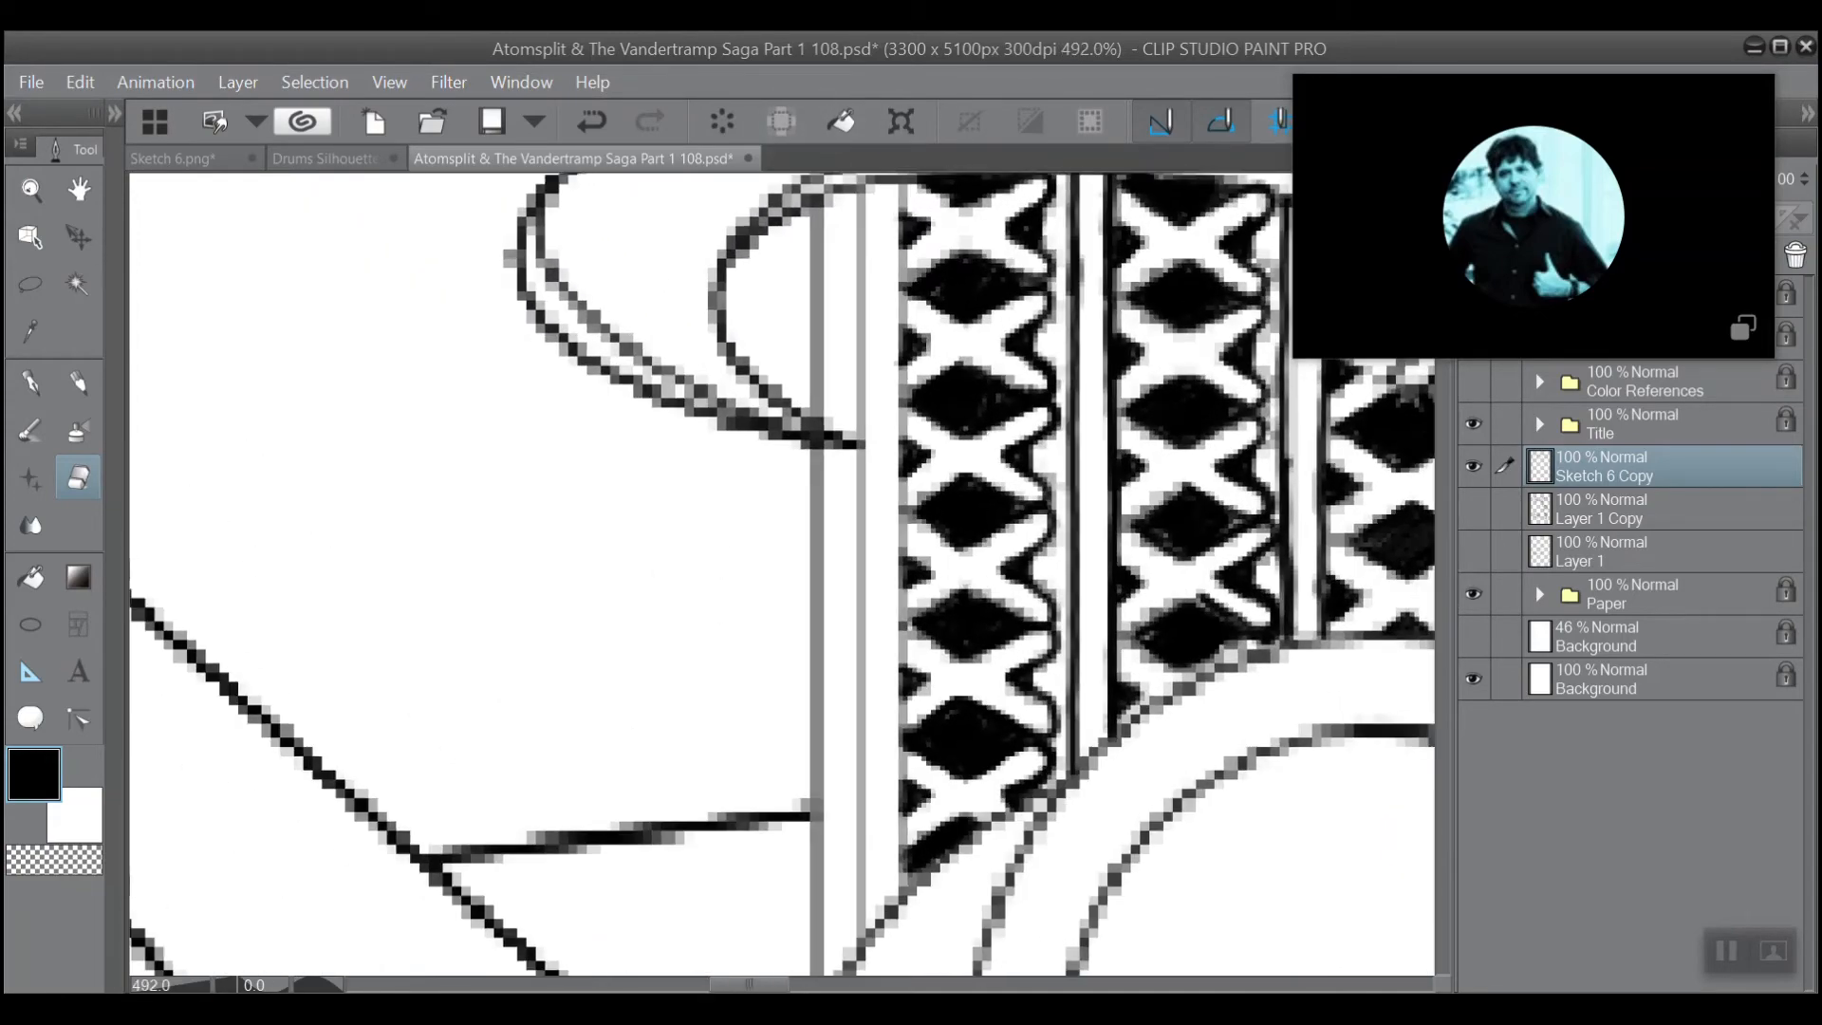
{"action": "scroll", "coordinate": [813, 437], "scroll_direction": "down", "scroll_amount": 4}
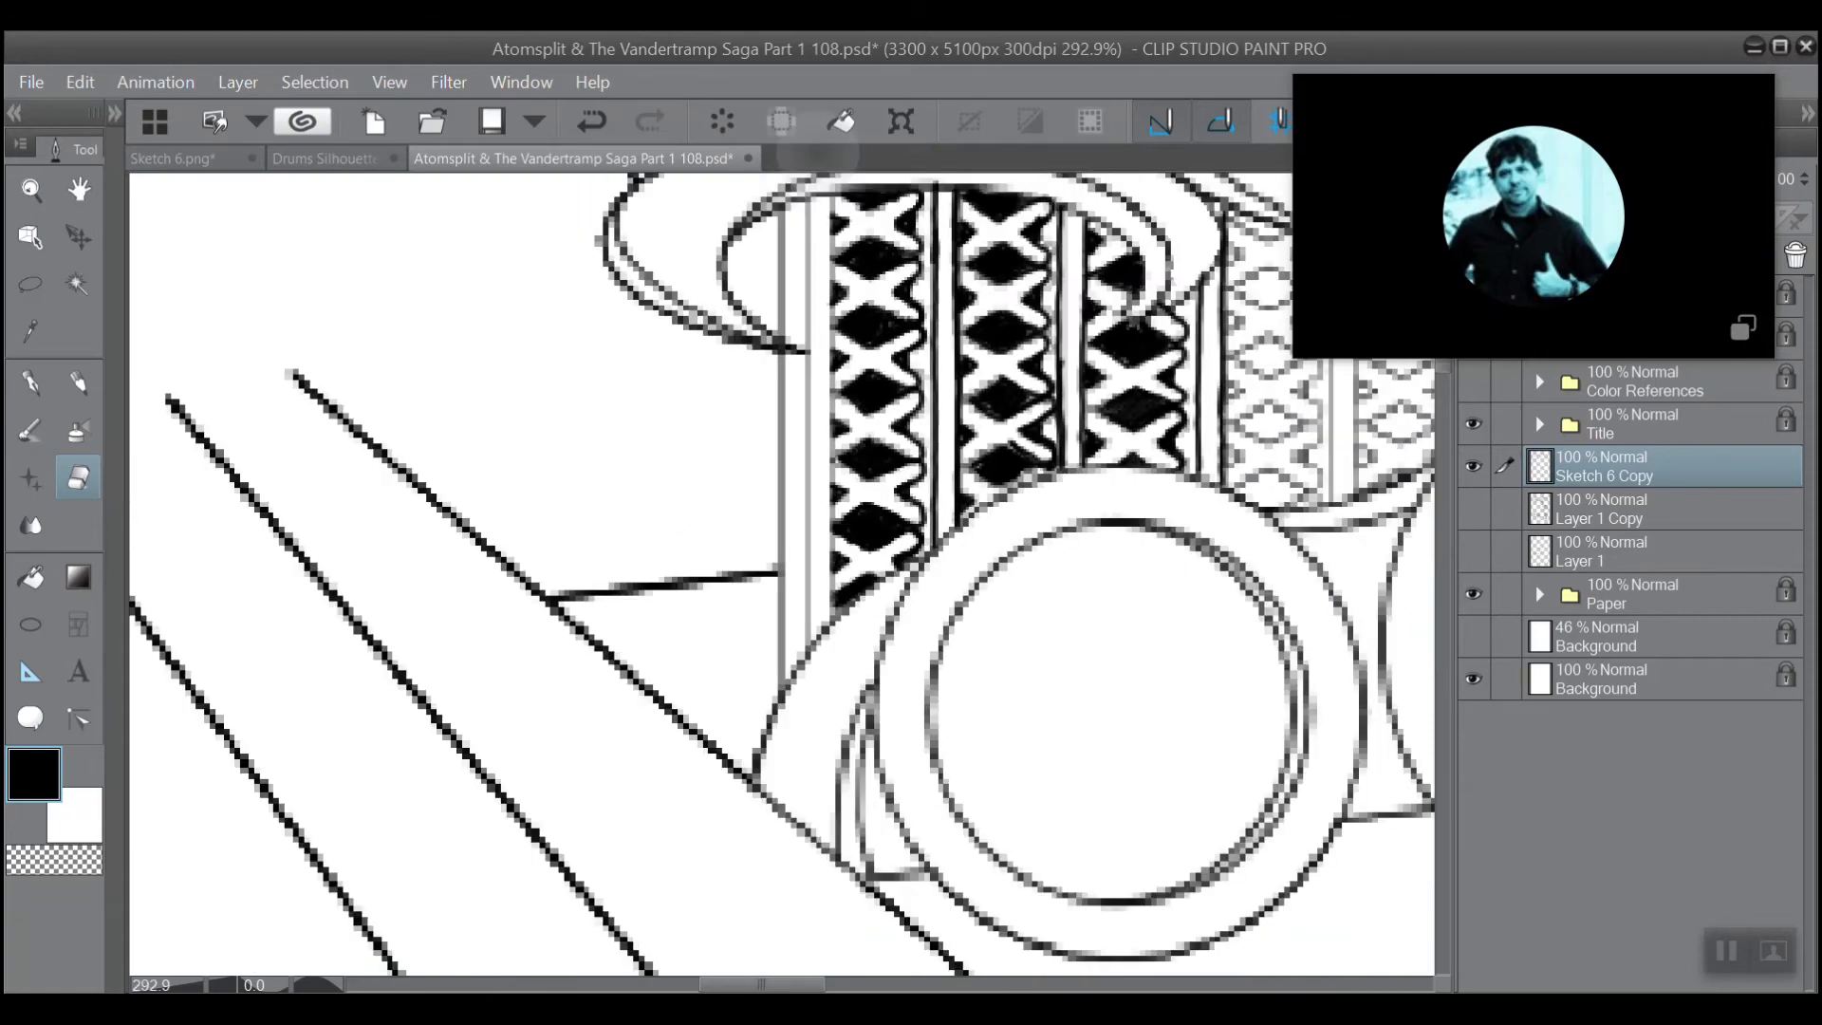
{"action": "scroll", "coordinate": [813, 437], "scroll_direction": "up", "scroll_amount": 3}
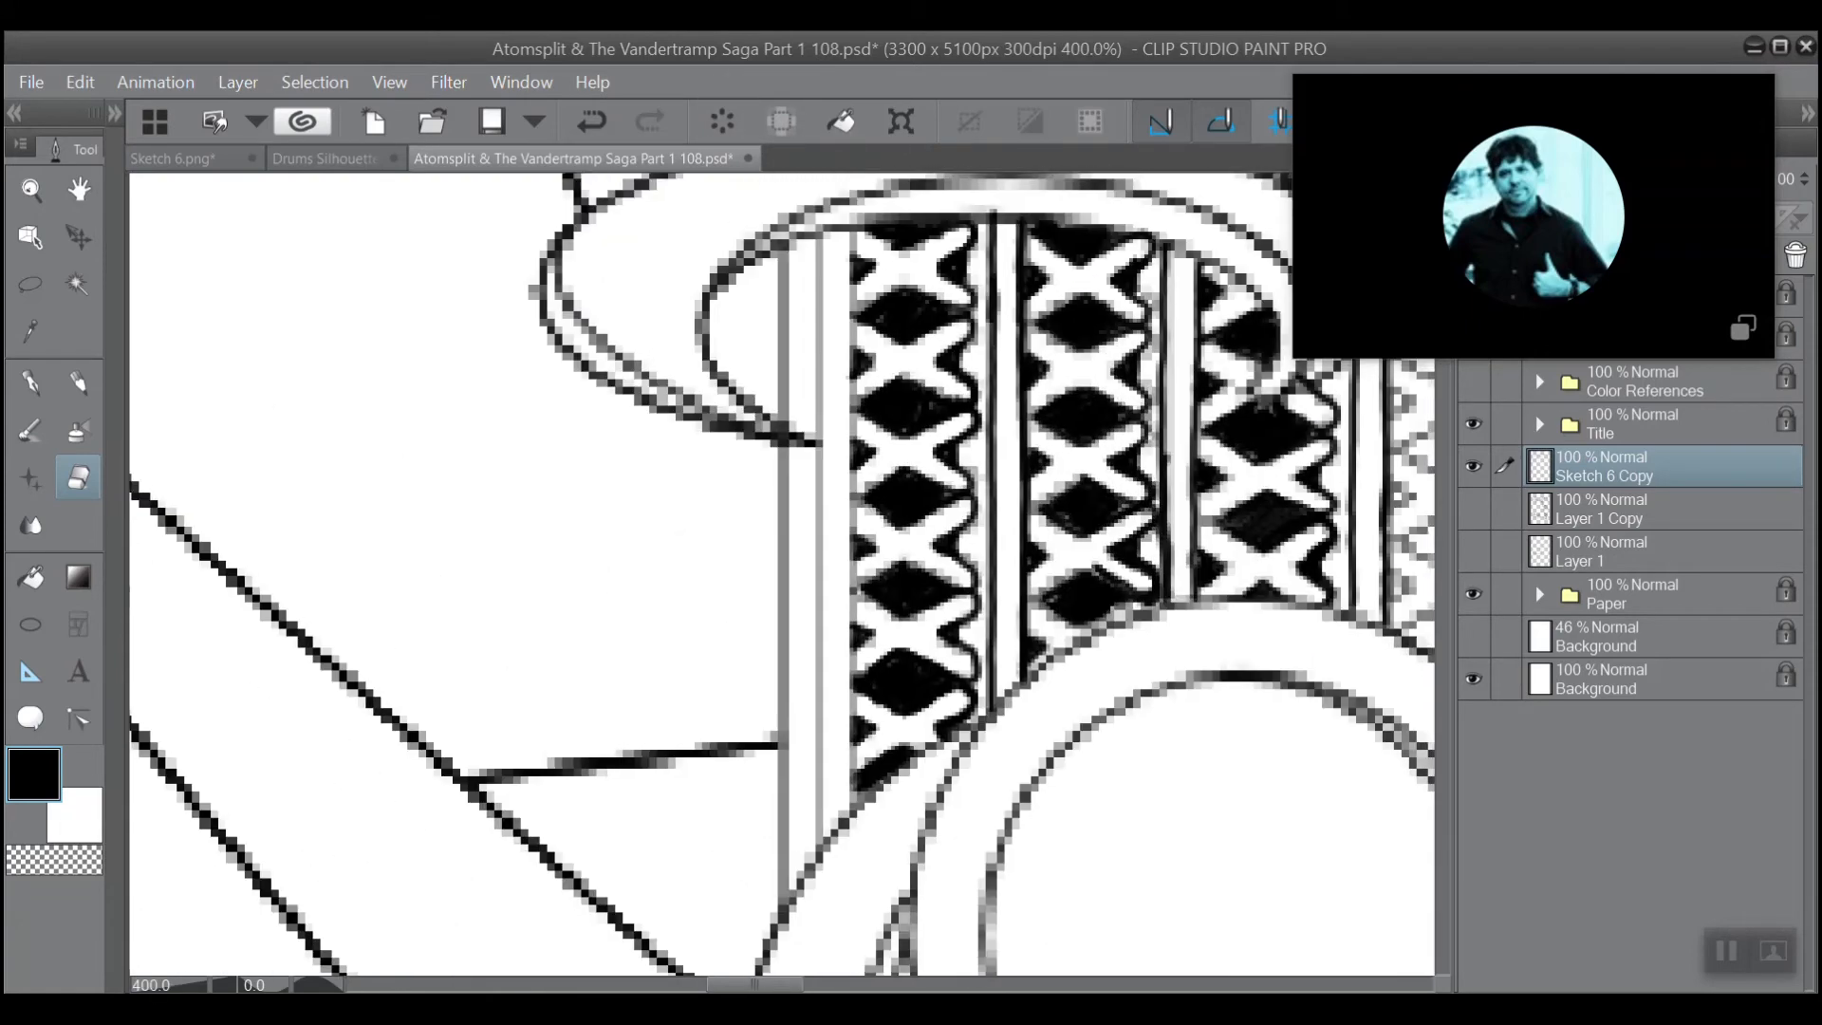
{"action": "left_click_drag", "start_coordinate": [814, 436], "coordinate": [806, 446]}
{"action": "left_click", "coordinate": [31, 385]}
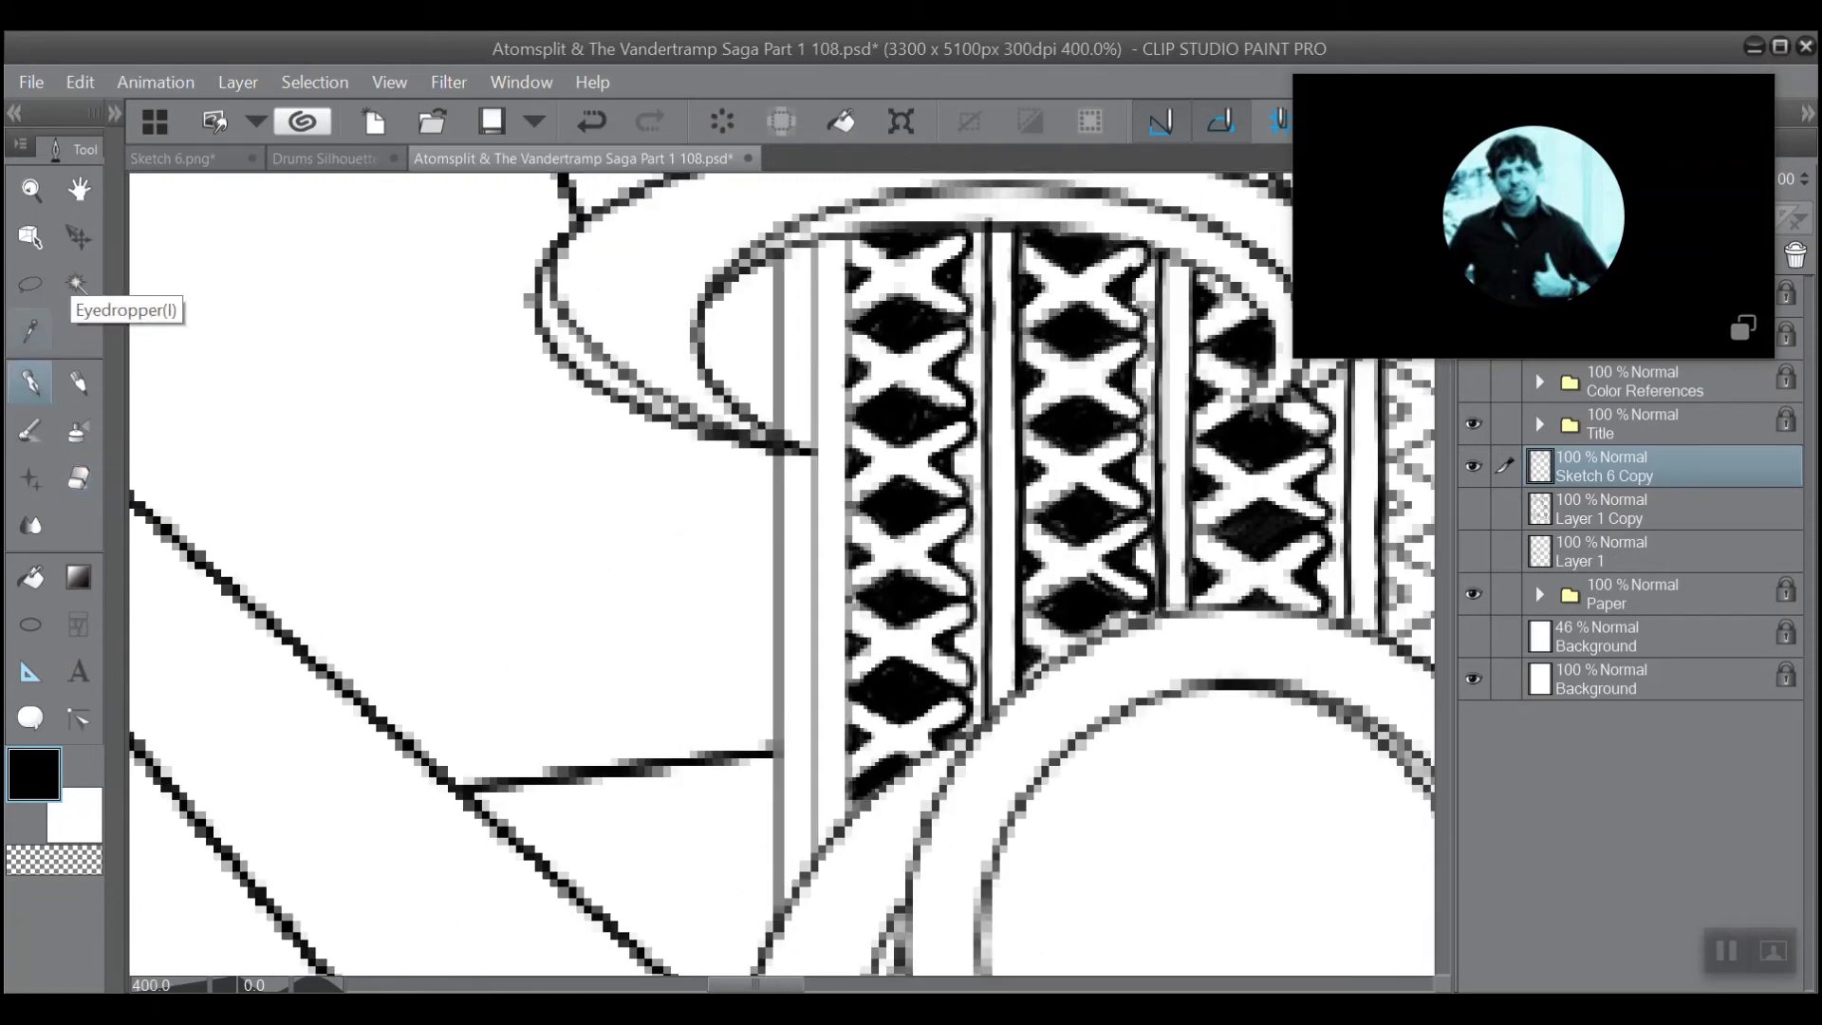
{"action": "left_click_drag", "start_coordinate": [843, 824], "coordinate": [844, 287]}
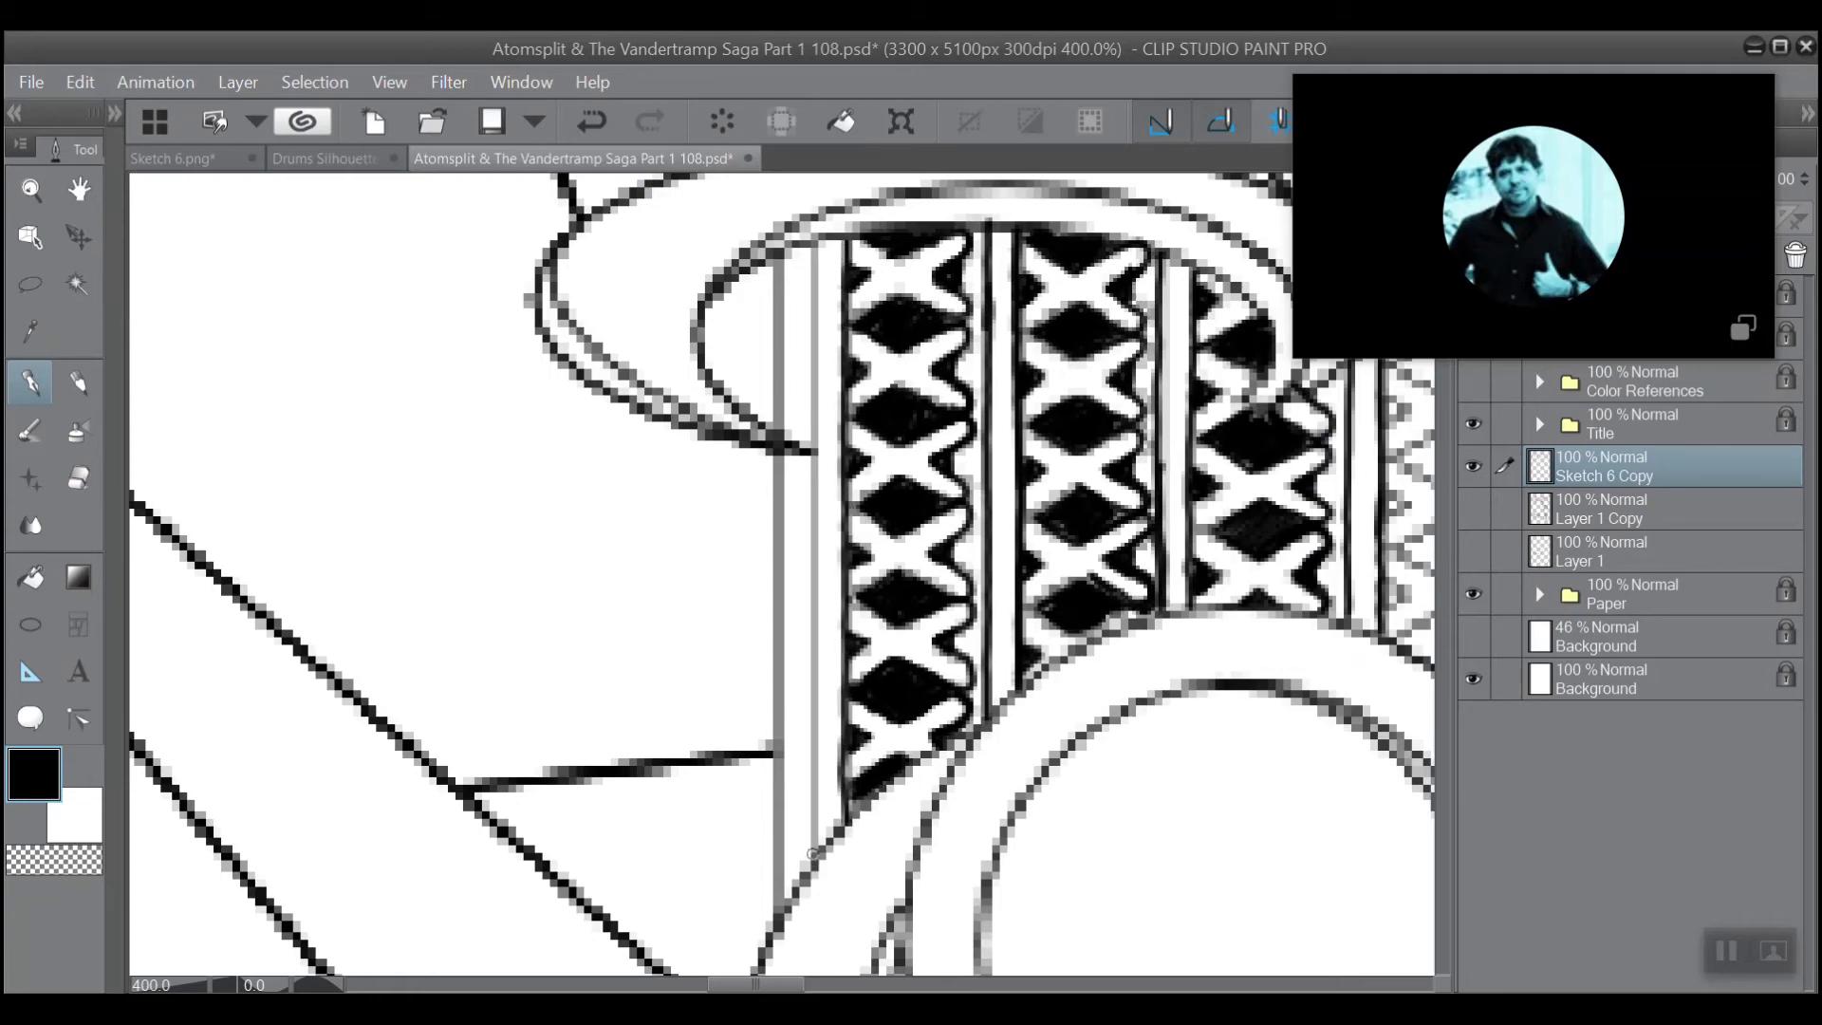
{"action": "left_click_drag", "start_coordinate": [814, 864], "coordinate": [816, 253]}
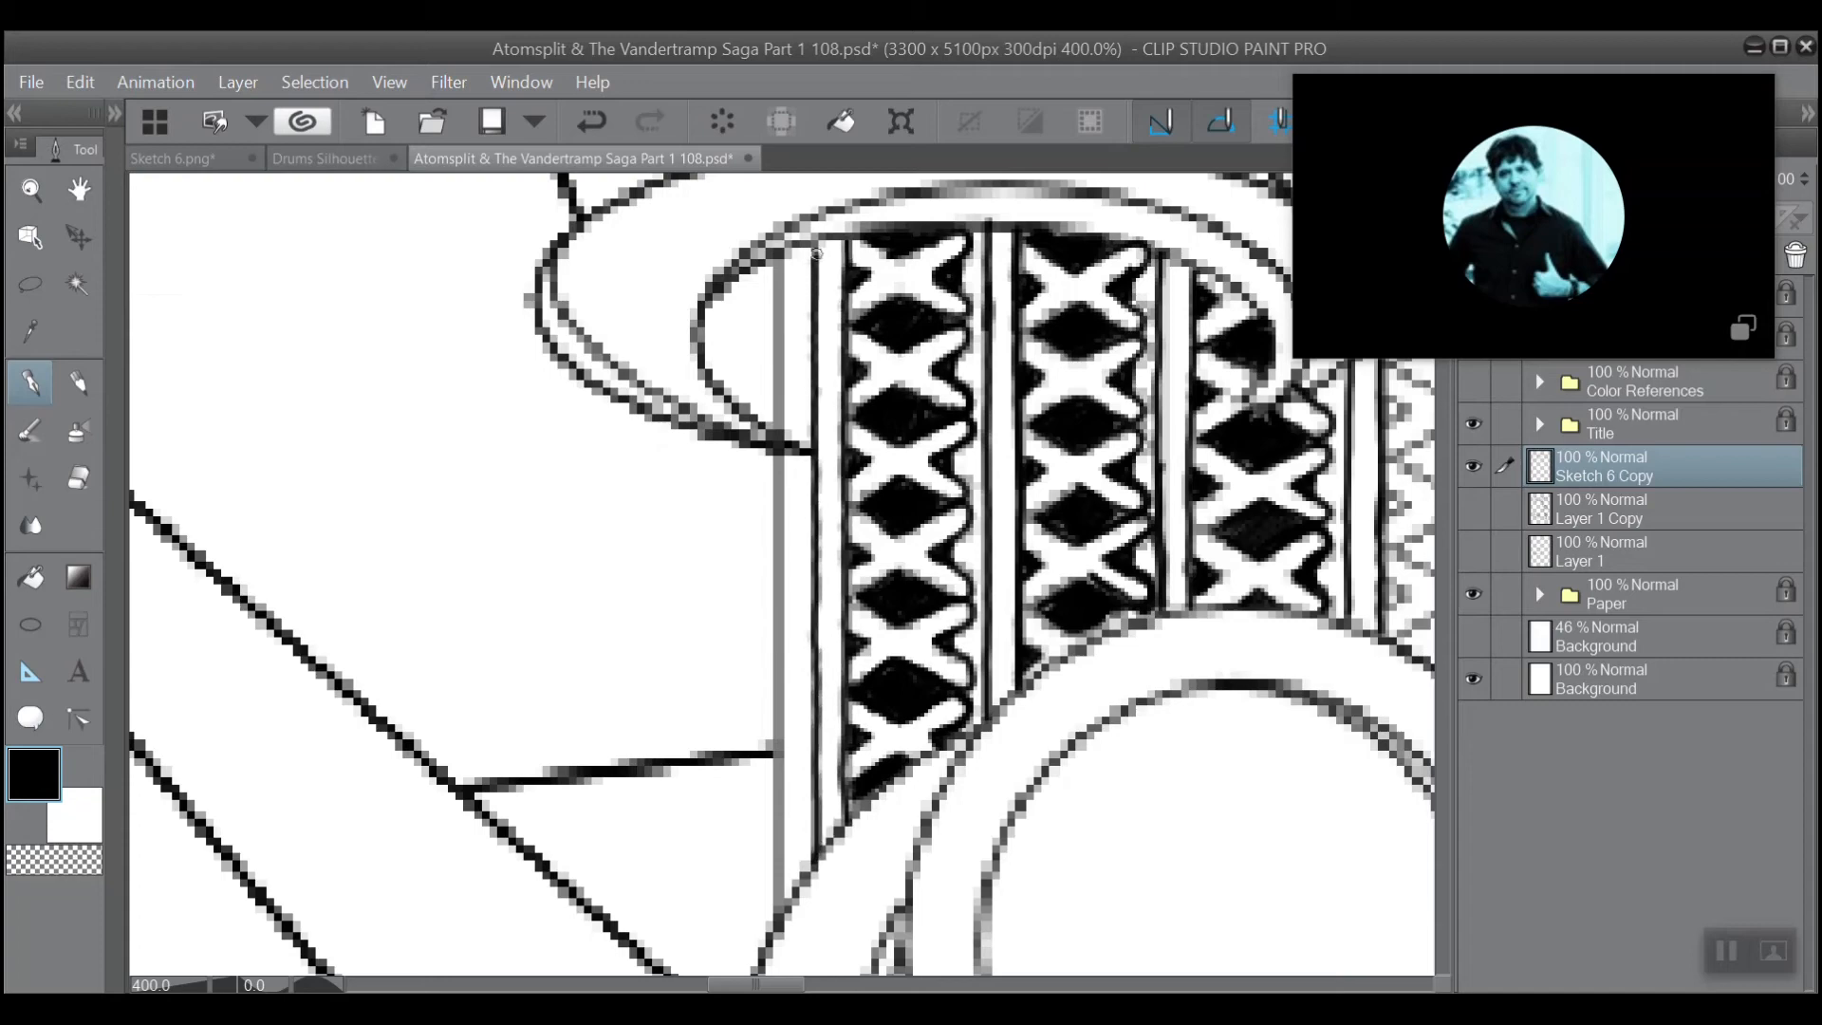
Ink the outermost vertical line outside the first lattice column in black, from the lower ring up to the curved band.
{"action": "scroll", "coordinate": [815, 213], "scroll_direction": "up", "scroll_amount": 2}
{"action": "scroll", "coordinate": [814, 228], "scroll_direction": "down", "scroll_amount": 2}
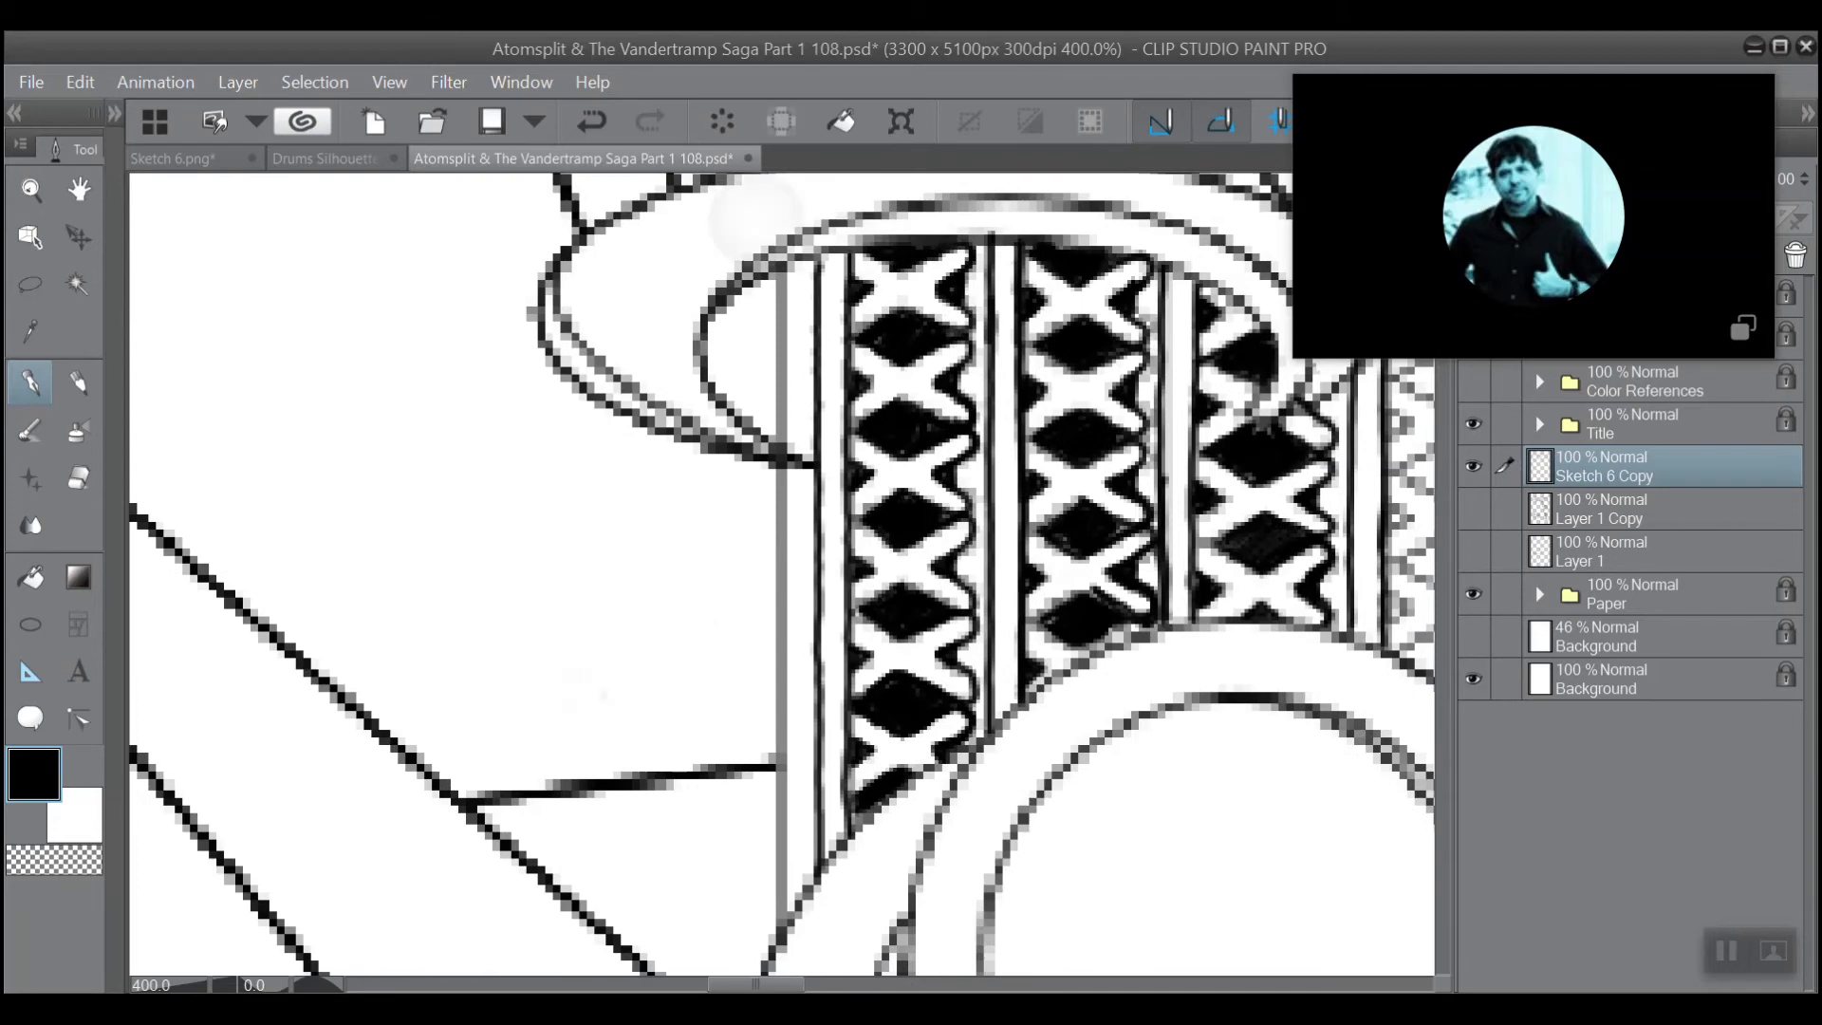
{"action": "scroll", "coordinate": [755, 218], "scroll_direction": "up", "scroll_amount": 2}
{"action": "scroll", "coordinate": [755, 218], "scroll_direction": "down", "scroll_amount": 3}
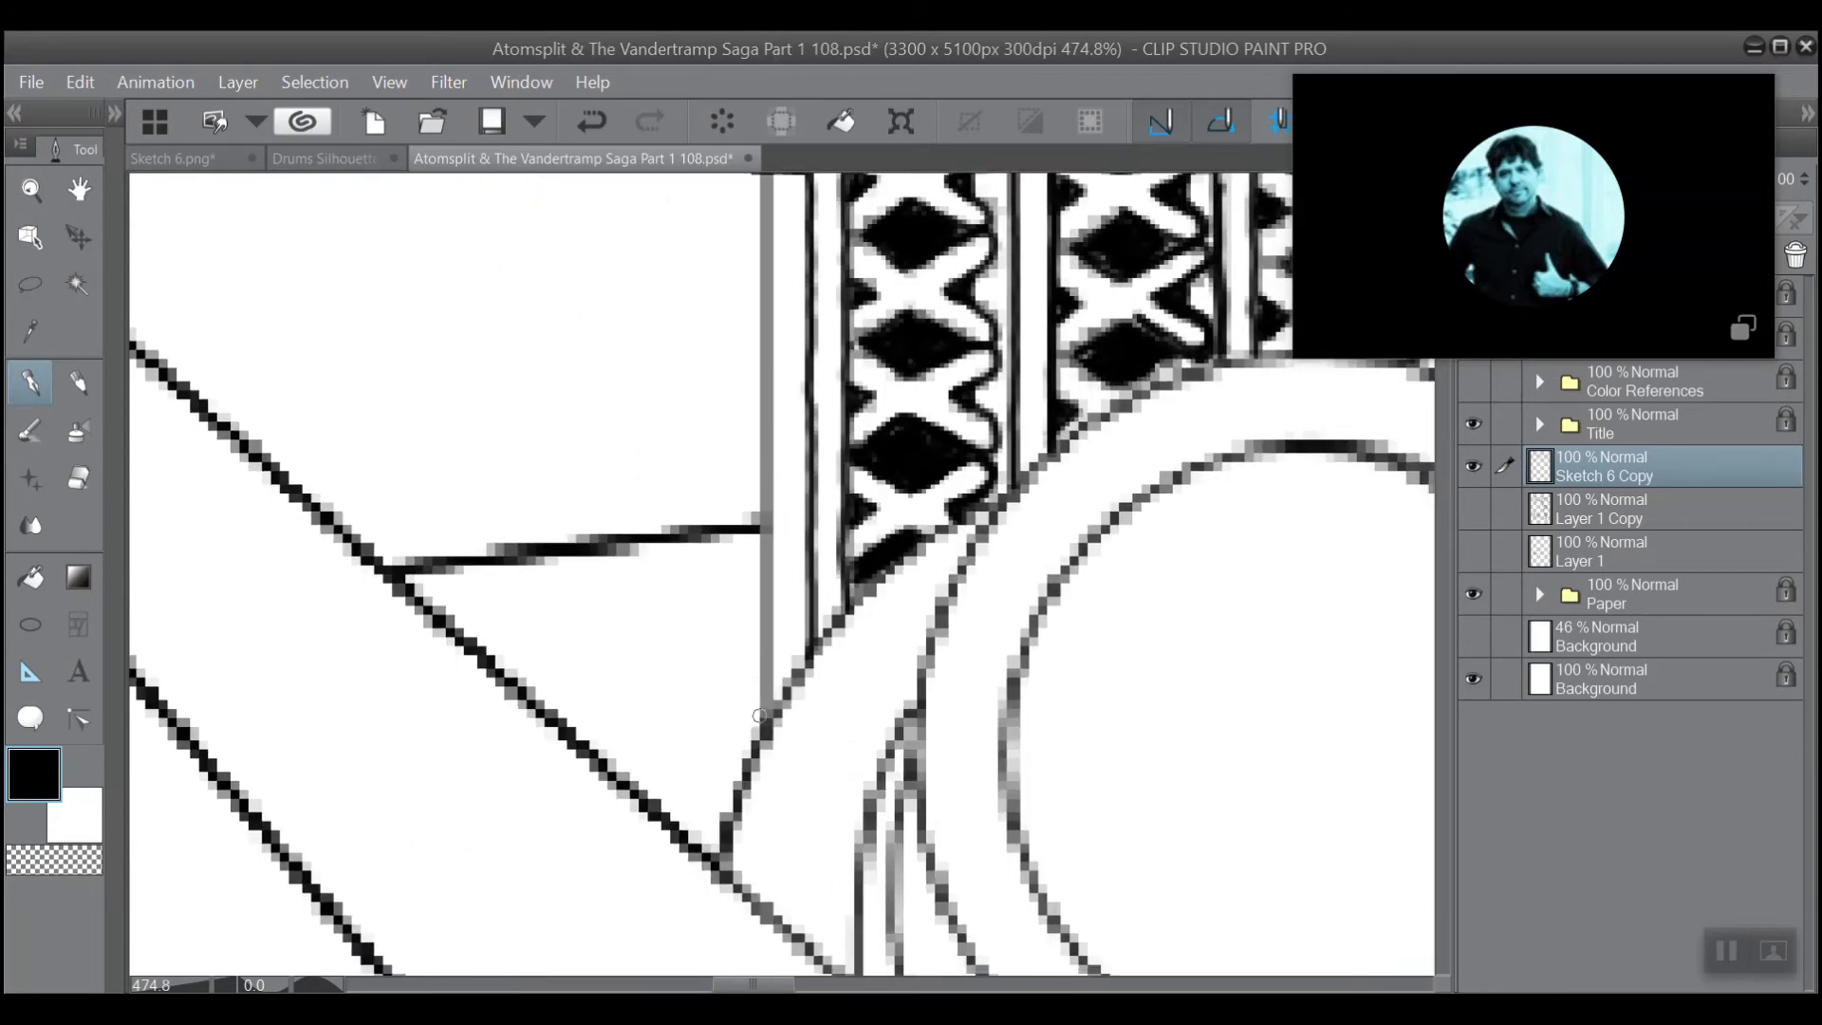
{"action": "left_click_drag", "start_coordinate": [767, 714], "coordinate": [765, 296]}
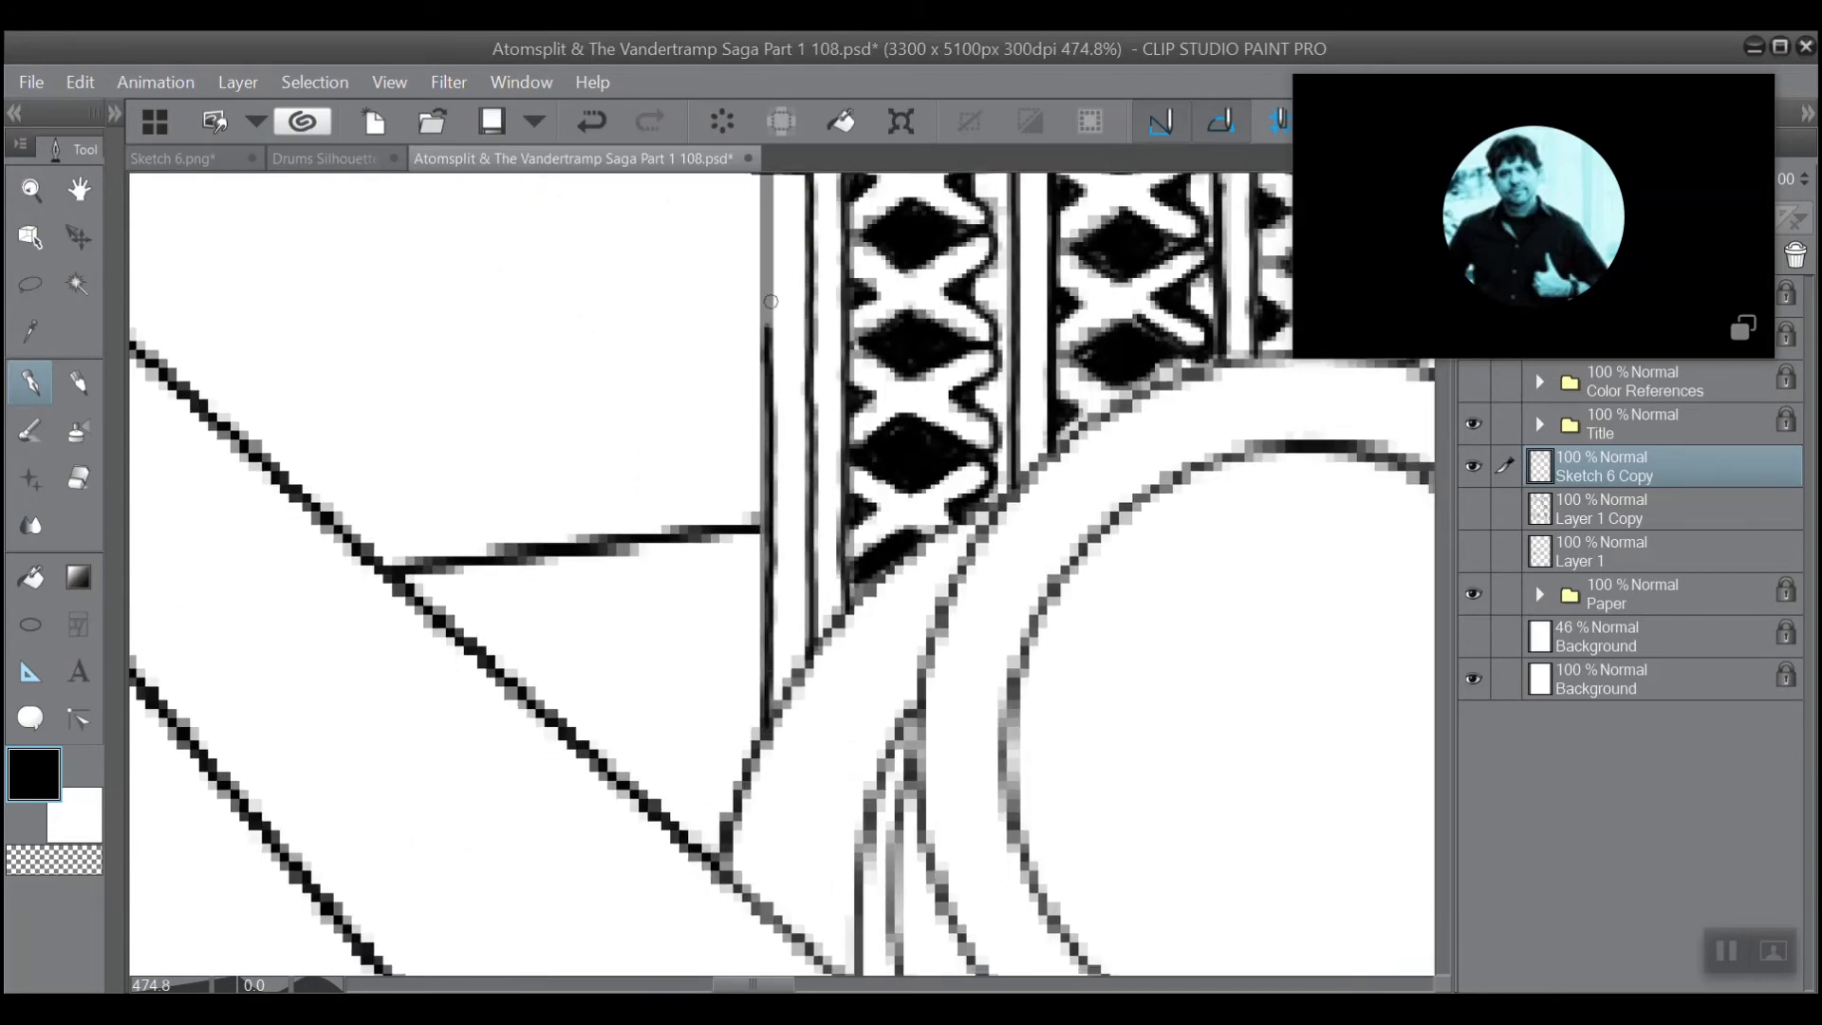
{"action": "scroll", "coordinate": [765, 296], "scroll_direction": "up", "scroll_amount": 3}
{"action": "left_click_drag", "start_coordinate": [820, 669], "coordinate": [819, 249]}
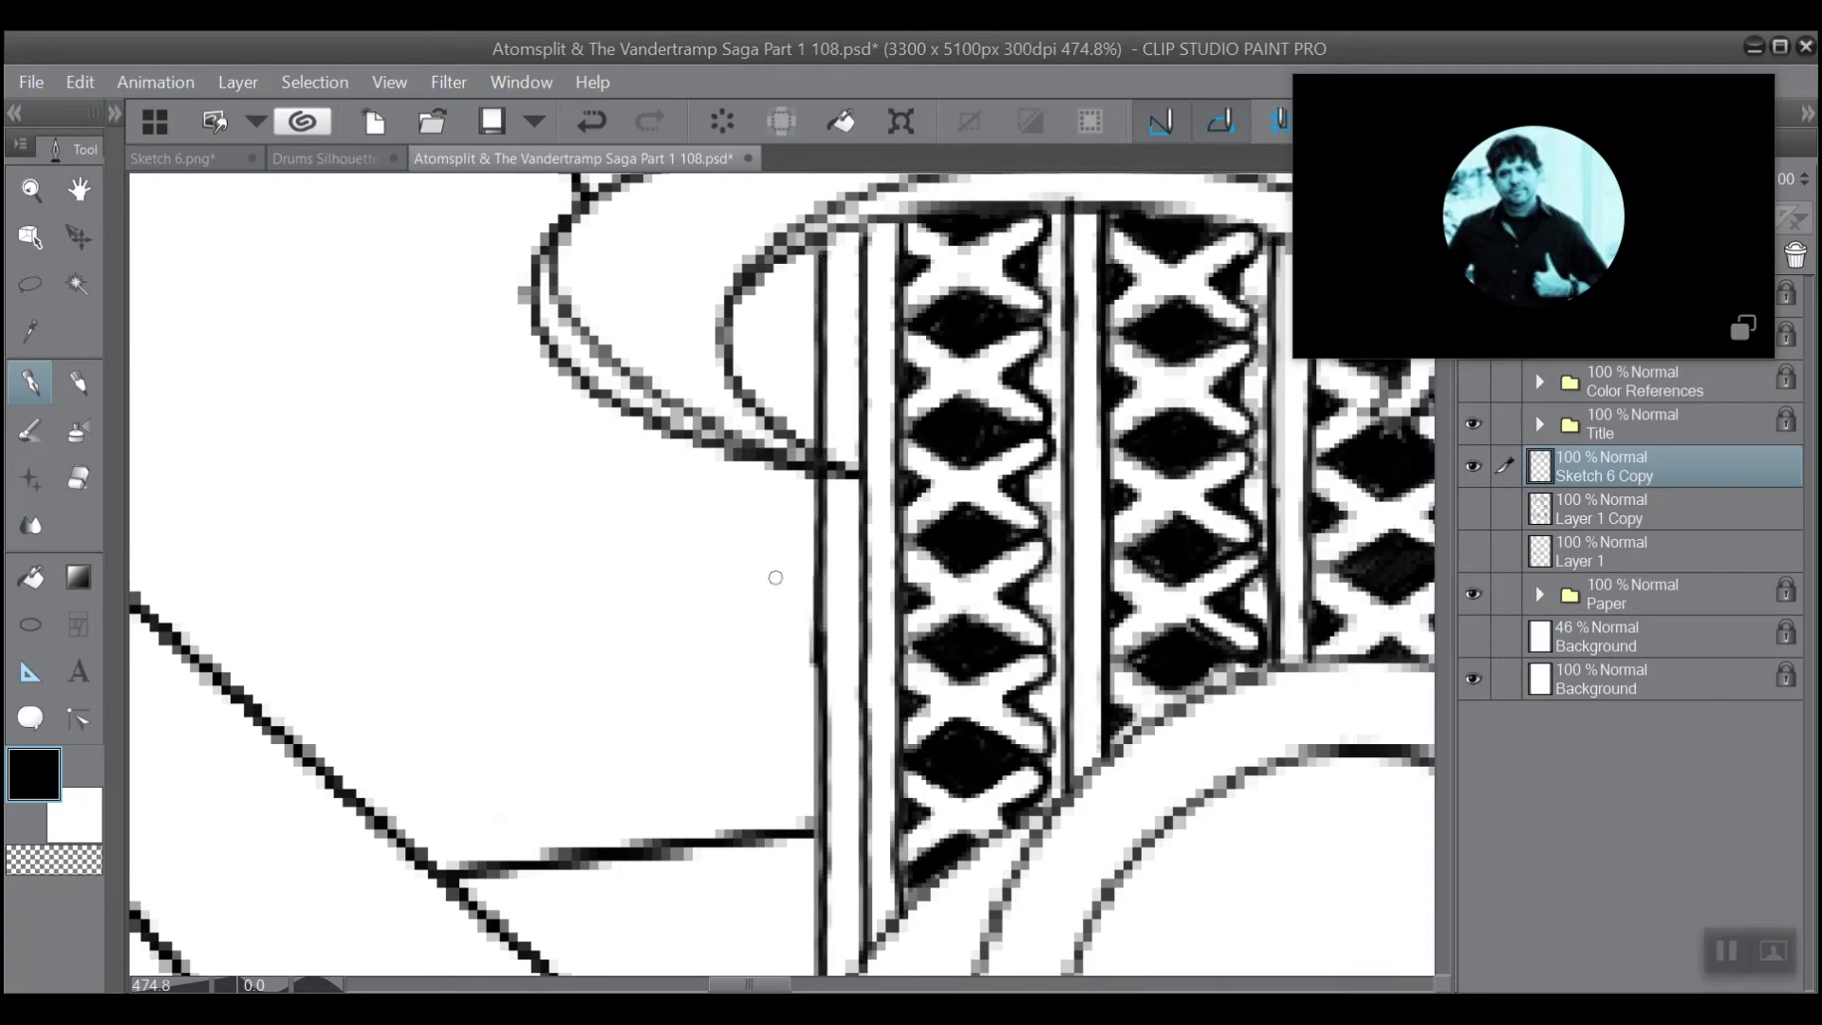
{"action": "left_click", "coordinate": [78, 477]}
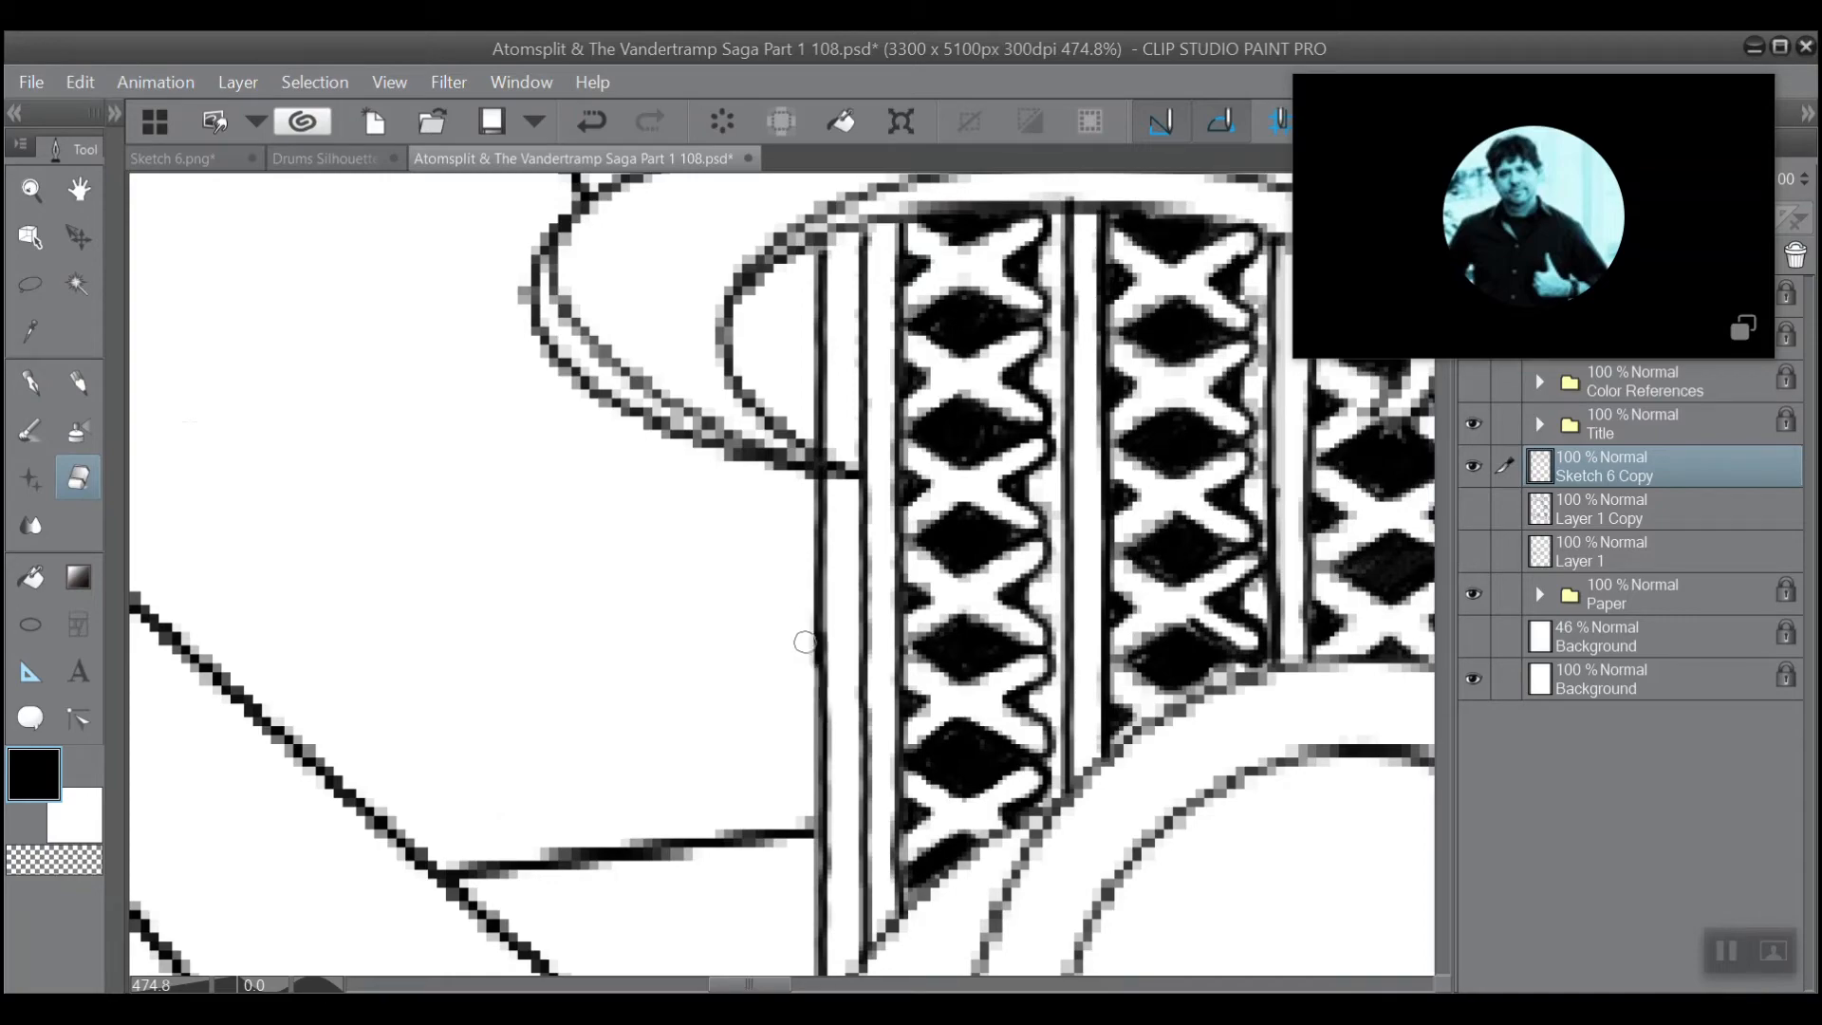
With the black pen, fill a facing pair of side triangles in the fourth lattice column and outline the diamond just above them.
{"action": "scroll", "coordinate": [801, 683], "scroll_direction": "down", "scroll_amount": 3}
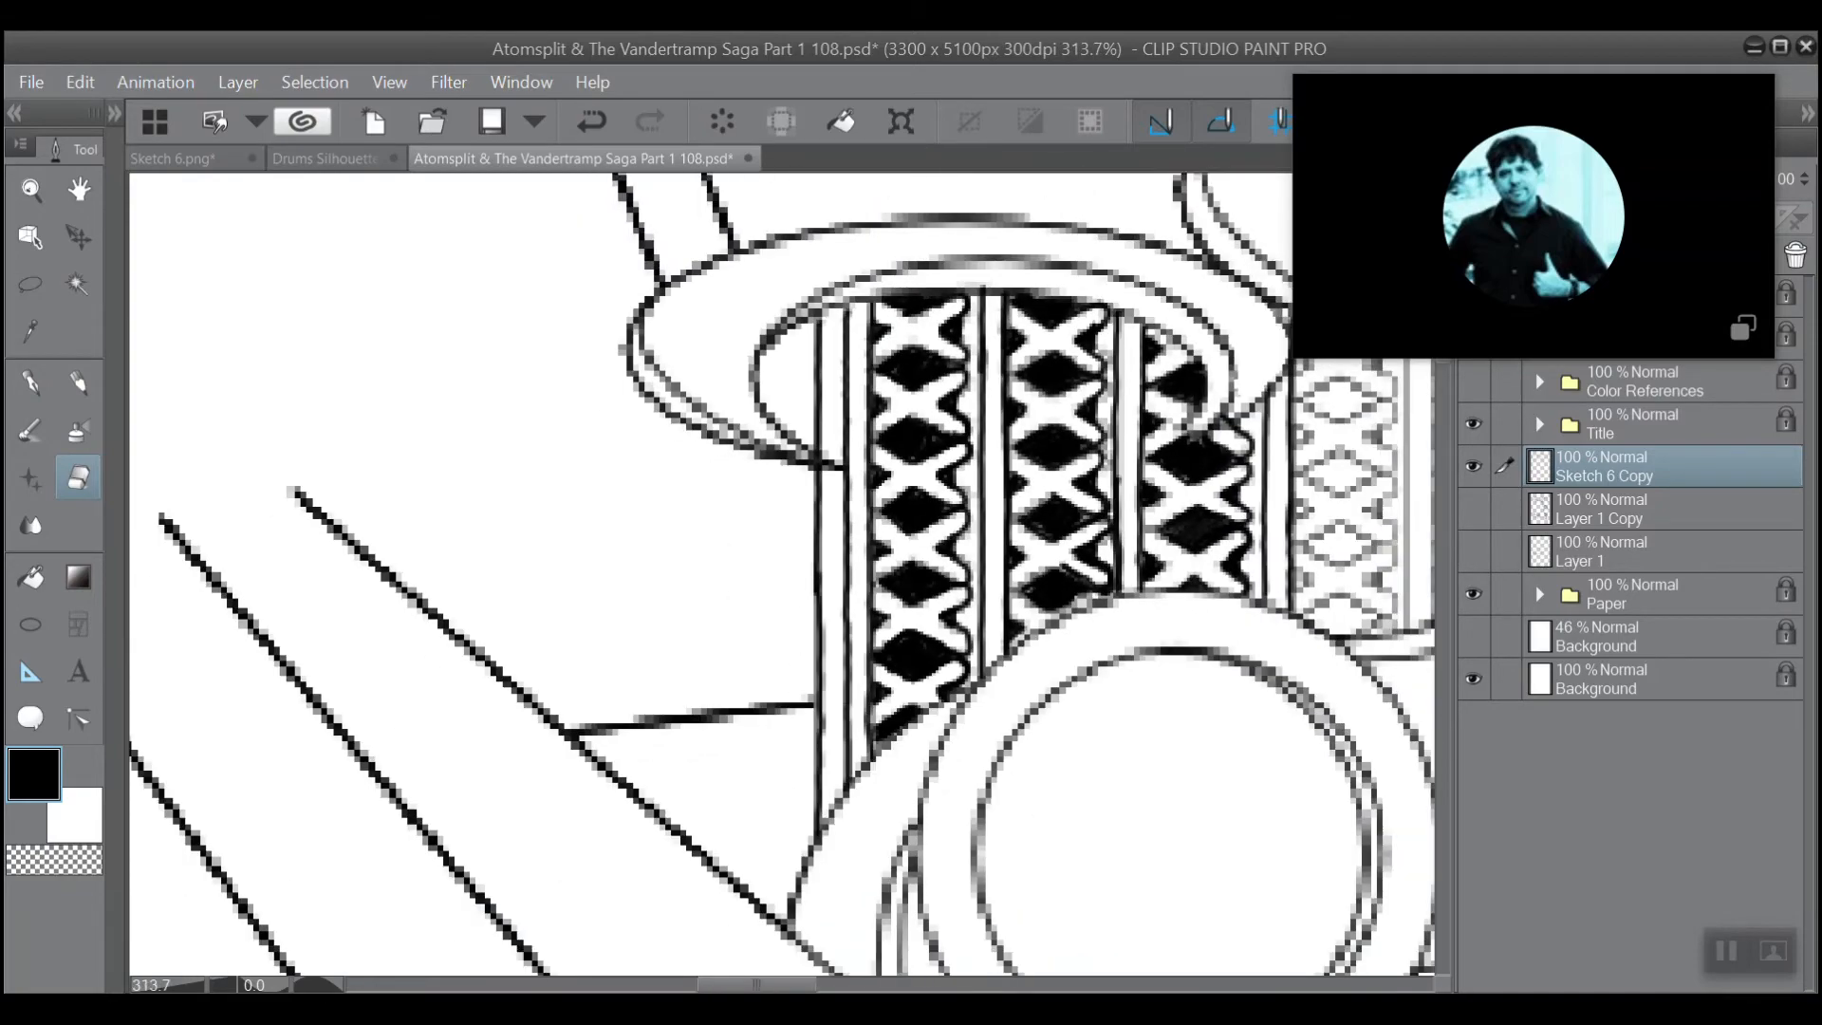
{"action": "mouse_move", "coordinate": [801, 683]}
{"action": "left_mouse_down"}
{"action": "mouse_move", "coordinate": [665, 622]}
{"action": "mouse_move", "coordinate": [279, 608]}
{"action": "left_mouse_up"}
{"action": "scroll", "coordinate": [664, 370], "scroll_direction": "up", "scroll_amount": 5}
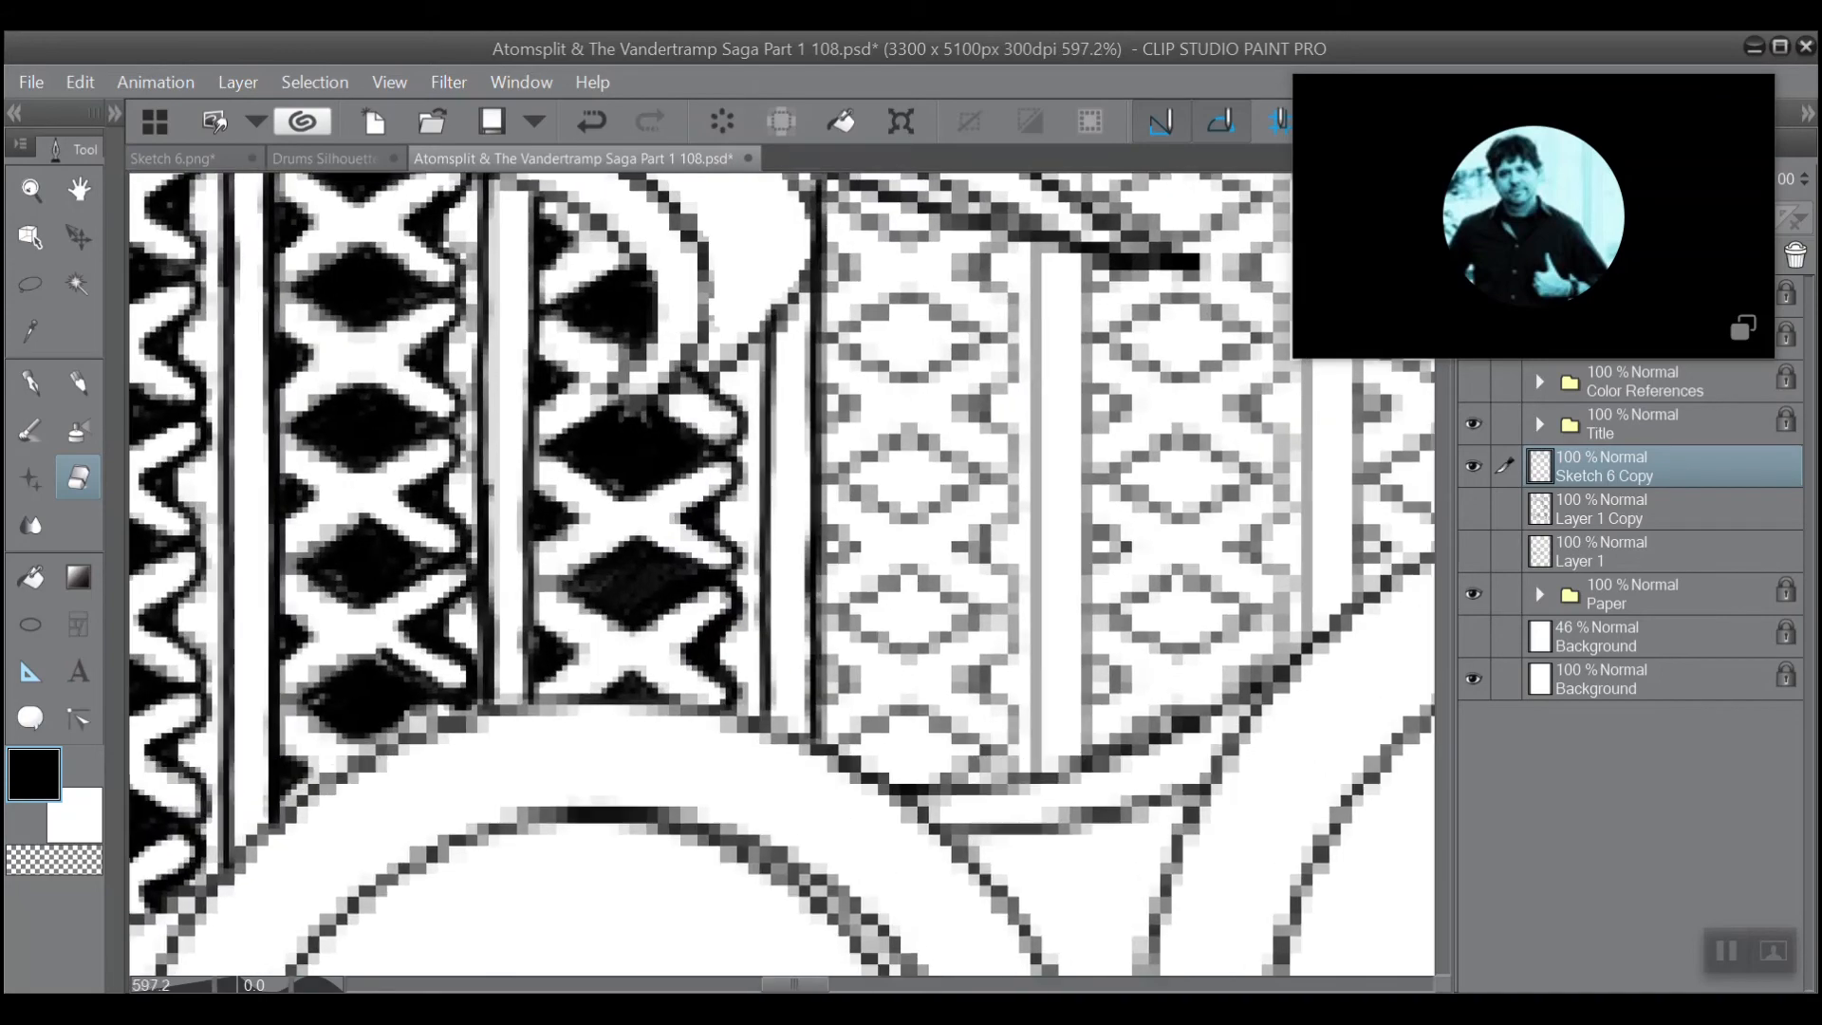
{"action": "scroll", "coordinate": [781, 574], "scroll_direction": "down", "scroll_amount": 2}
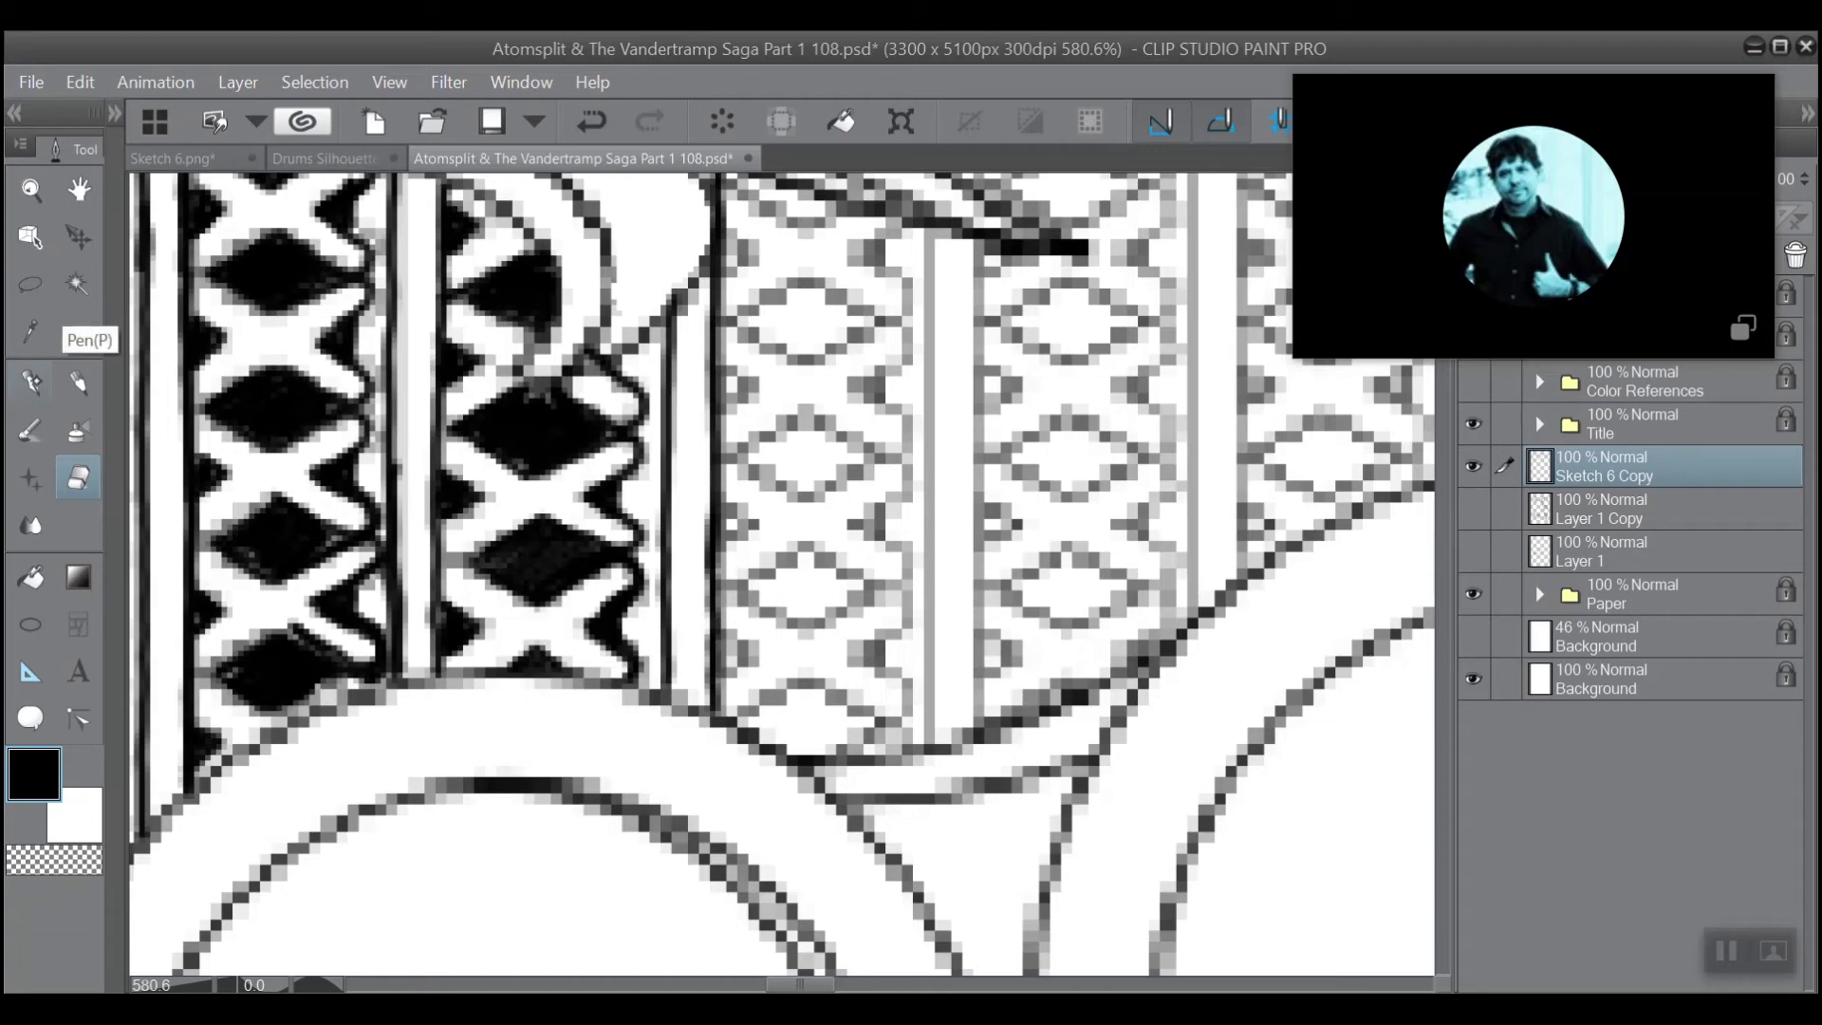
{"action": "left_click", "coordinate": [30, 383]}
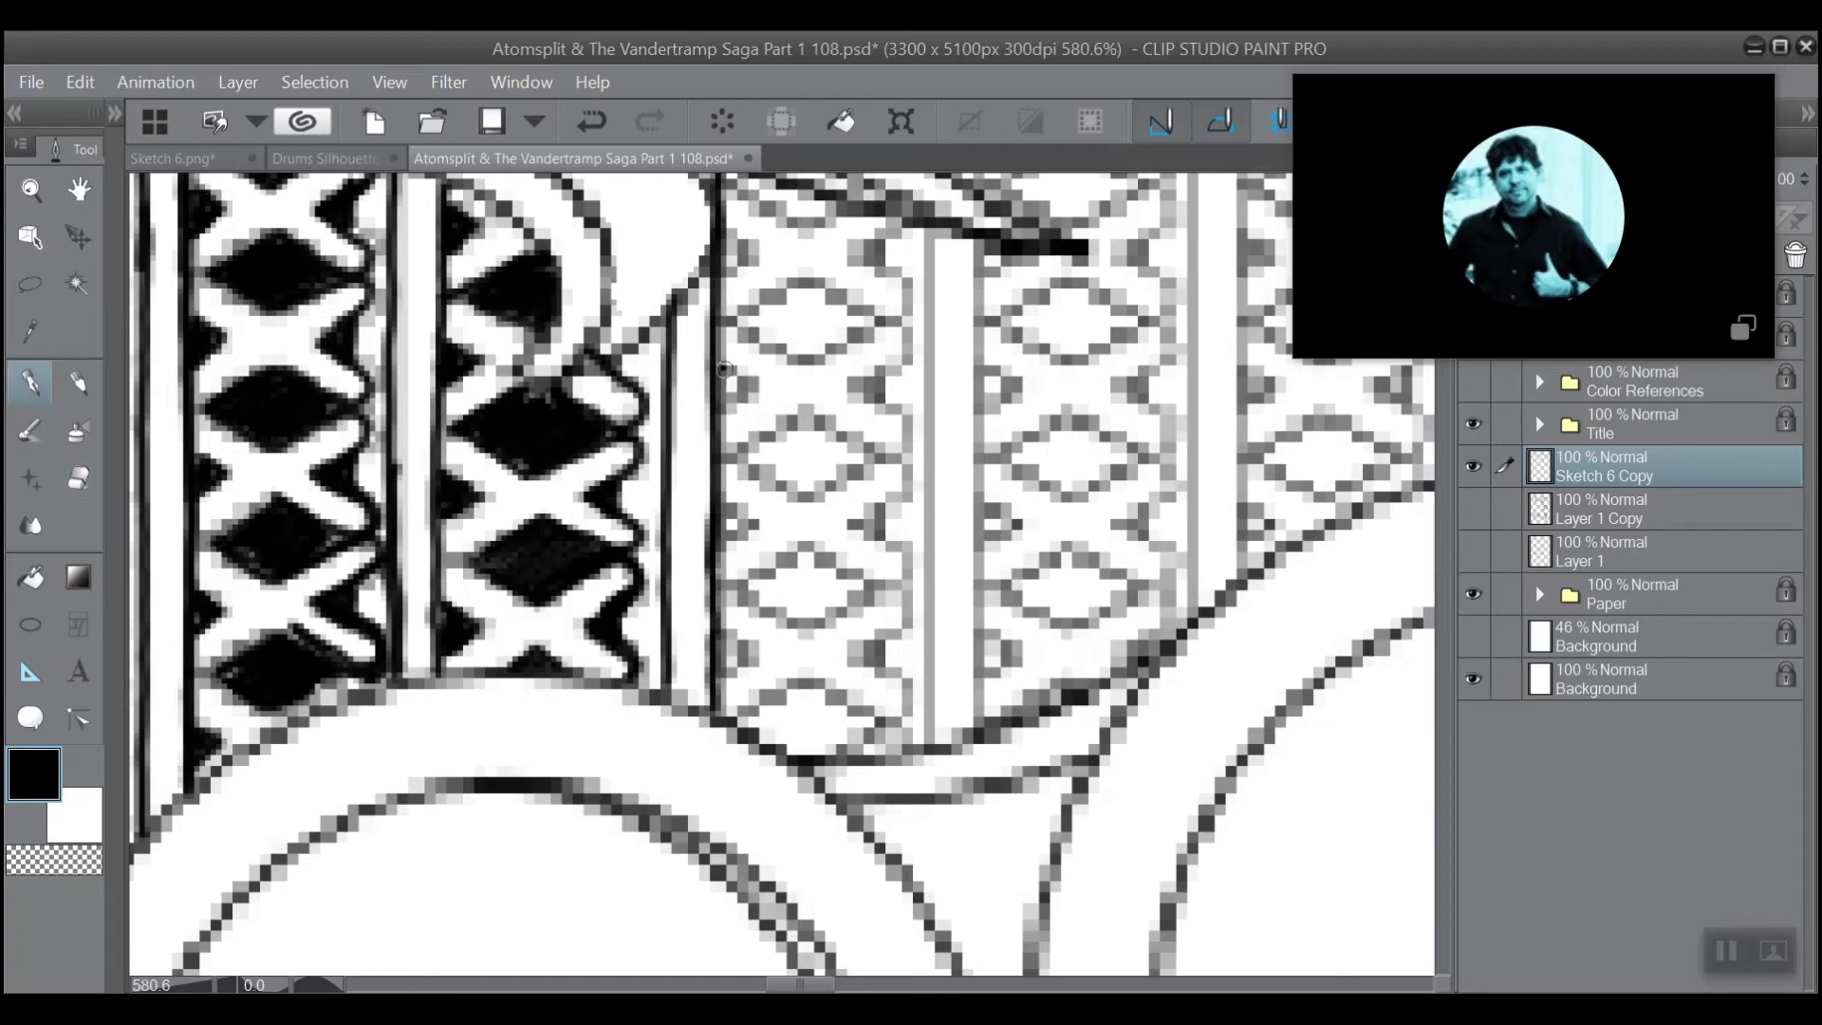
{"action": "left_click_drag", "start_coordinate": [724, 368], "coordinate": [755, 391]}
{"action": "left_click_drag", "start_coordinate": [877, 376], "coordinate": [868, 388]}
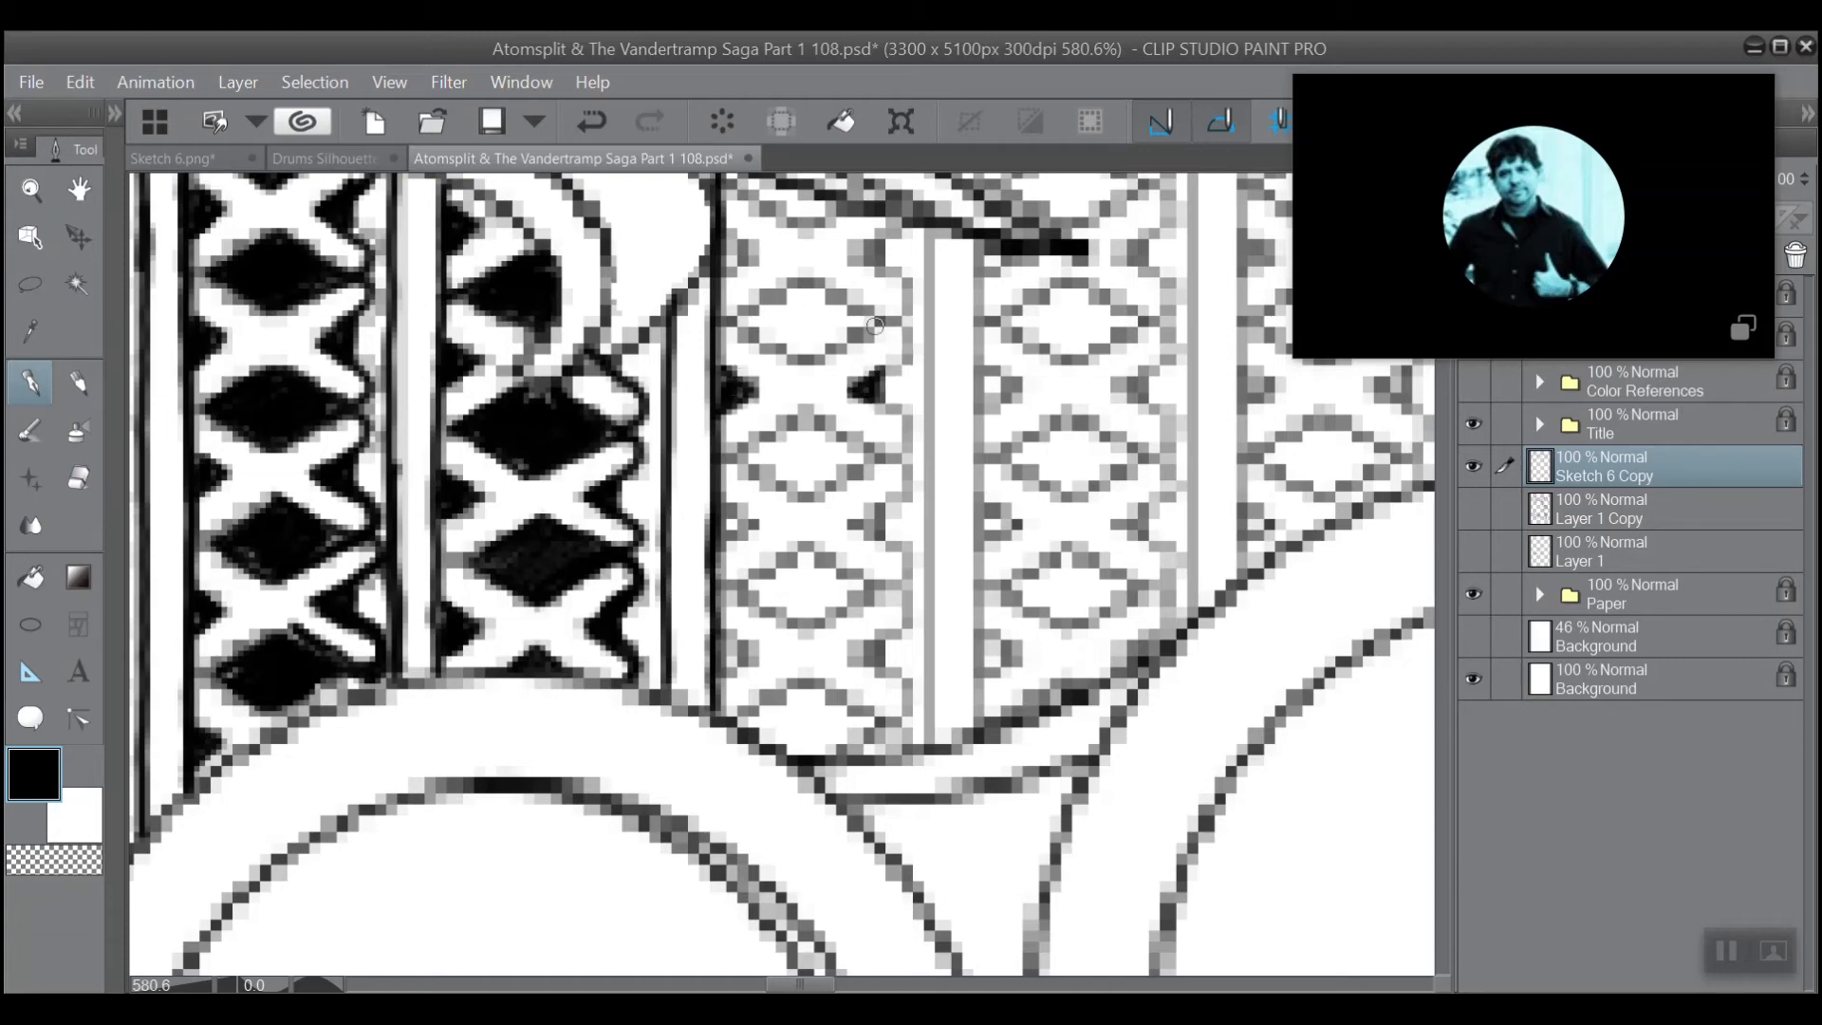
{"action": "left_click_drag", "start_coordinate": [822, 349], "coordinate": [728, 322]}
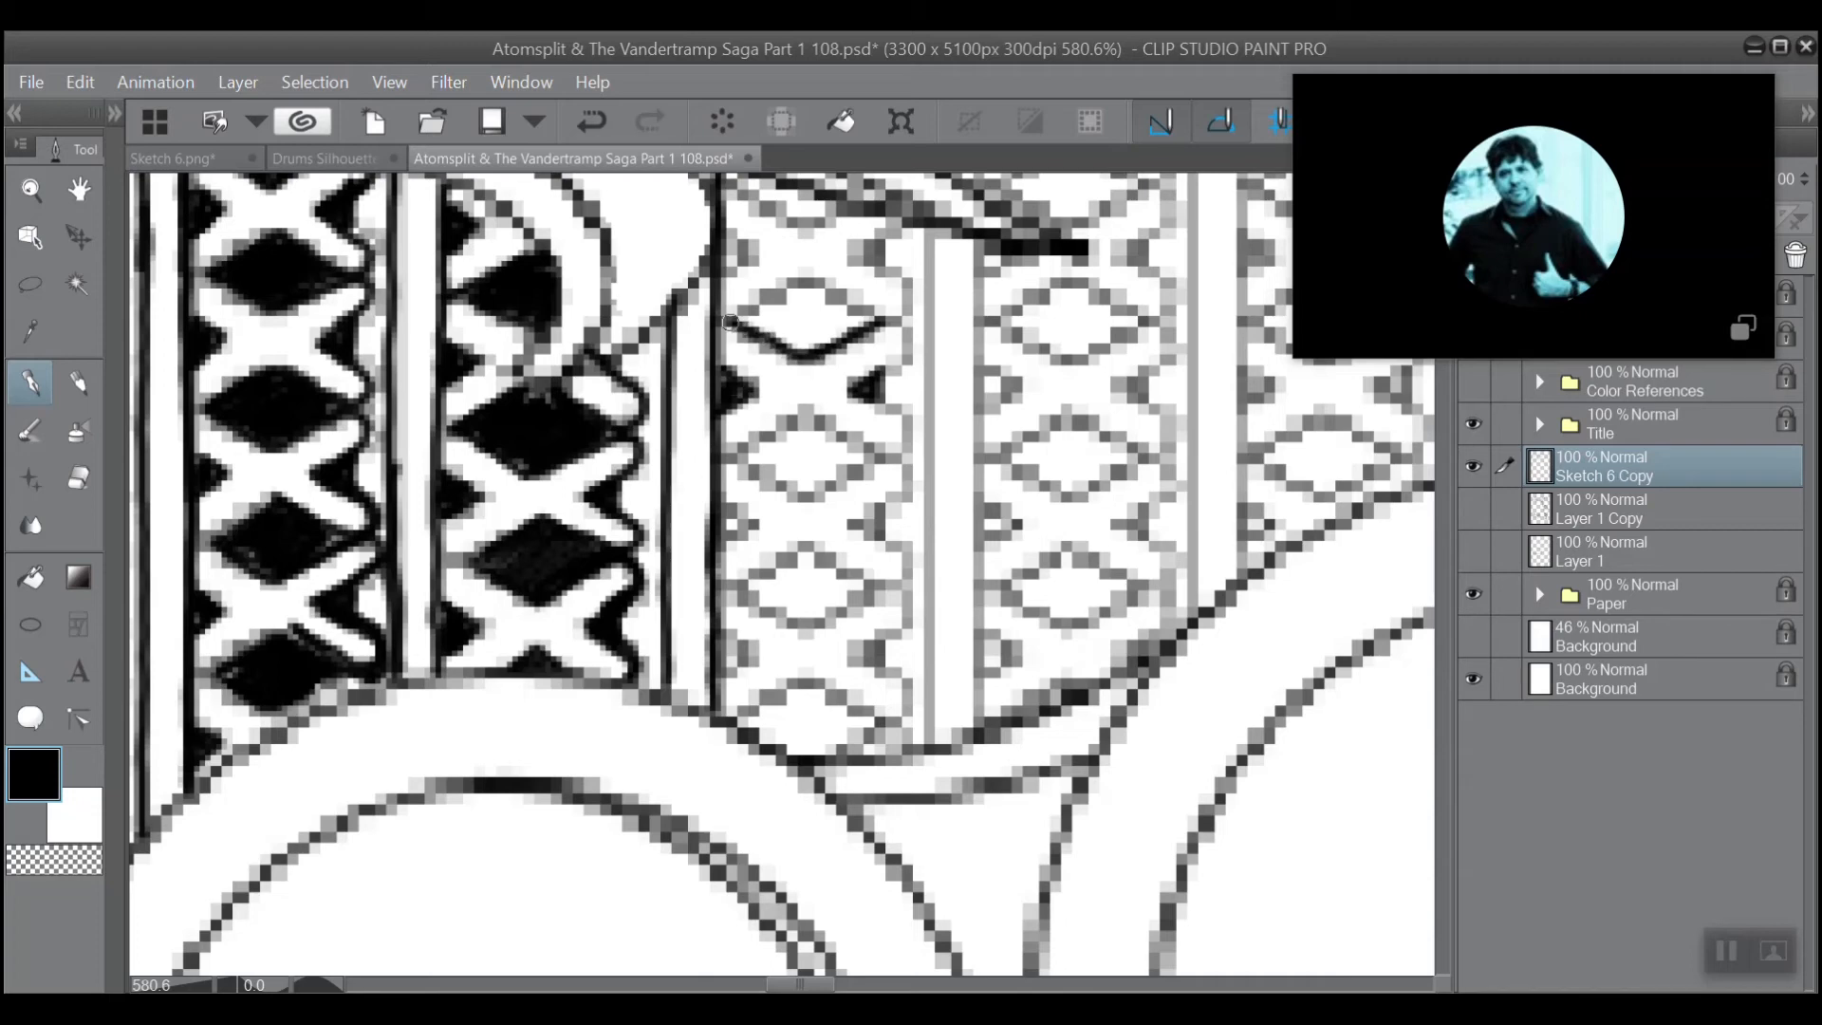
{"action": "mouse_move", "coordinate": [866, 311]}
{"action": "left_mouse_down"}
{"action": "mouse_move", "coordinate": [809, 281]}
{"action": "mouse_move", "coordinate": [739, 313]}
{"action": "left_mouse_up"}
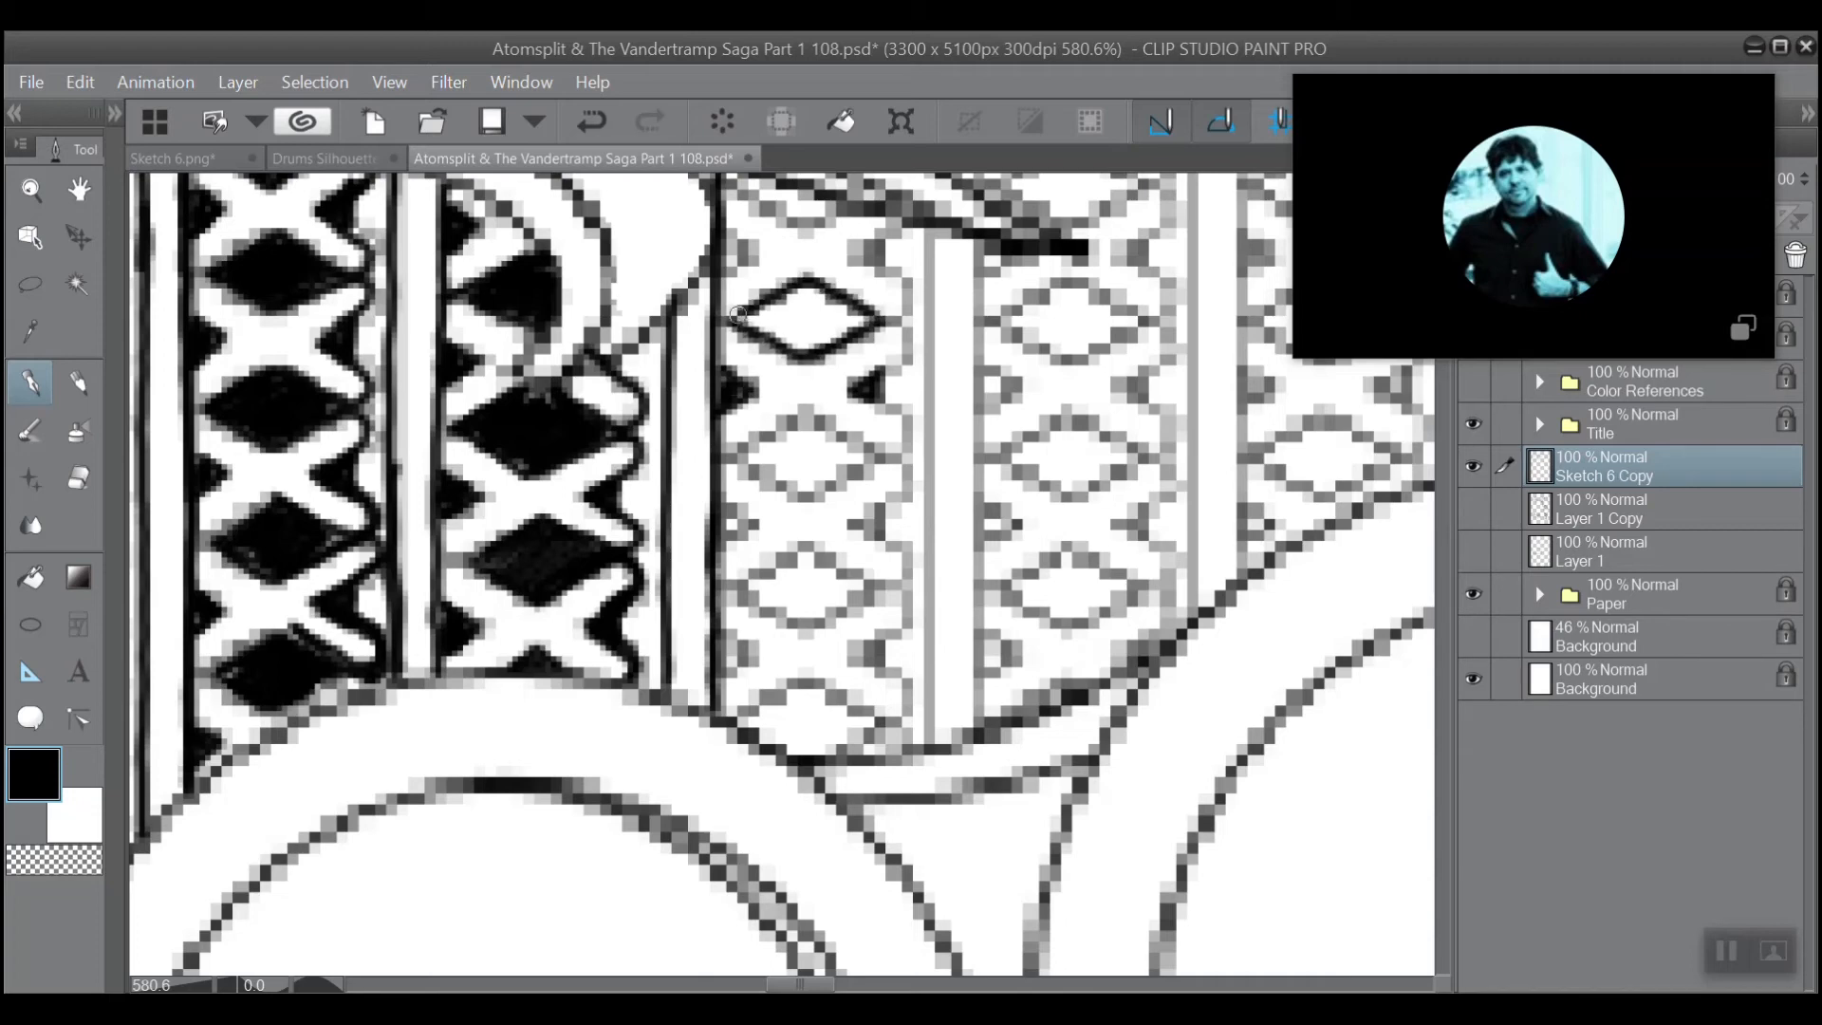